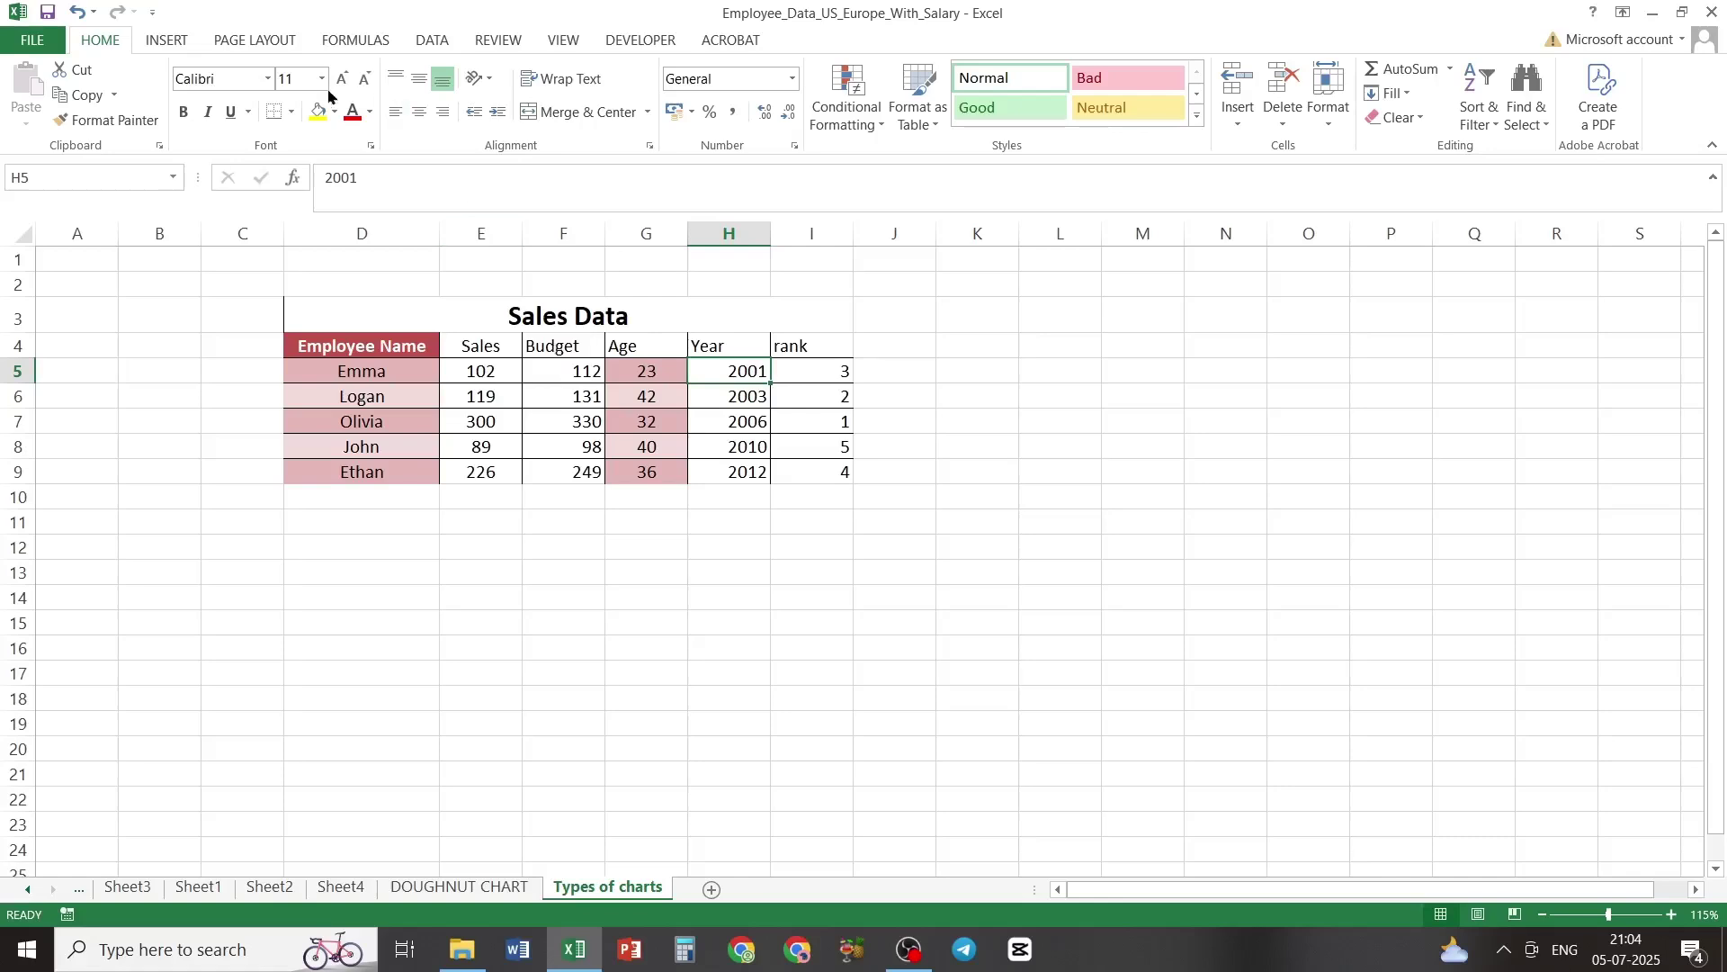
Step: Insert a 2-D clustered column chart from the Sales Data table
left_click(162, 45)
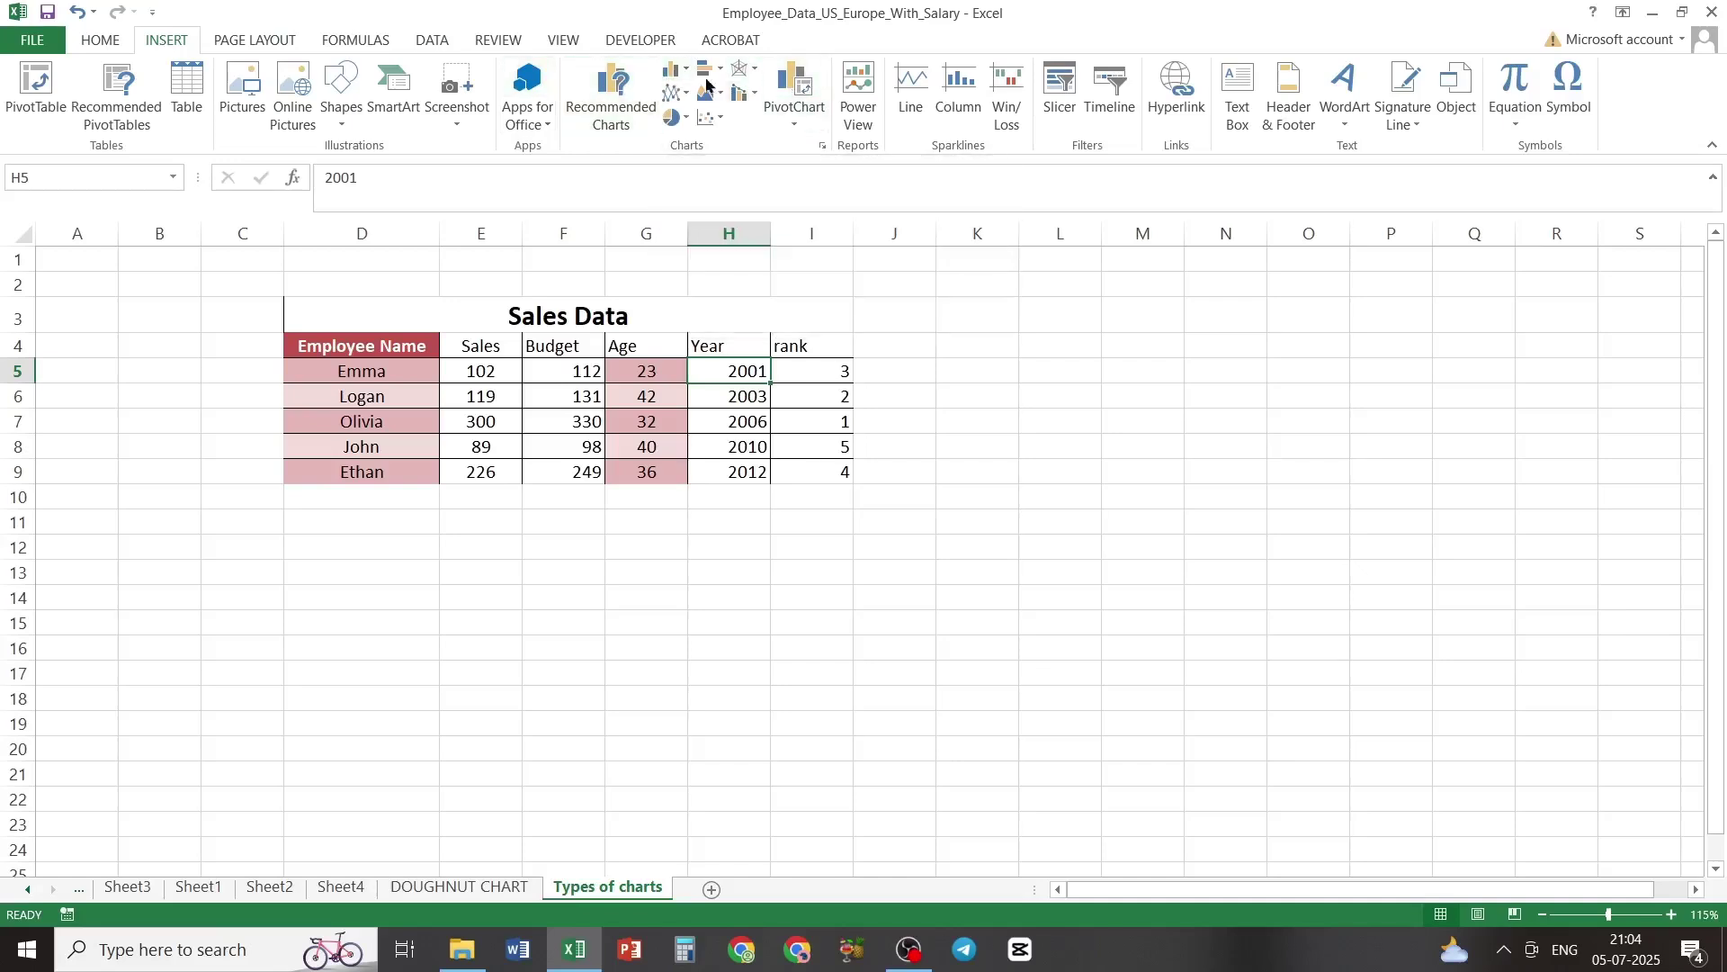
left_click(676, 72)
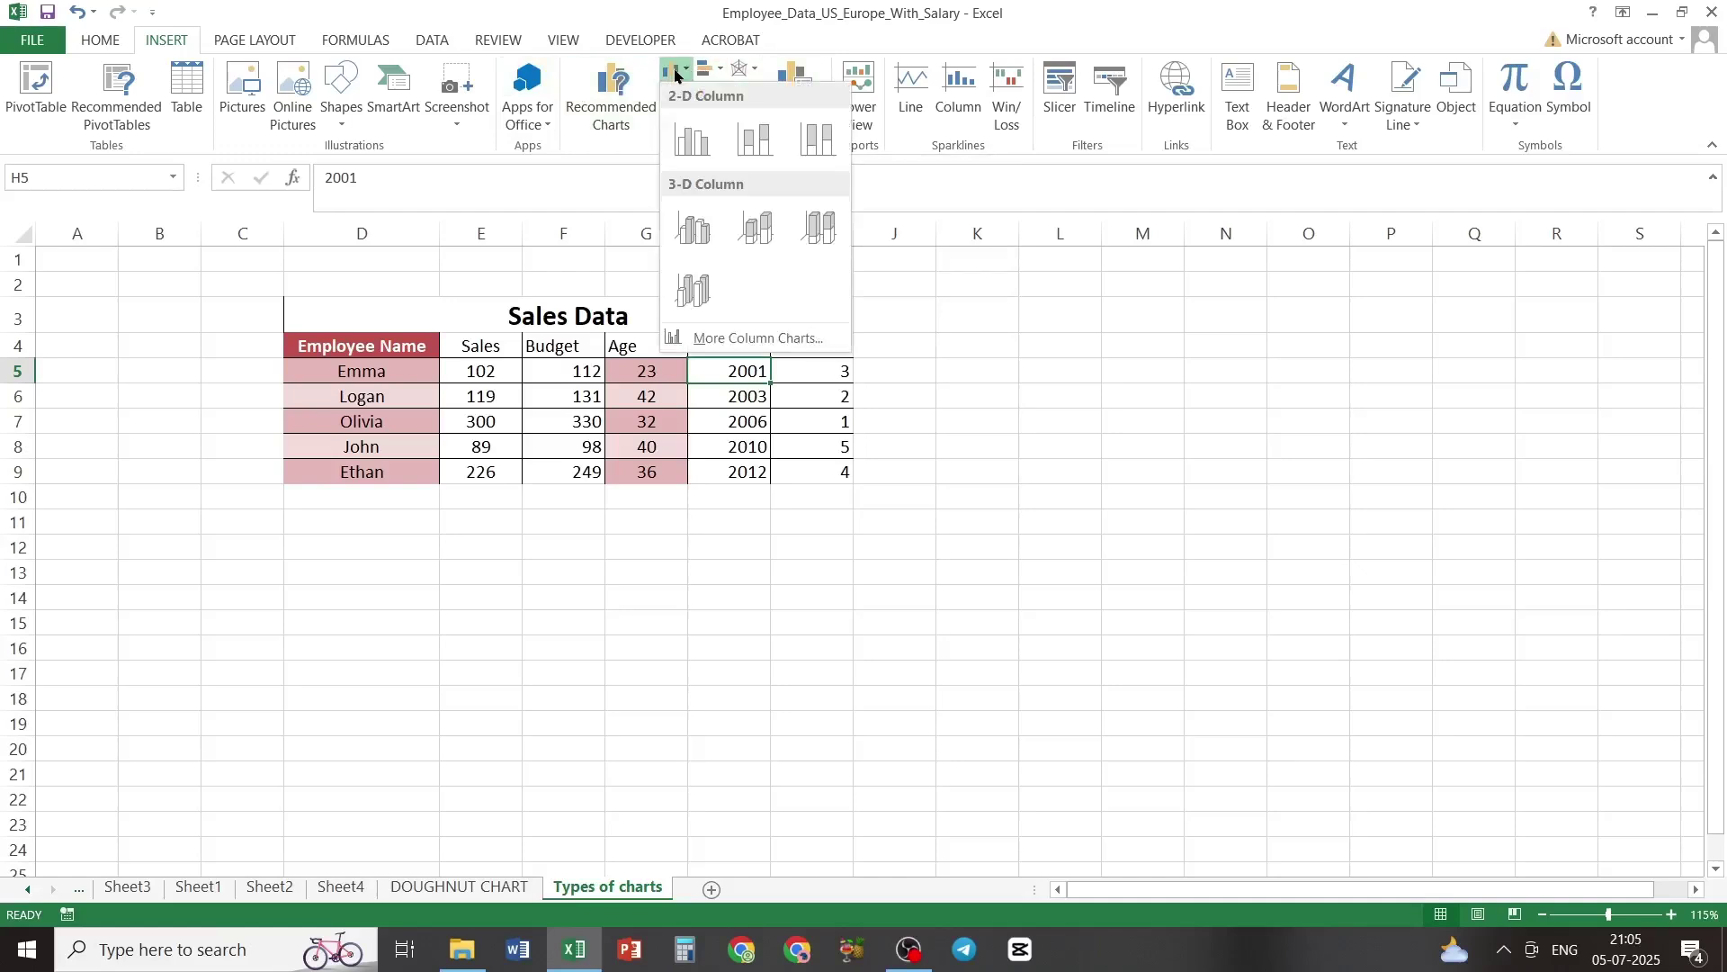
left_click(688, 141)
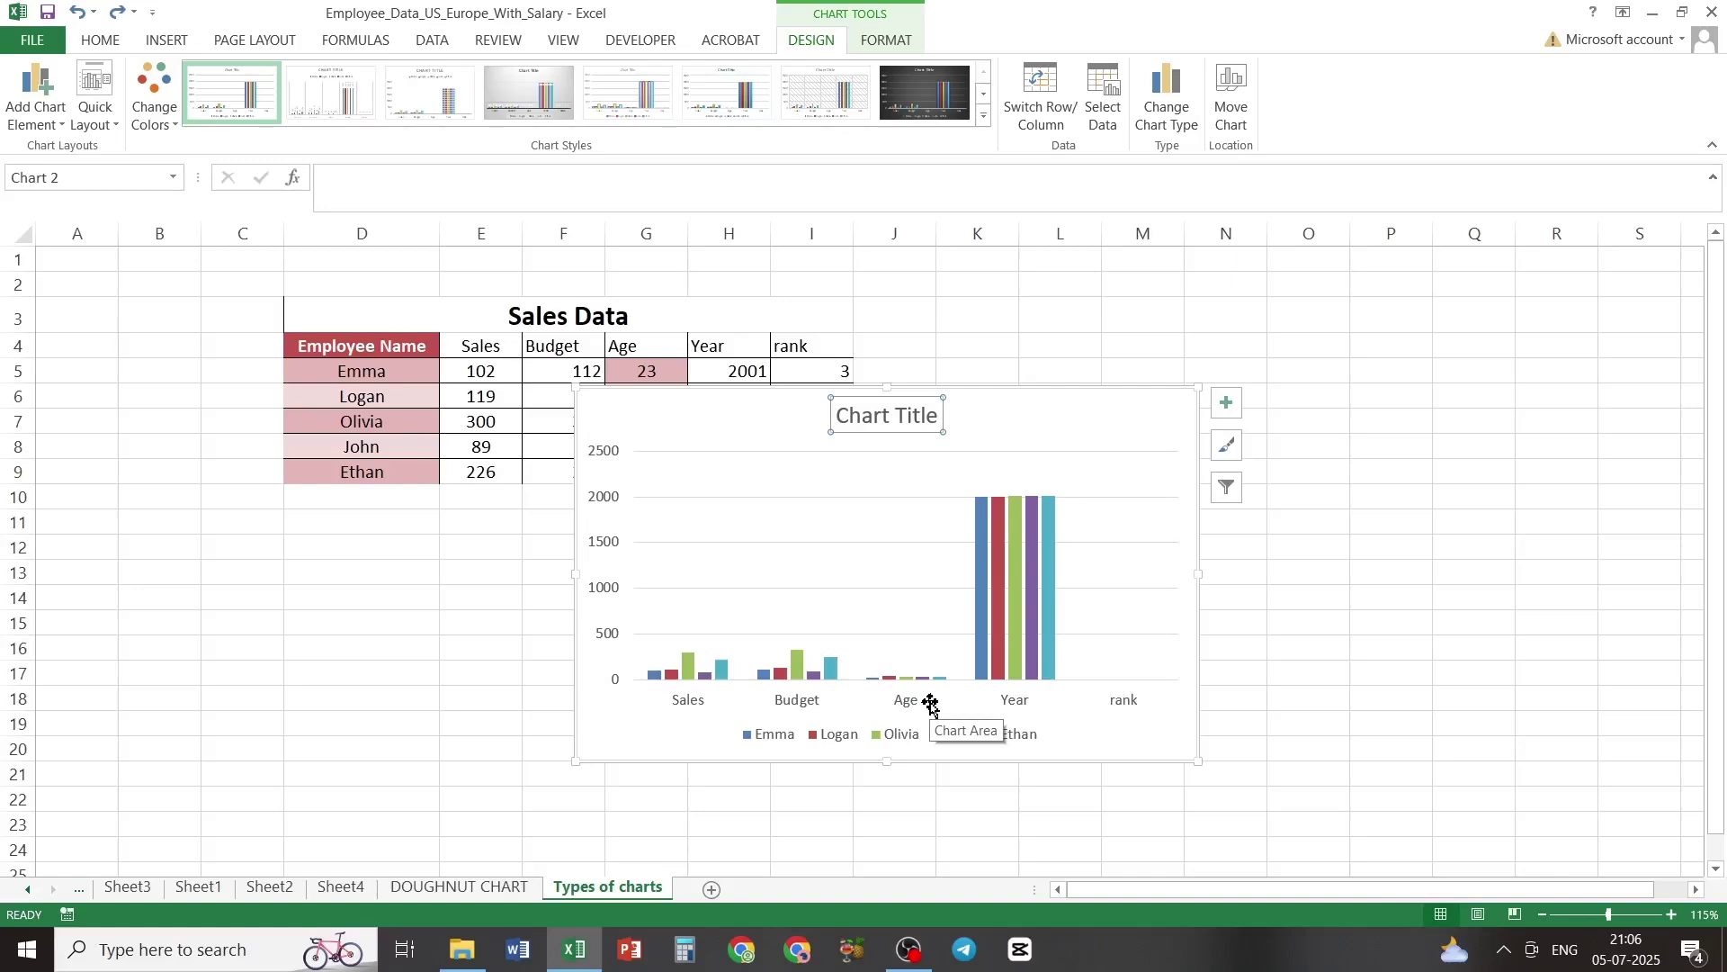
Step: Filter the column chart so that only the Sales and Budget categories are plotted
left_click(1227, 490)
left_click(1322, 717)
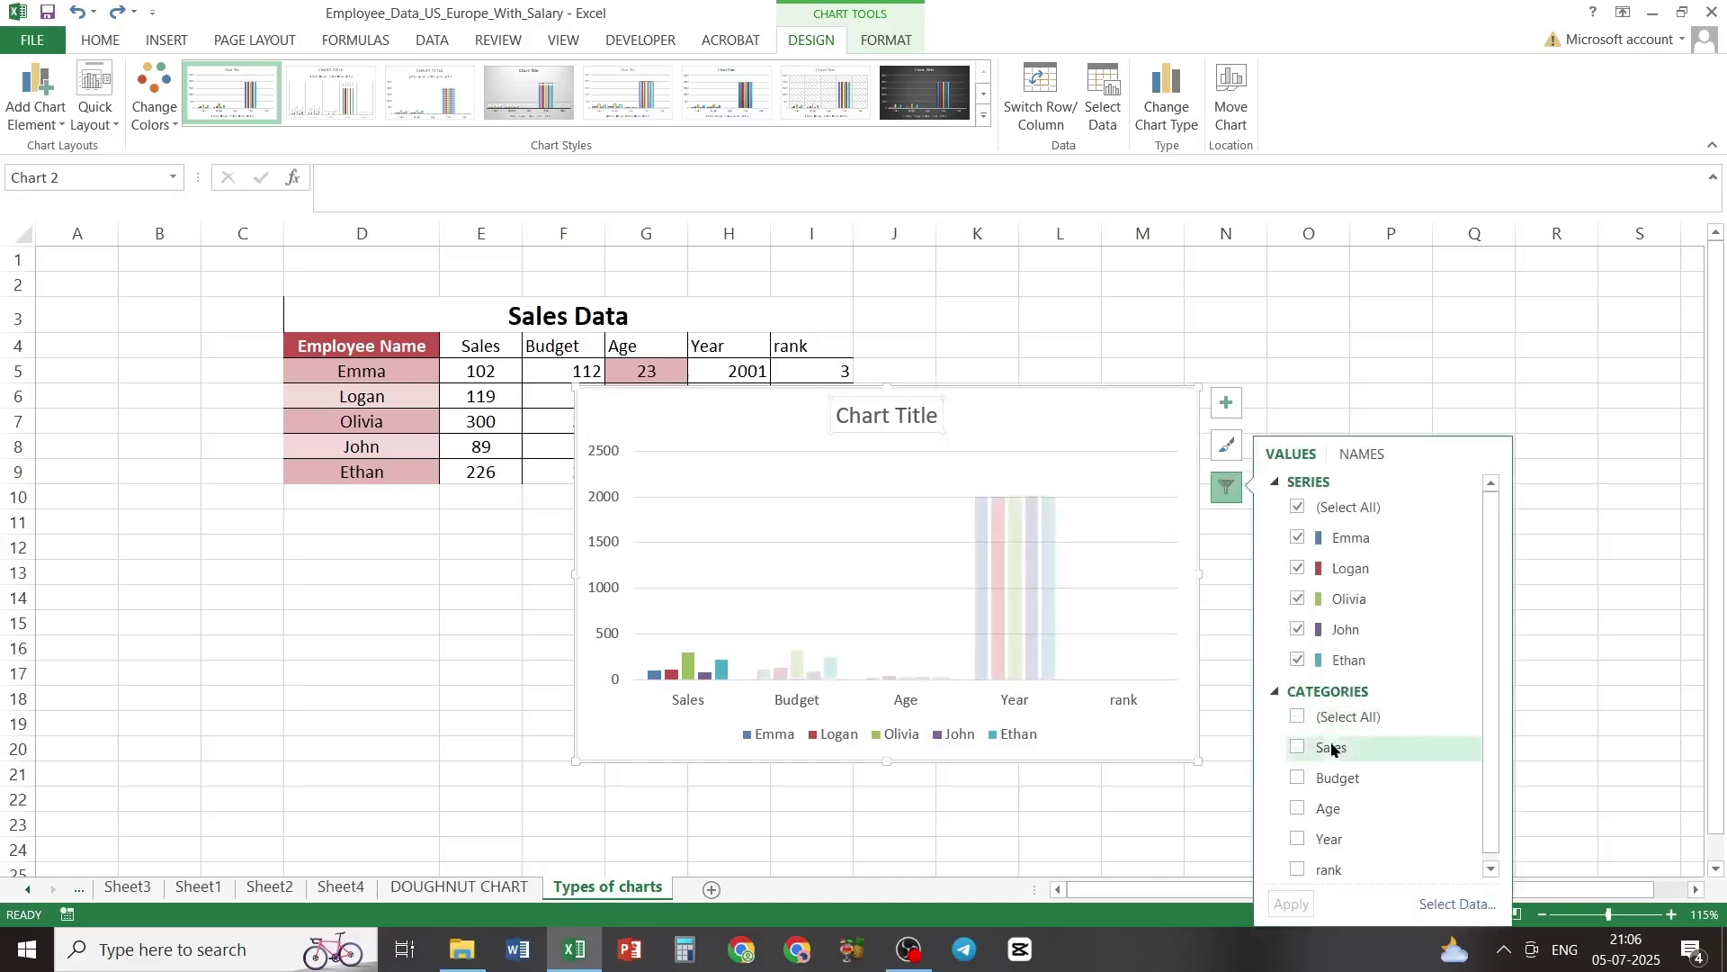
left_click(1335, 750)
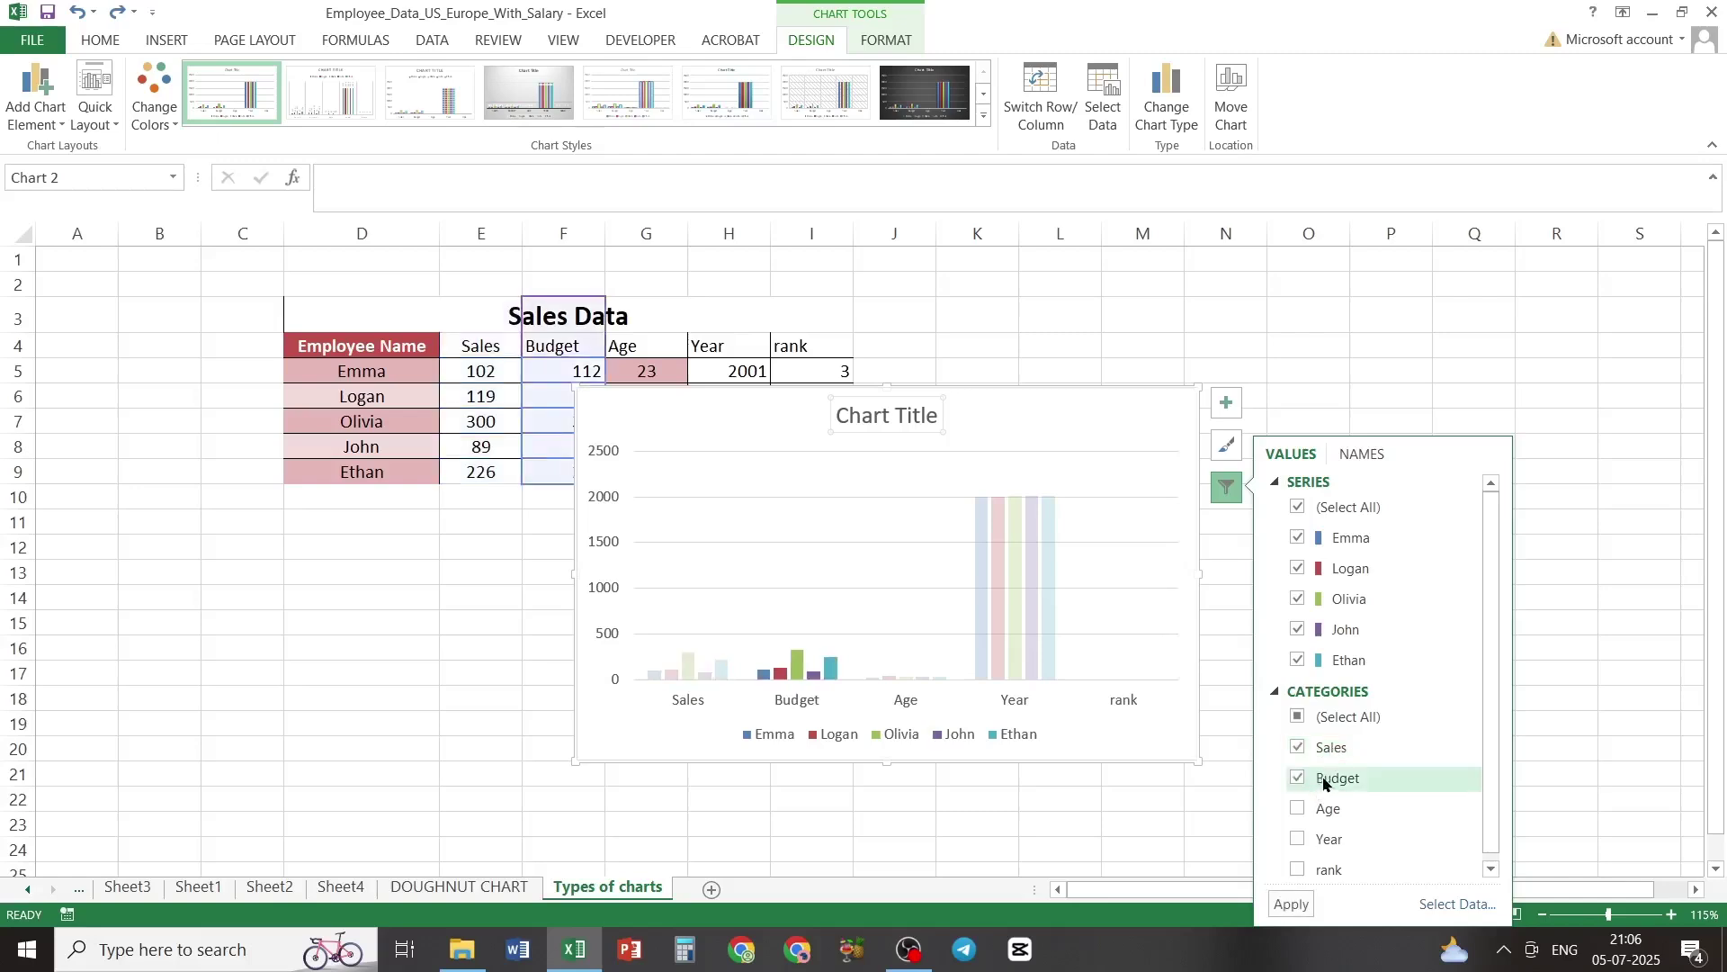
left_click(1290, 904)
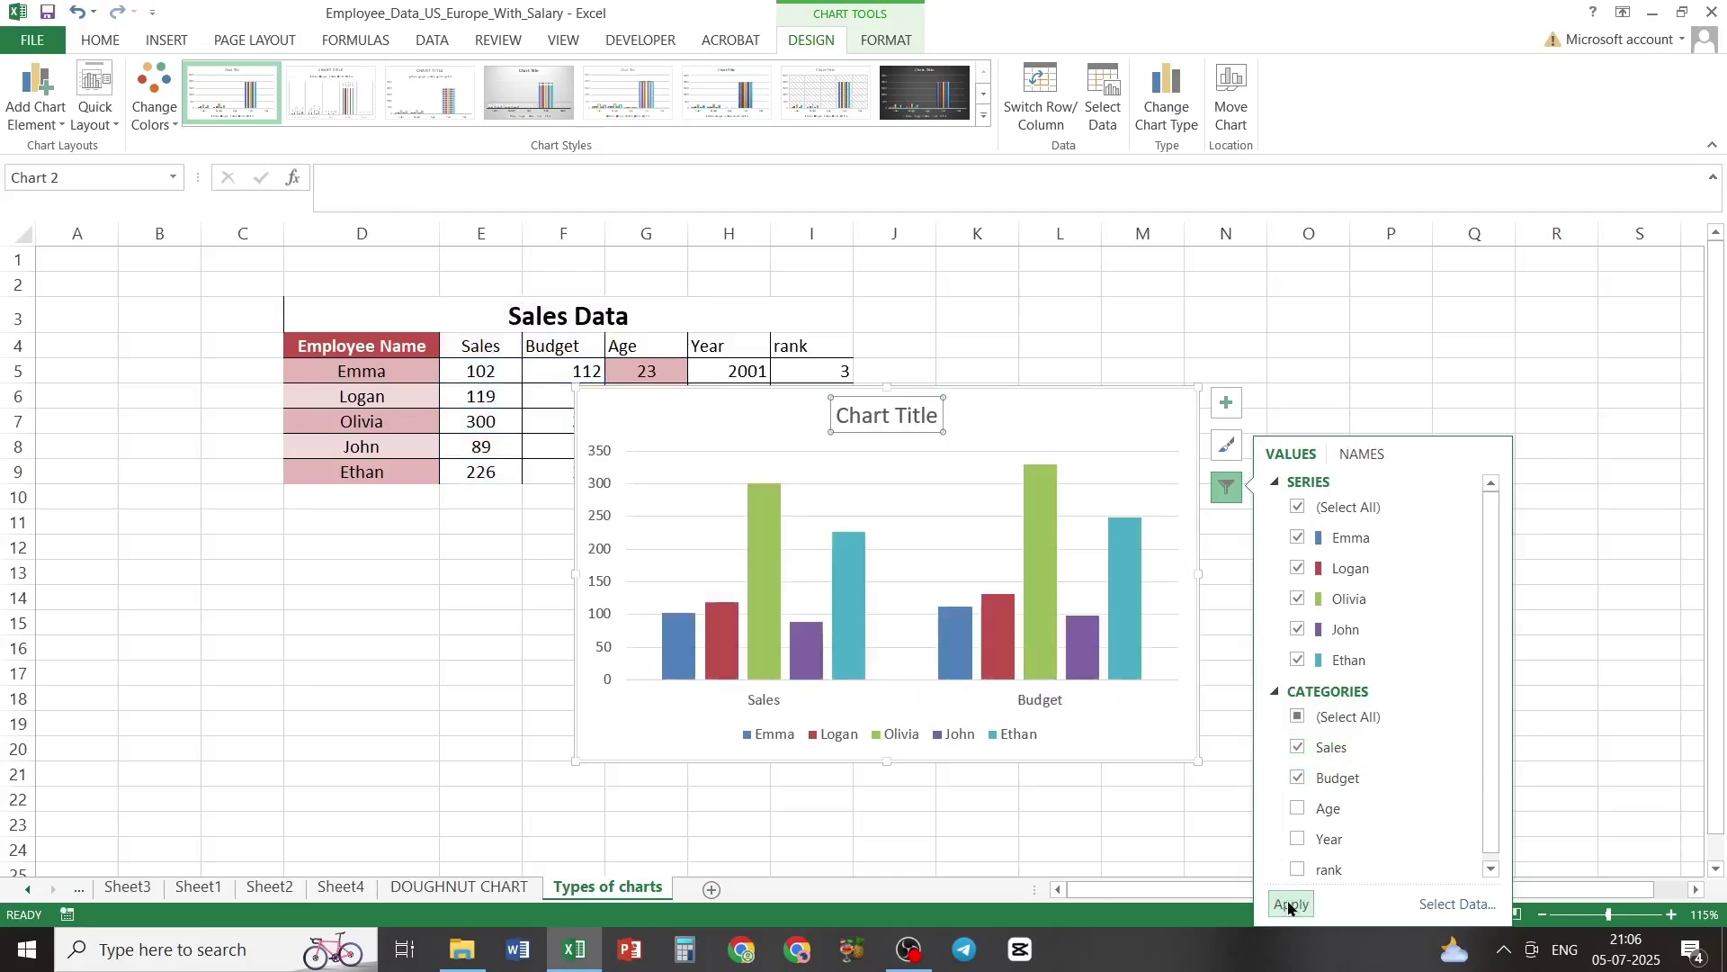
left_click(1130, 866)
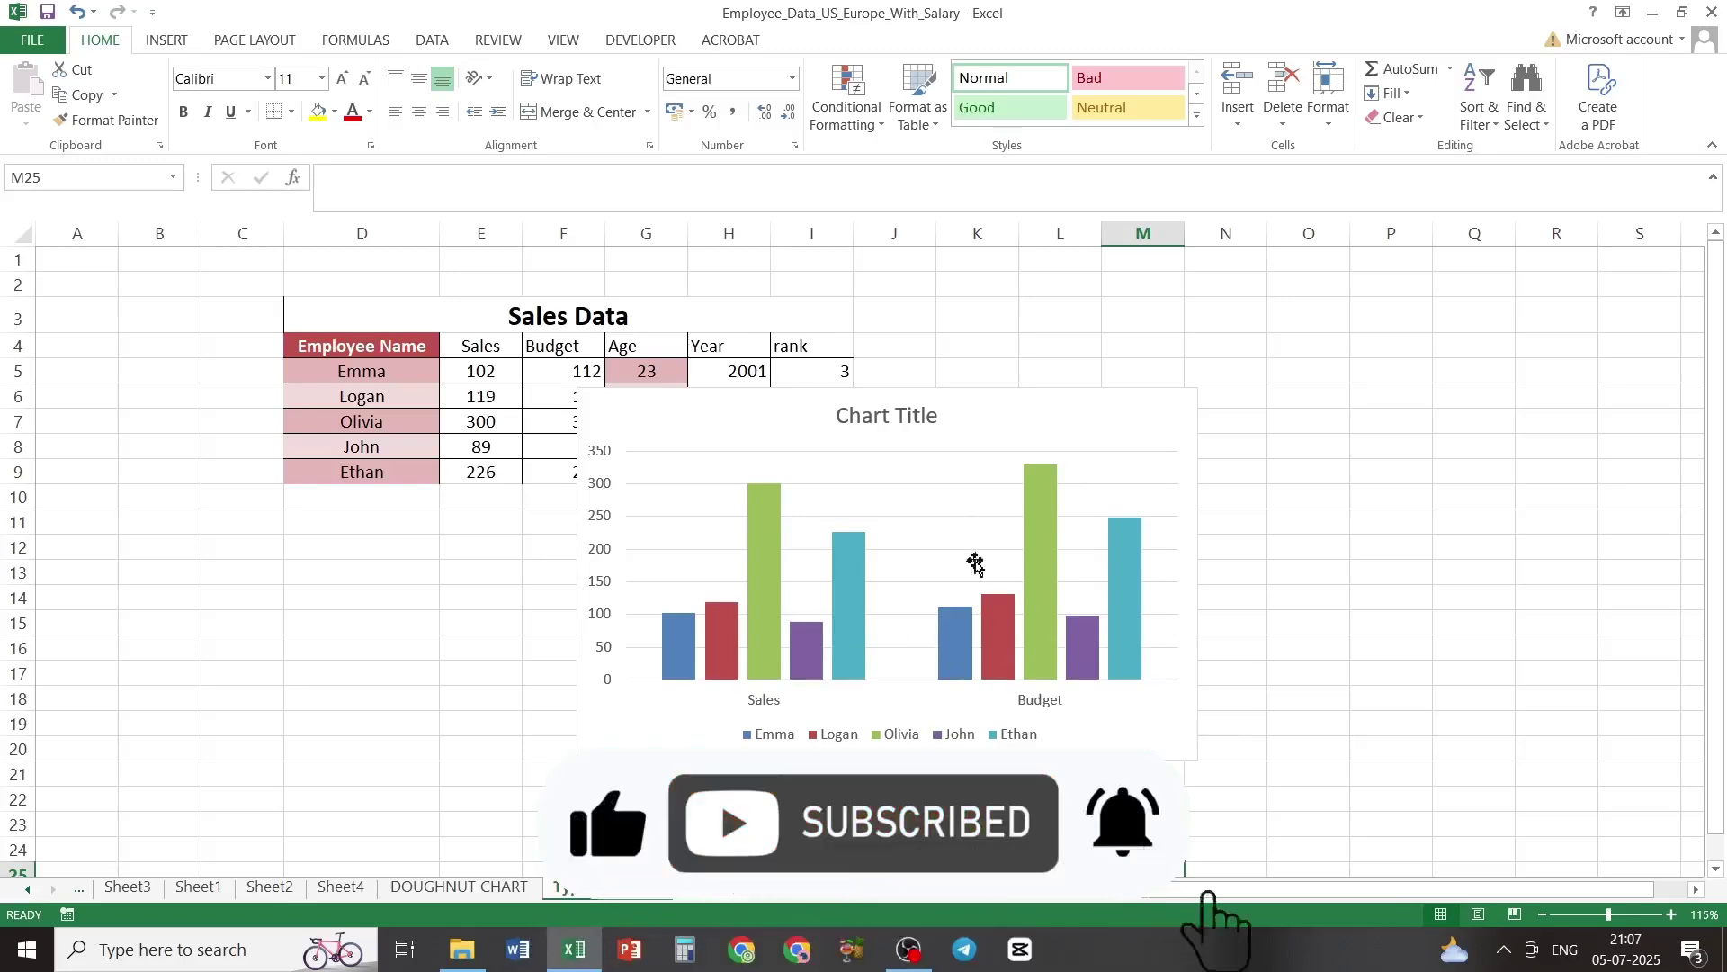
Step: Switch the column chart's rows and columns so the employees form the horizontal axis
left_click(988, 425)
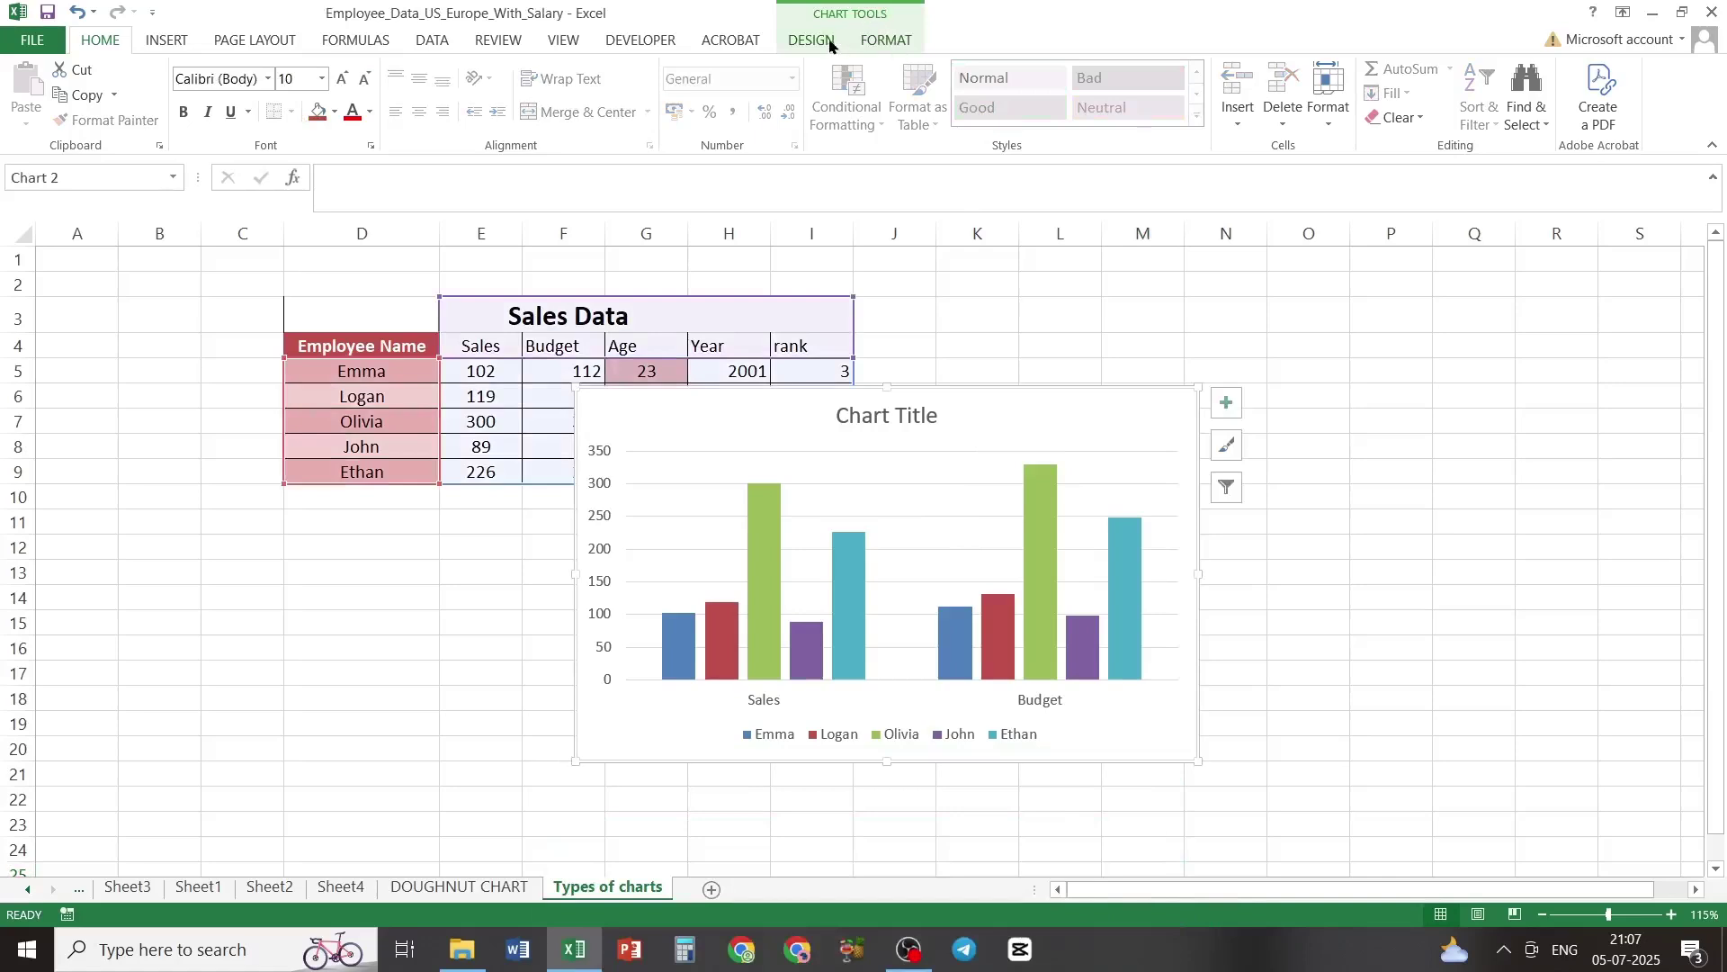
left_click(826, 42)
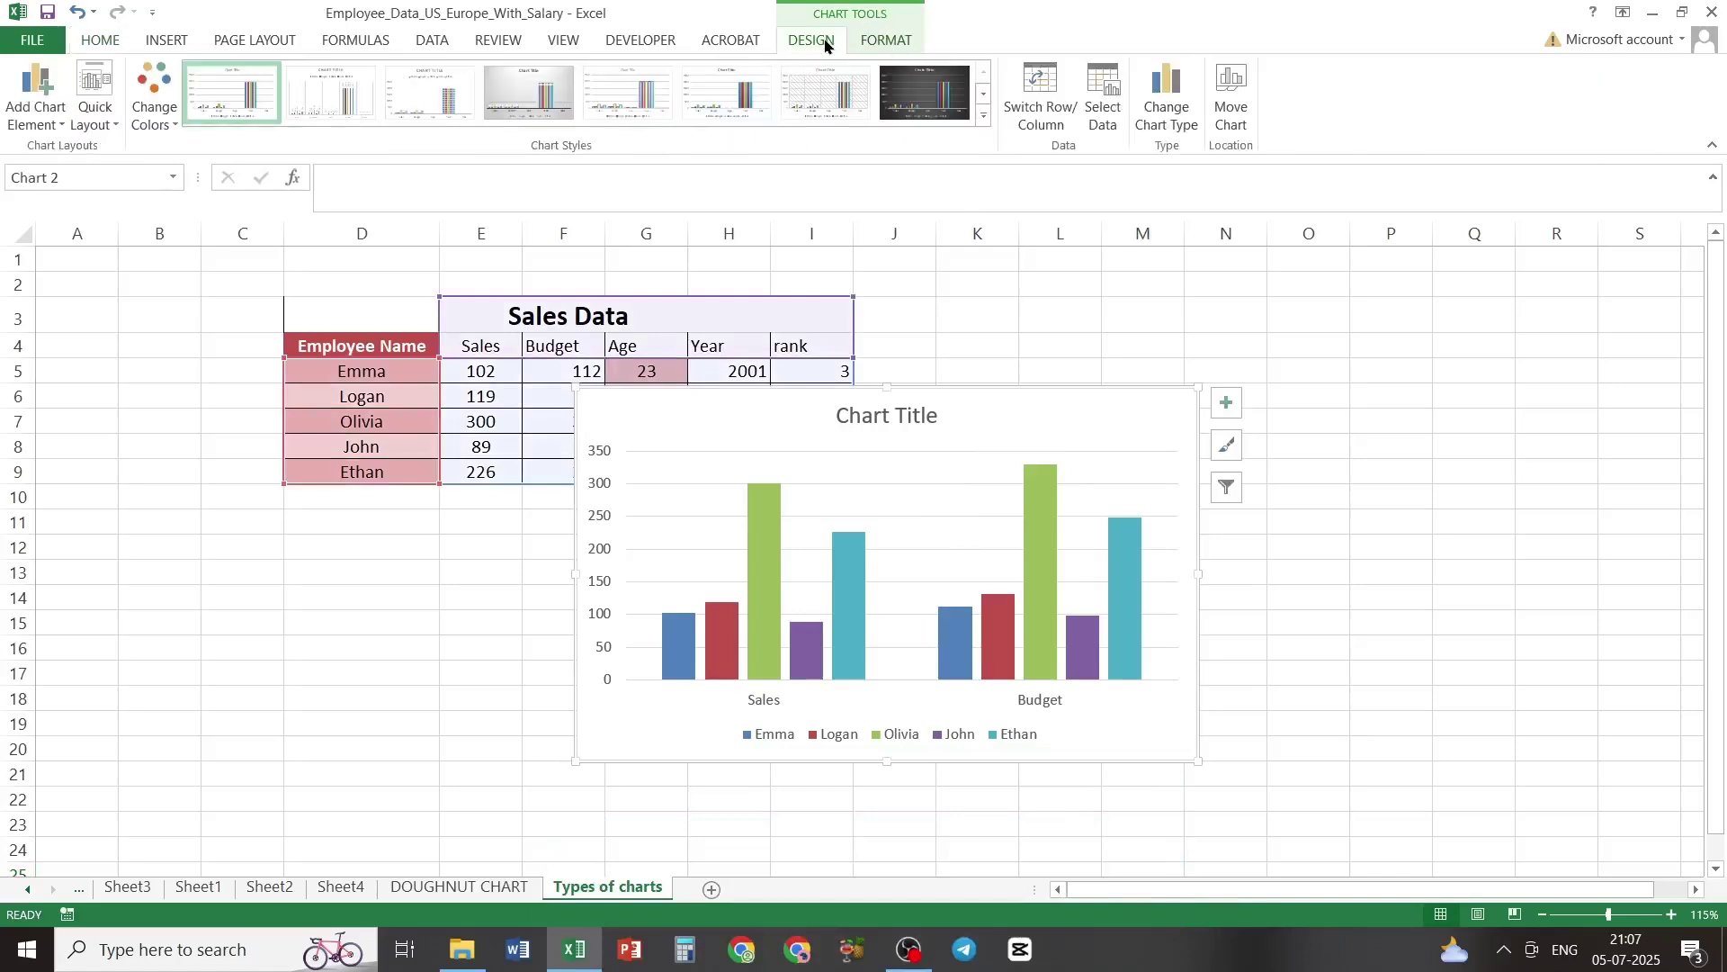
left_click(1056, 132)
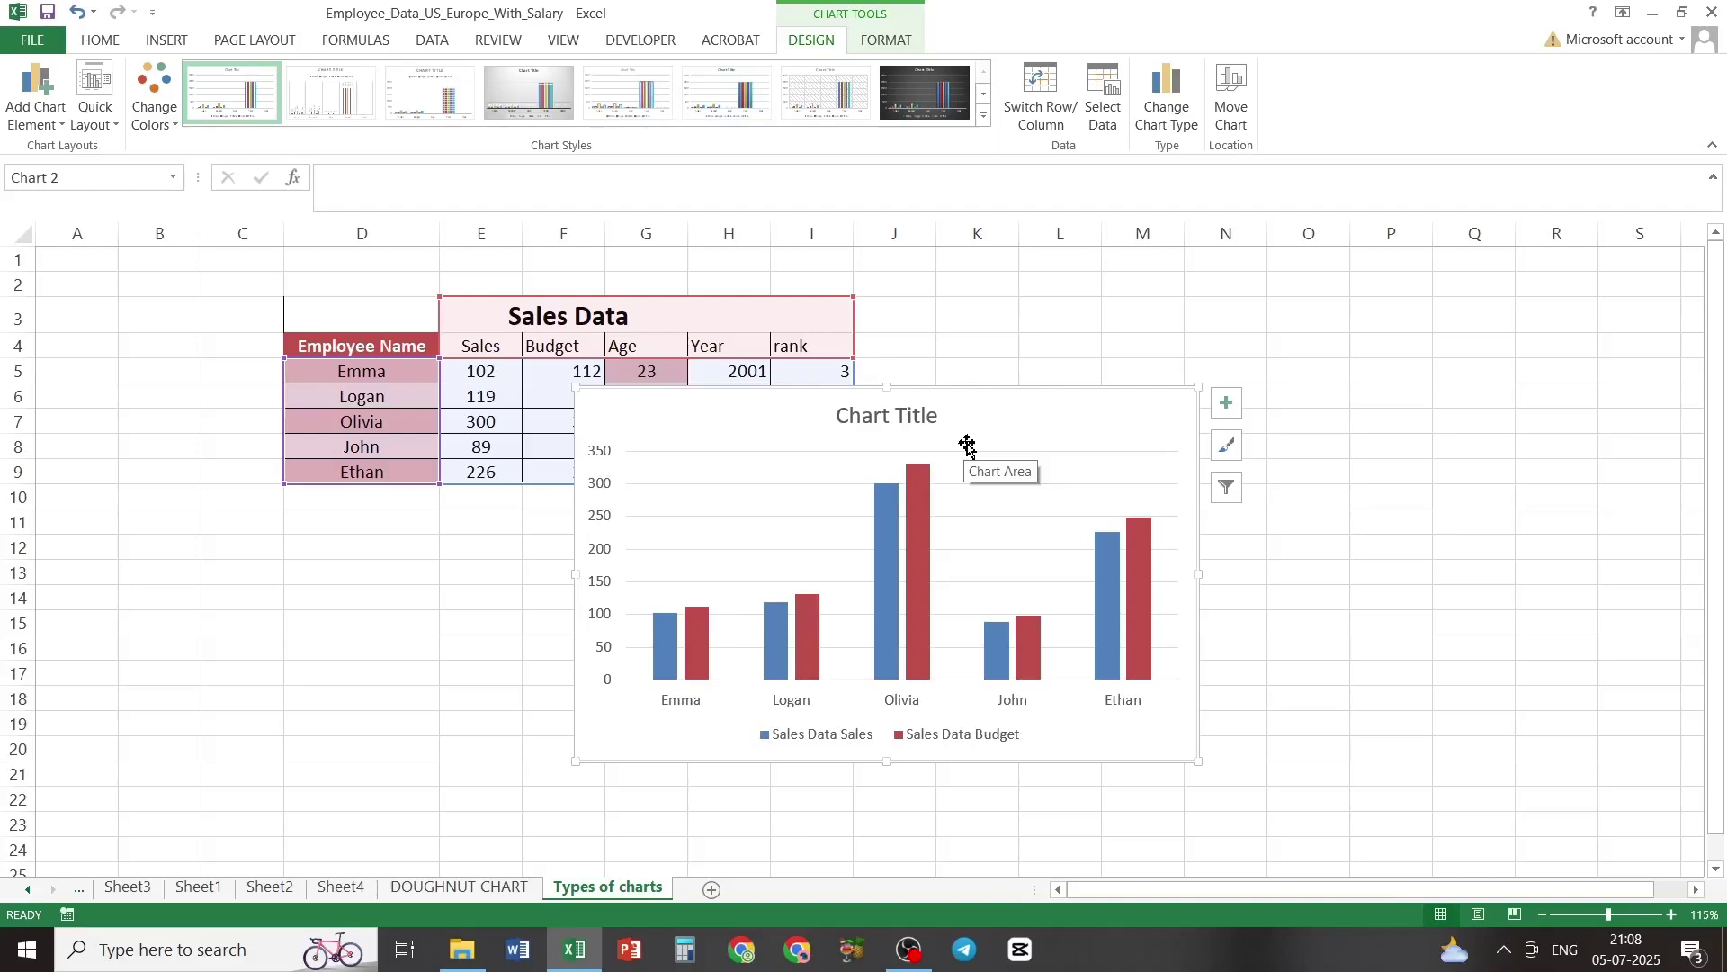
Step: Open the format options of the column chart's Budget series and set the series overlap to -79%
mouse_move(921, 577)
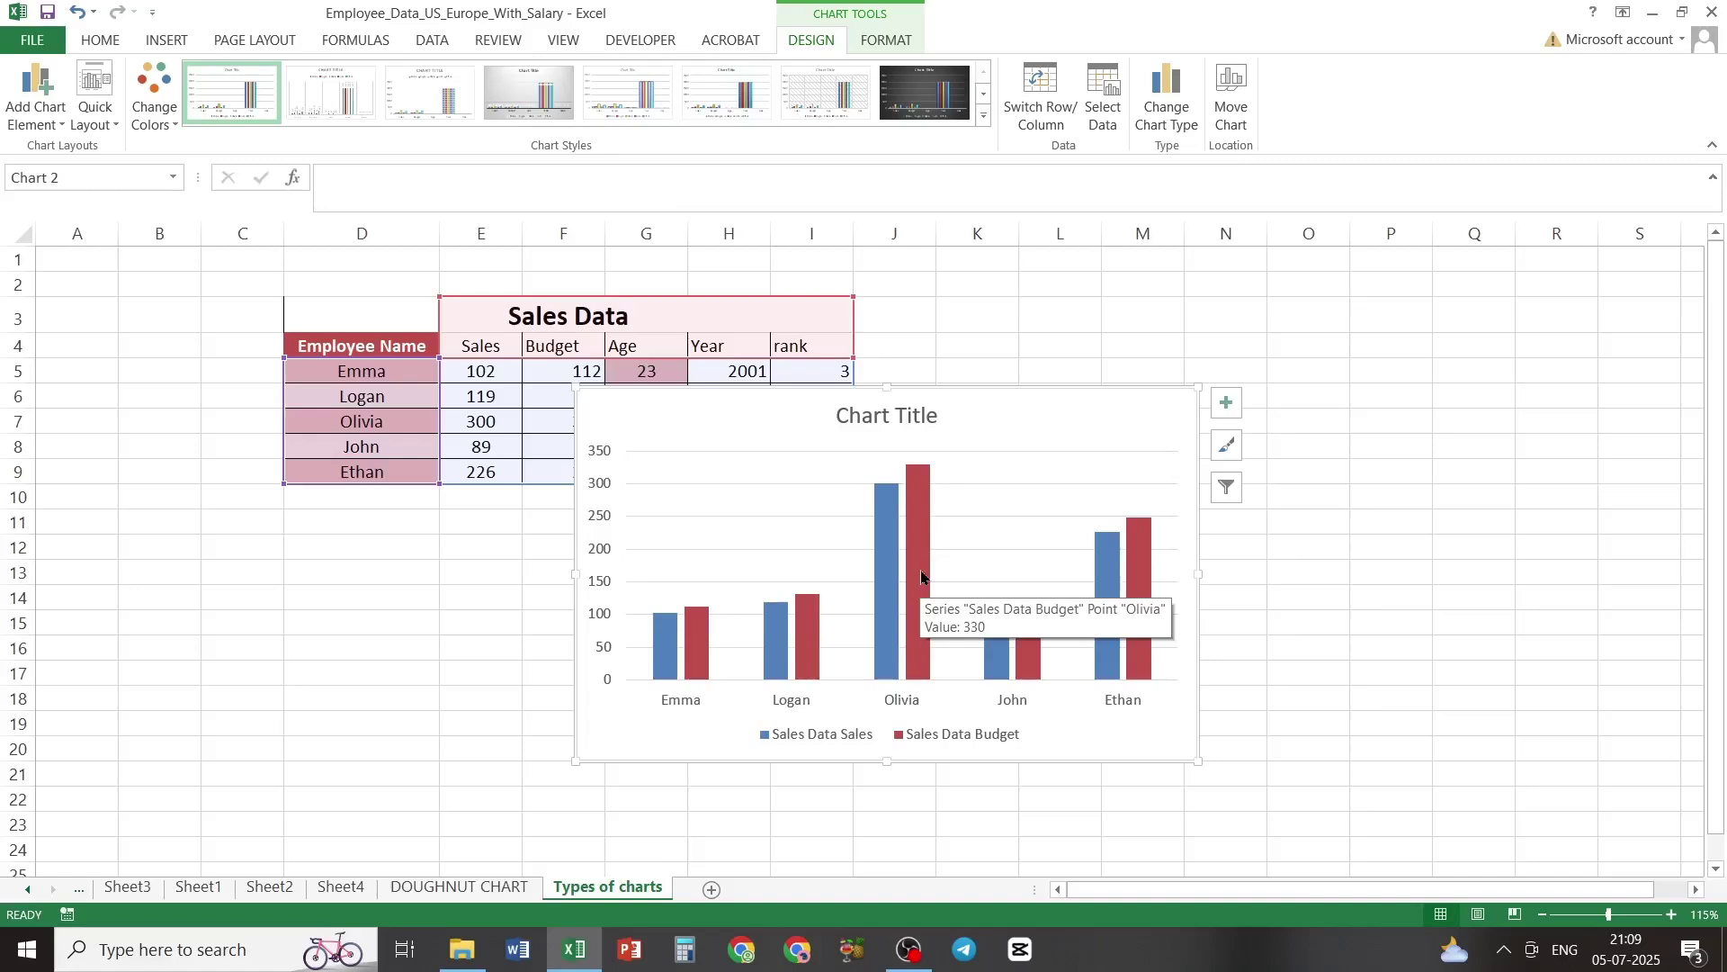
left_click(922, 576)
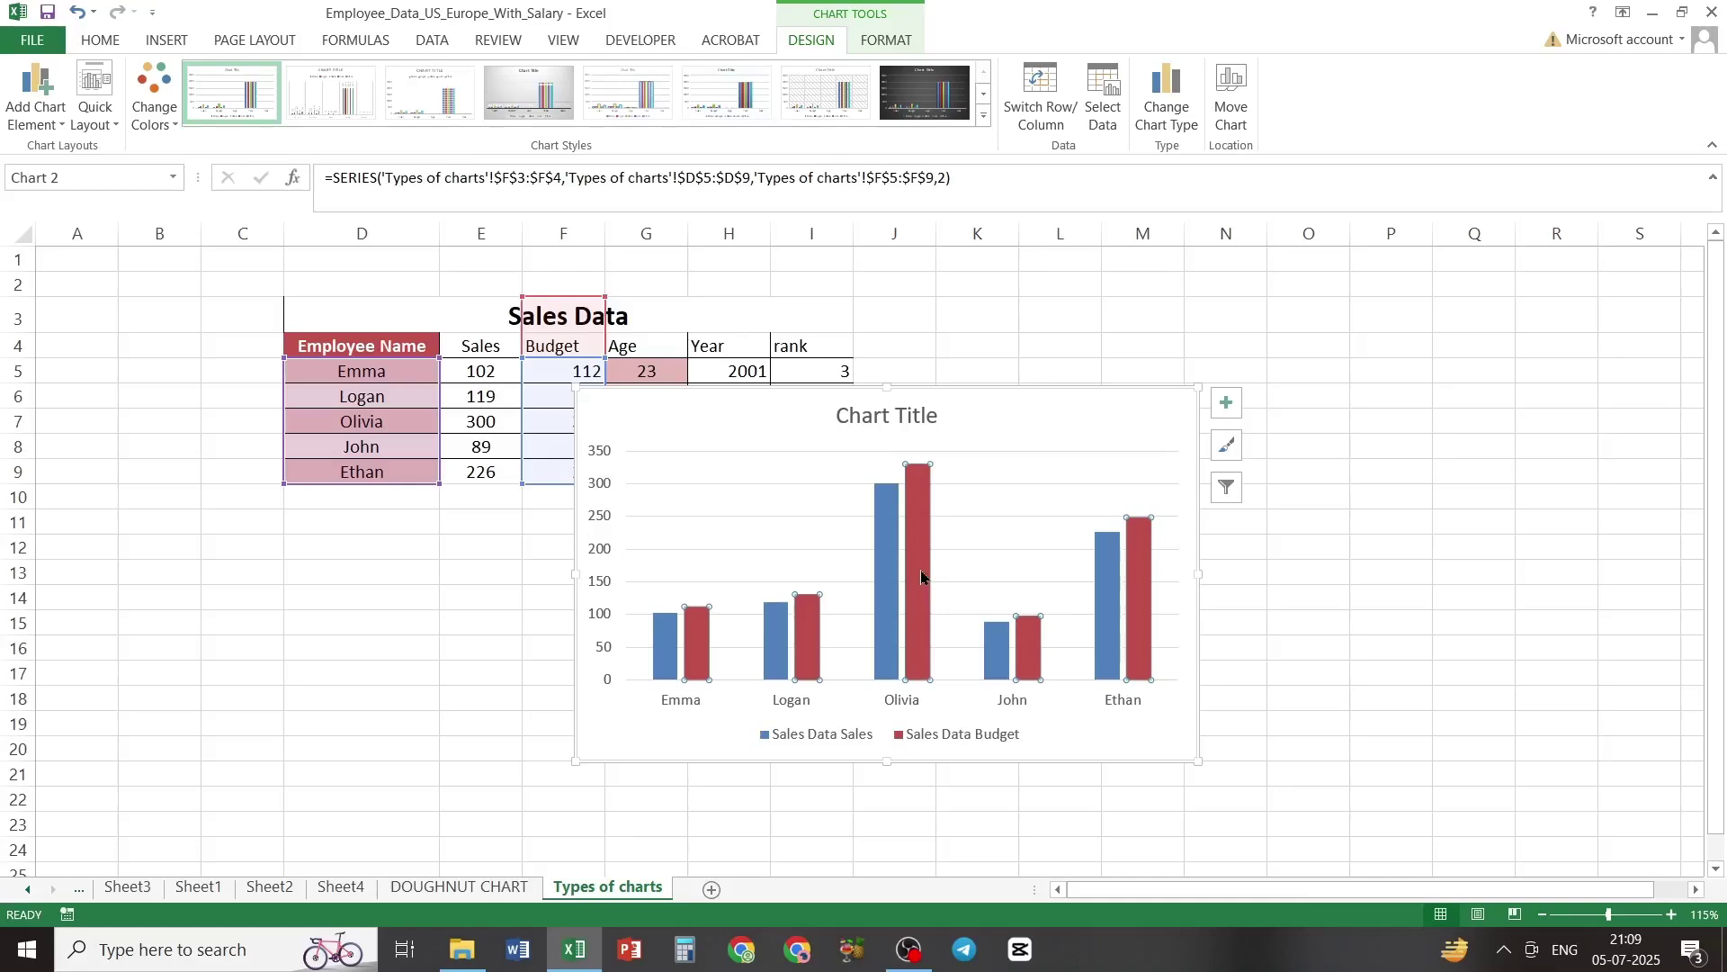
double_click(922, 577)
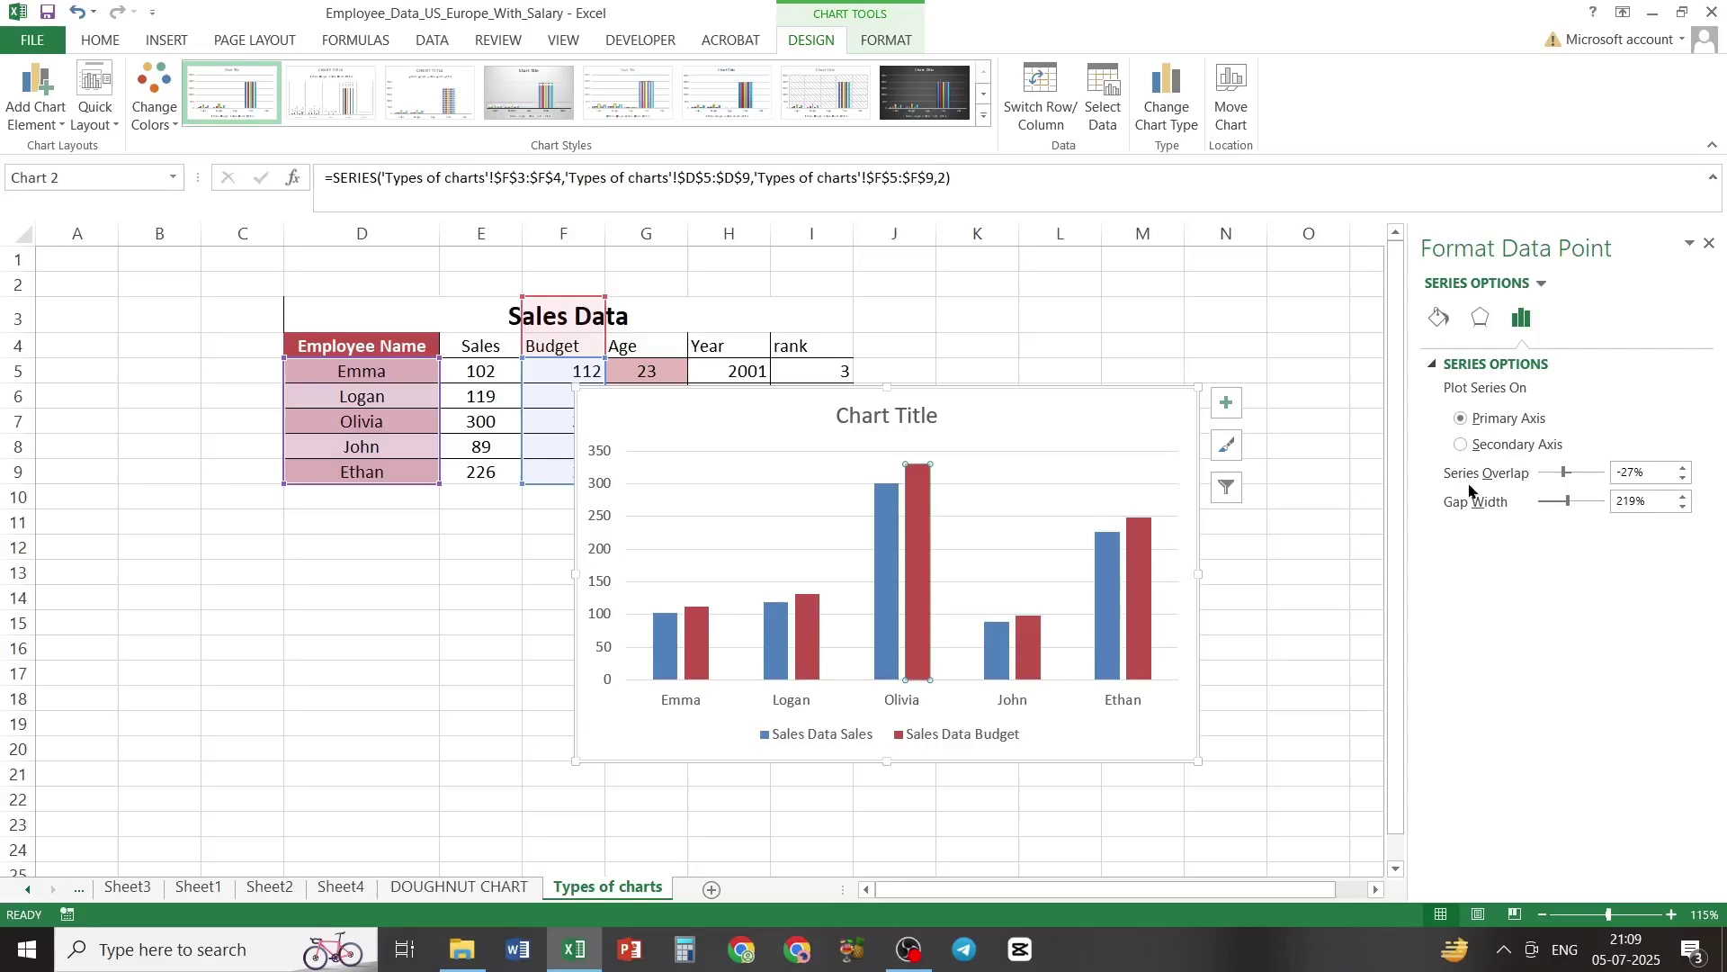
key("ctrl")
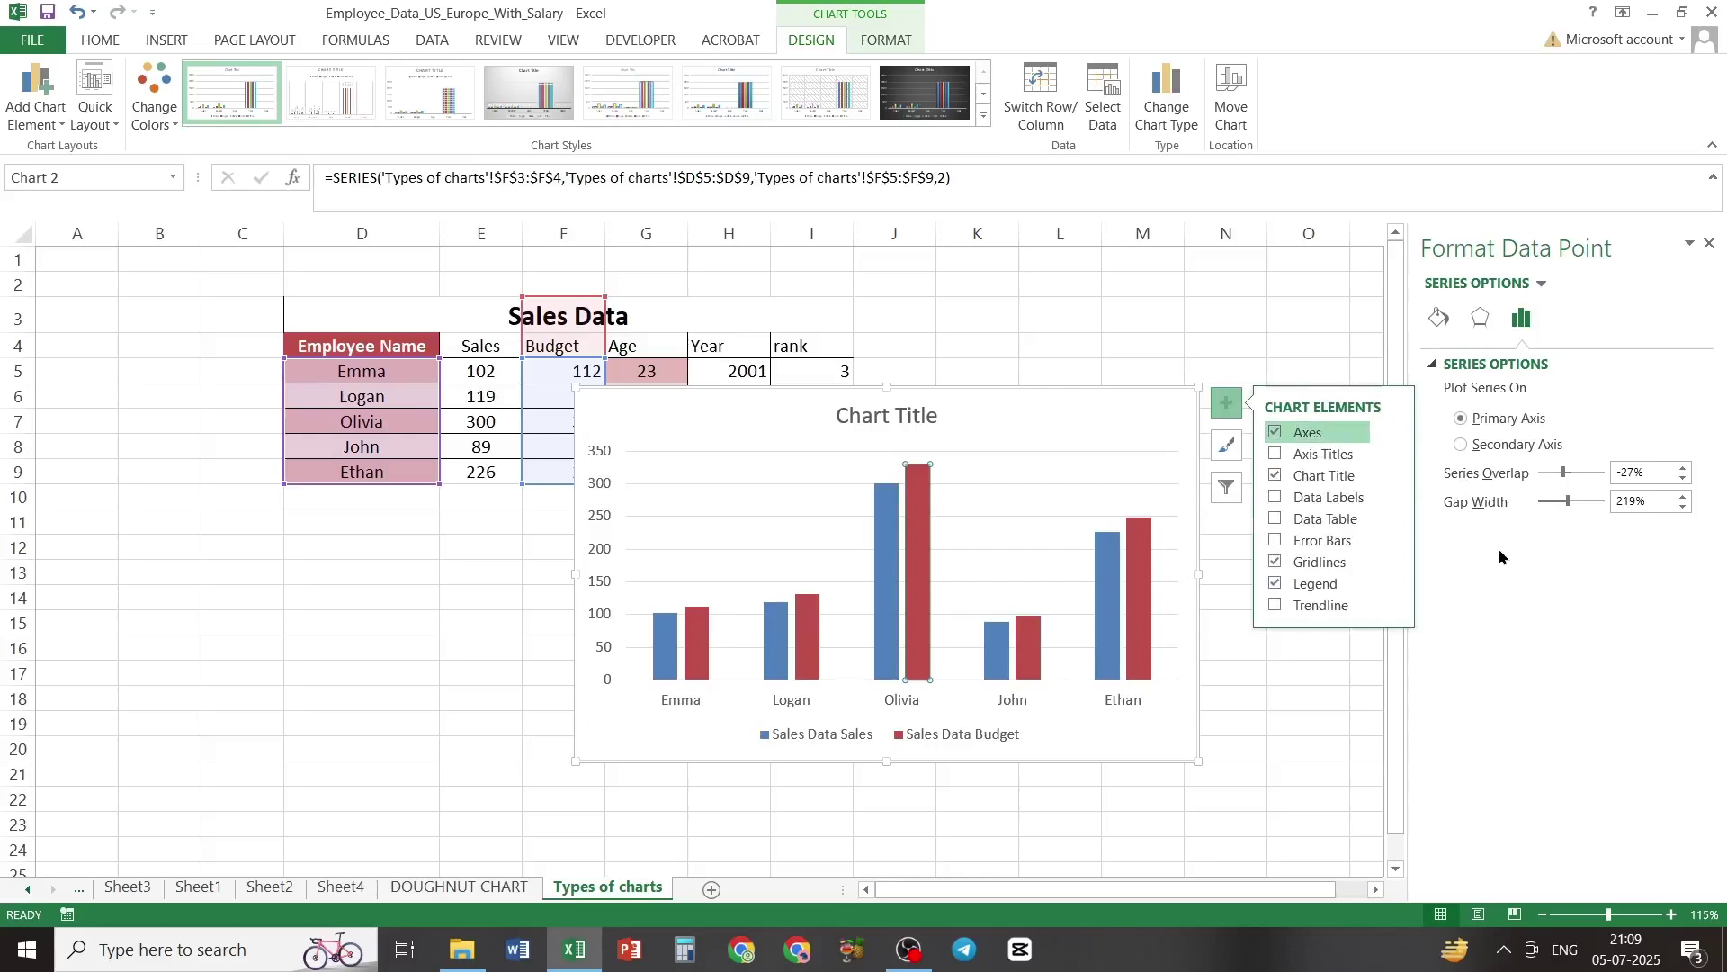
left_click(1314, 344)
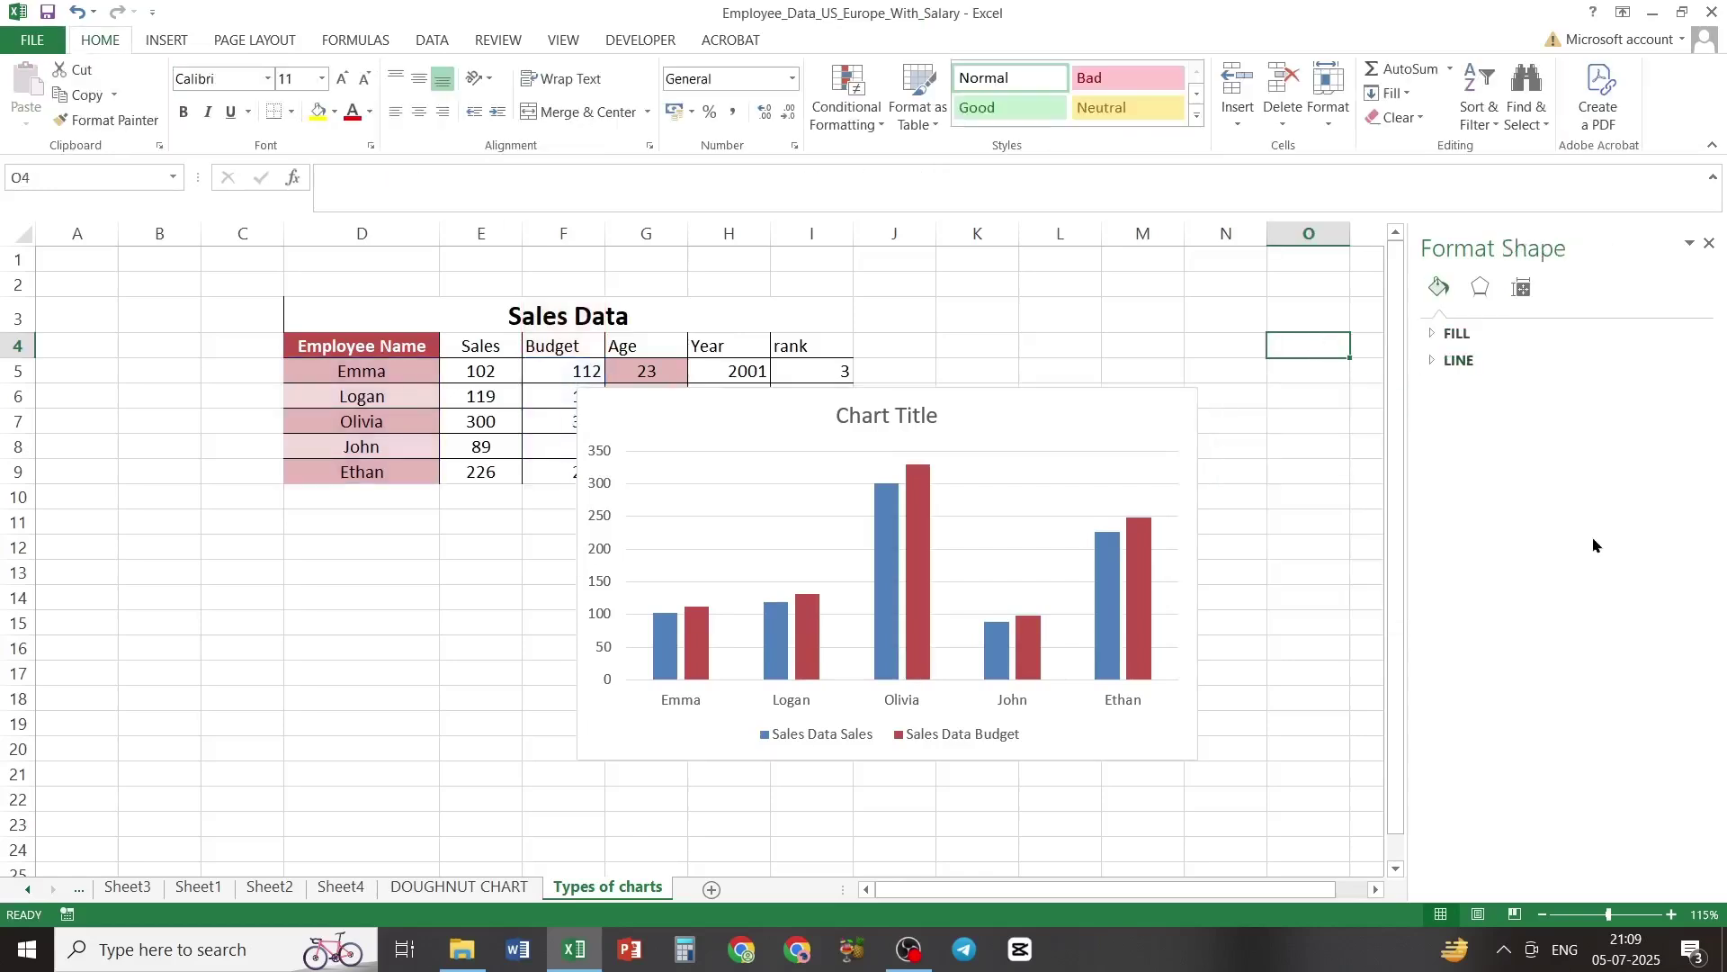
left_click(921, 509)
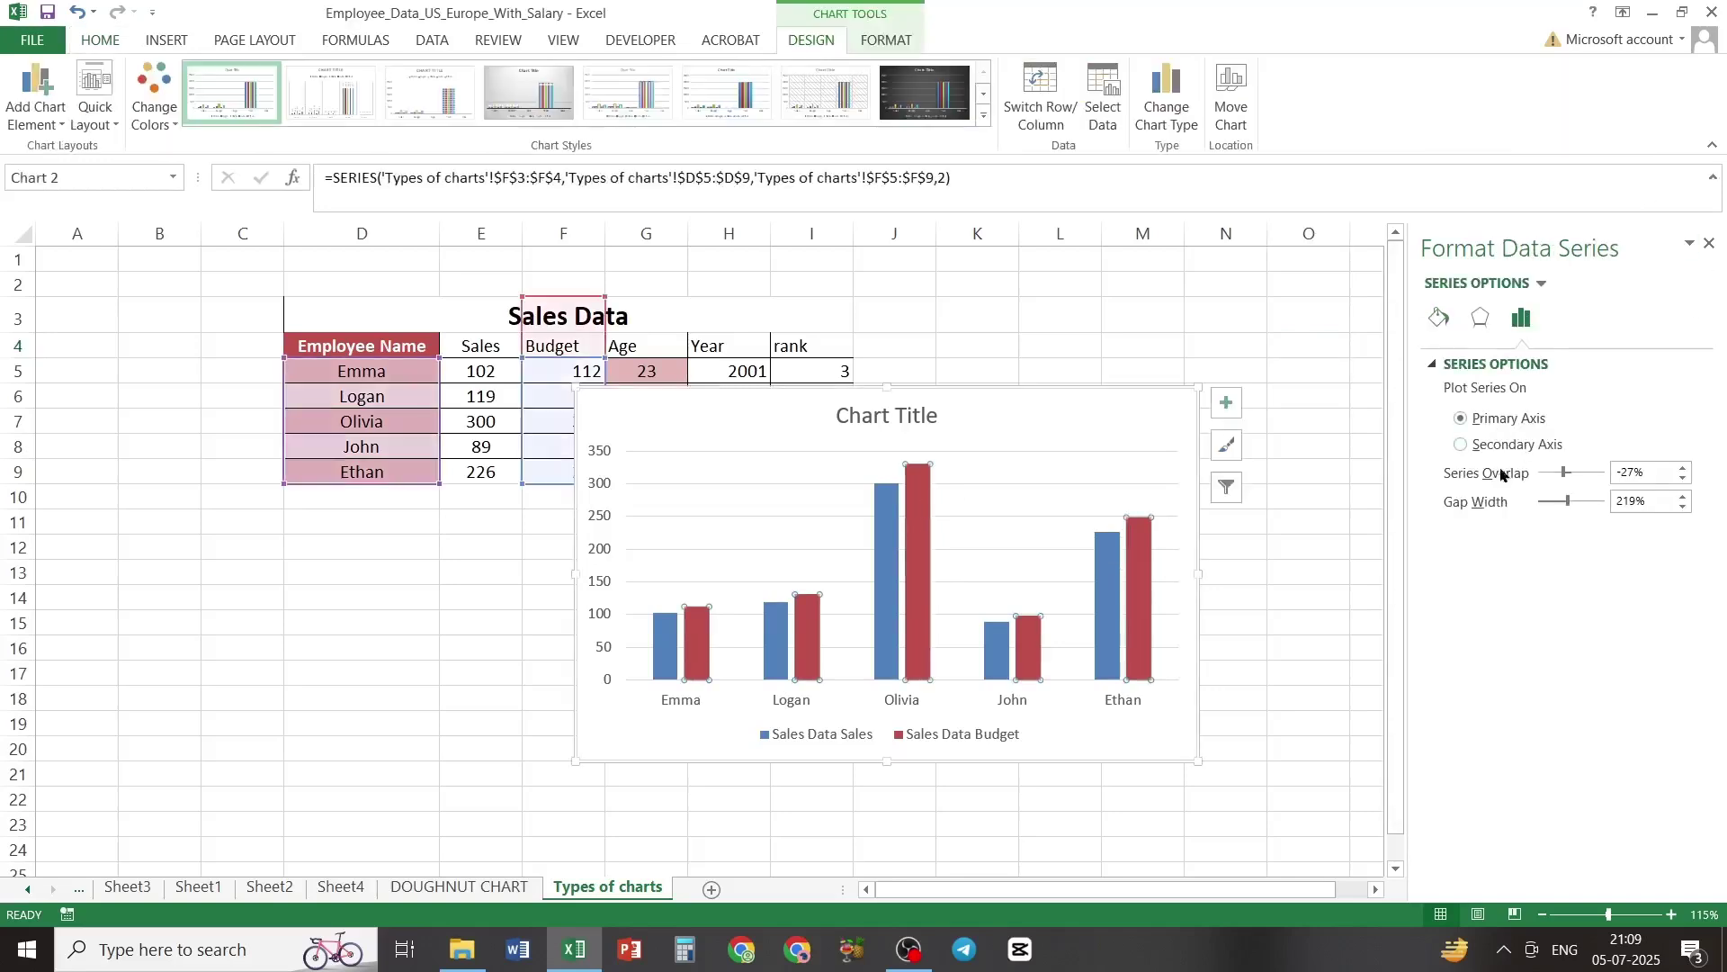
left_click_drag(1565, 473, 1553, 475)
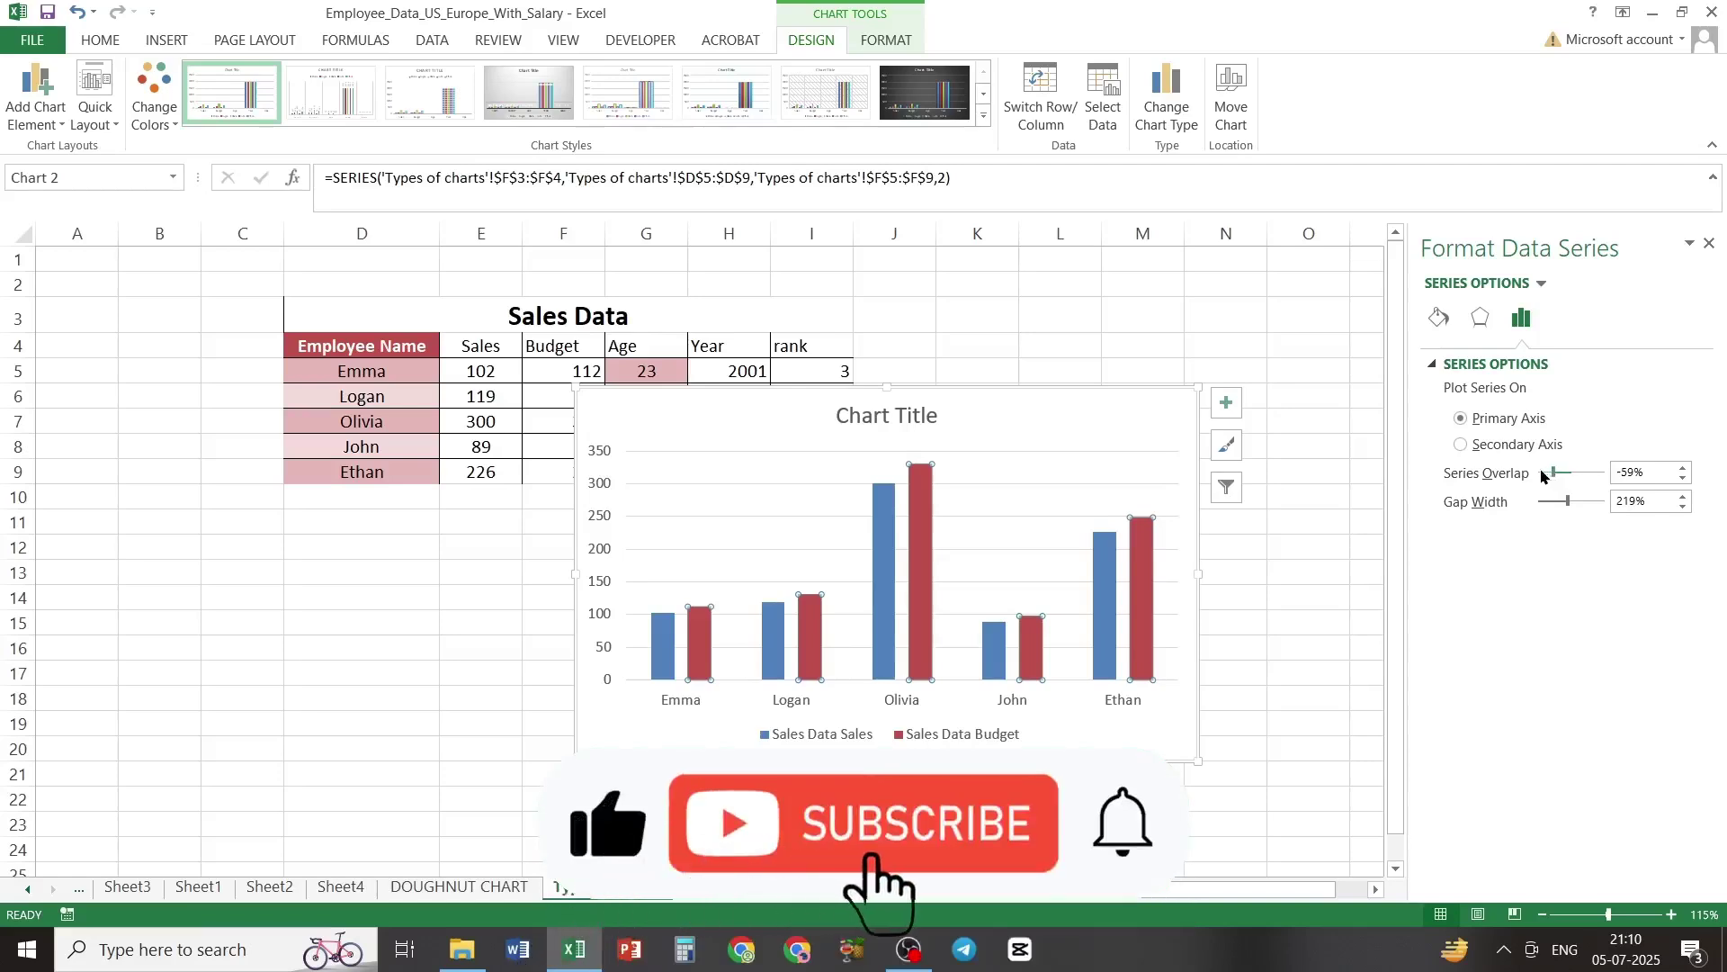
left_click(1547, 472)
Step: Try narrower gap widths for the column chart's bars, ending with a gap width of 229%
left_click(1557, 501)
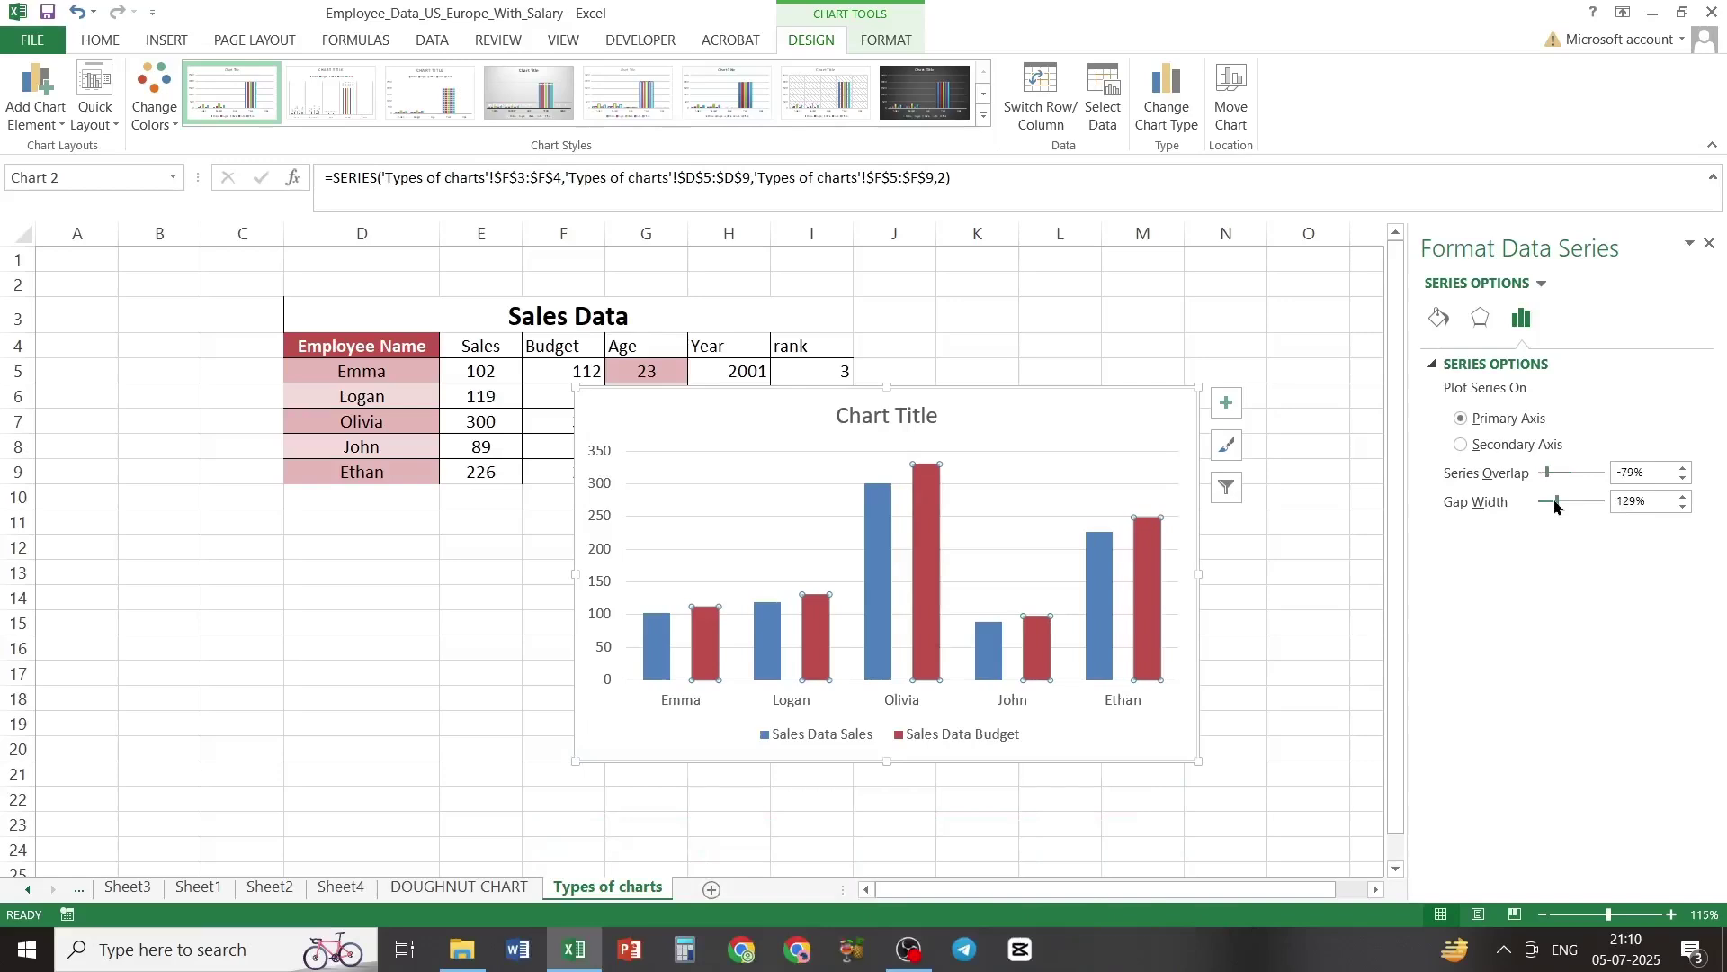
left_click(1543, 501)
left_click(1543, 501)
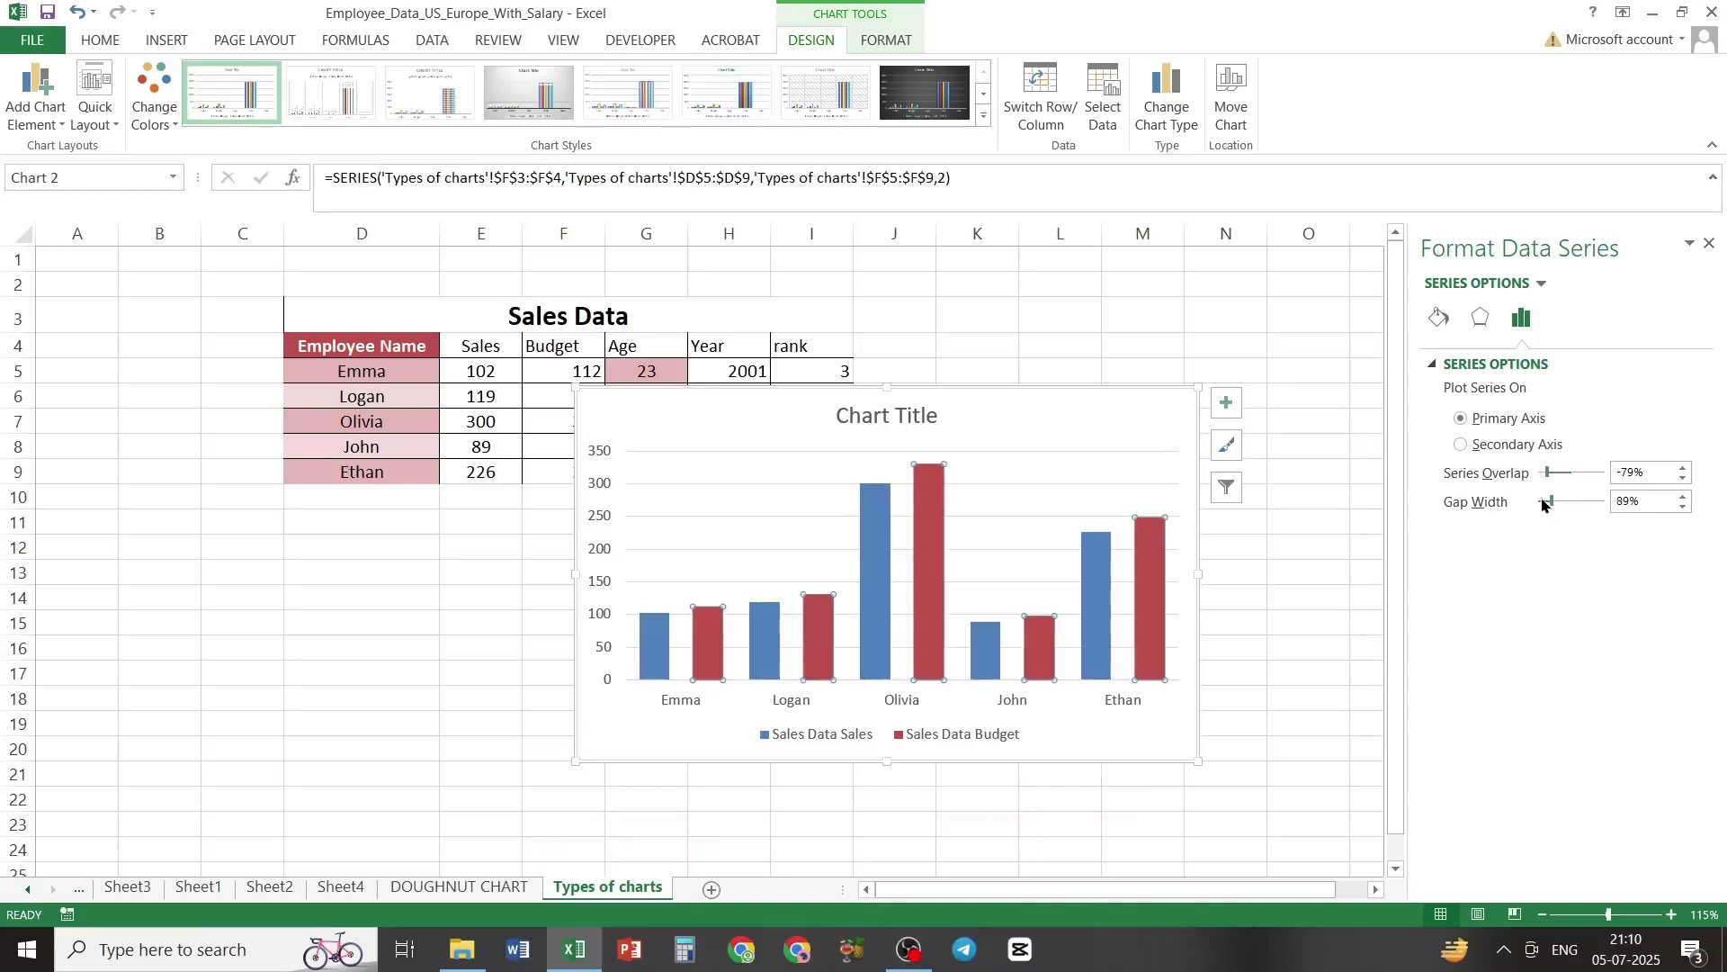
left_click(1543, 501)
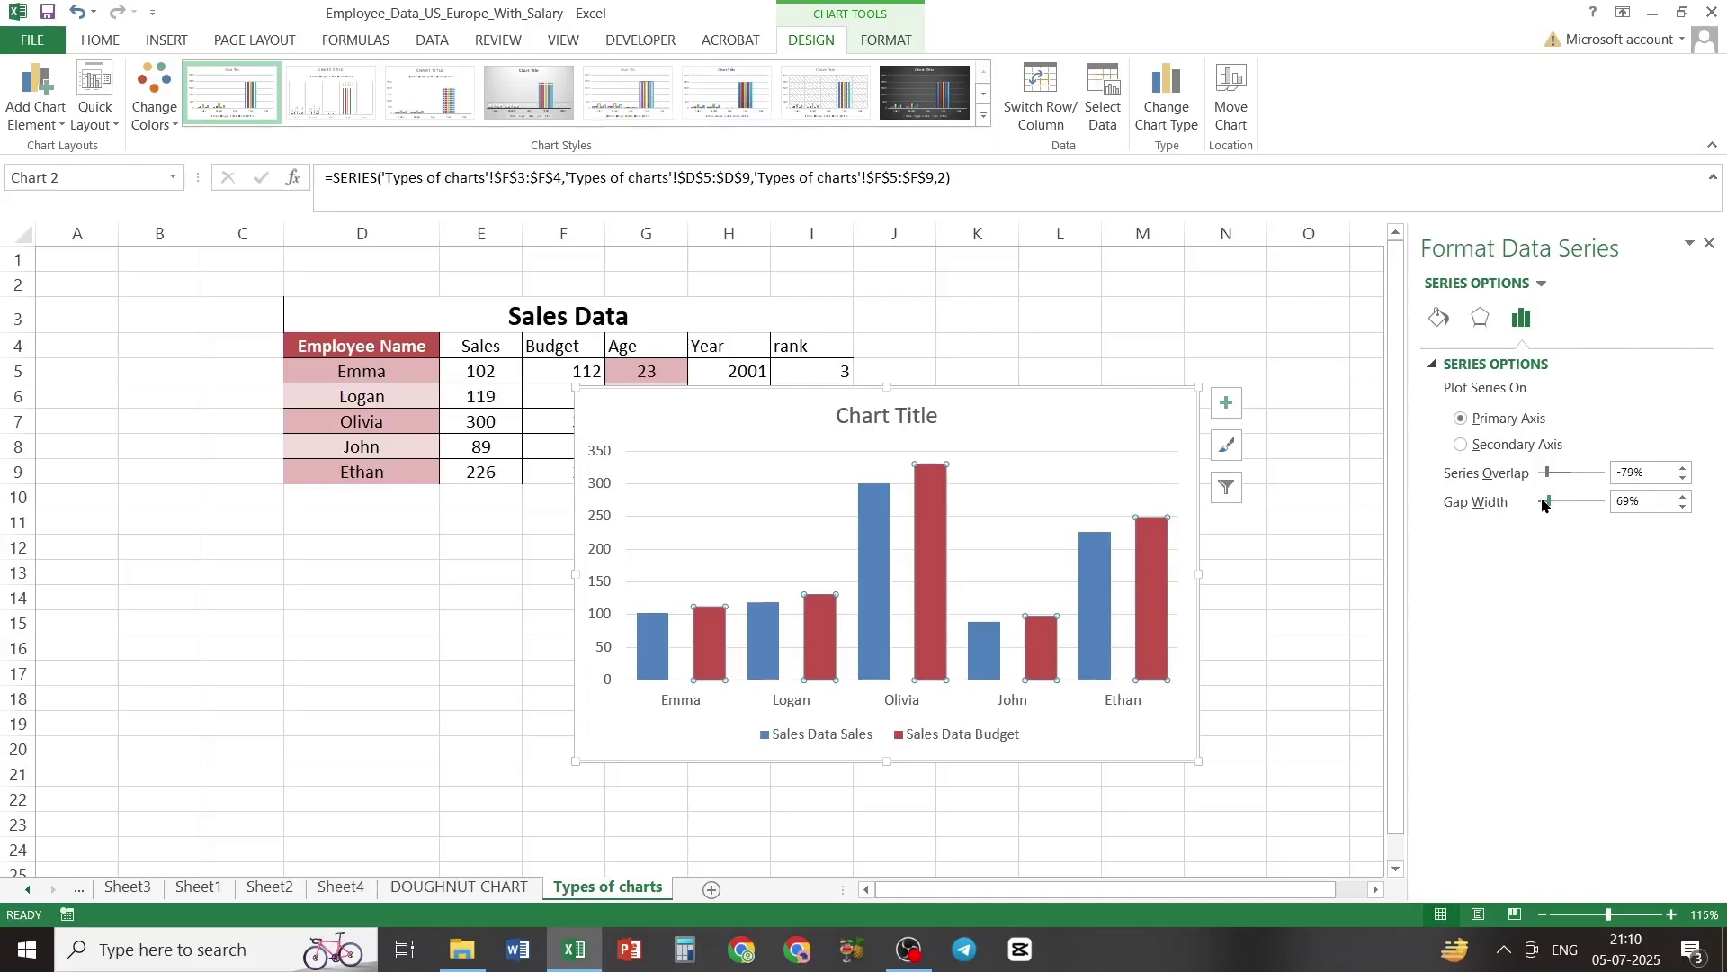
left_click_drag(1543, 503, 1584, 505)
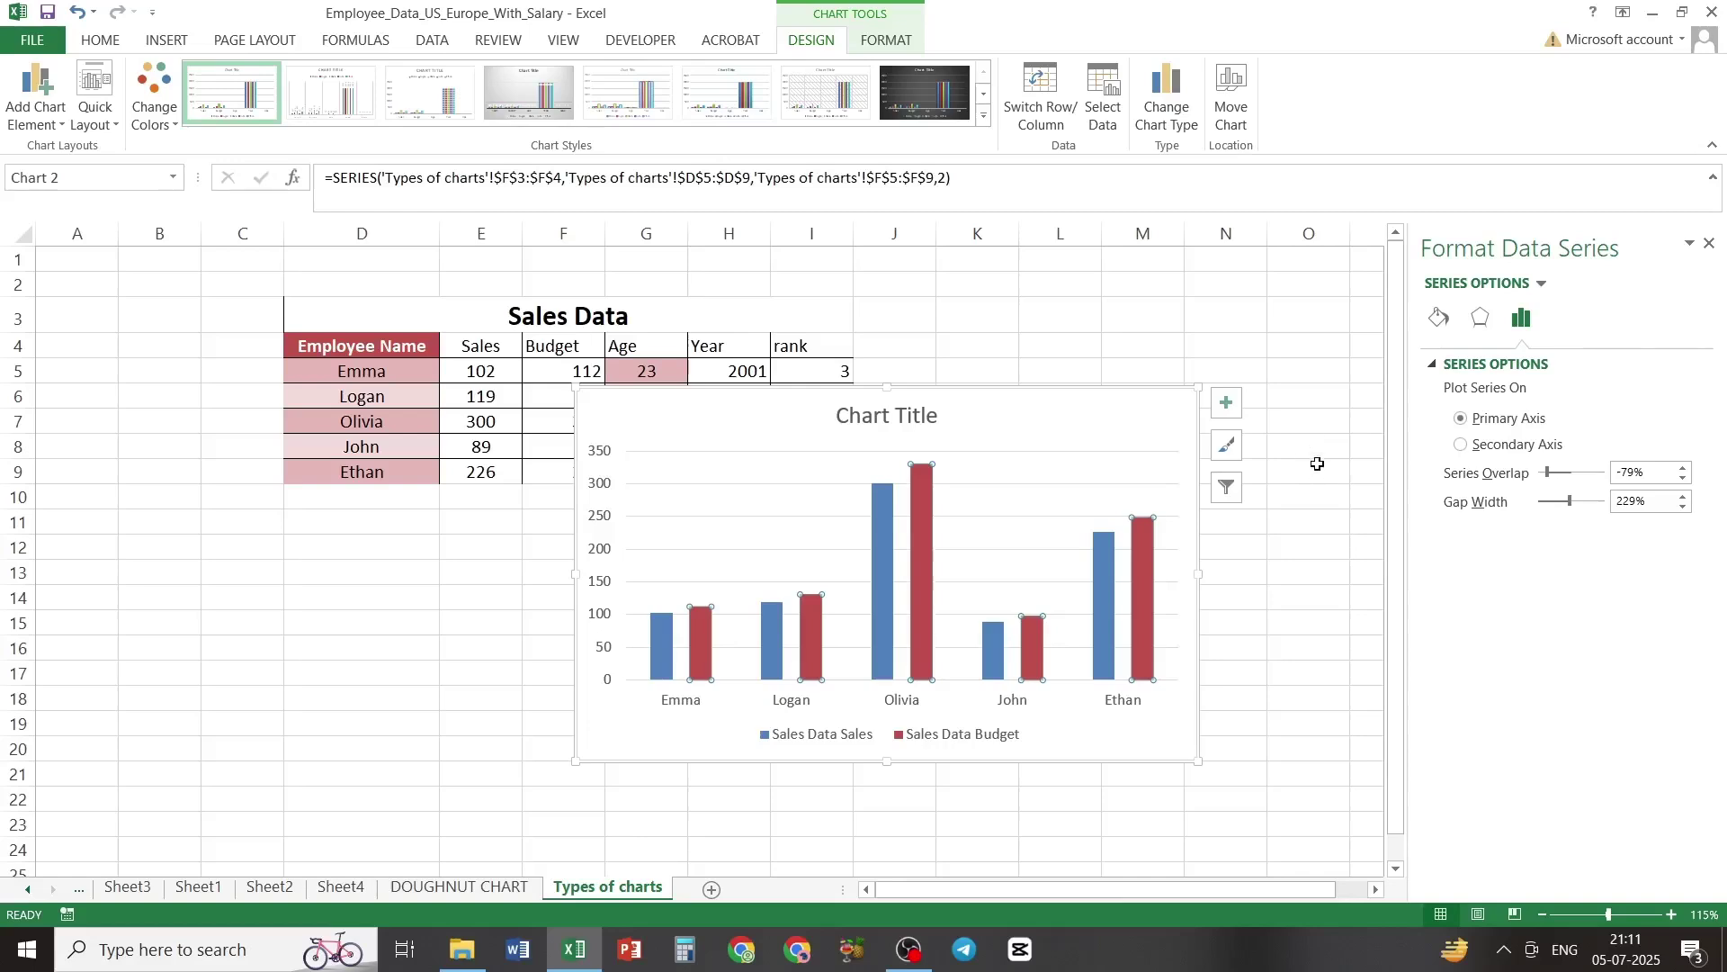
Step: Delete the whole column chart from the worksheet
left_click(898, 576)
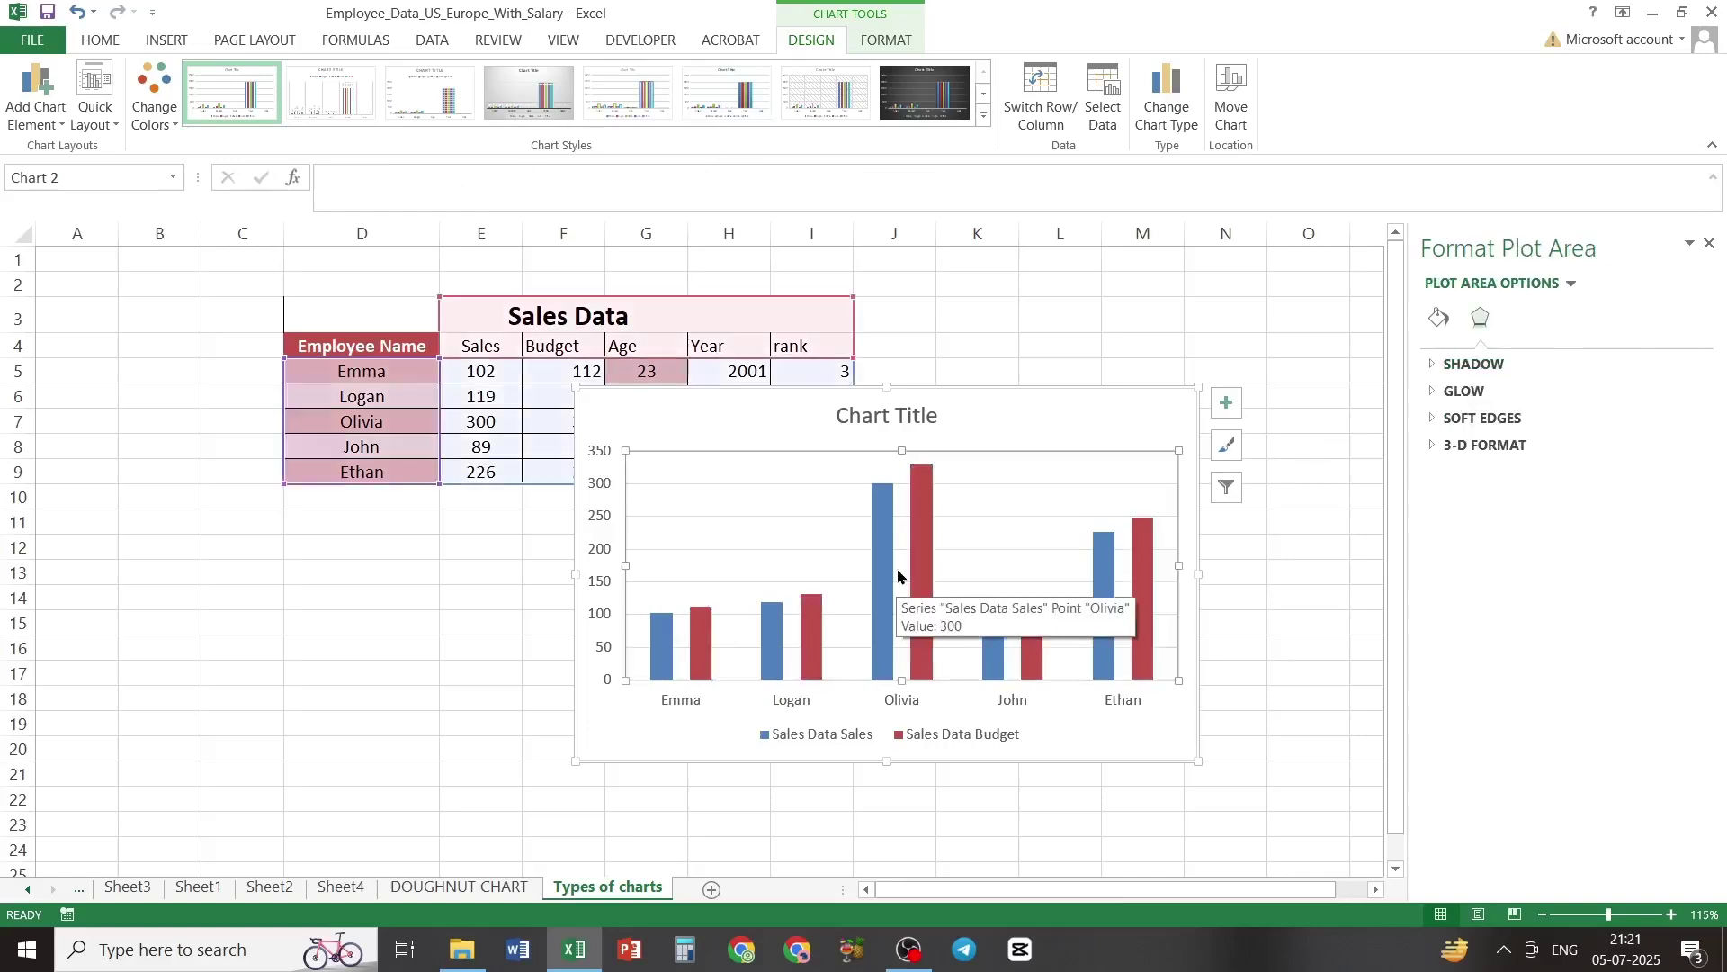
left_click(1028, 416)
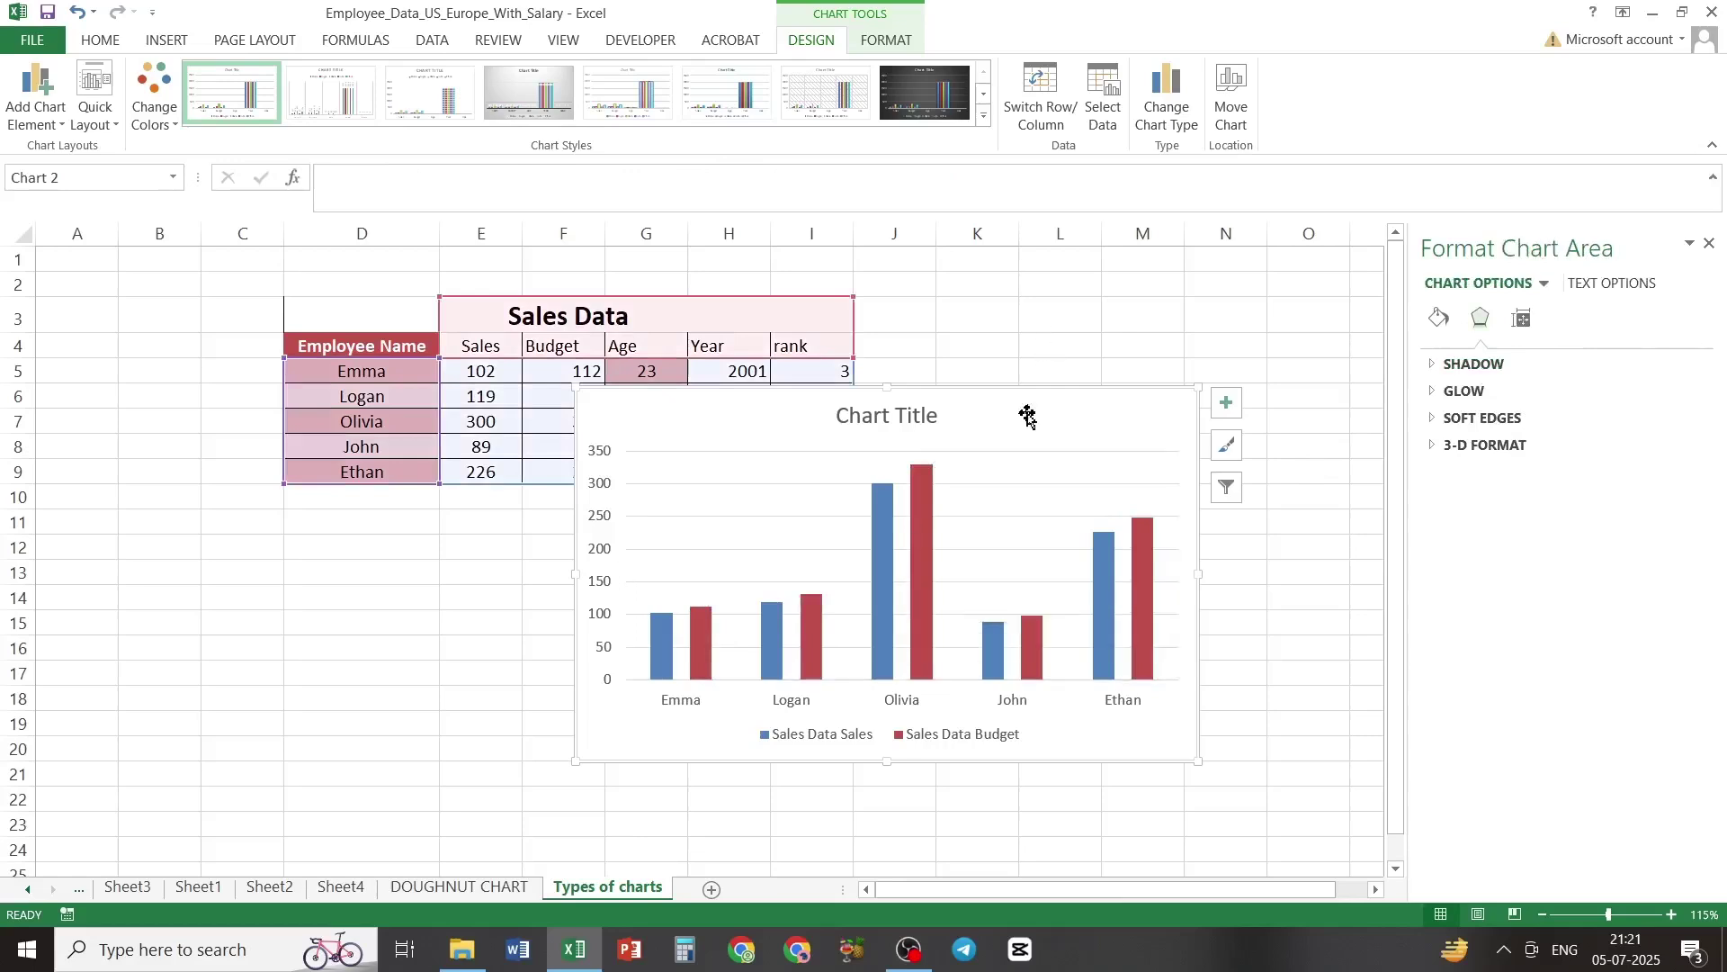
key("Delete")
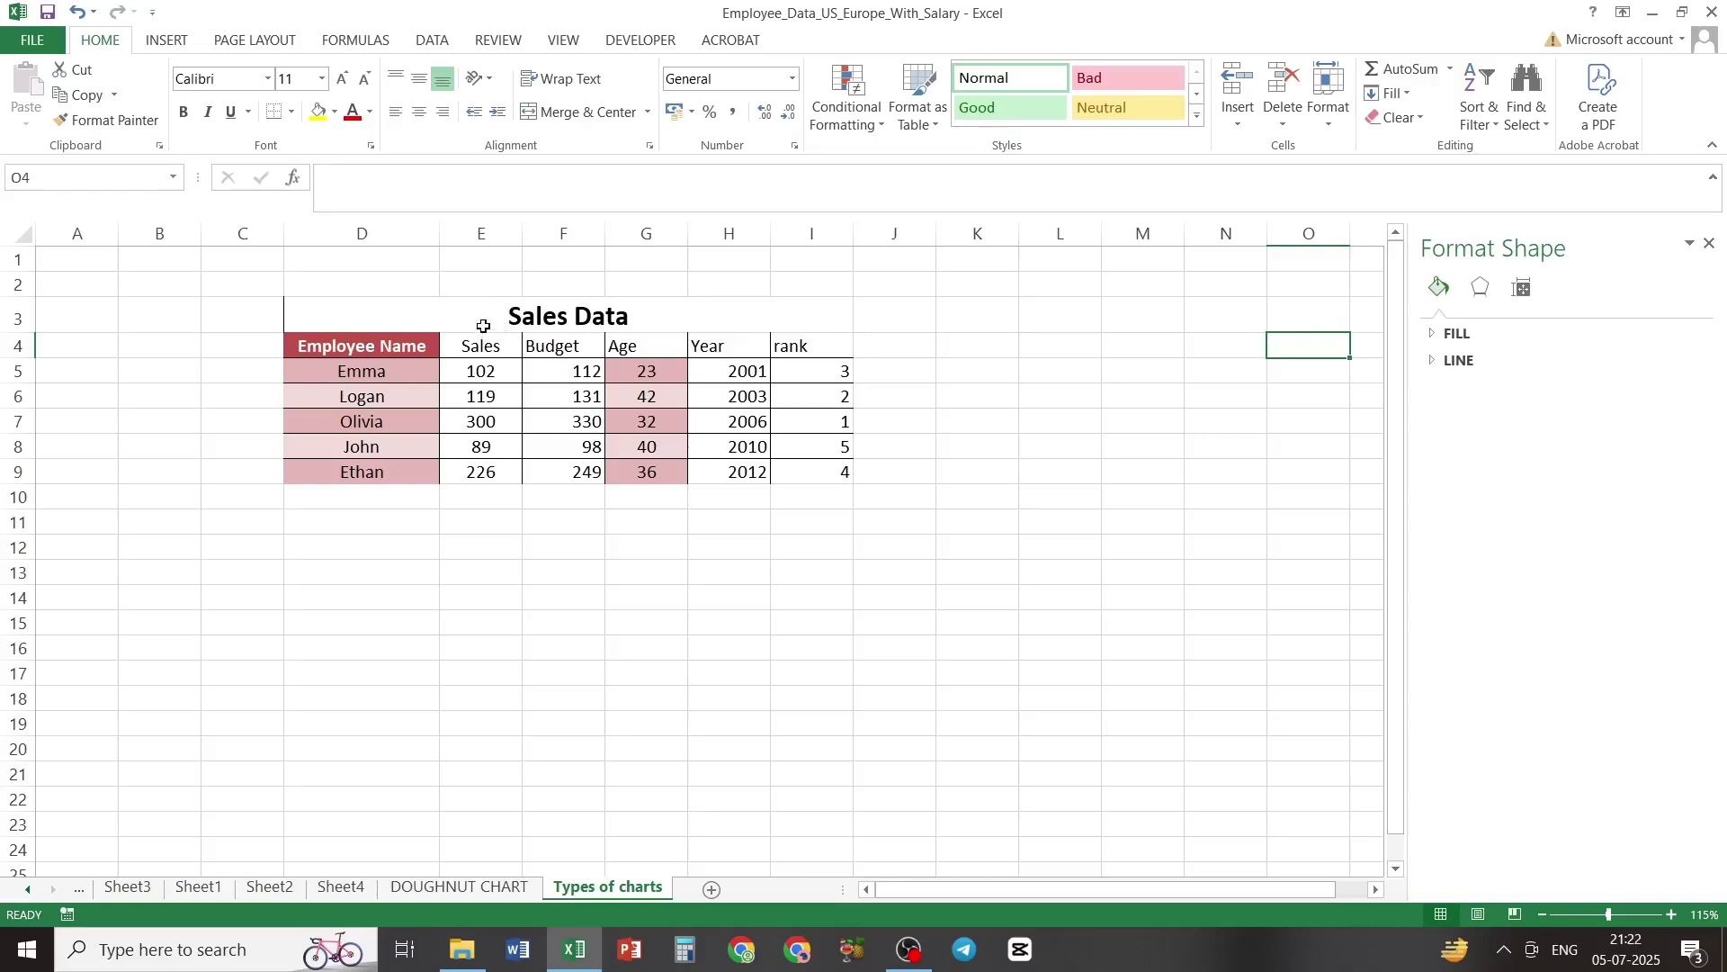
Step: Insert a 2-D stacked bar chart from the whole Sales Data table and move it clear of the Sales and Budget columns
left_click_drag(484, 326, 572, 474)
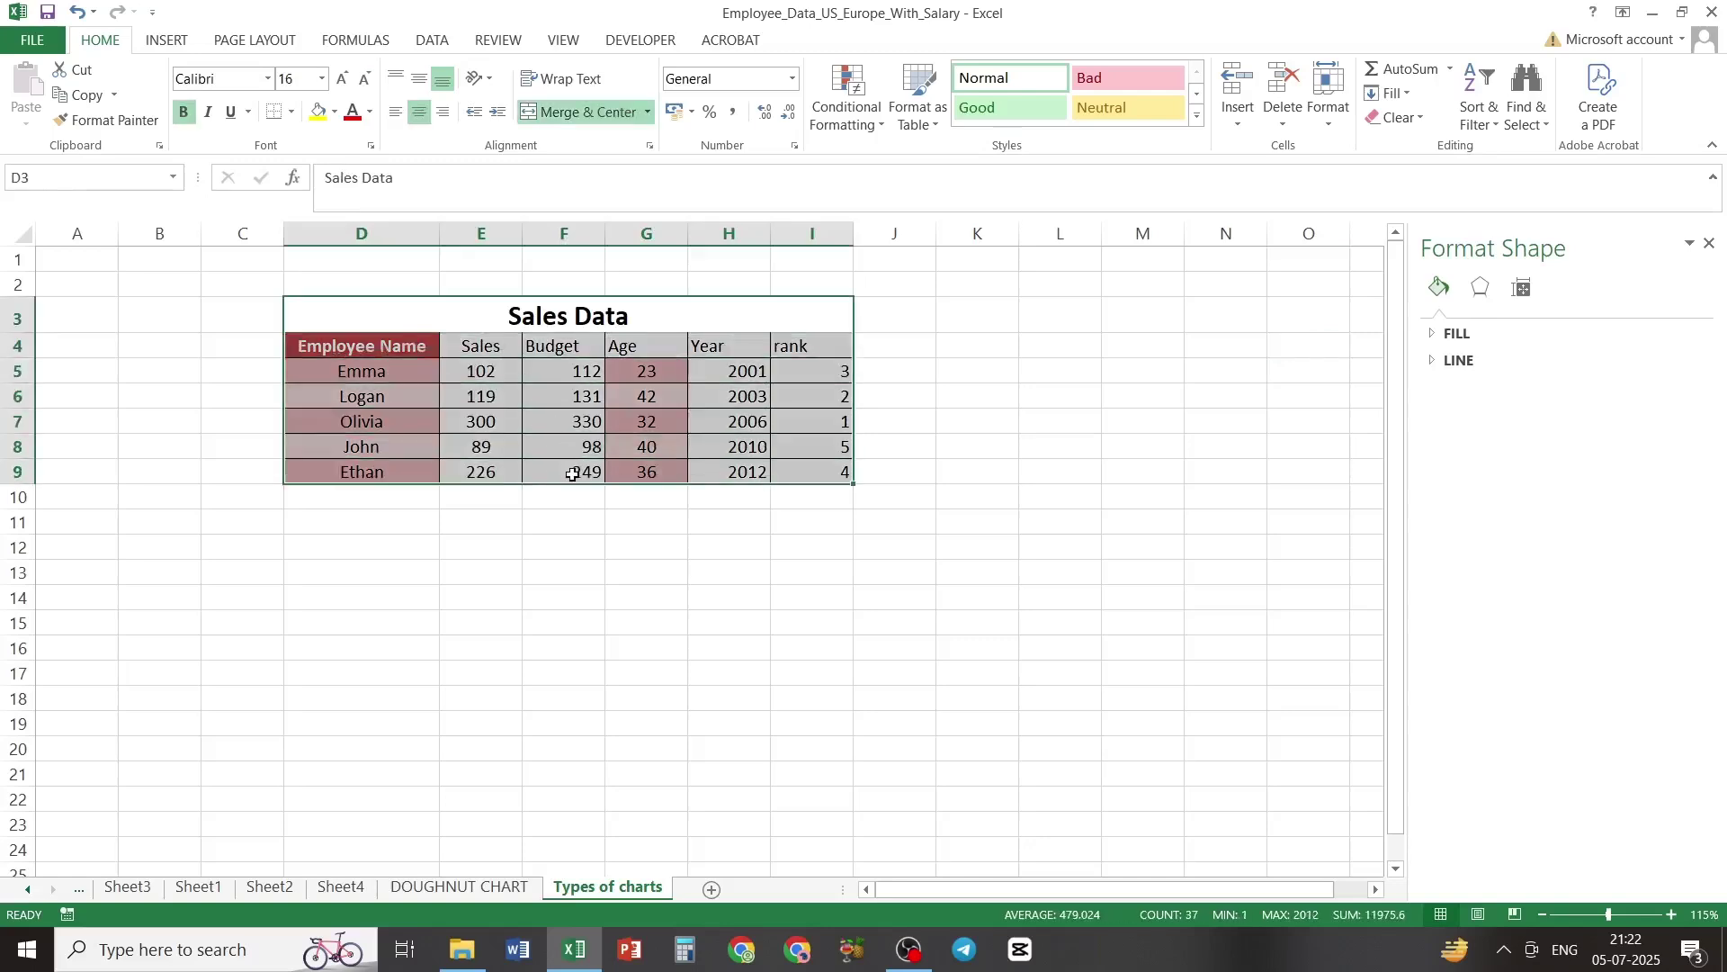
left_click(171, 41)
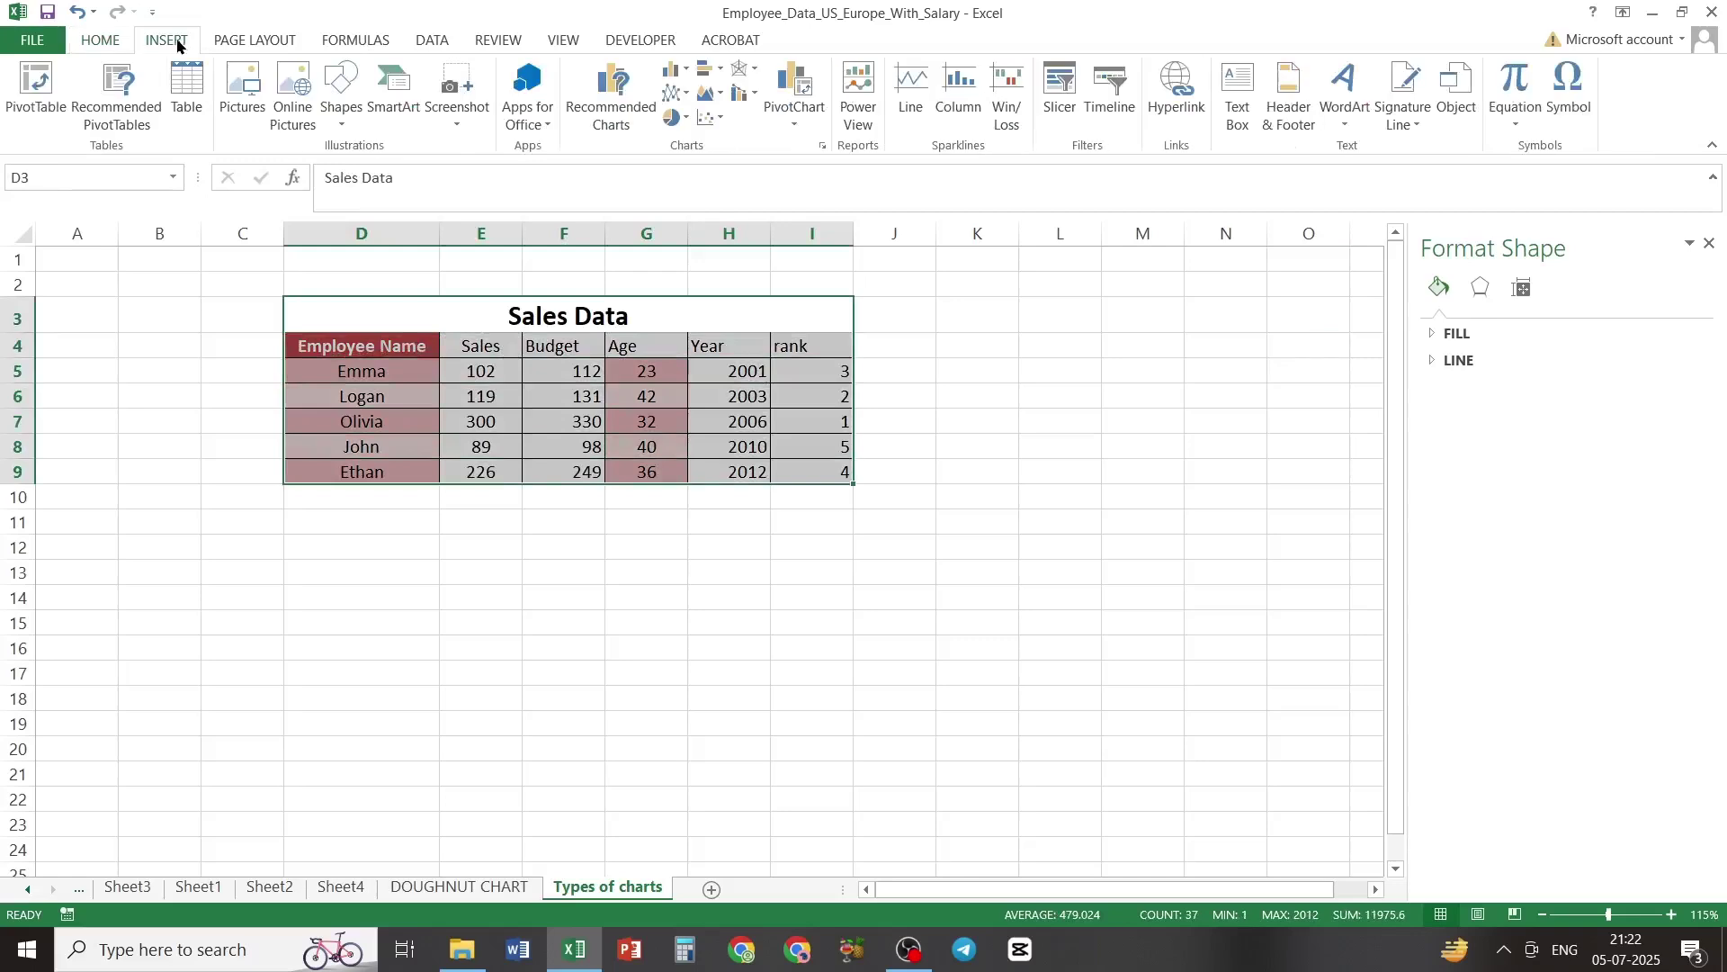
left_click(707, 83)
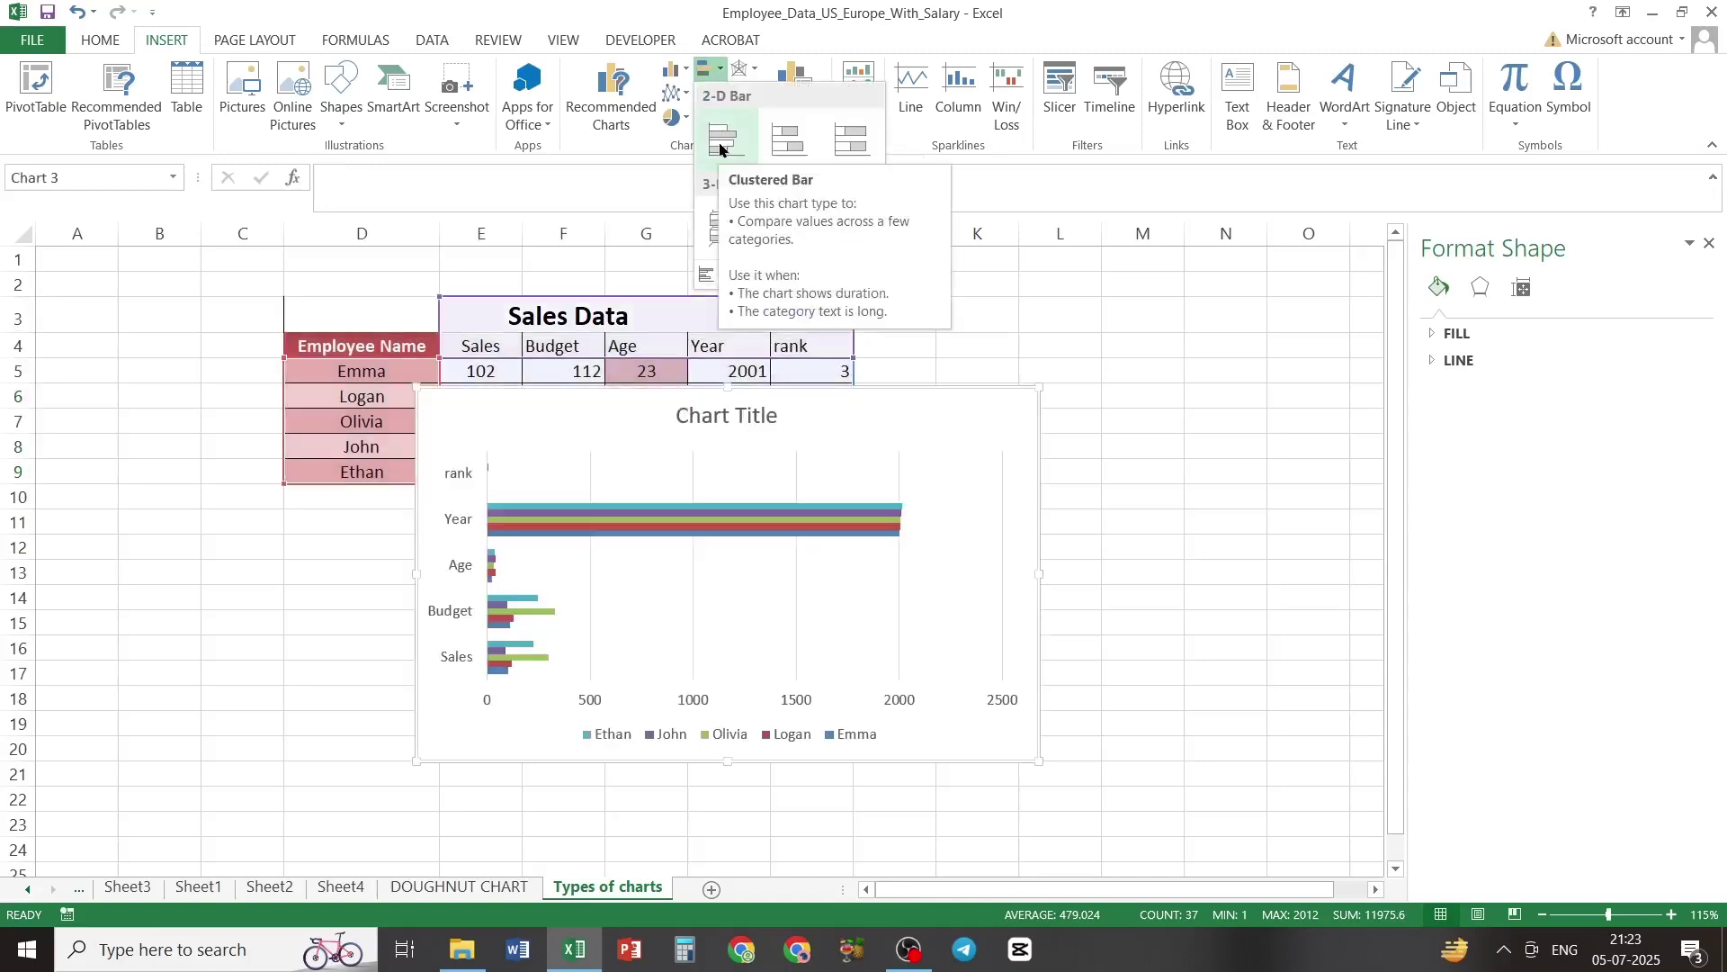
left_click(771, 147)
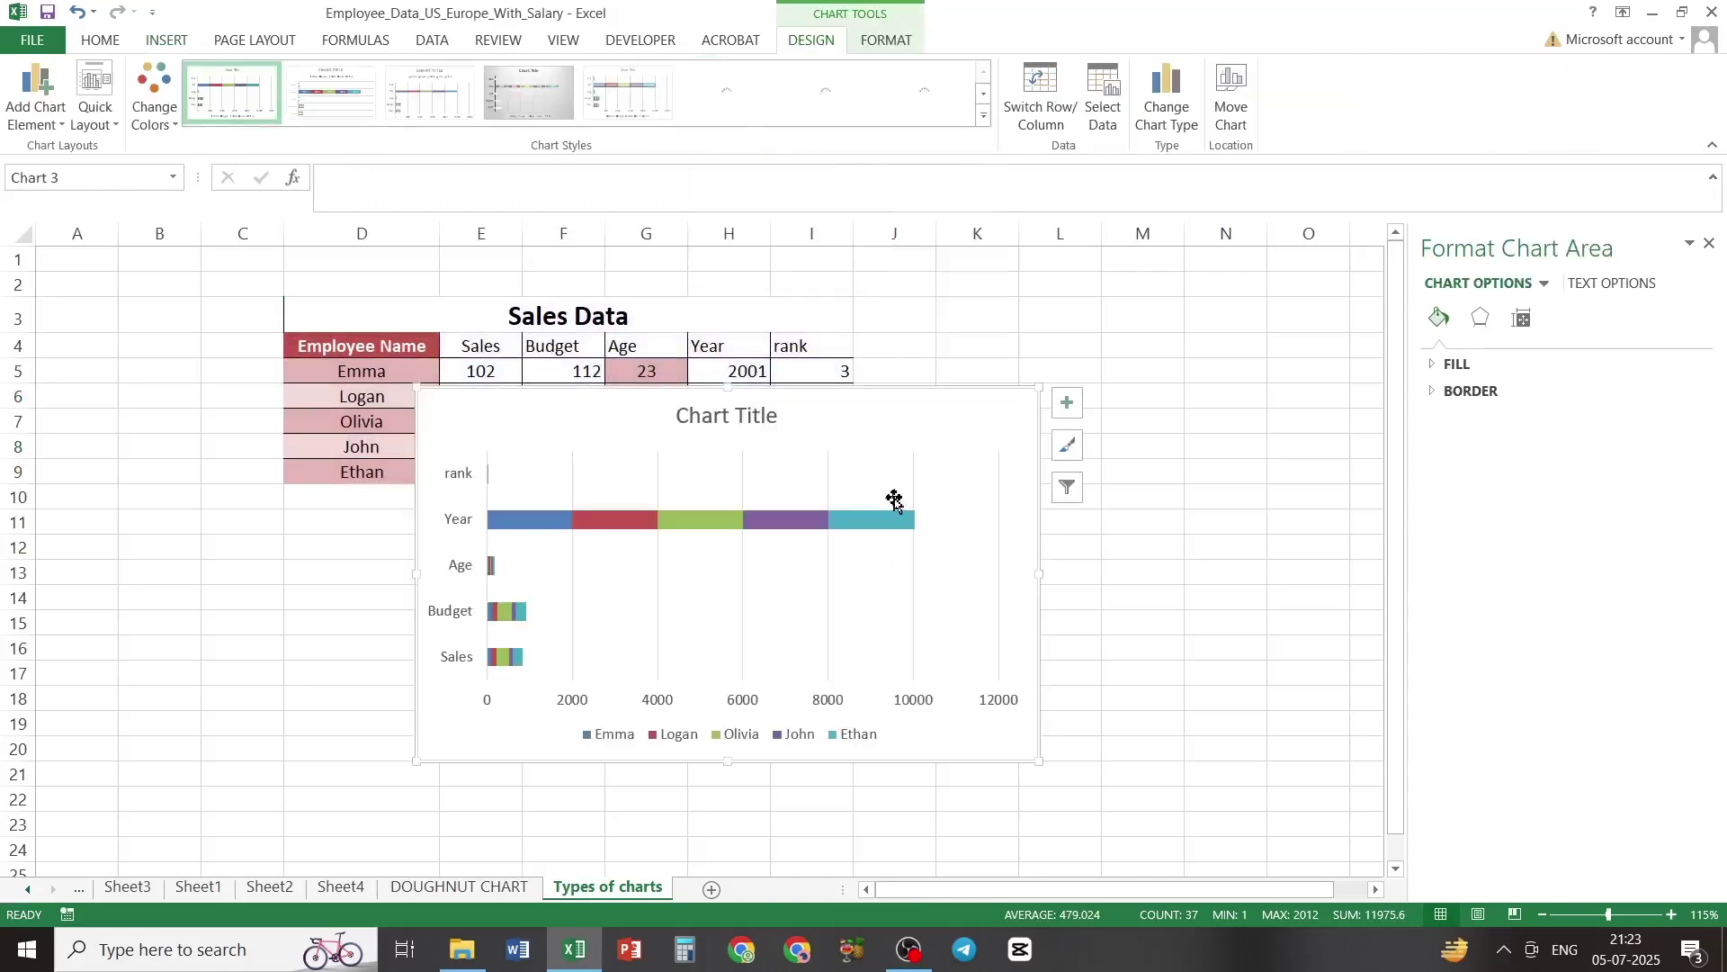
mouse_move(893, 412)
left_mouse_down()
mouse_move(939, 550)
mouse_move(1022, 575)
mouse_move(1057, 510)
mouse_move(1156, 430)
left_mouse_up()
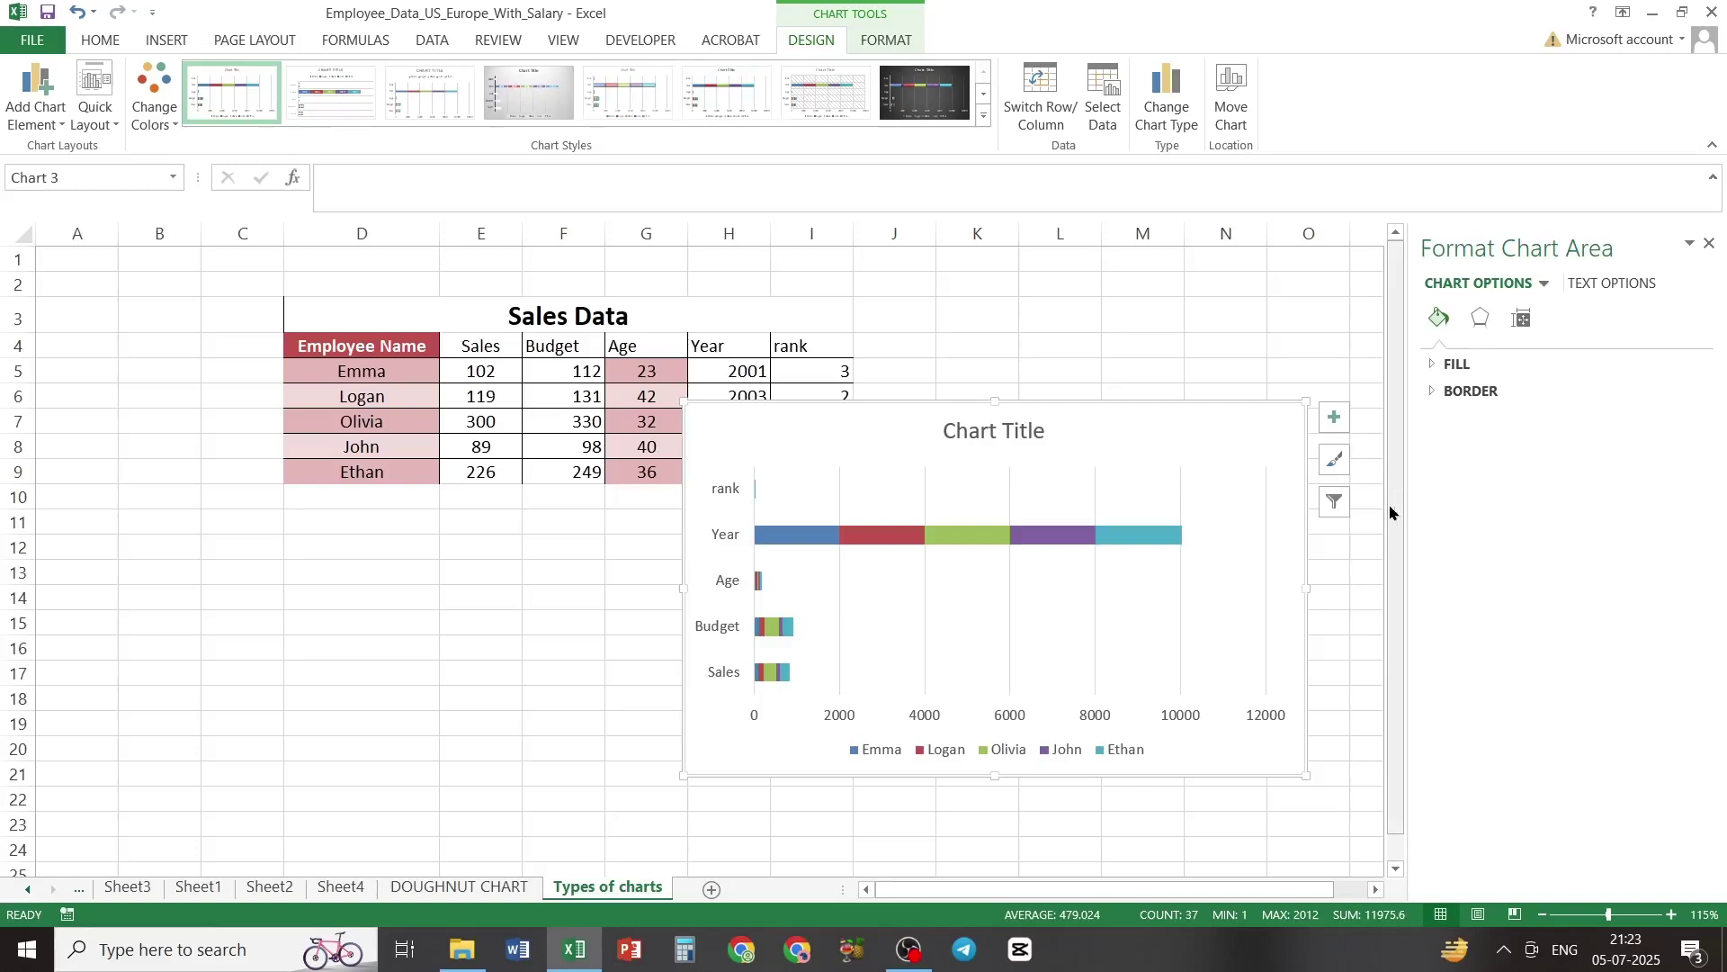
Step: Filter the stacked bar chart so that only the Sales and Age categories are plotted
left_click(1336, 504)
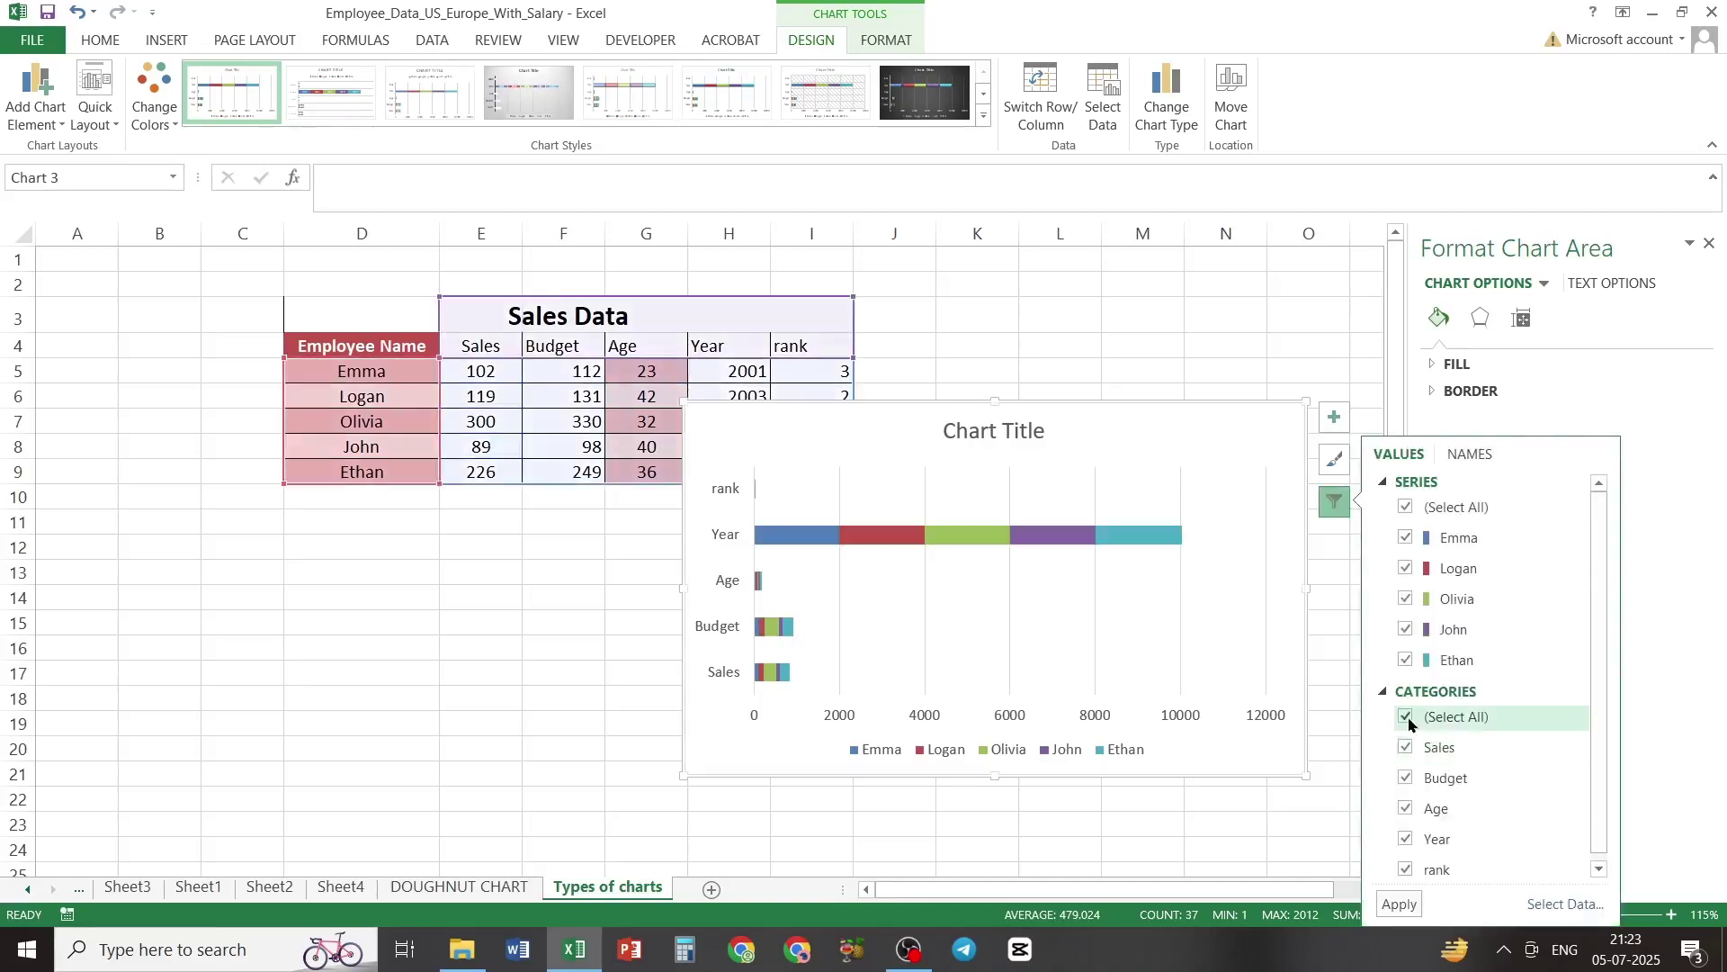
left_click(1408, 717)
left_click(1408, 748)
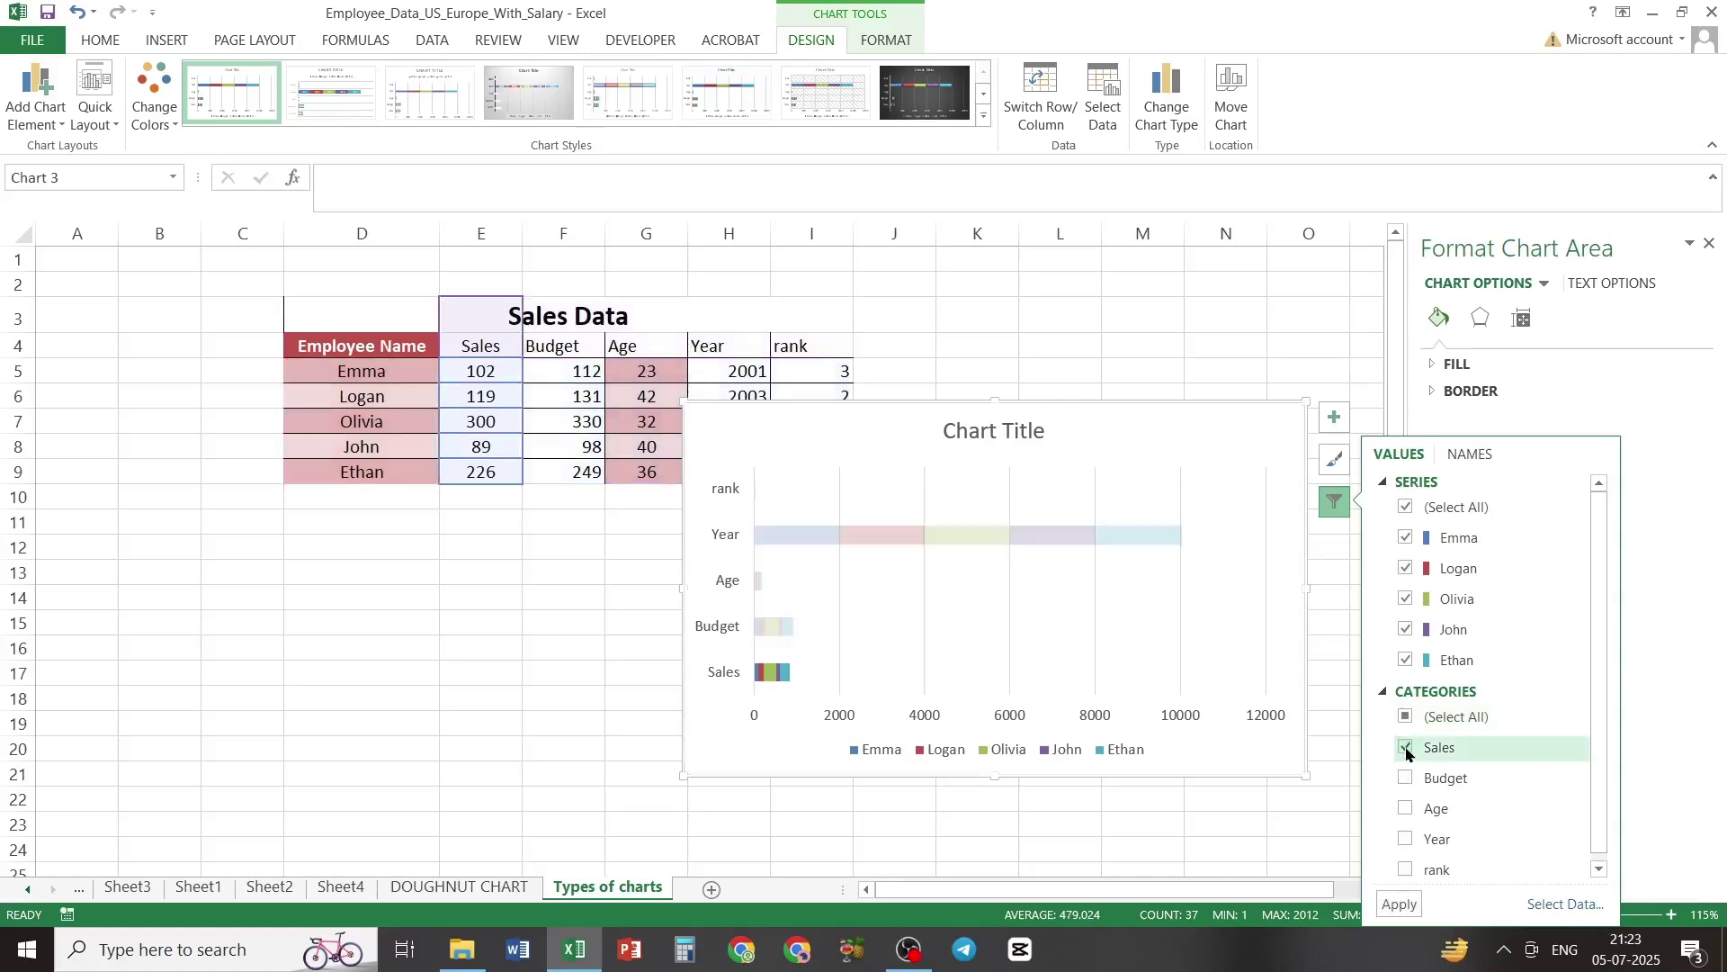
left_click(1407, 808)
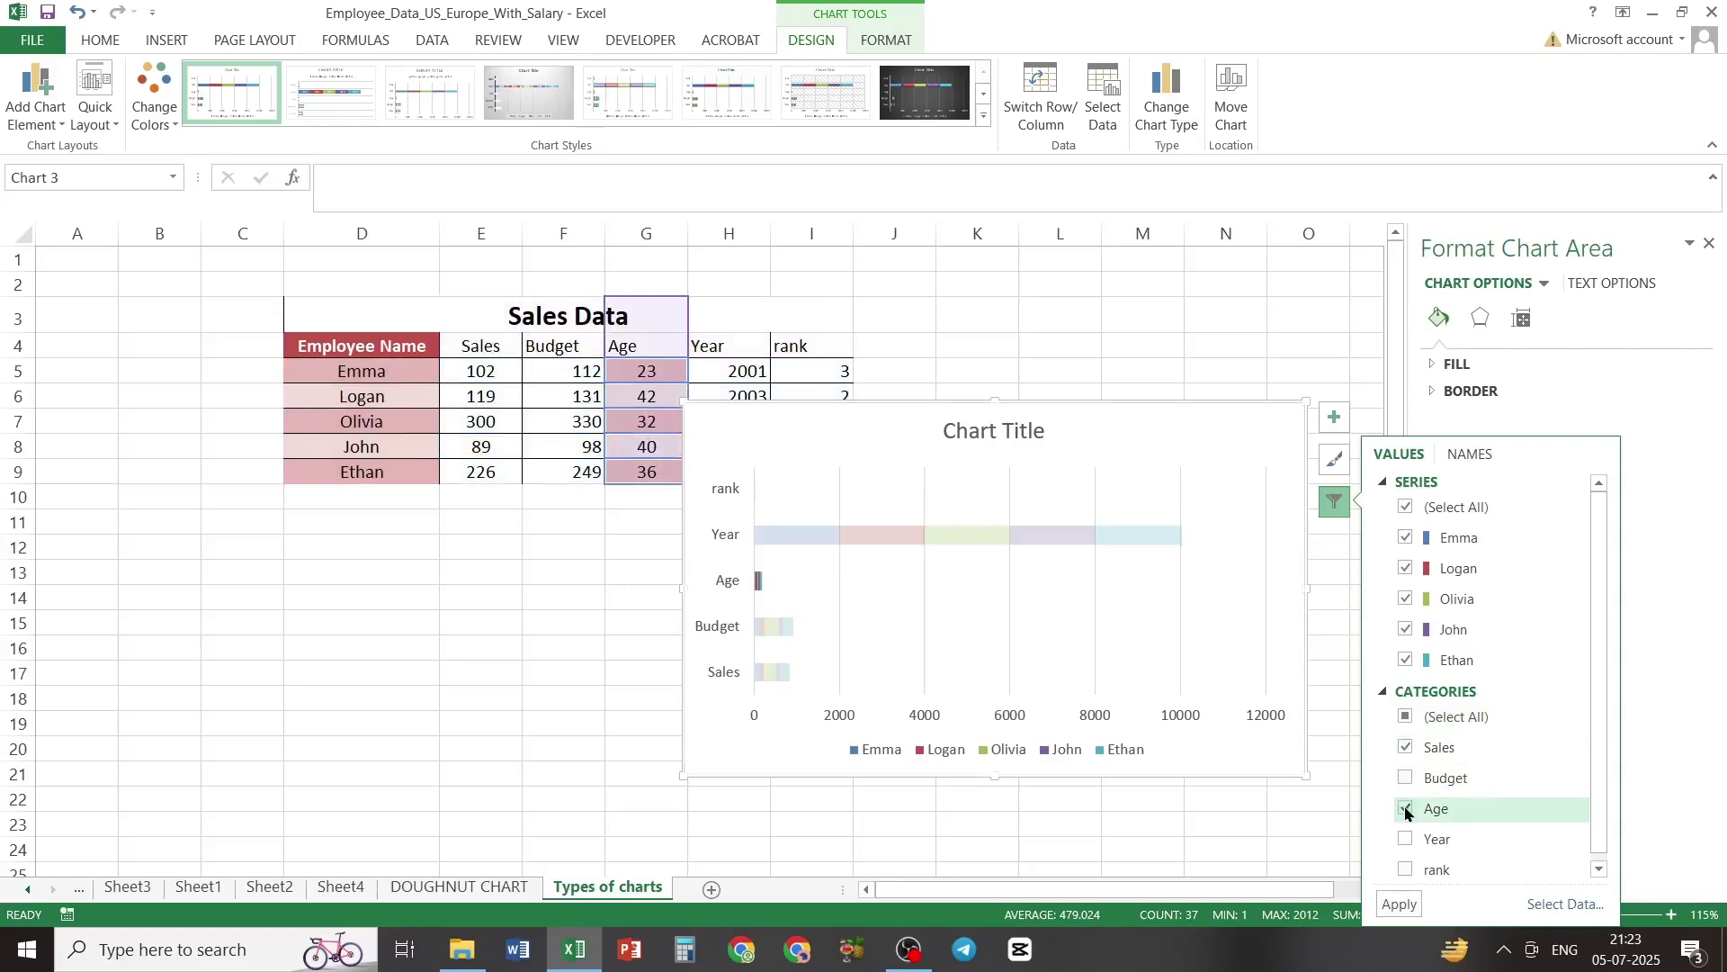
left_click(1396, 904)
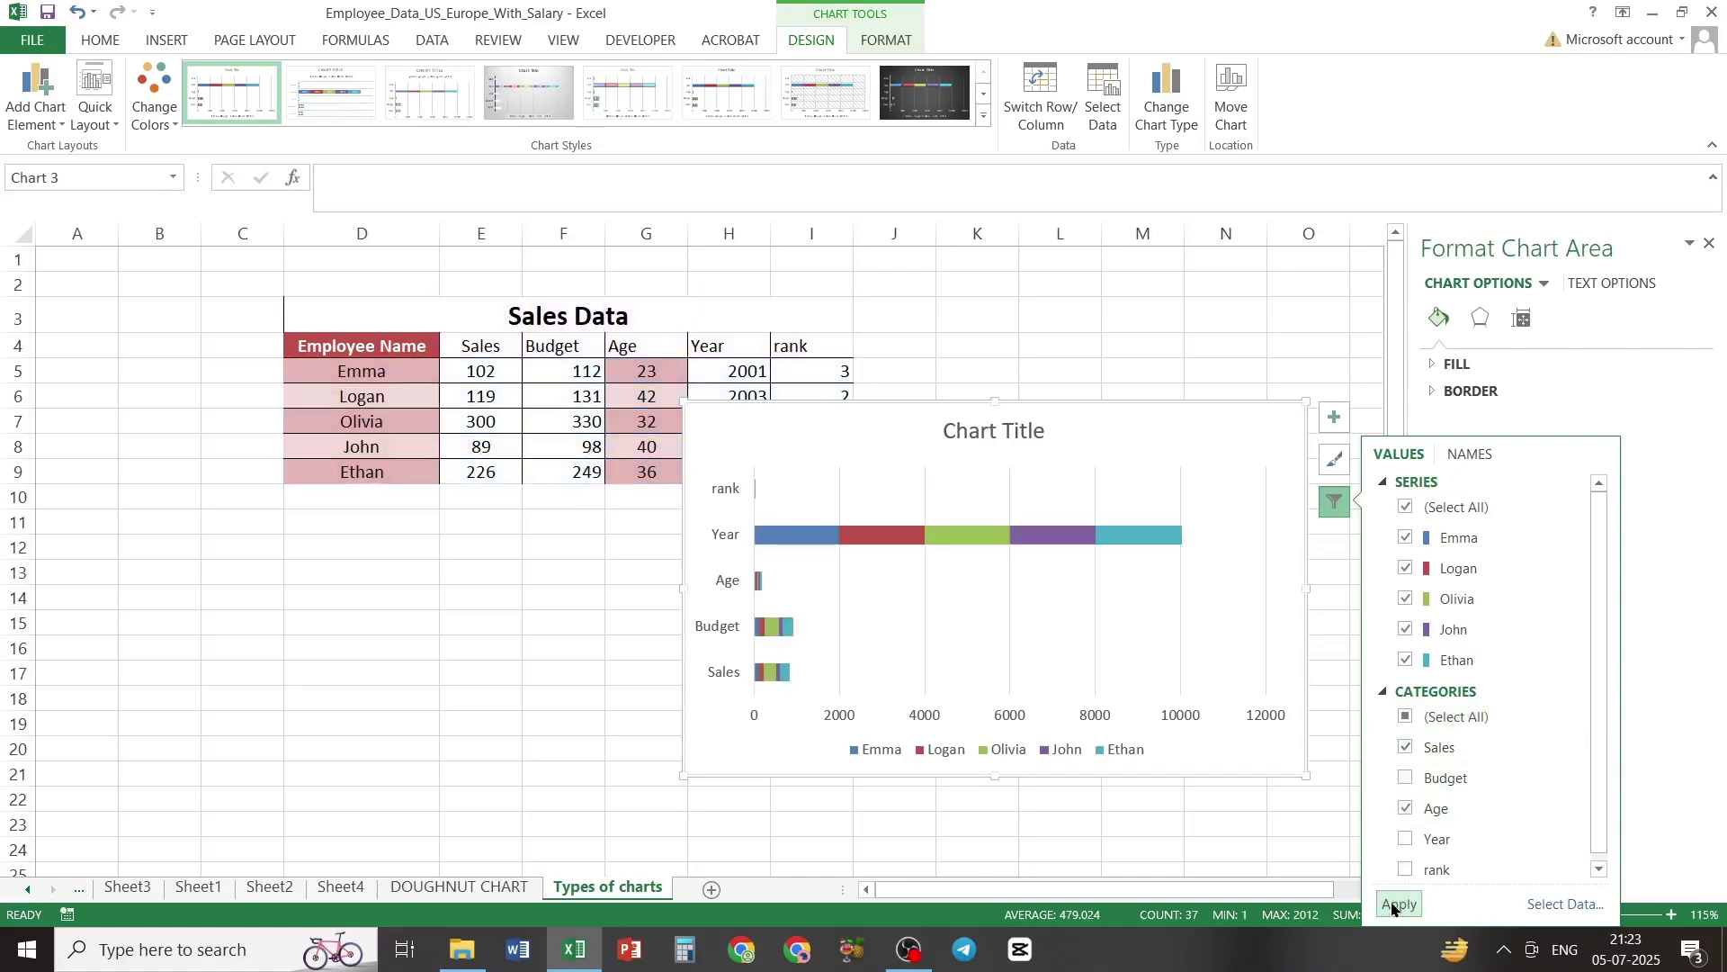
Step: Switch the stacked bar chart's rows and columns so each employee gets one bar
left_click(1093, 435)
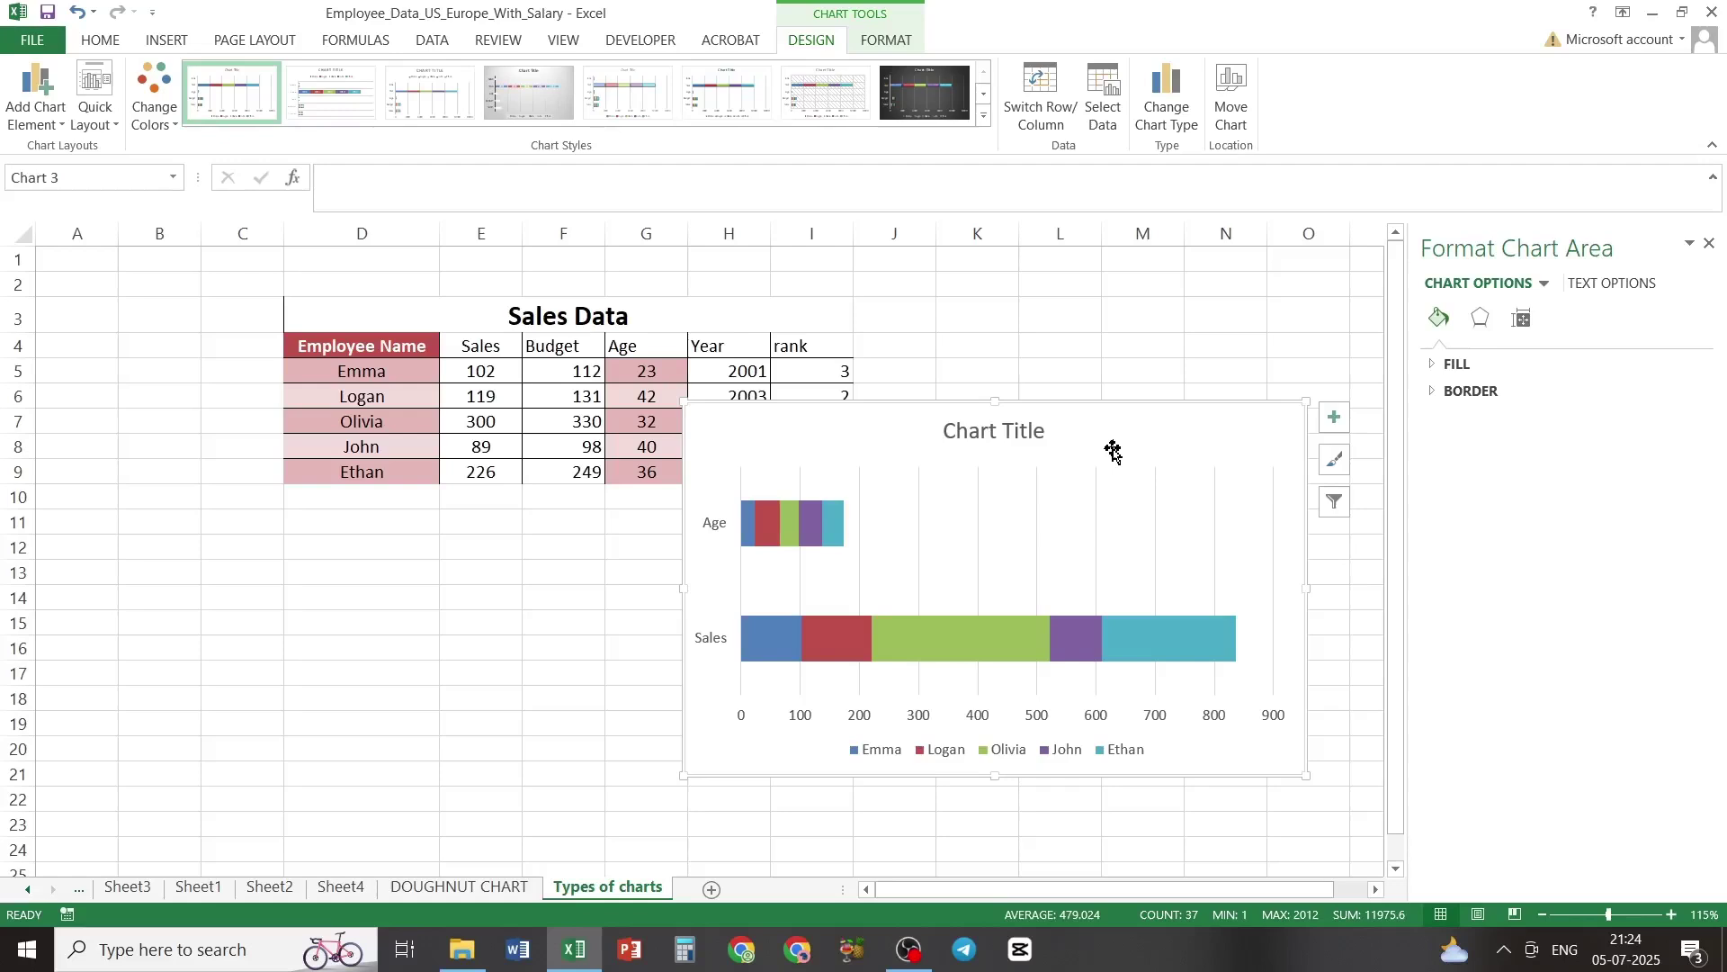
left_click(1041, 127)
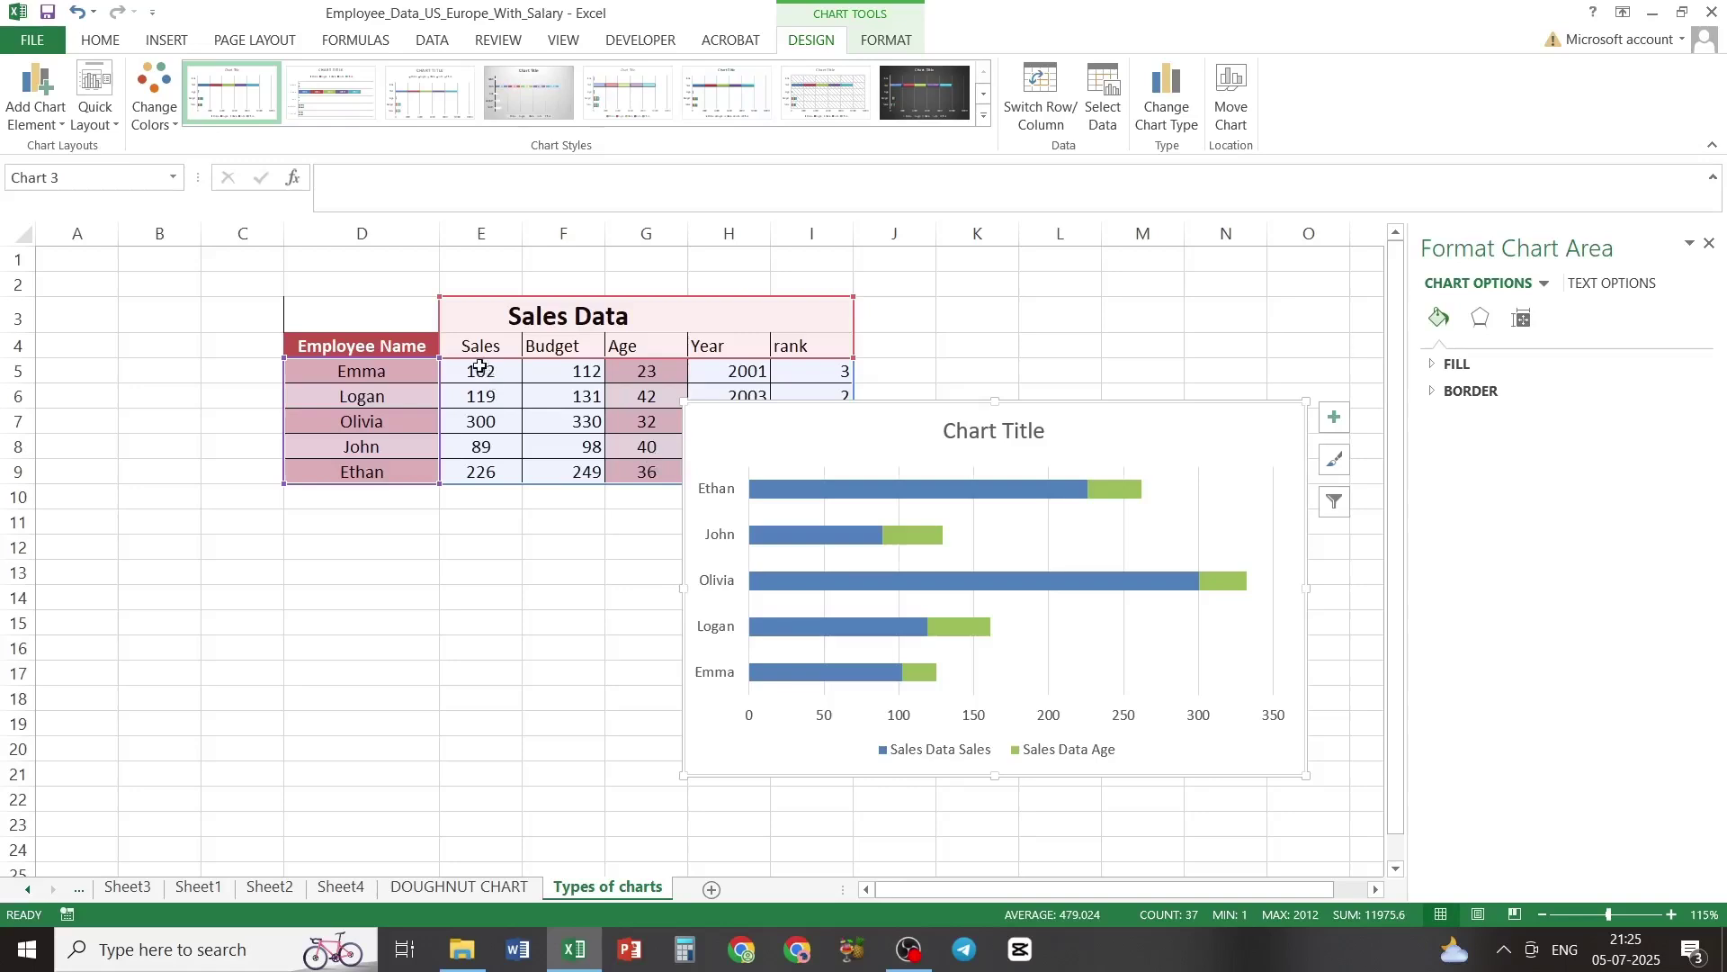
Step: Sort the Sales Data table by Sales from smallest to largest, expanding the selection so each employee's row stays together
left_click_drag(482, 369, 487, 471)
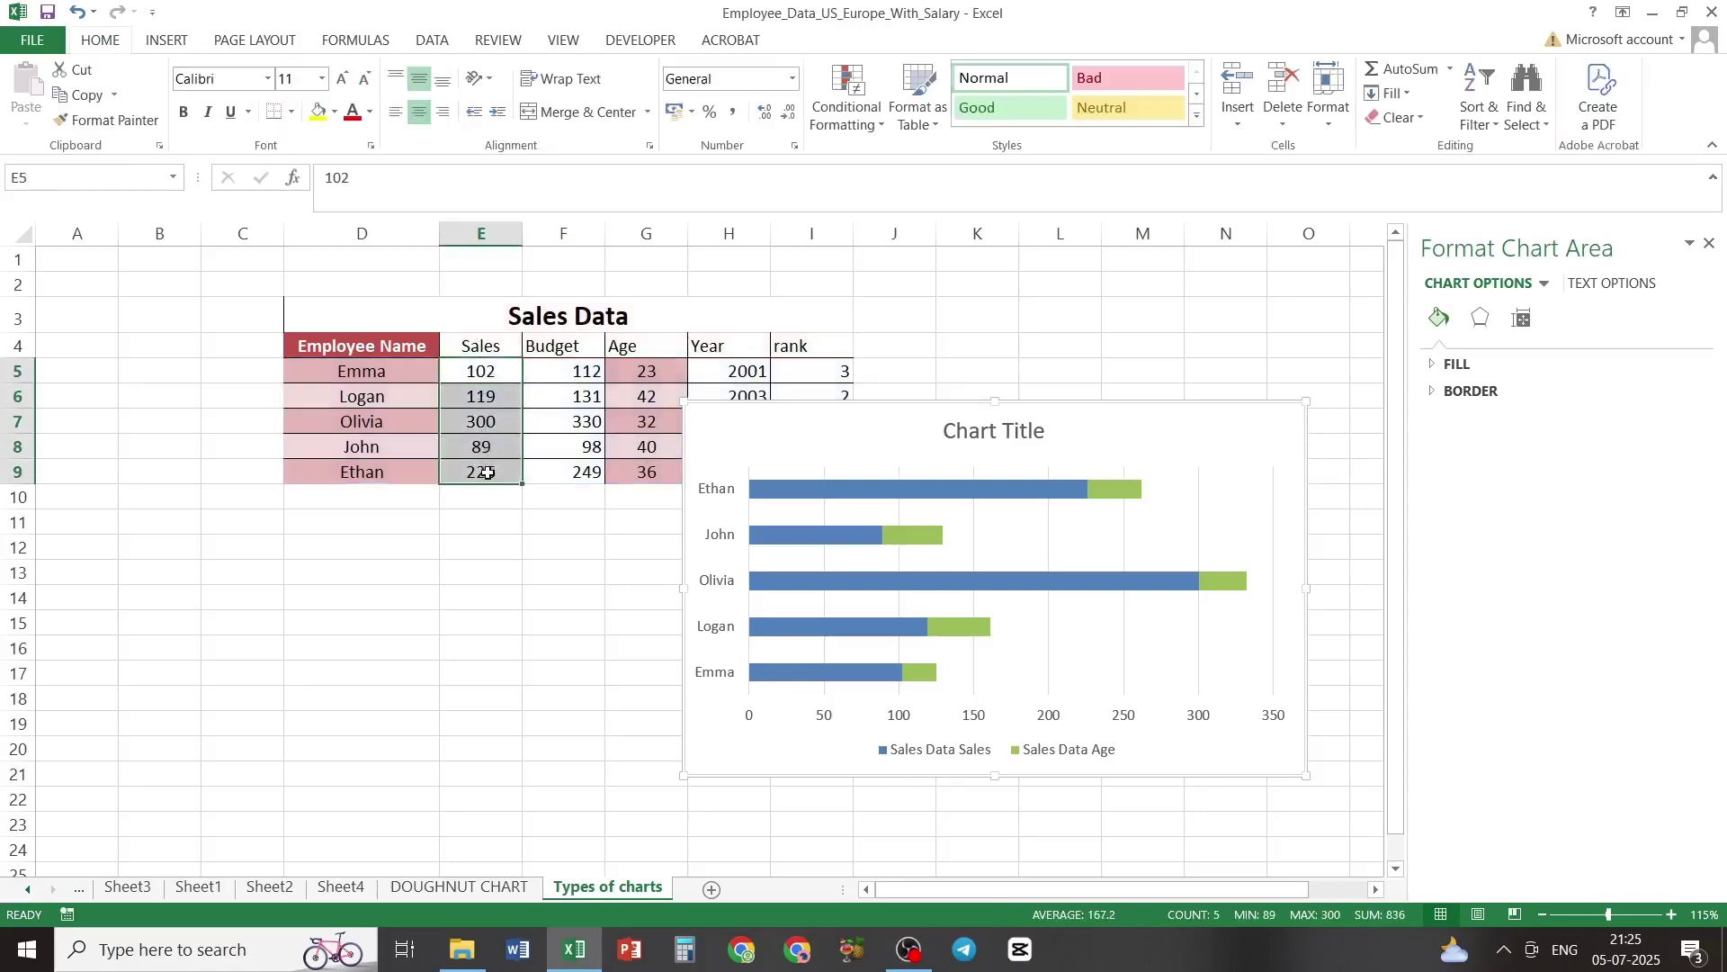
left_click(428, 43)
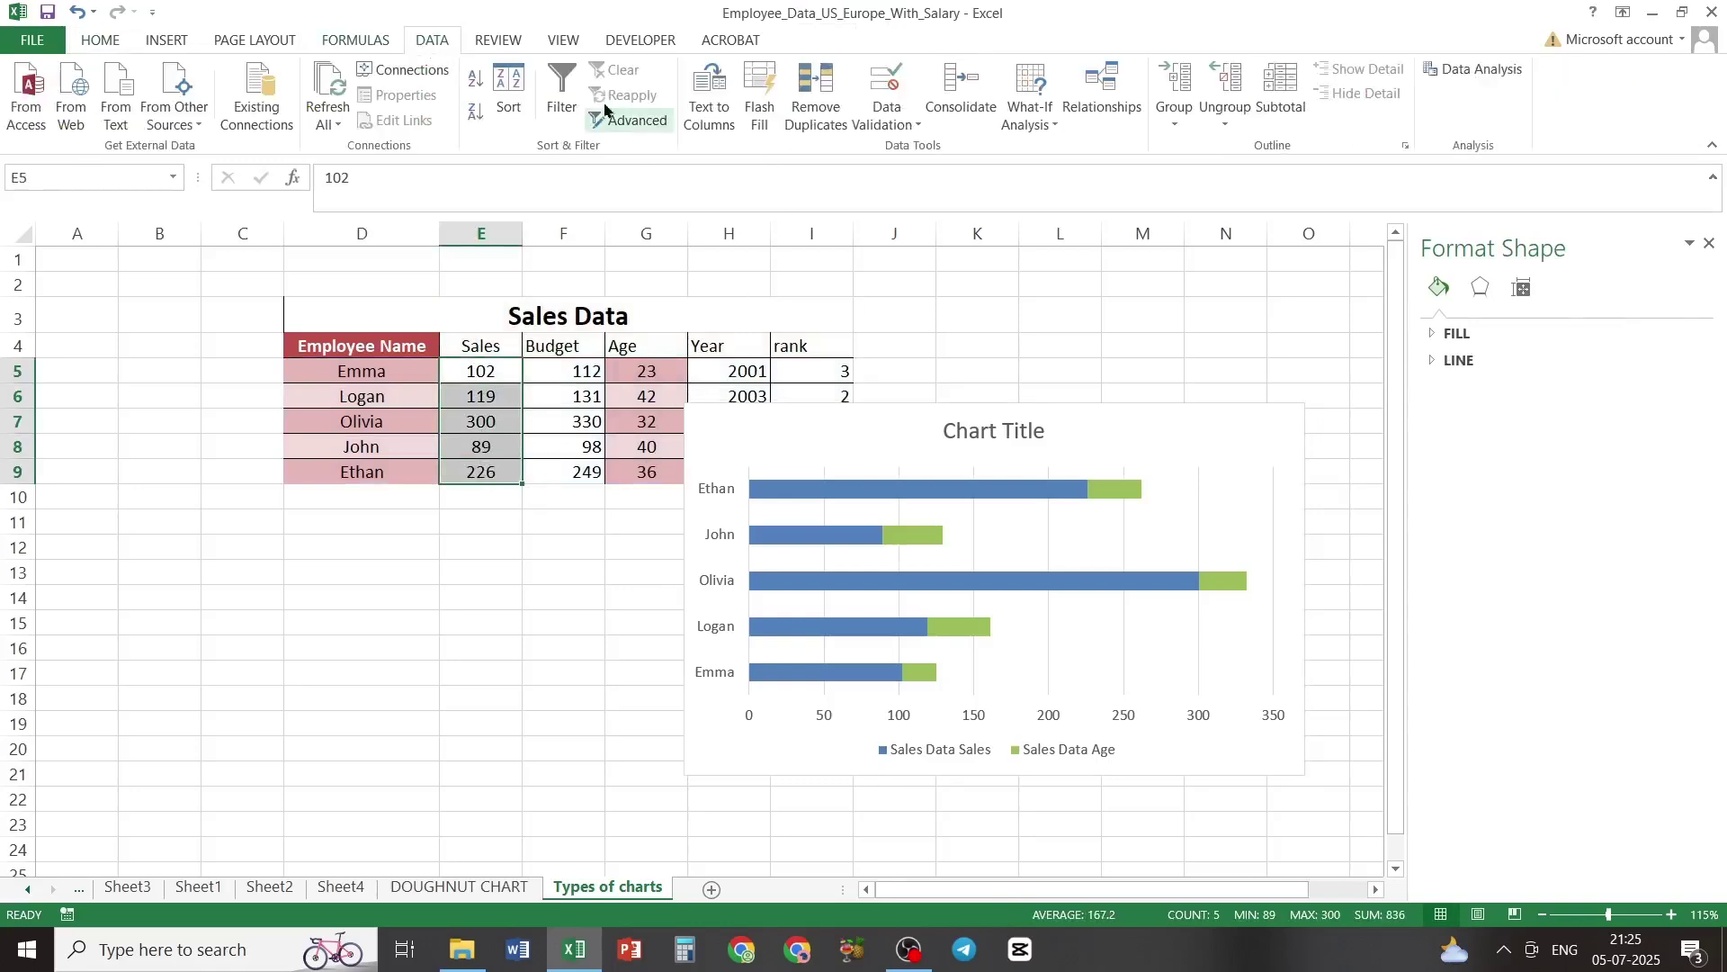
left_click(478, 81)
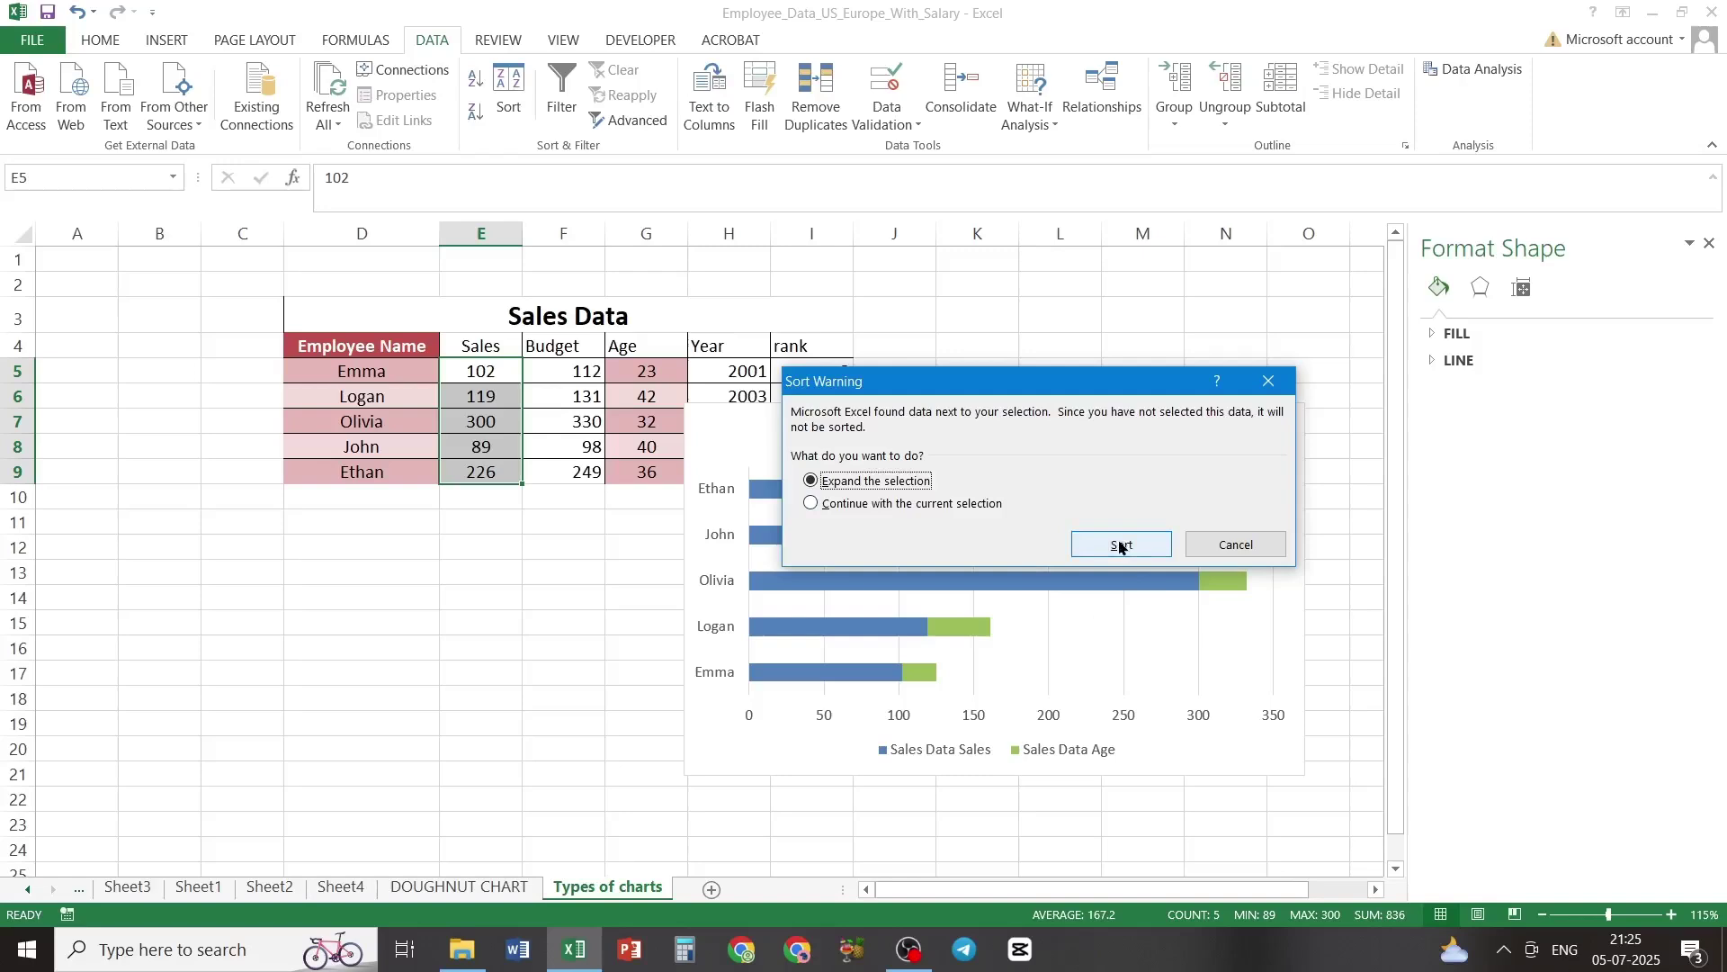
left_click(1120, 547)
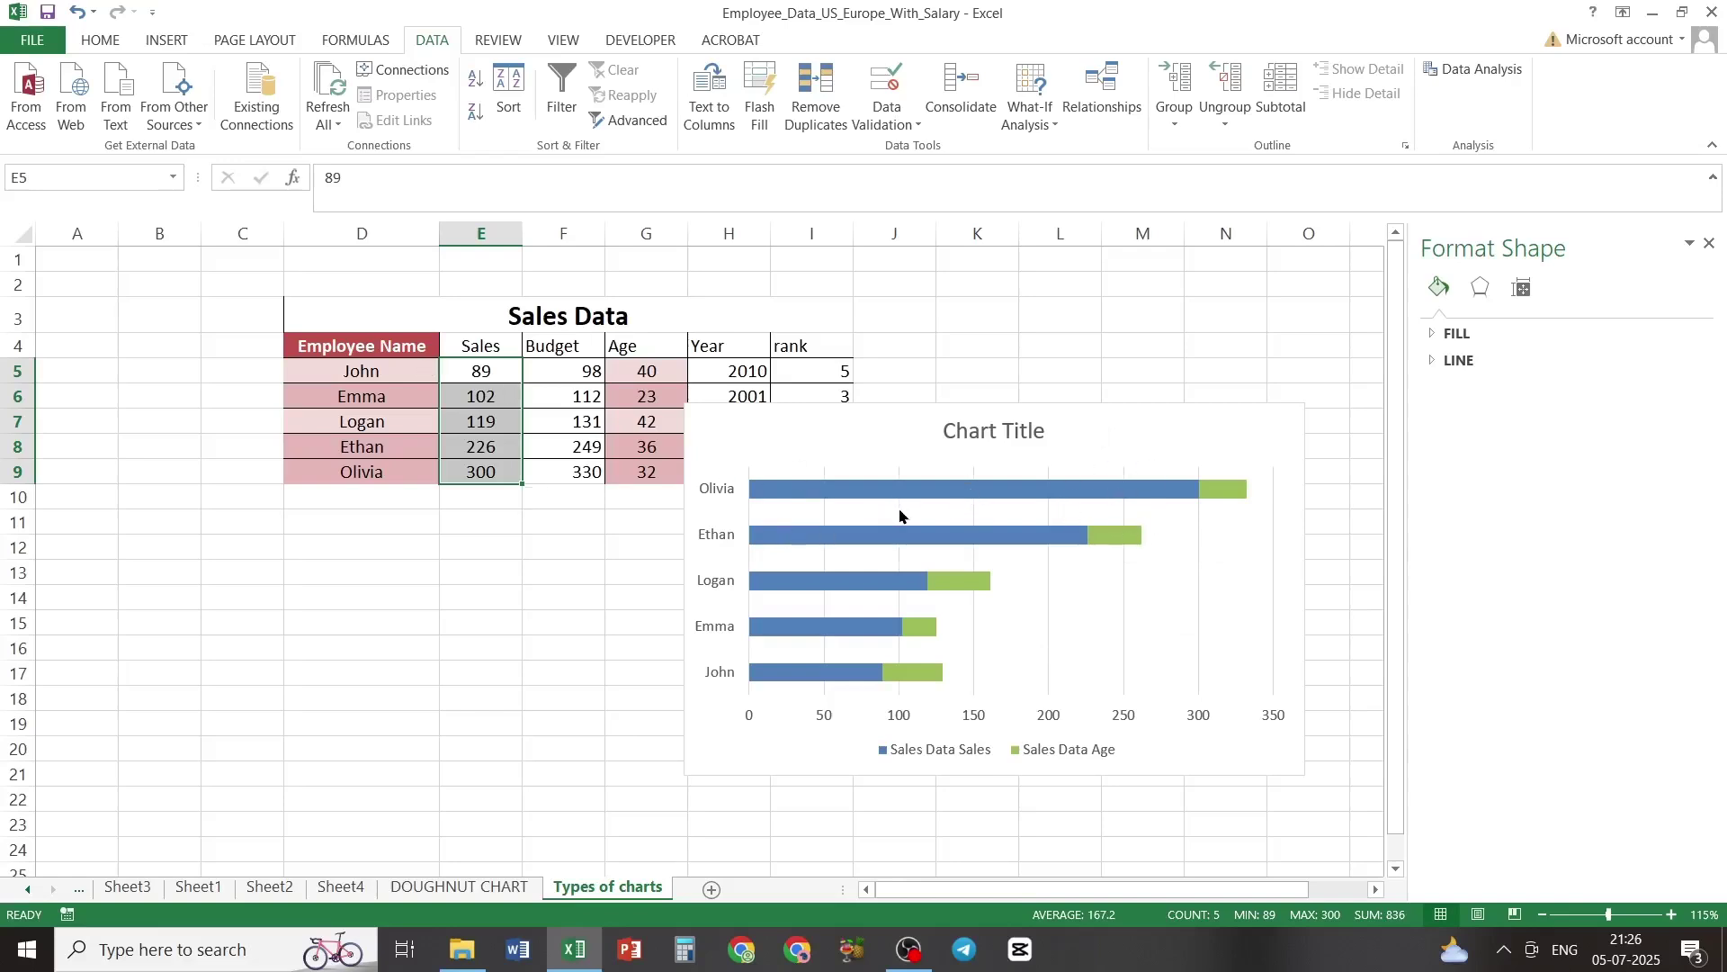
Step: Show the categories on the bar chart's vertical axis in reverse order
left_click(1002, 493)
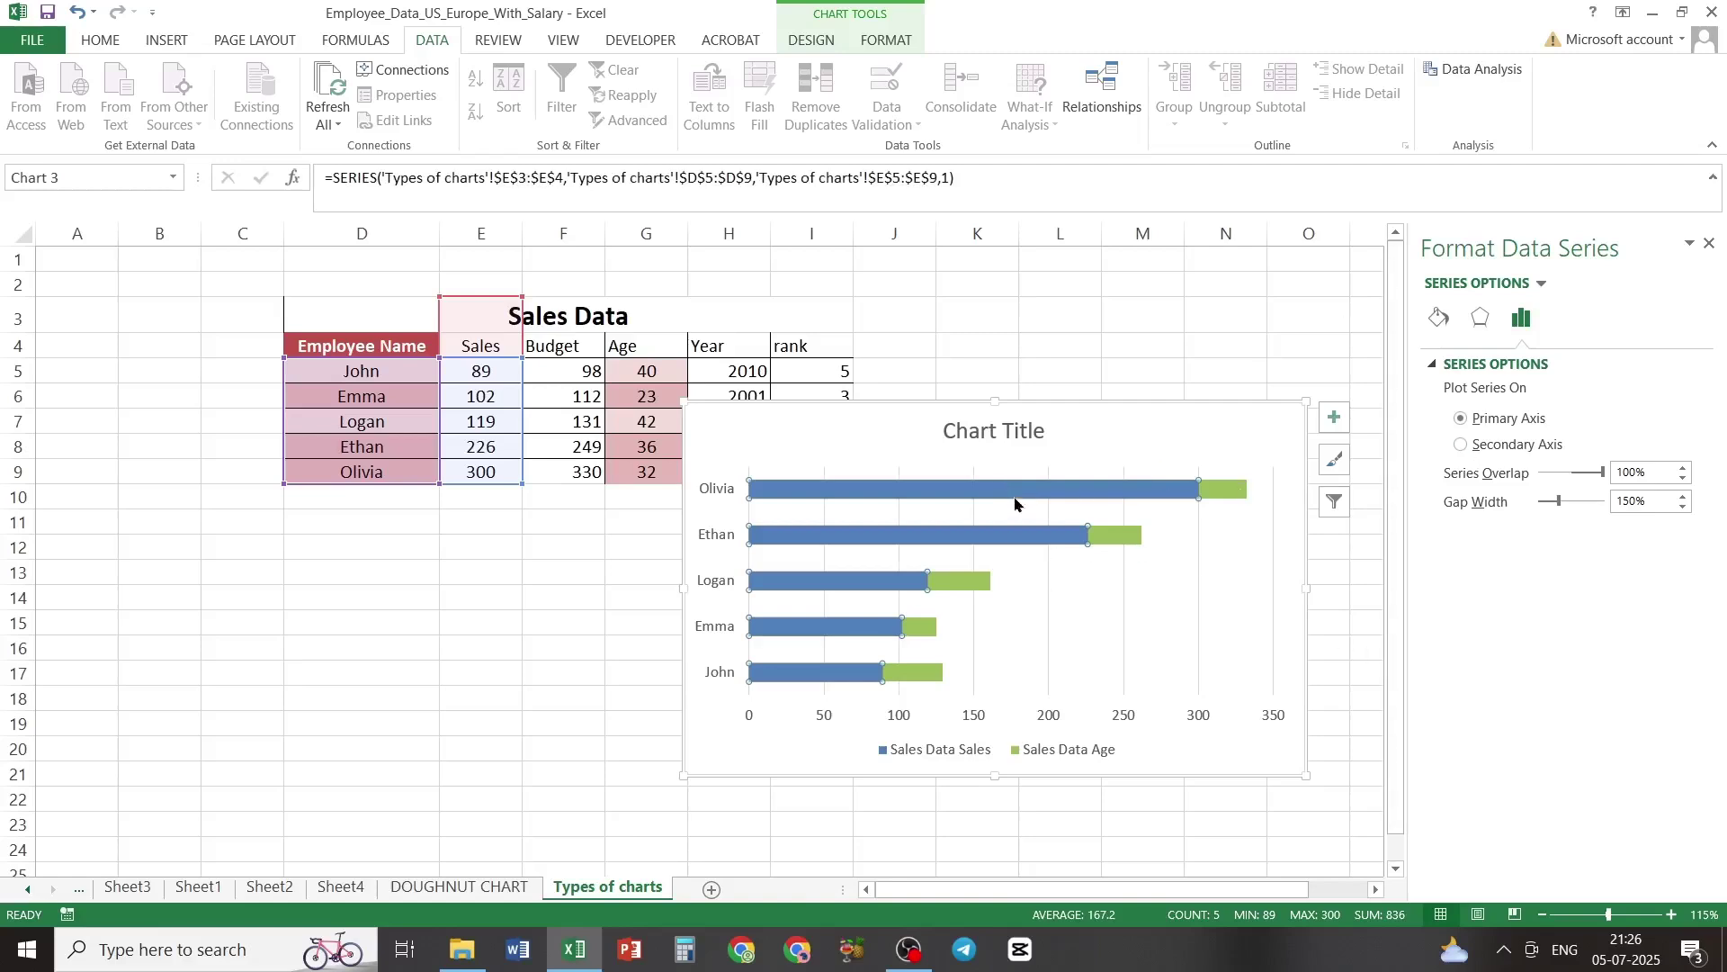
mouse_move(1017, 504)
key("Escape")
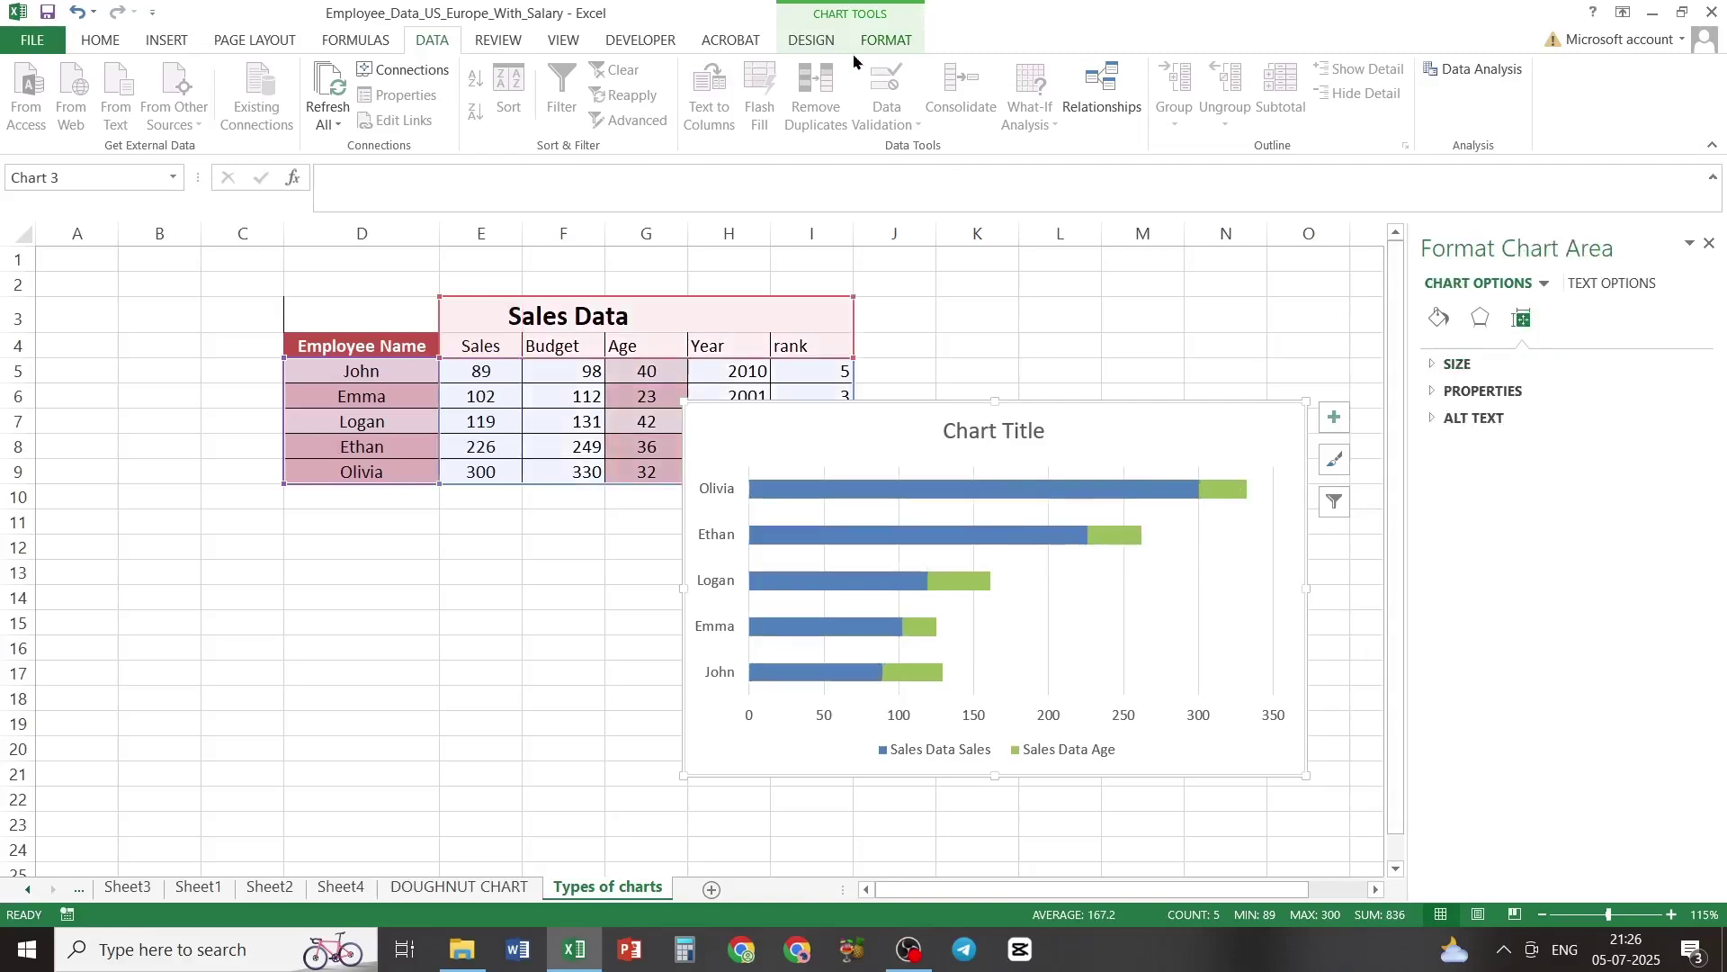
left_click(881, 37)
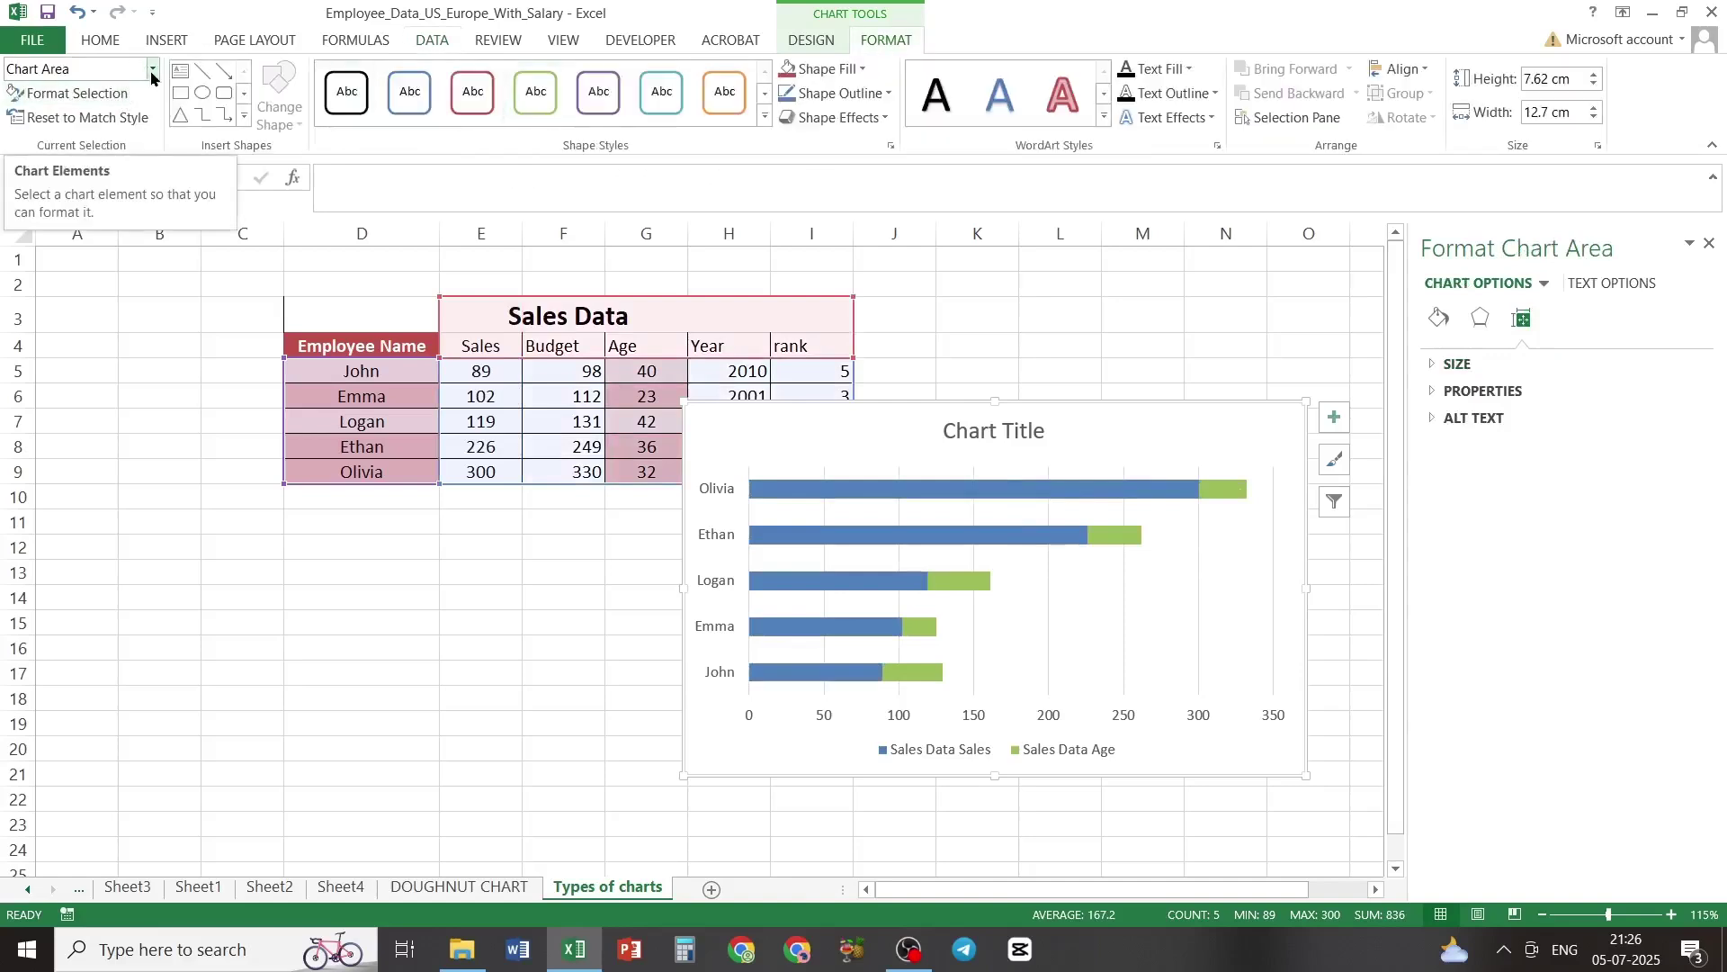
left_click(151, 70)
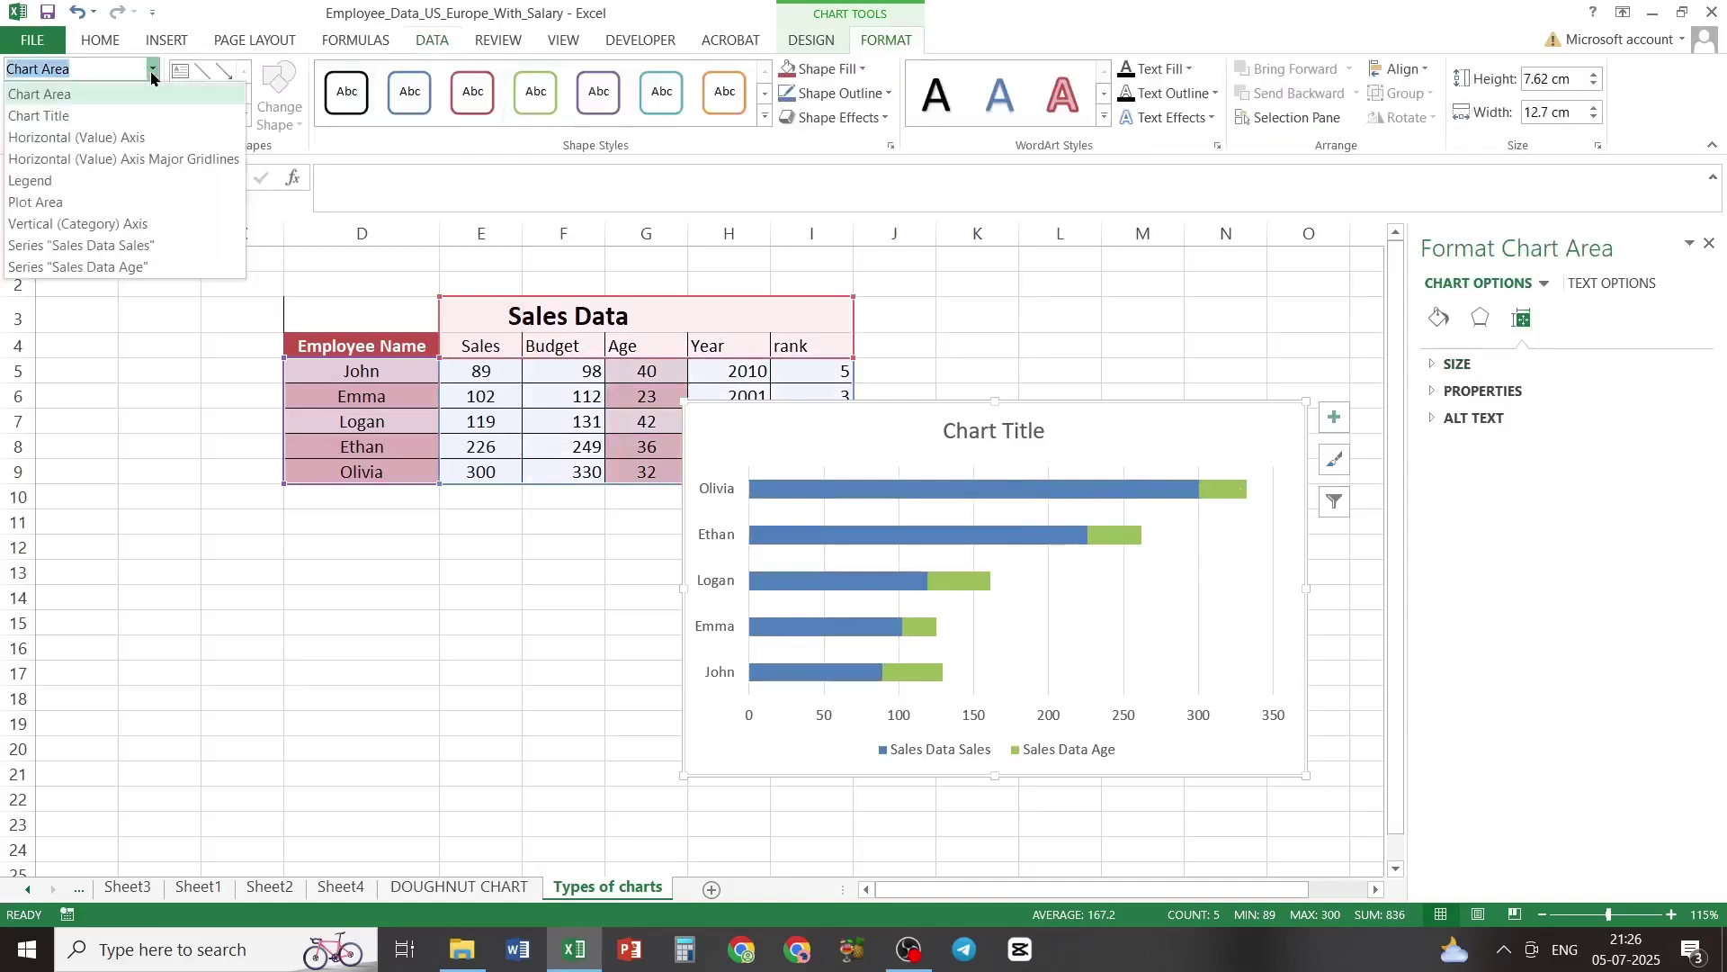
left_click(125, 226)
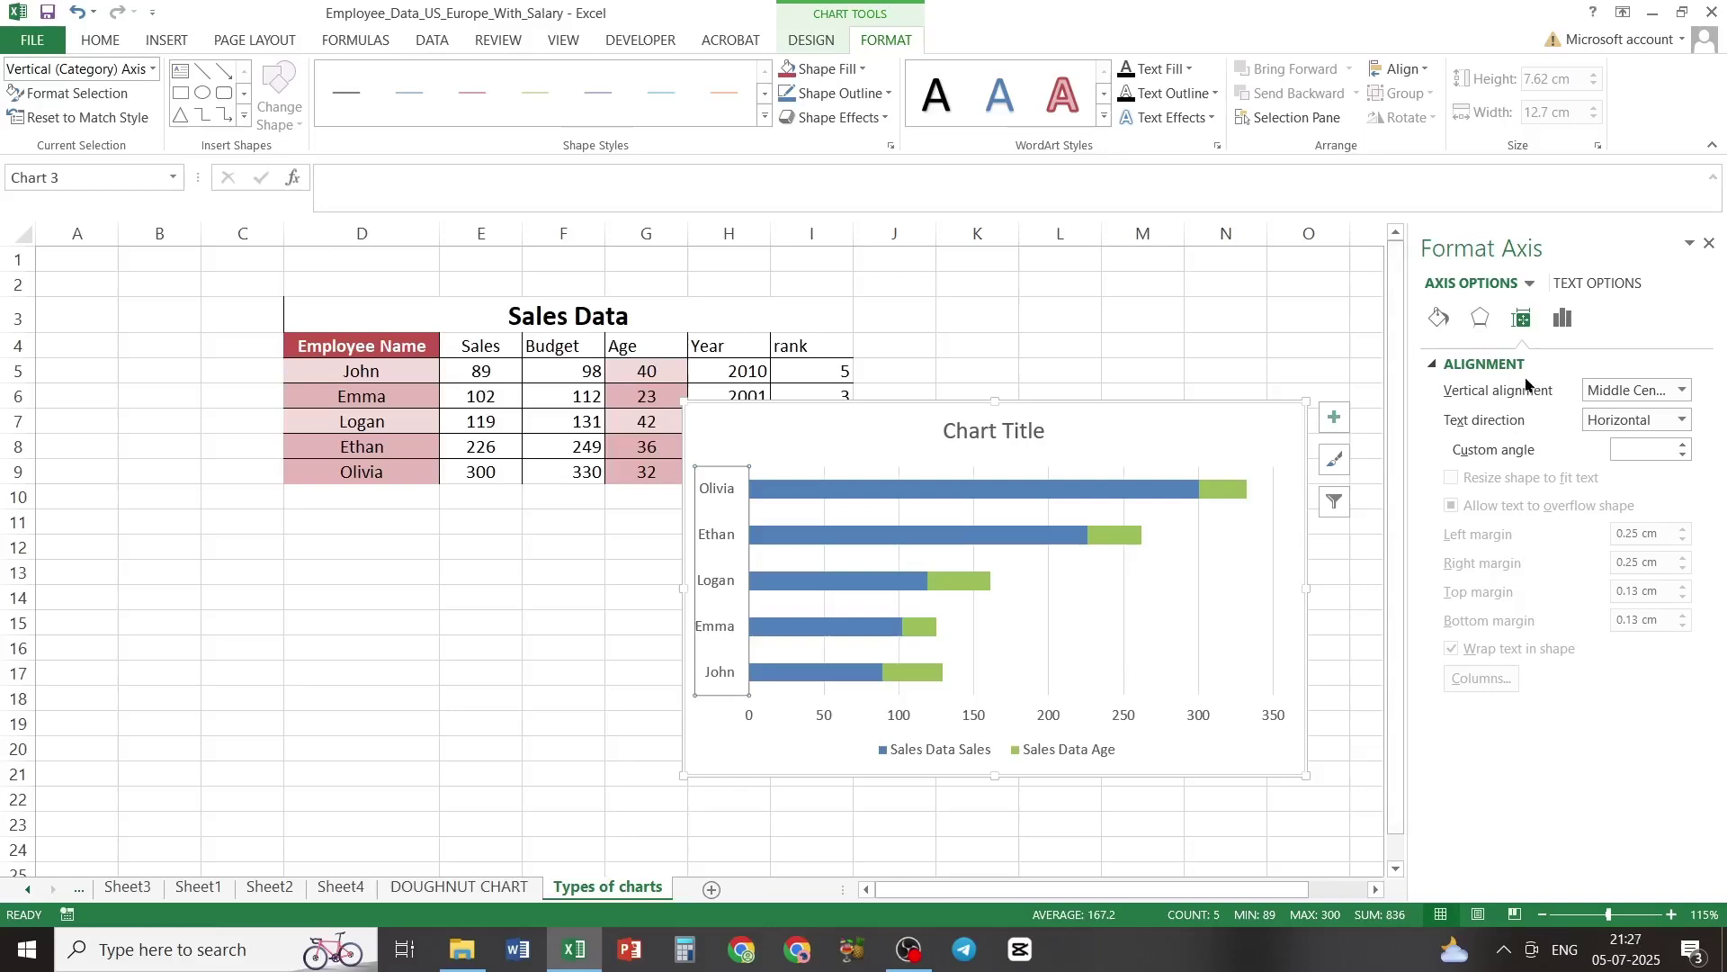
left_click(1563, 319)
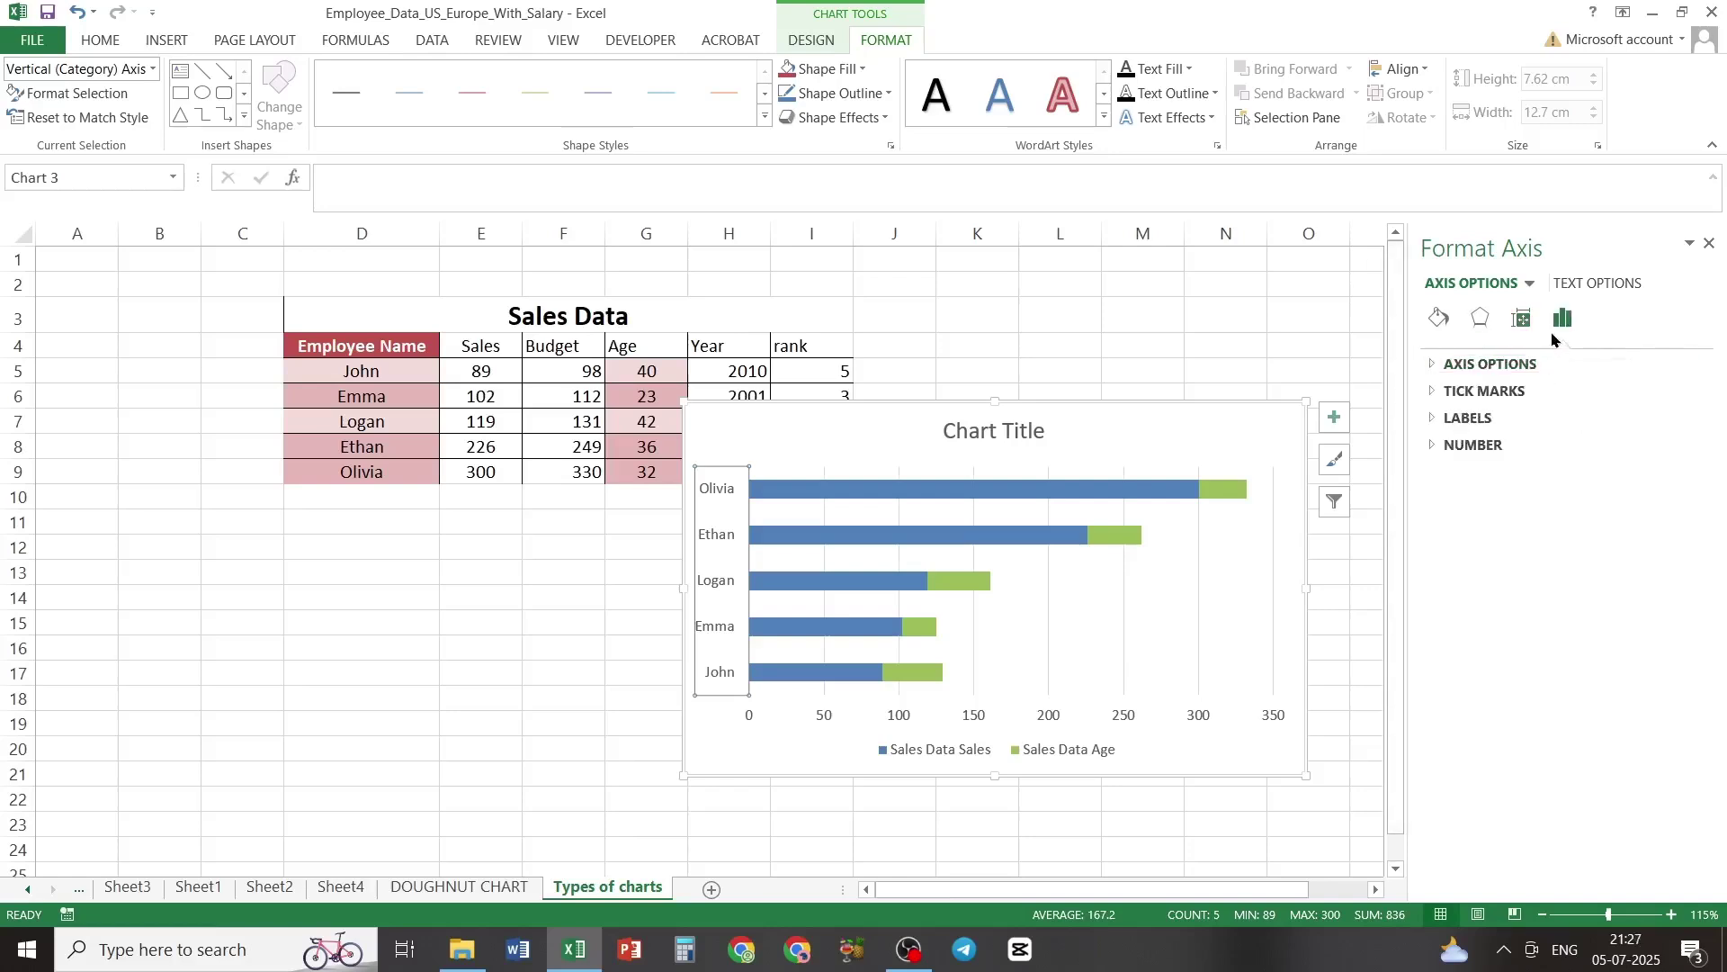
left_click(1433, 367)
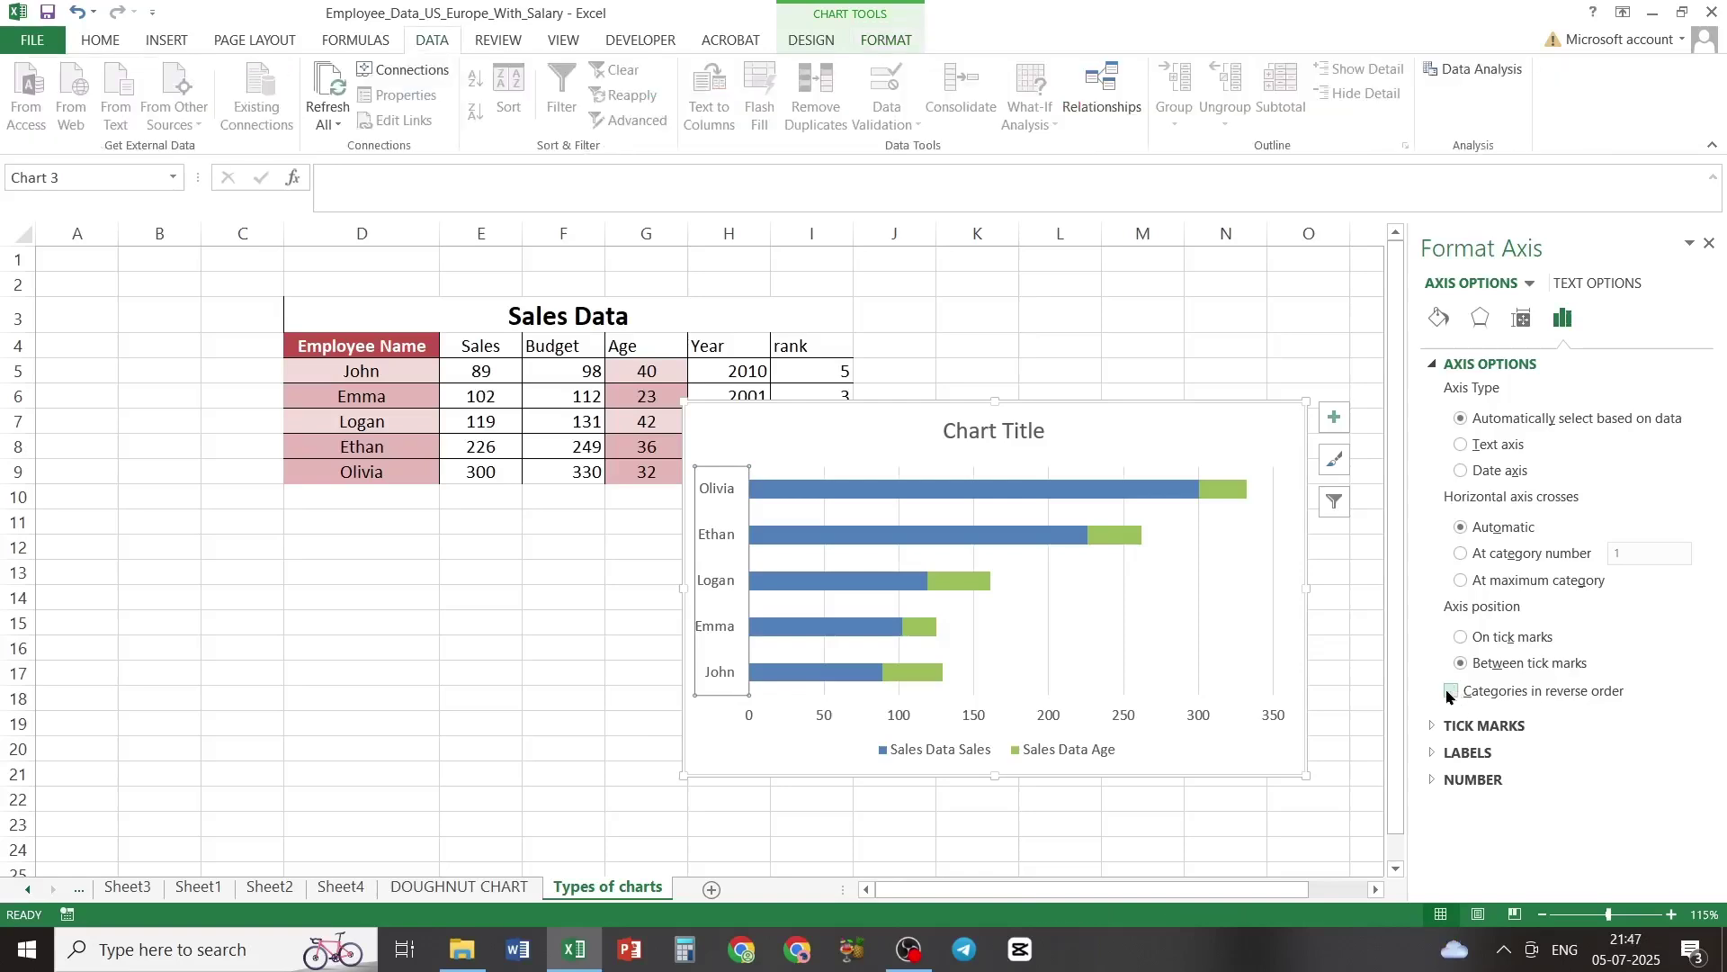
left_click(1452, 691)
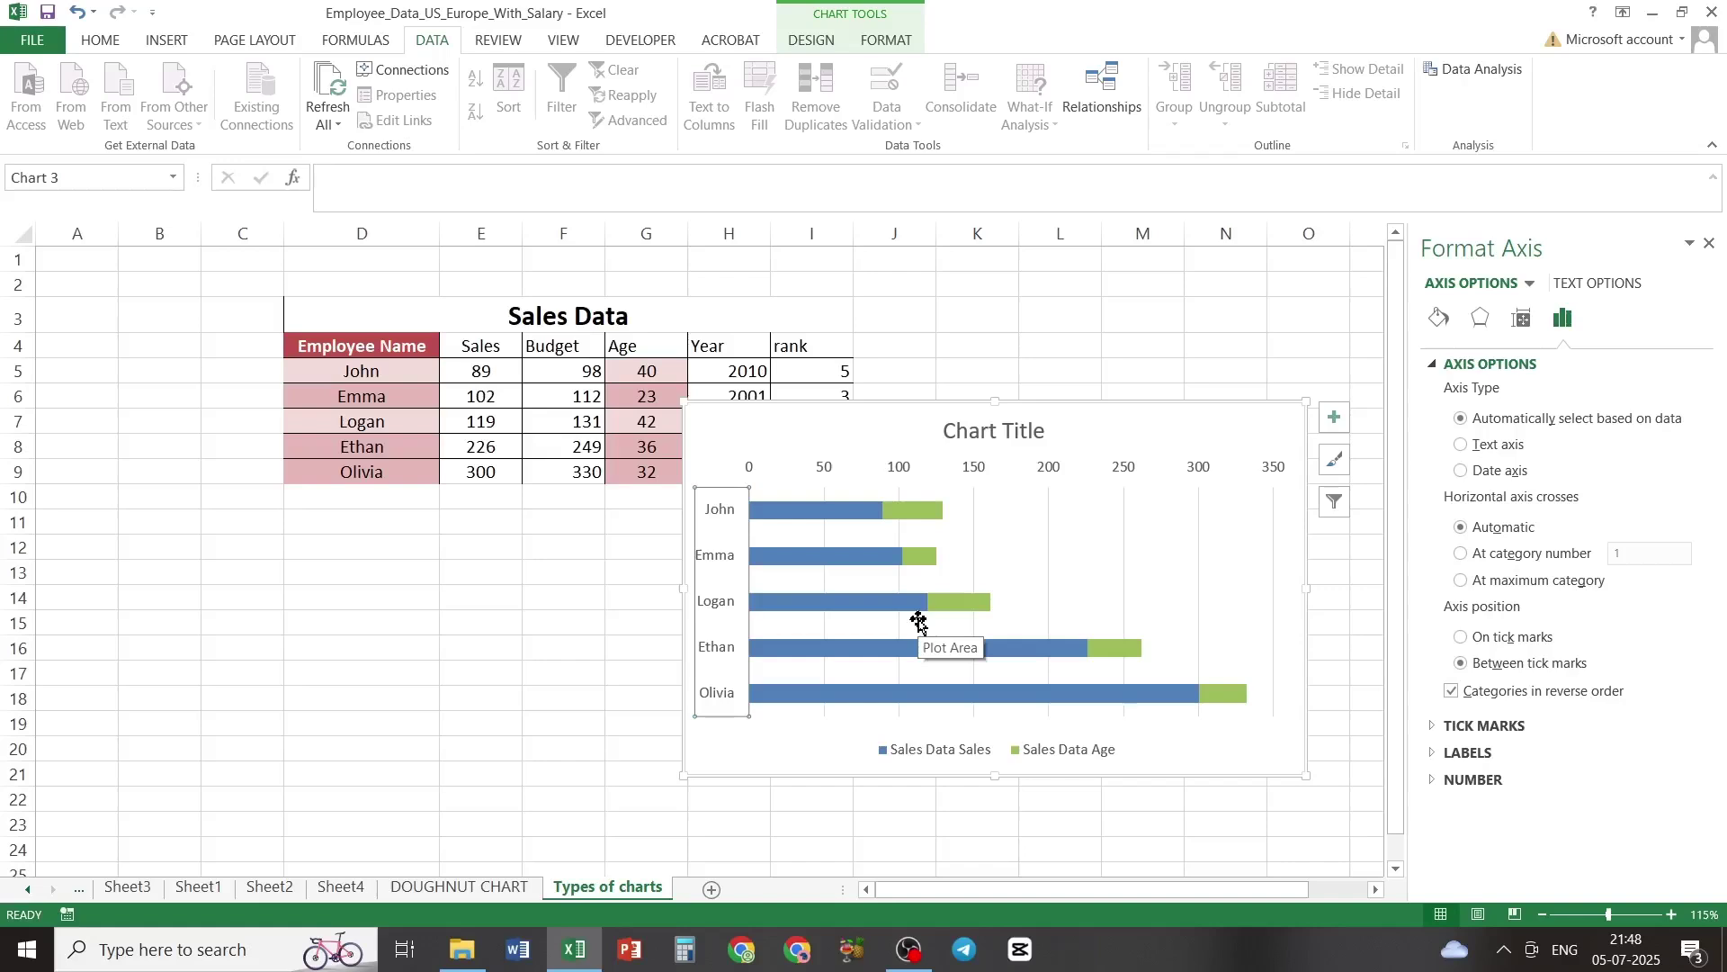
Step: Delete the whole stacked bar chart from the worksheet
left_click(1149, 444)
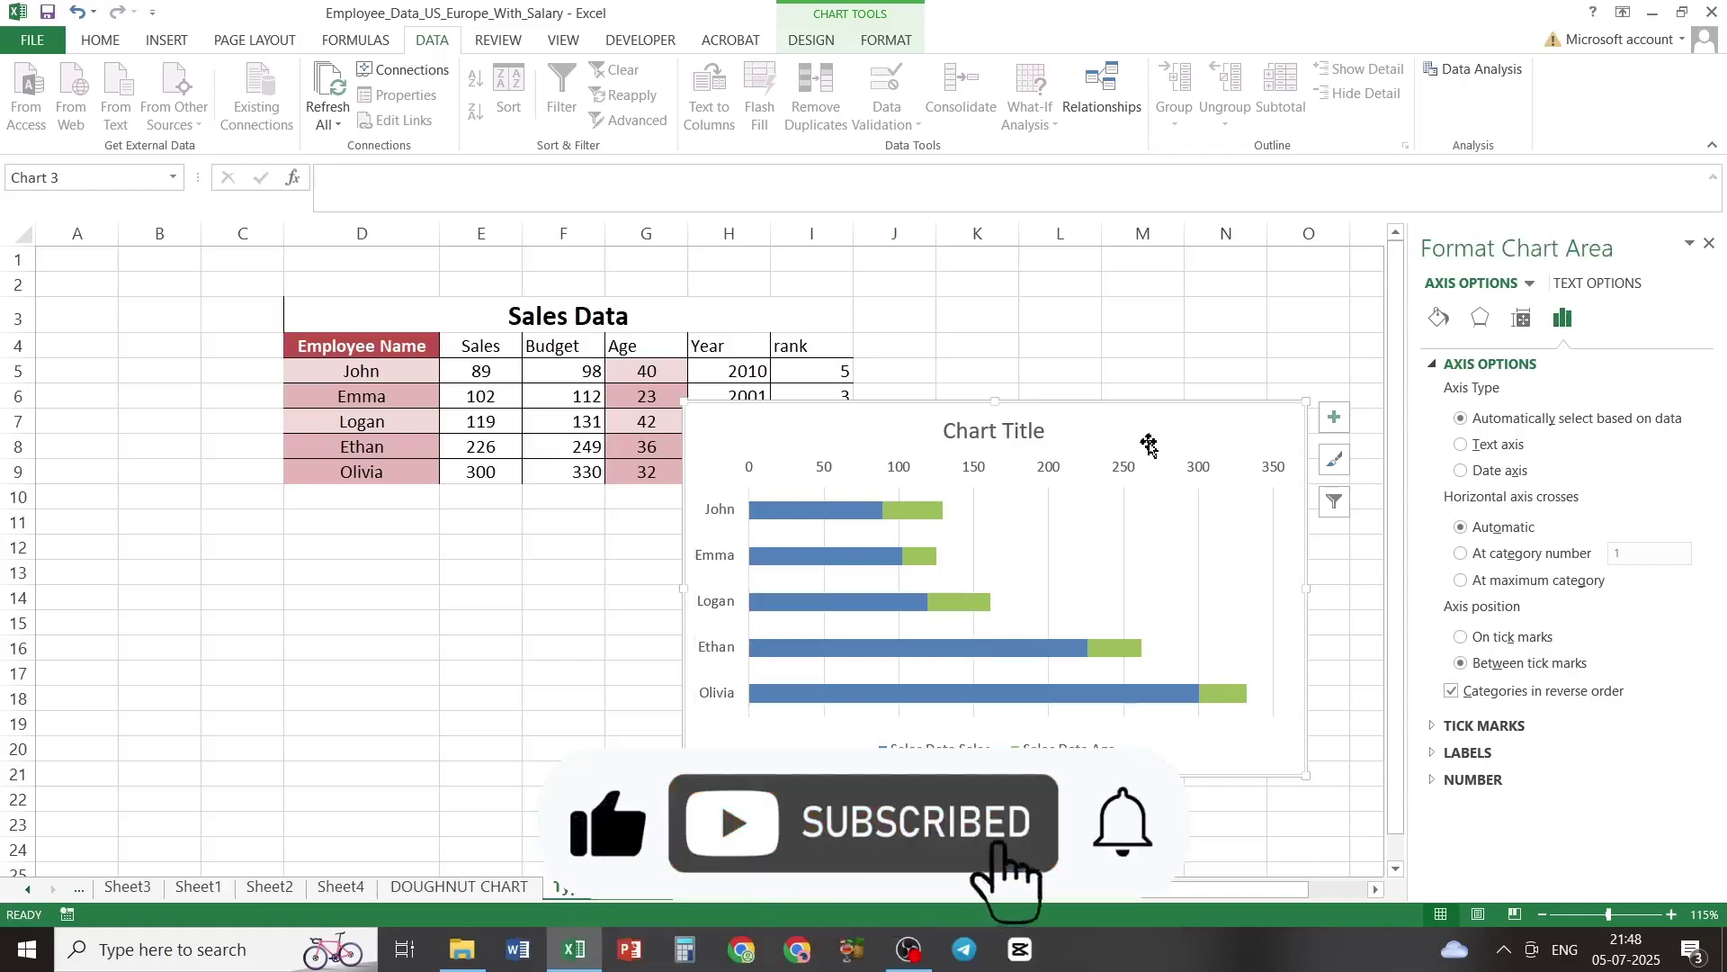
key("Delete")
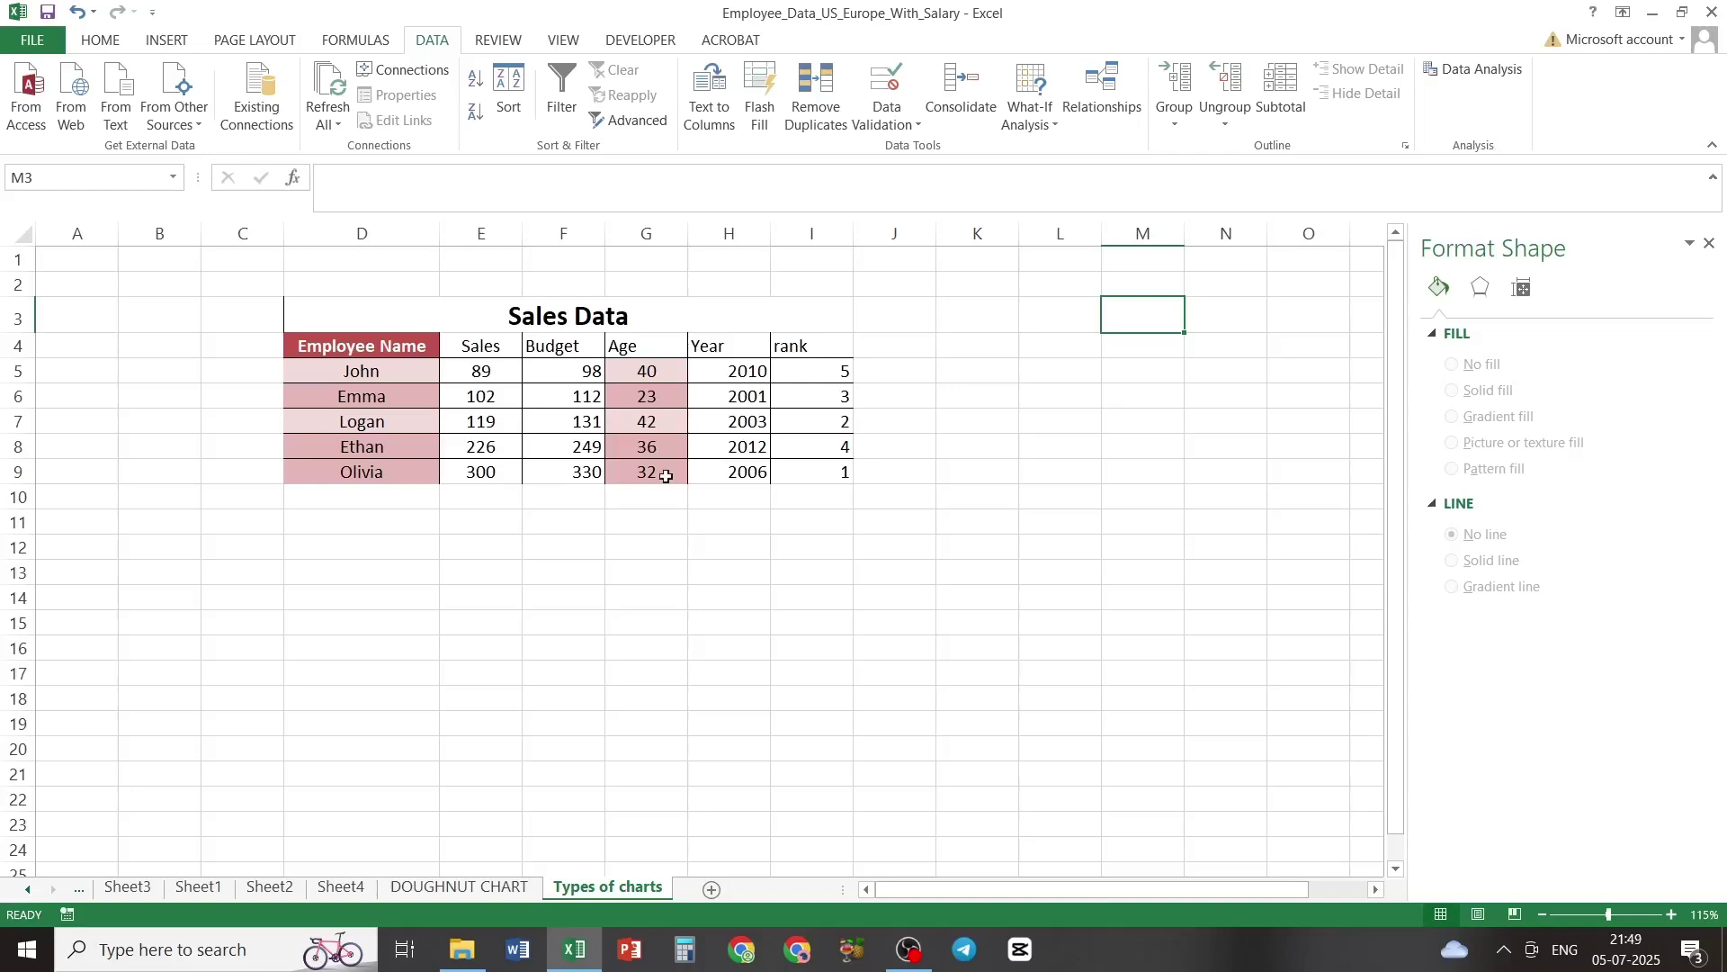
Step: Insert a blank 2-D line chart with markers from an empty cell and place it below the Sales Data table
left_click(650, 676)
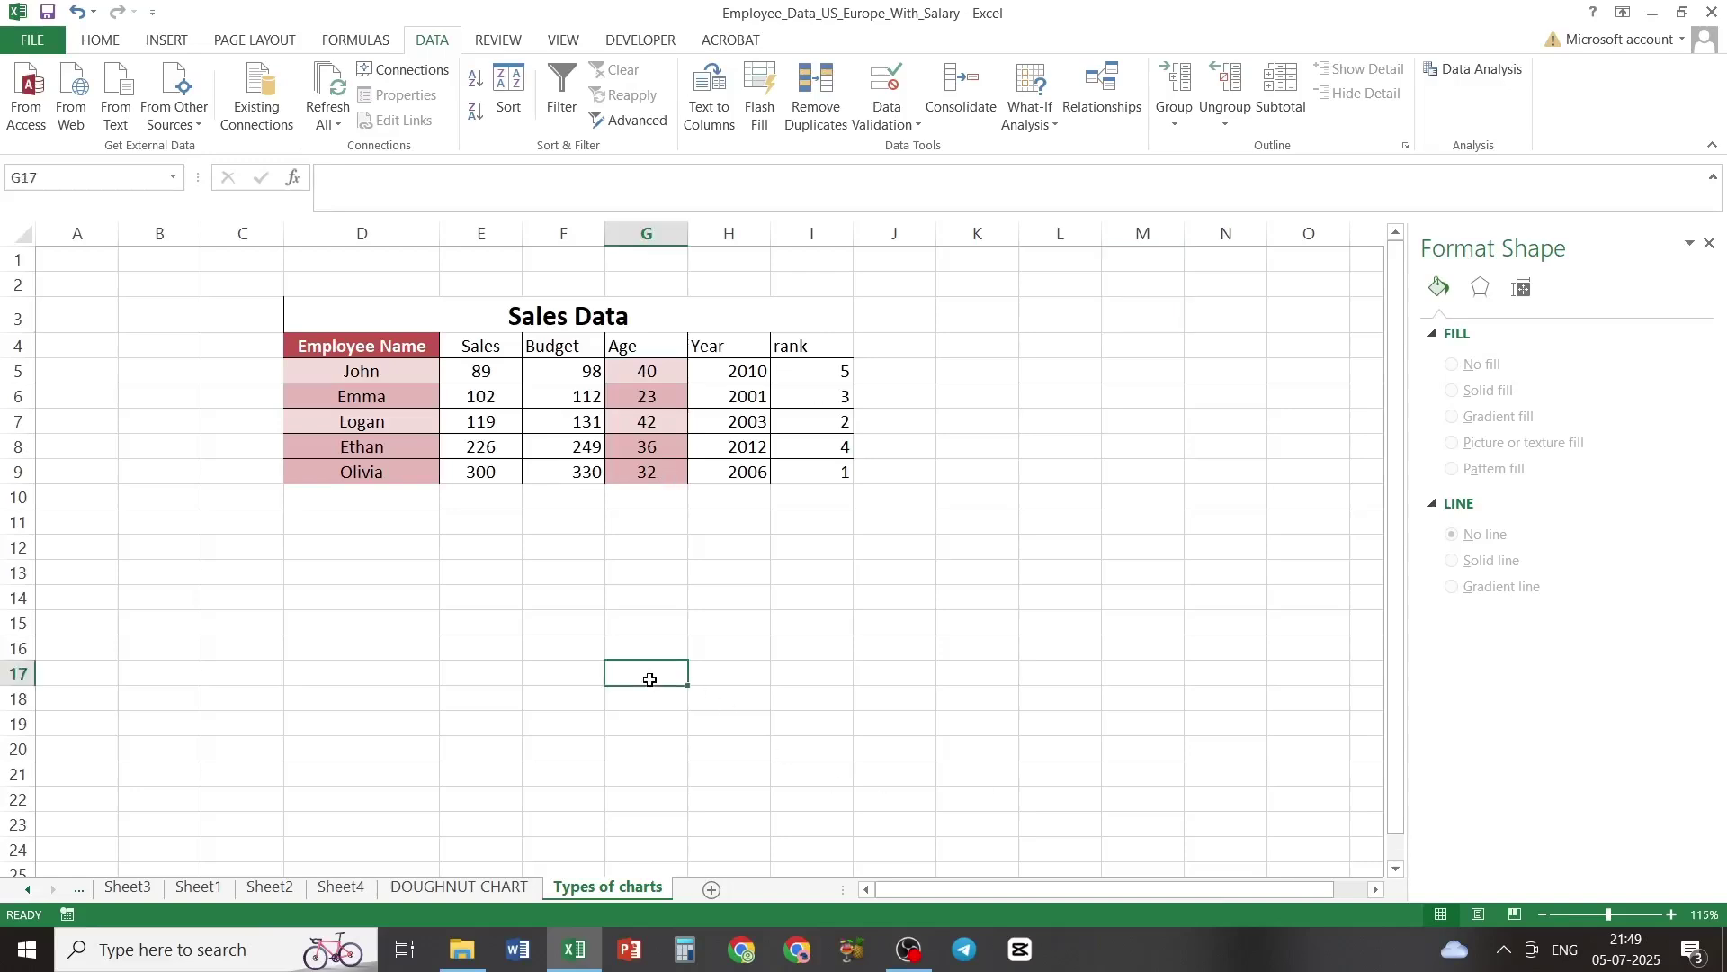
left_click(168, 37)
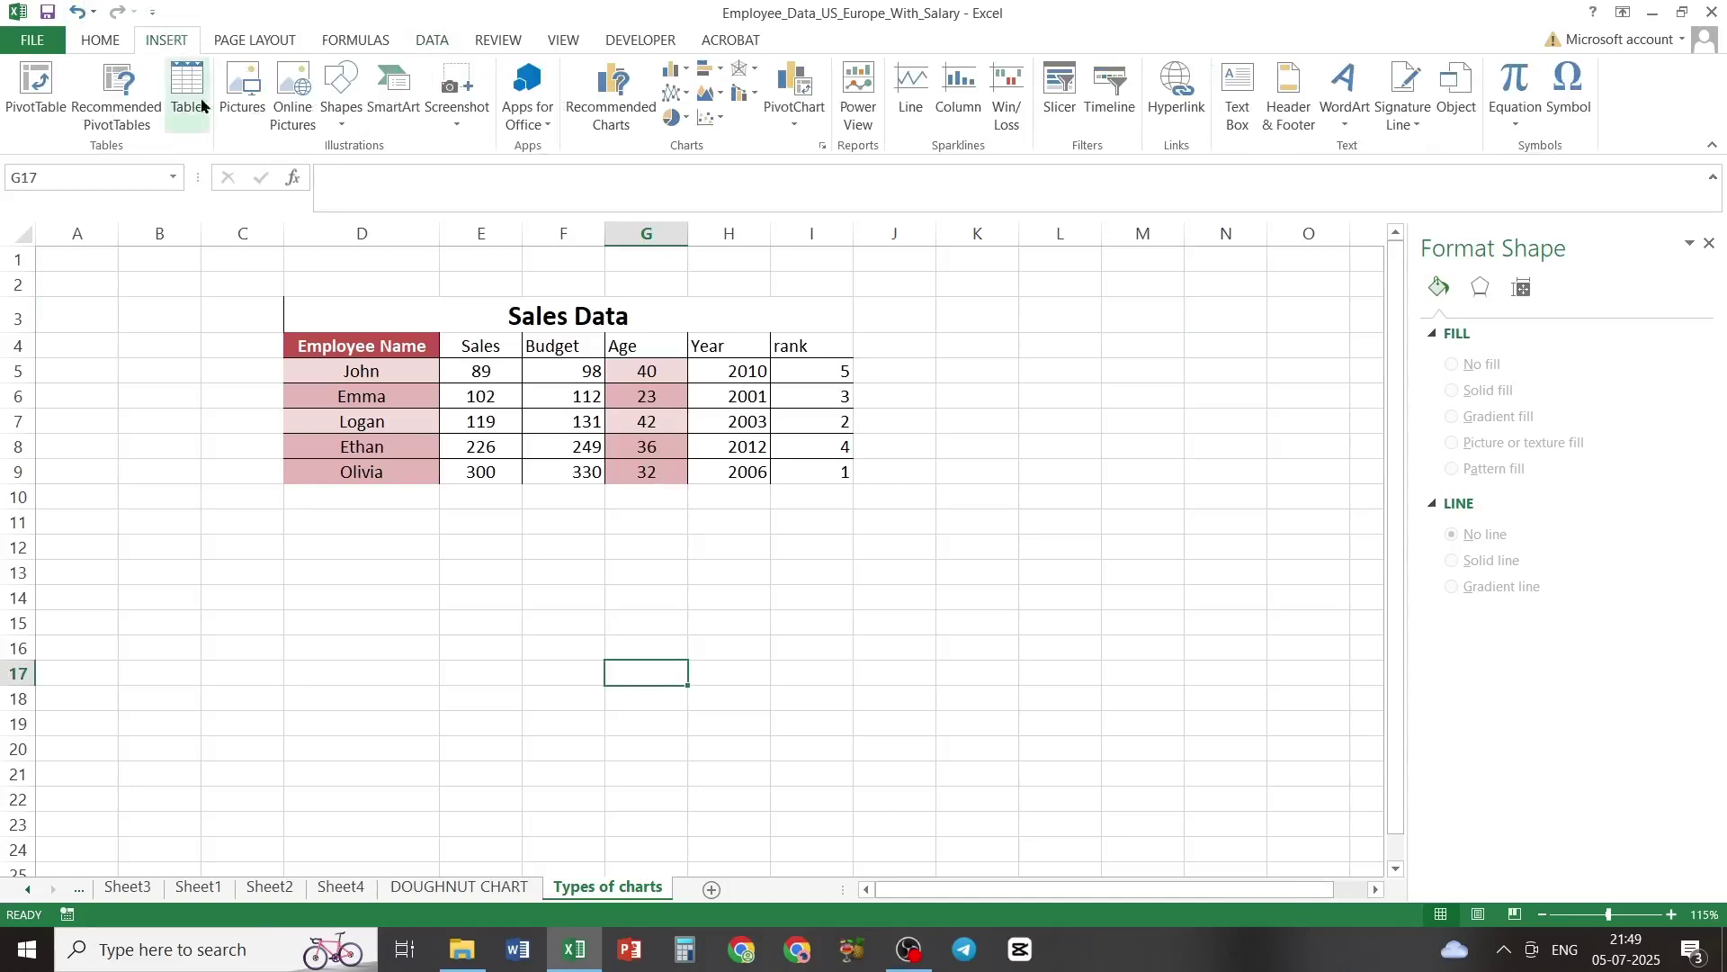
left_click(673, 96)
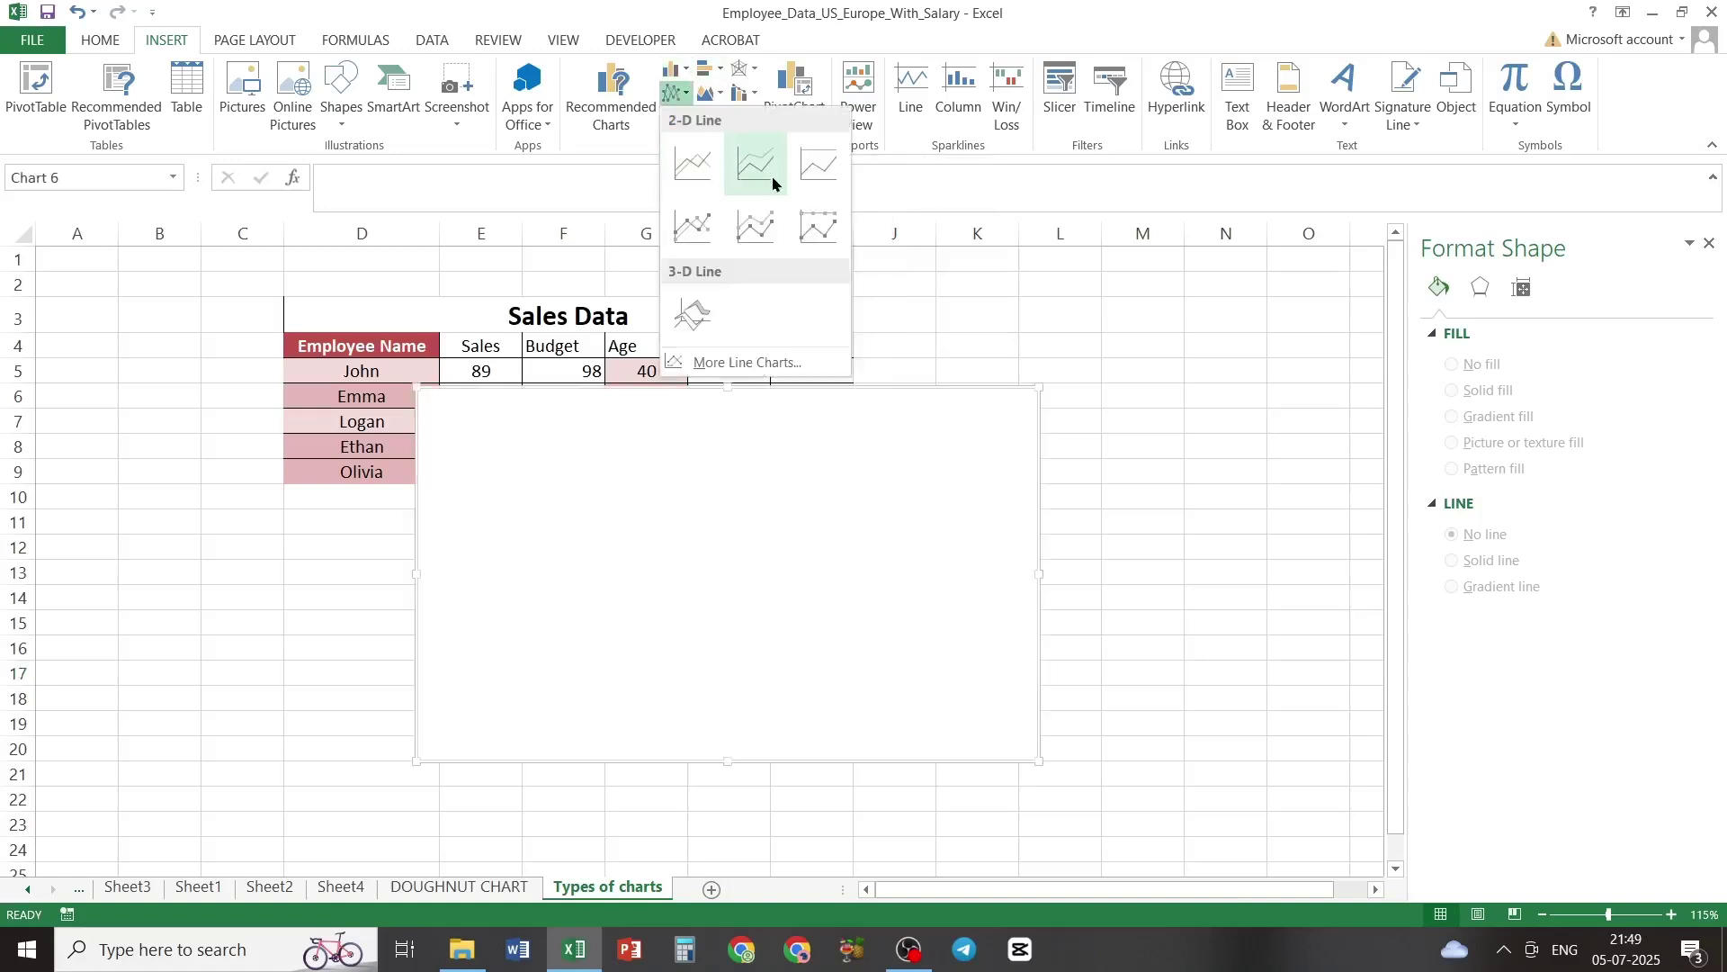
left_click(711, 229)
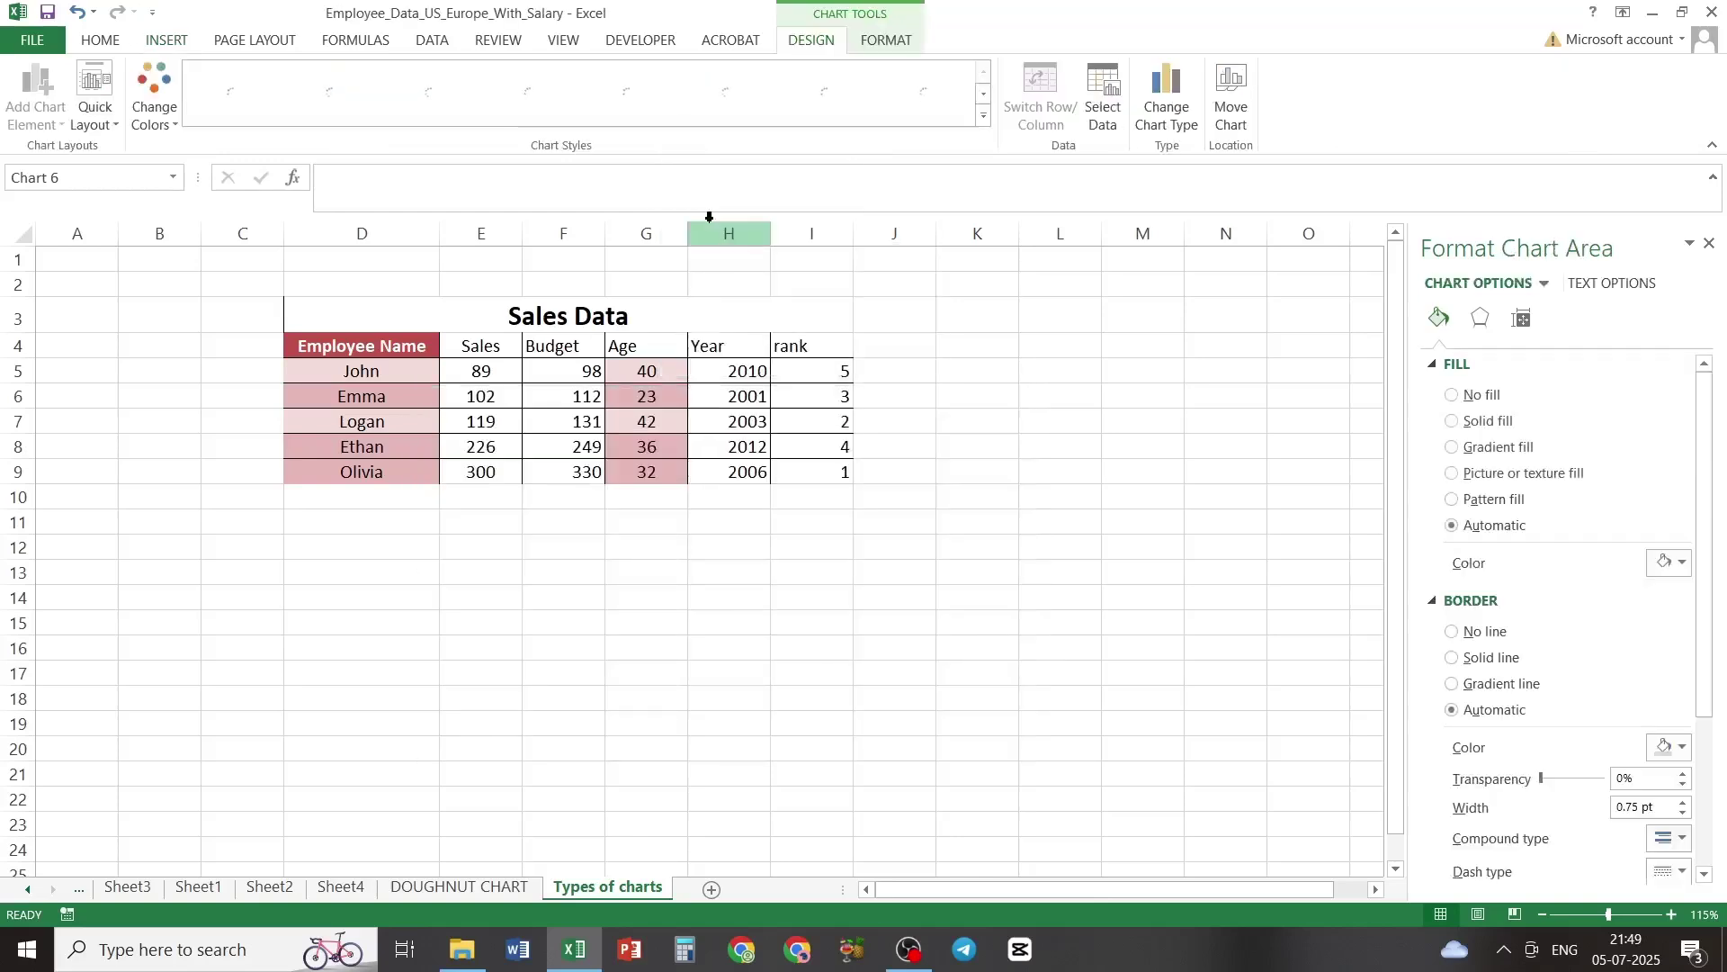
left_click_drag(825, 440, 1069, 546)
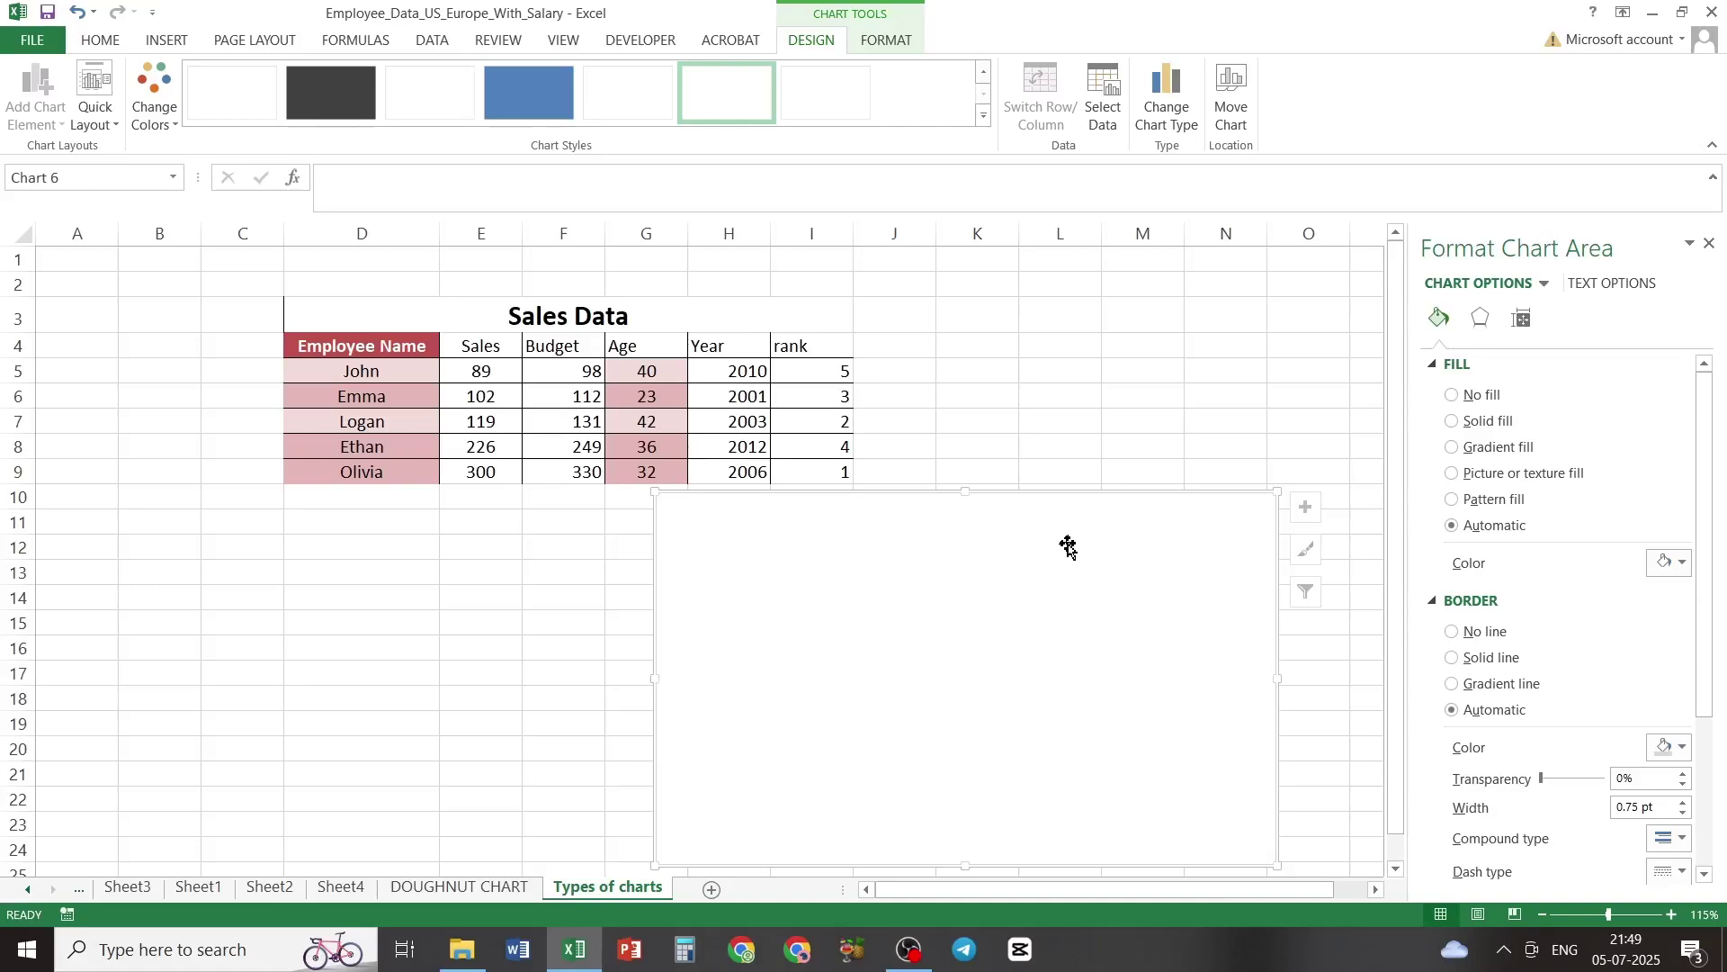
Step: Add a data series to the line chart with its name from E4 and its values from E5:E9
left_click(1104, 127)
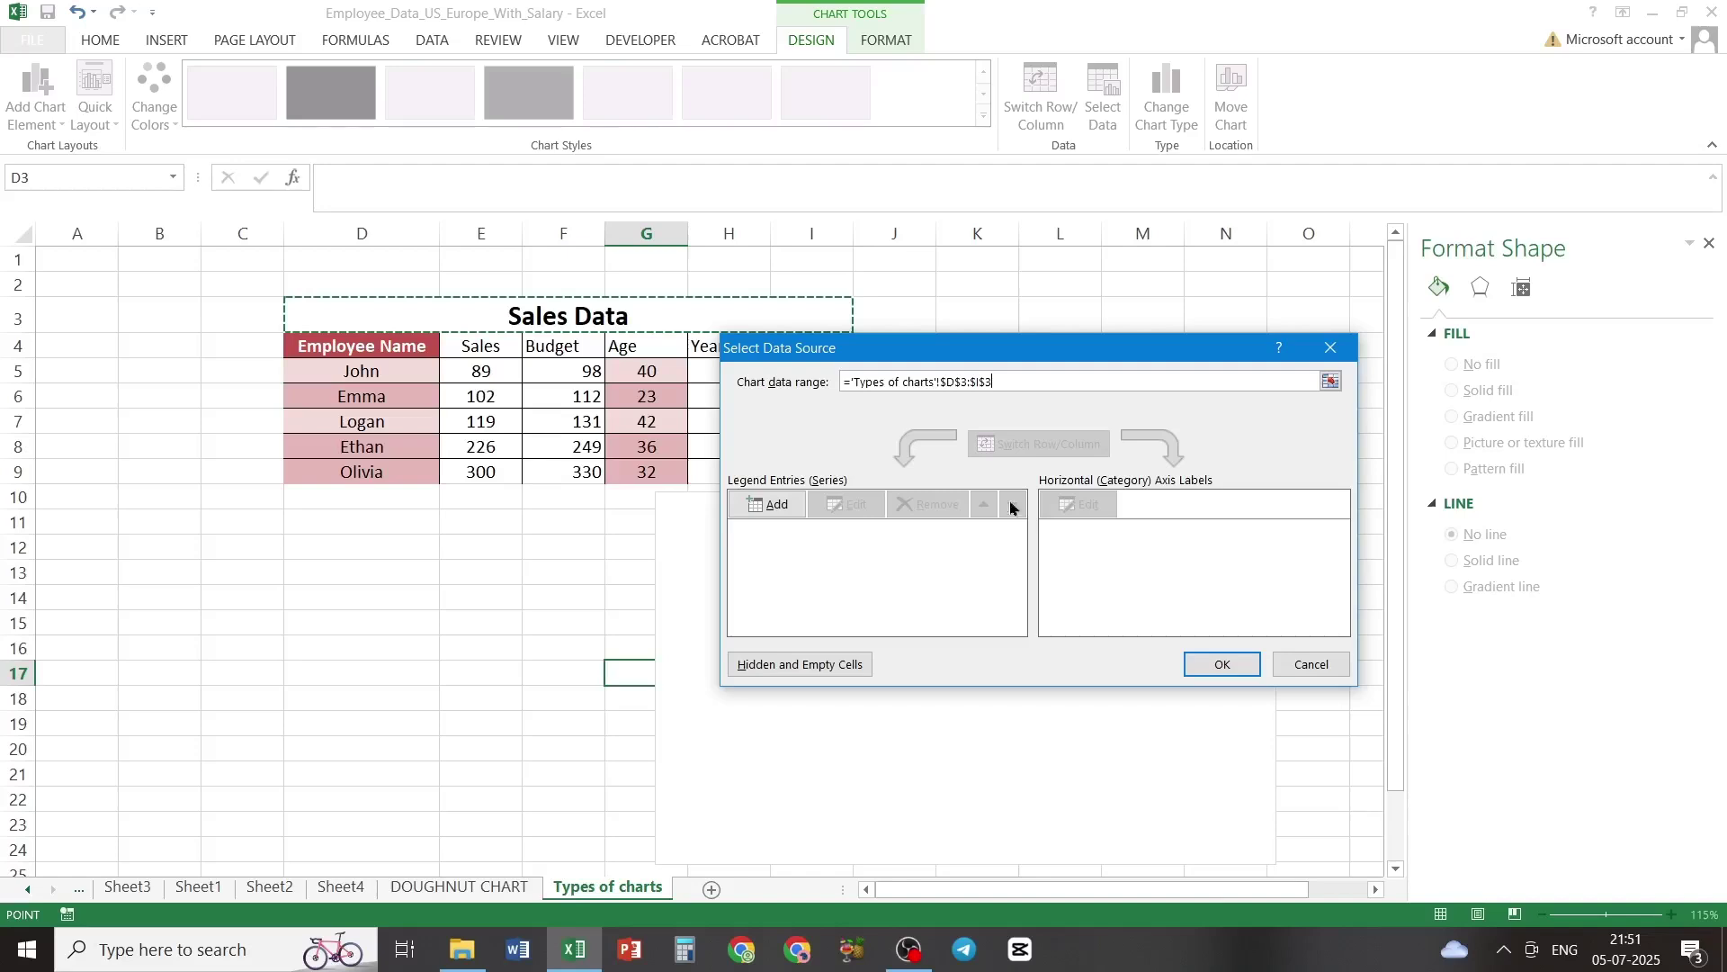
left_click(763, 505)
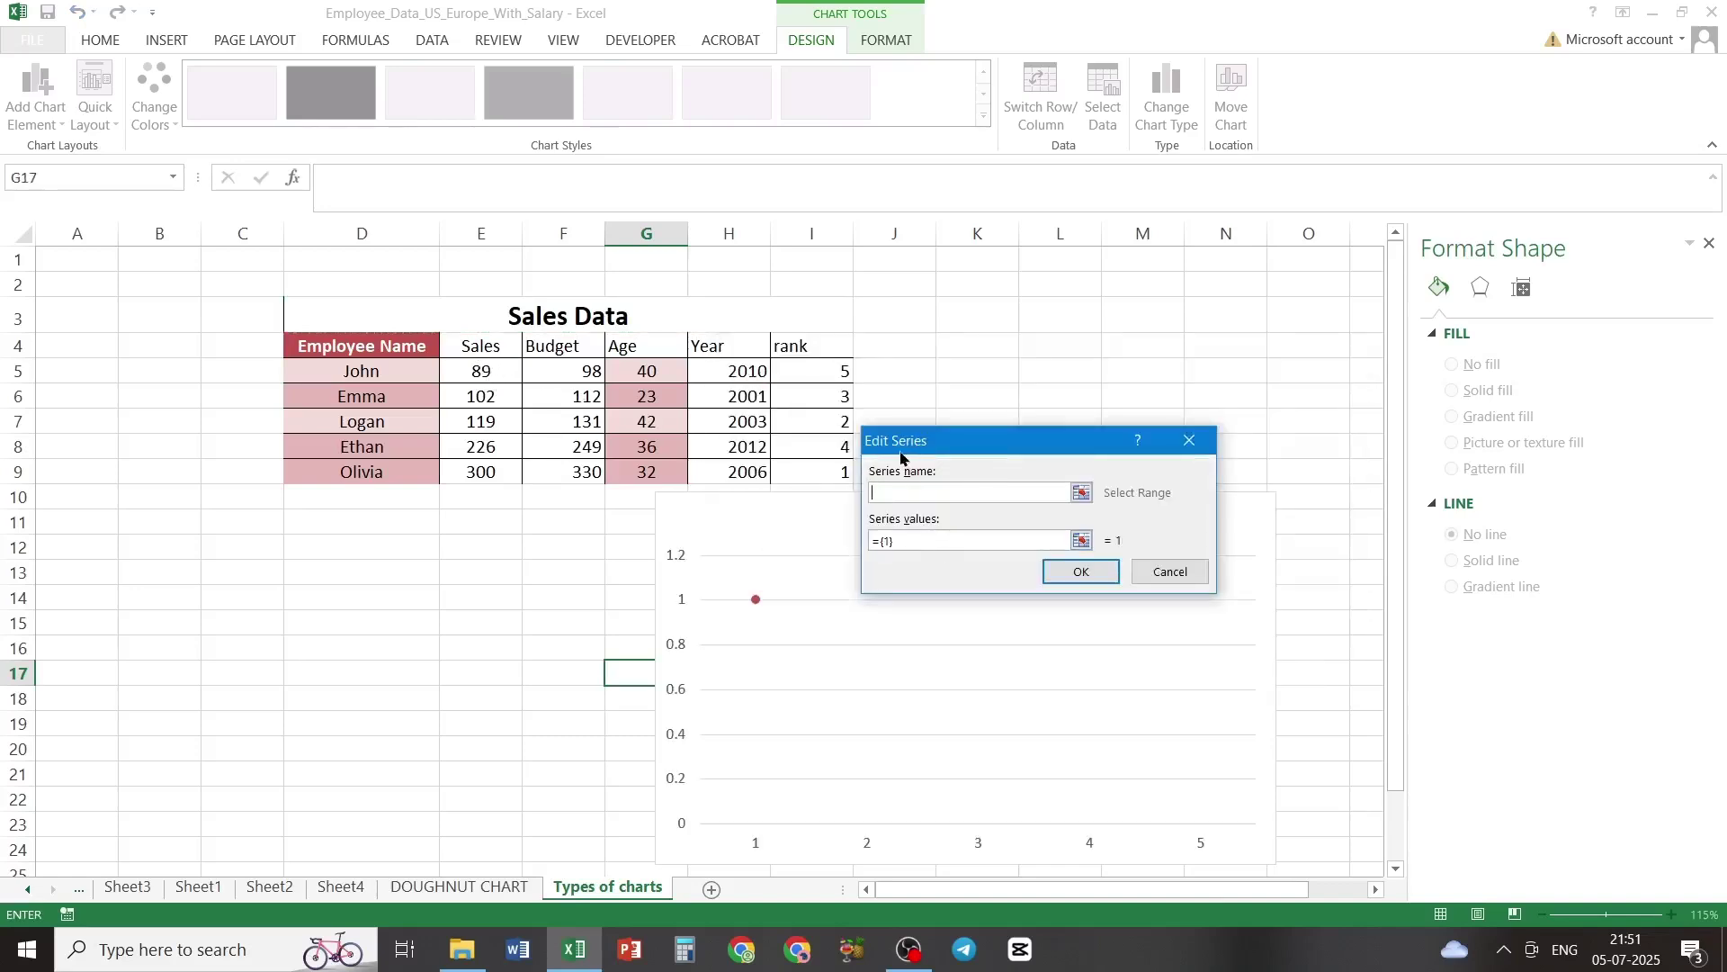
left_click(486, 351)
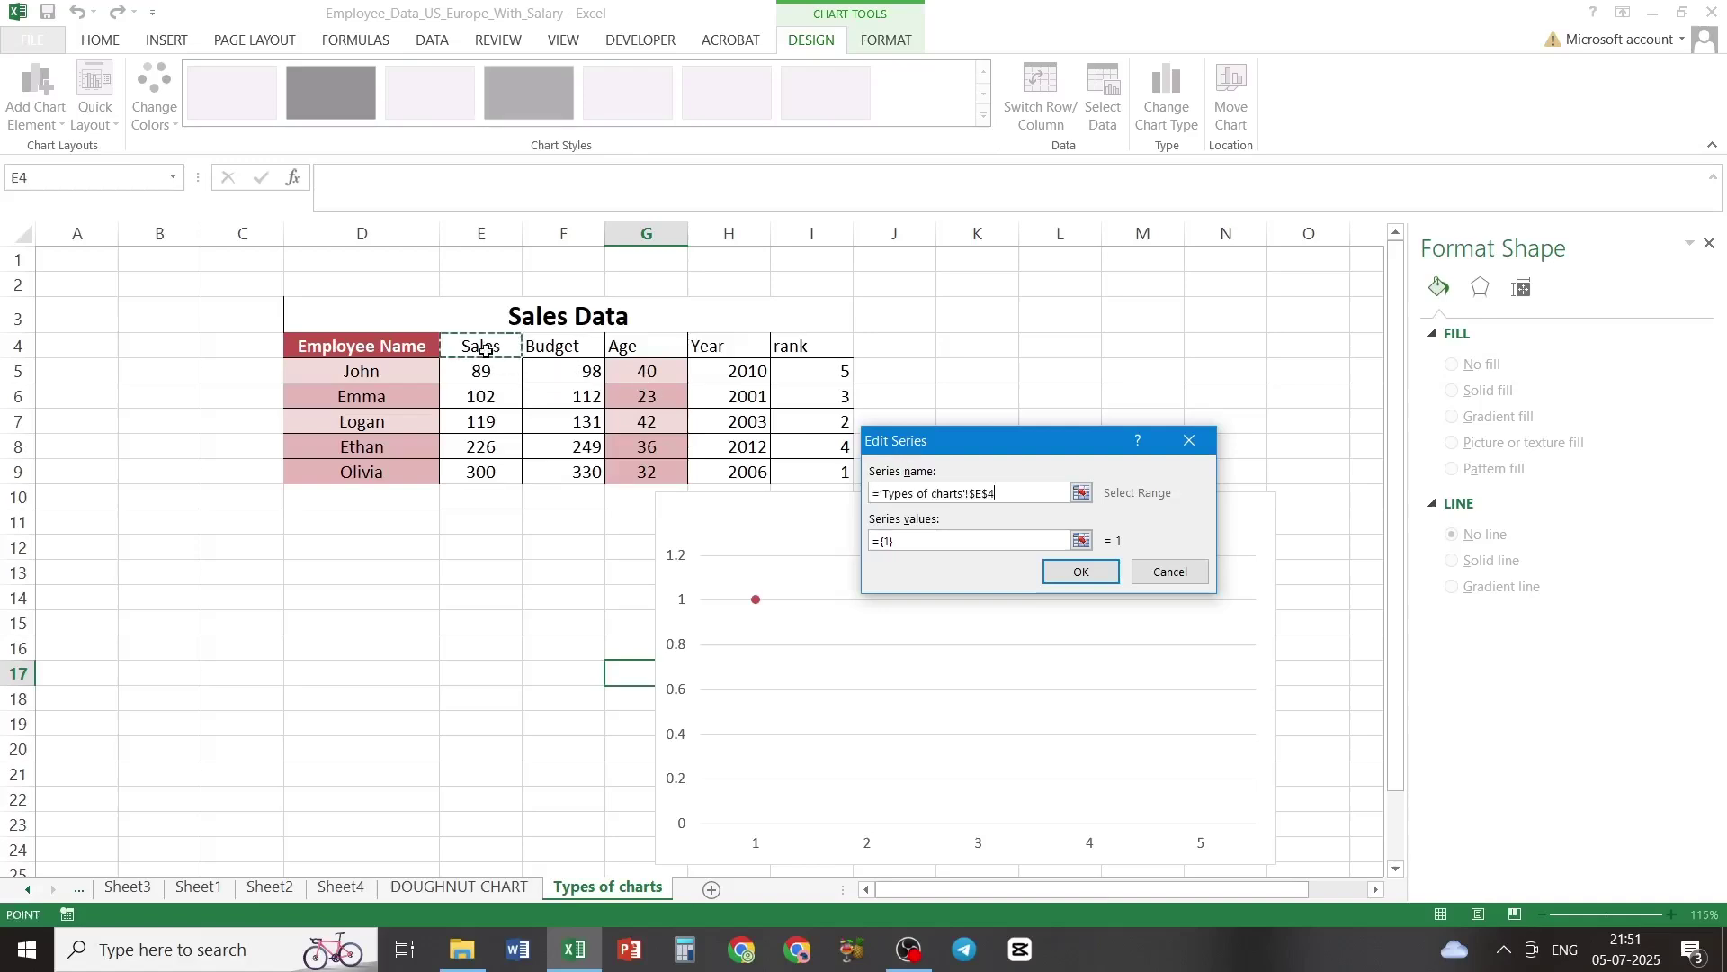
left_click(930, 538)
key("BackSpace")
key("BackSpace")
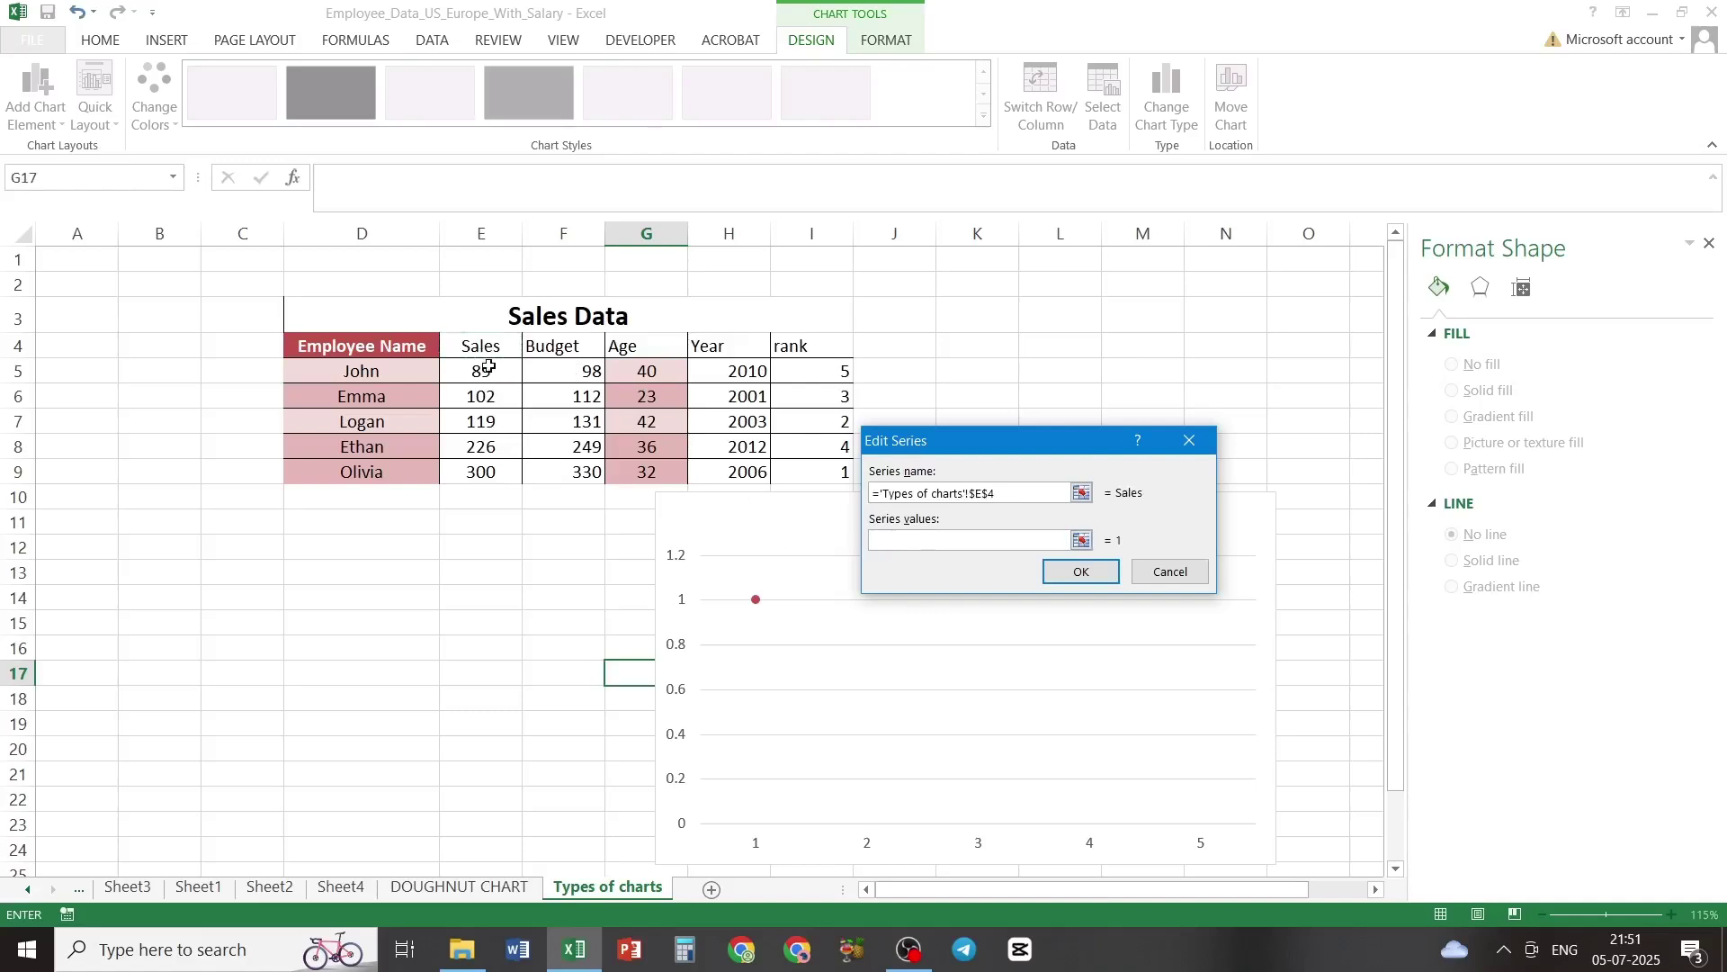
left_click_drag(486, 373, 484, 471)
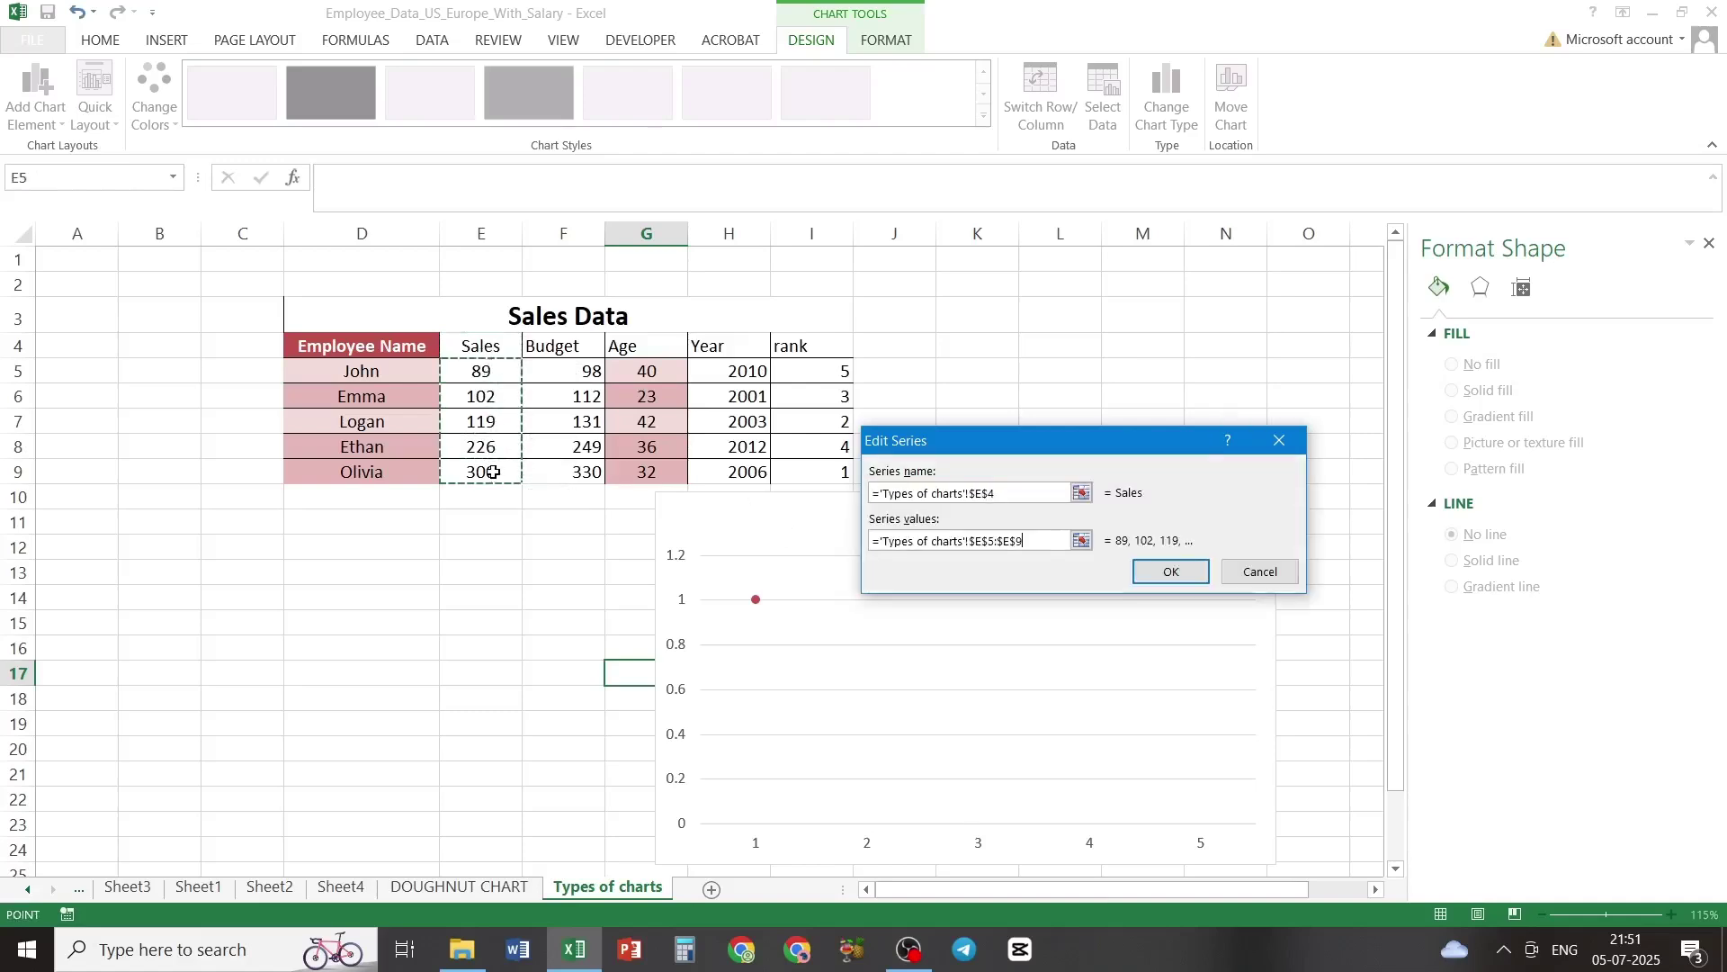
left_click(1171, 573)
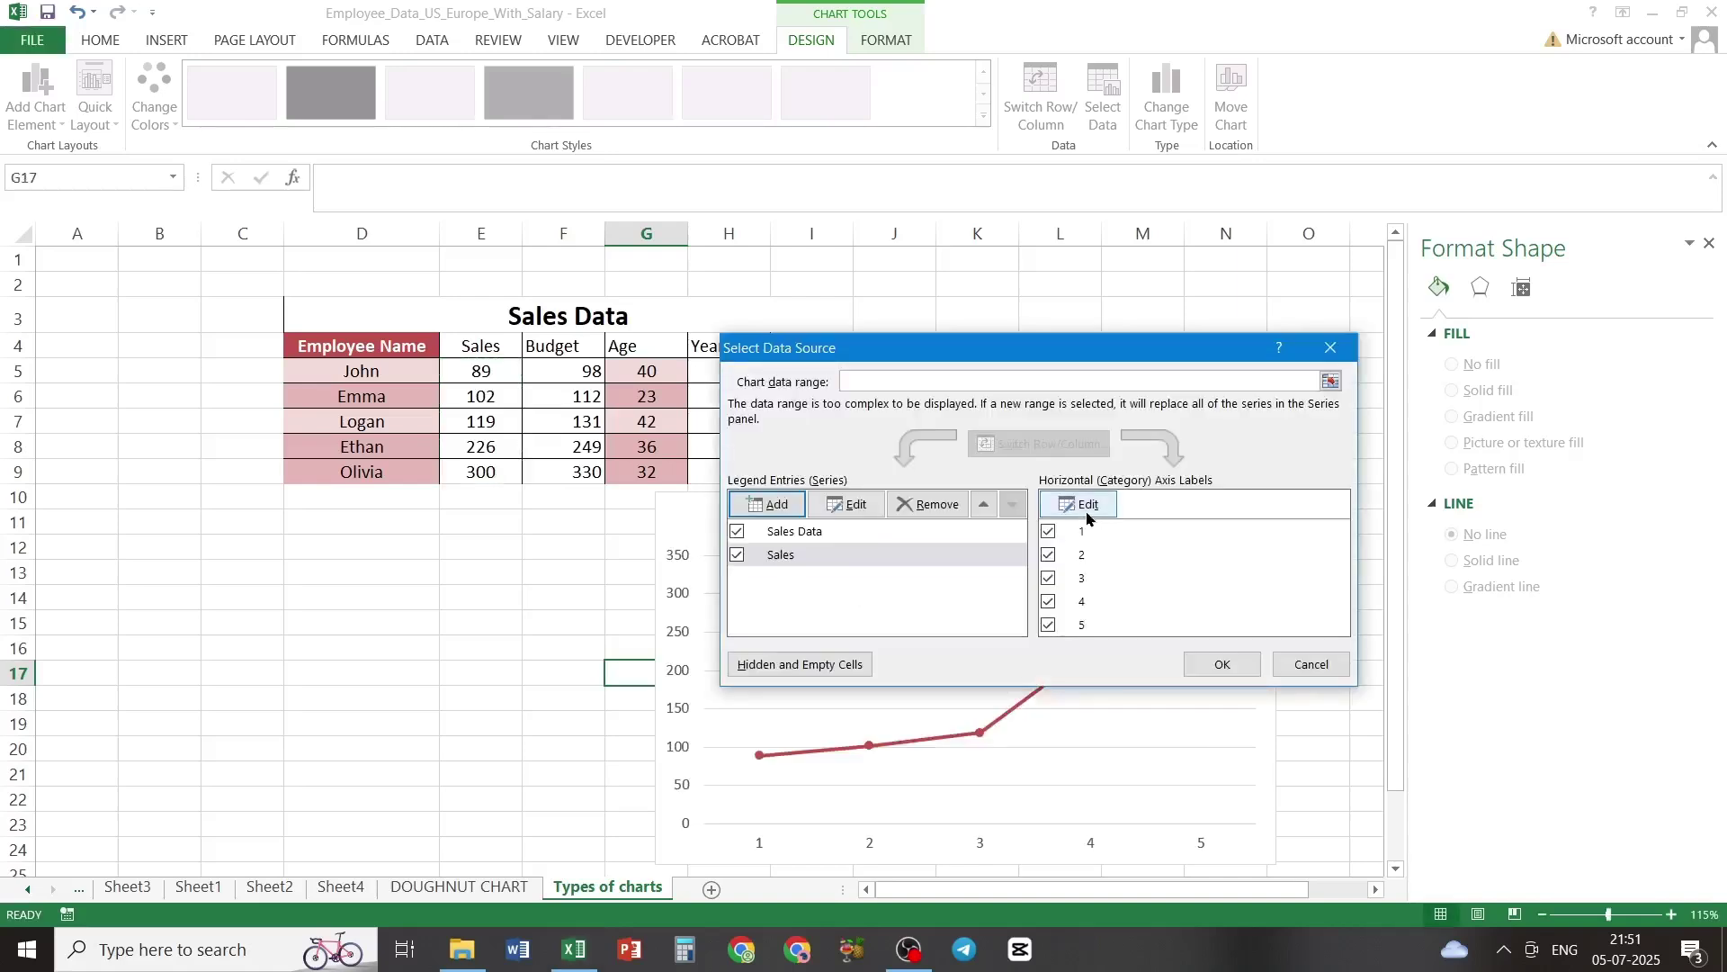
Step: Use the Year values in H5:H9 as the line chart's horizontal axis labels and apply the data source
left_click(1087, 507)
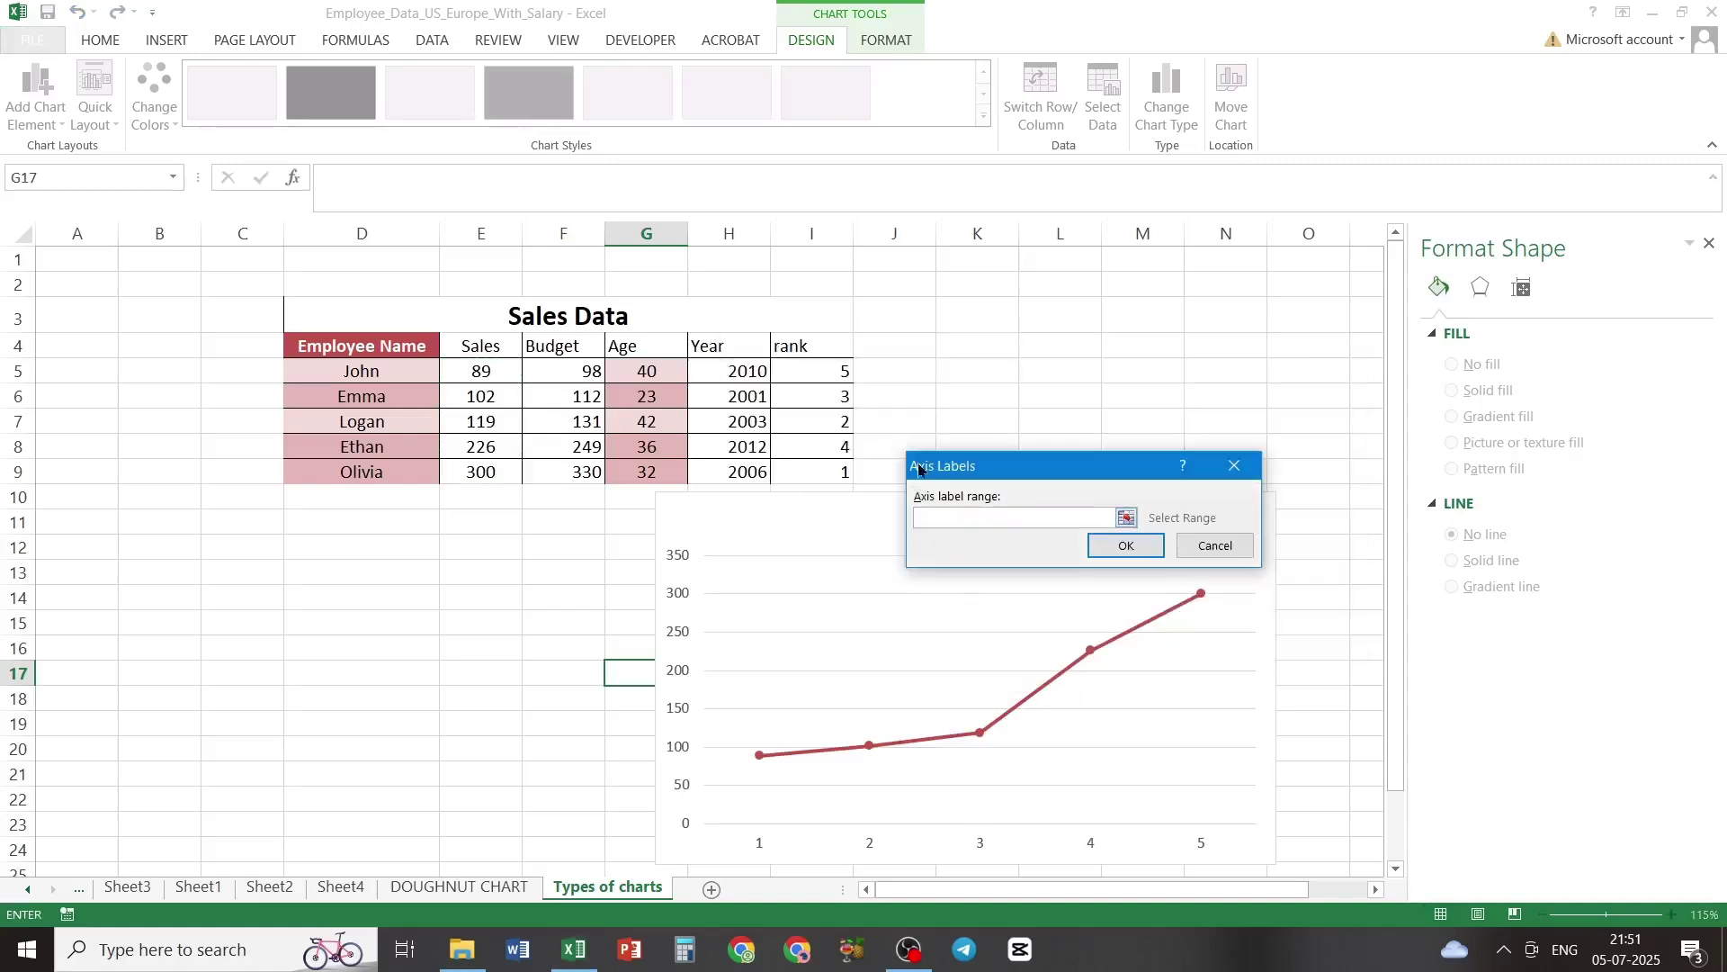
left_click_drag(737, 372, 736, 462)
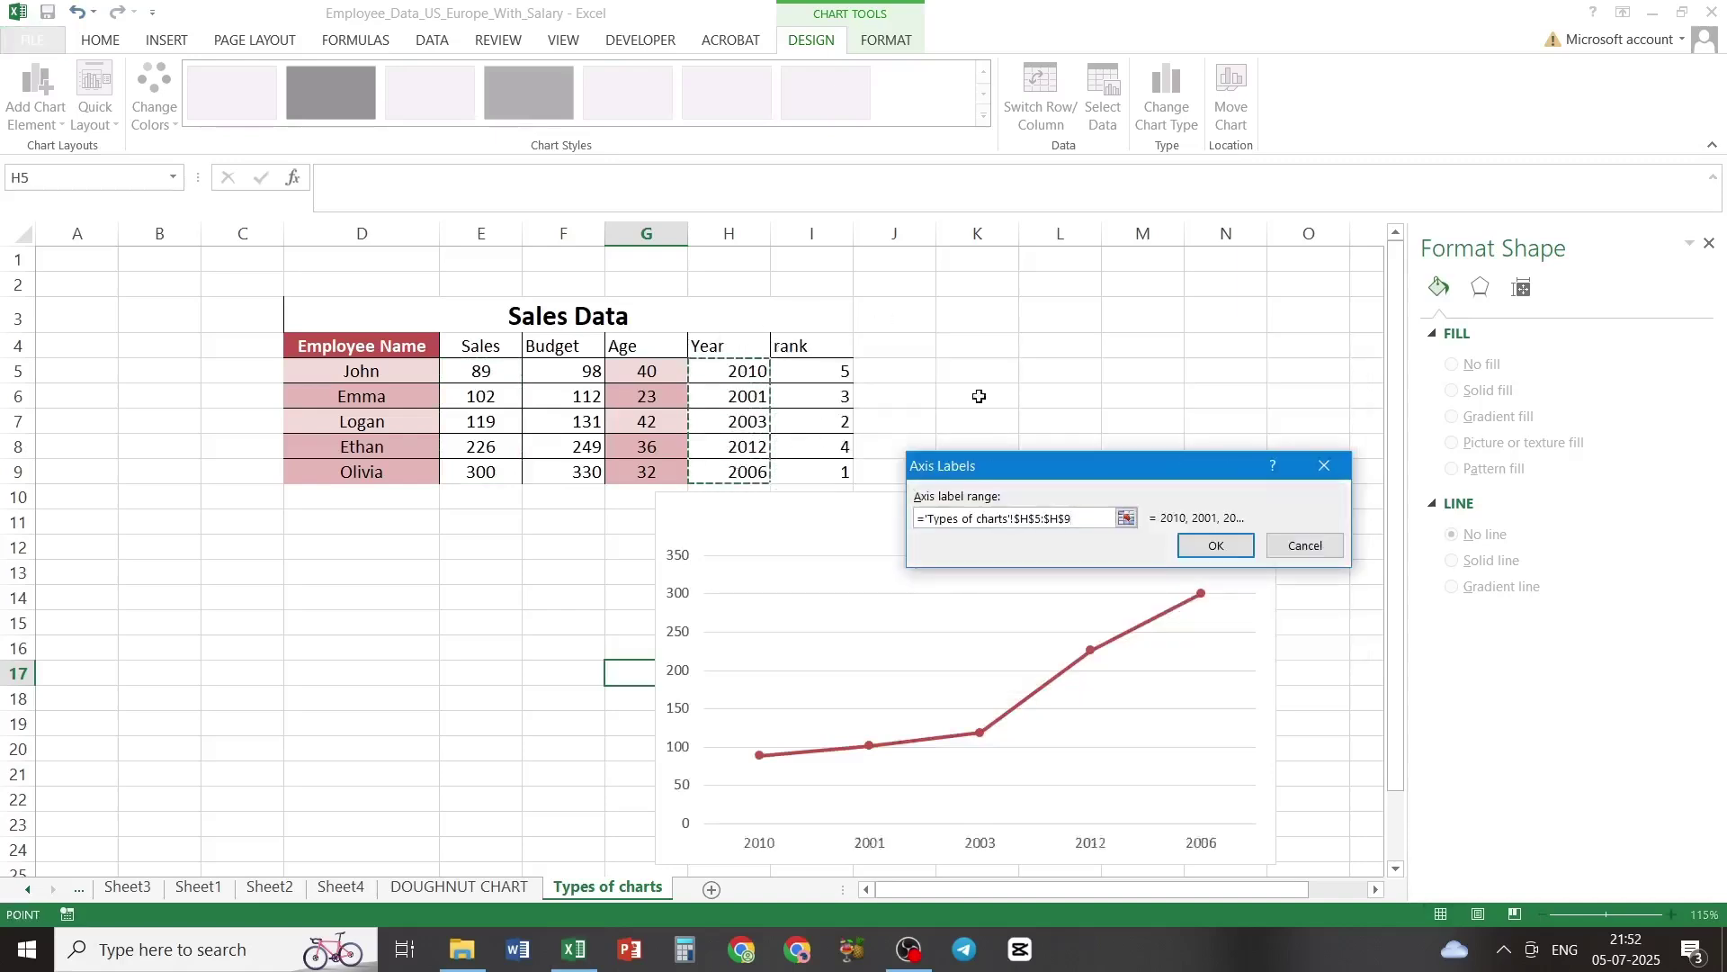
left_click(1202, 547)
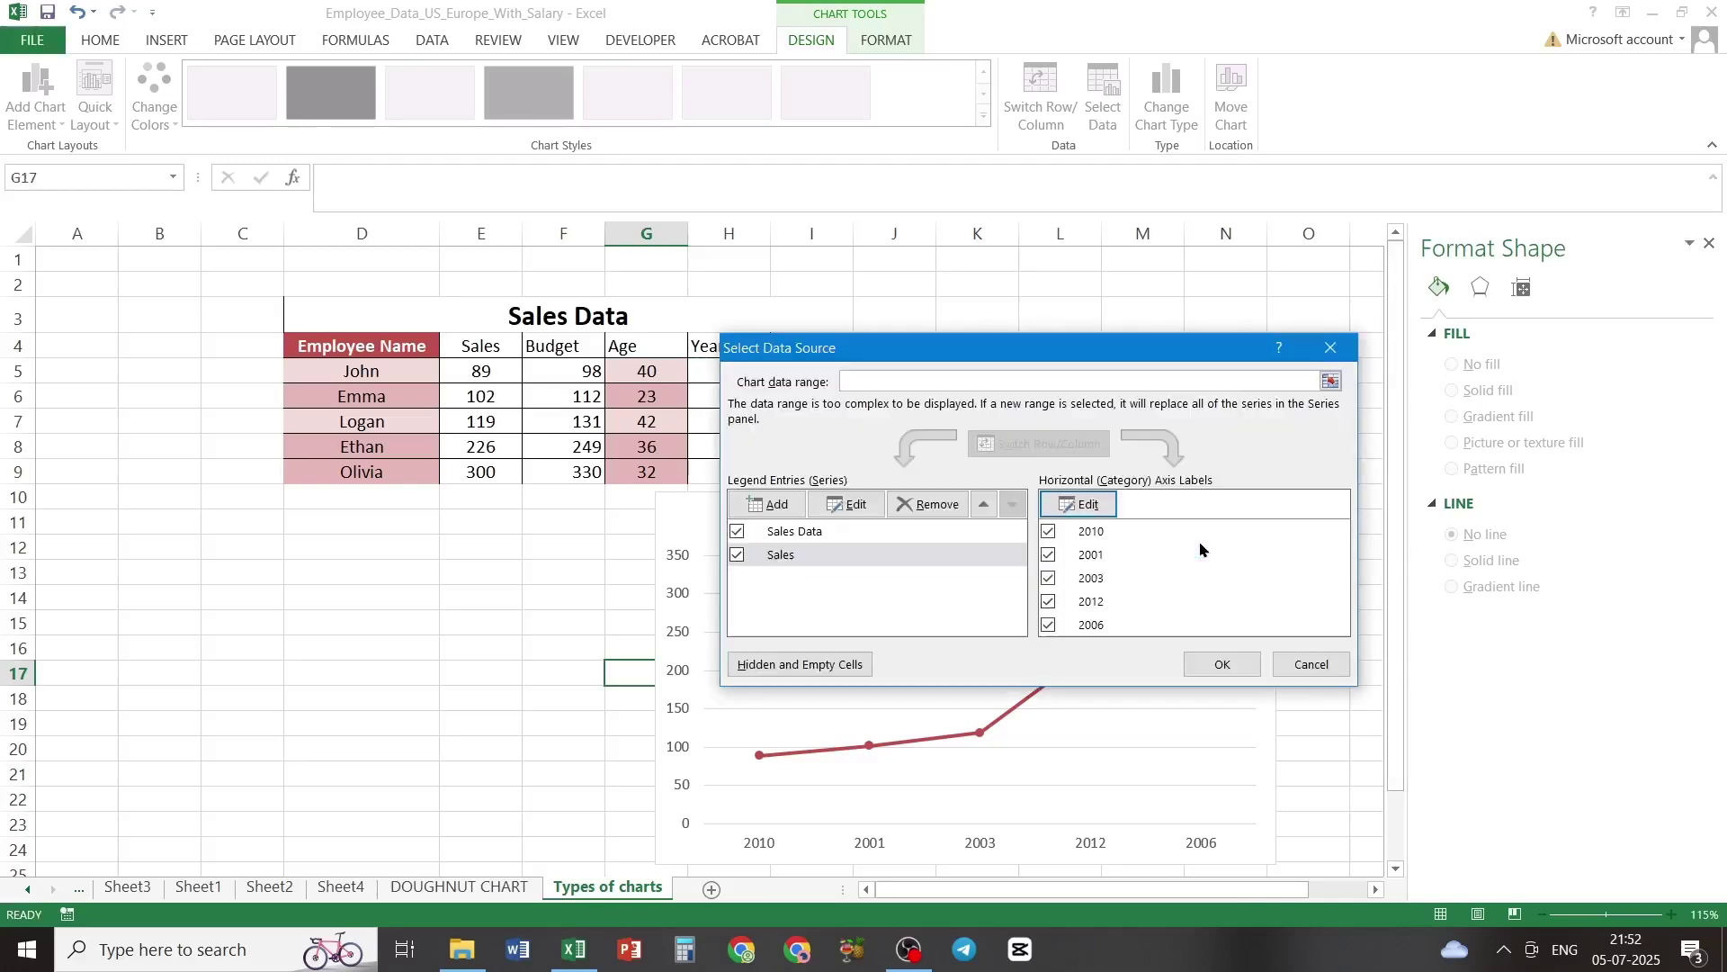
left_click(1220, 664)
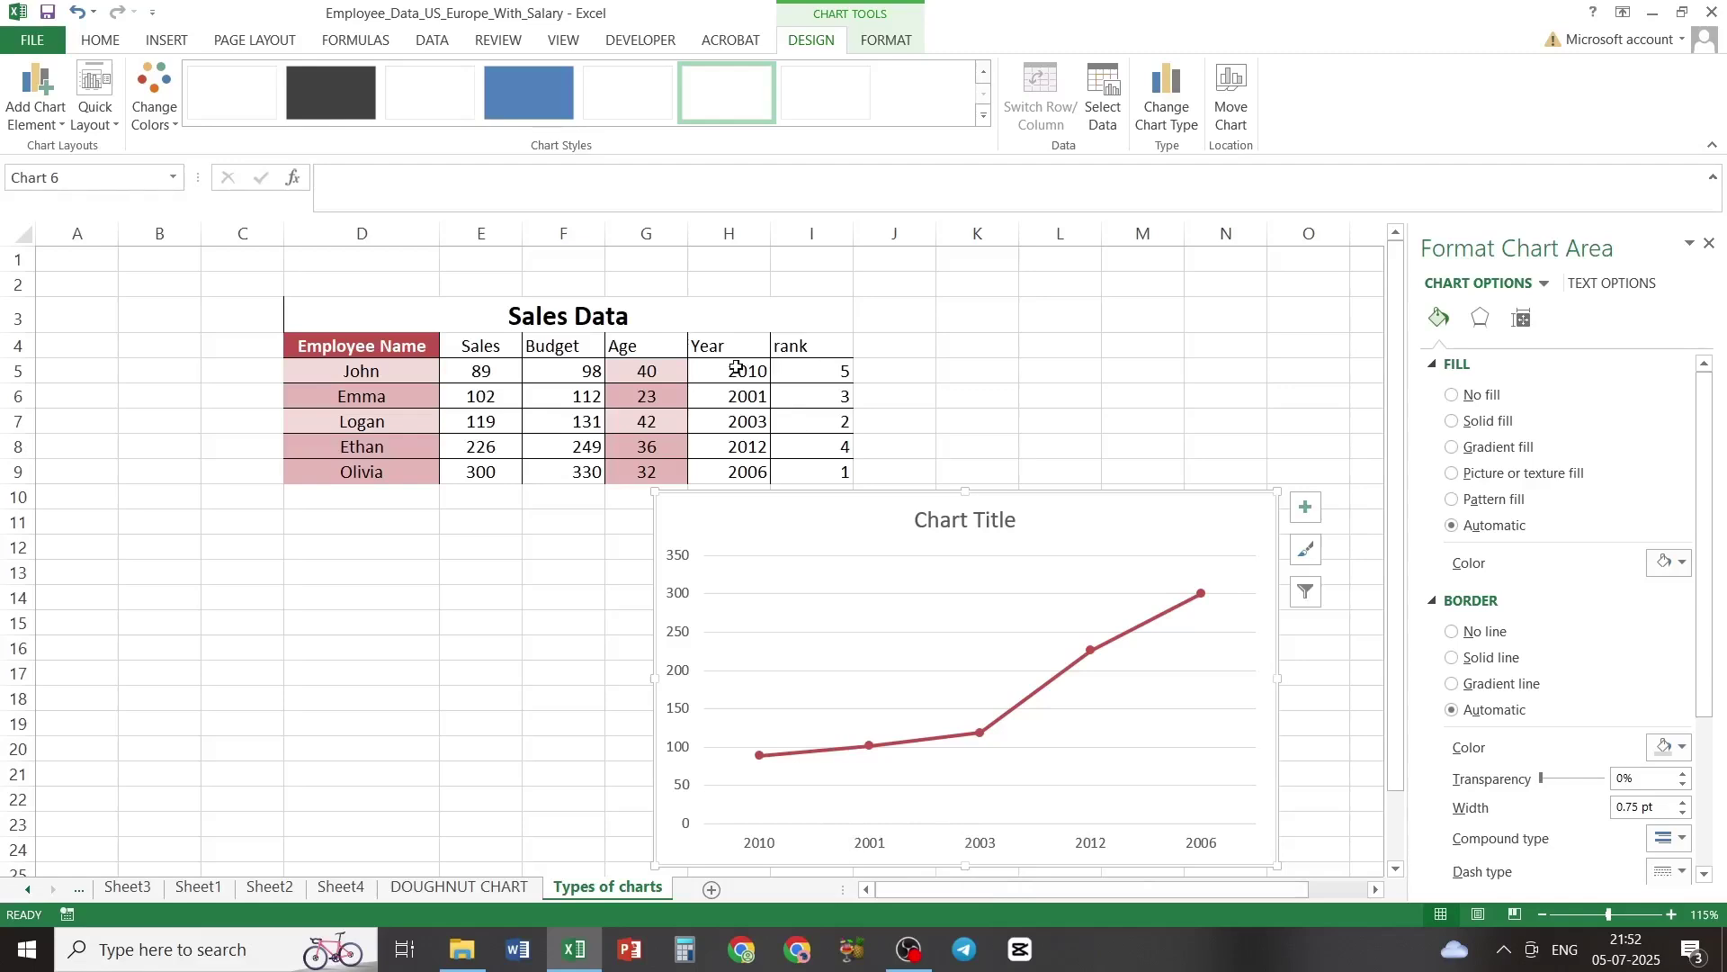
Step: Sort the Sales Data table by Year from oldest to newest, expanding the selection to the neighbouring columns
left_click_drag(736, 369, 729, 472)
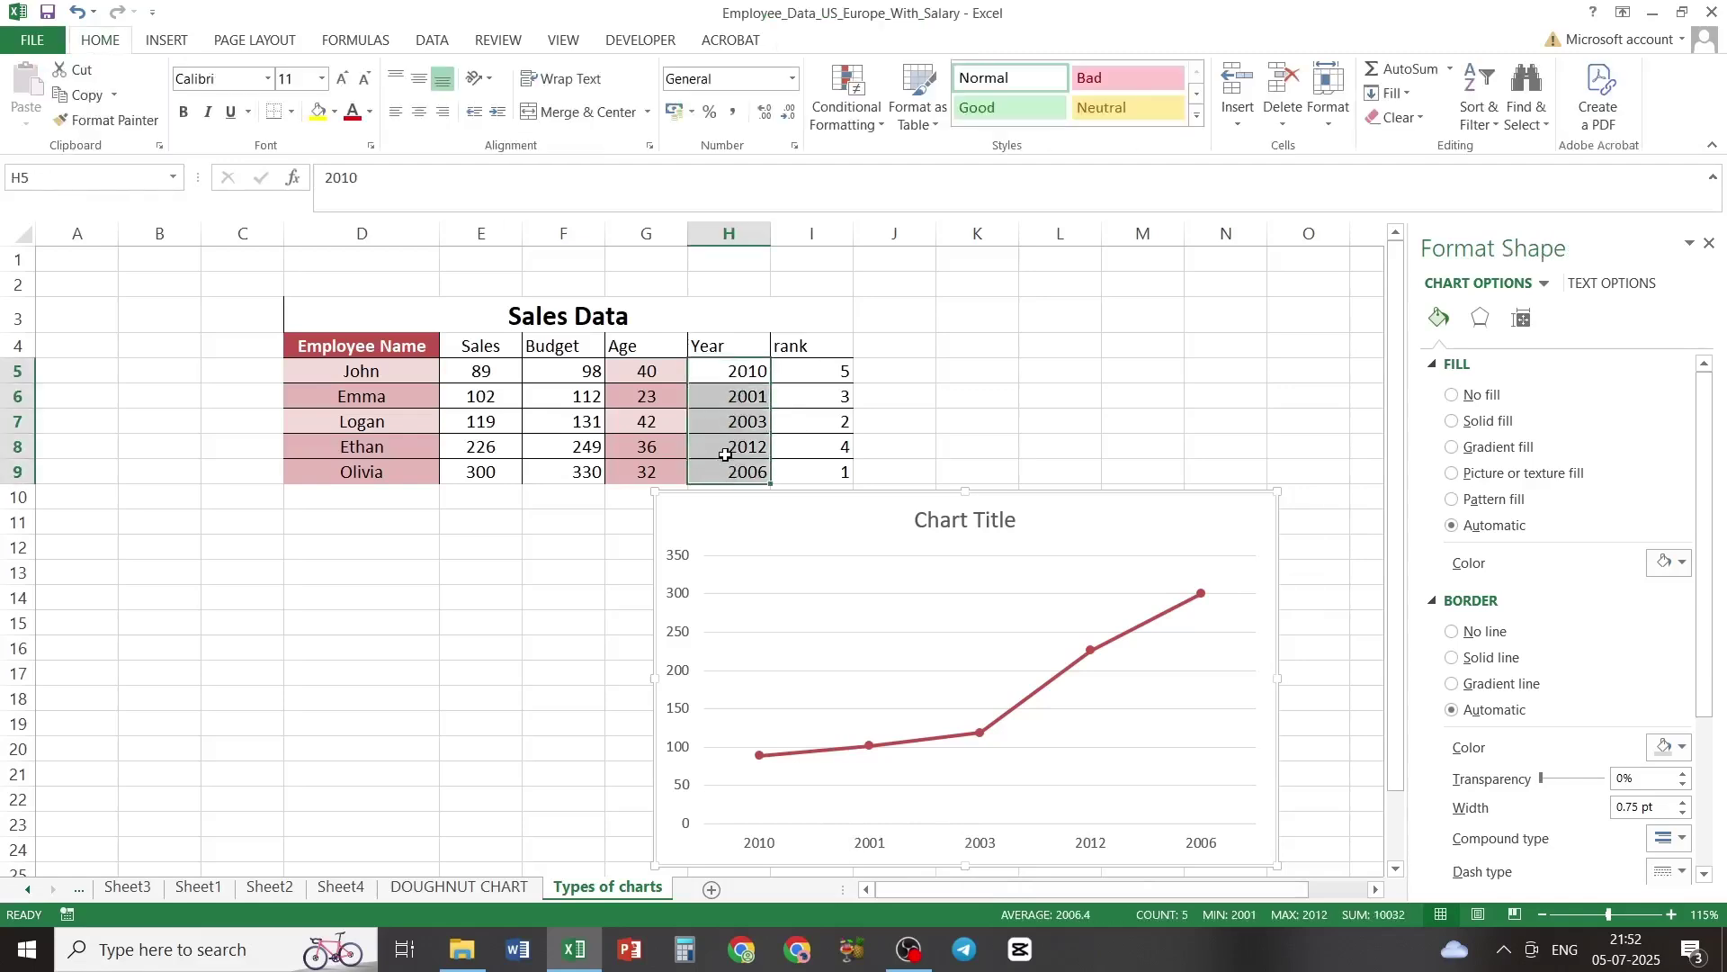
left_click(423, 39)
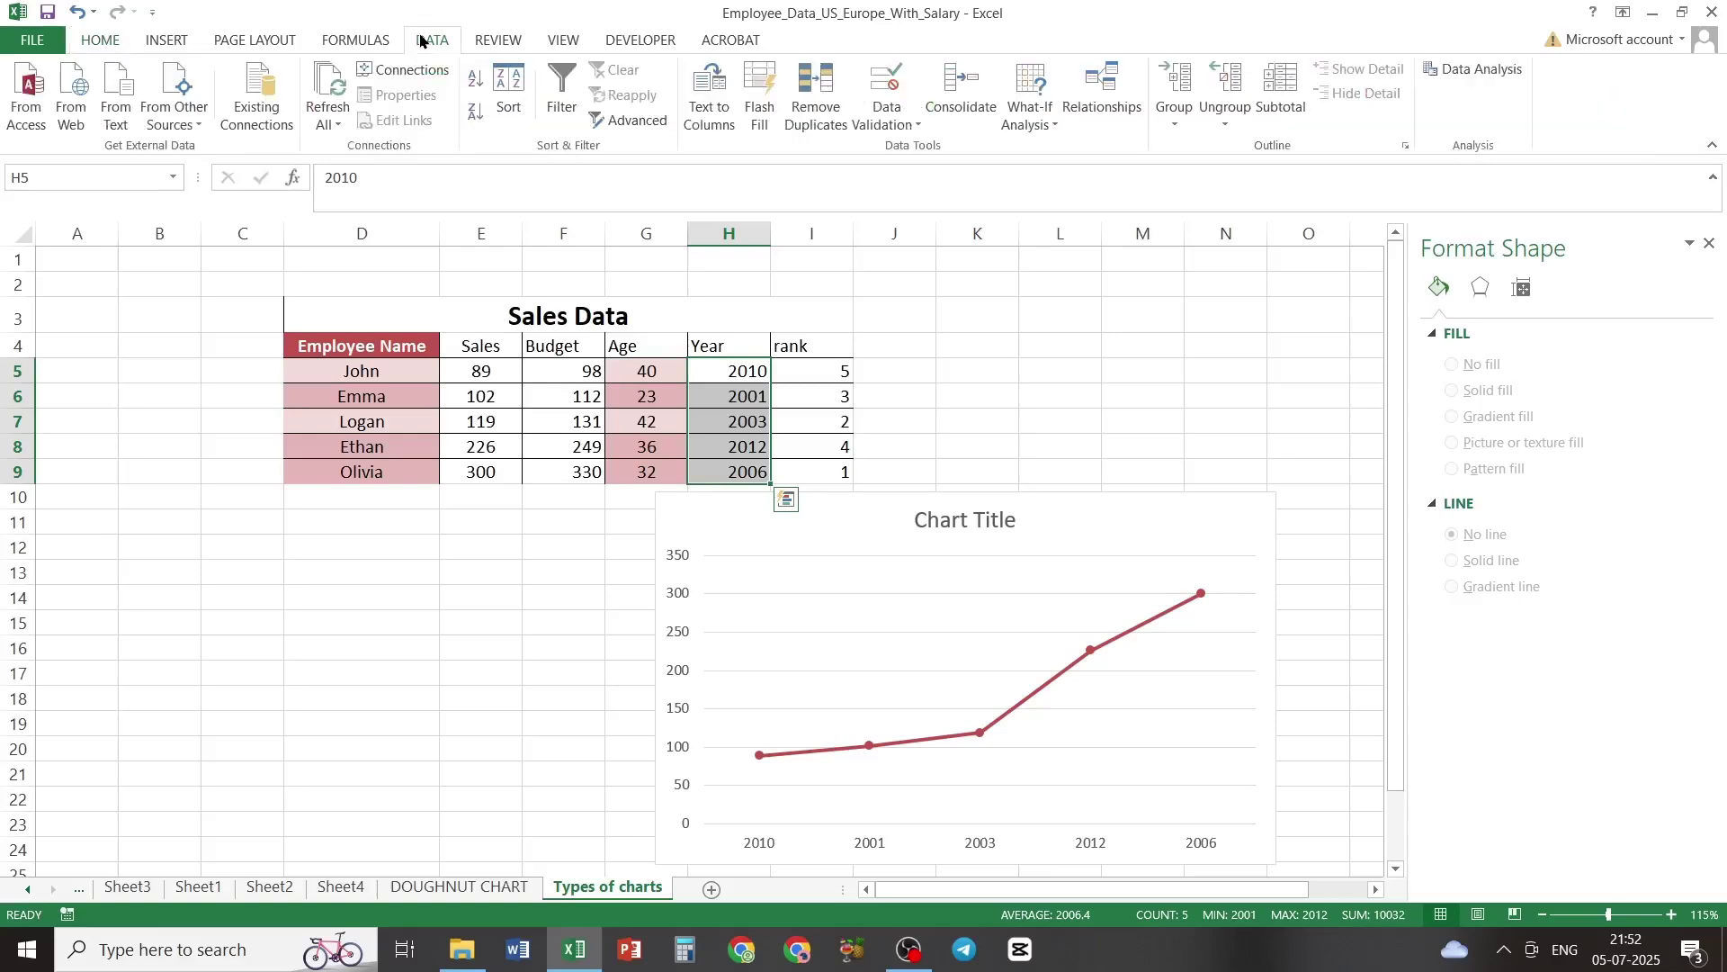
left_click(477, 81)
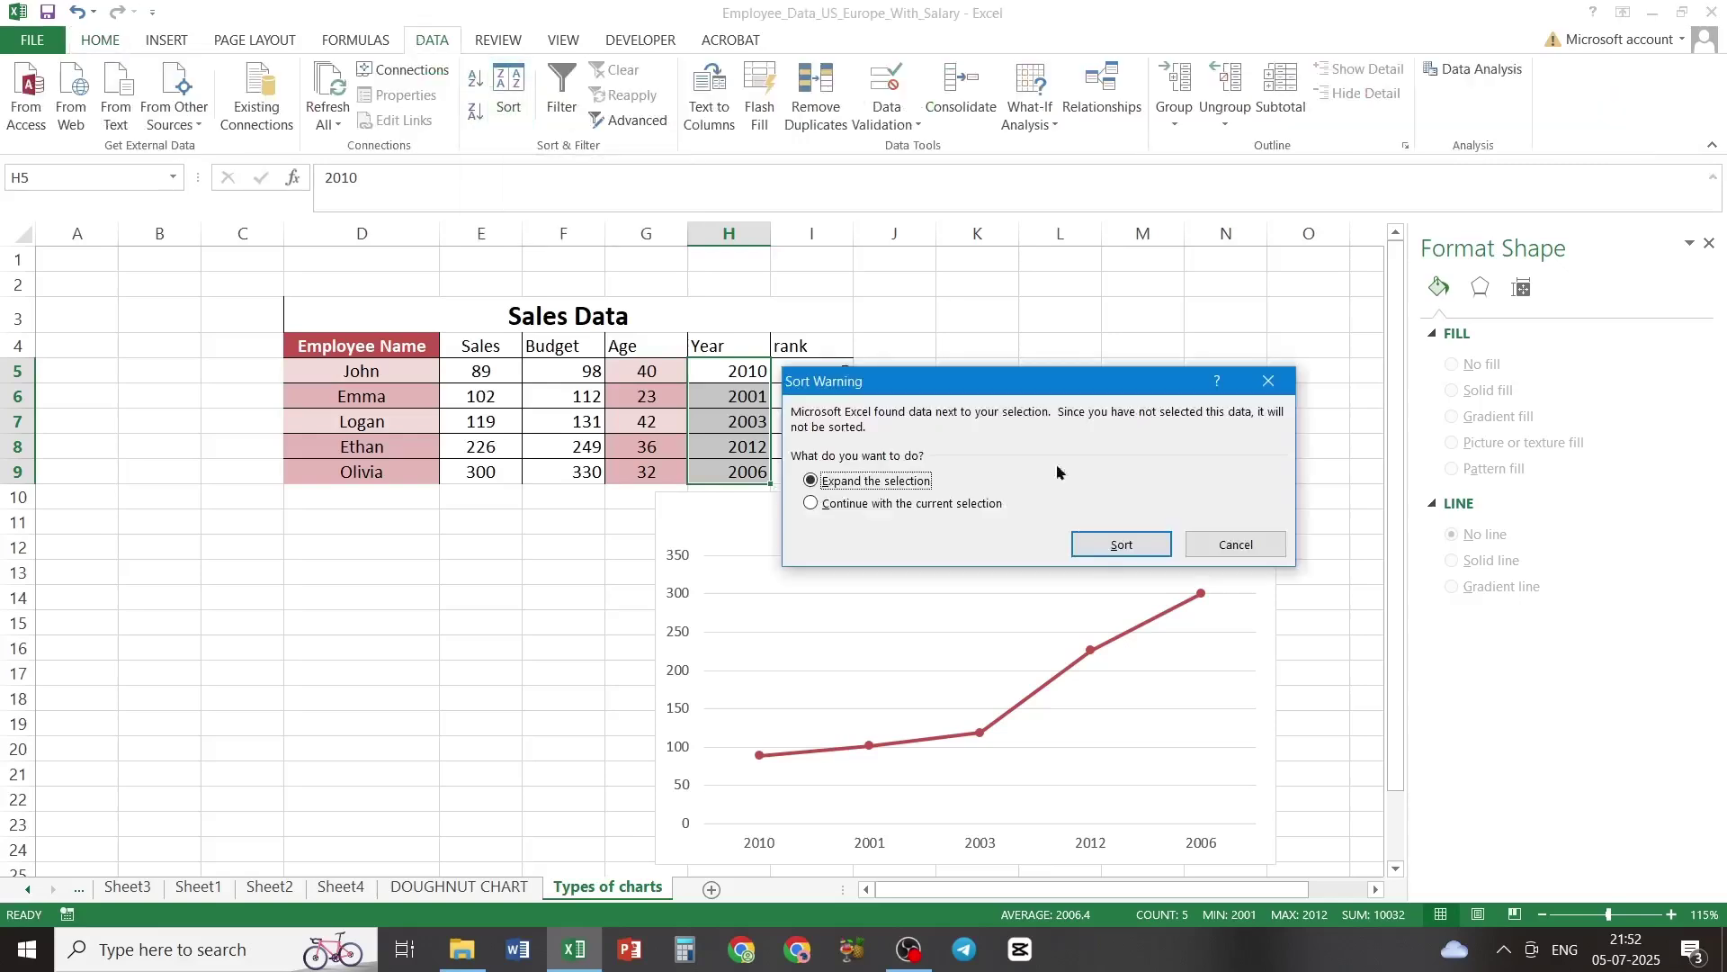
left_click(1124, 545)
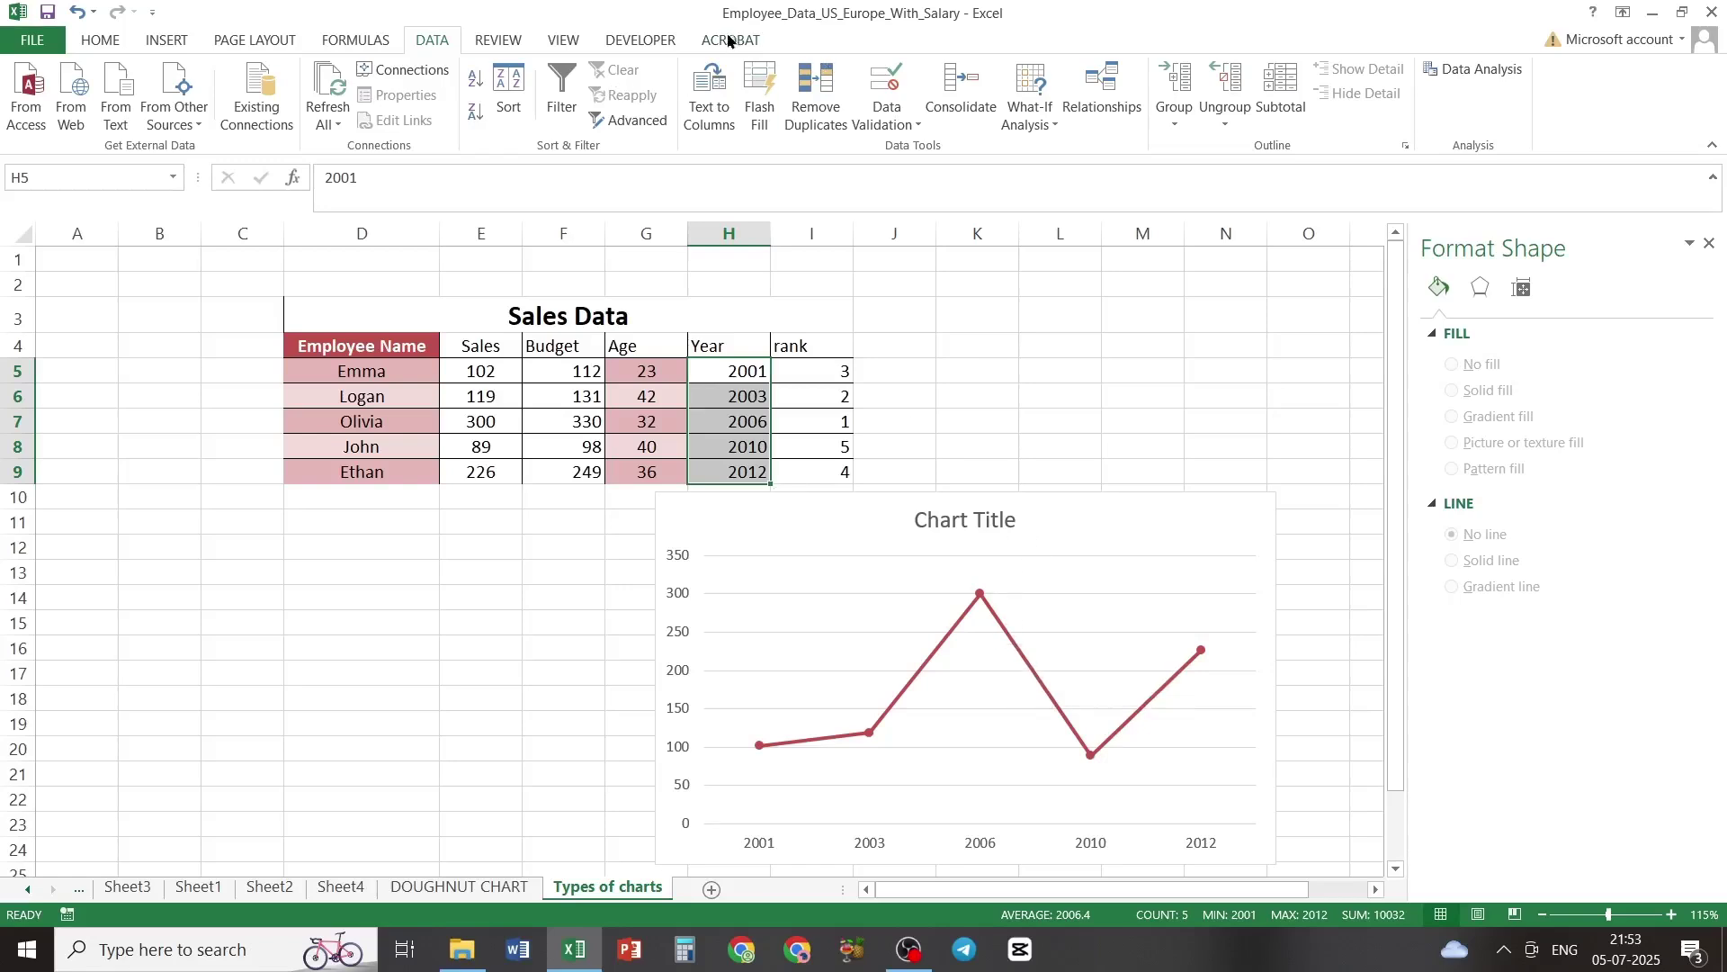
Step: Add data labels in the Center position to the line chart's data points
left_click(1087, 642)
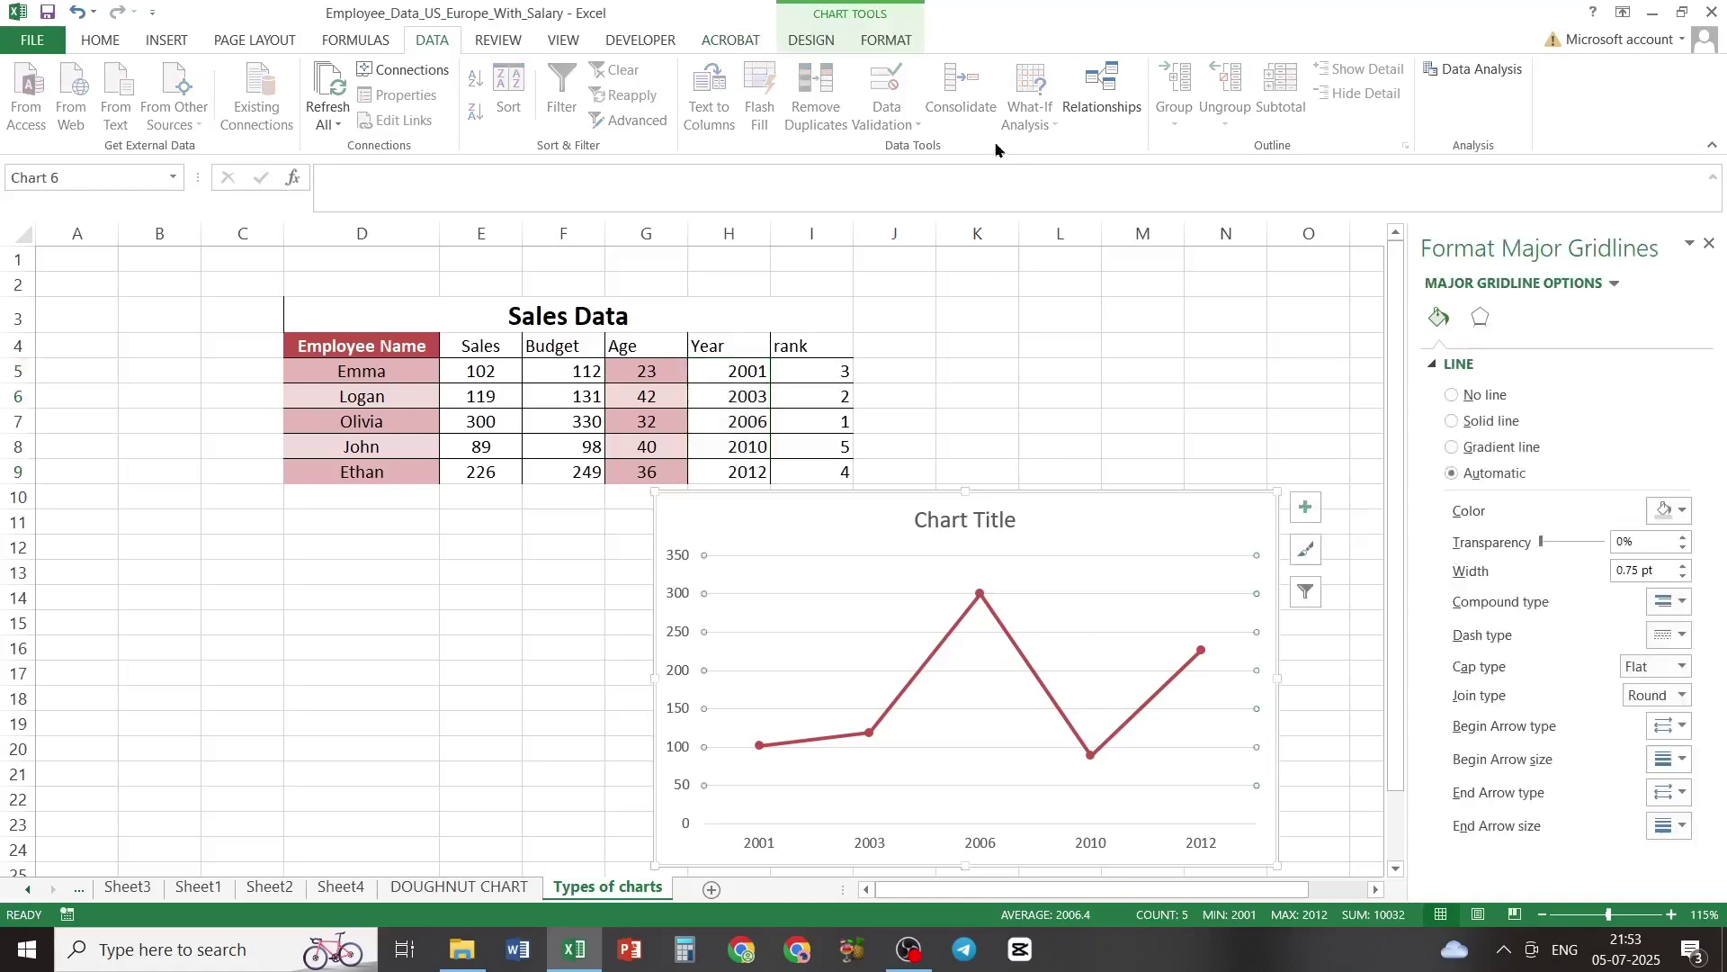
left_click(814, 39)
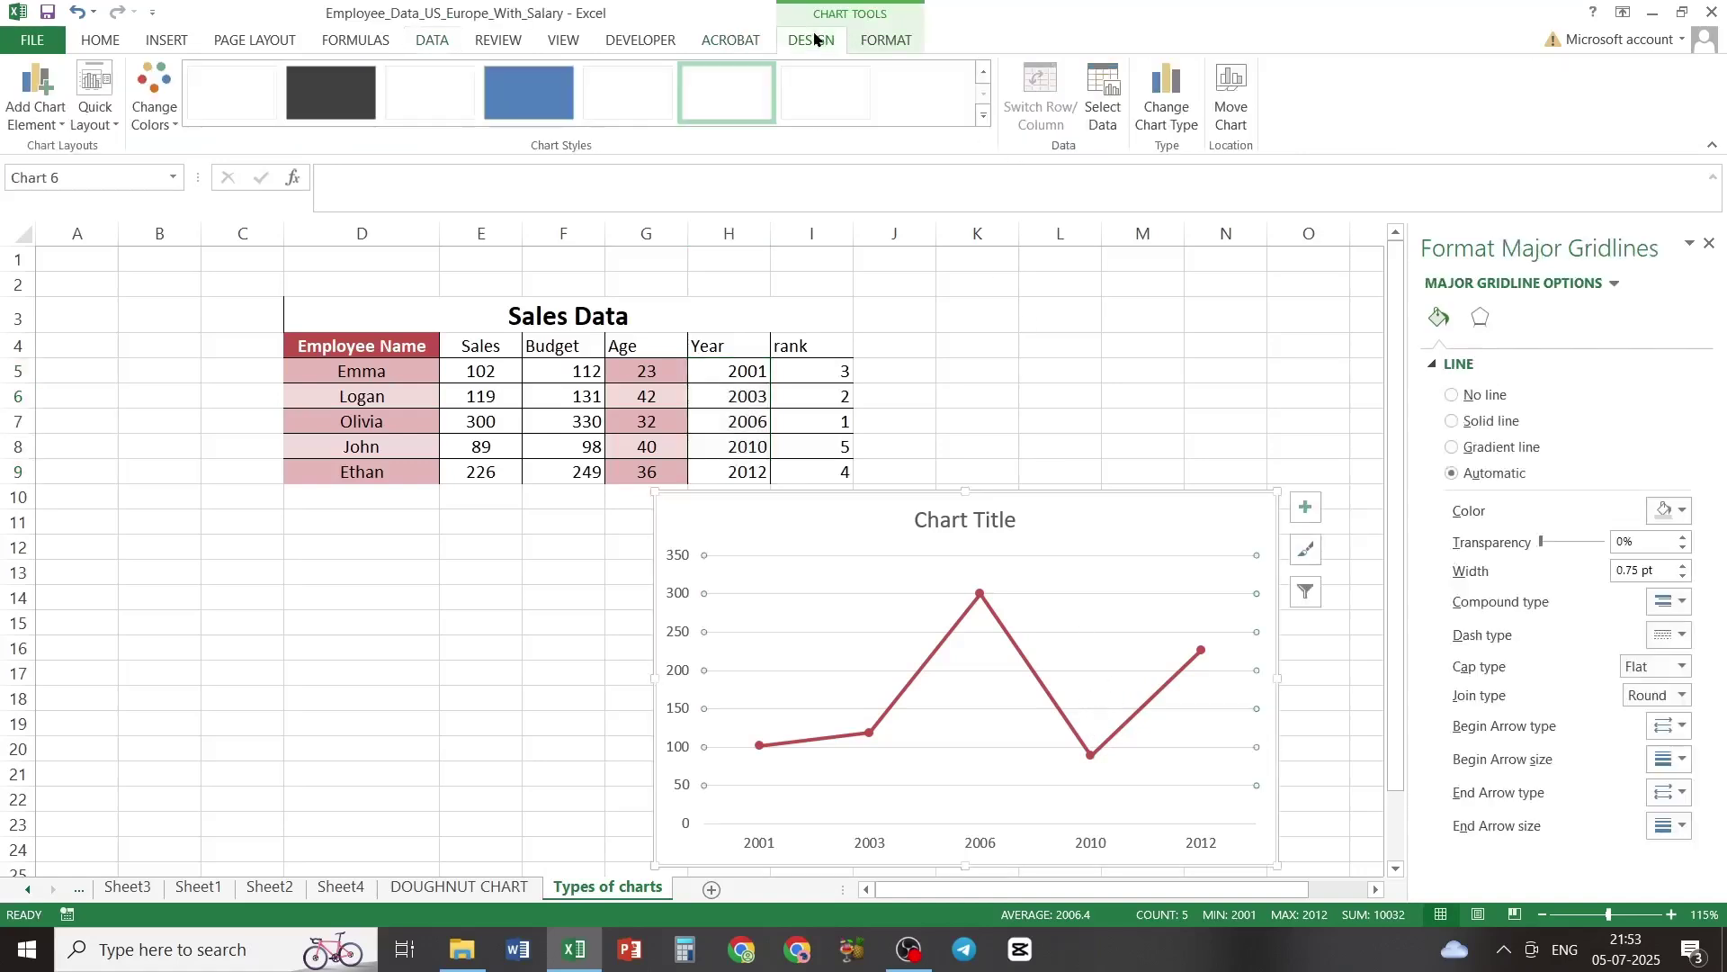
left_click(50, 101)
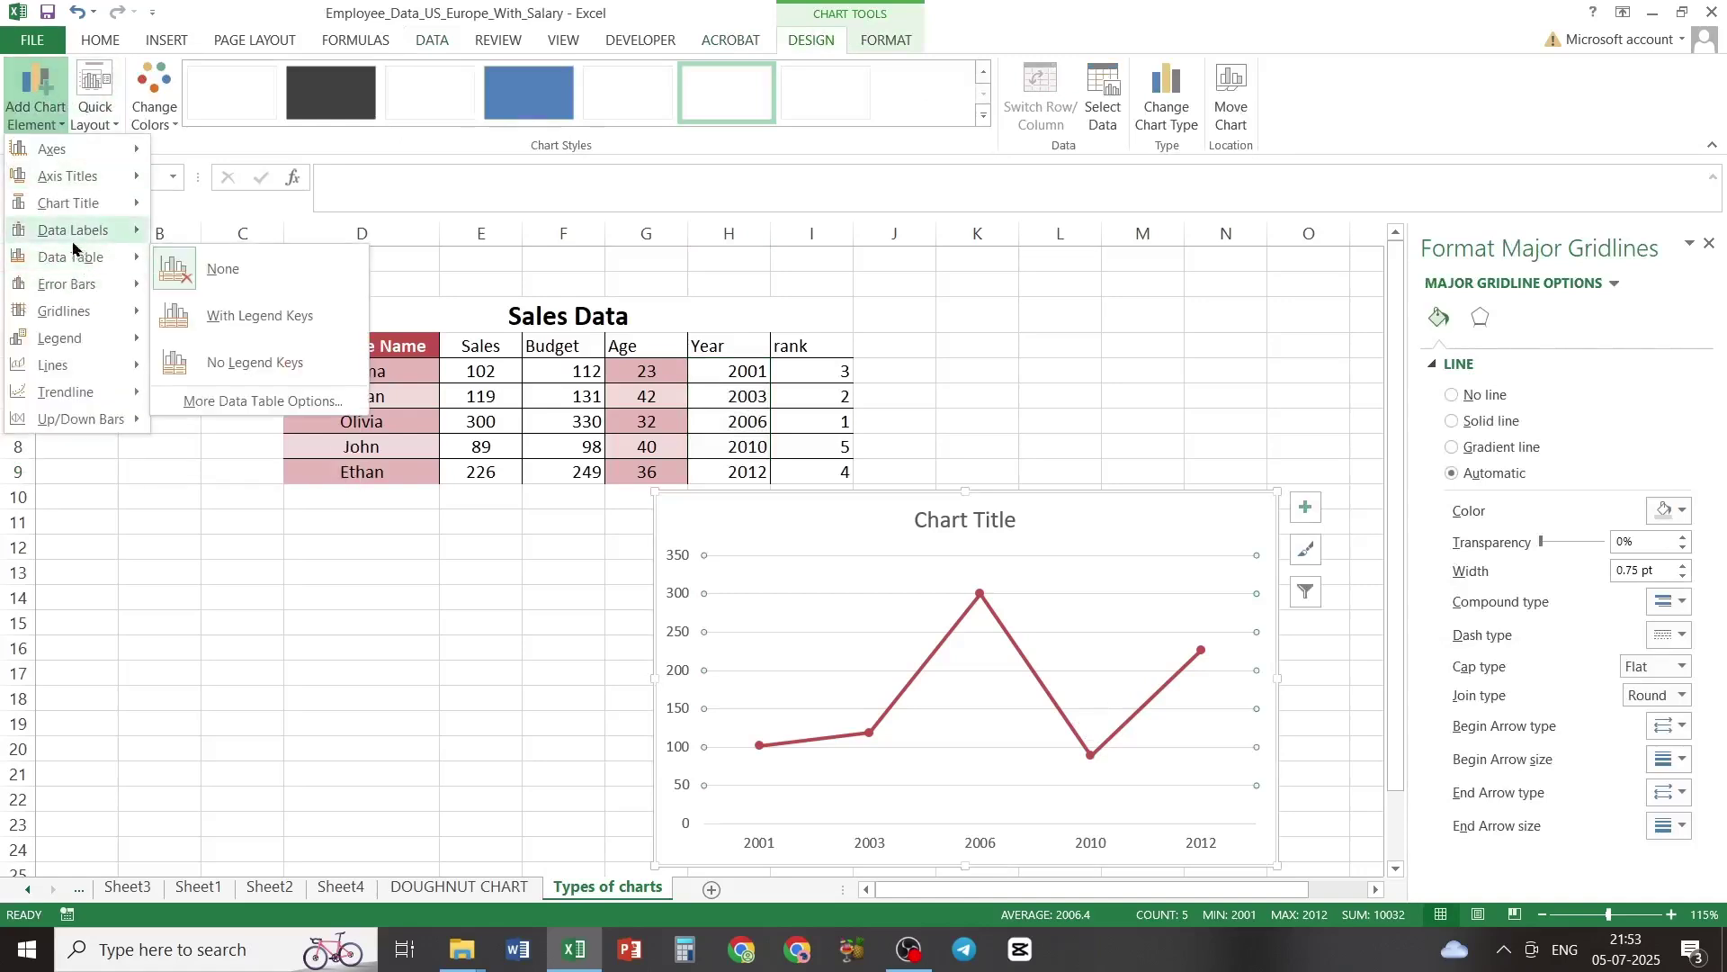
mouse_move(69, 243)
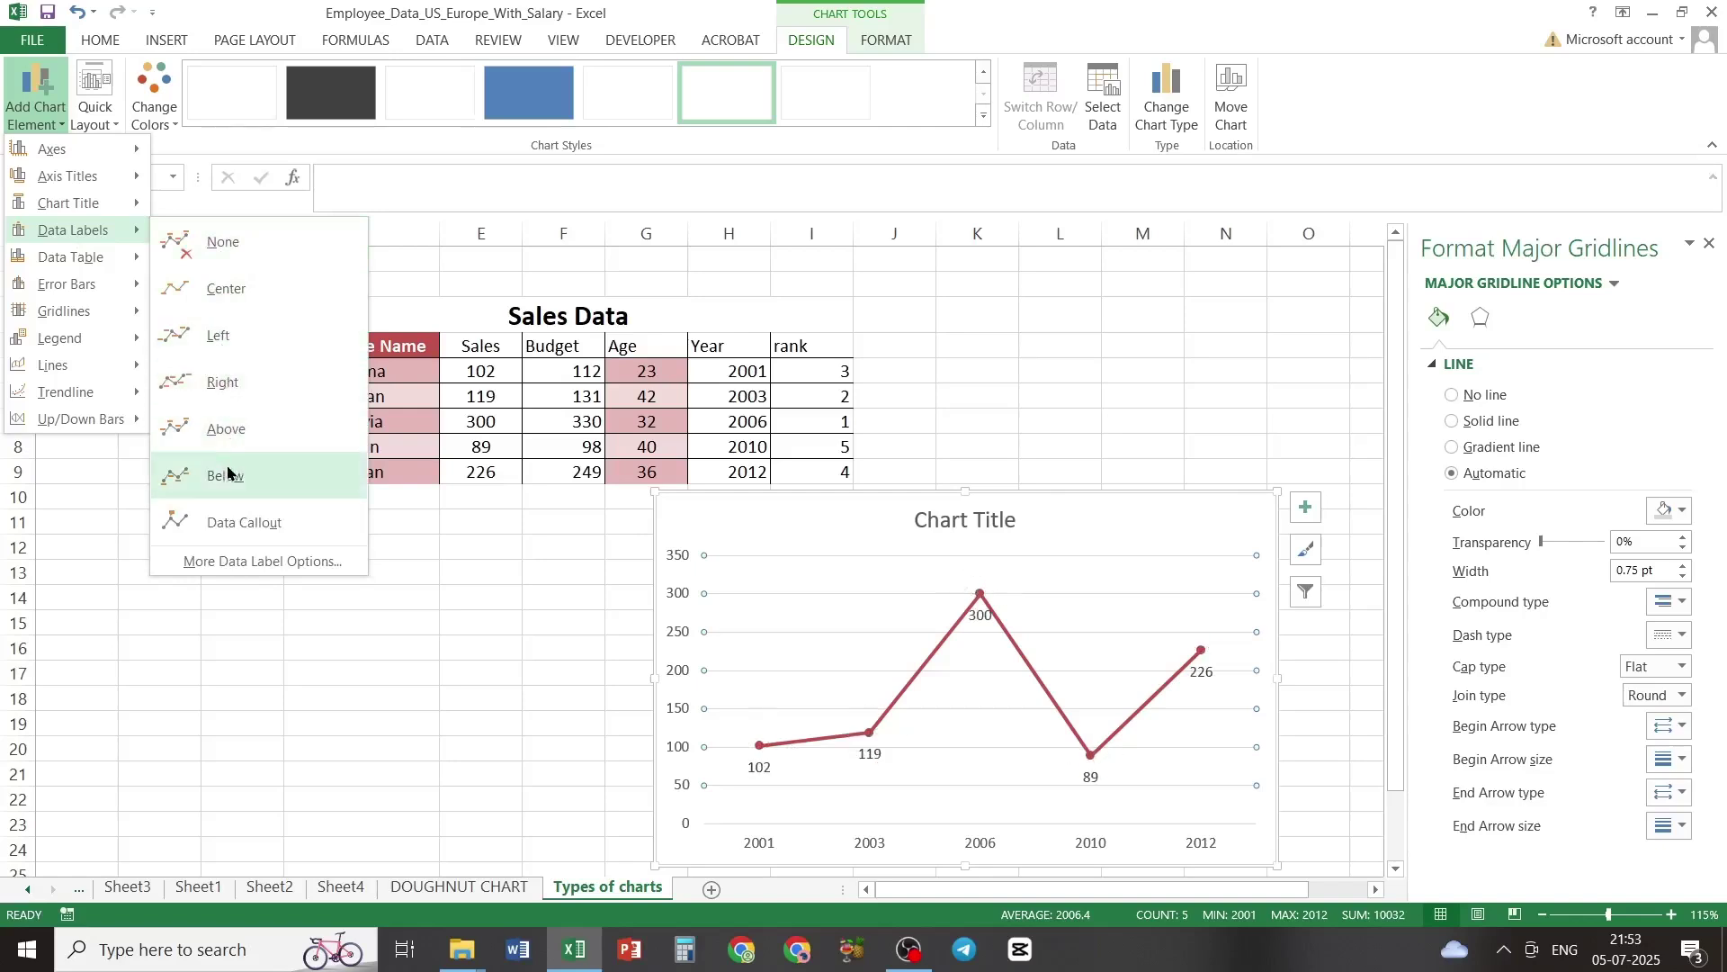
left_click(230, 293)
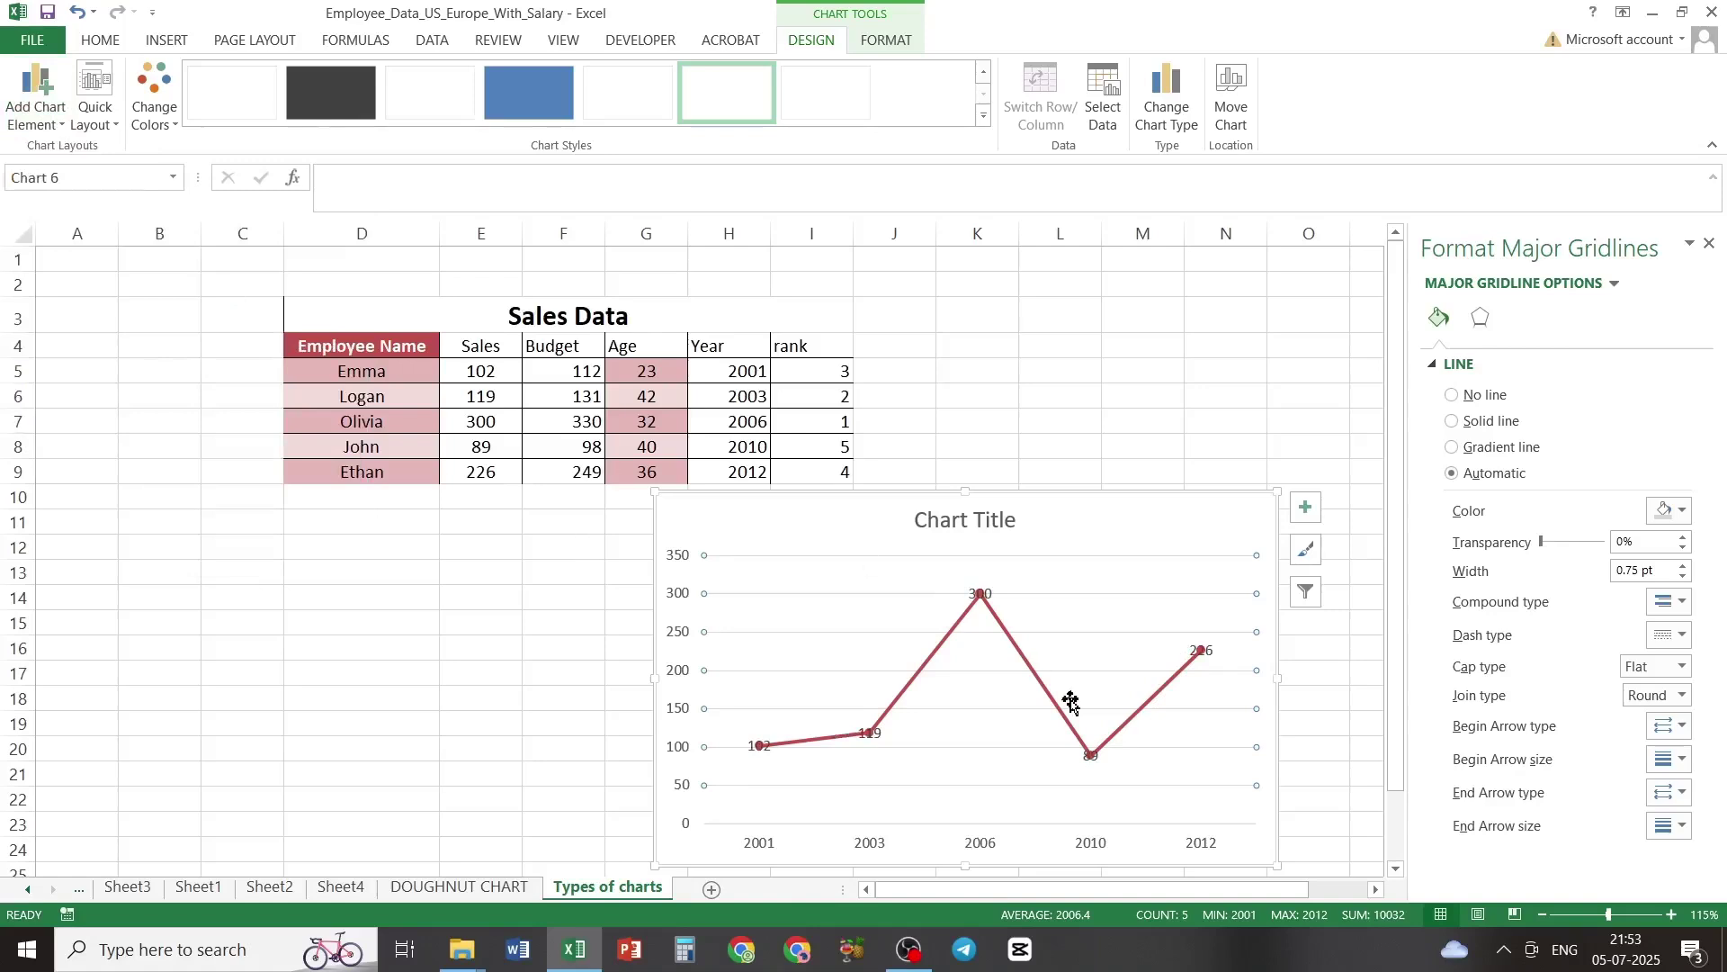
Step: Change the line chart's data labels to the round flowchart connector shape and fill them with standard yellow
left_click(1090, 754)
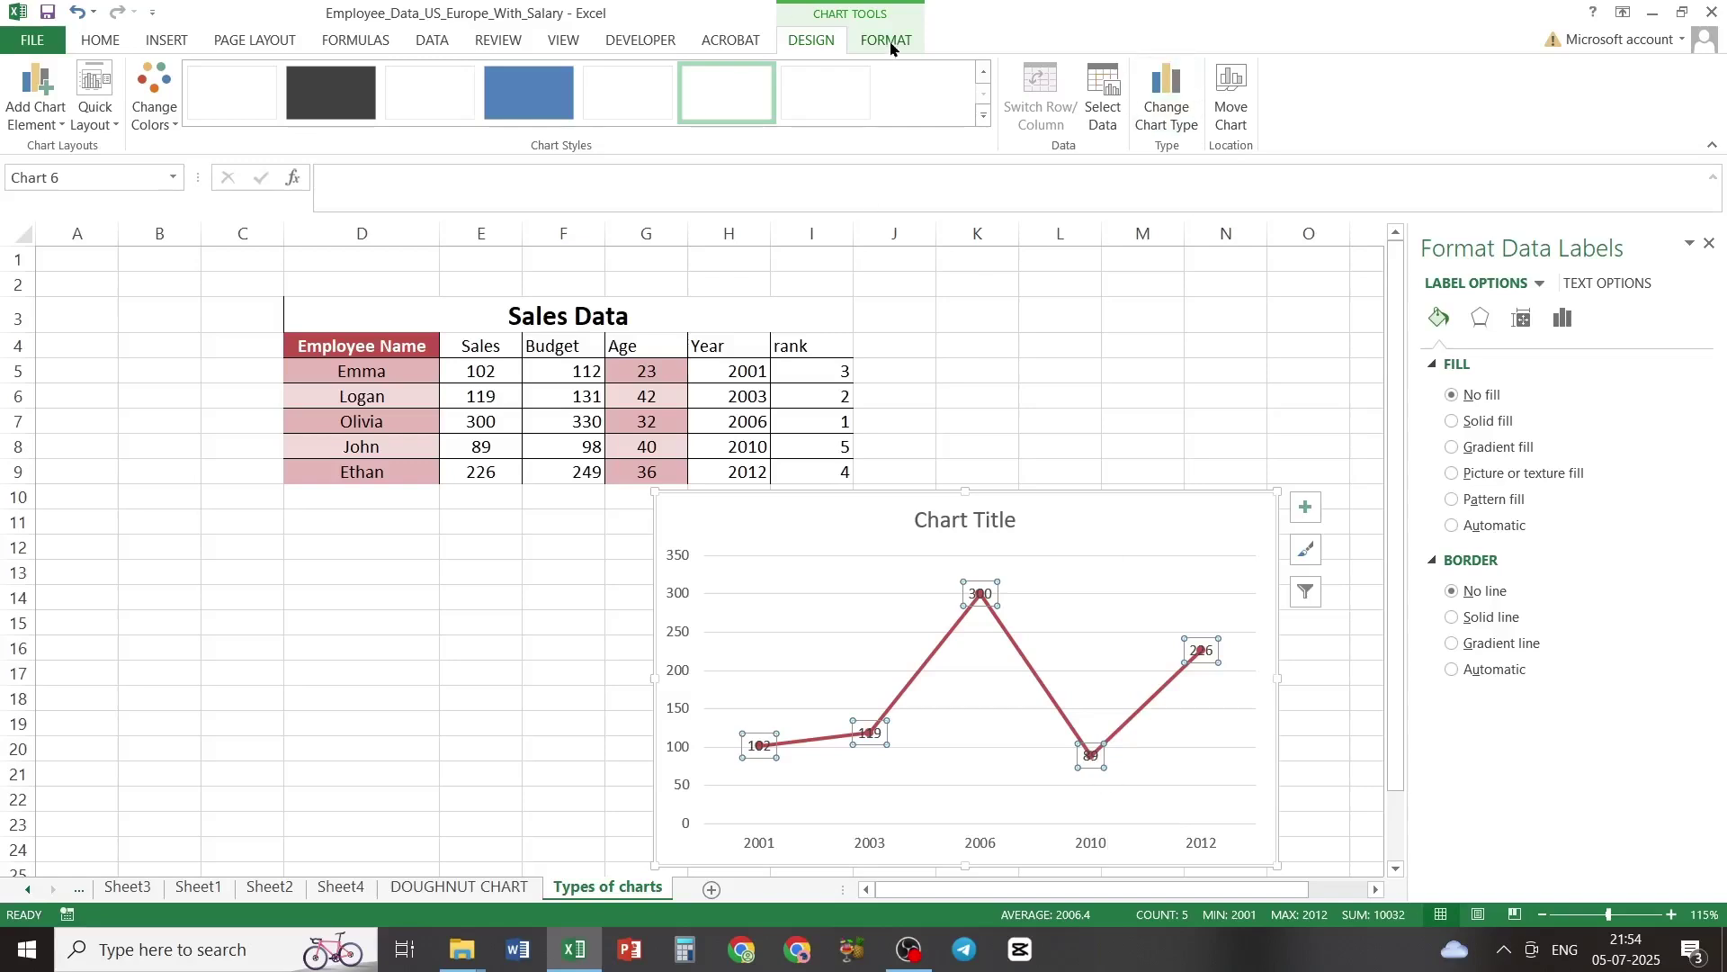
left_click(889, 42)
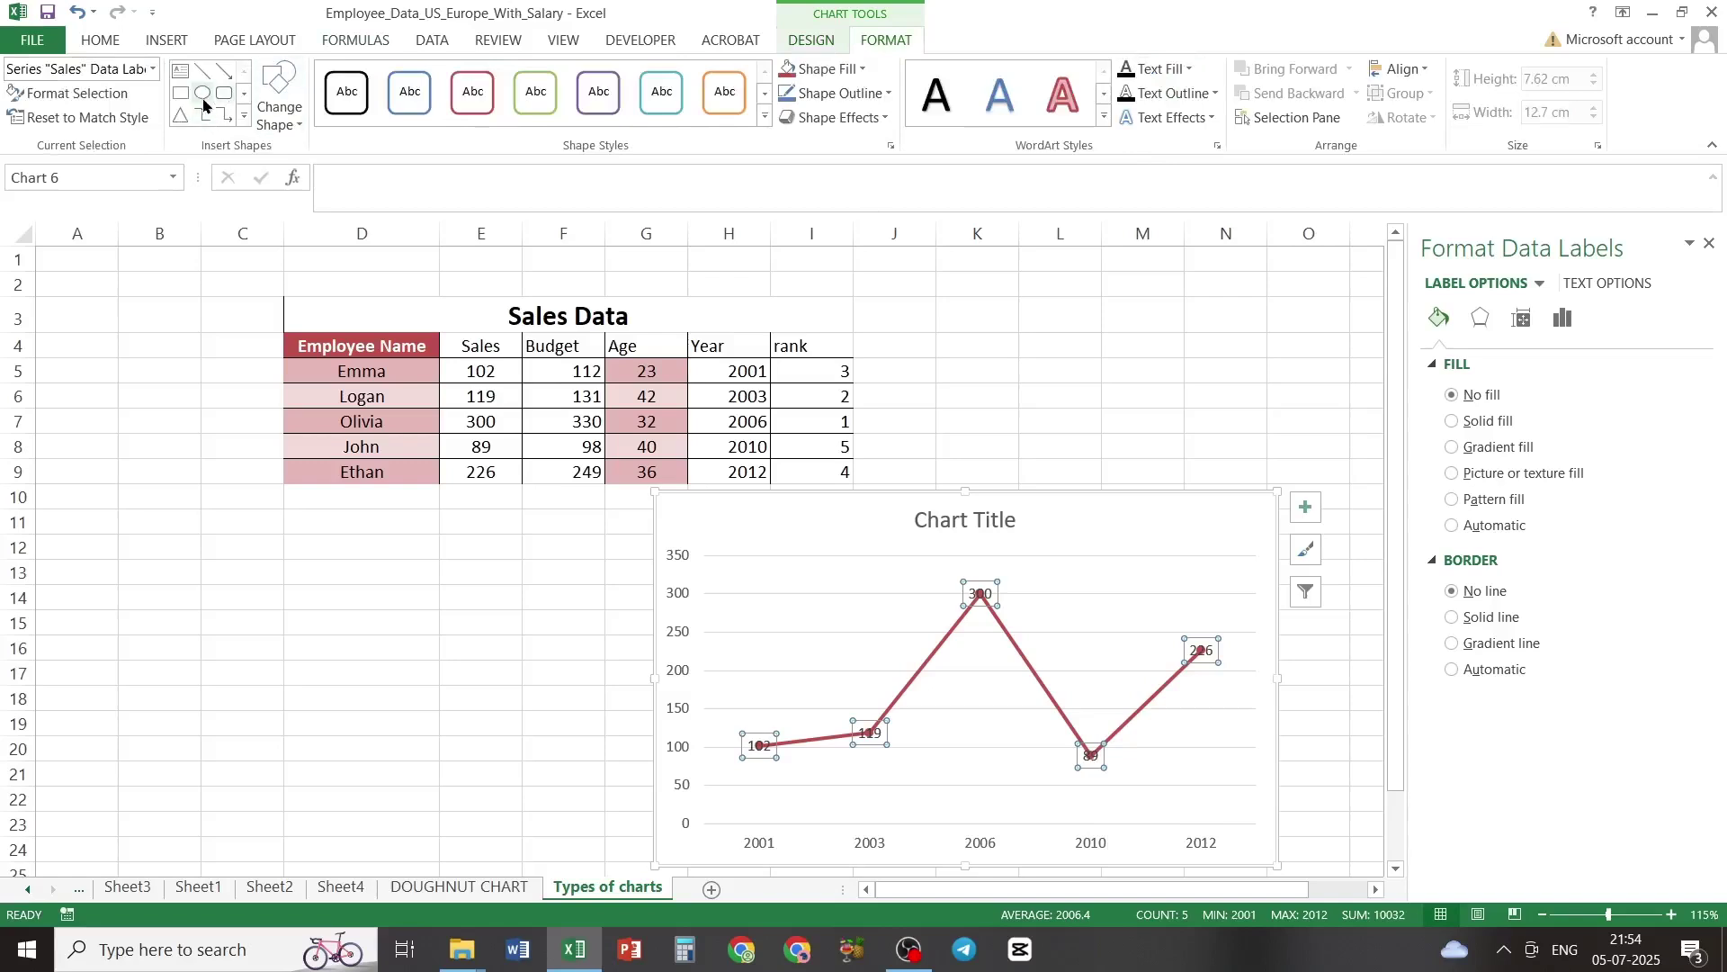
left_click(201, 95)
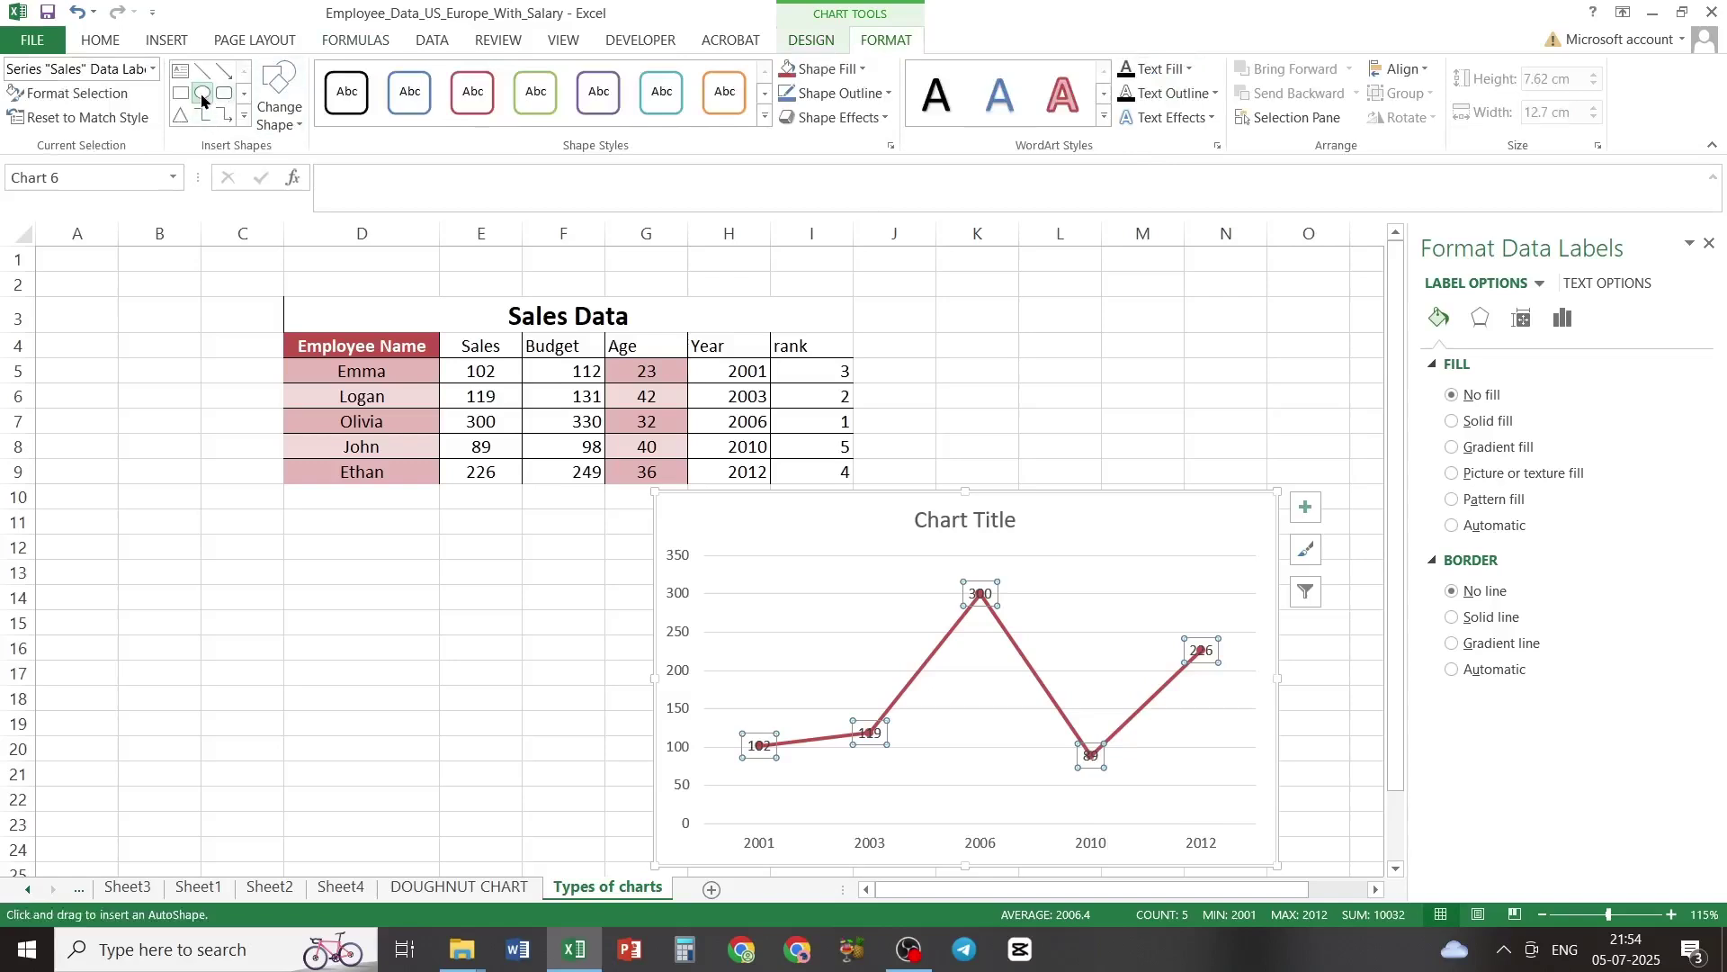
left_click(289, 127)
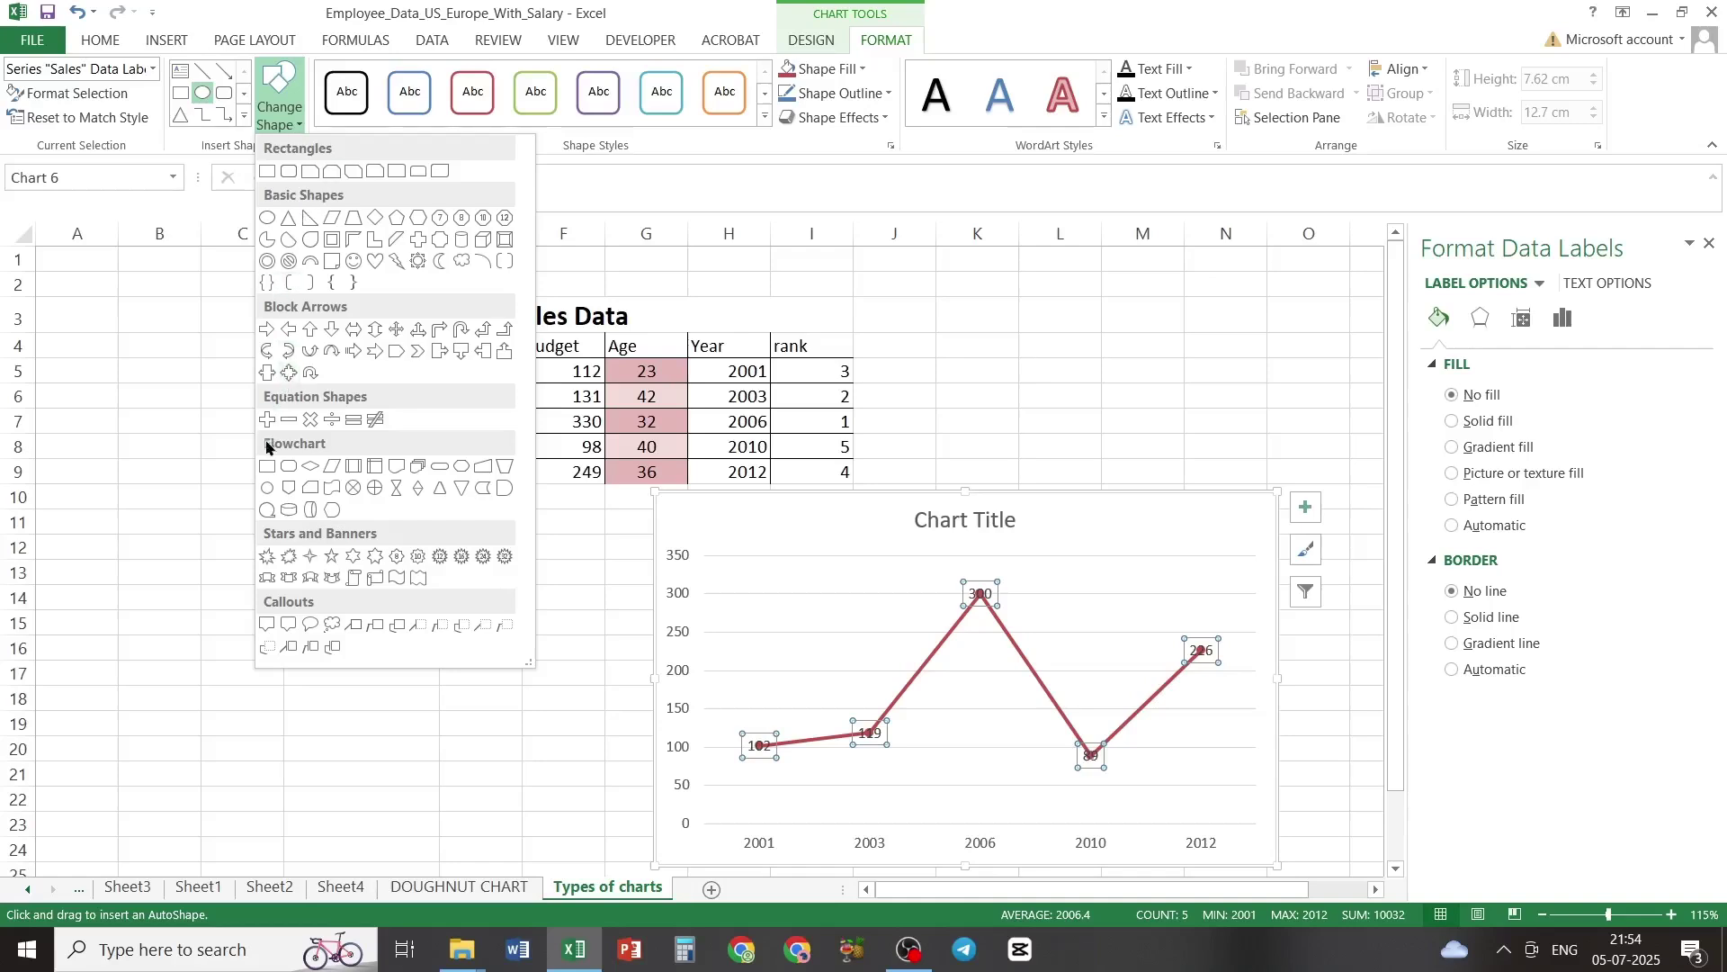
left_click(267, 488)
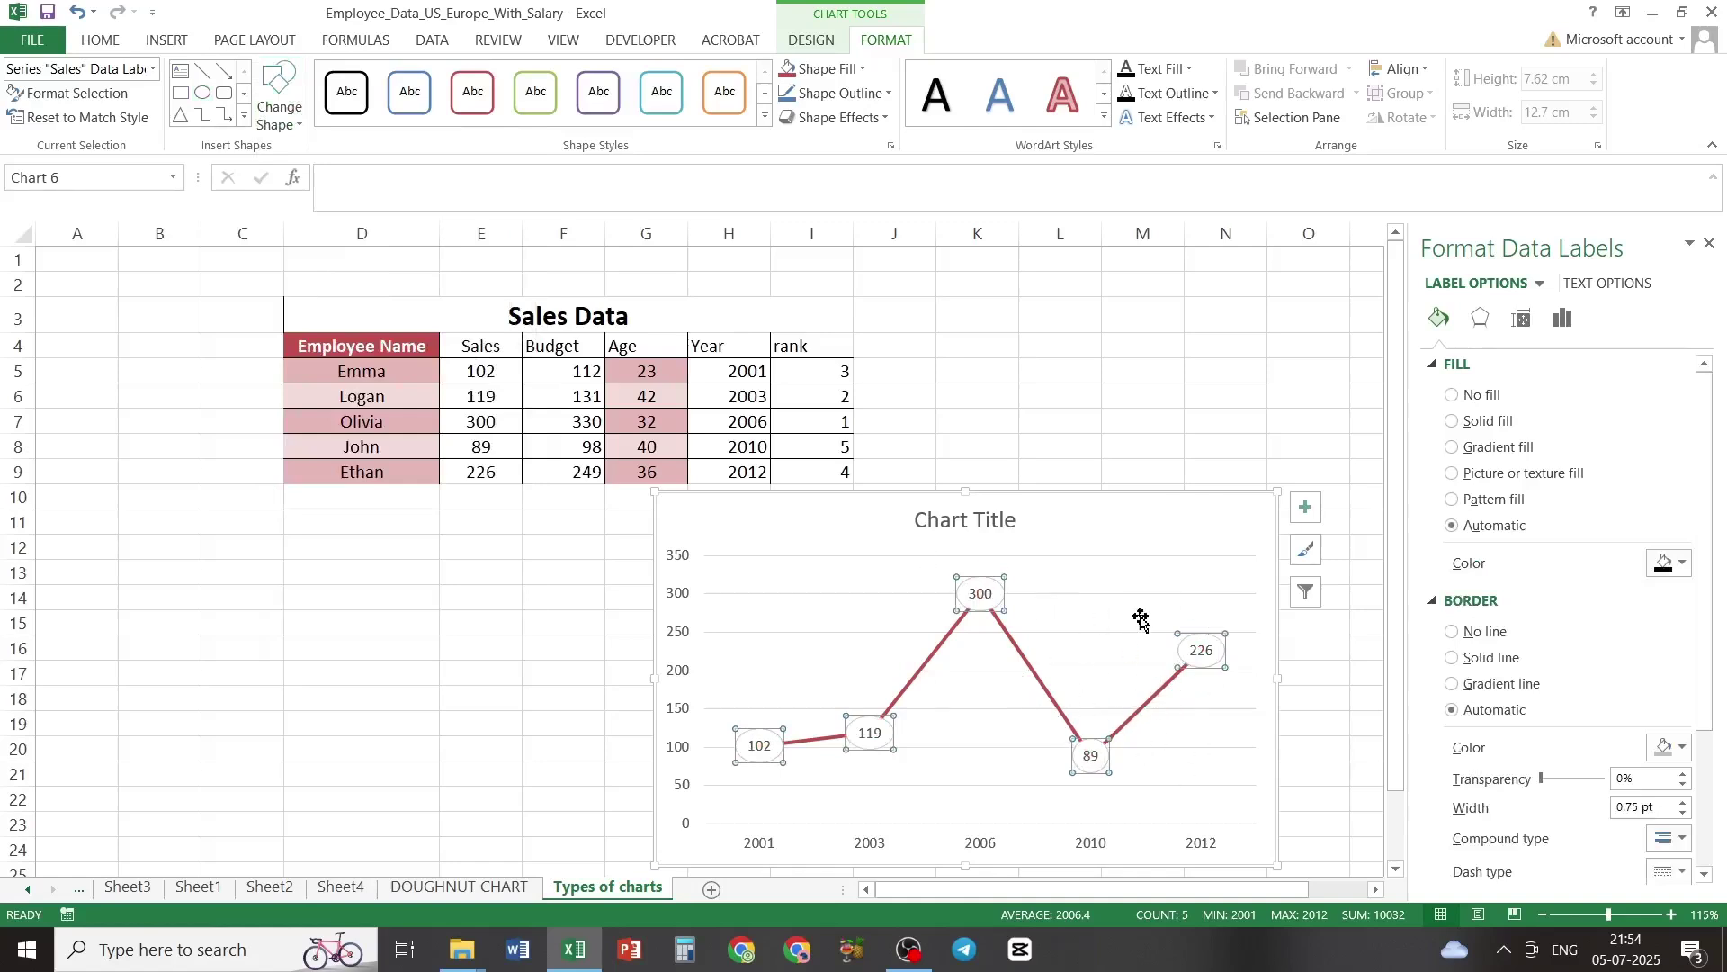
left_click(1683, 565)
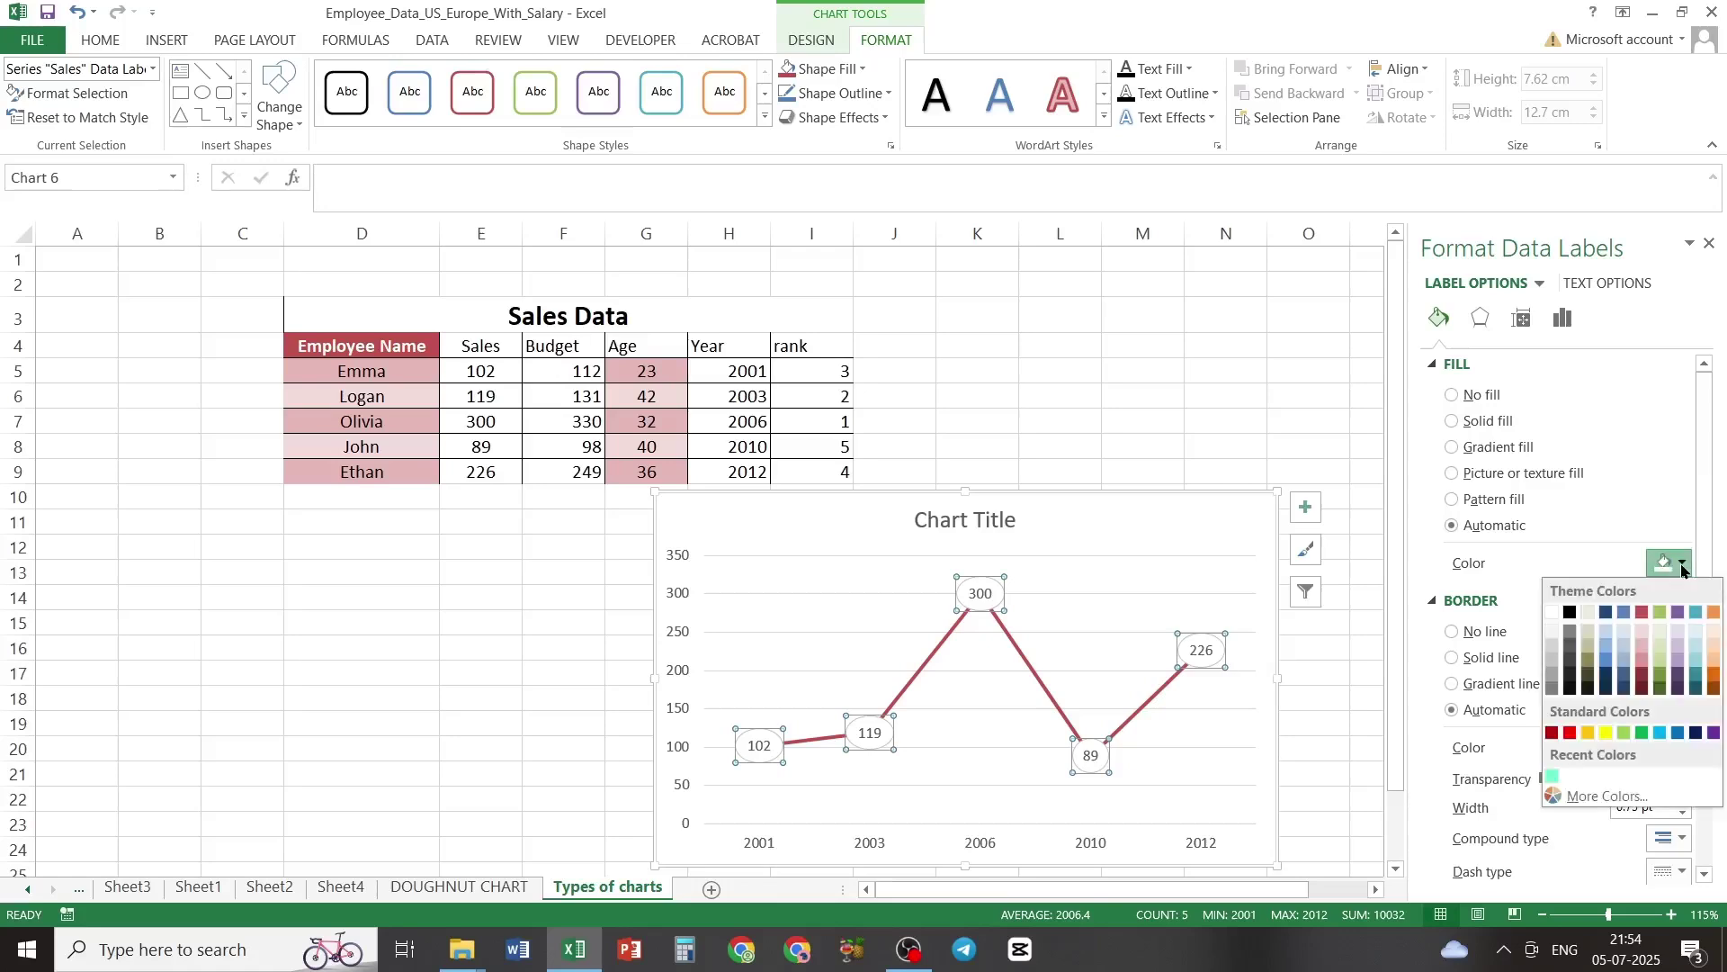
left_click(1607, 733)
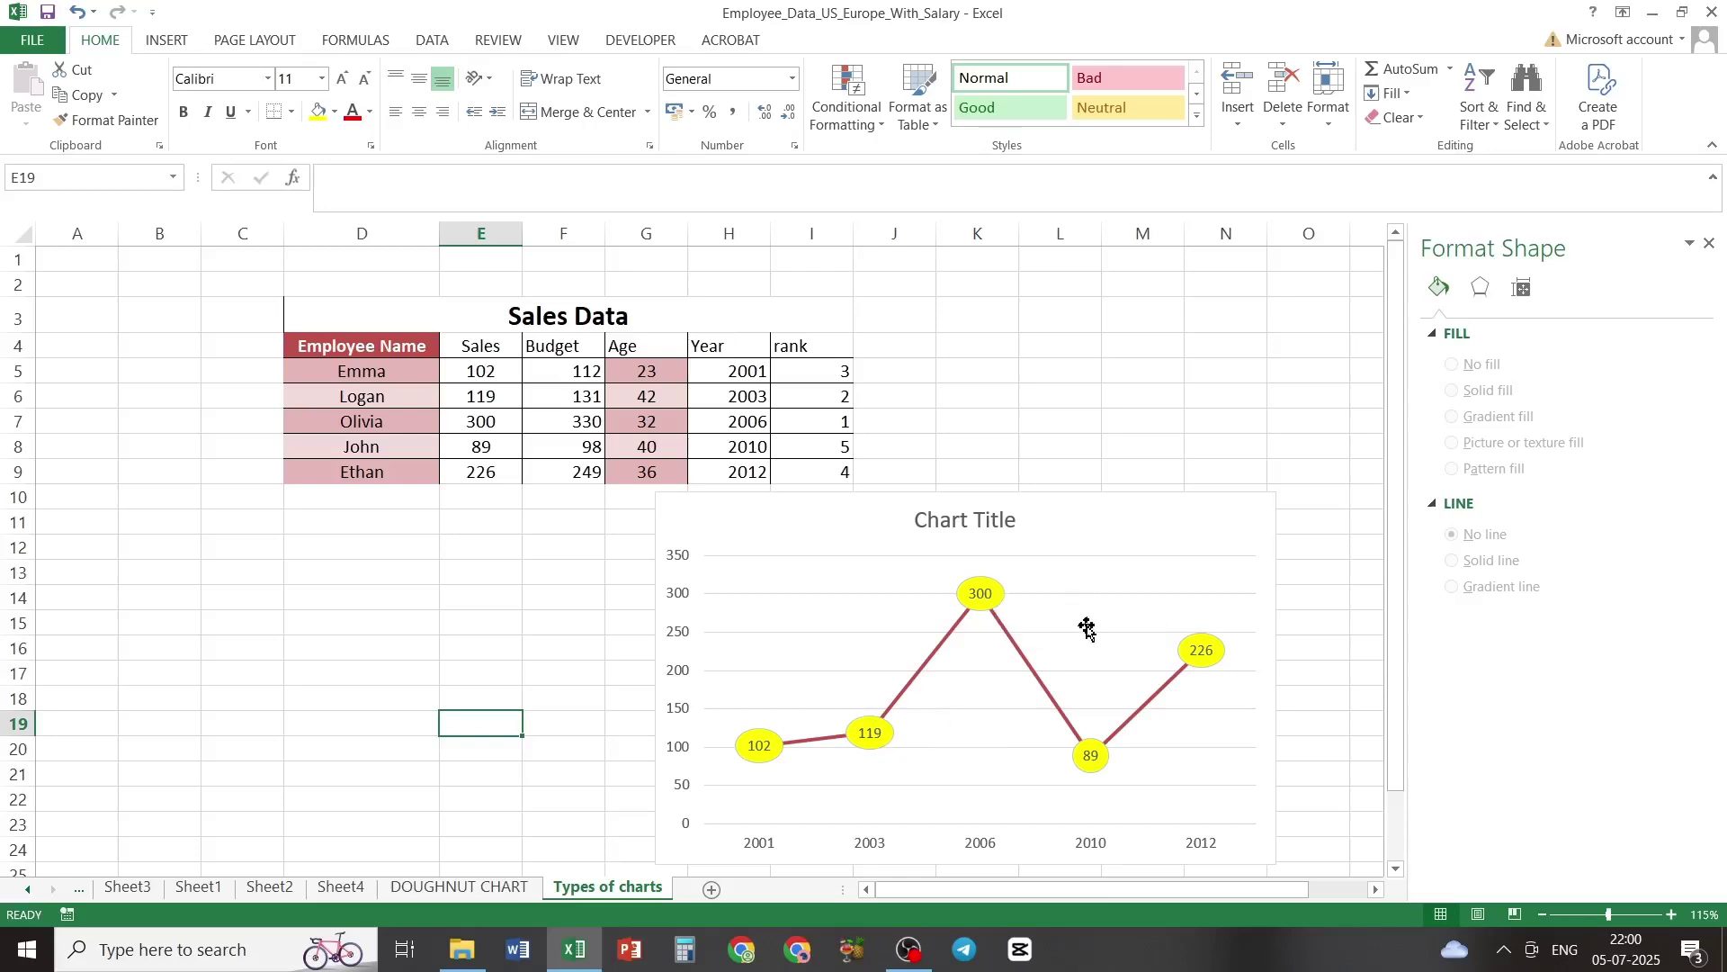
Step: Select the "Sales" series of the line chart and set its line color to dark orange
left_click(1113, 552)
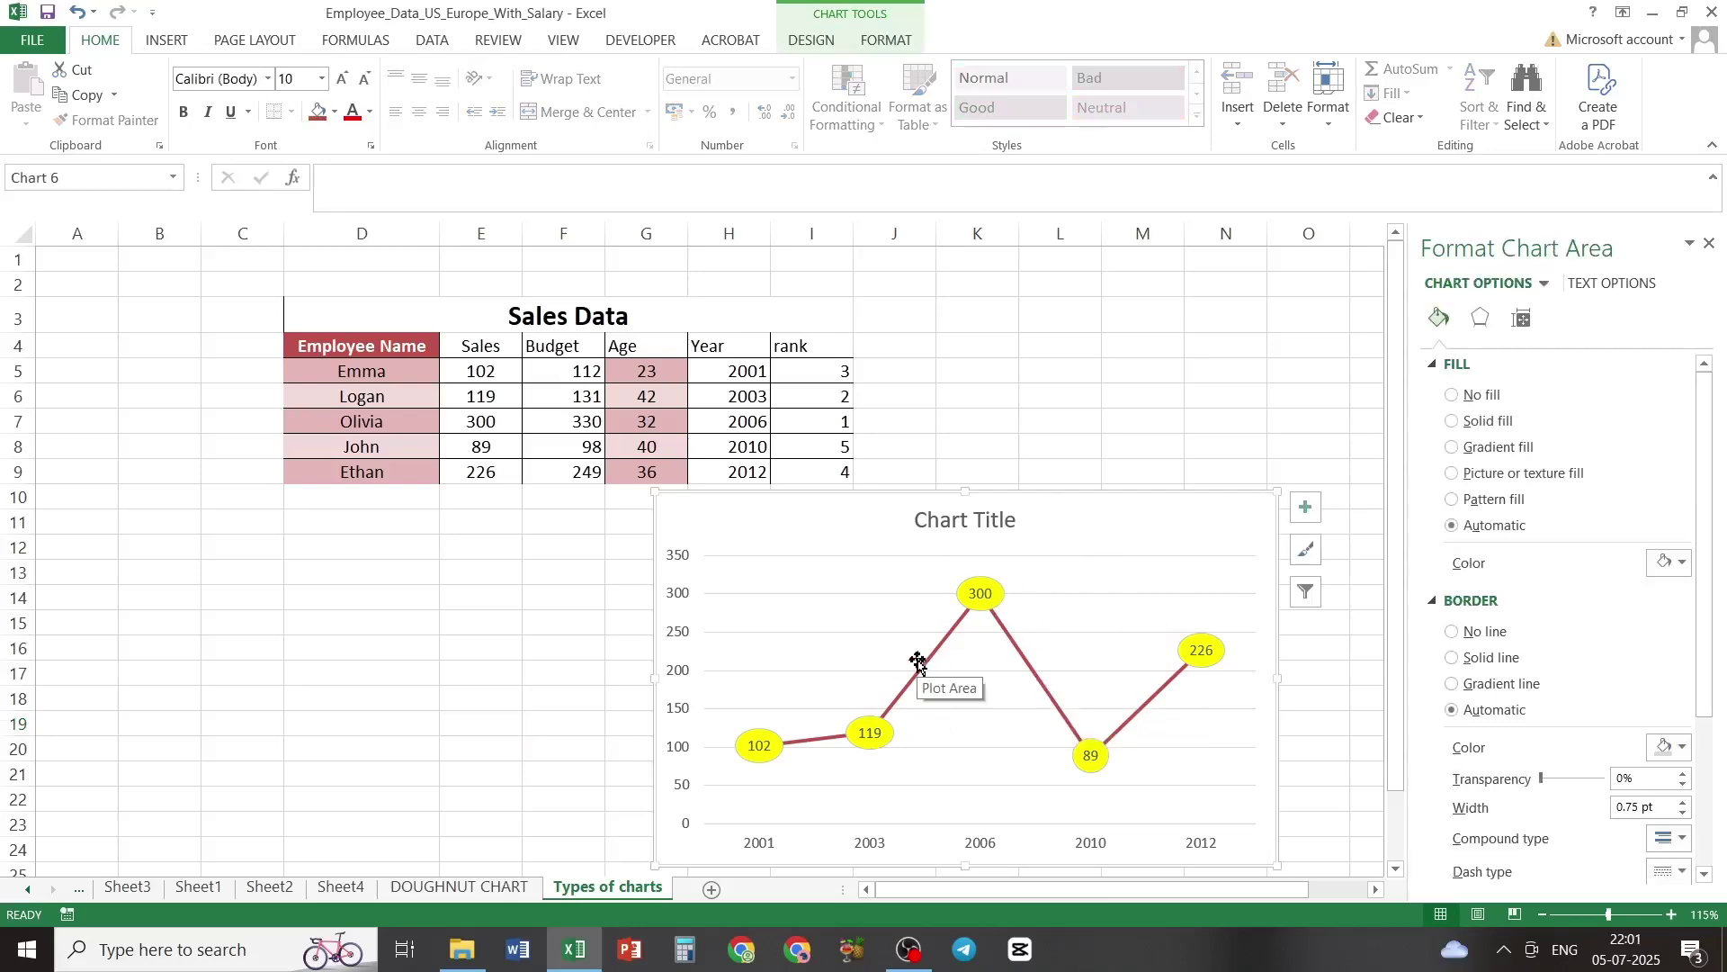
left_click(1546, 285)
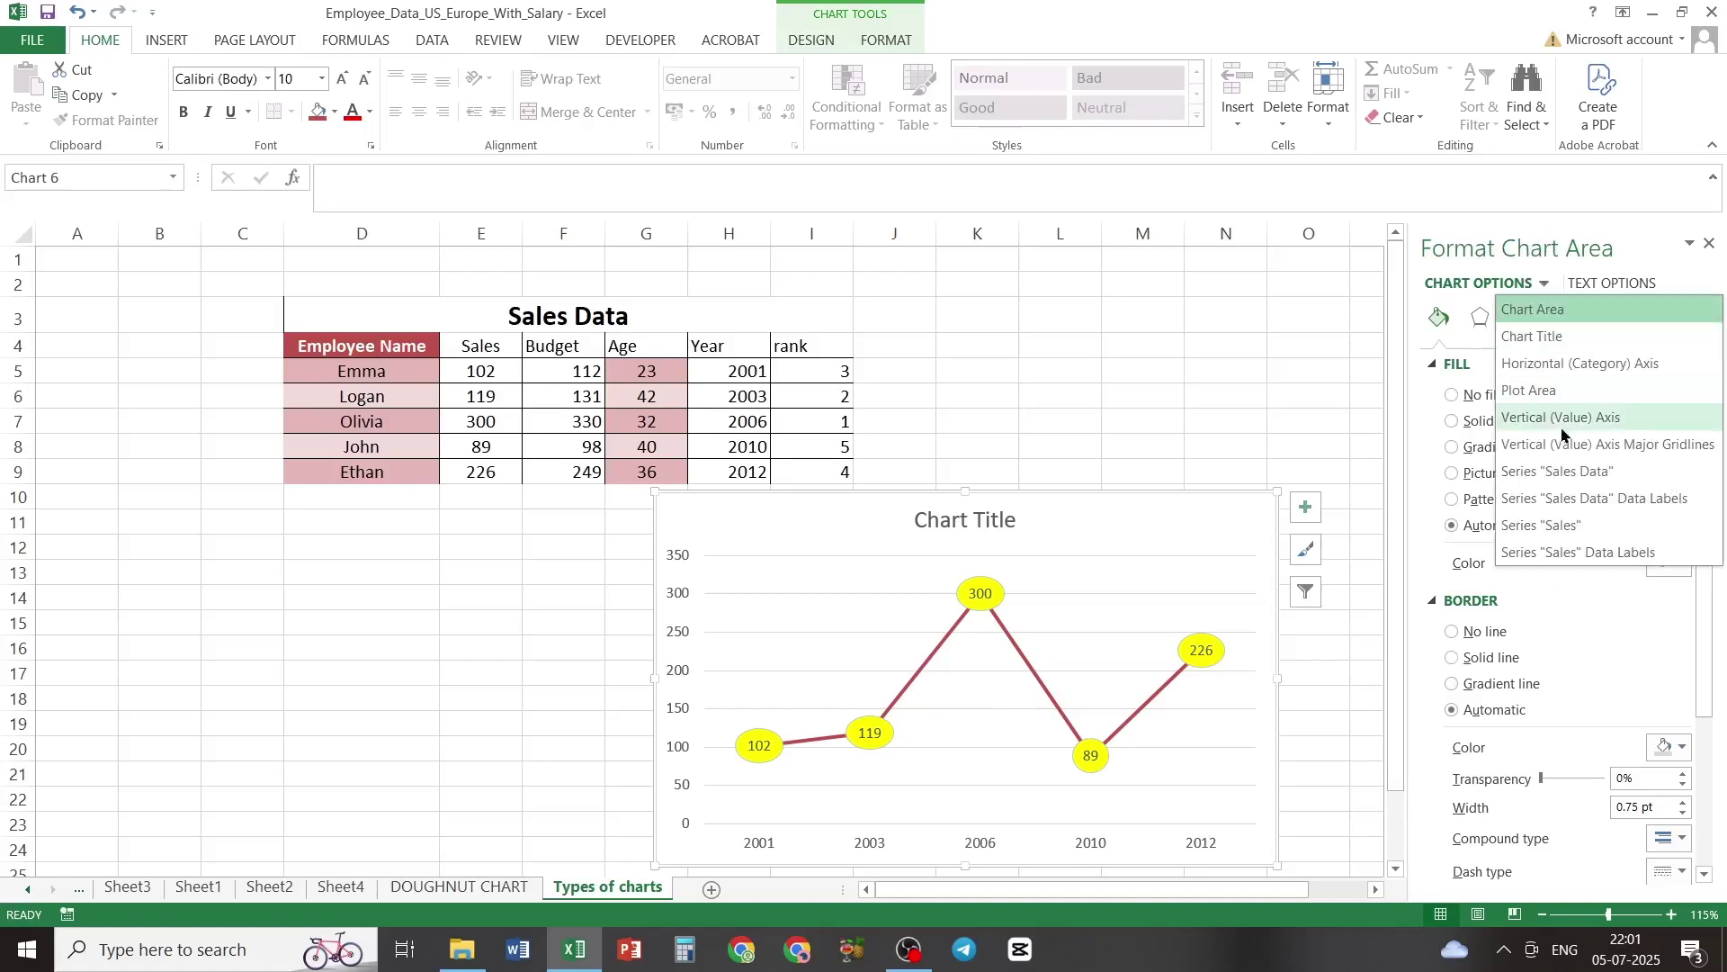
left_click(1567, 531)
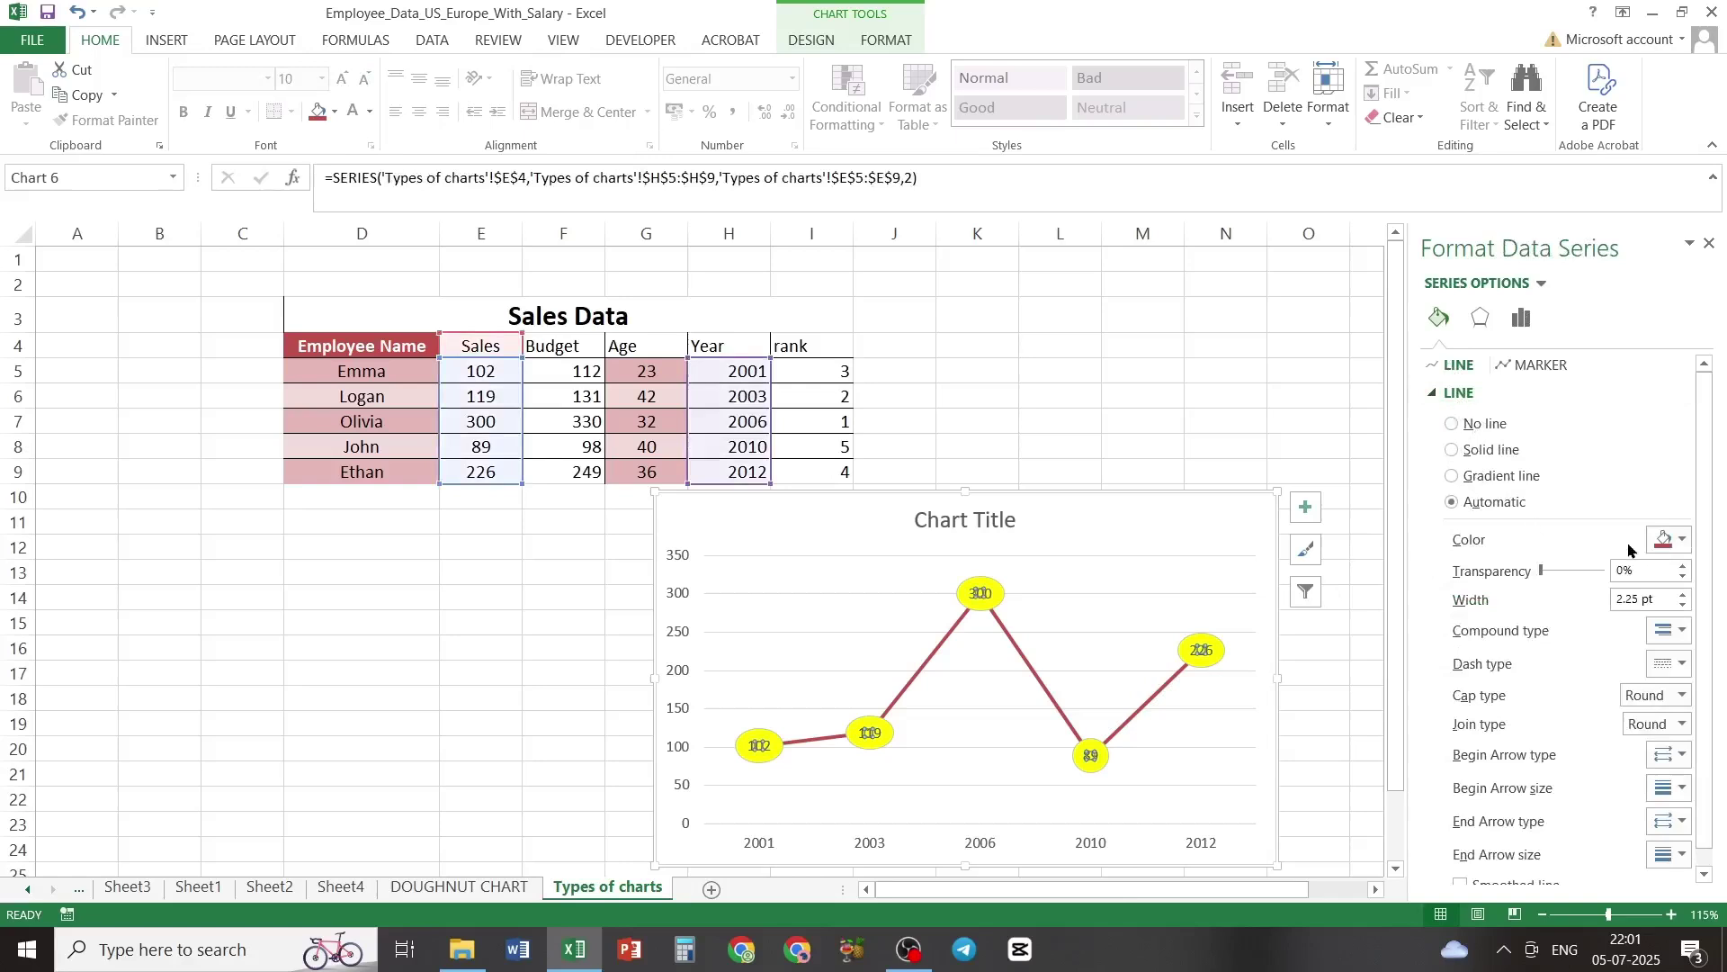
left_click(1681, 541)
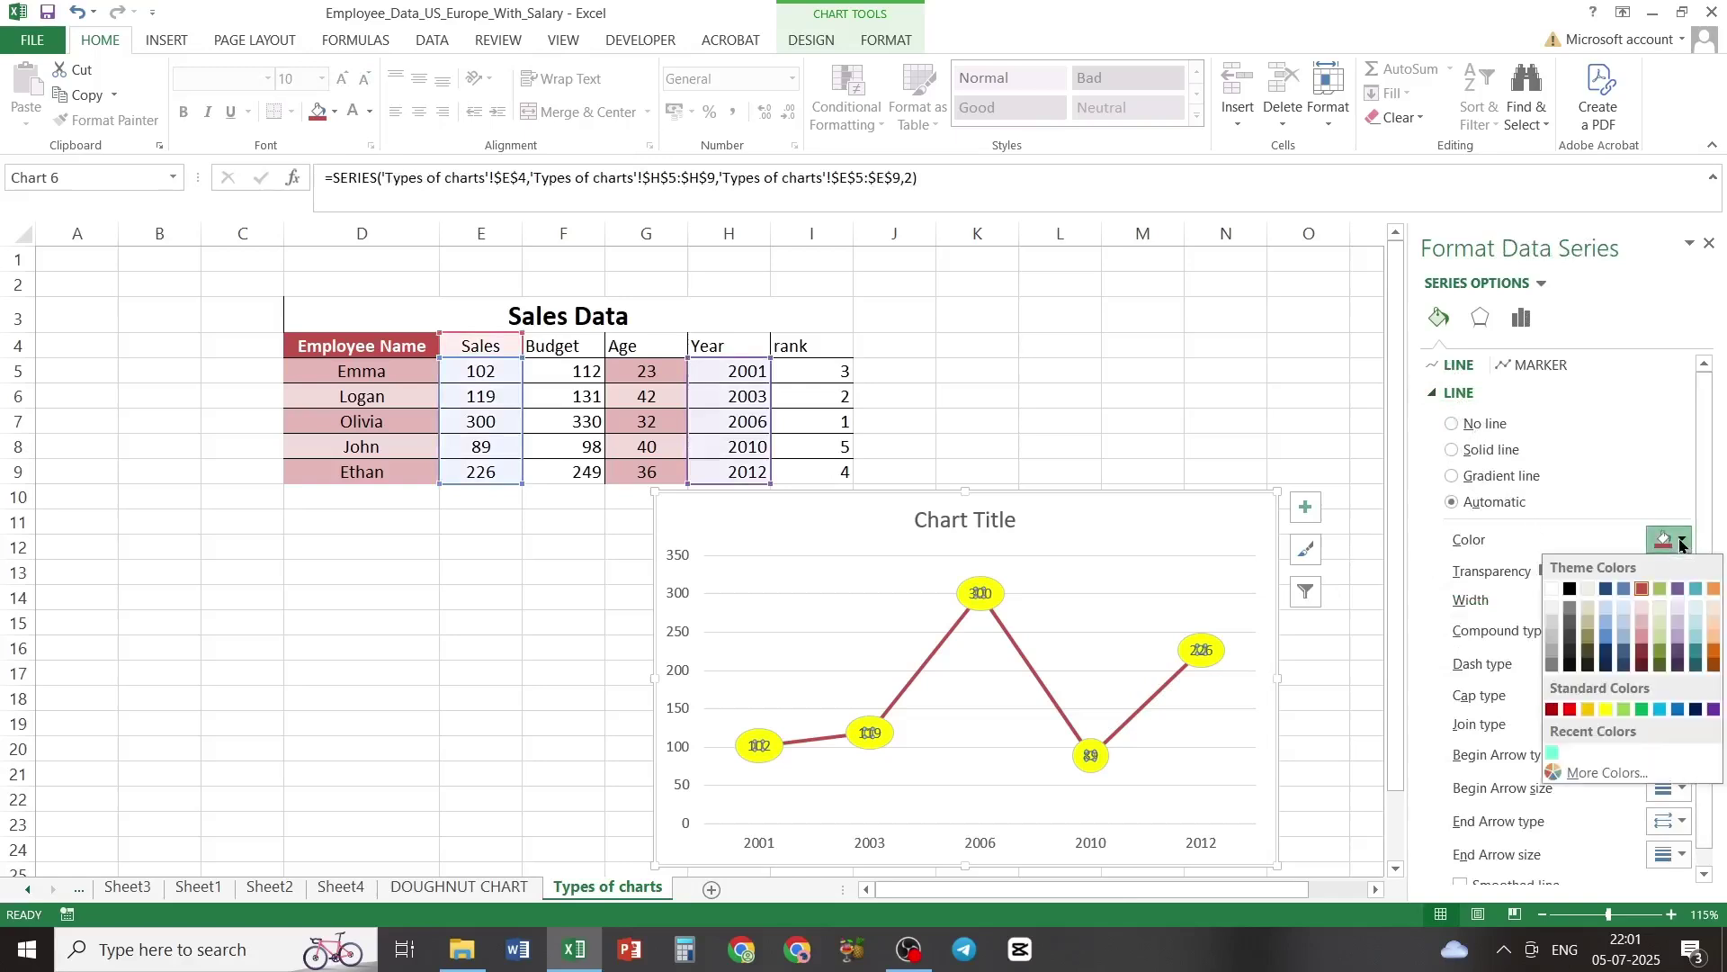
left_click(1714, 653)
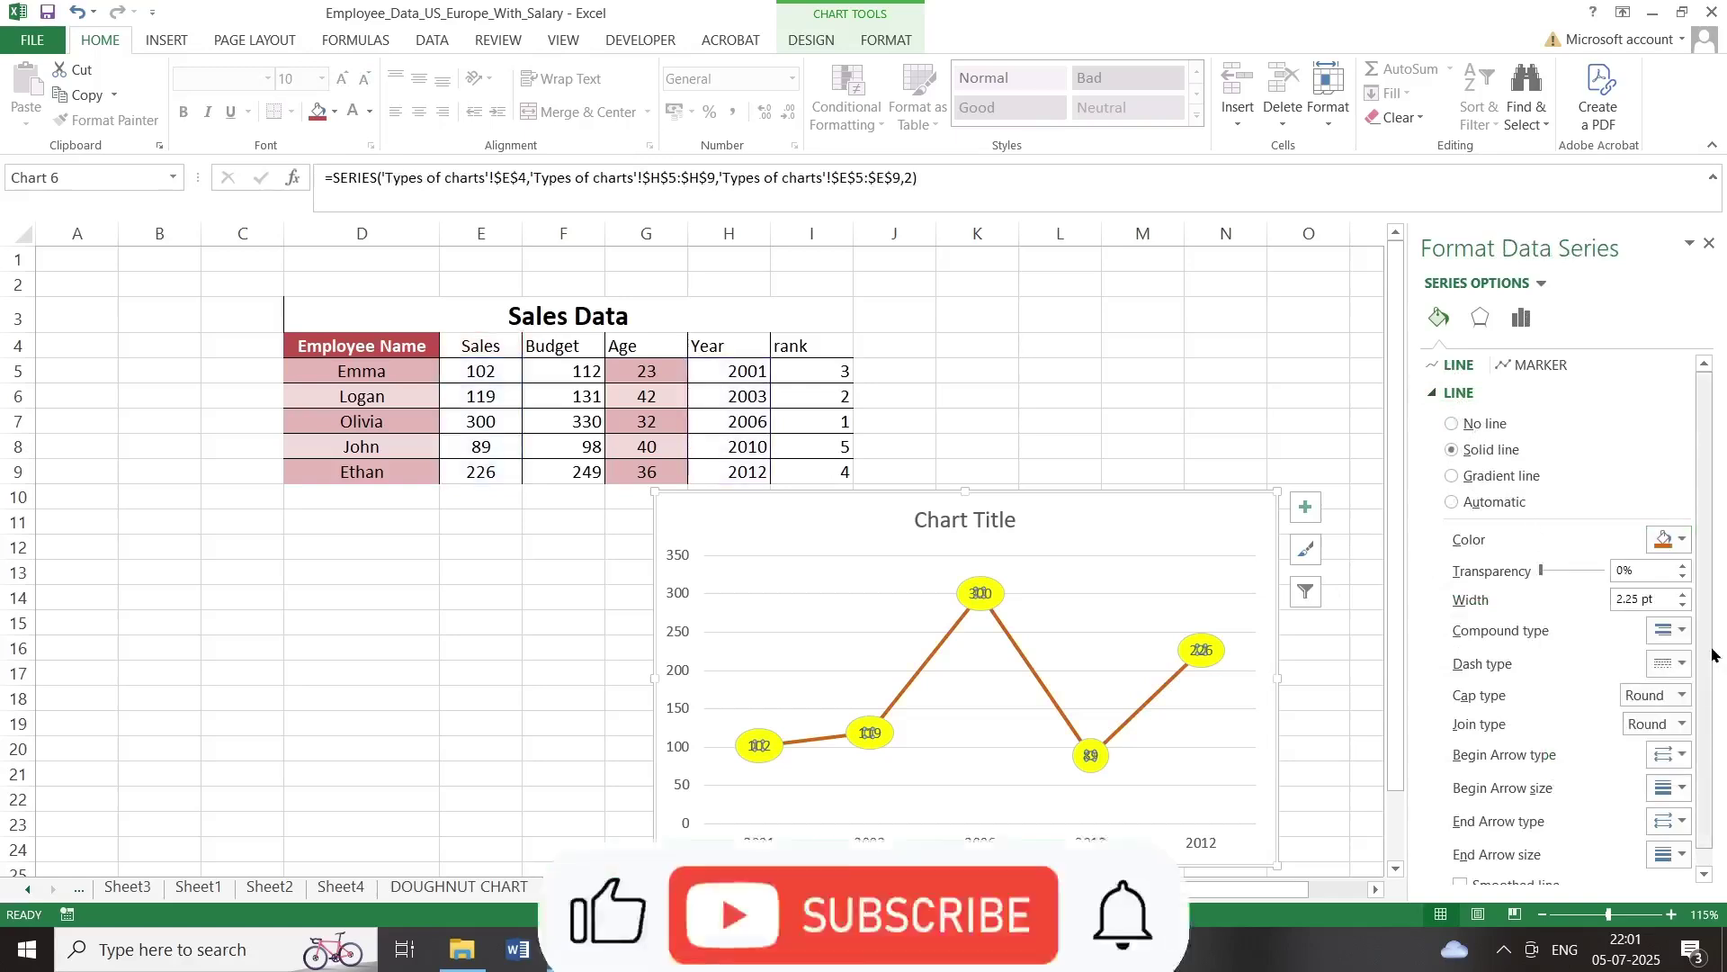
Step: Increase the "Sales" series line width to 4.25 pt
left_click(1685, 594)
left_click(1685, 594)
left_click(1686, 594)
left_click(1686, 594)
left_click(1685, 594)
left_click(1686, 594)
left_click(1686, 593)
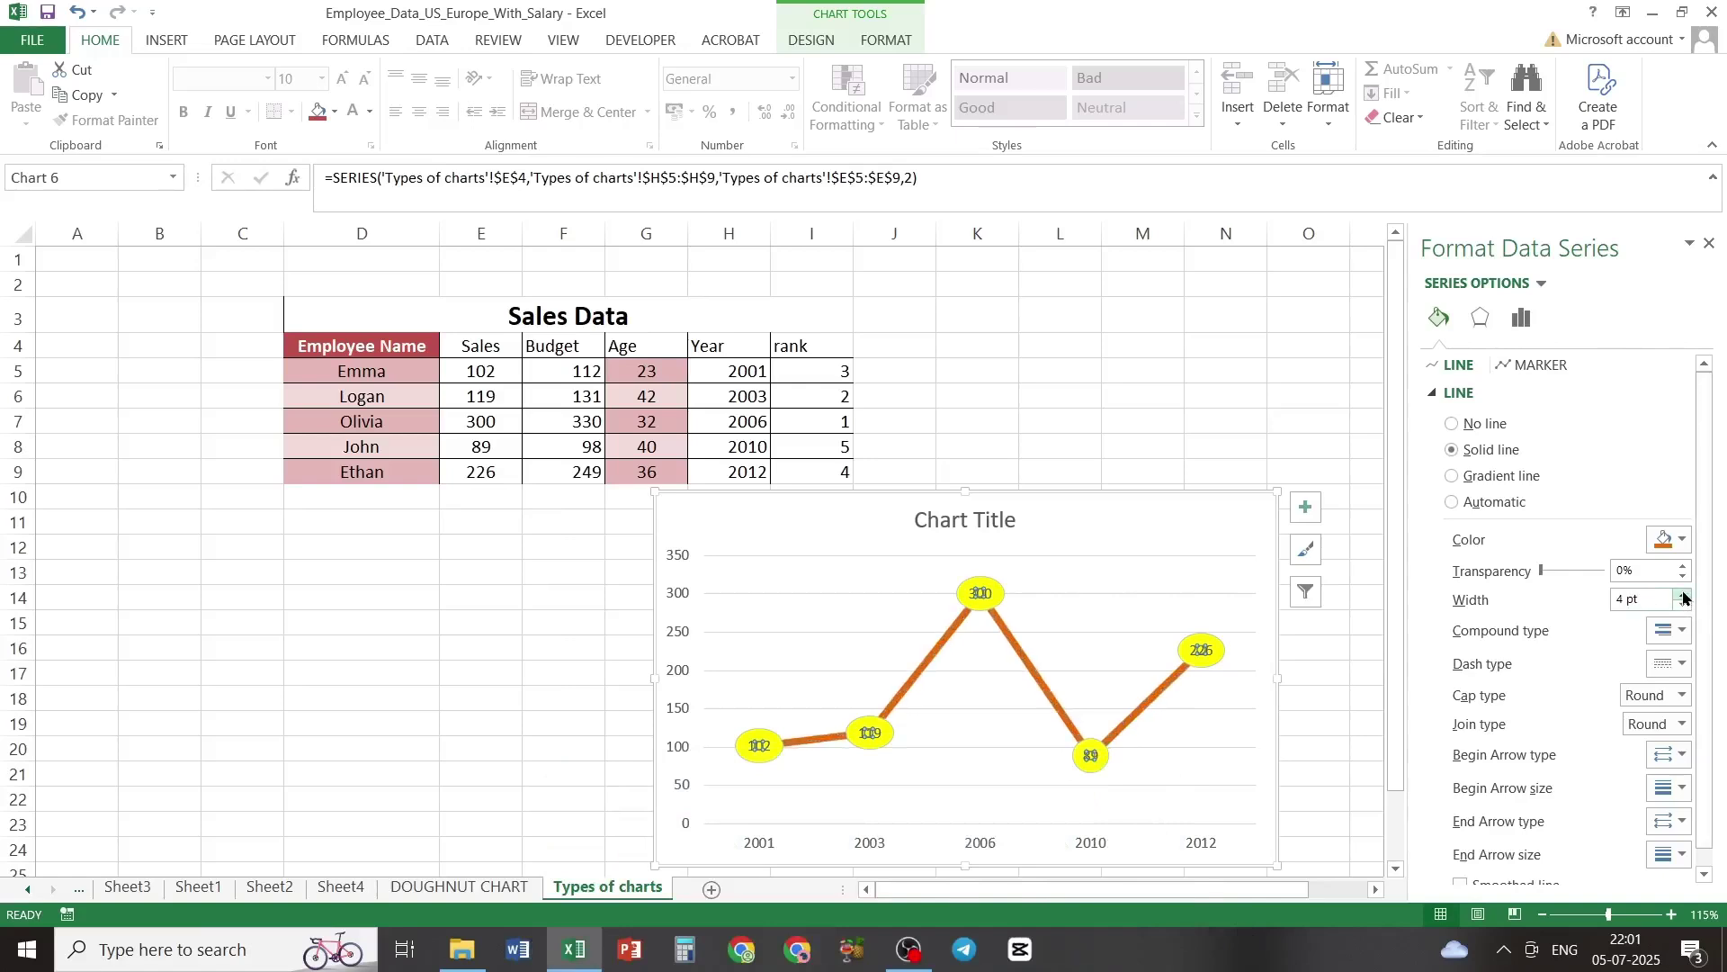
left_click(1685, 593)
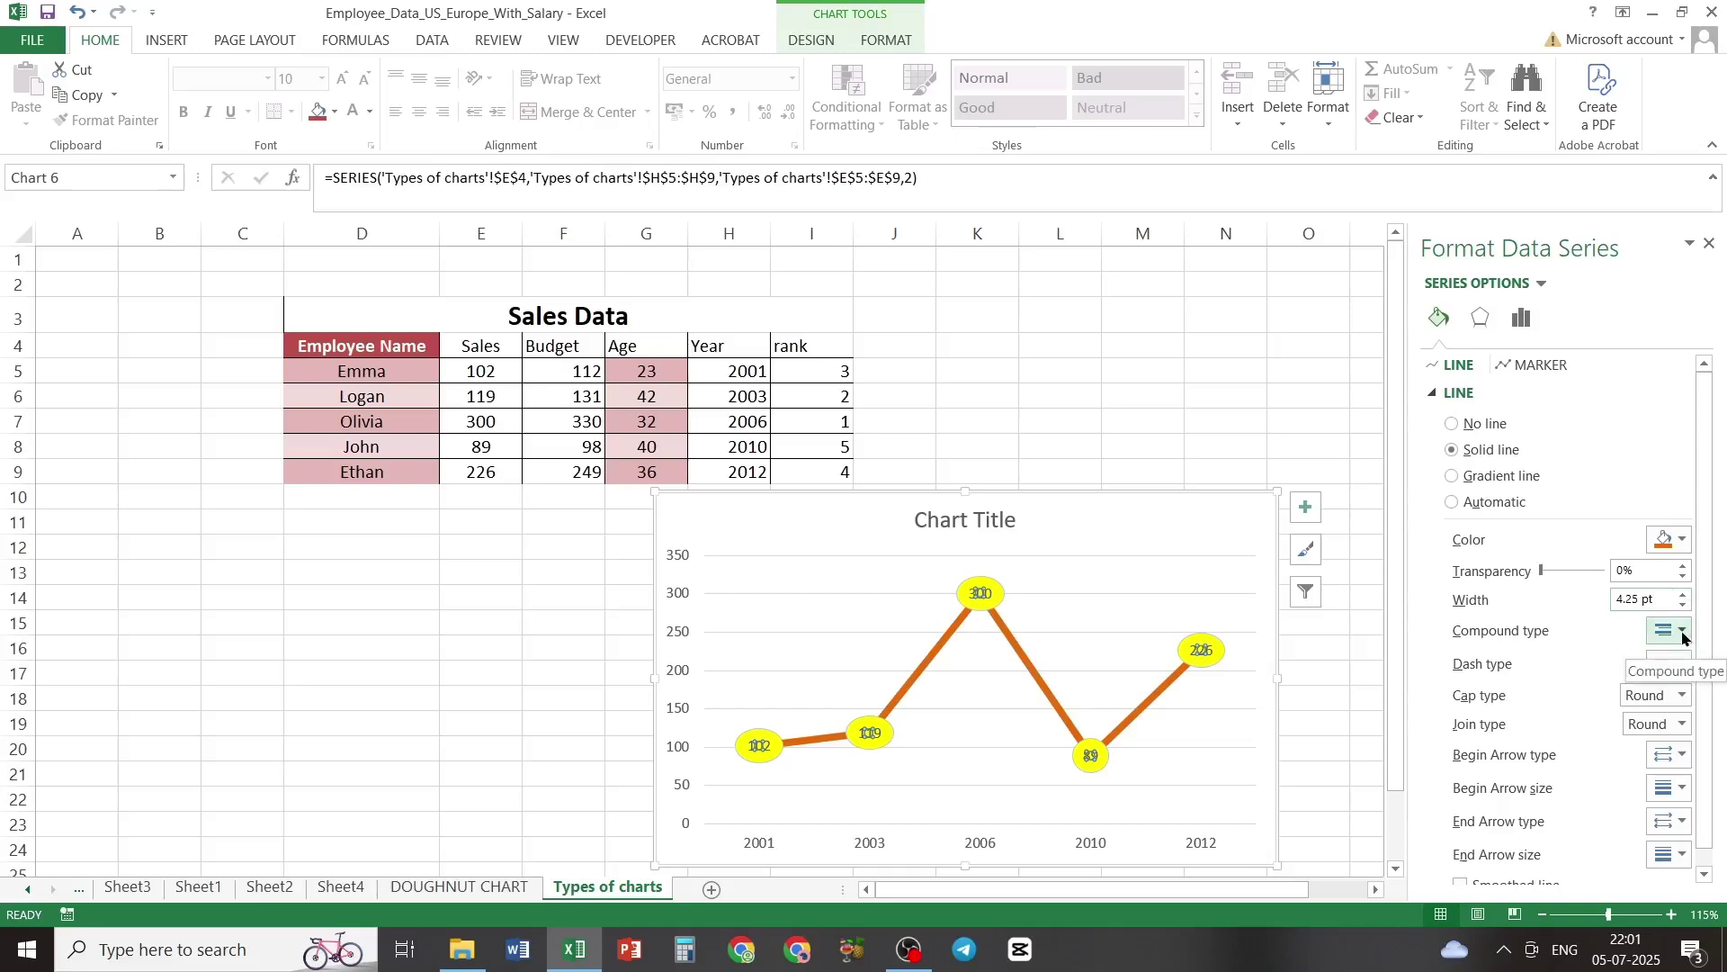
Step: Give the "Sales" series line the third compound type, an uneven double stroke, and a long-dash style
left_click(1683, 638)
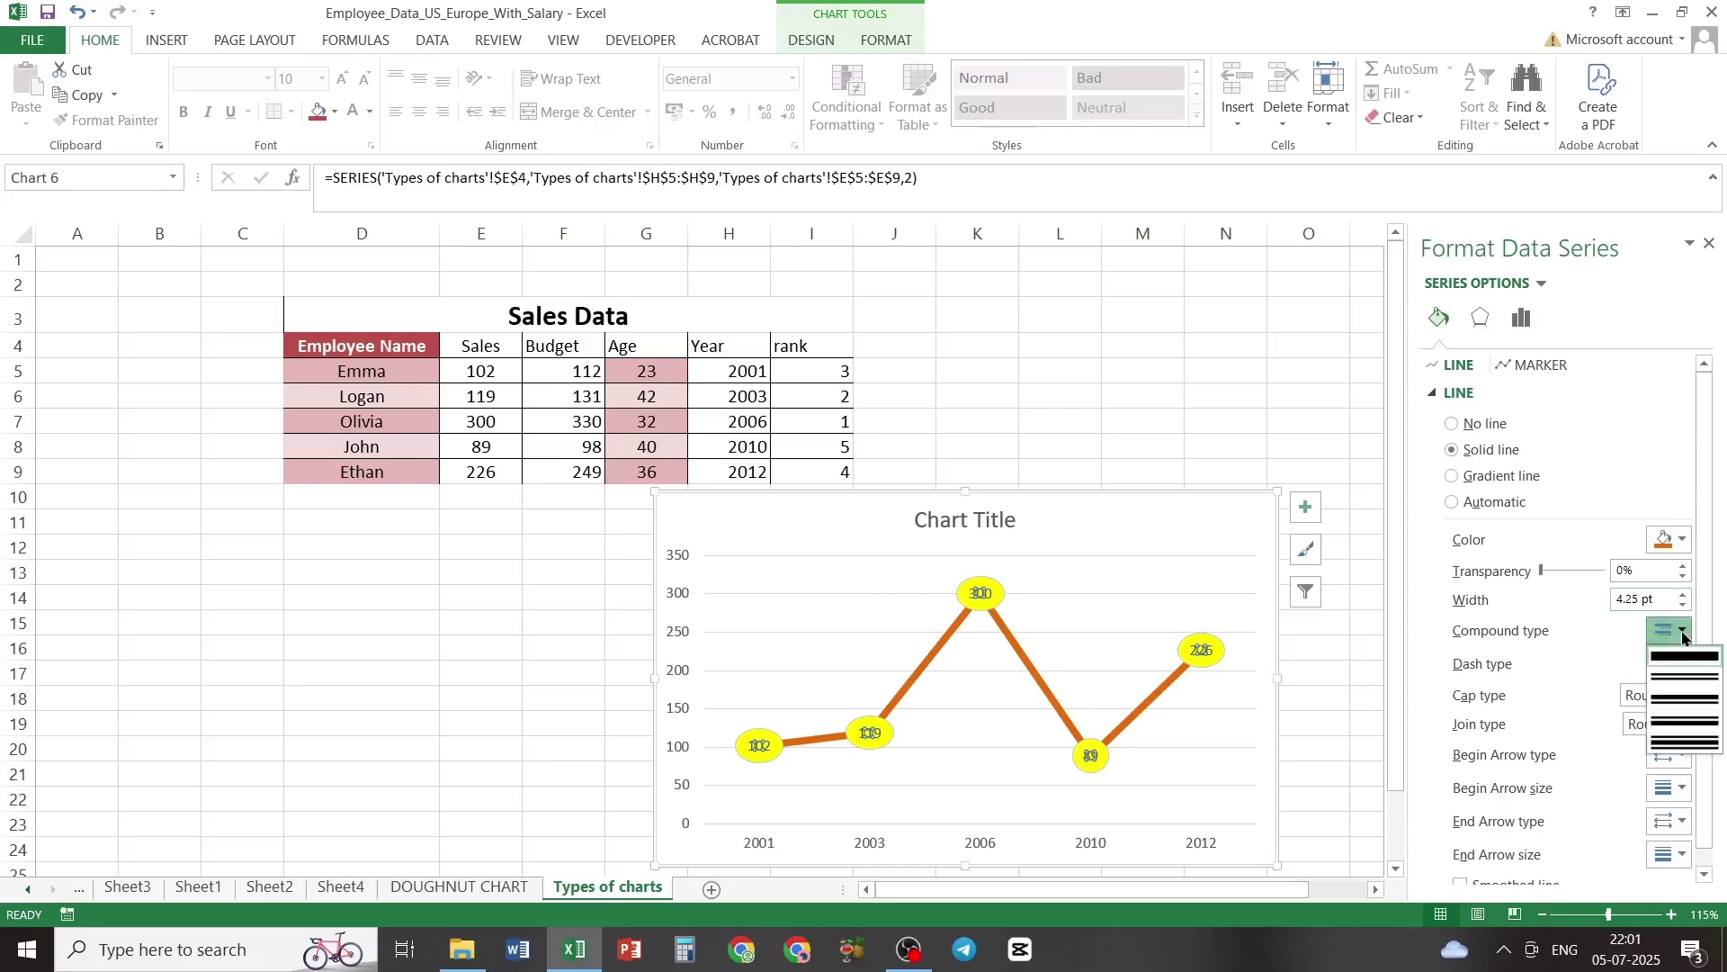
left_click(1680, 703)
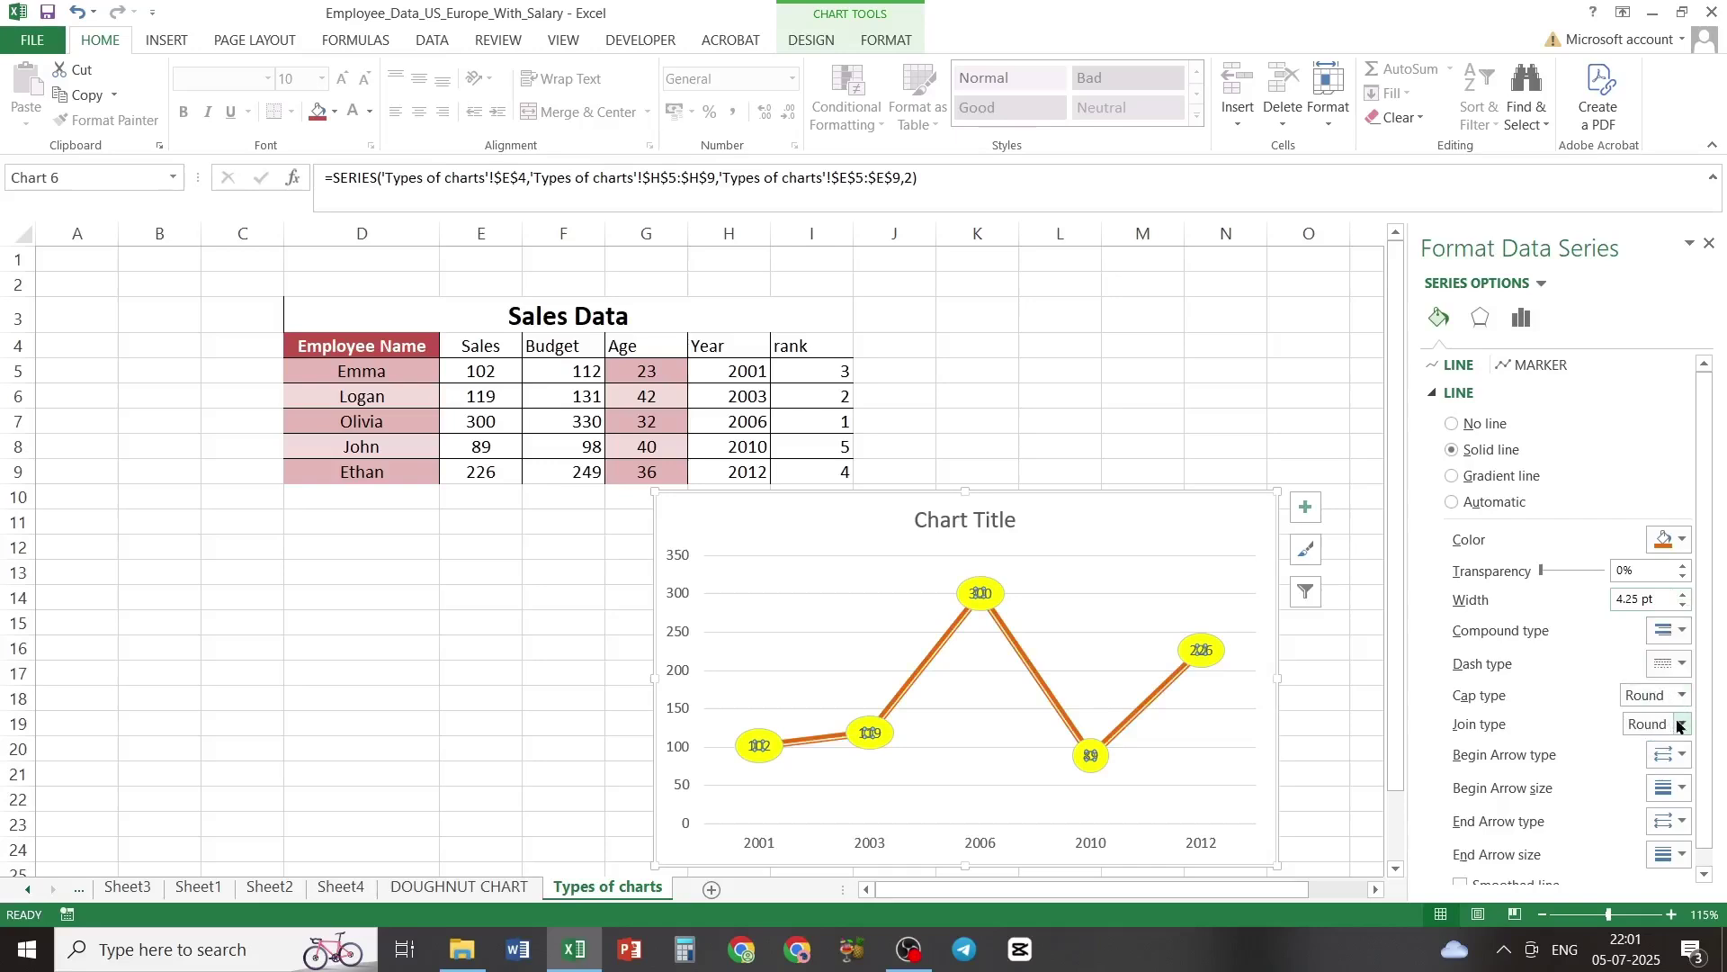
left_click(1681, 665)
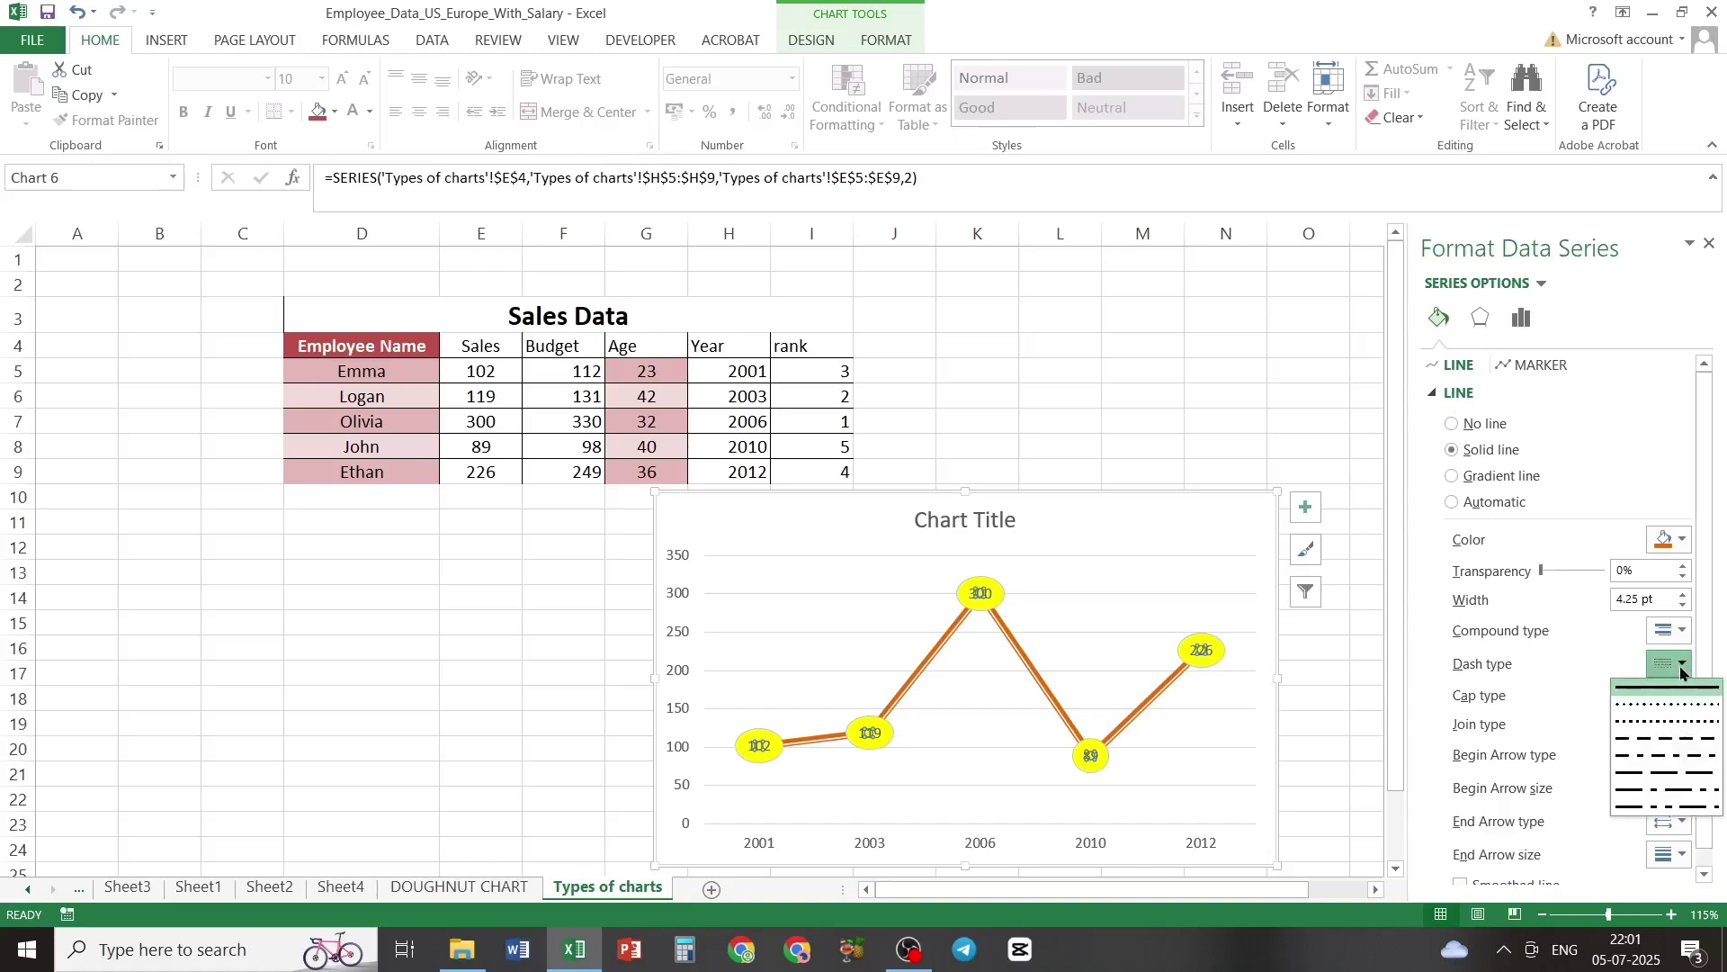
left_click(1660, 776)
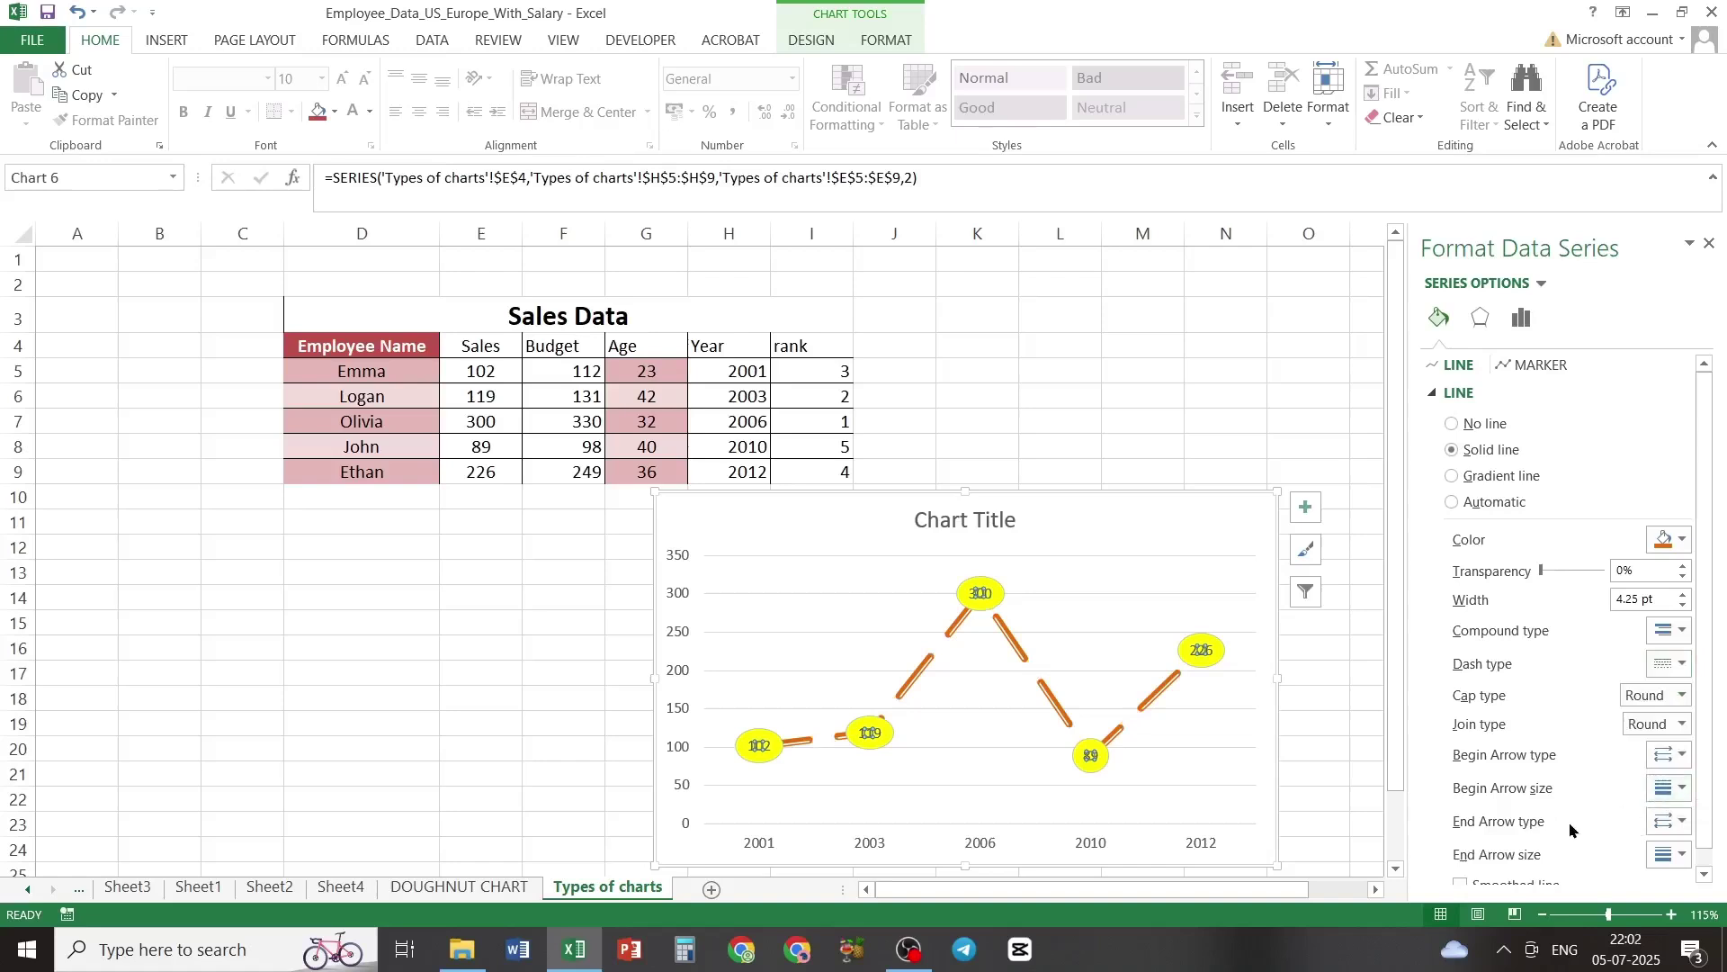
Step: Turn on the smoothed line option for the "Sales" series and deselect the chart
left_click(1706, 874)
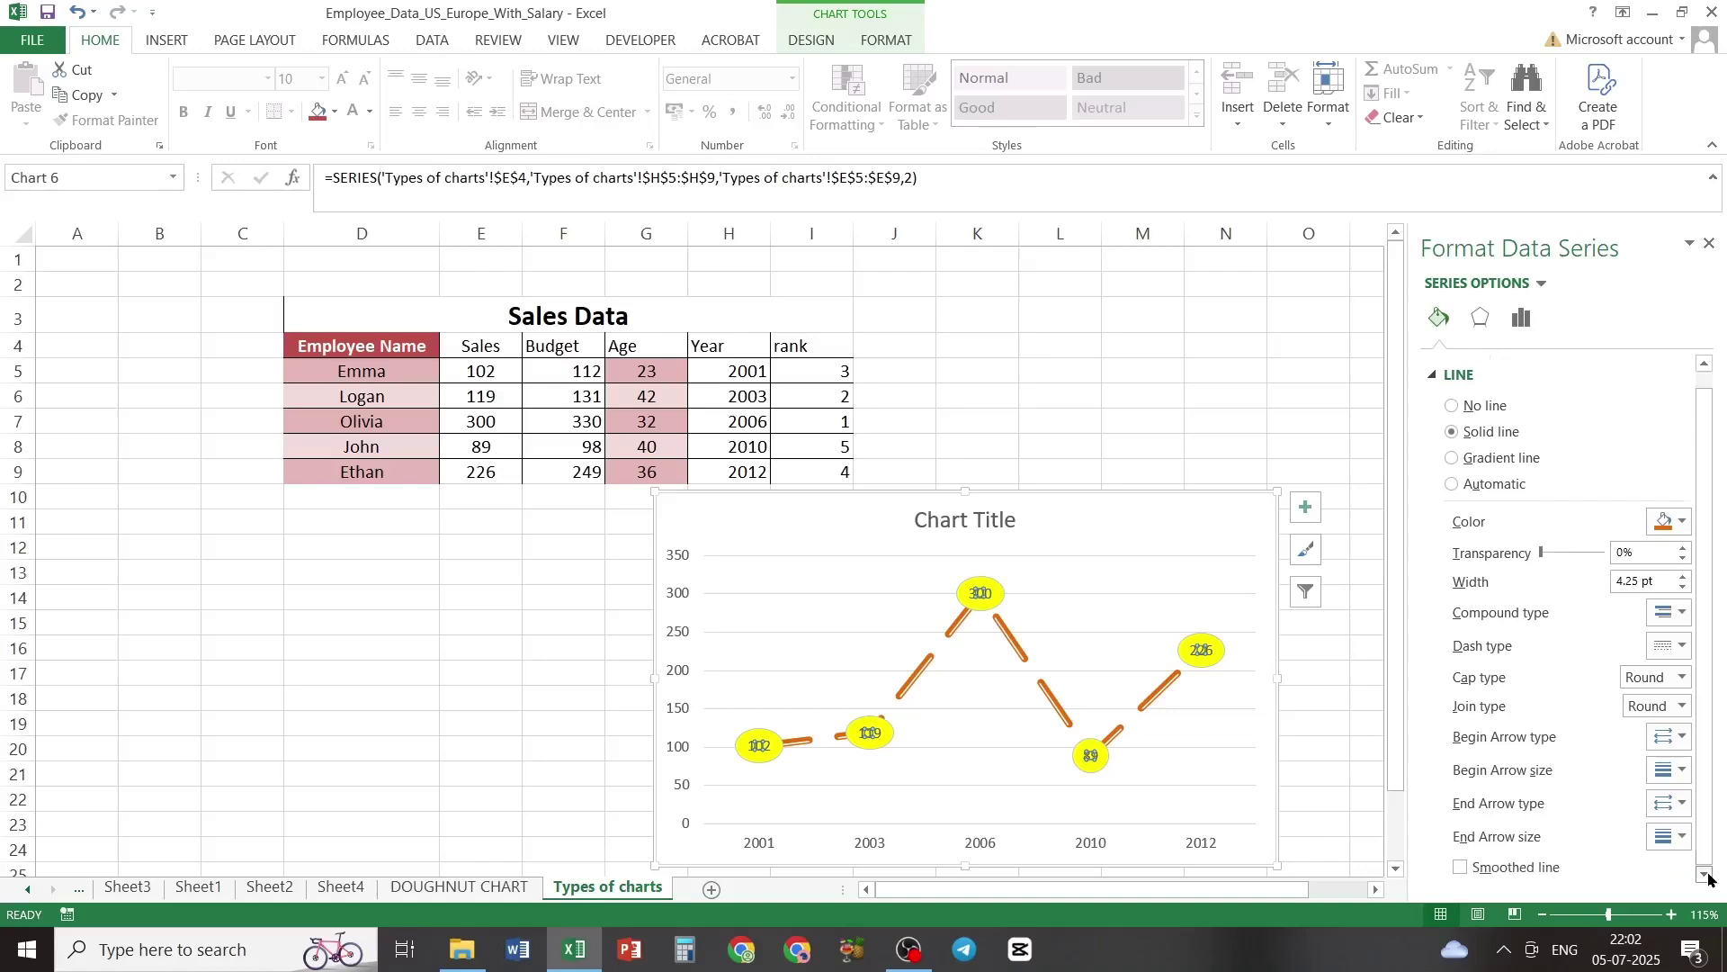
left_click(1460, 867)
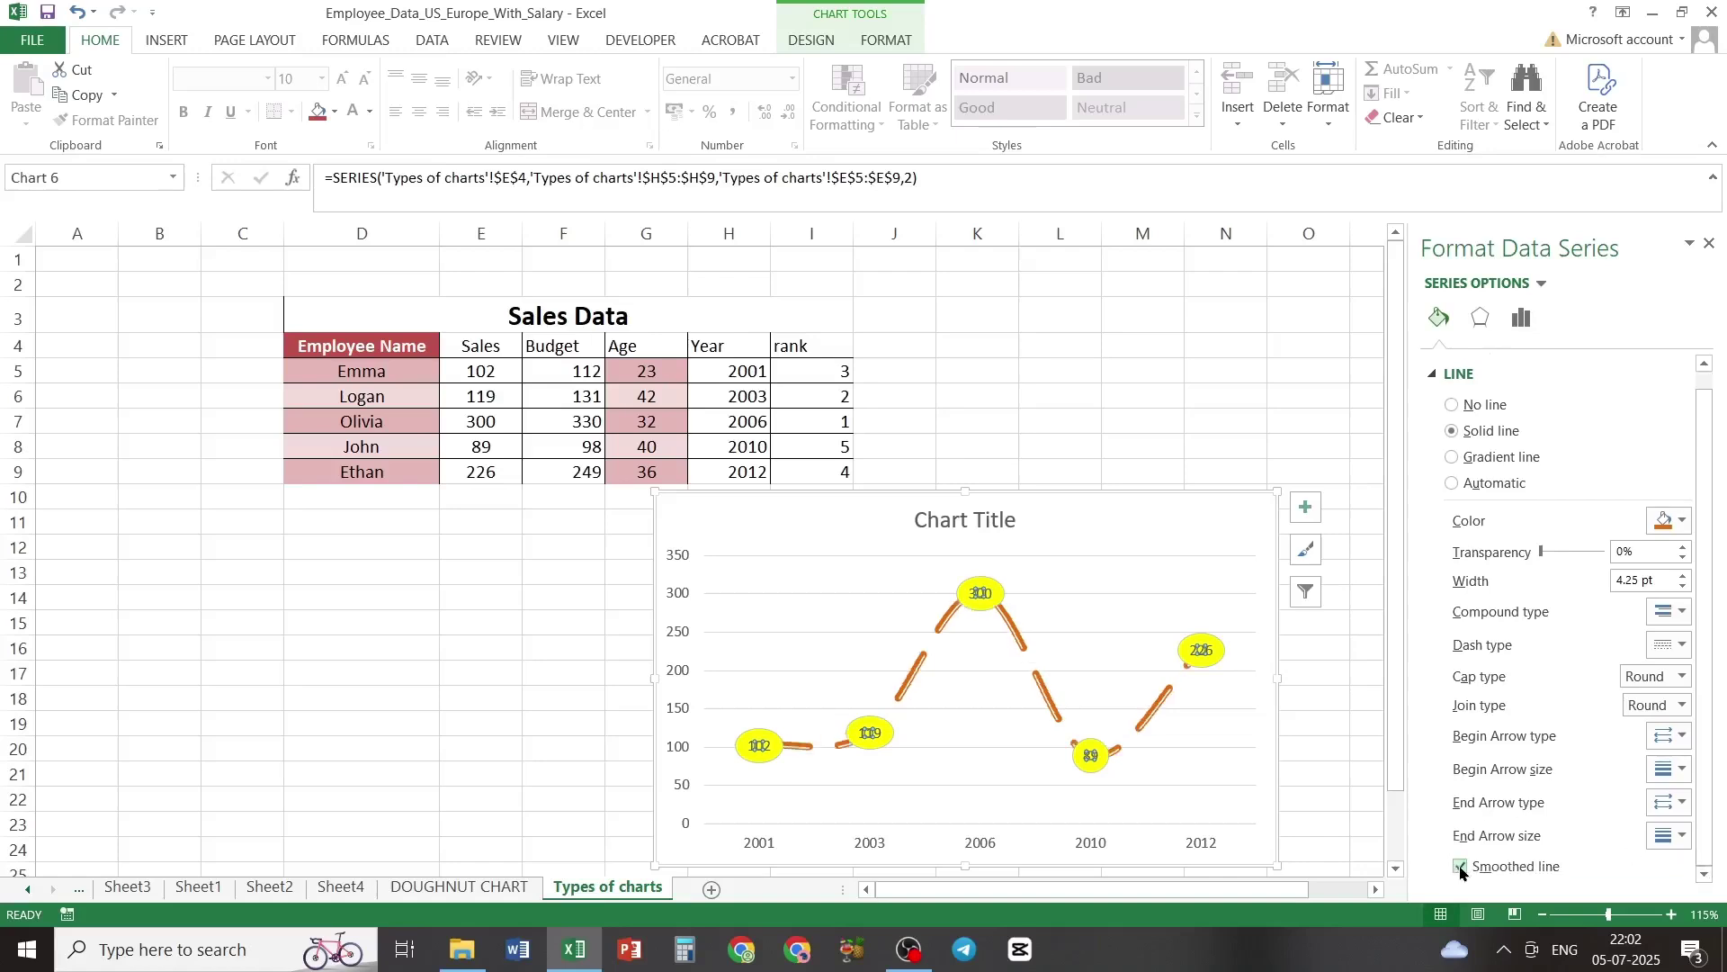
left_click(1142, 371)
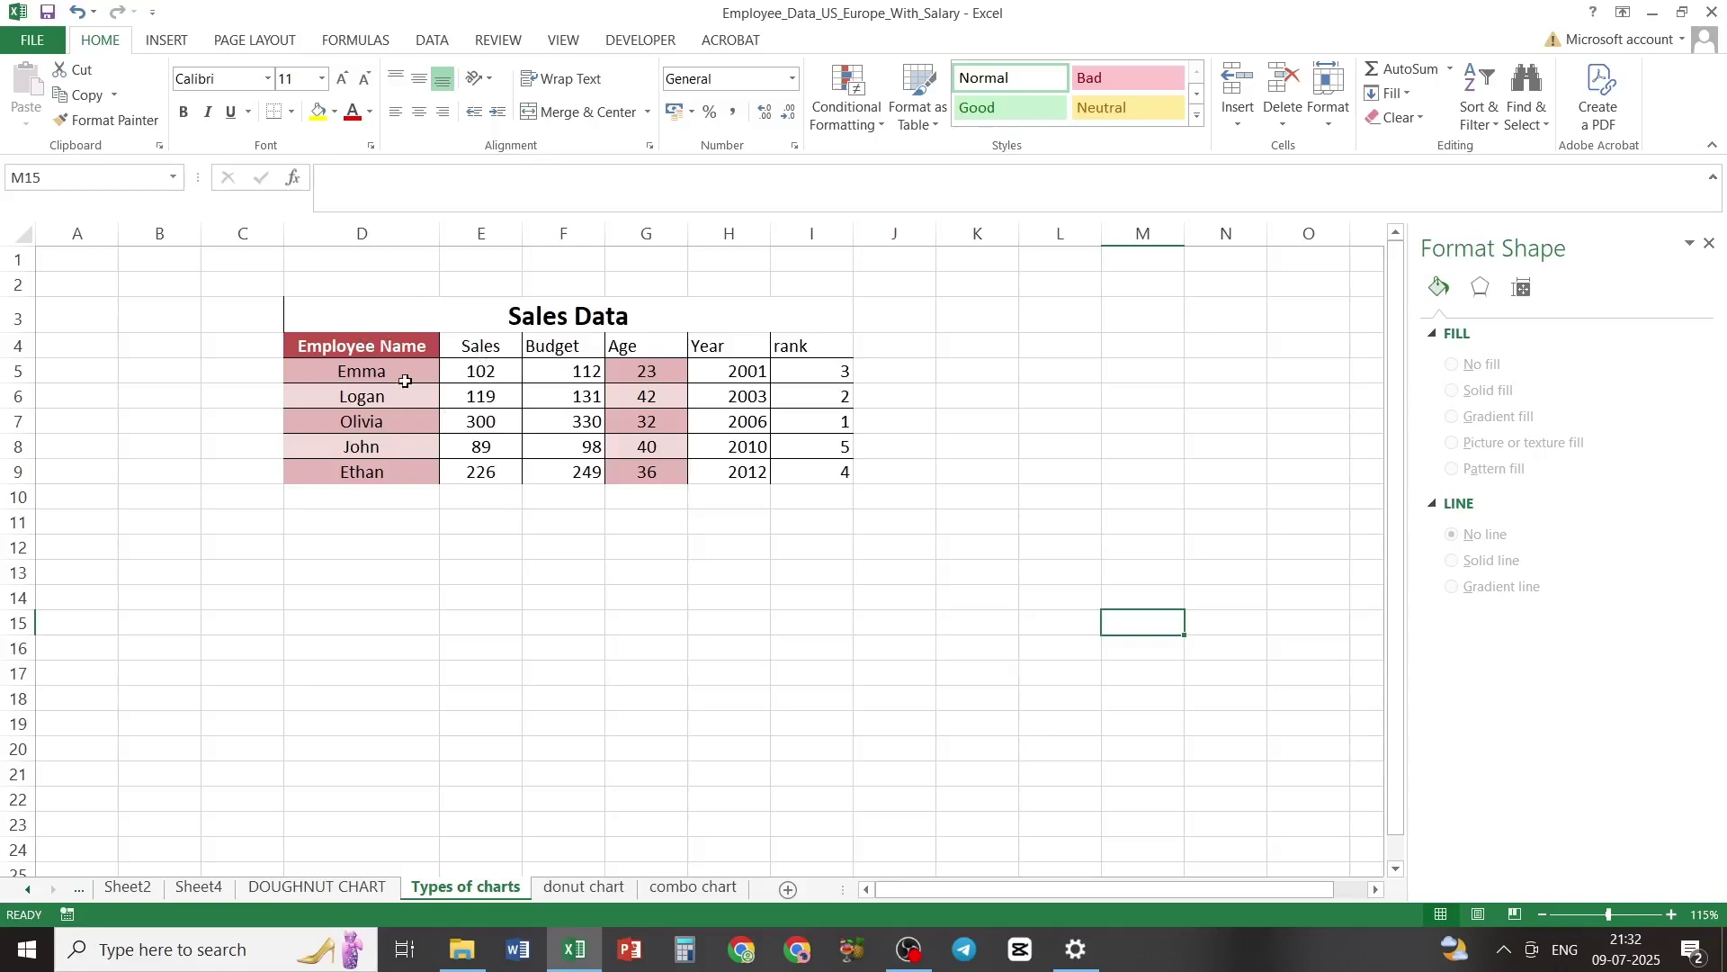
Step: Insert a 2-D pie chart from the Employee Name and Sales columns in D4:E9
left_click(416, 349)
left_click_drag(416, 349, 476, 472)
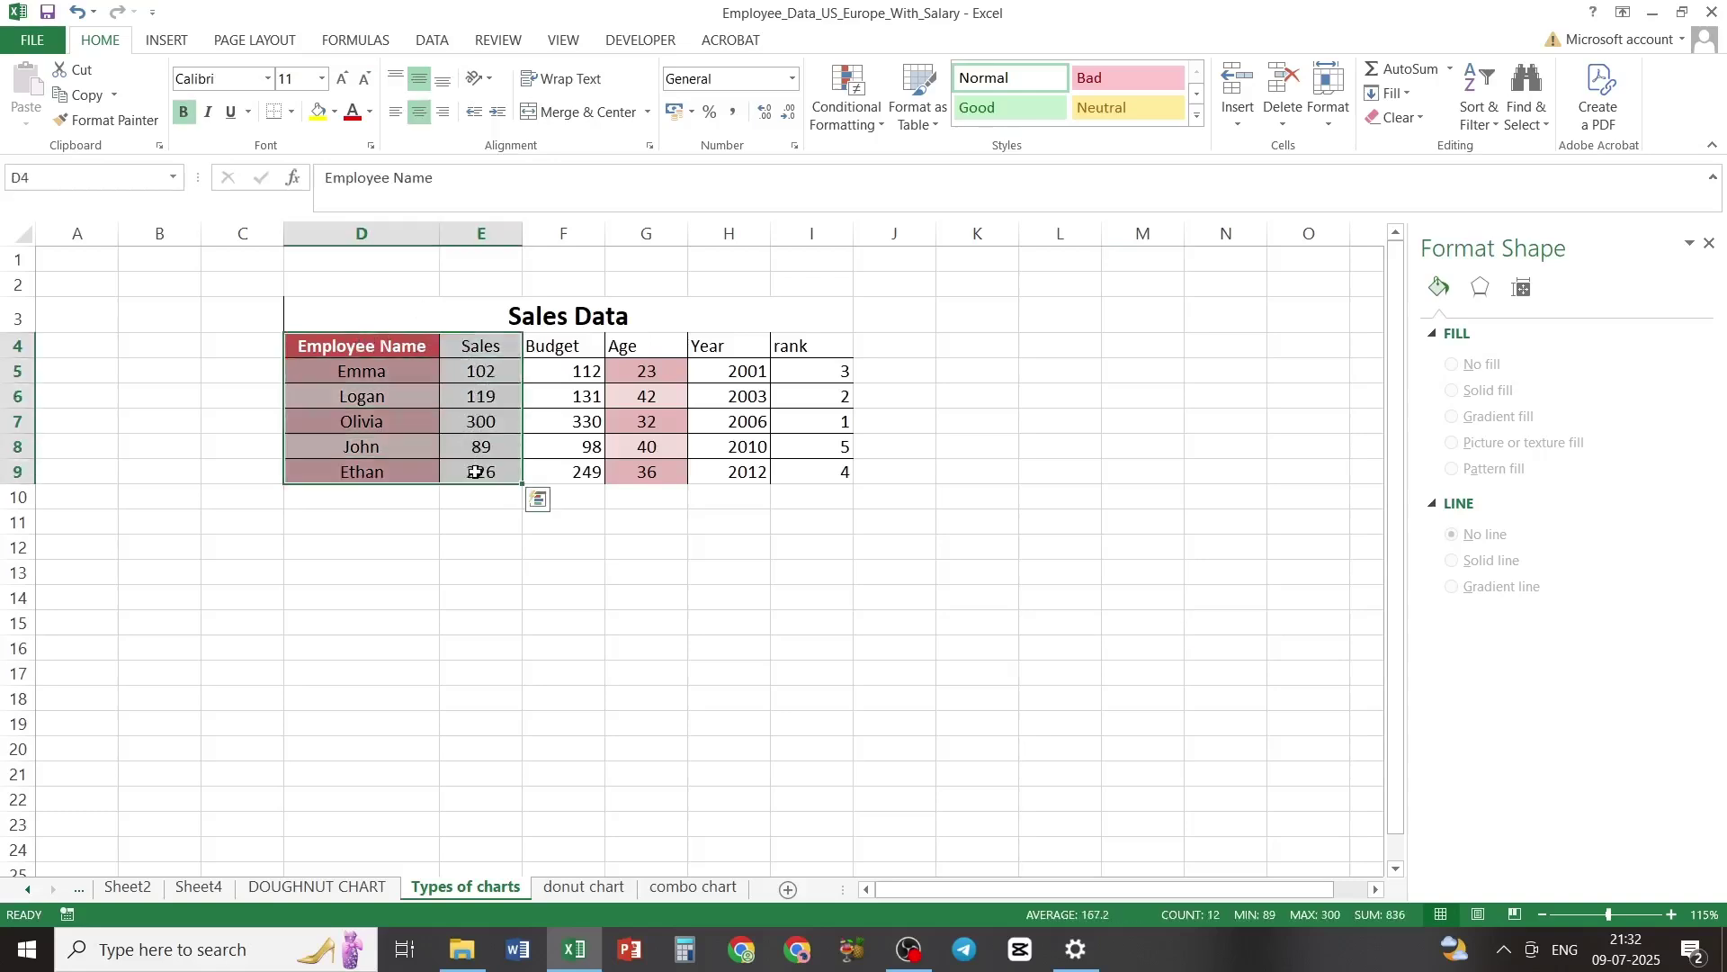
left_click(158, 42)
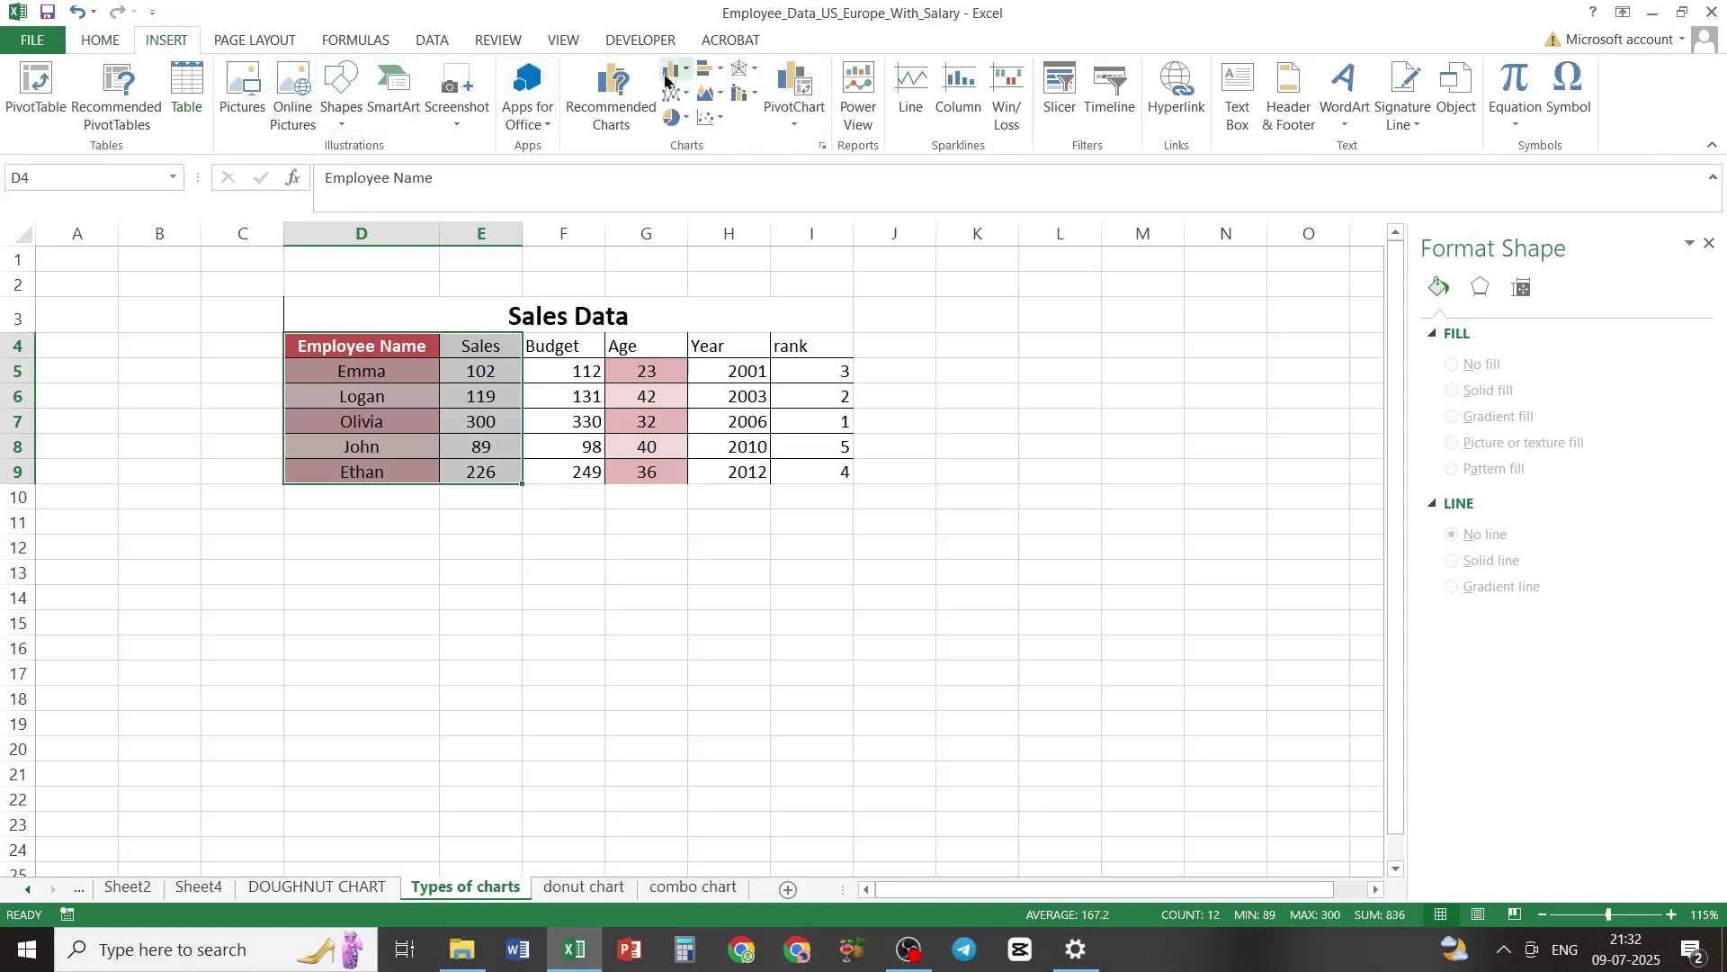
left_click(679, 126)
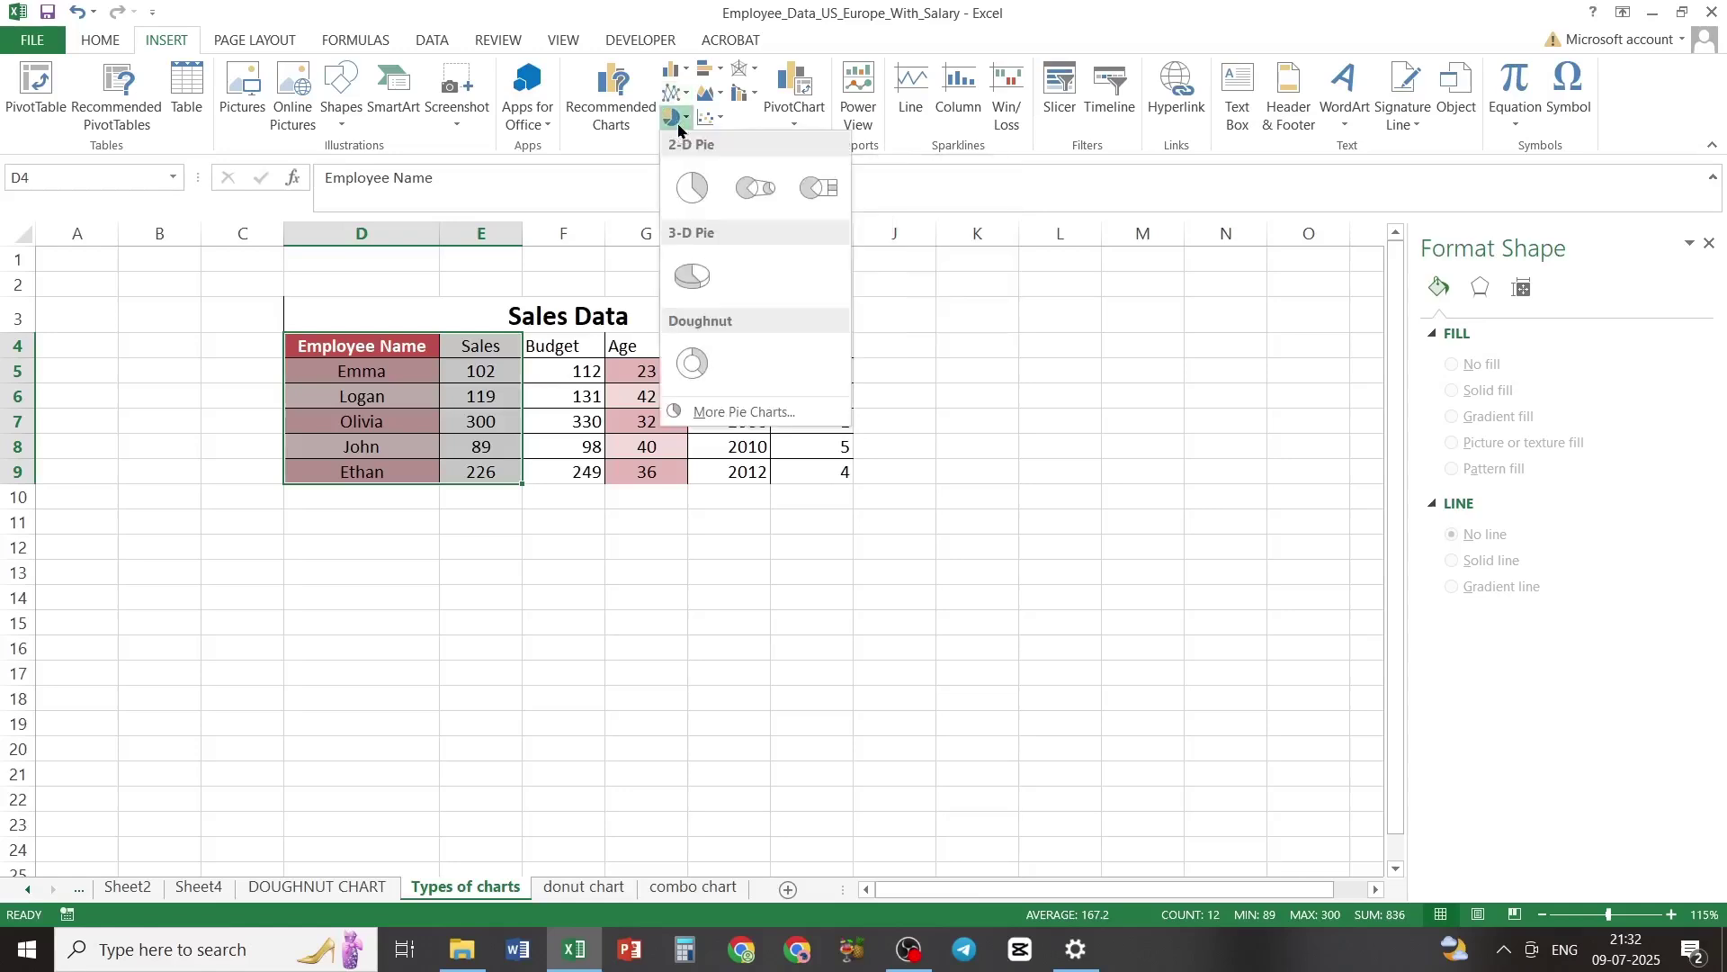
left_click(691, 188)
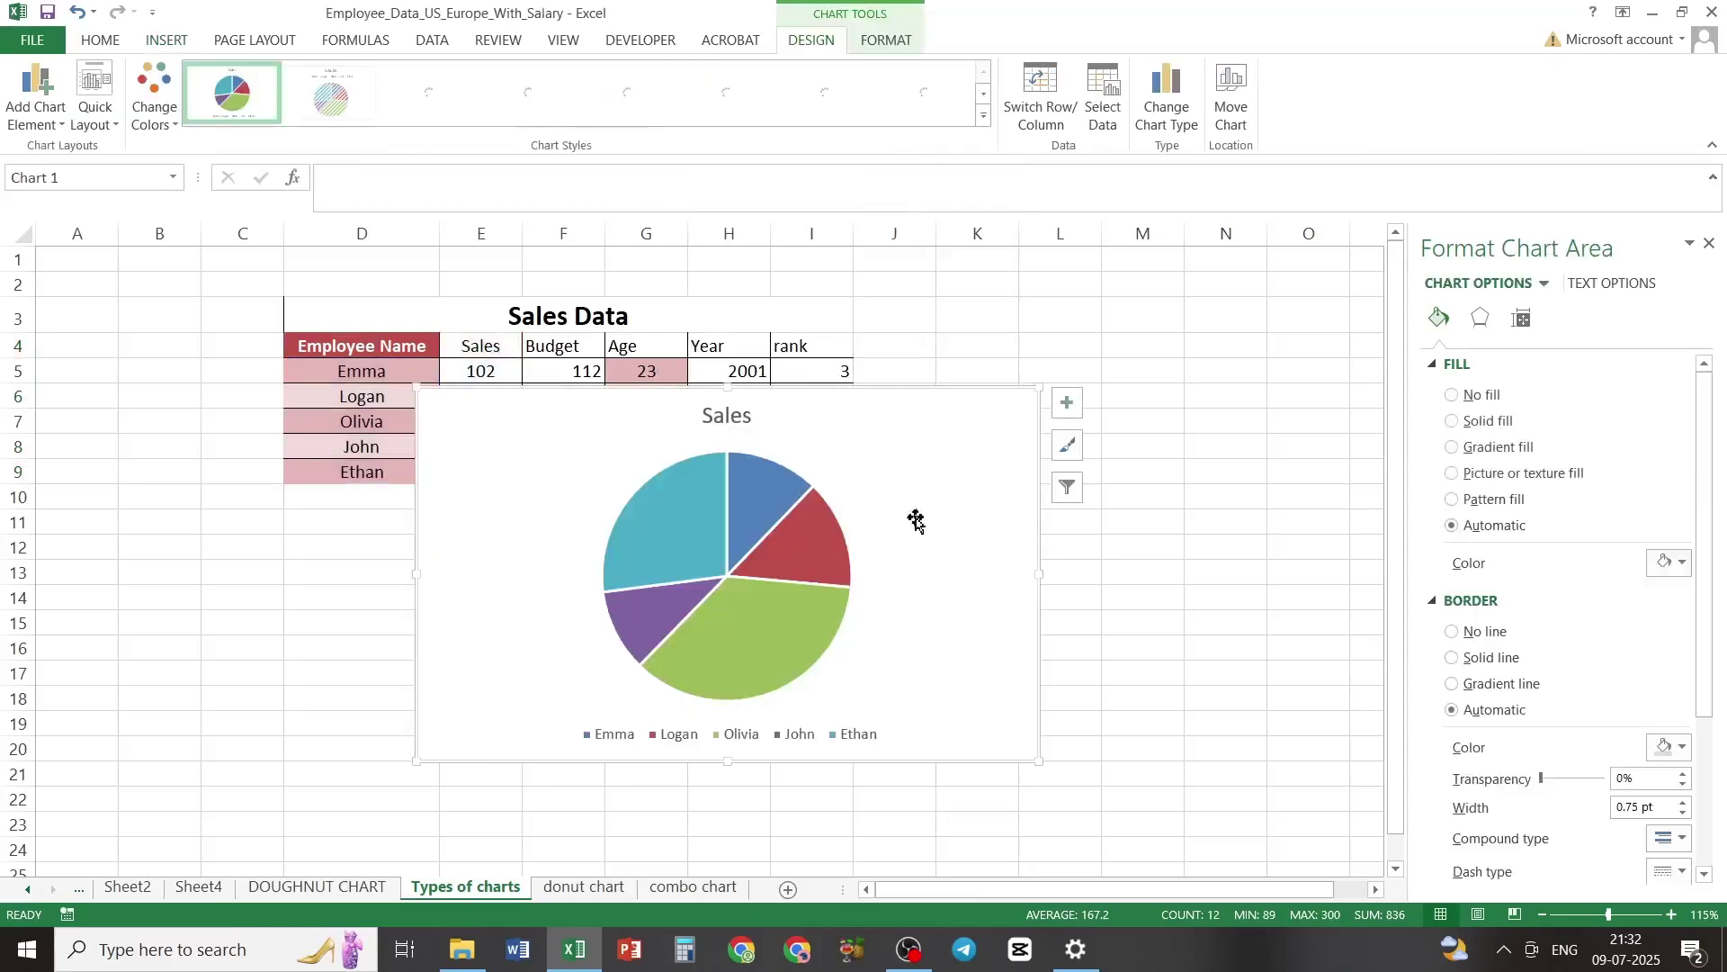
Step: Move the pie chart below the Sales Data table and shrink it to about three quarters of its width
left_click_drag(914, 486, 919, 565)
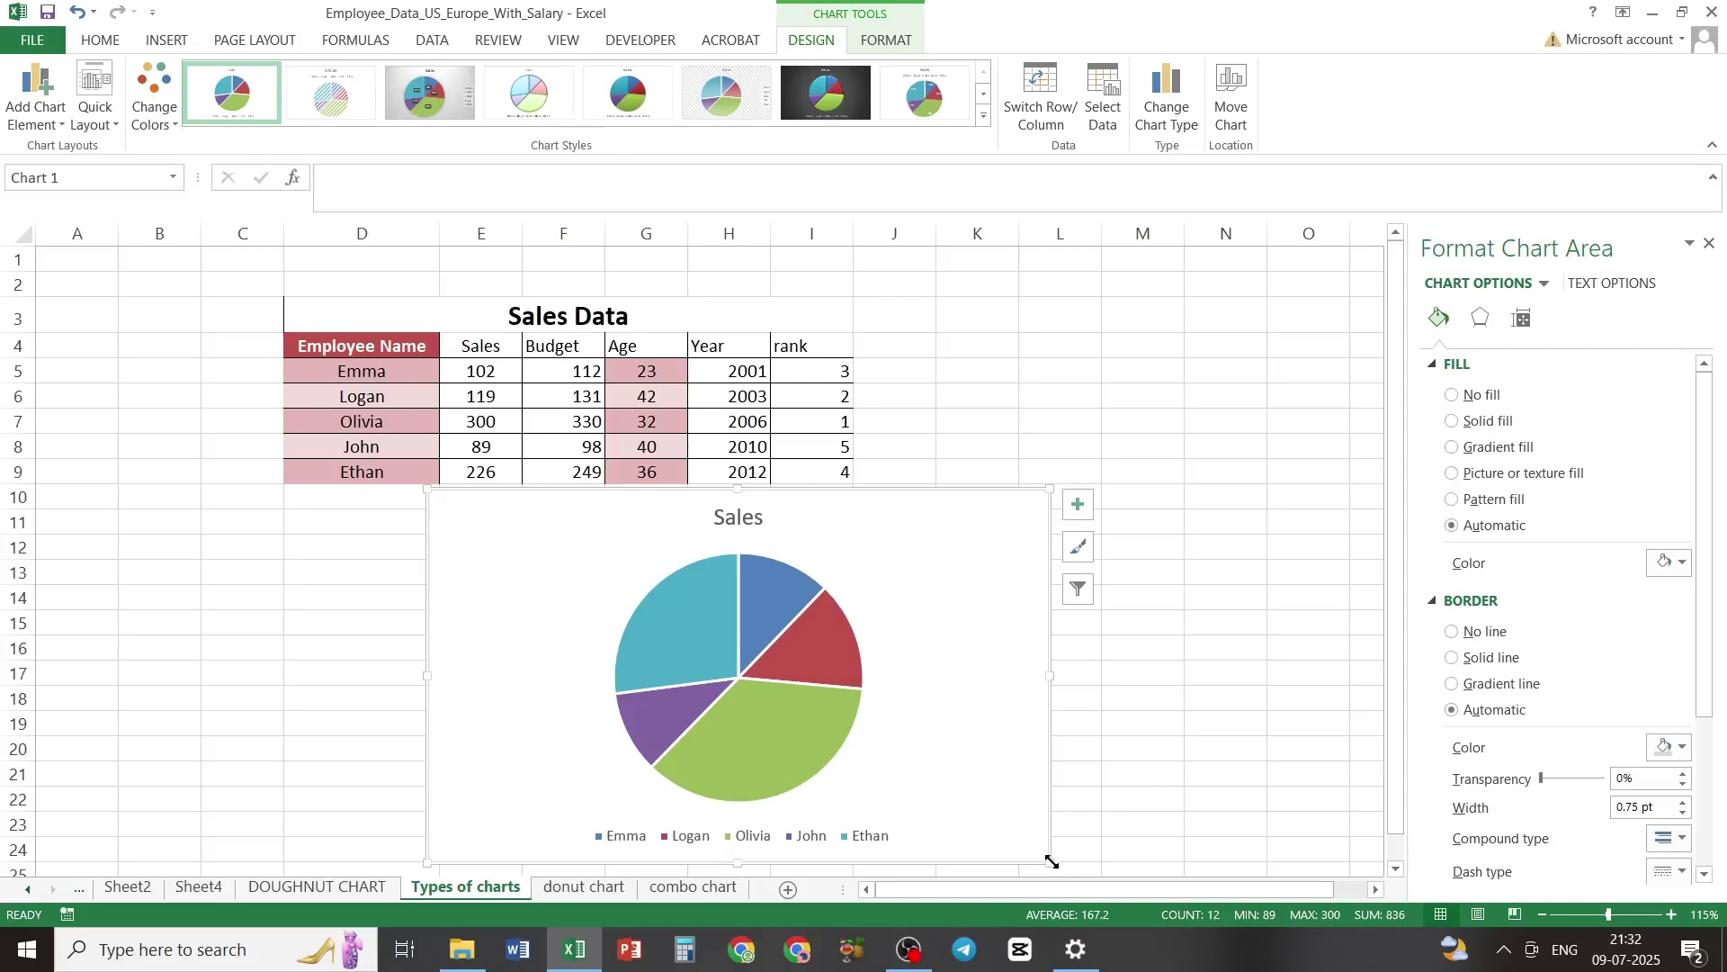
left_click_drag(1051, 862, 887, 807)
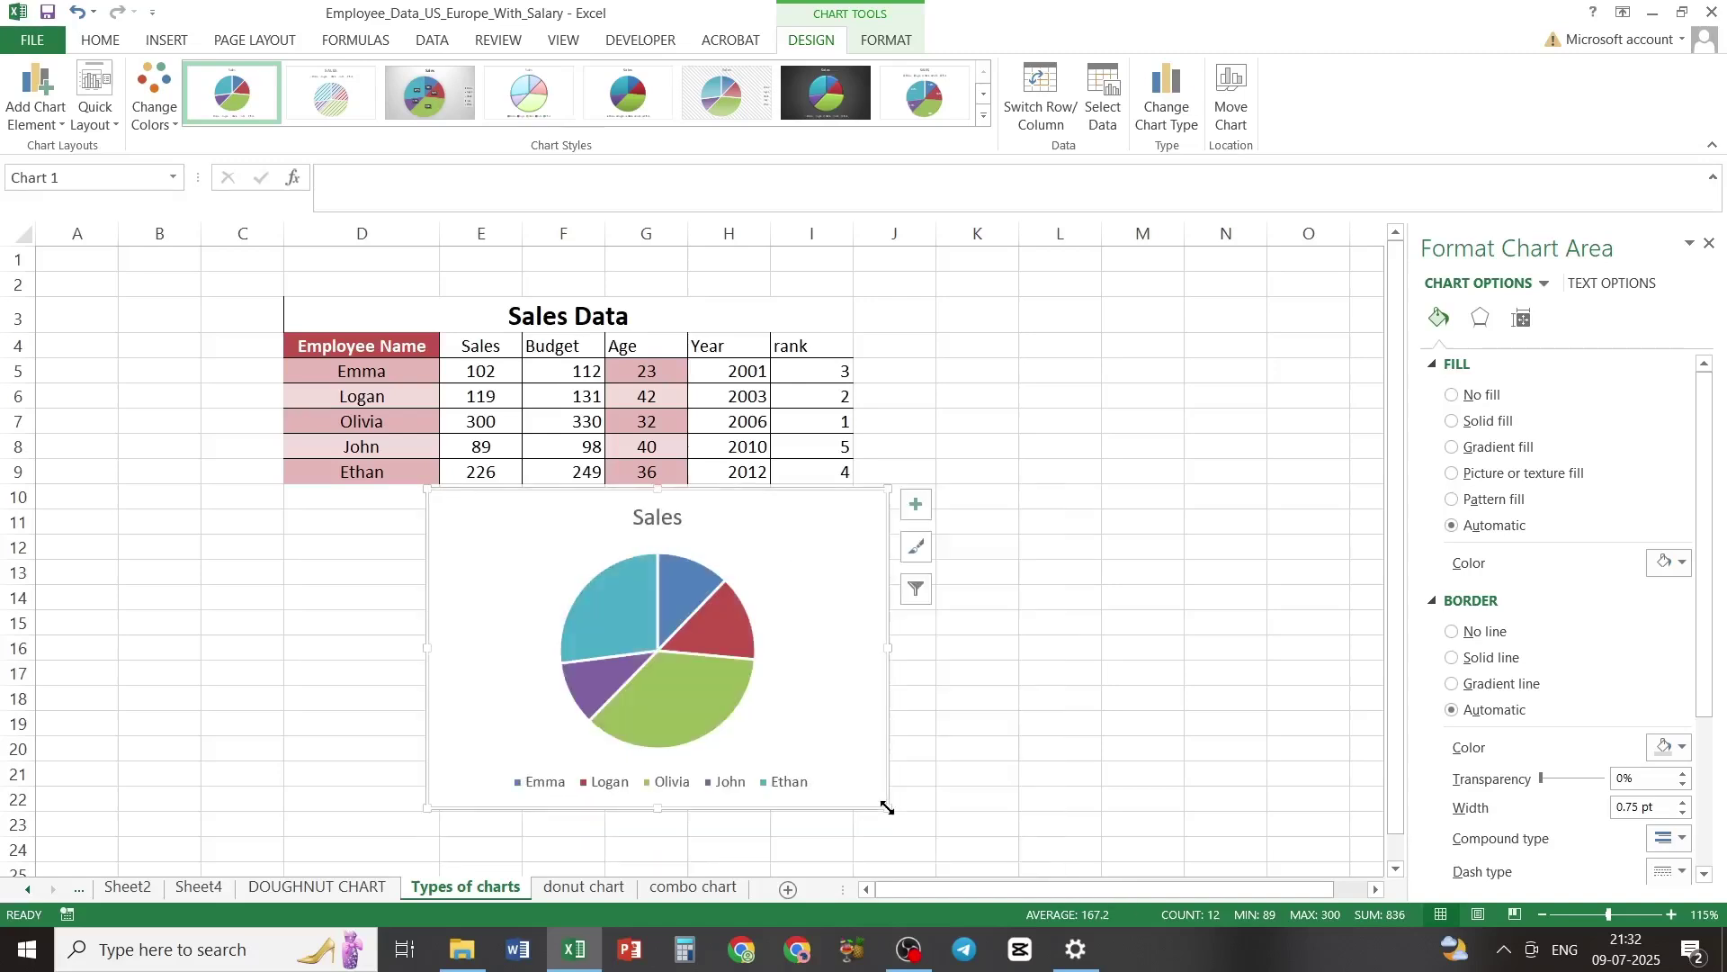
mouse_move(775, 540)
left_mouse_down()
mouse_move(783, 571)
mouse_move(762, 542)
left_mouse_up()
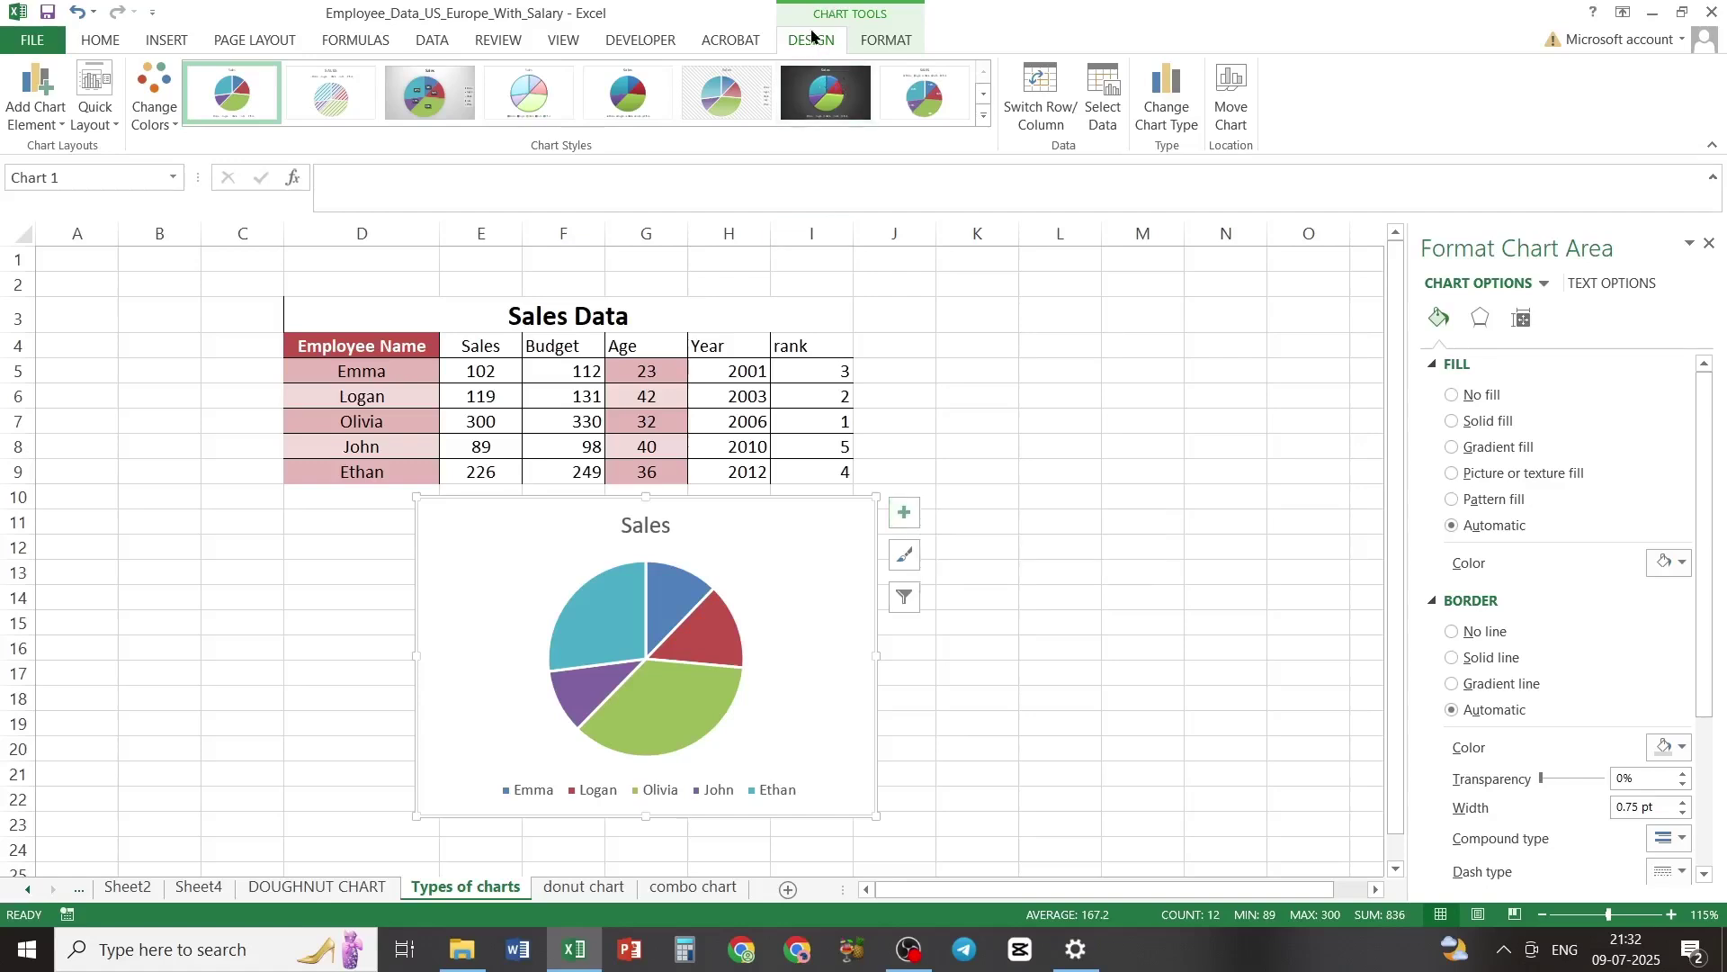
Step: Add data labels to the pie chart in the Outside End position
left_click(38, 113)
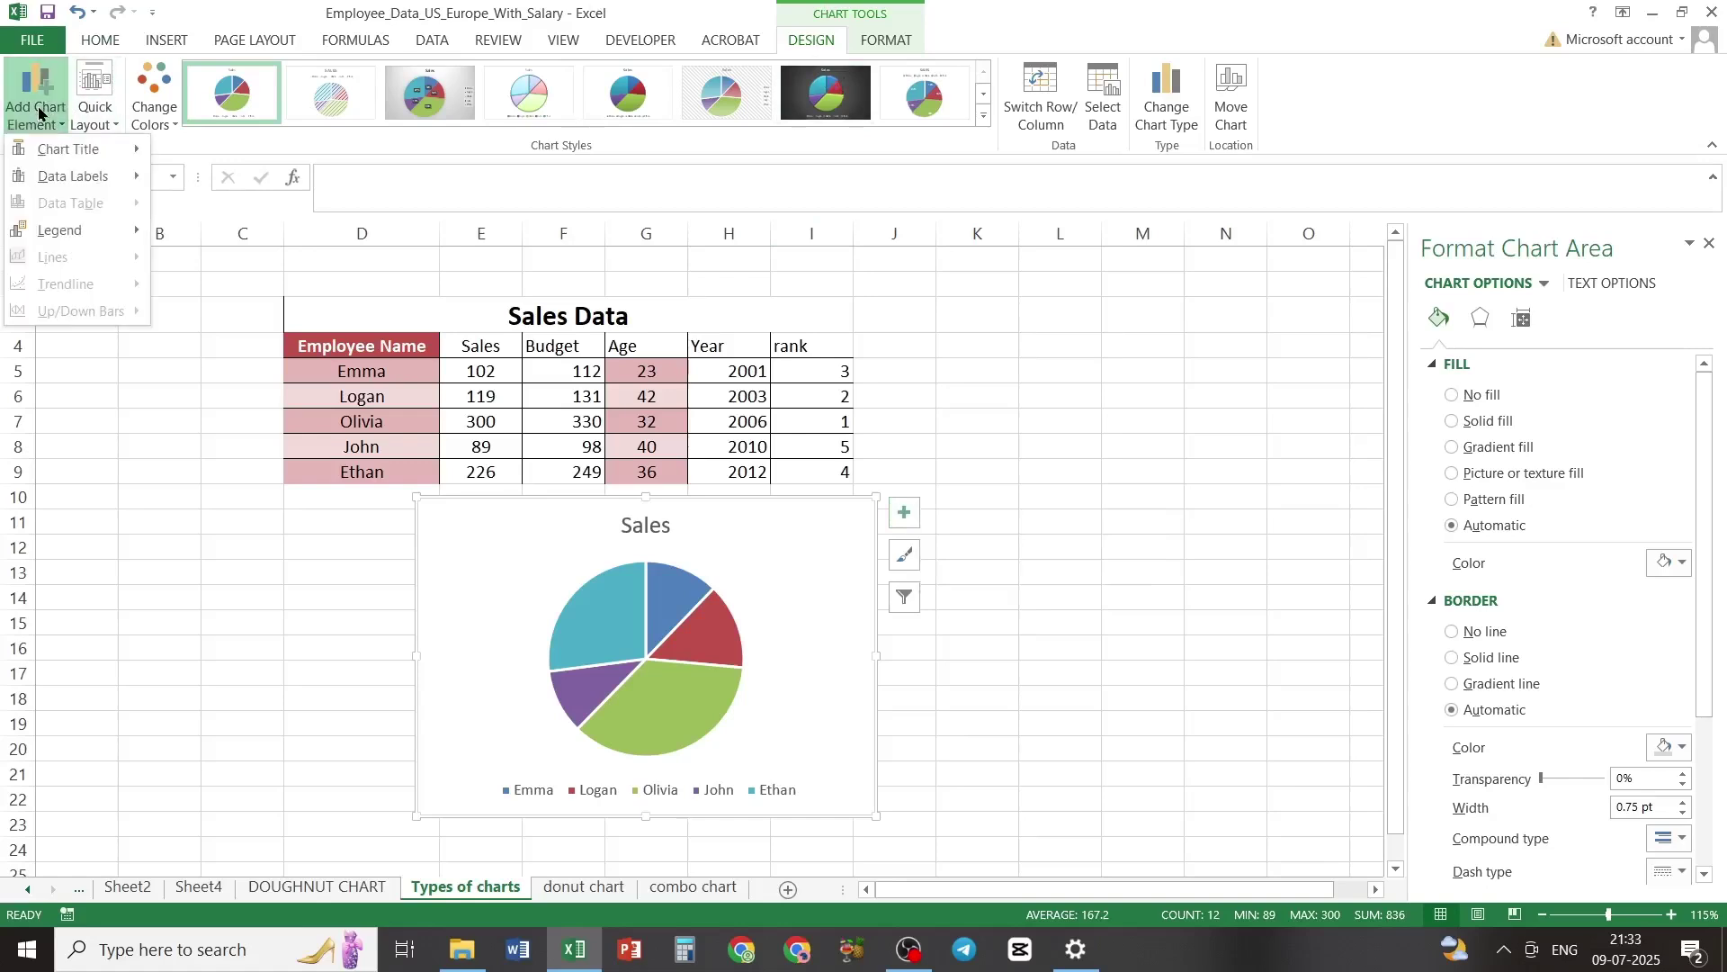
mouse_move(47, 180)
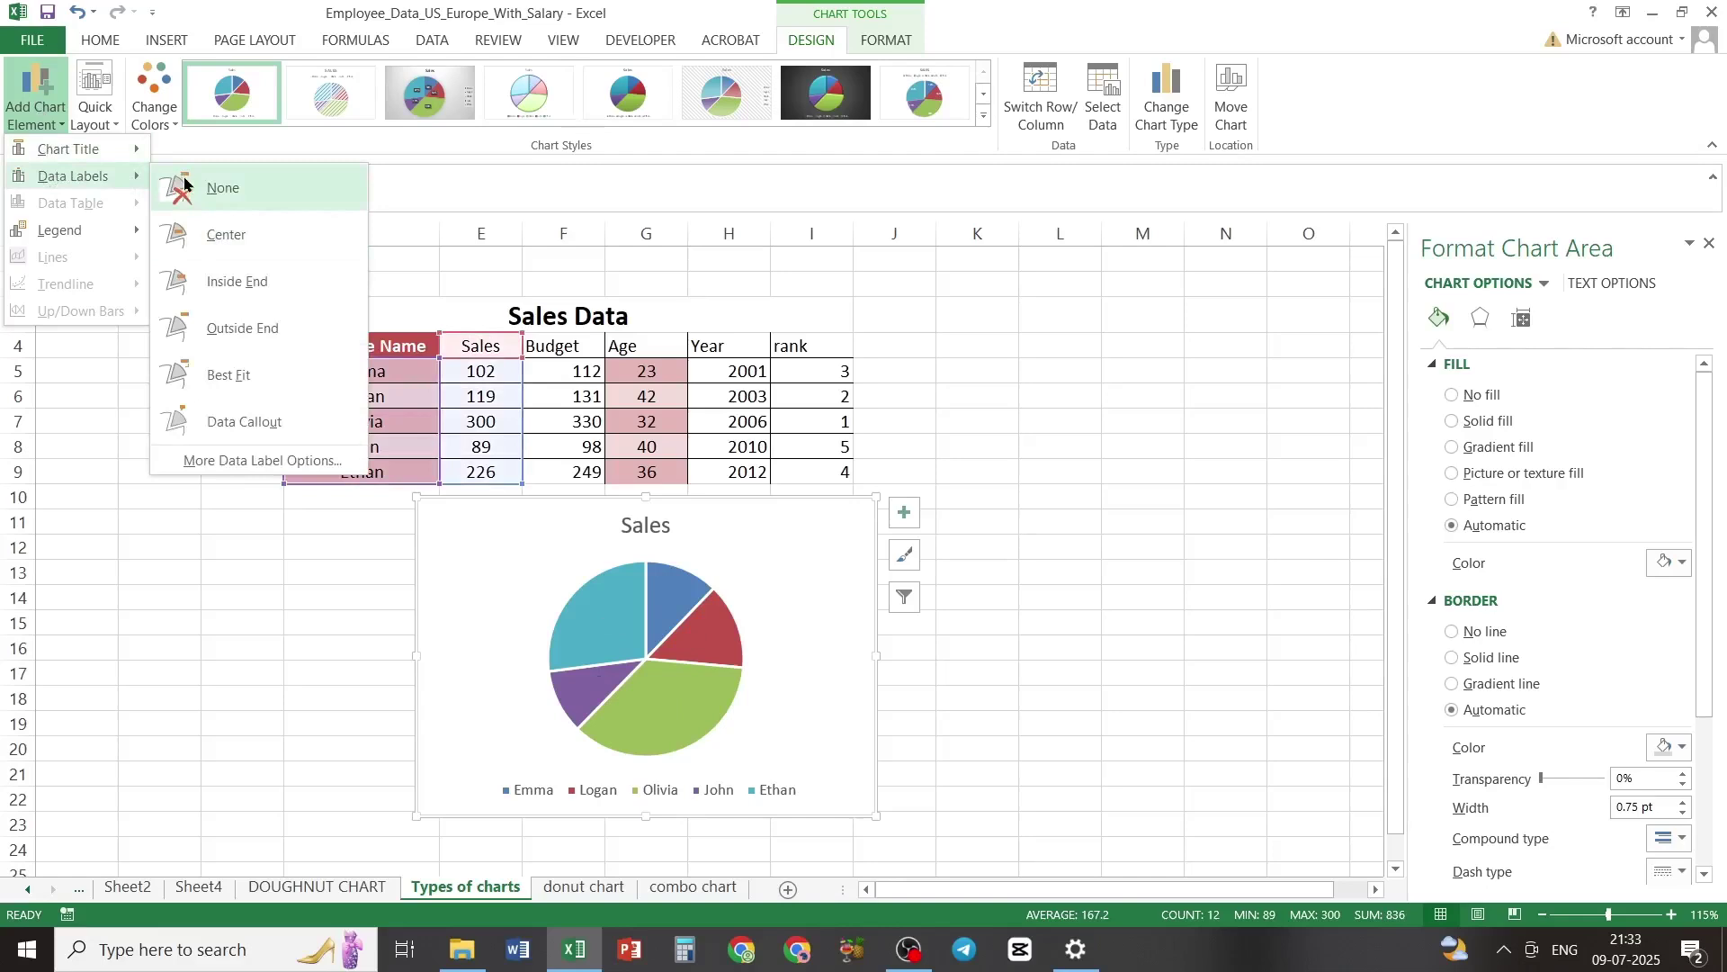
left_click(232, 326)
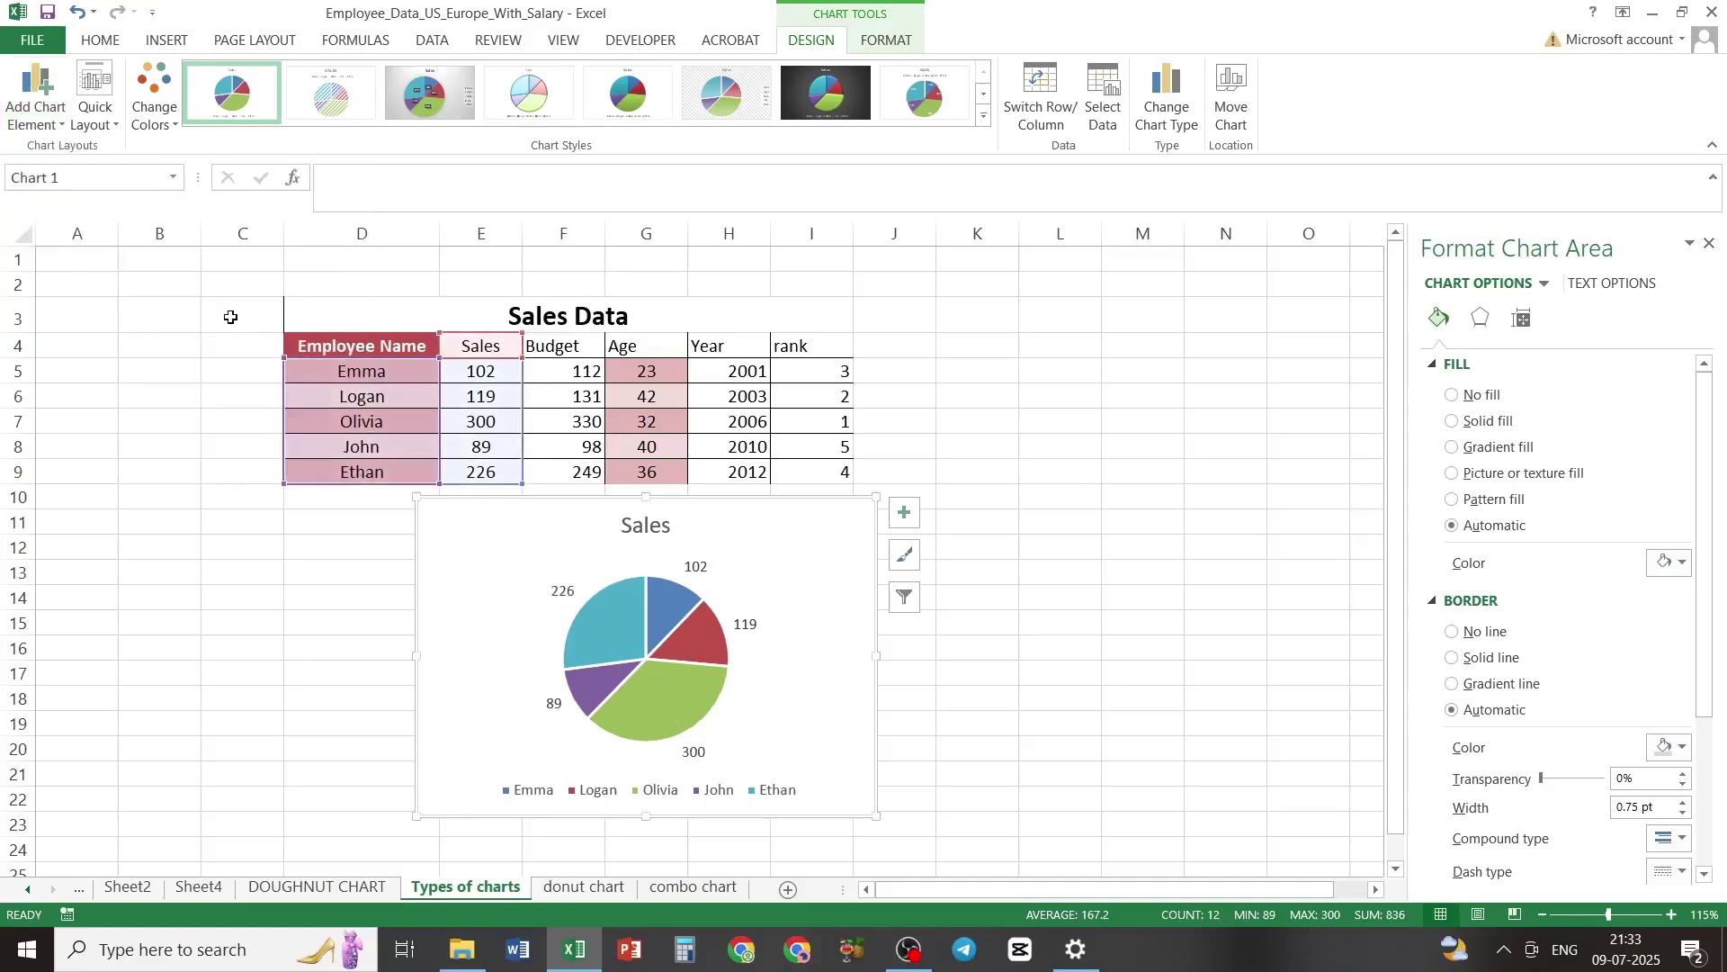
Step: Set the pie chart's data labels to contain the category name, value and percentage
left_click(560, 591)
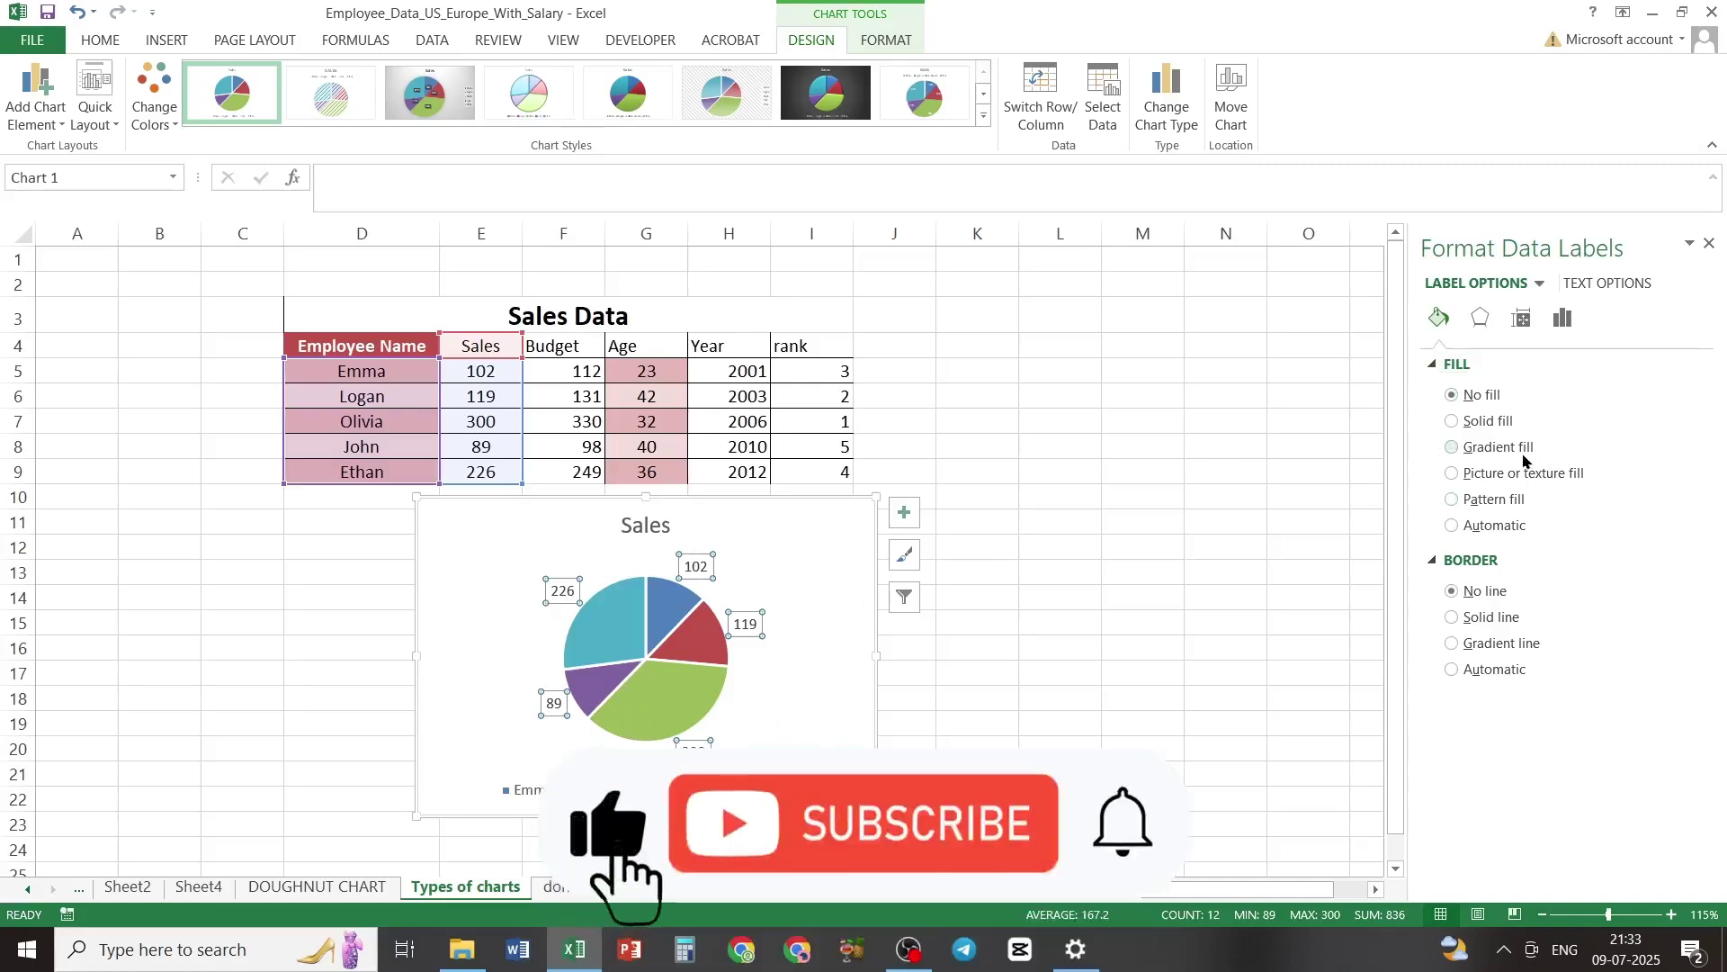
left_click(1565, 320)
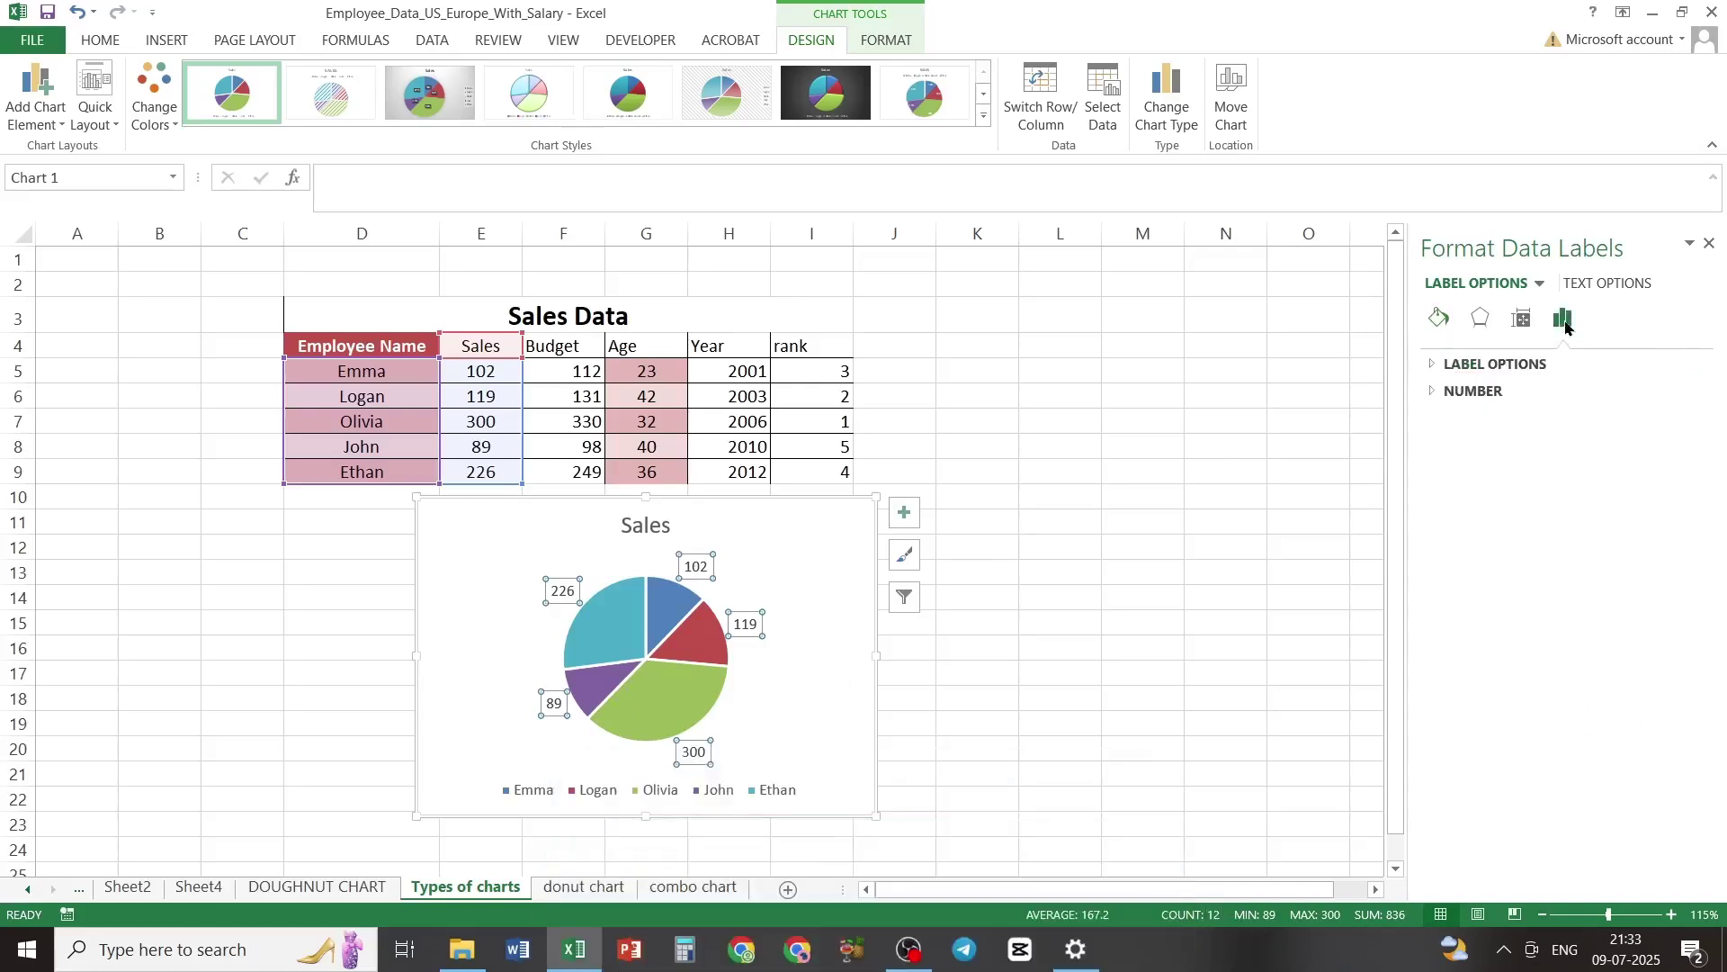
left_click(1434, 369)
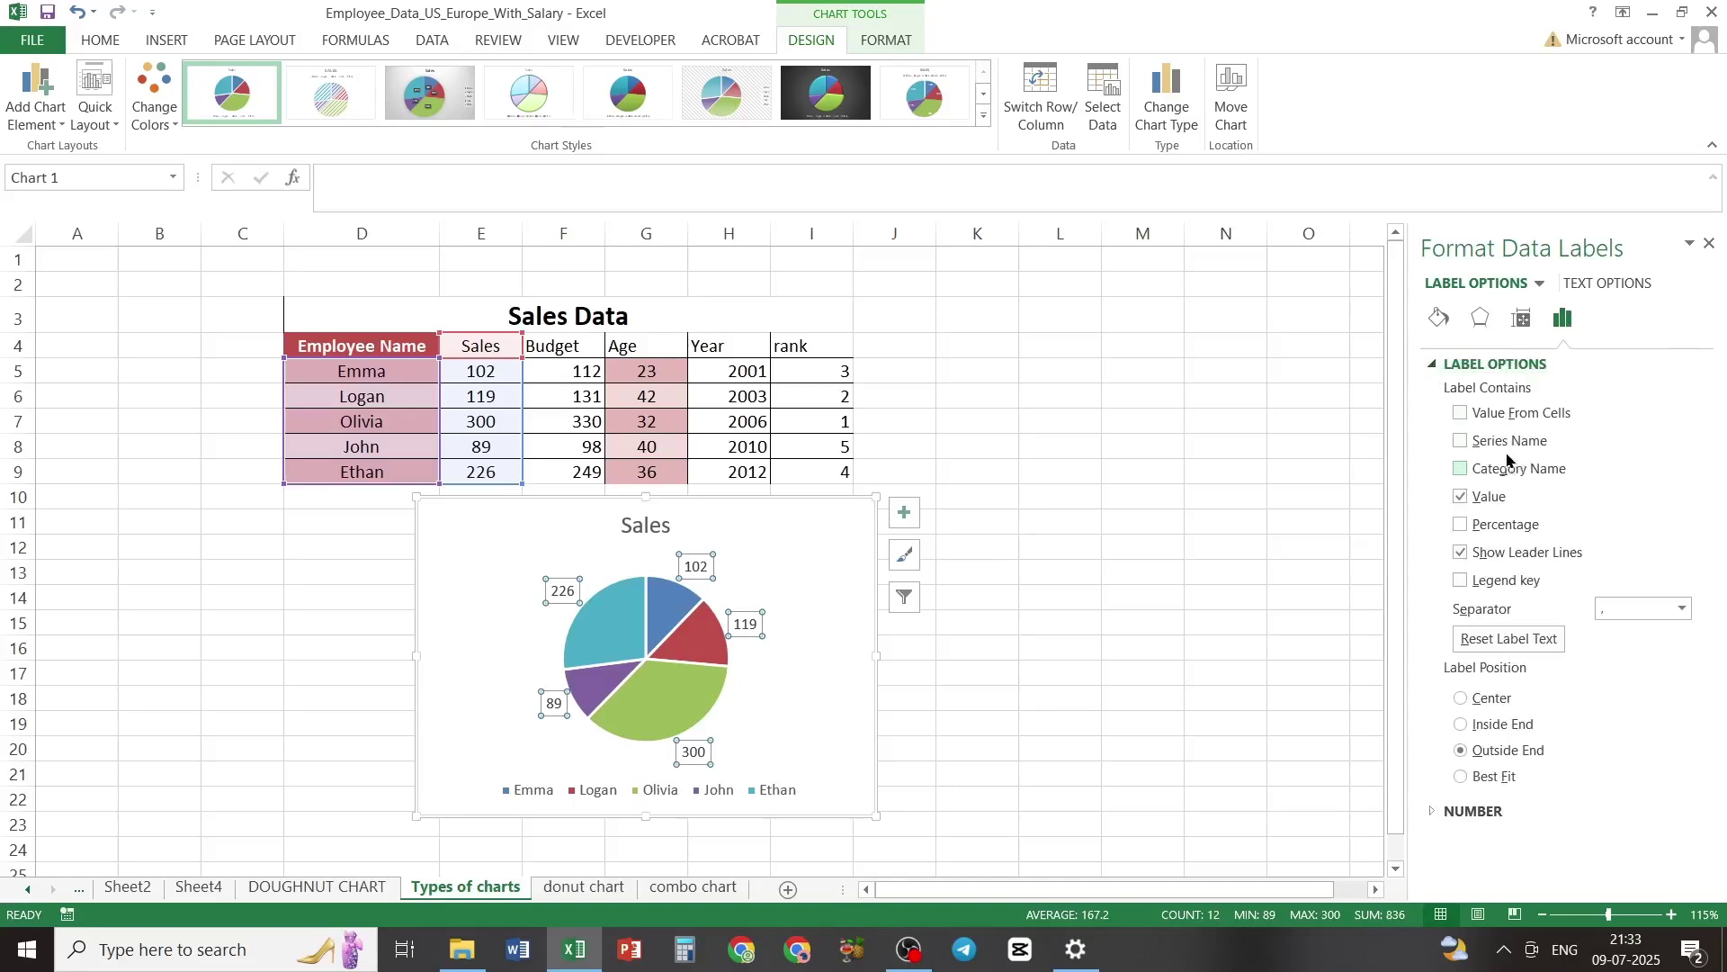
left_click(1459, 442)
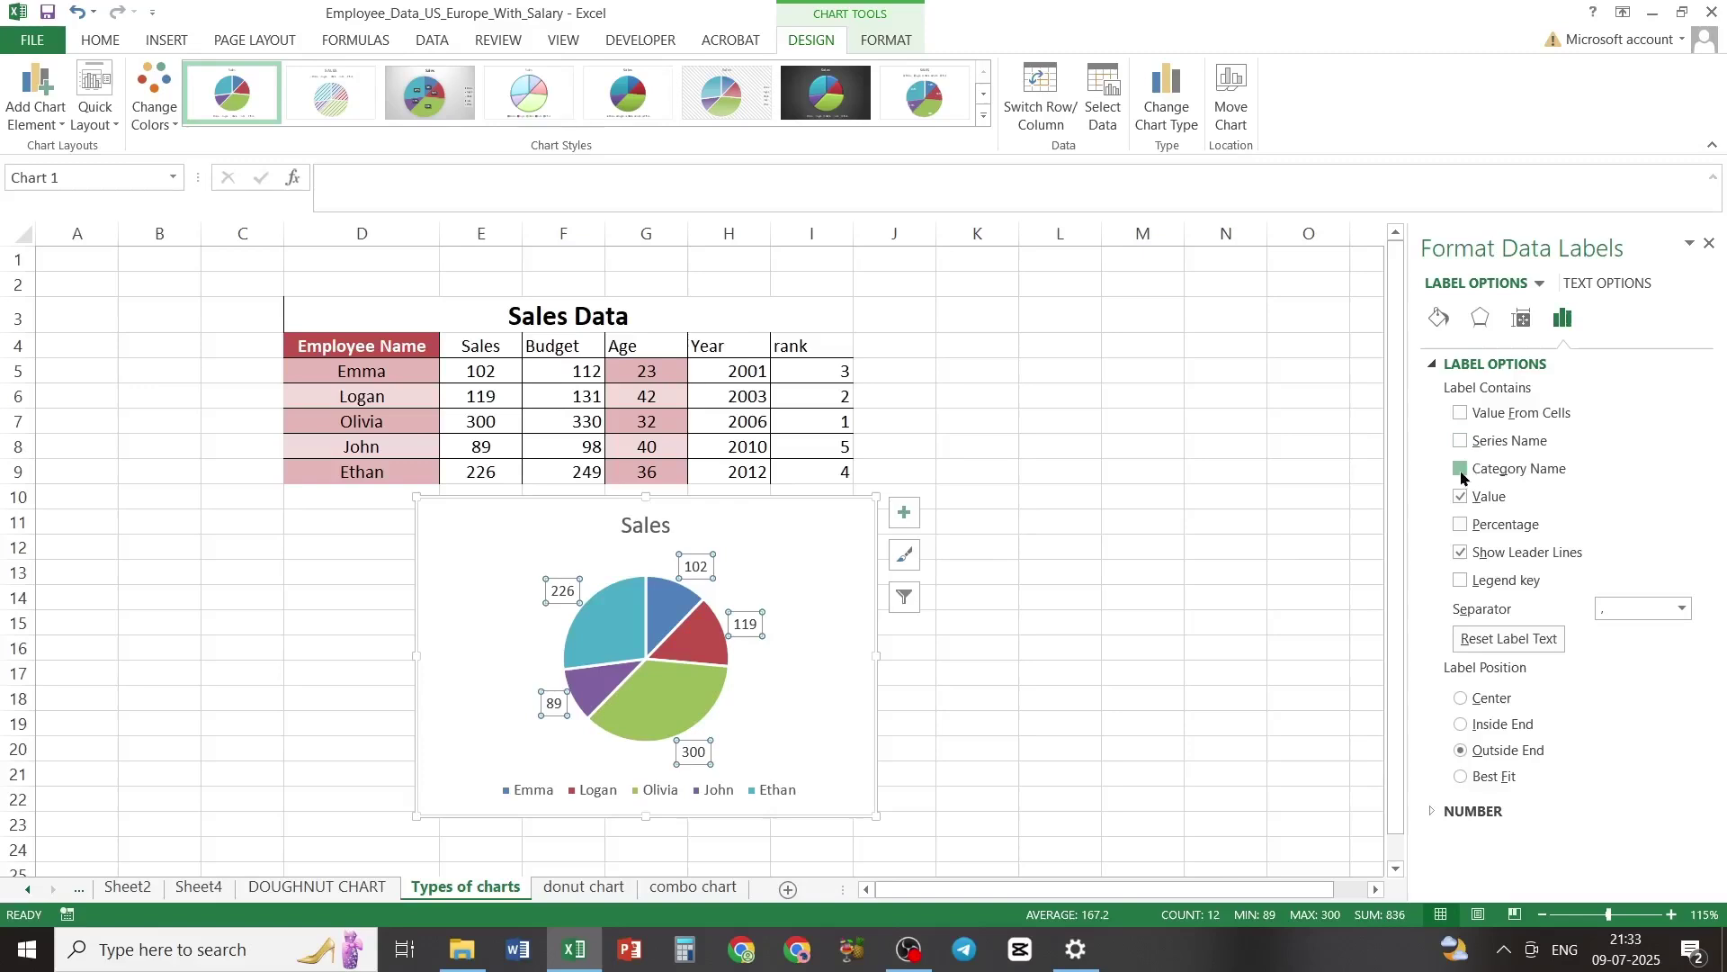
left_click(1462, 477)
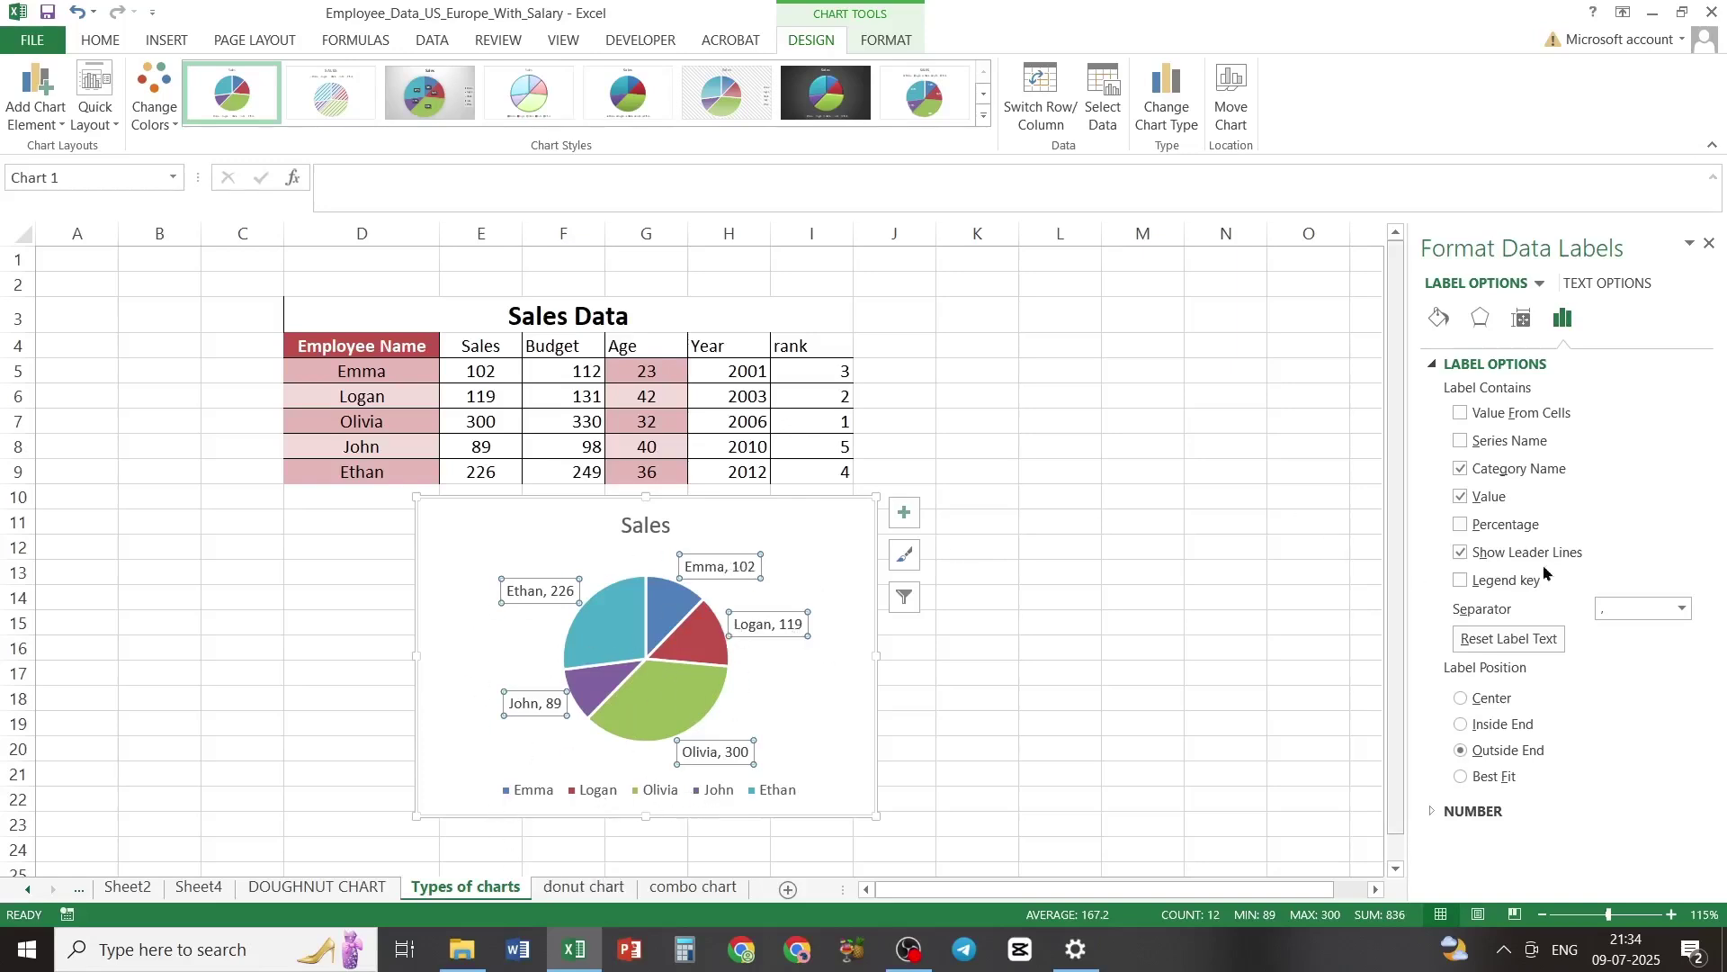
left_click(1461, 498)
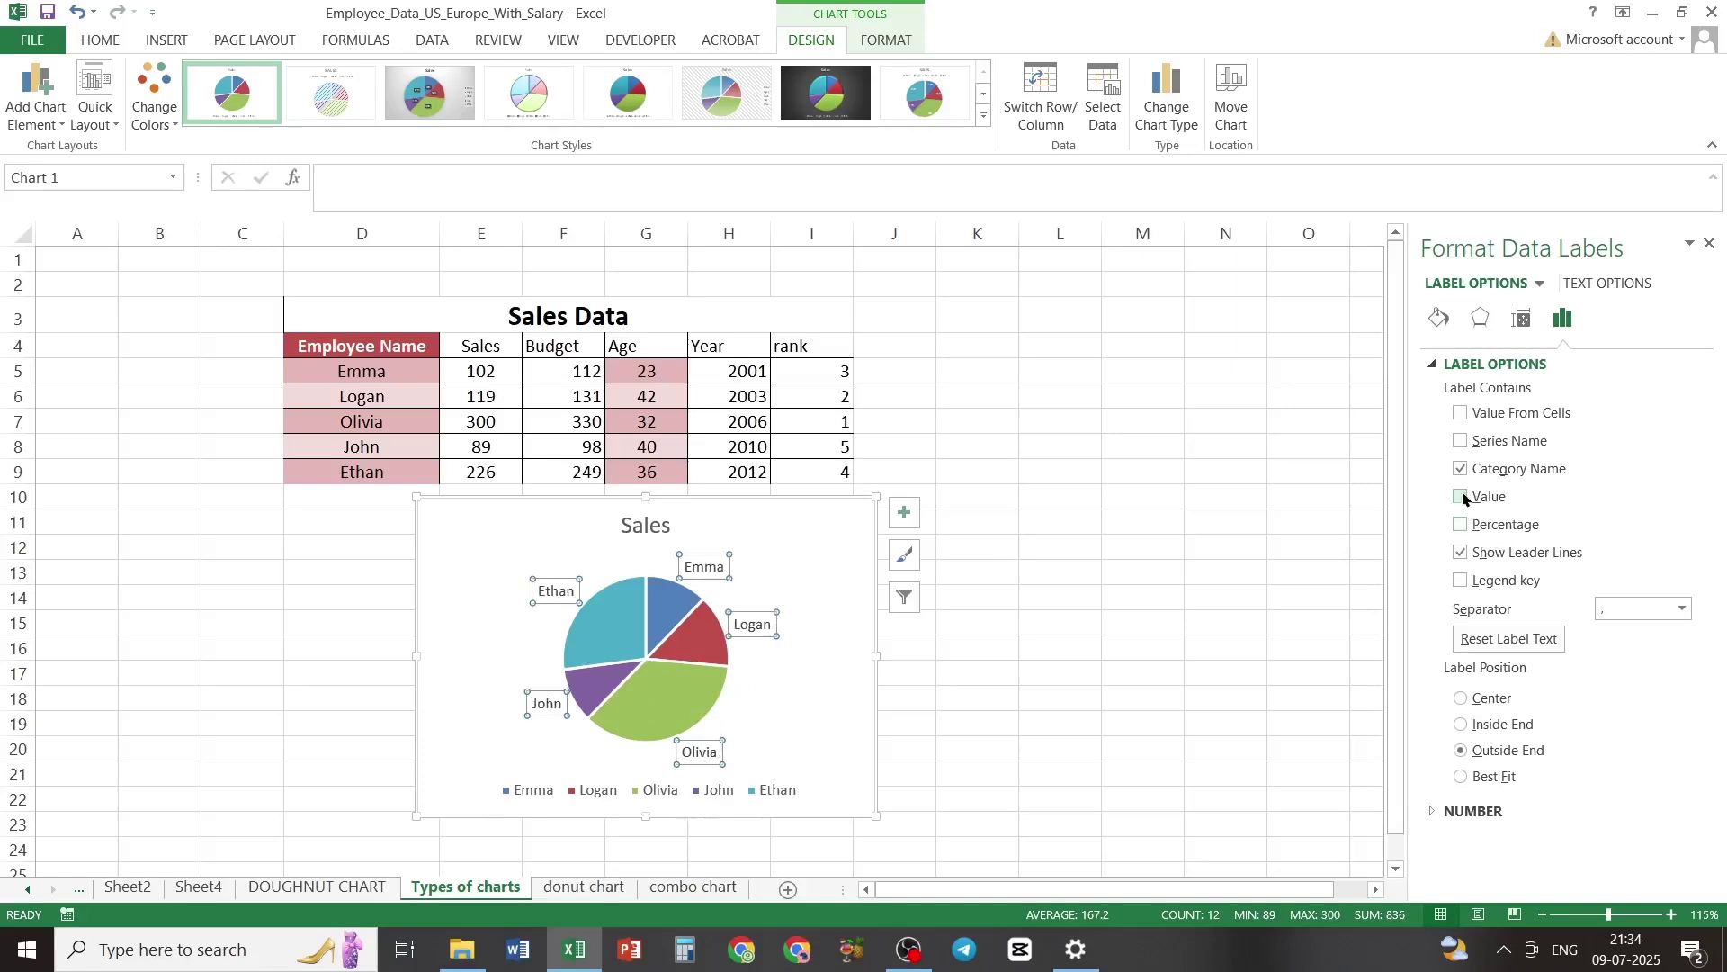
left_click(1462, 498)
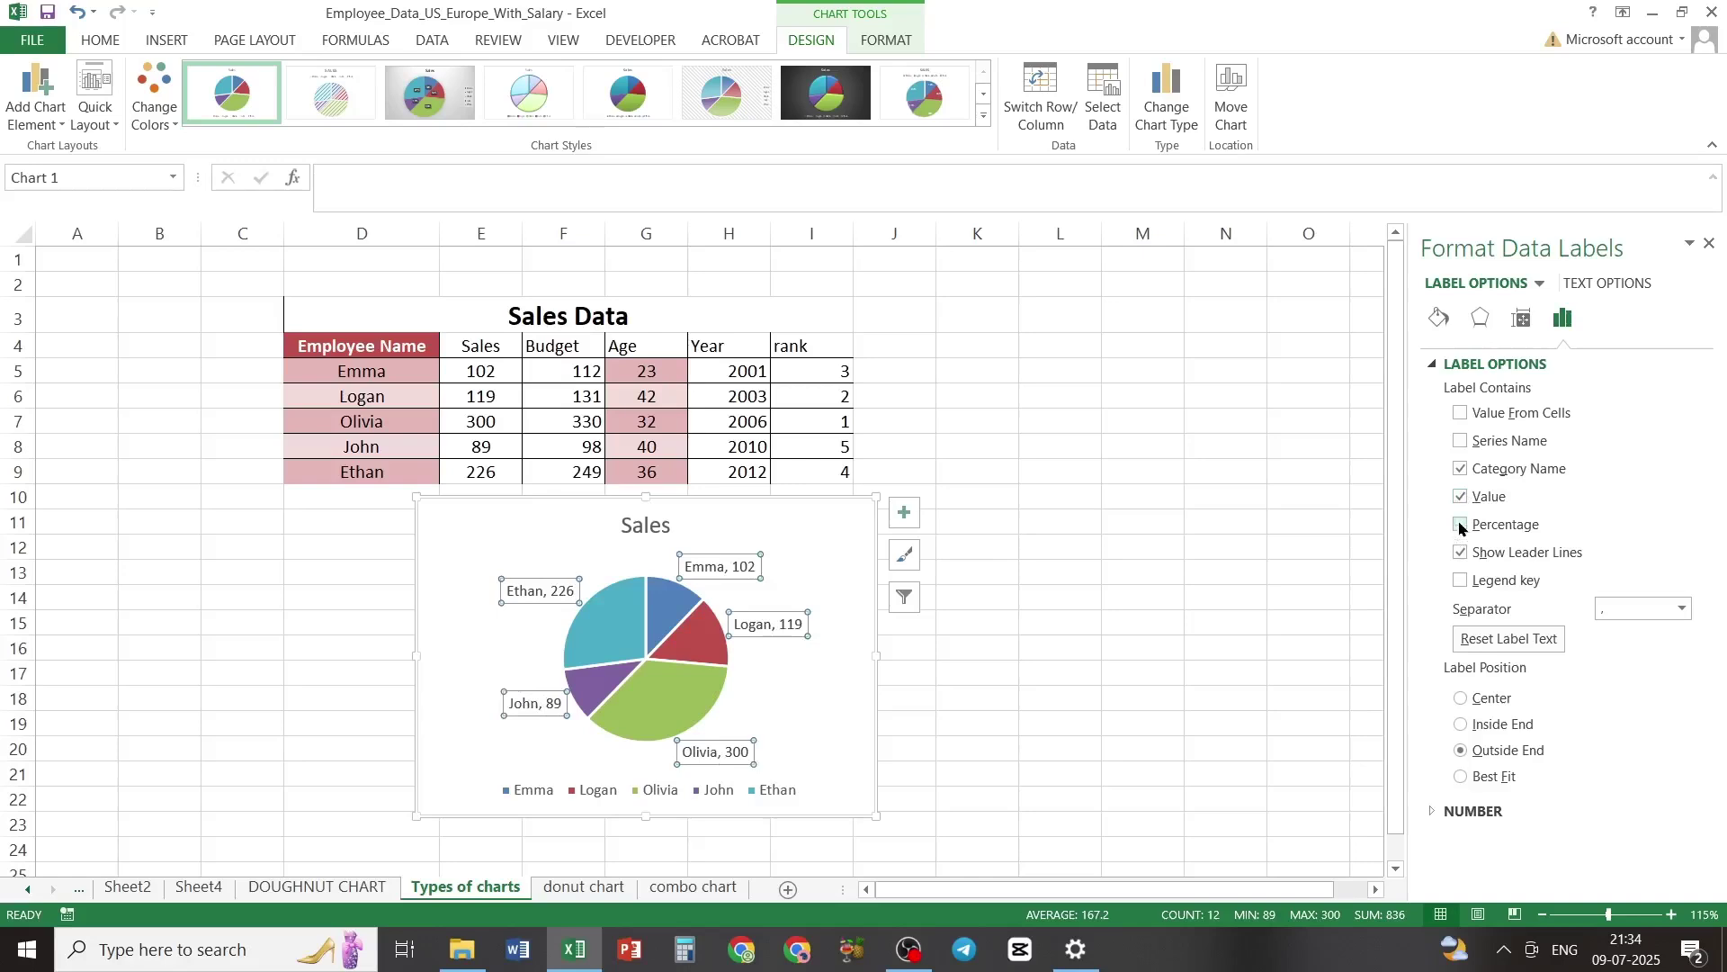
left_click(1460, 526)
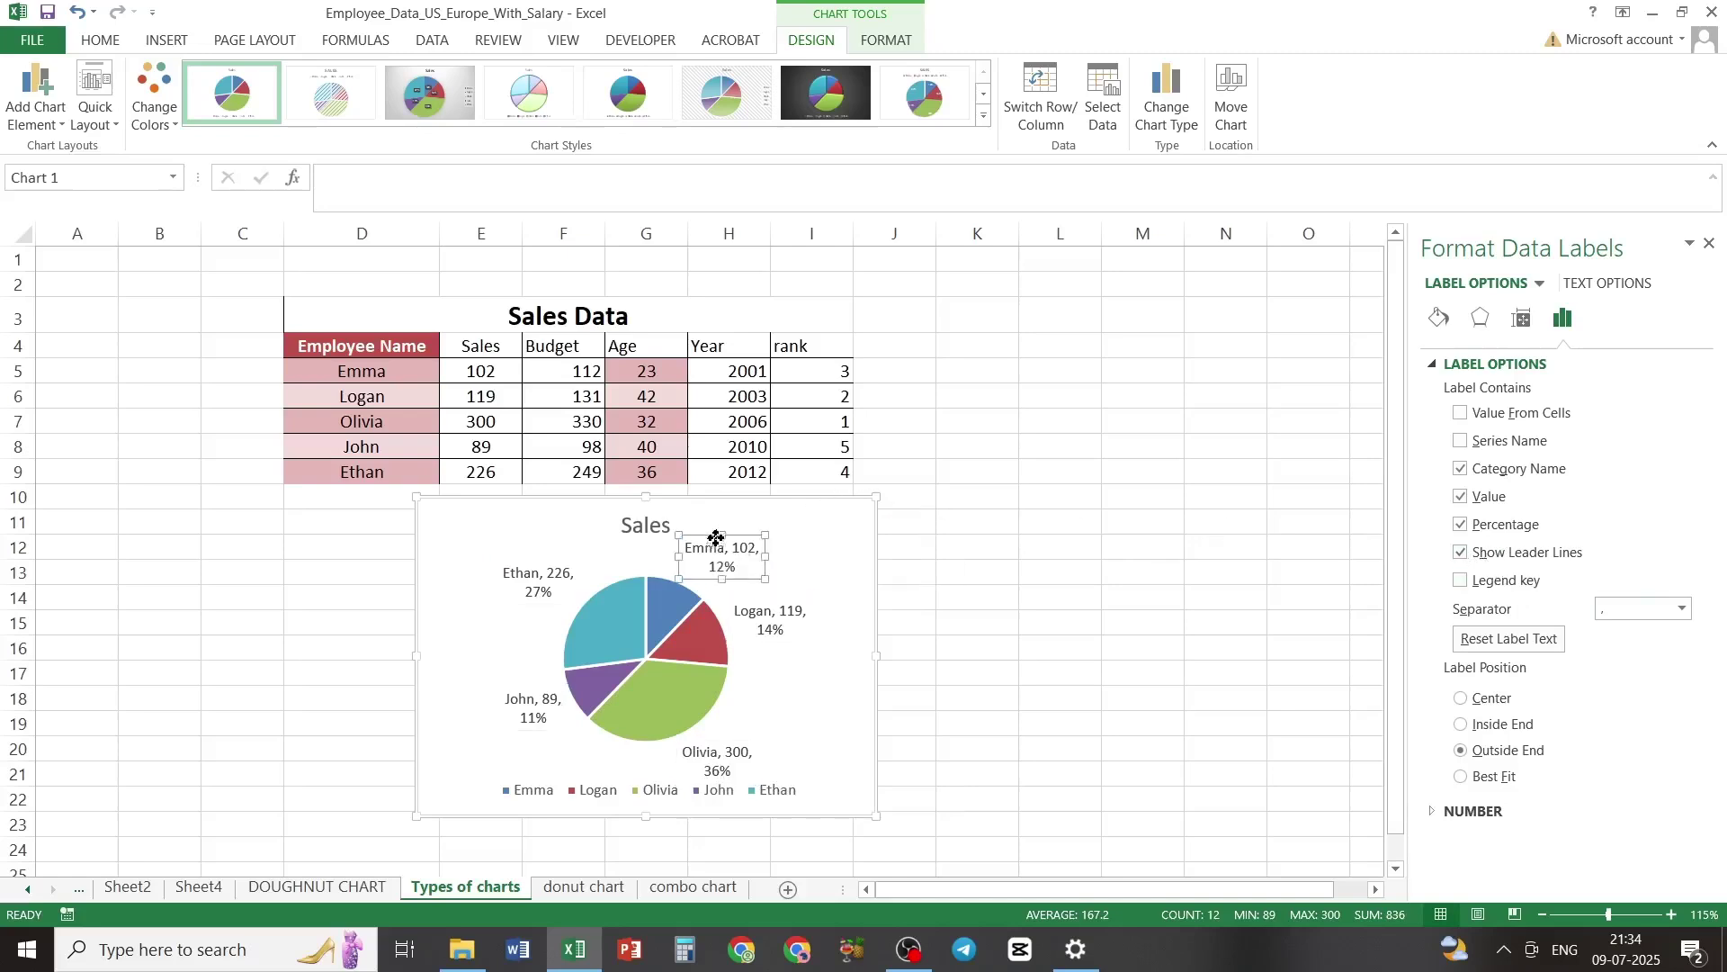
Step: Move each of the five data labels slightly away from its pie slice to bring out the leader lines
left_click_drag(714, 545, 718, 529)
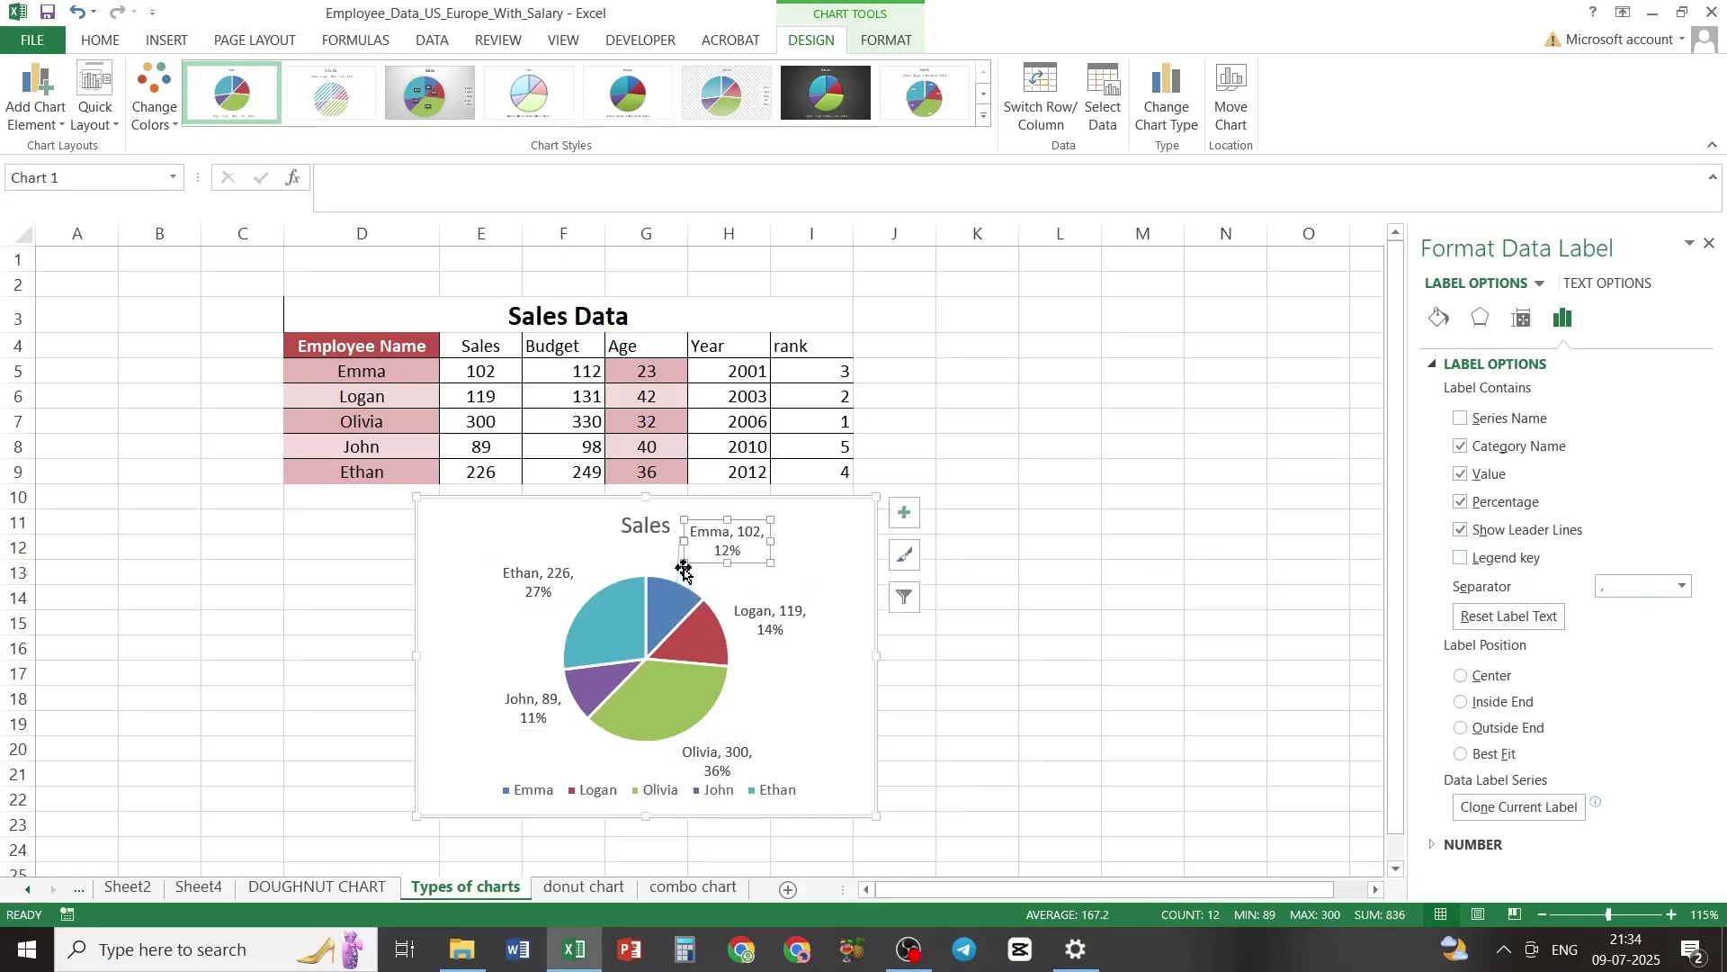
left_click(775, 619)
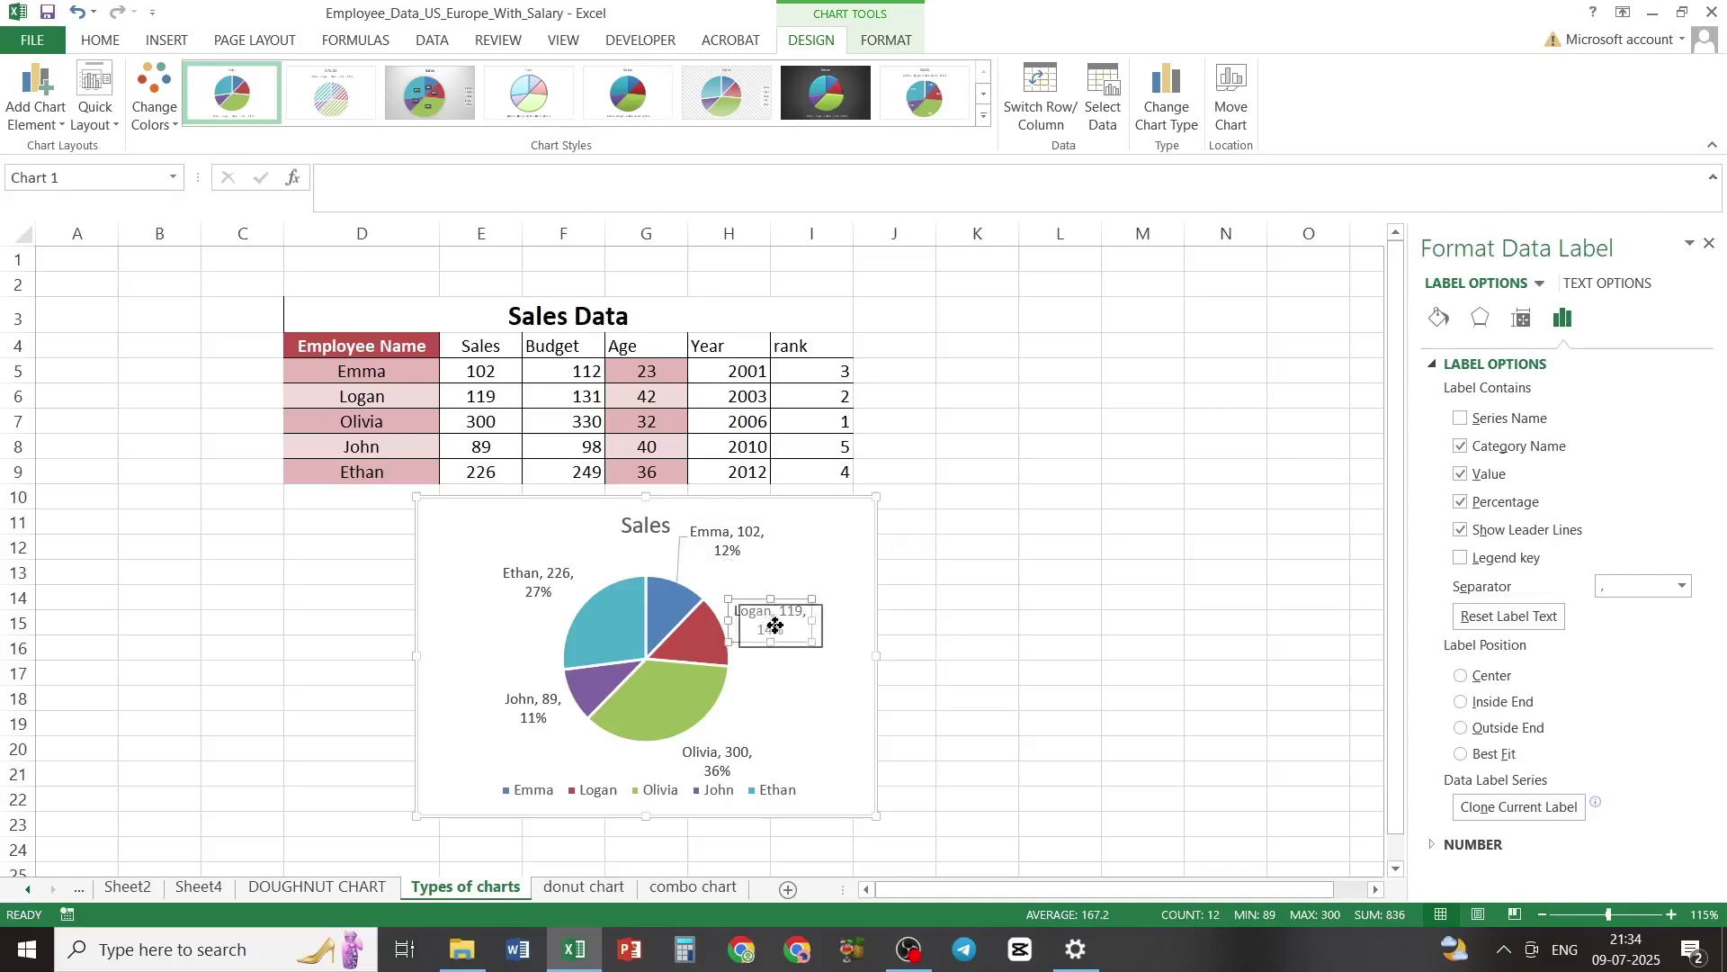
left_click_drag(776, 619, 791, 623)
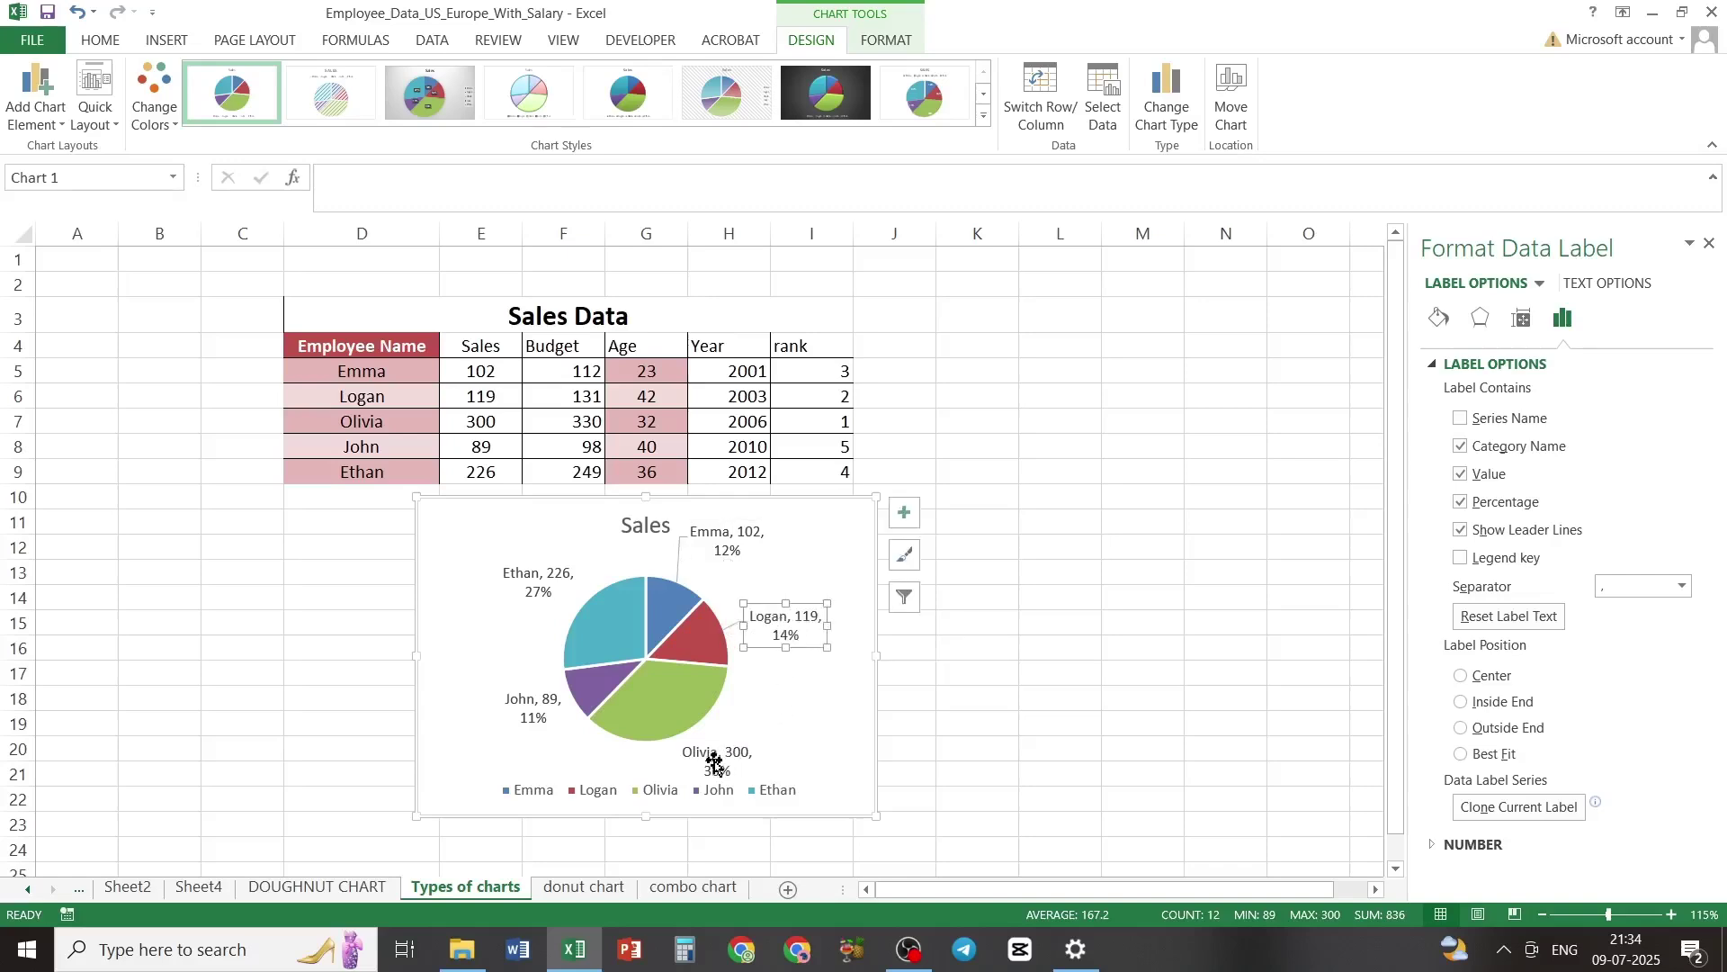
left_click_drag(717, 760, 749, 745)
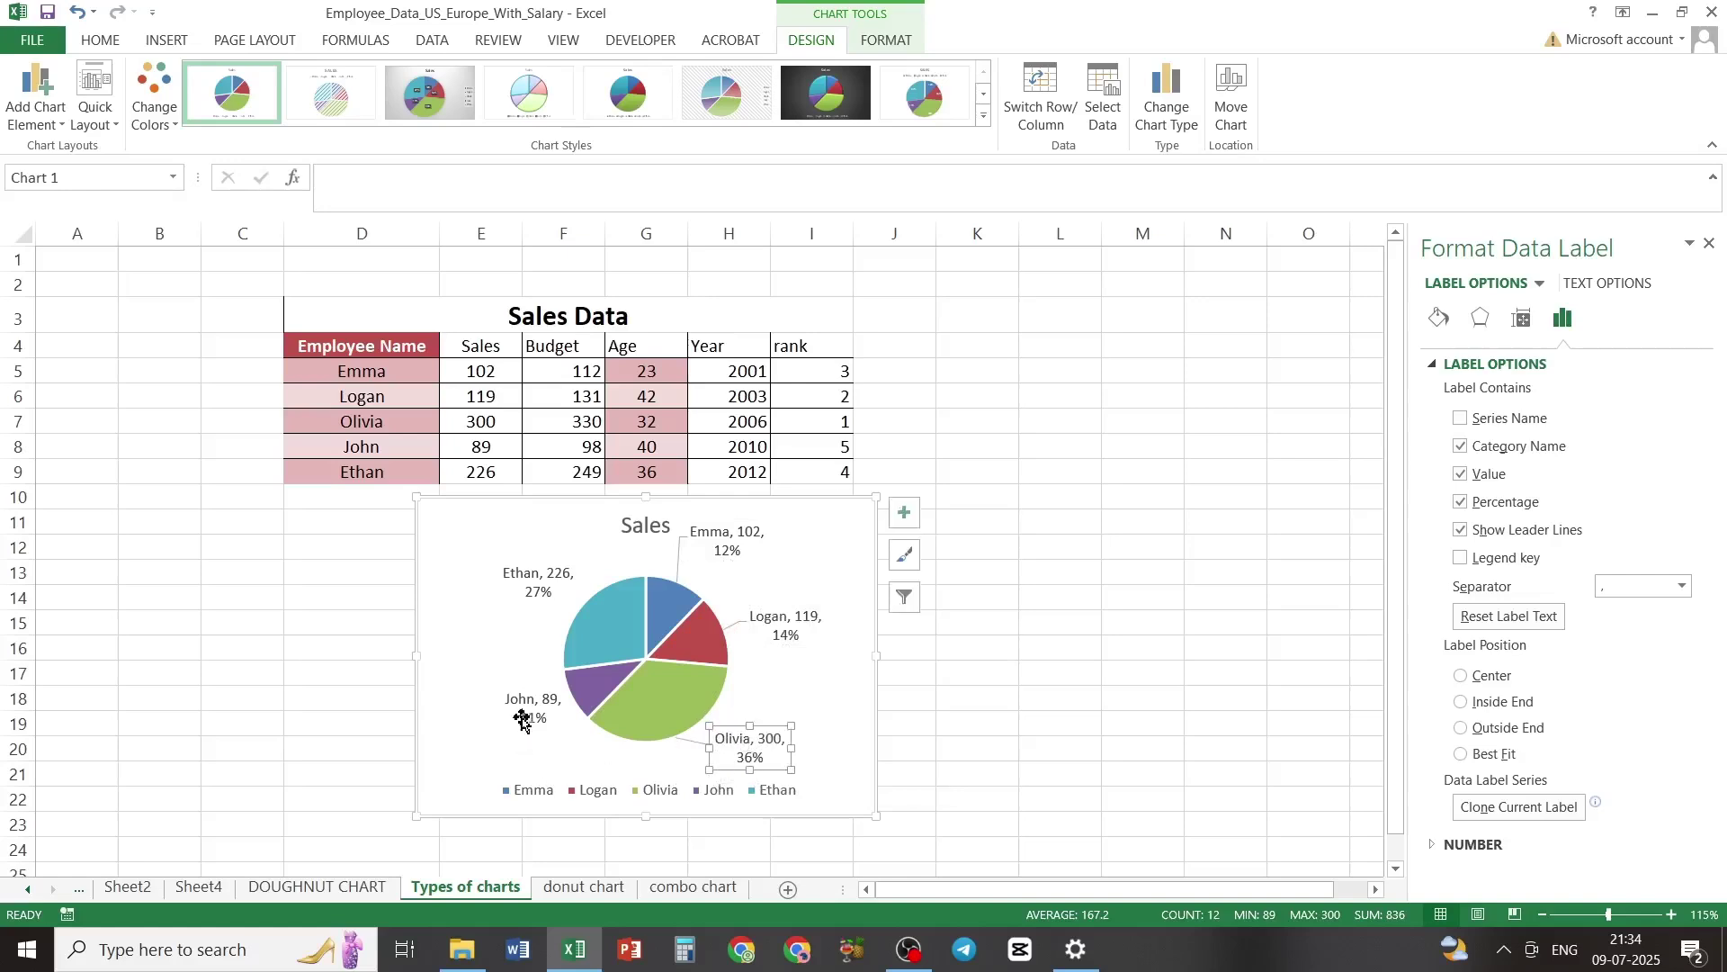
left_click_drag(522, 712, 503, 710)
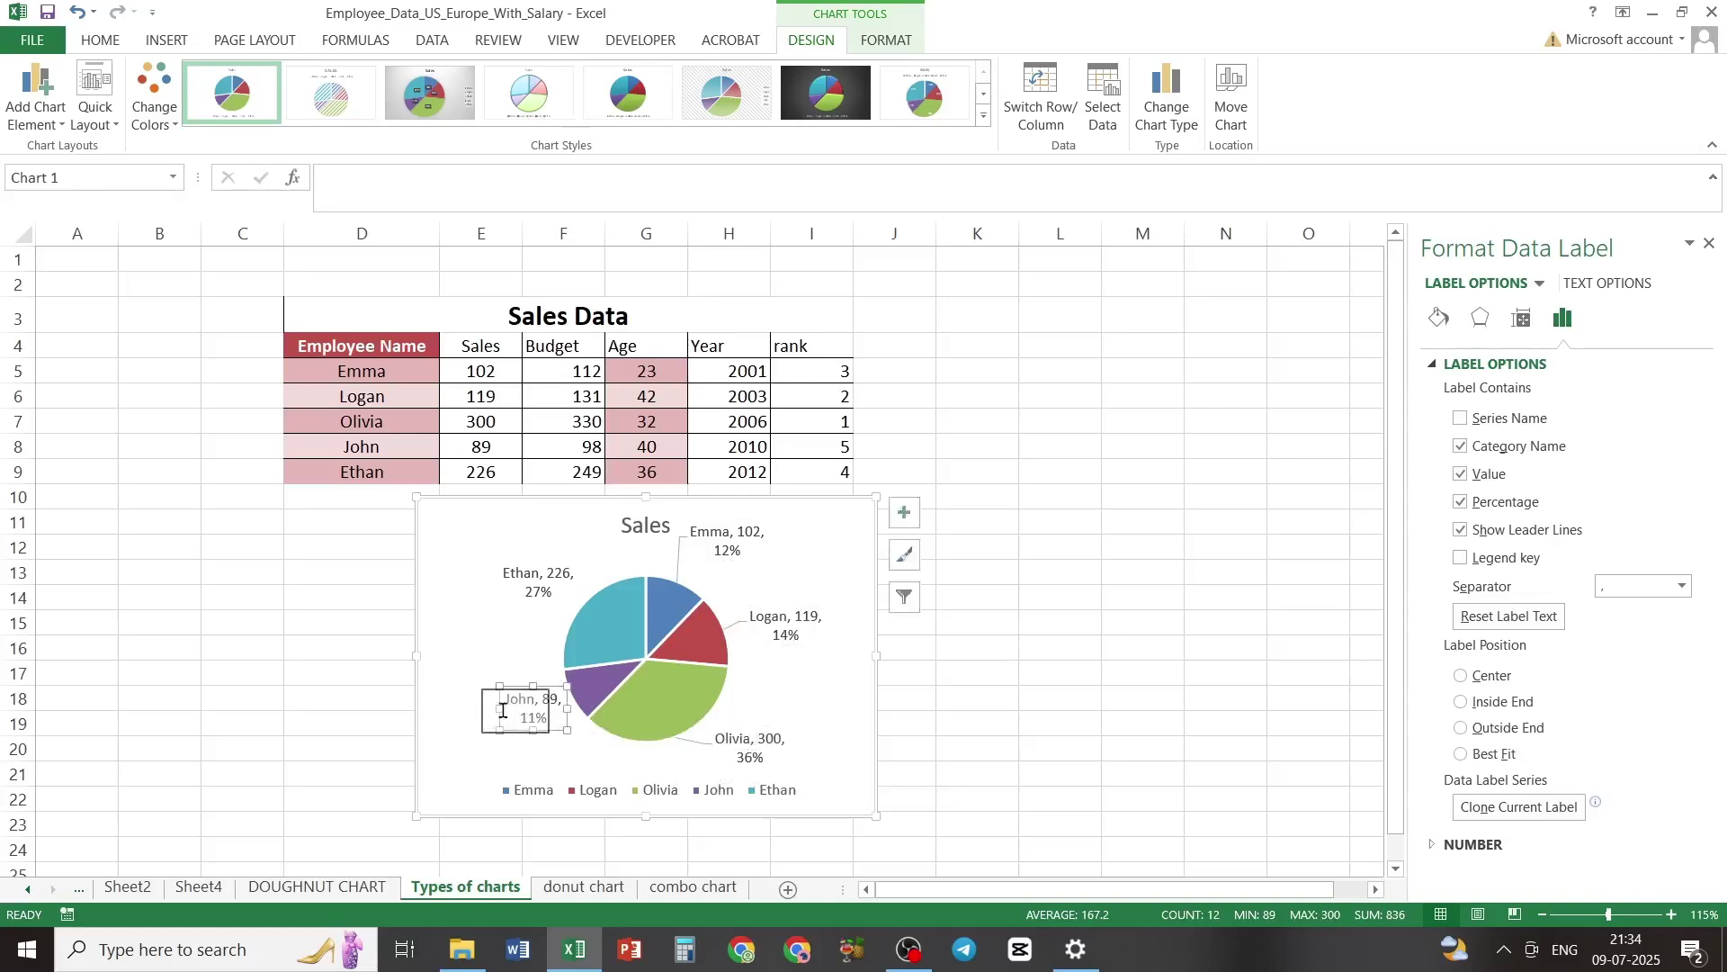
left_click(525, 584)
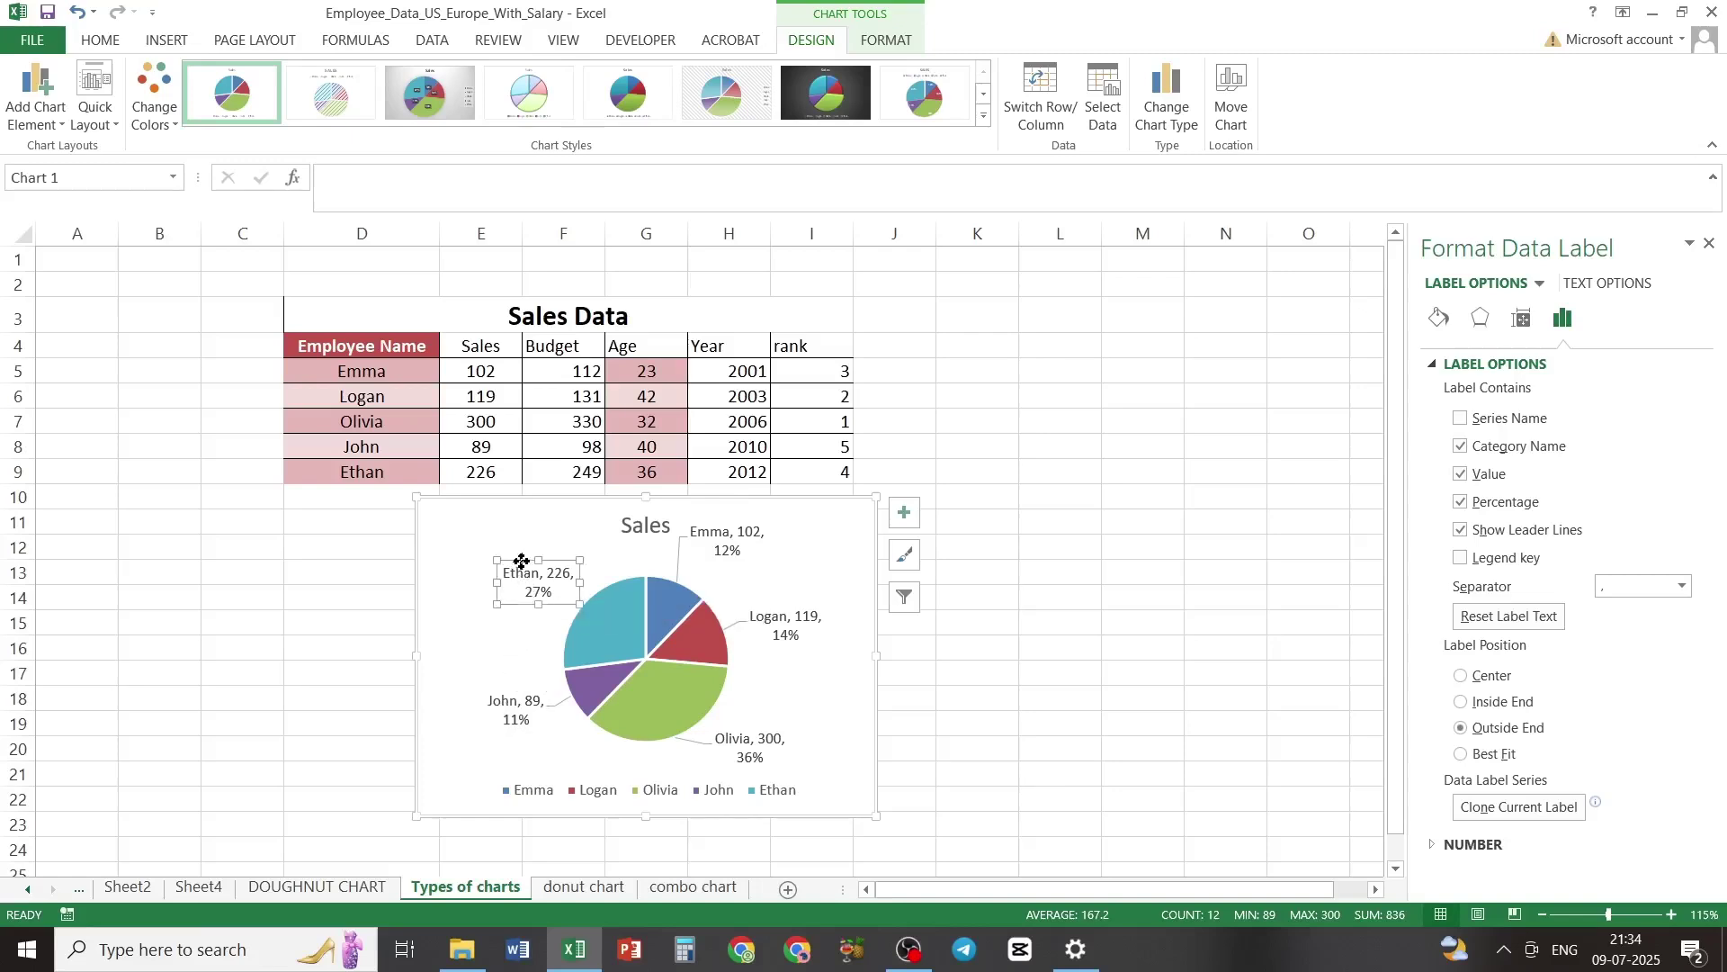
left_click_drag(522, 562, 515, 560)
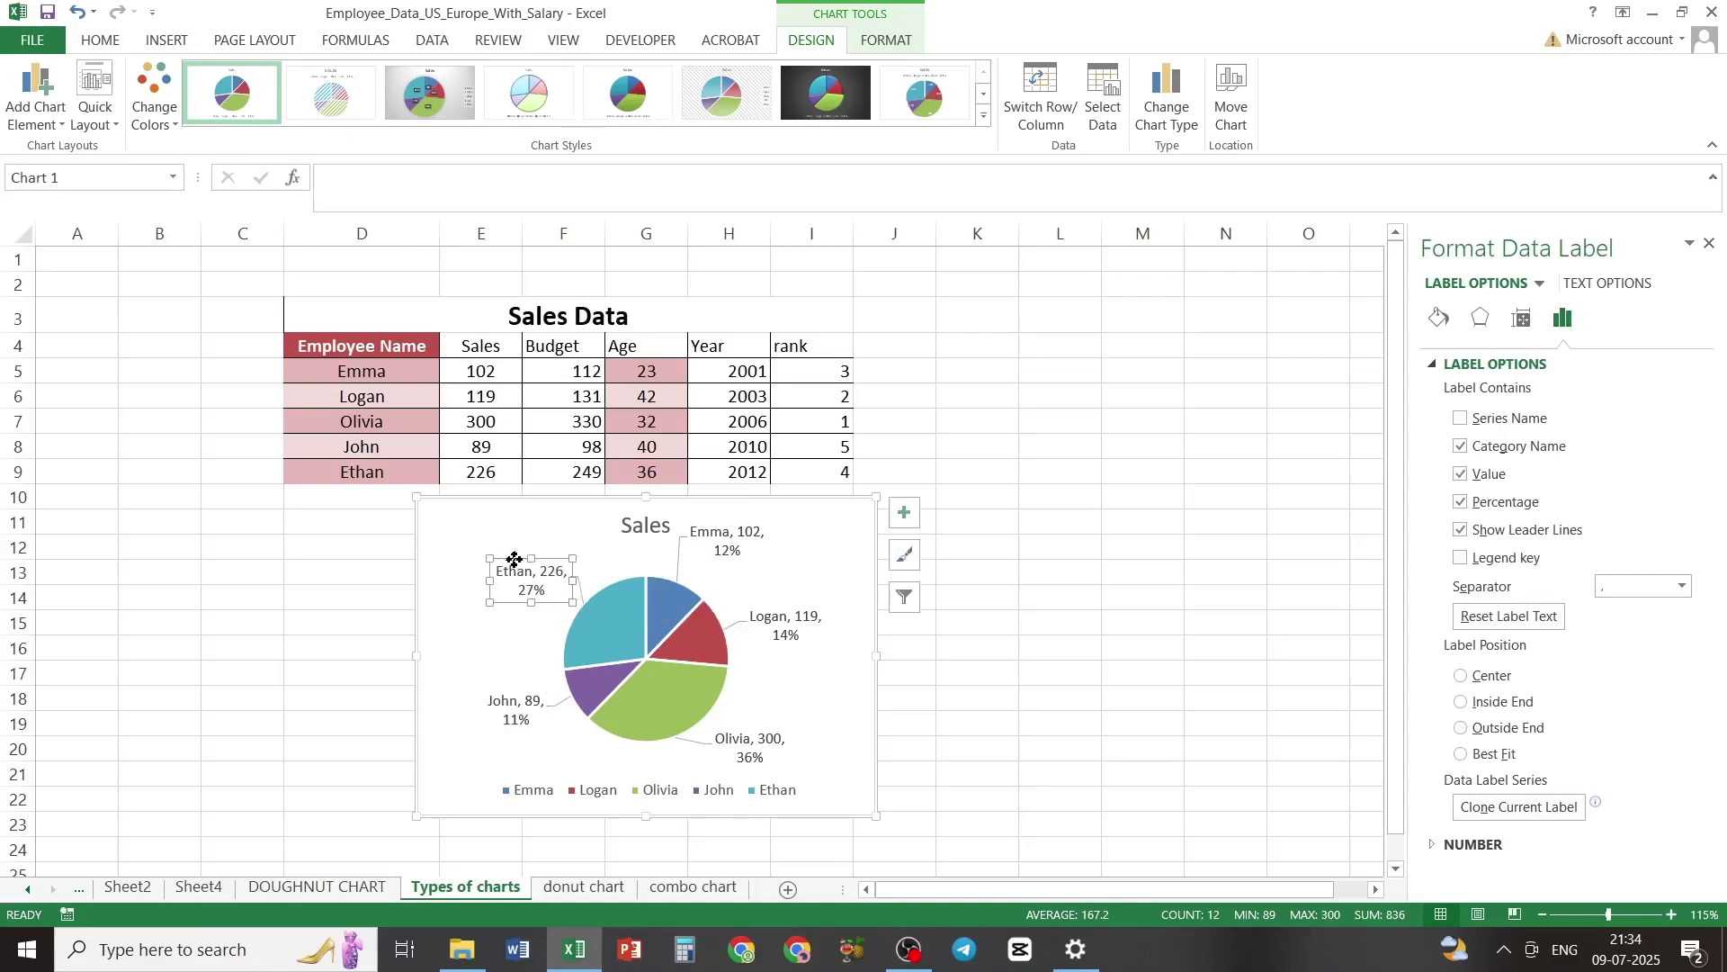
Step: Format the pie chart's leader lines as solid black lines and increase their width
left_click(679, 565)
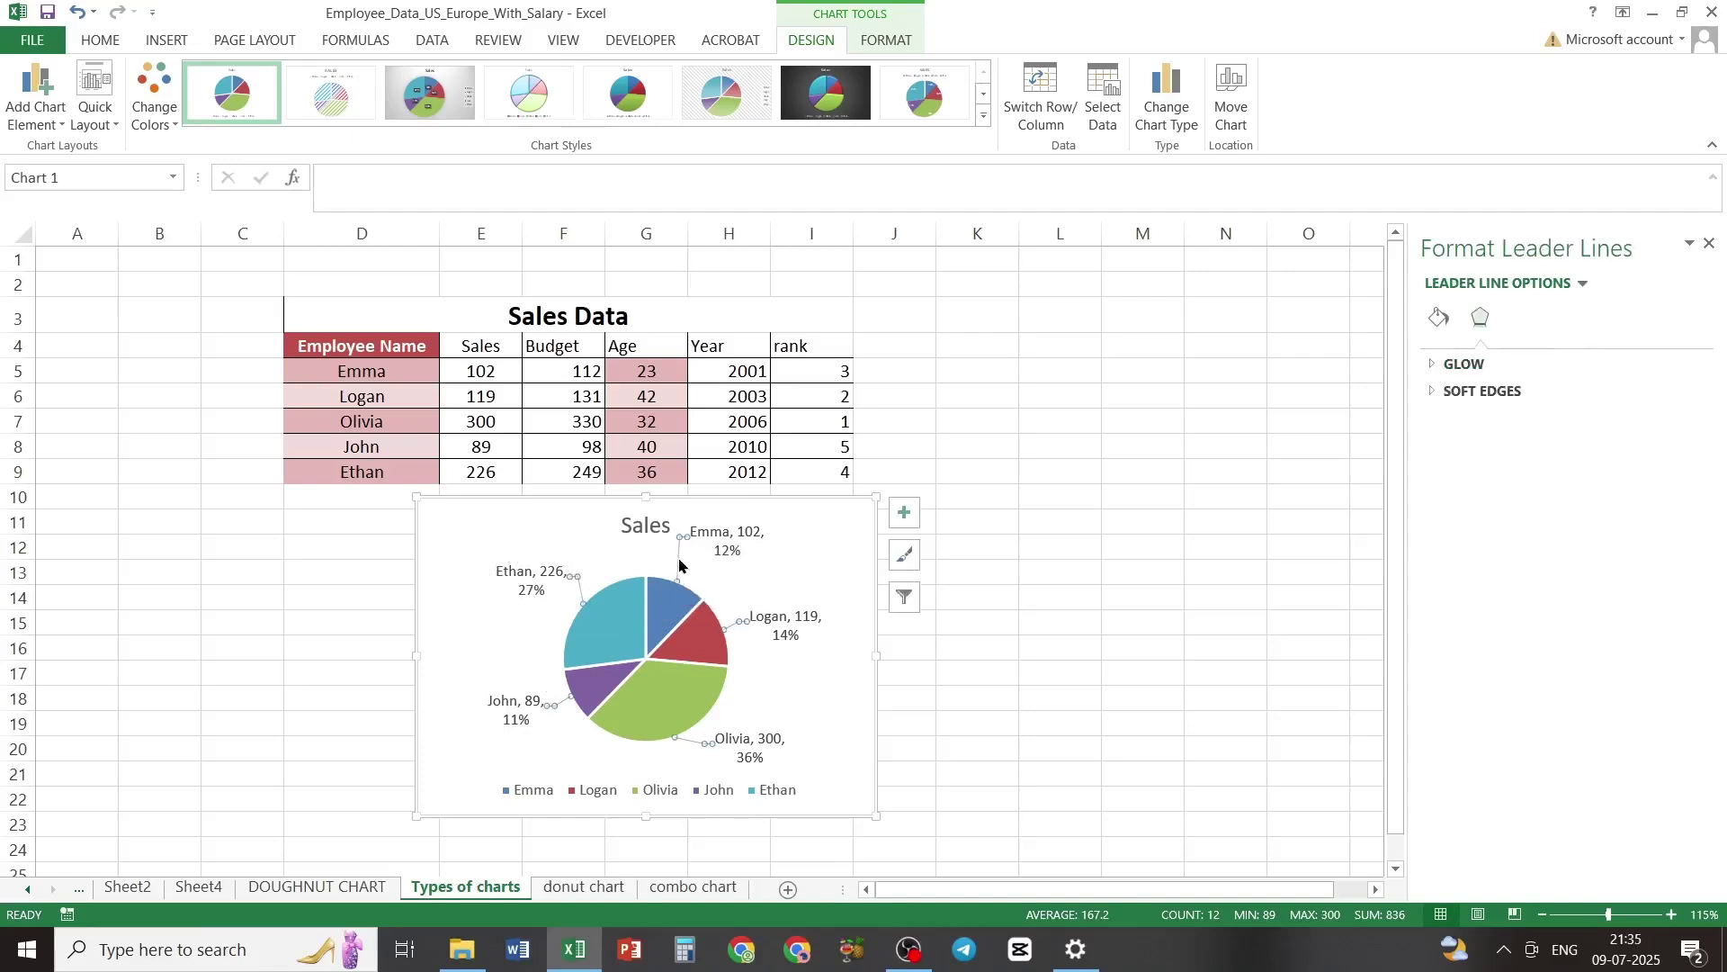
left_click(1433, 323)
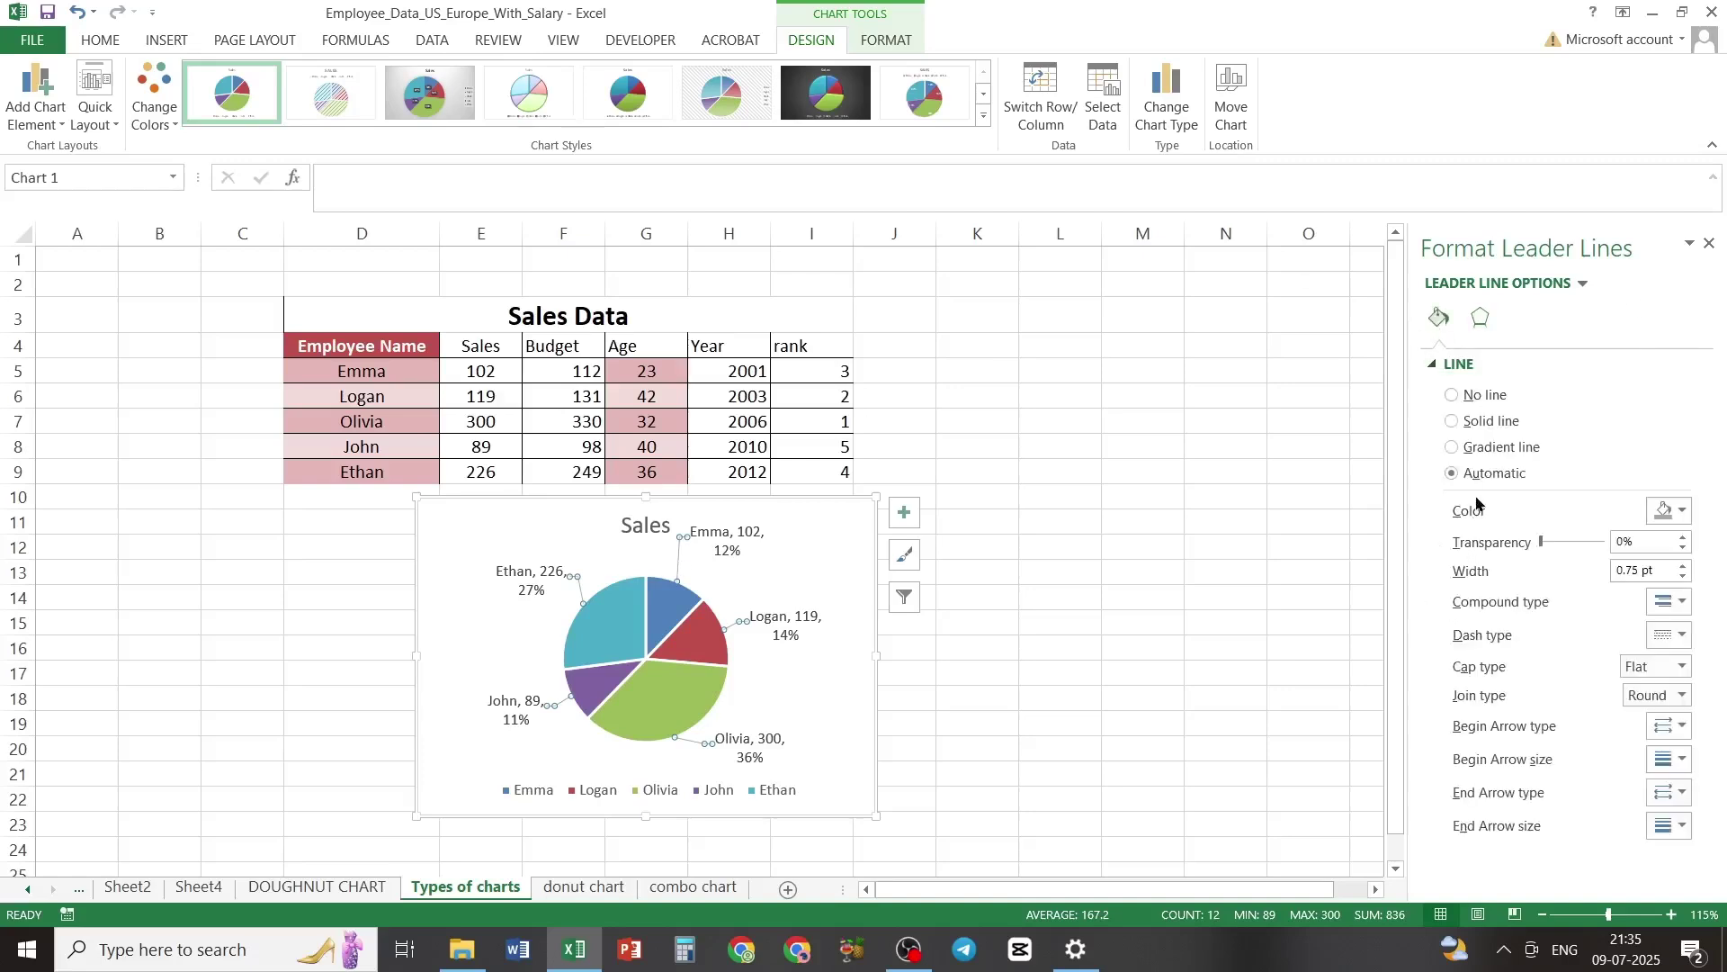
left_click(1452, 420)
left_click(1680, 513)
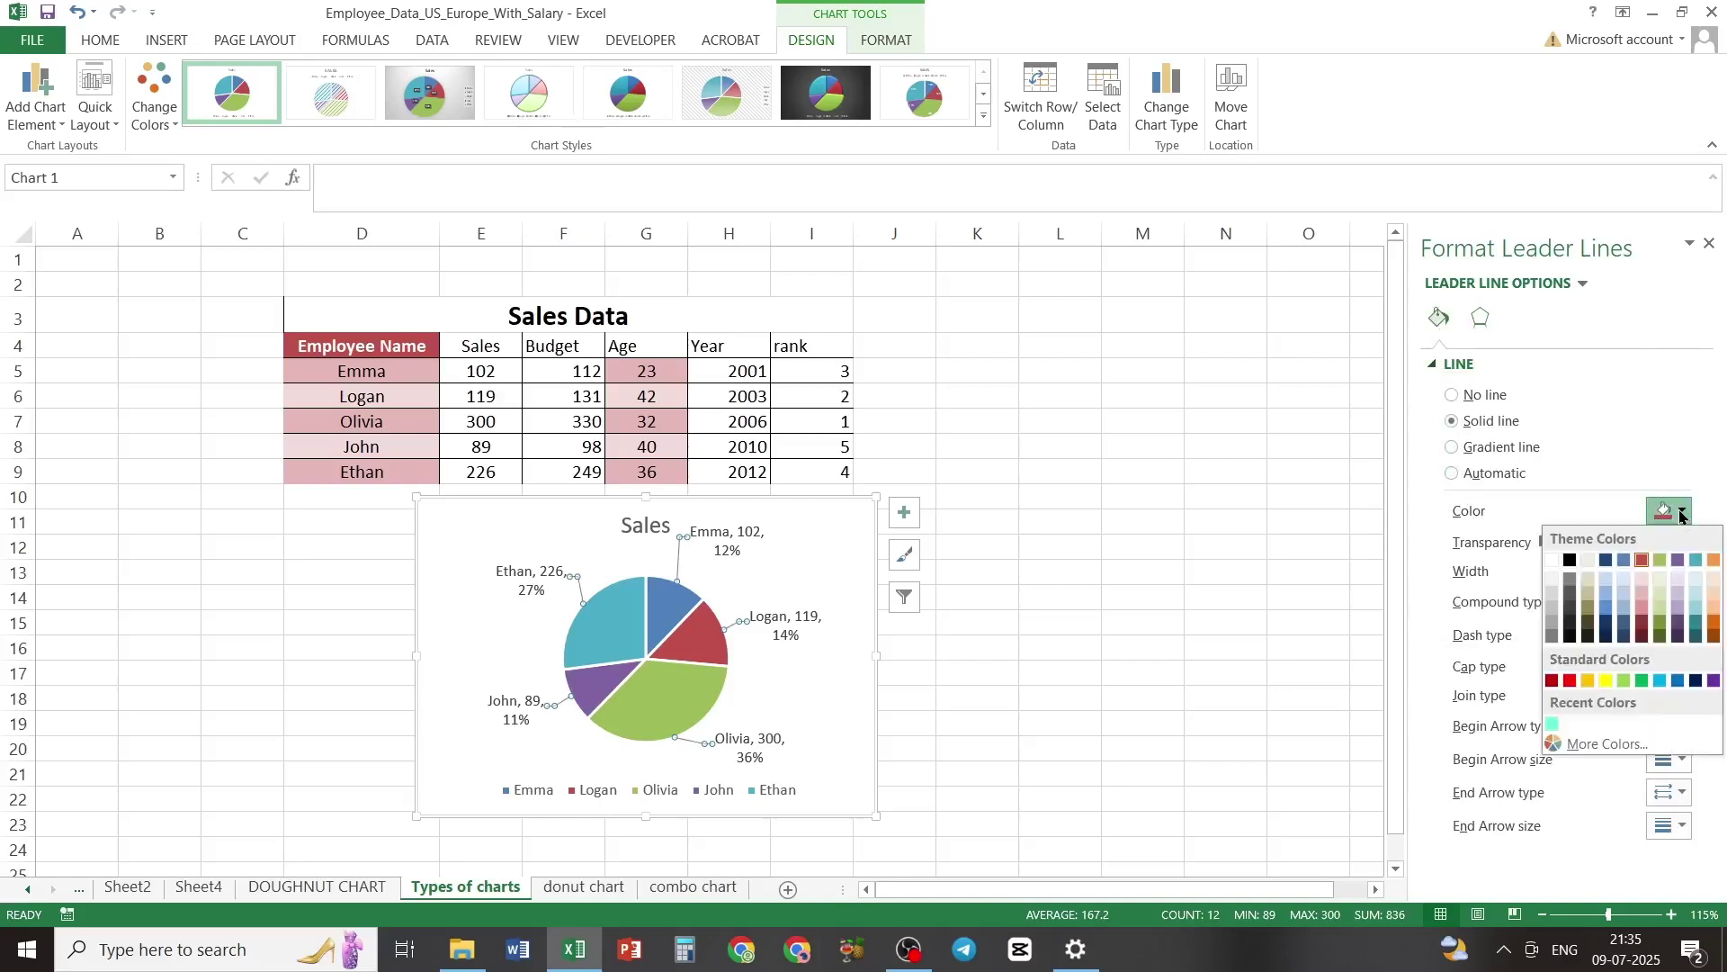
left_click(1570, 562)
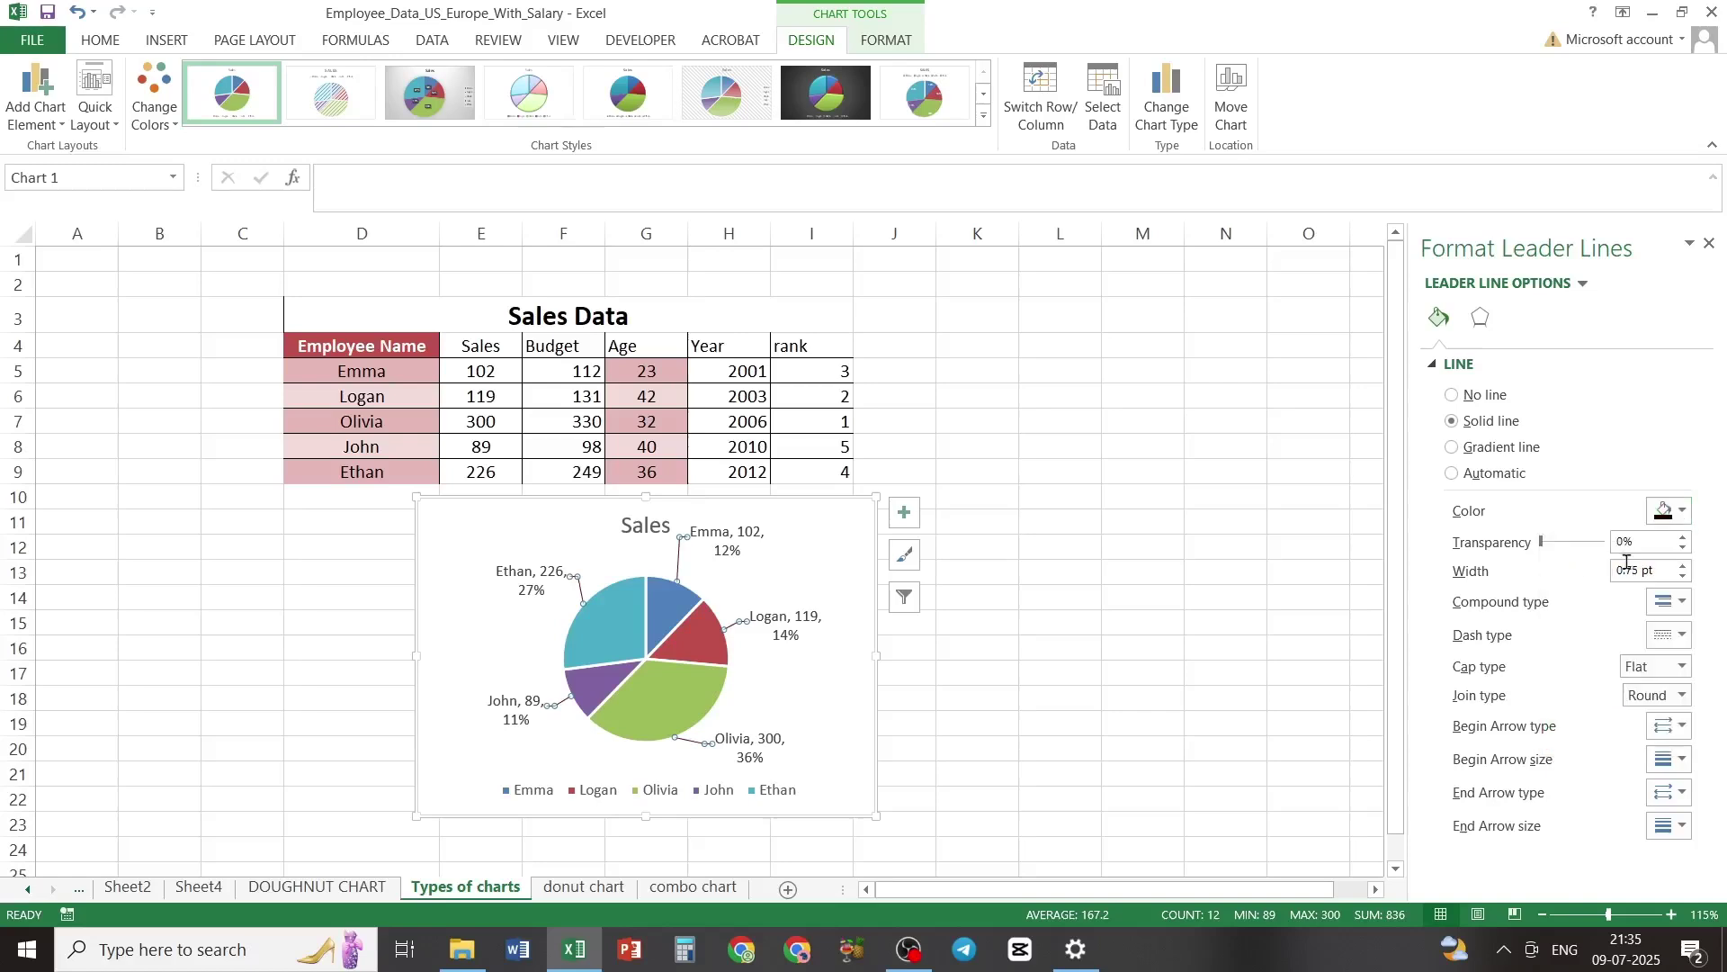
left_click(1683, 565)
Step: Include the legend key in the pie chart's data labels and delete the separate legend below the pie
left_click(784, 630)
left_click(785, 630)
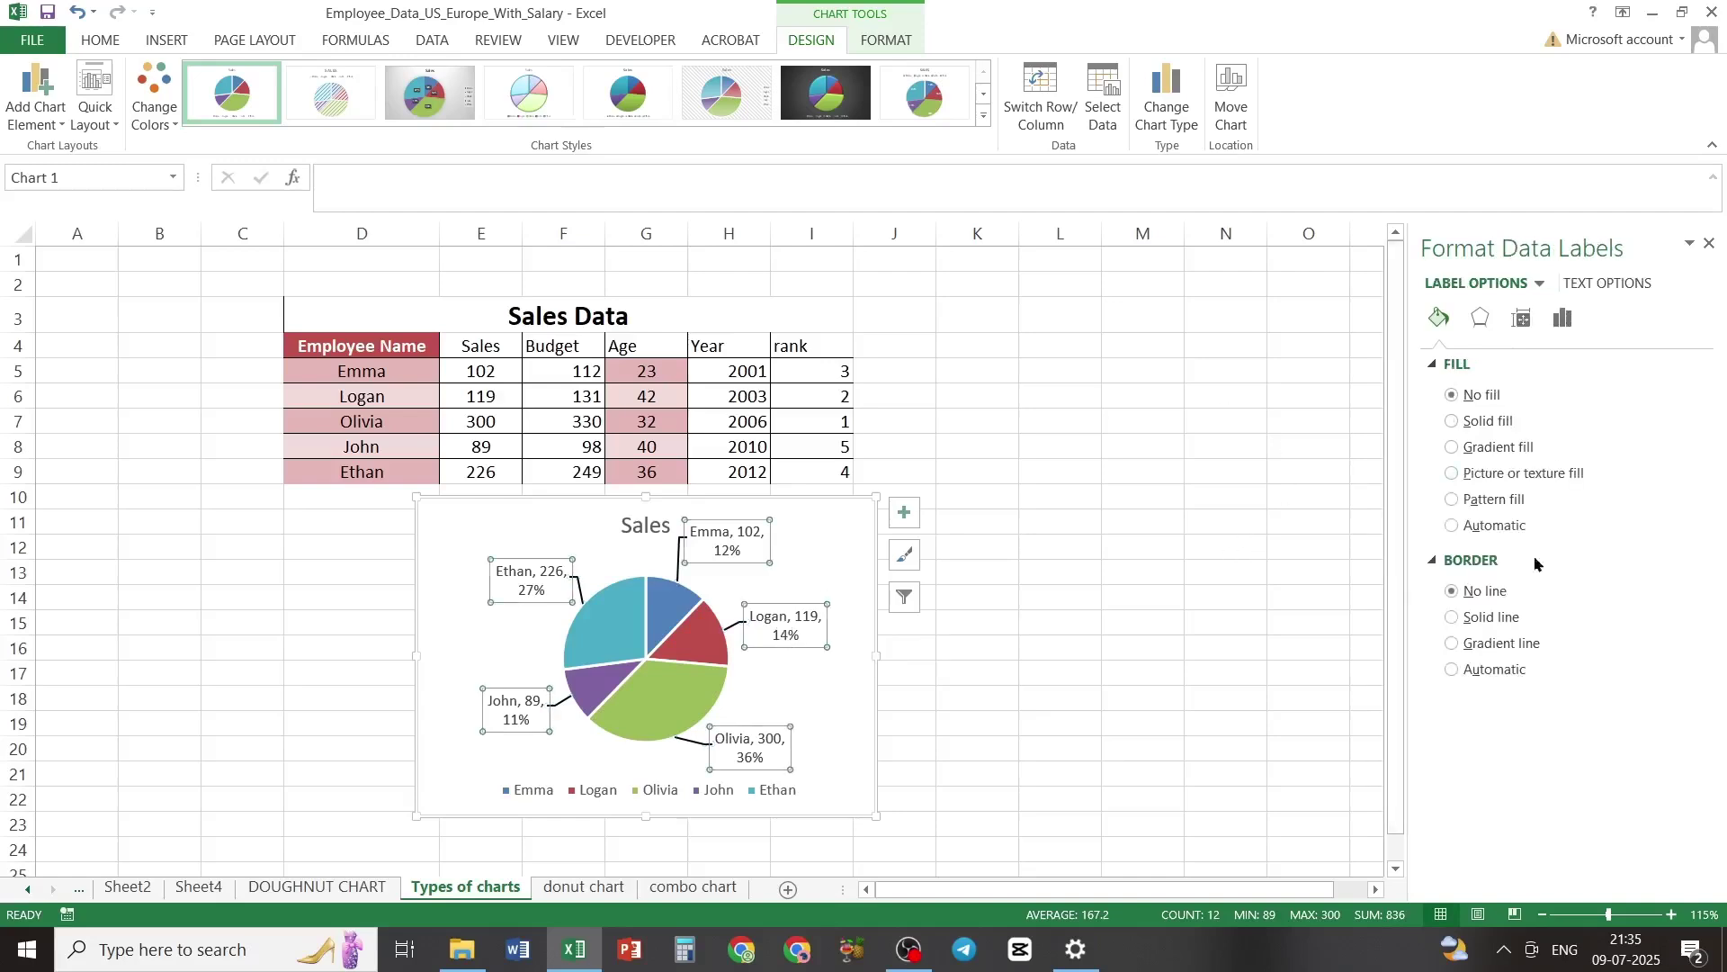
left_click(1559, 322)
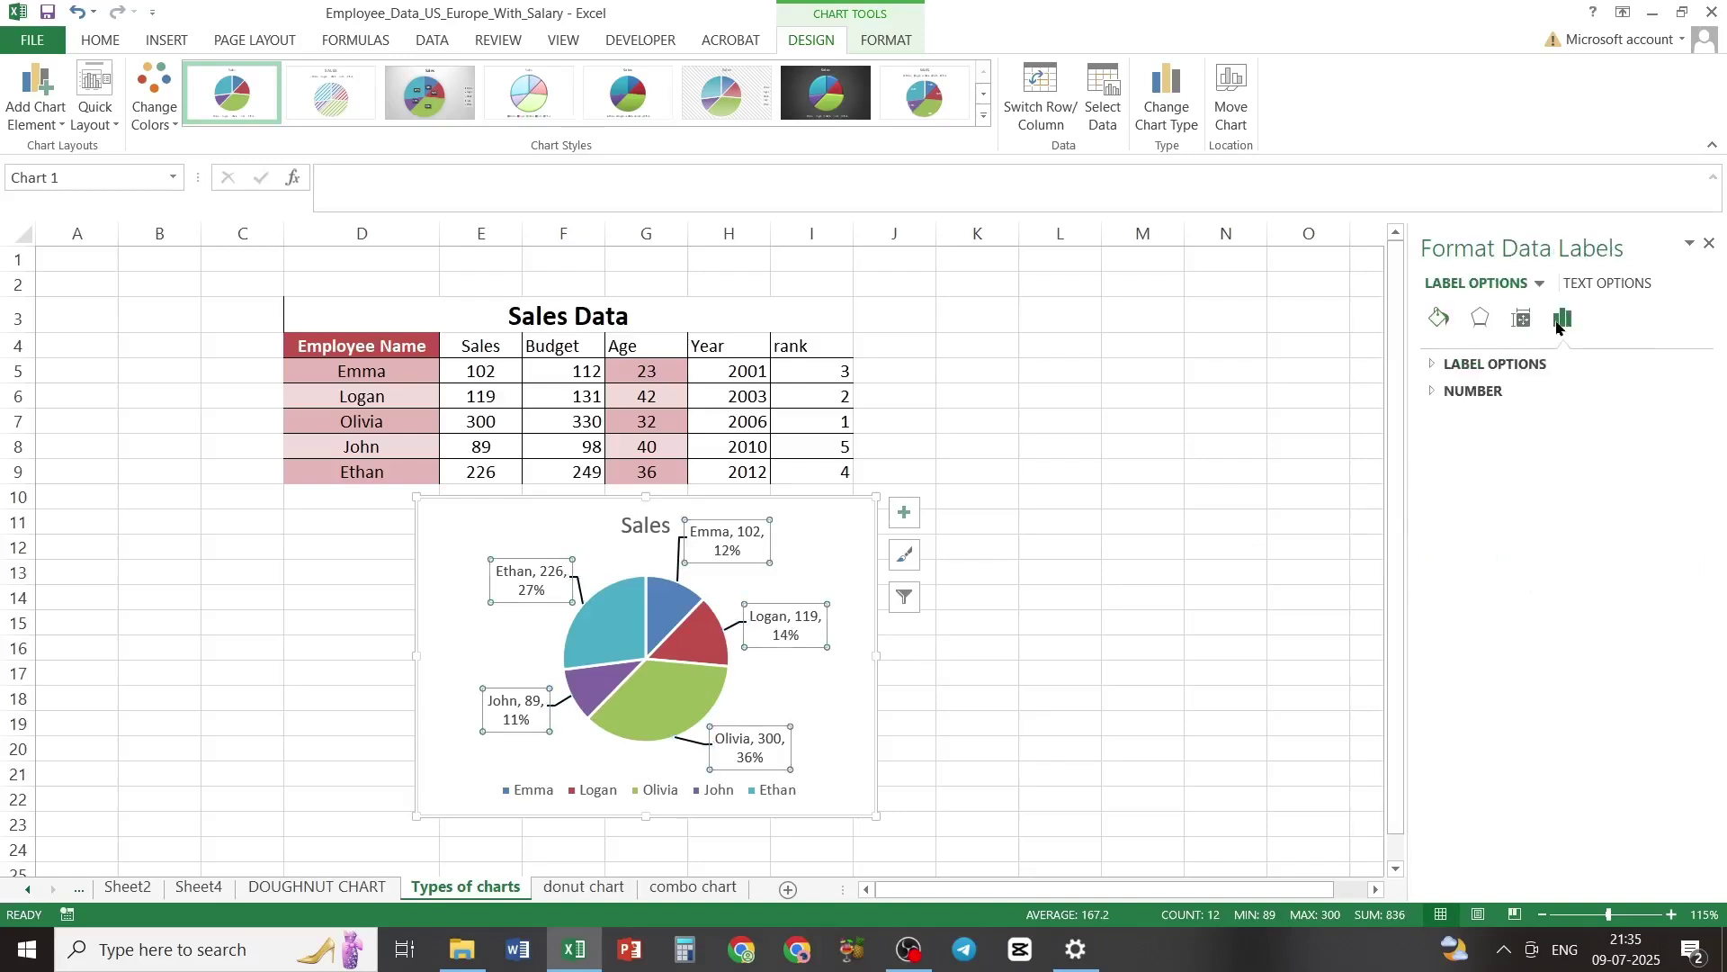
left_click(1429, 365)
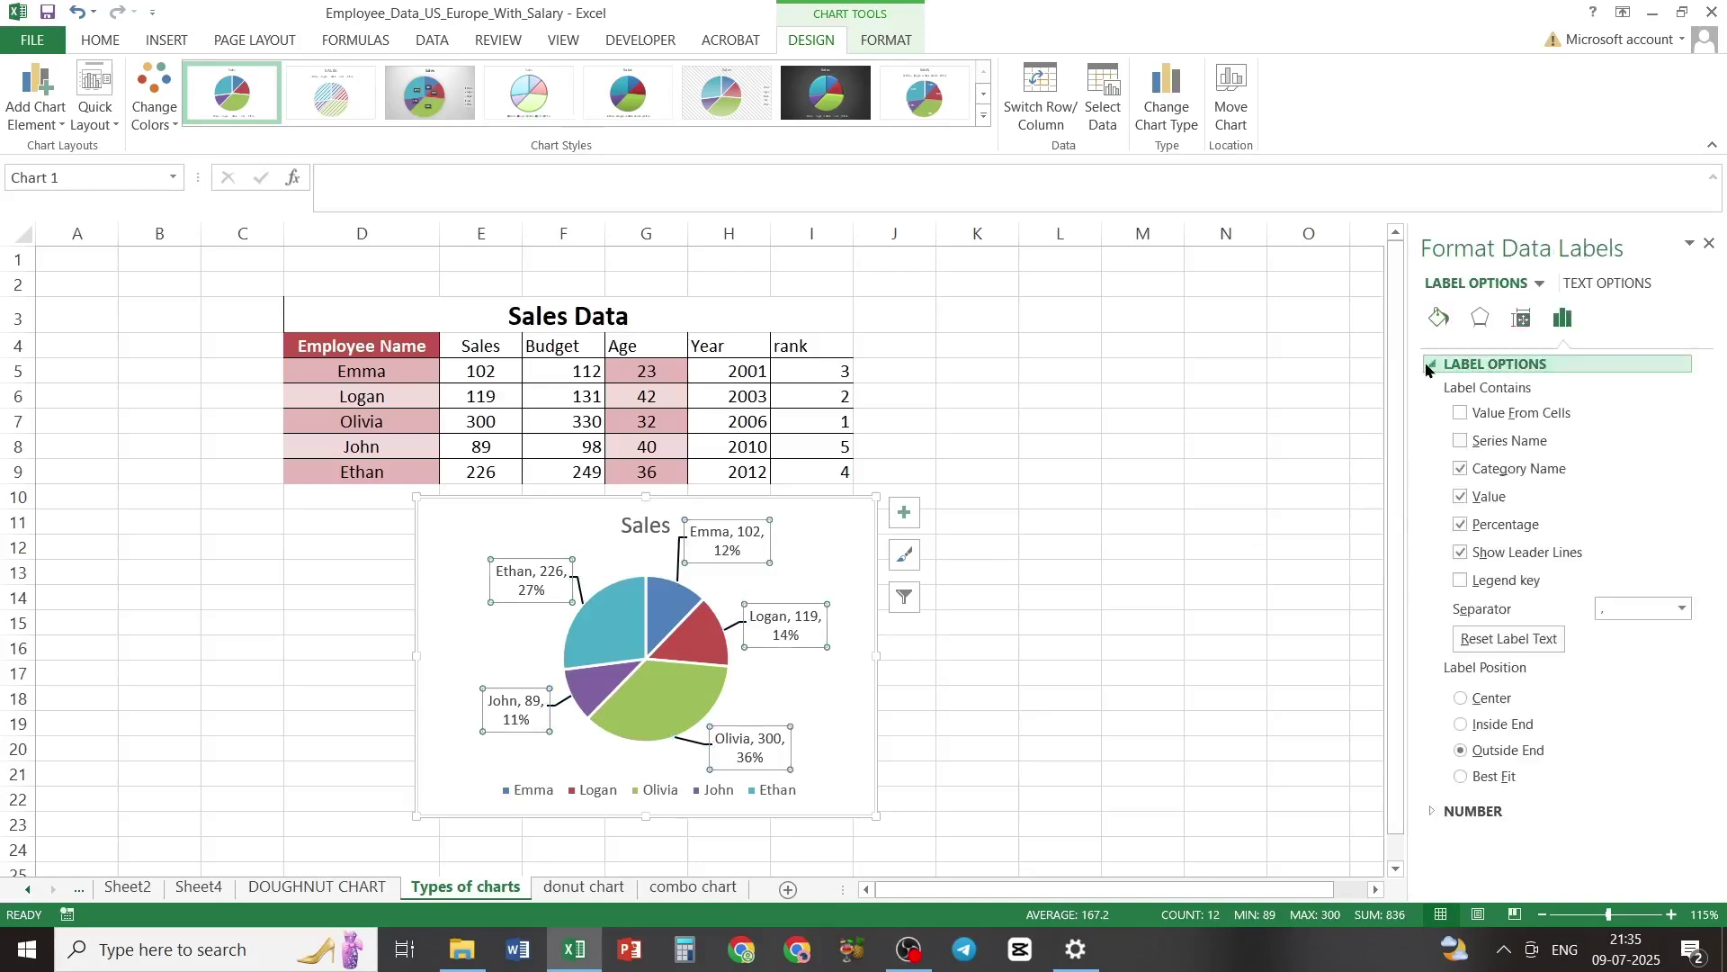
left_click(1459, 583)
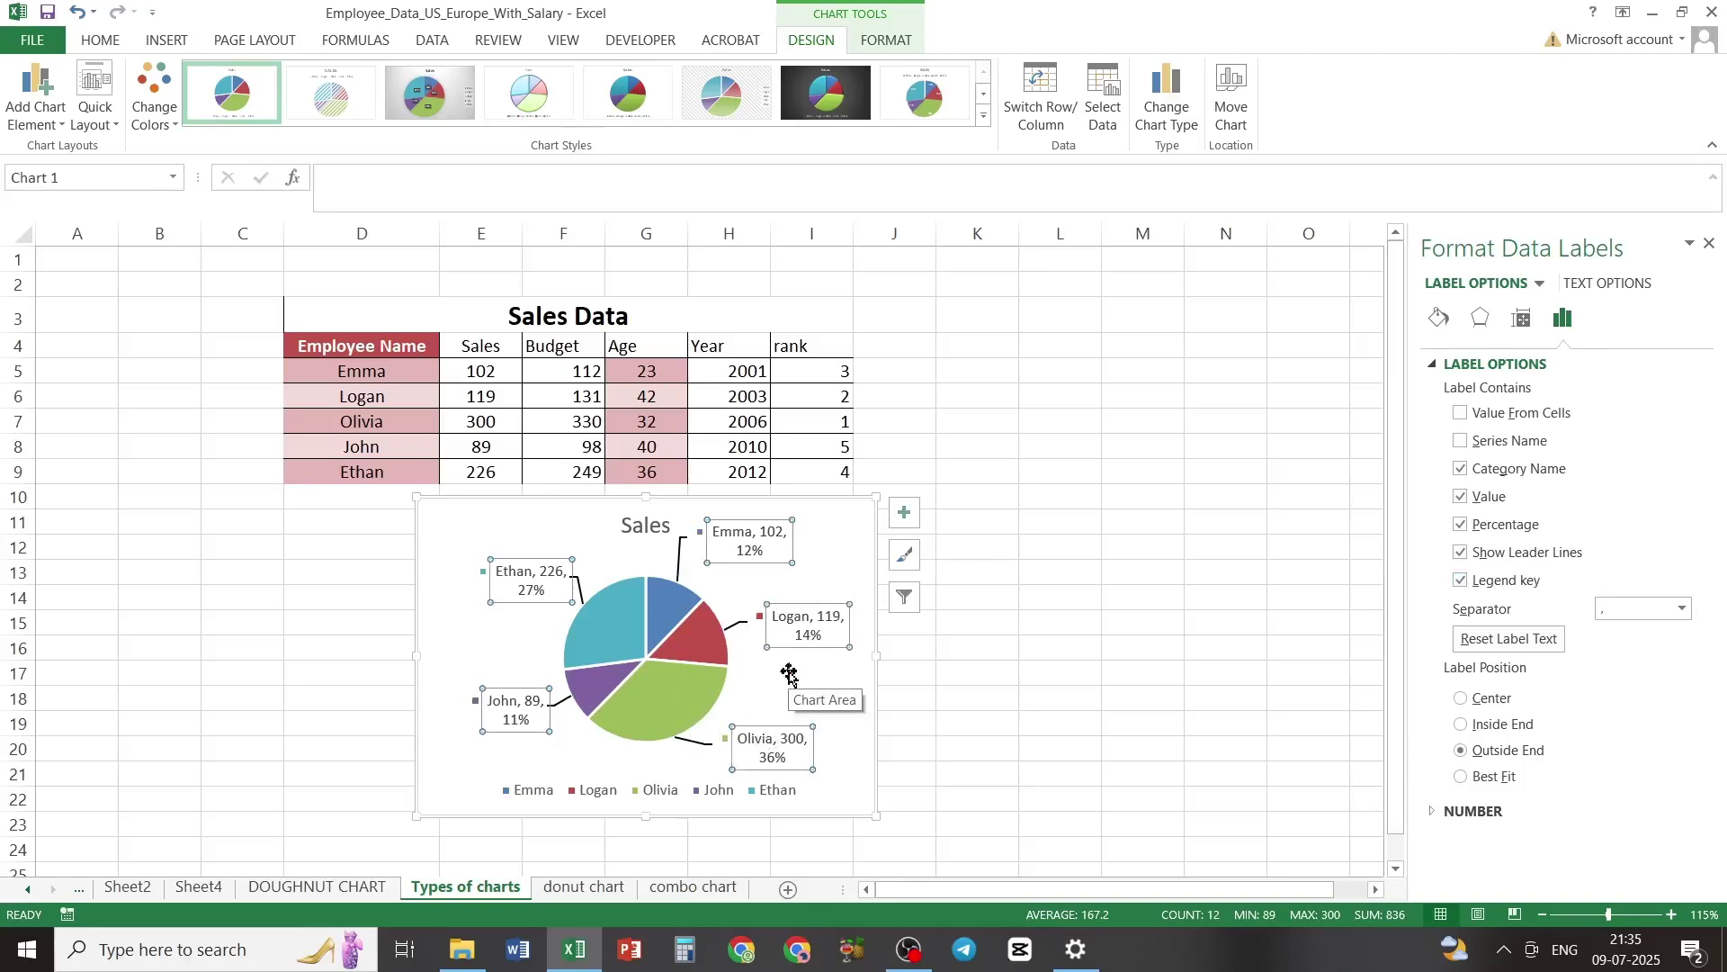
left_click(607, 793)
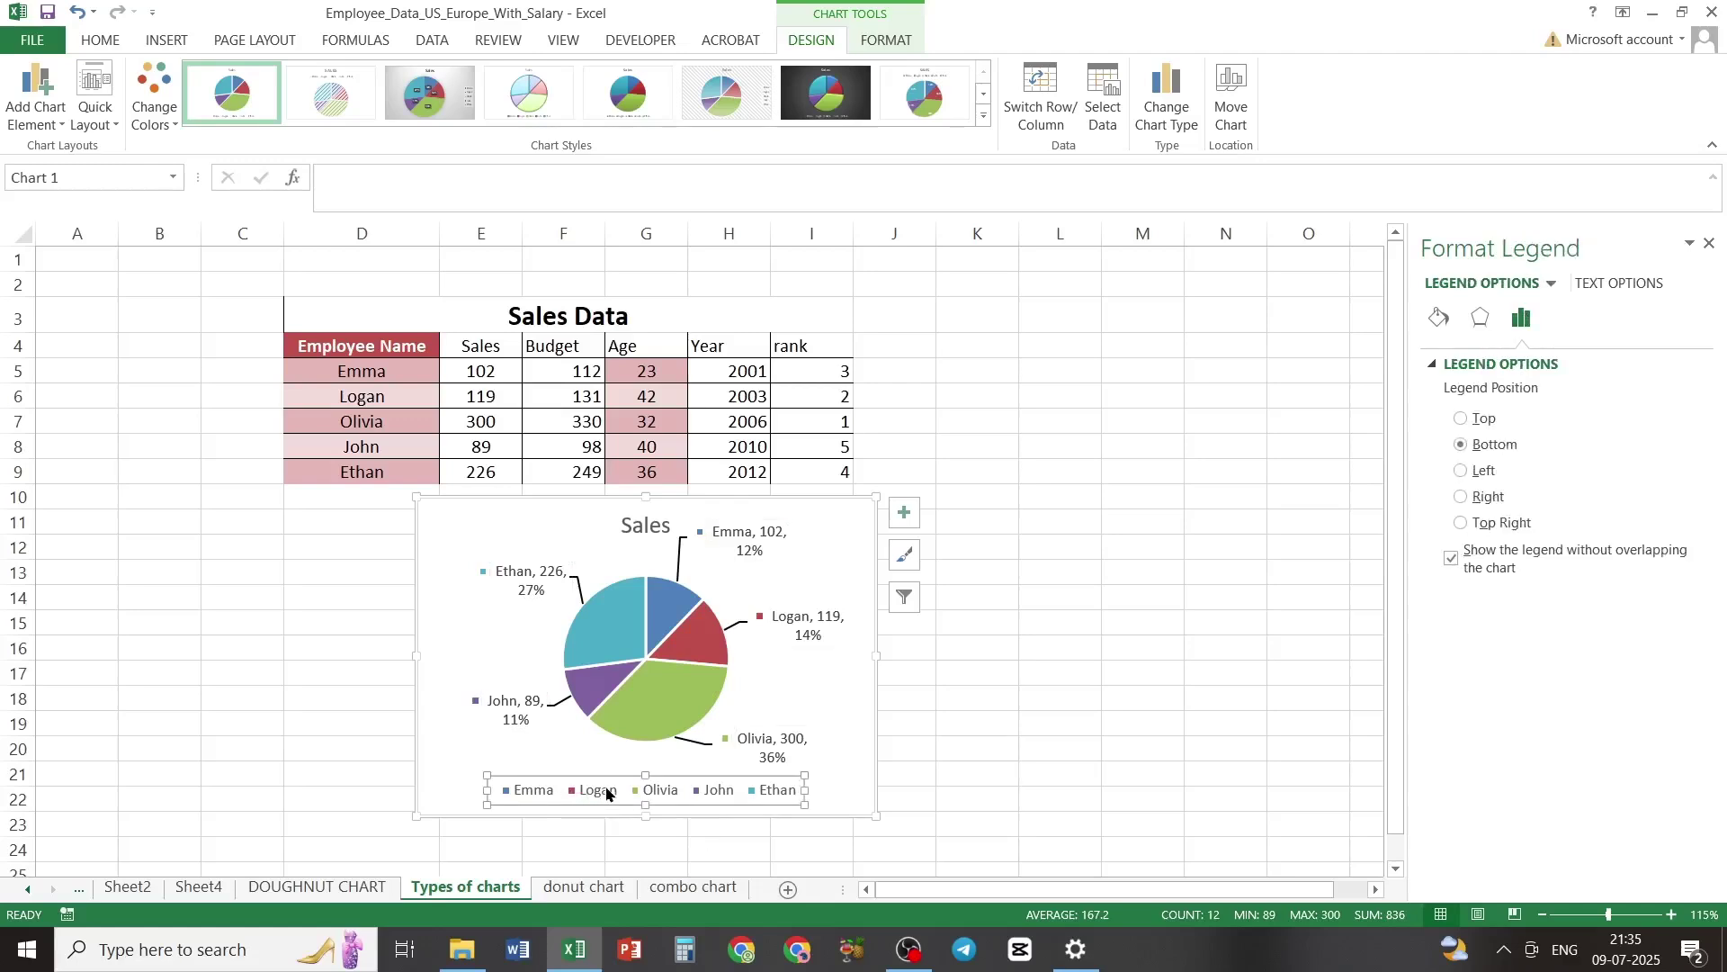
key("Delete")
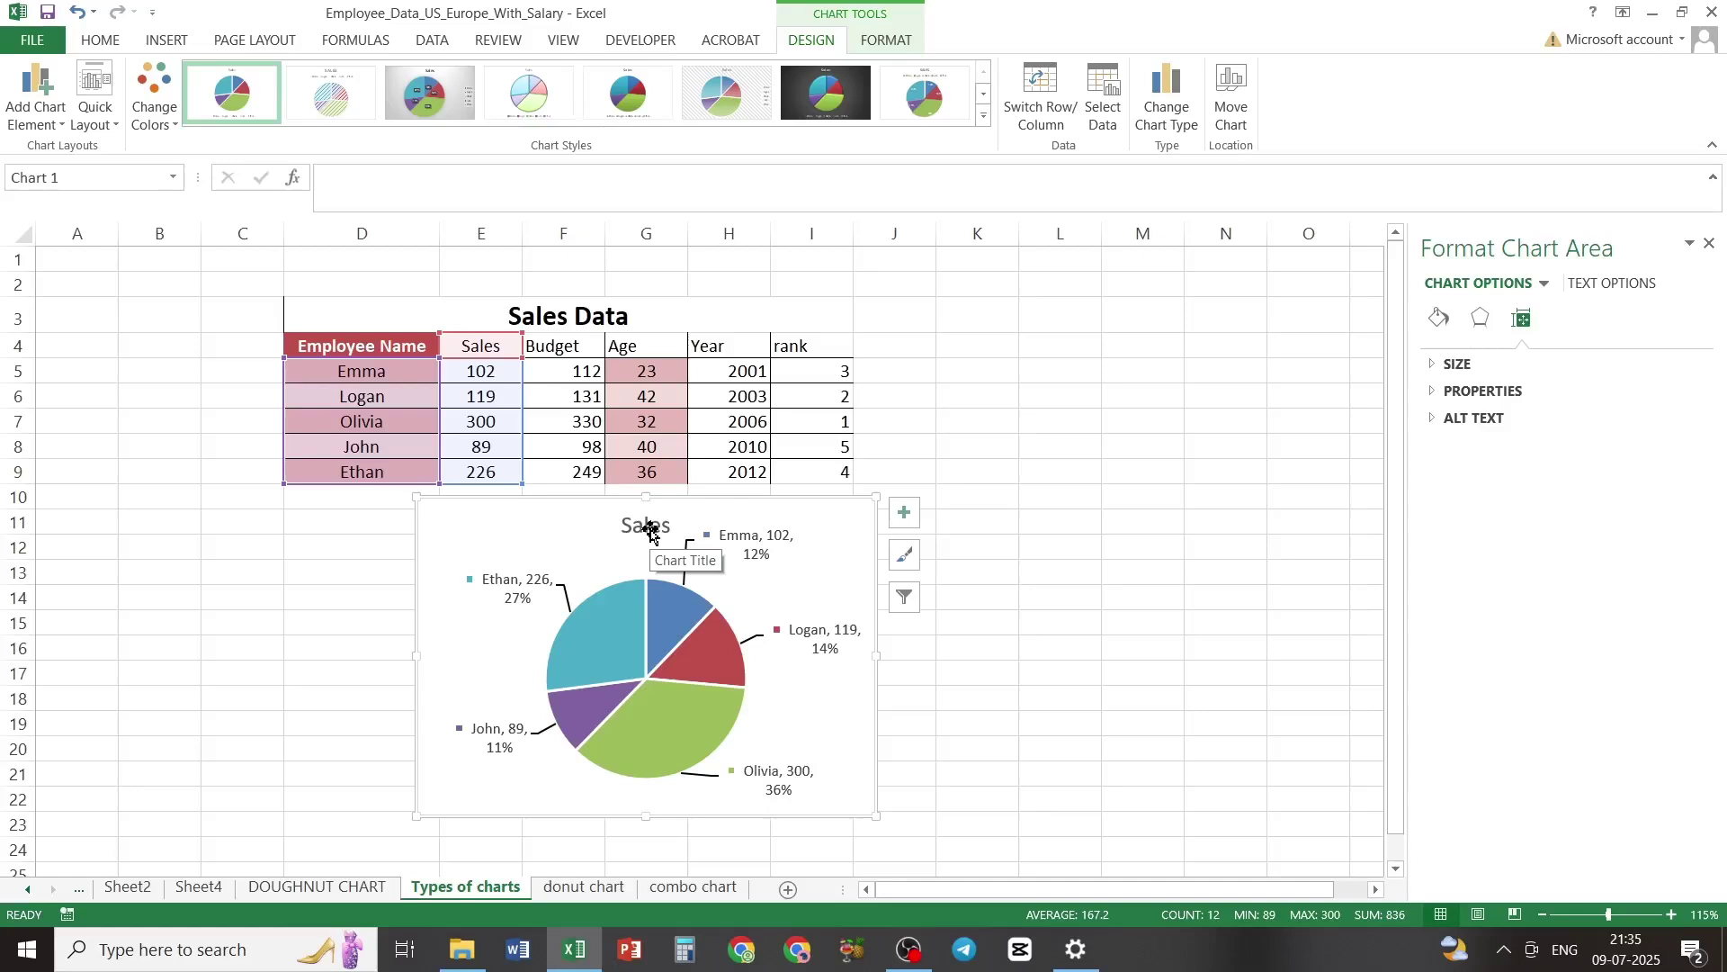
Step: Set the separator of the pie chart's data labels to semicolon
left_click(756, 546)
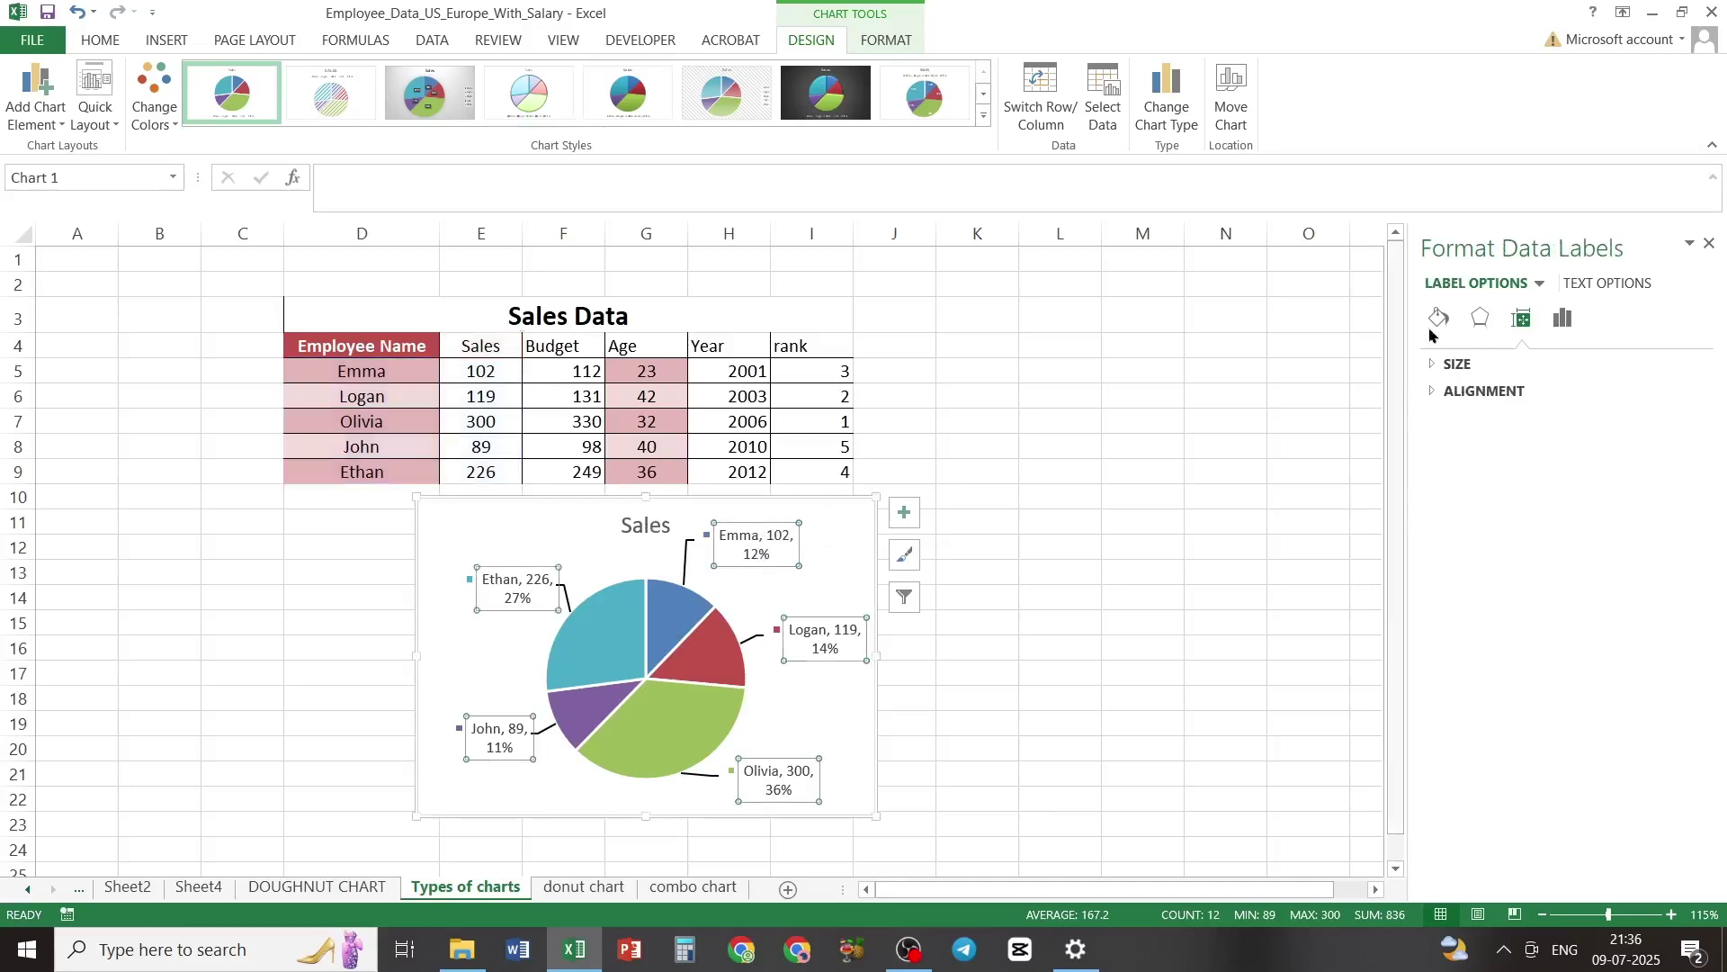
left_click(1565, 324)
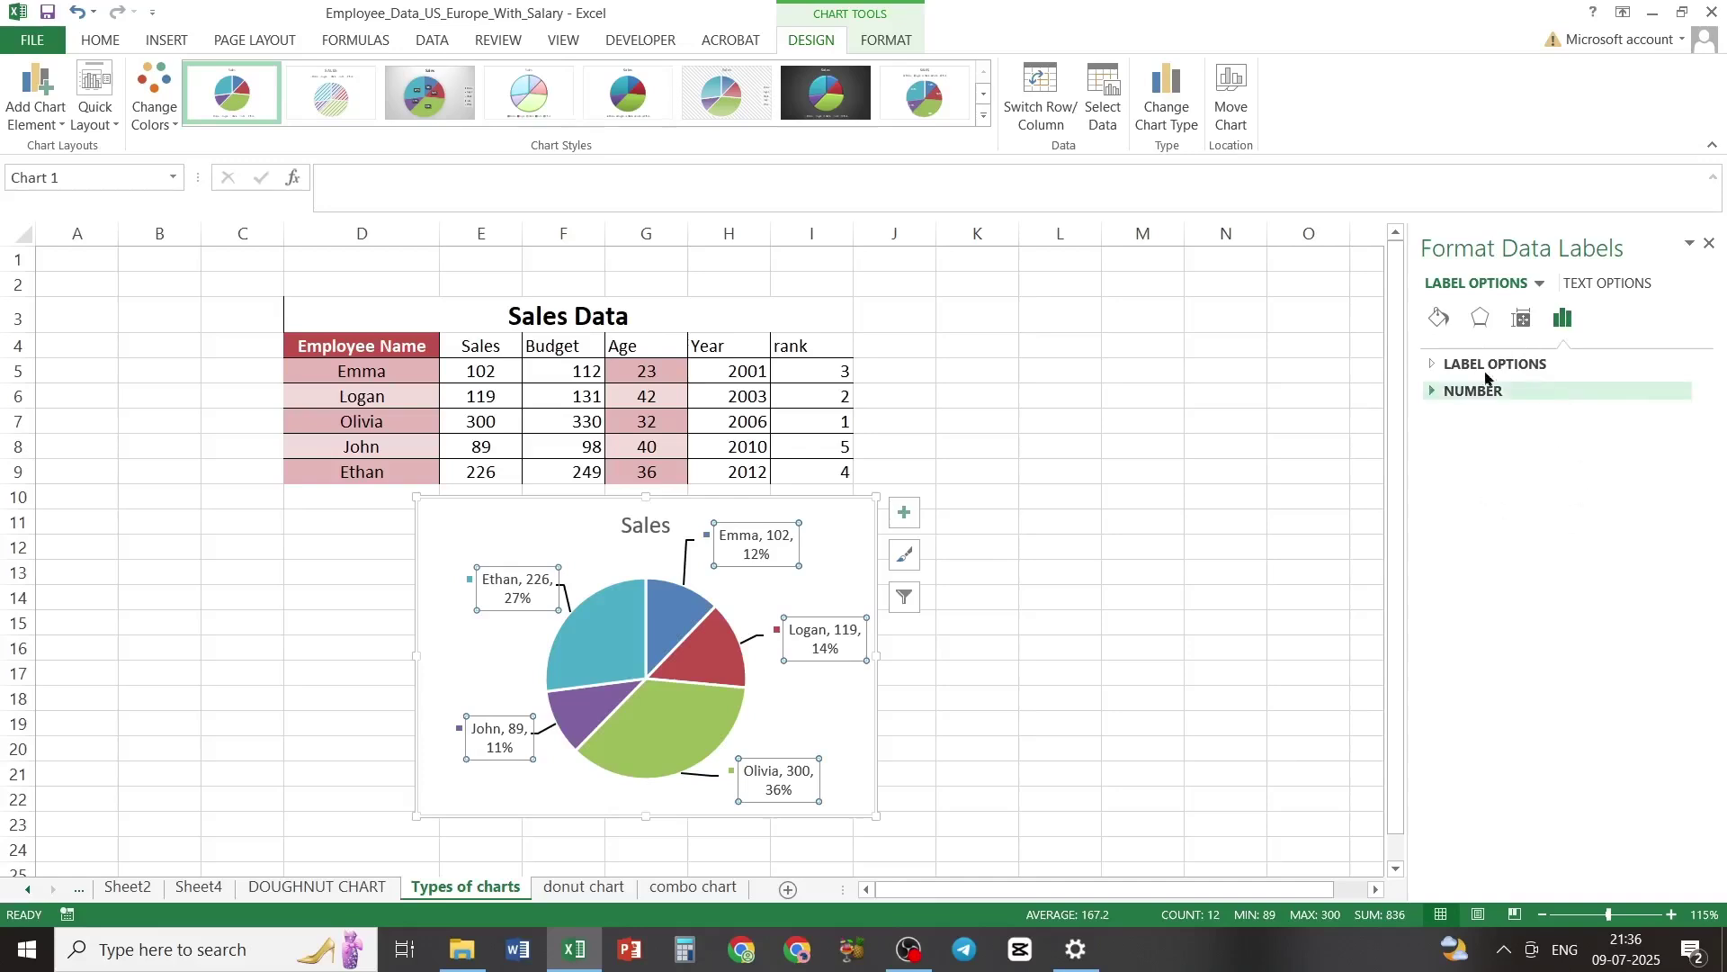
left_click(1434, 364)
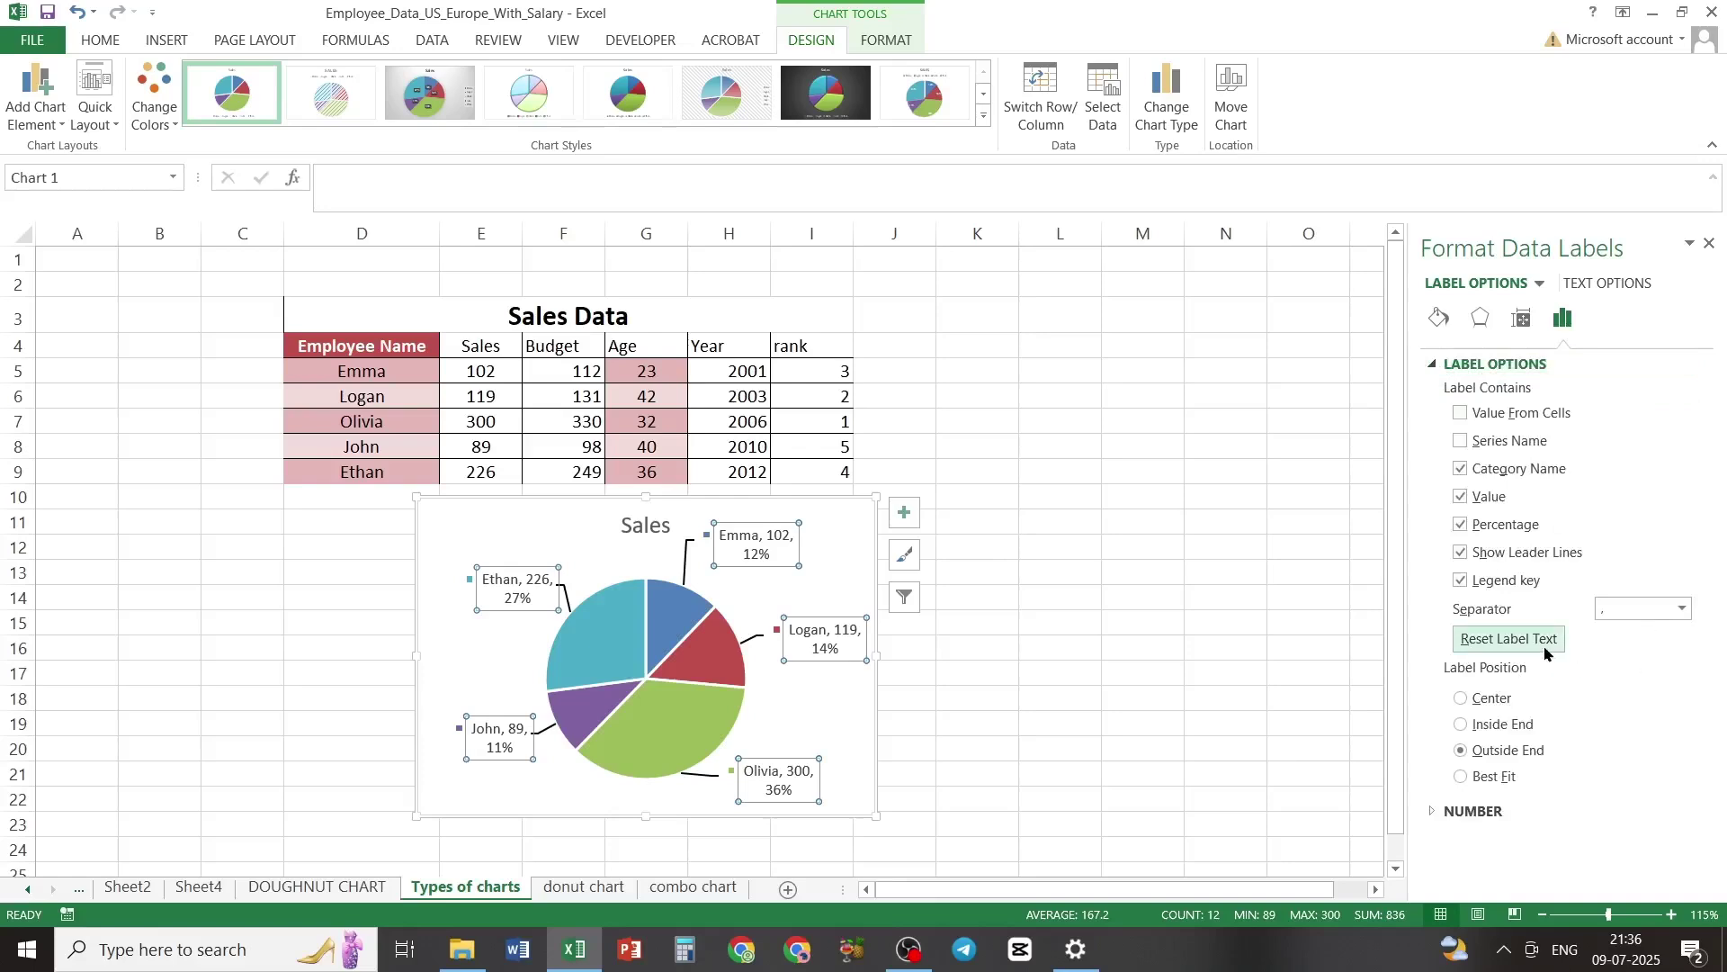
left_click(1682, 610)
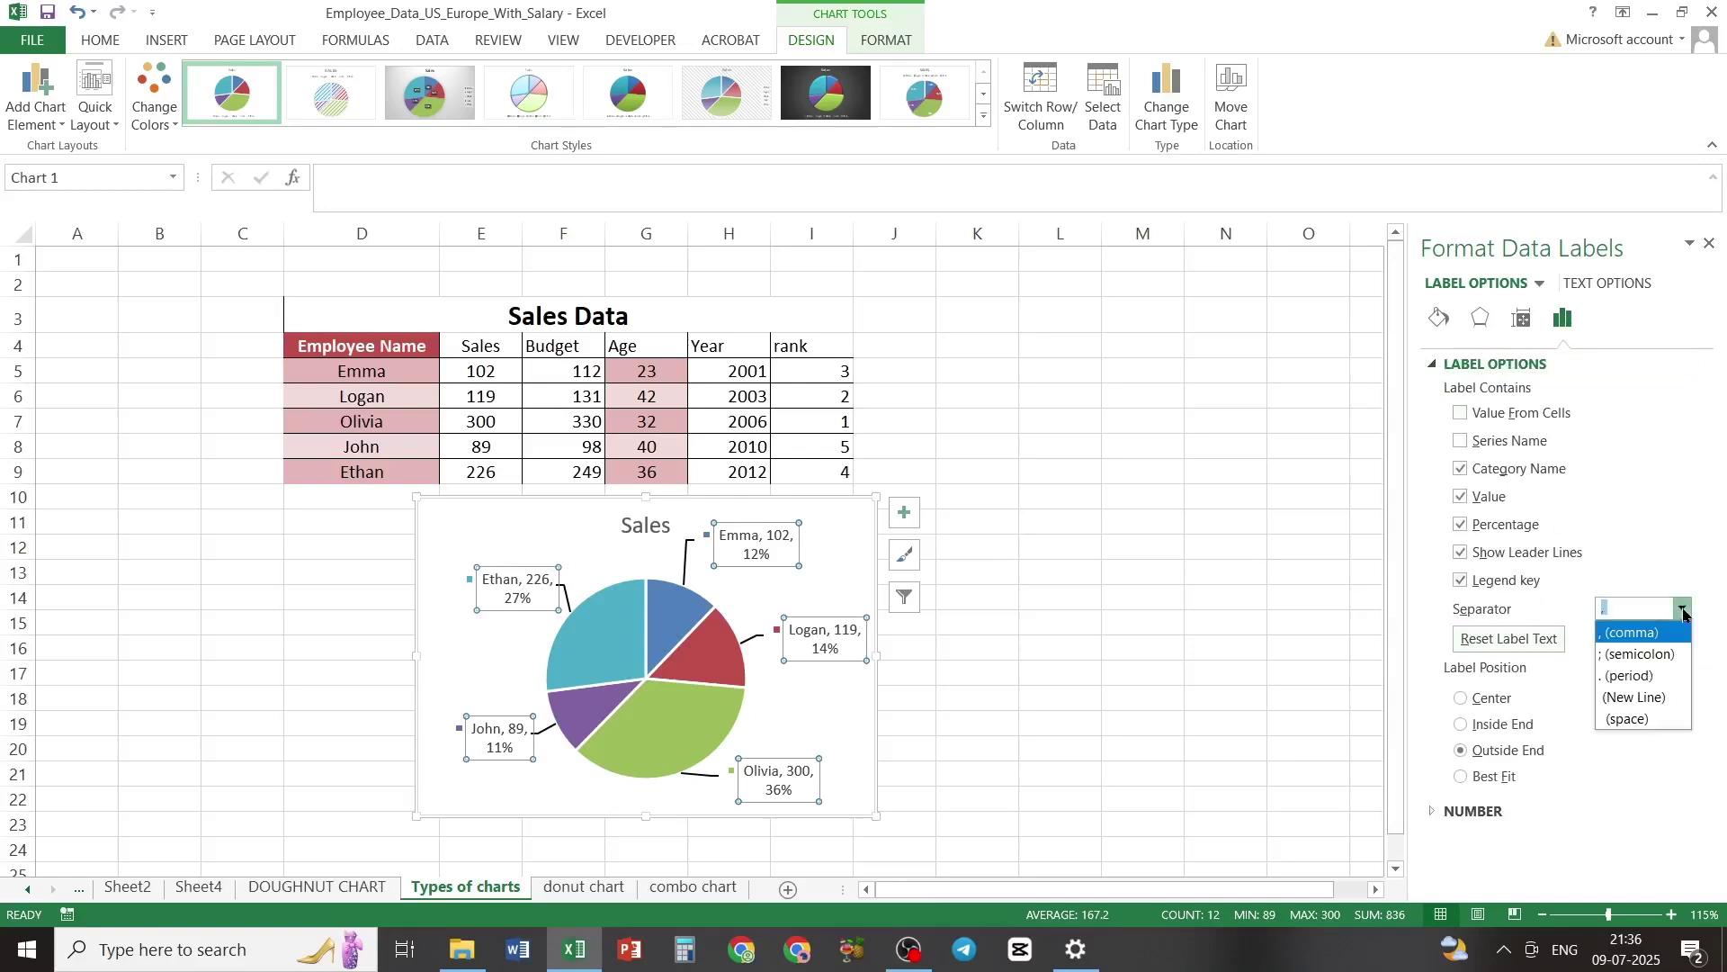
left_click(1643, 662)
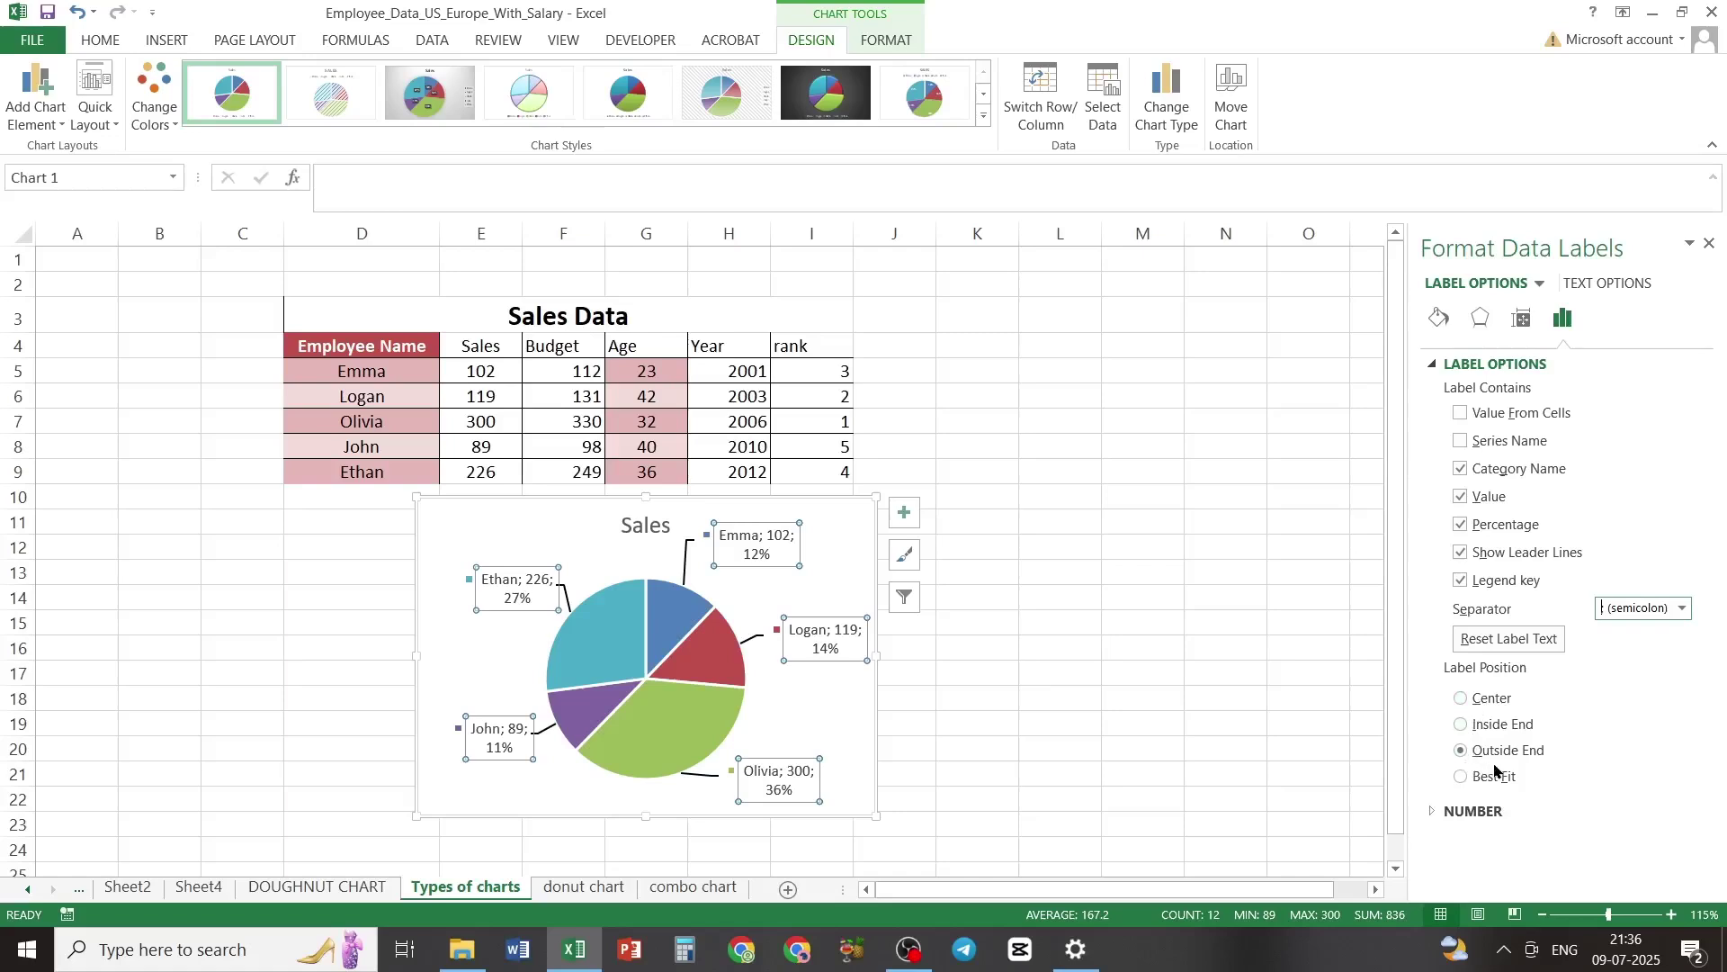
left_click(1430, 813)
scroll(1480, 765, "down", 2)
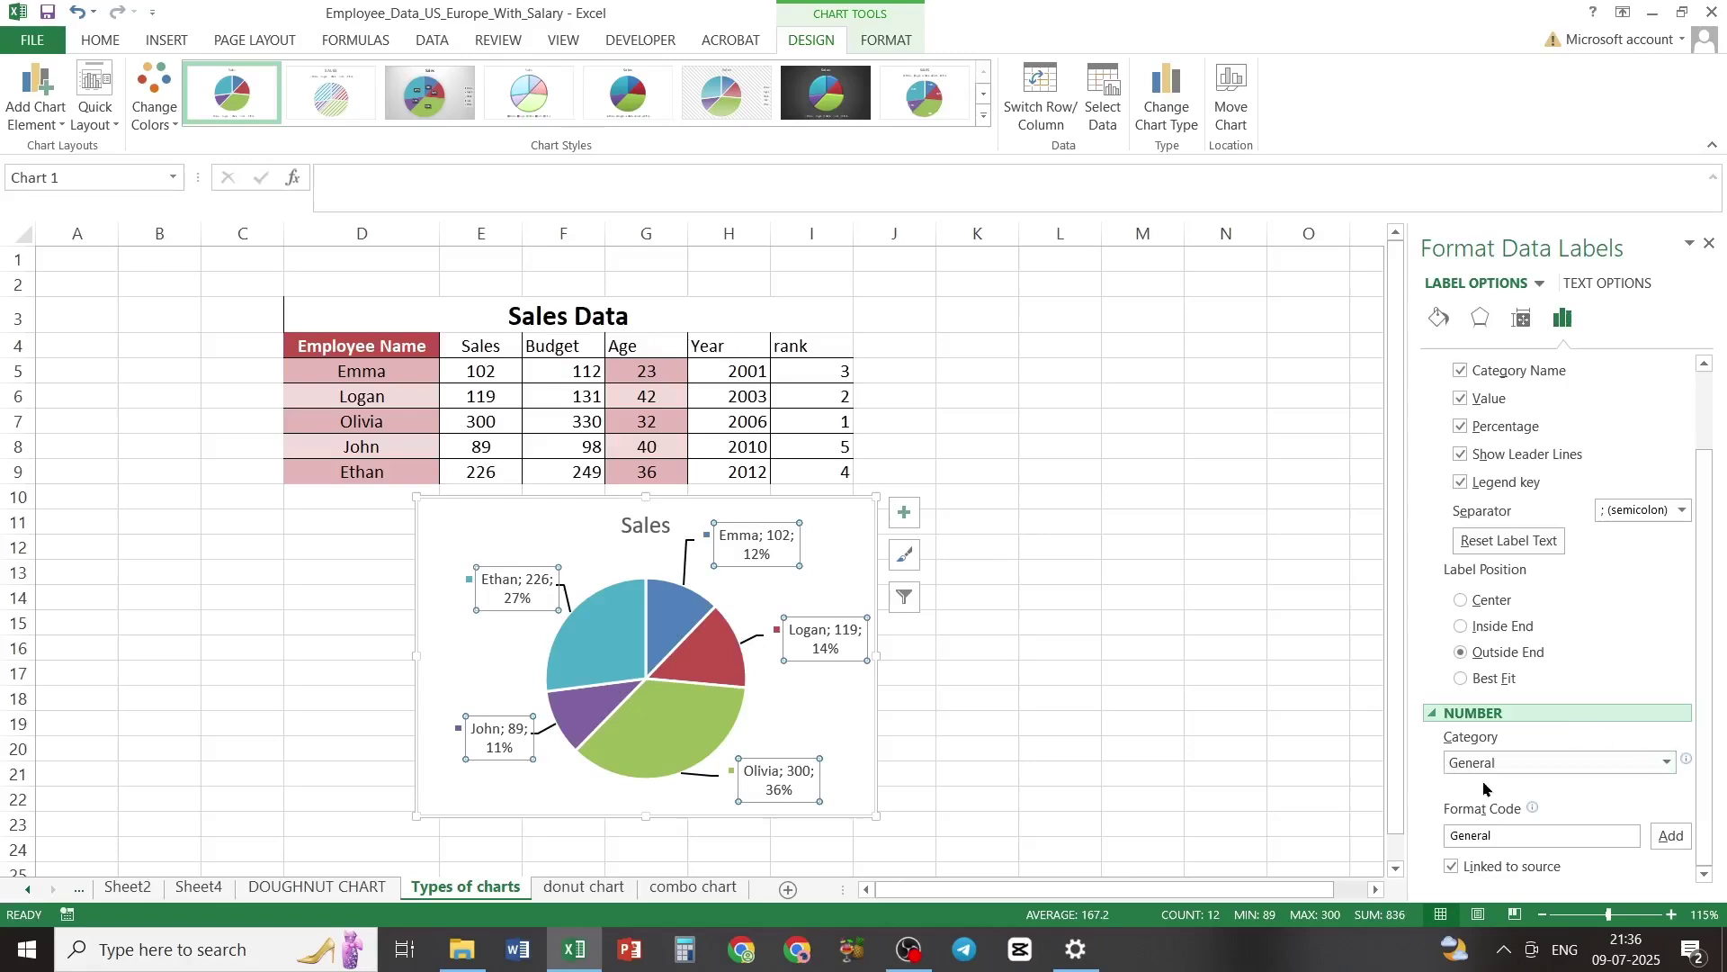
left_click(1669, 765)
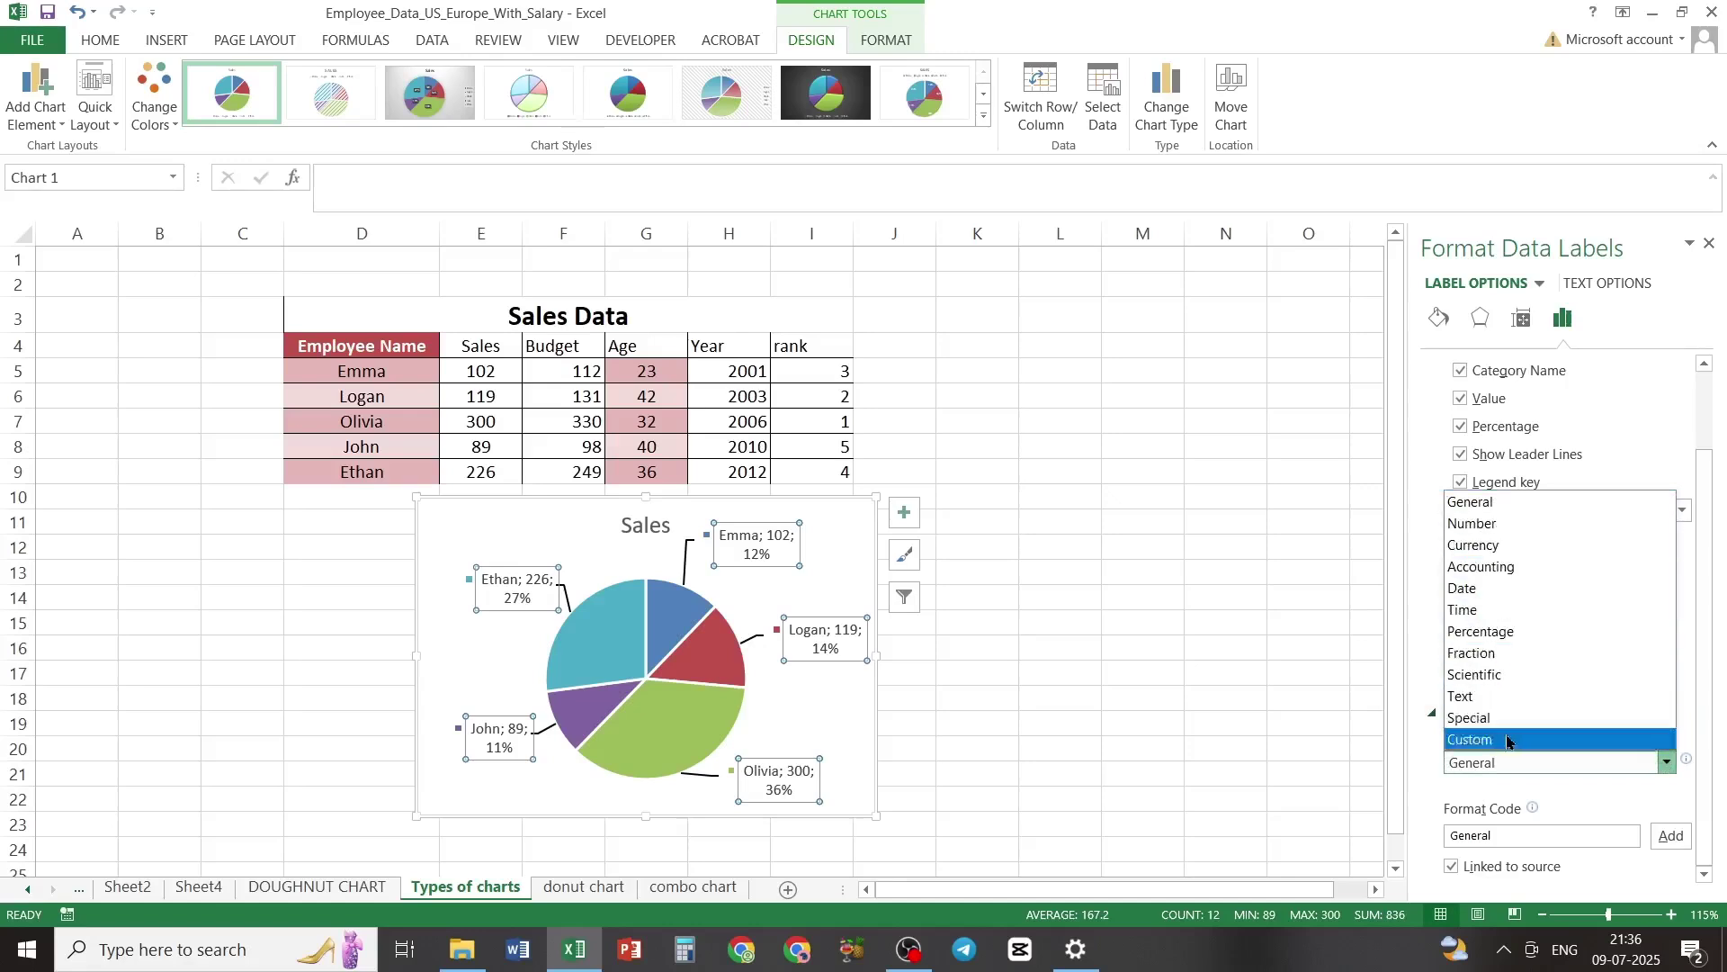
left_click(1666, 763)
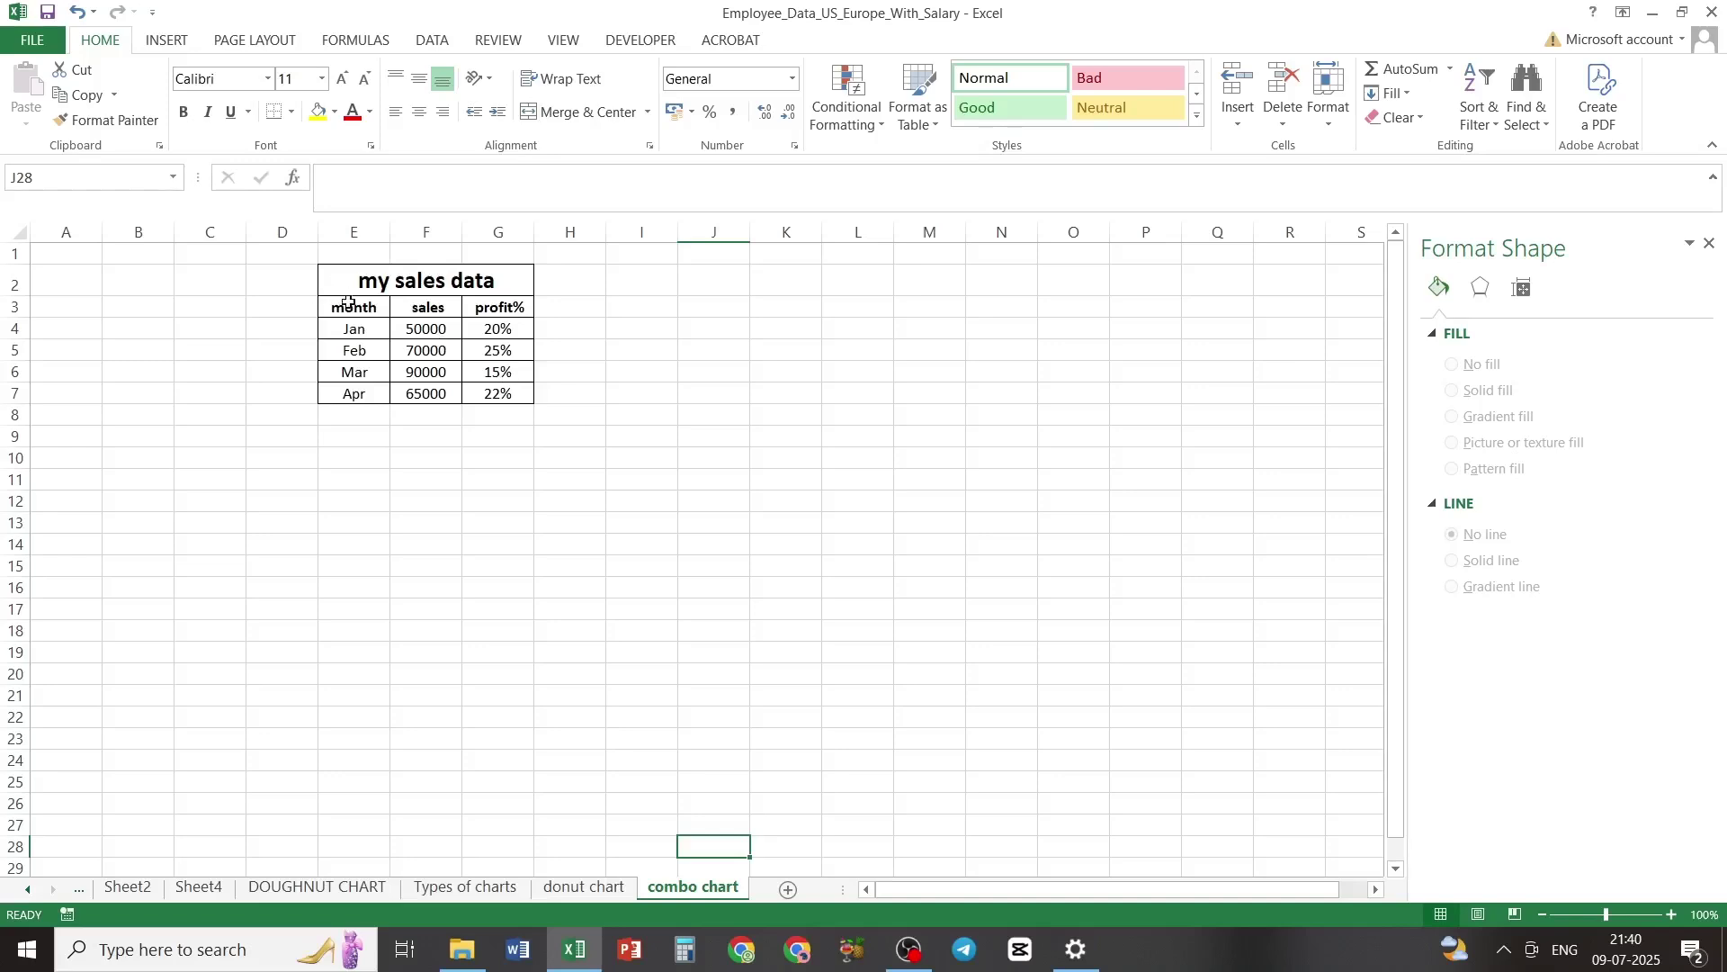
Step: Insert a combo chart from E3:G7 with sales as Clustered Column and profit% as Line on the secondary axis, and move it beside the table
left_click_drag(354, 307, 494, 397)
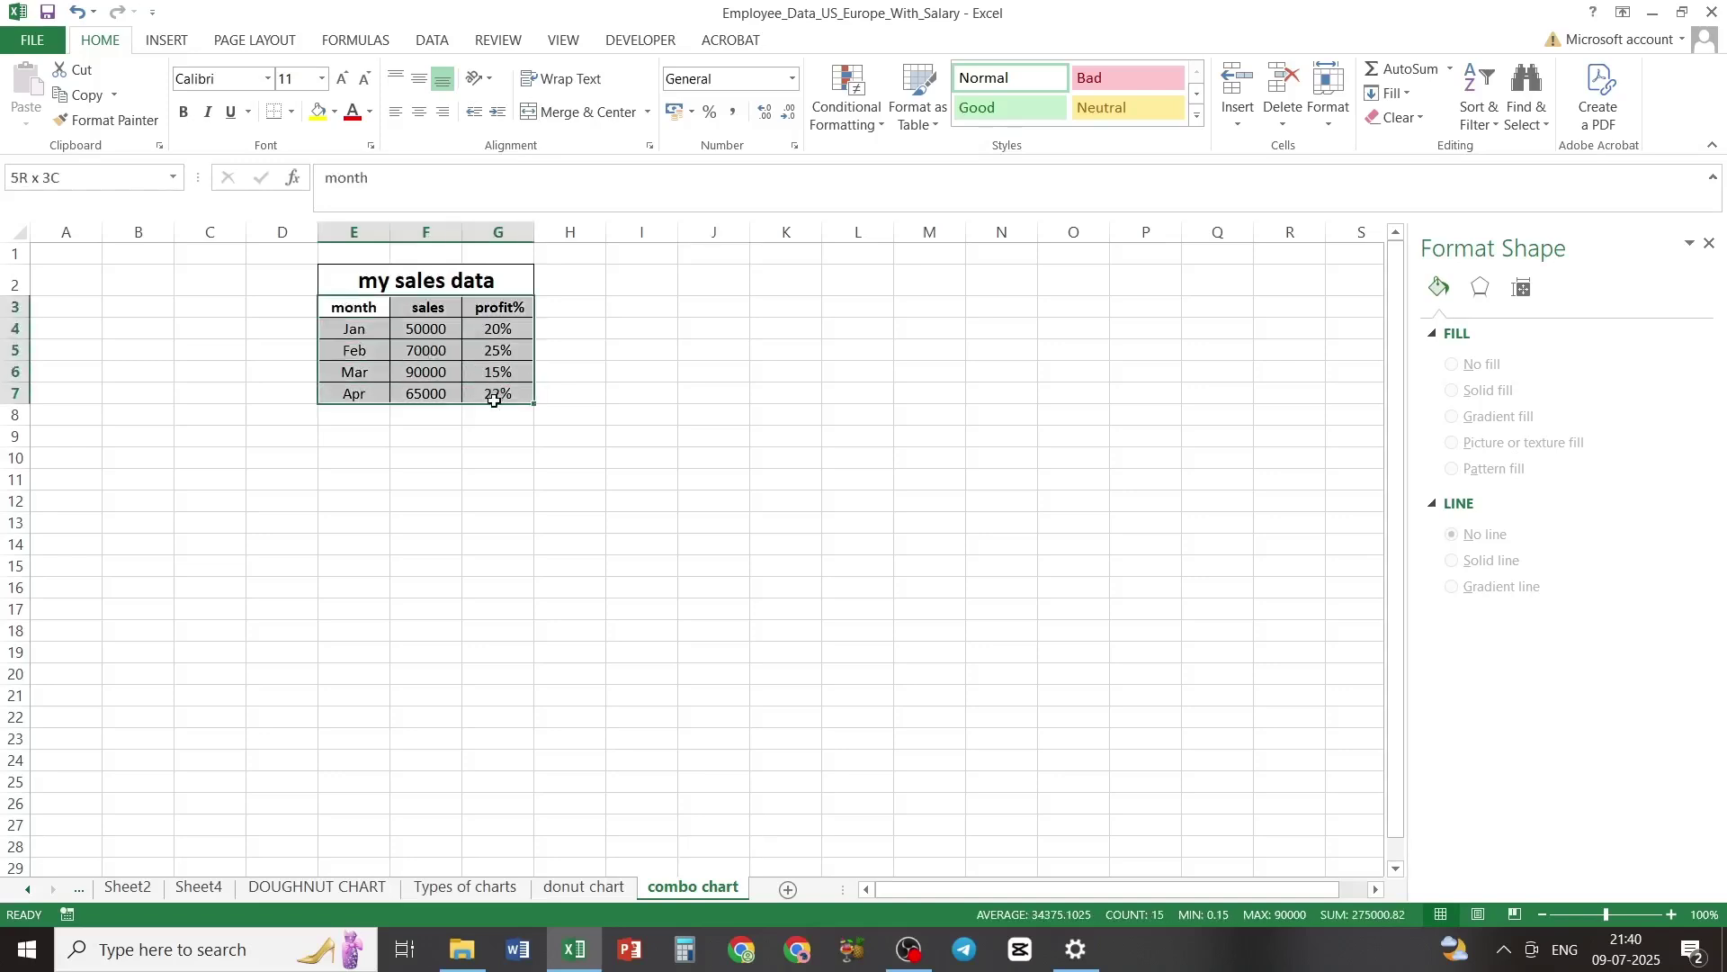
left_click(158, 41)
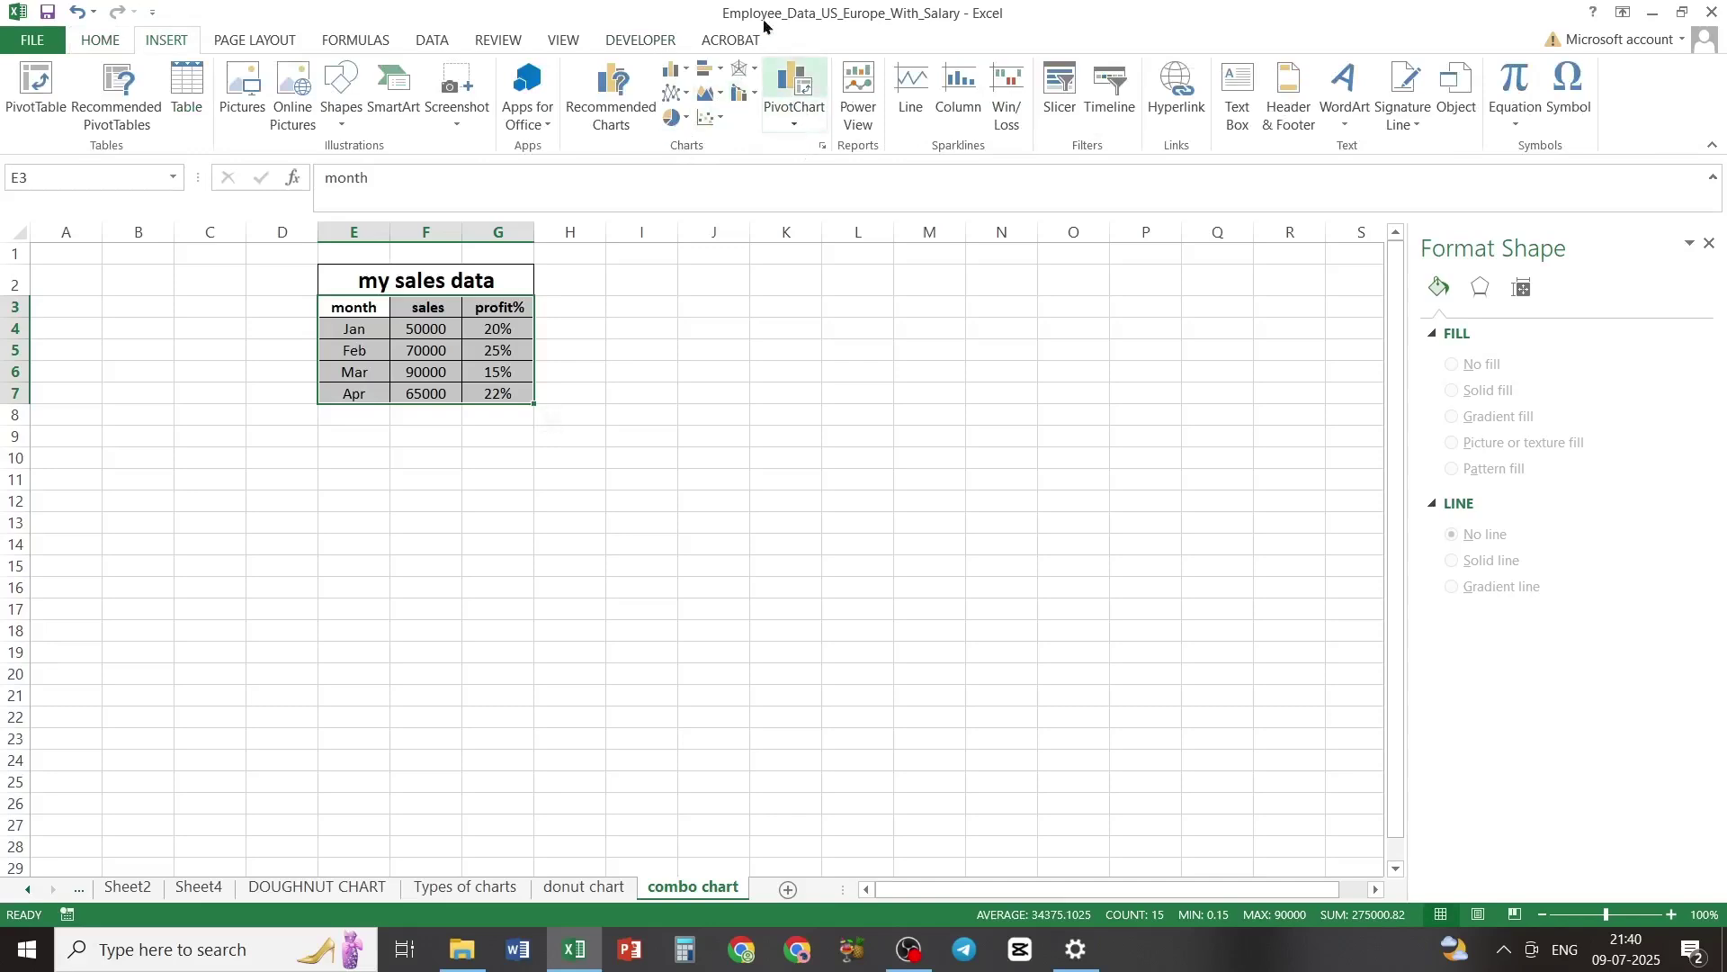
left_click(821, 146)
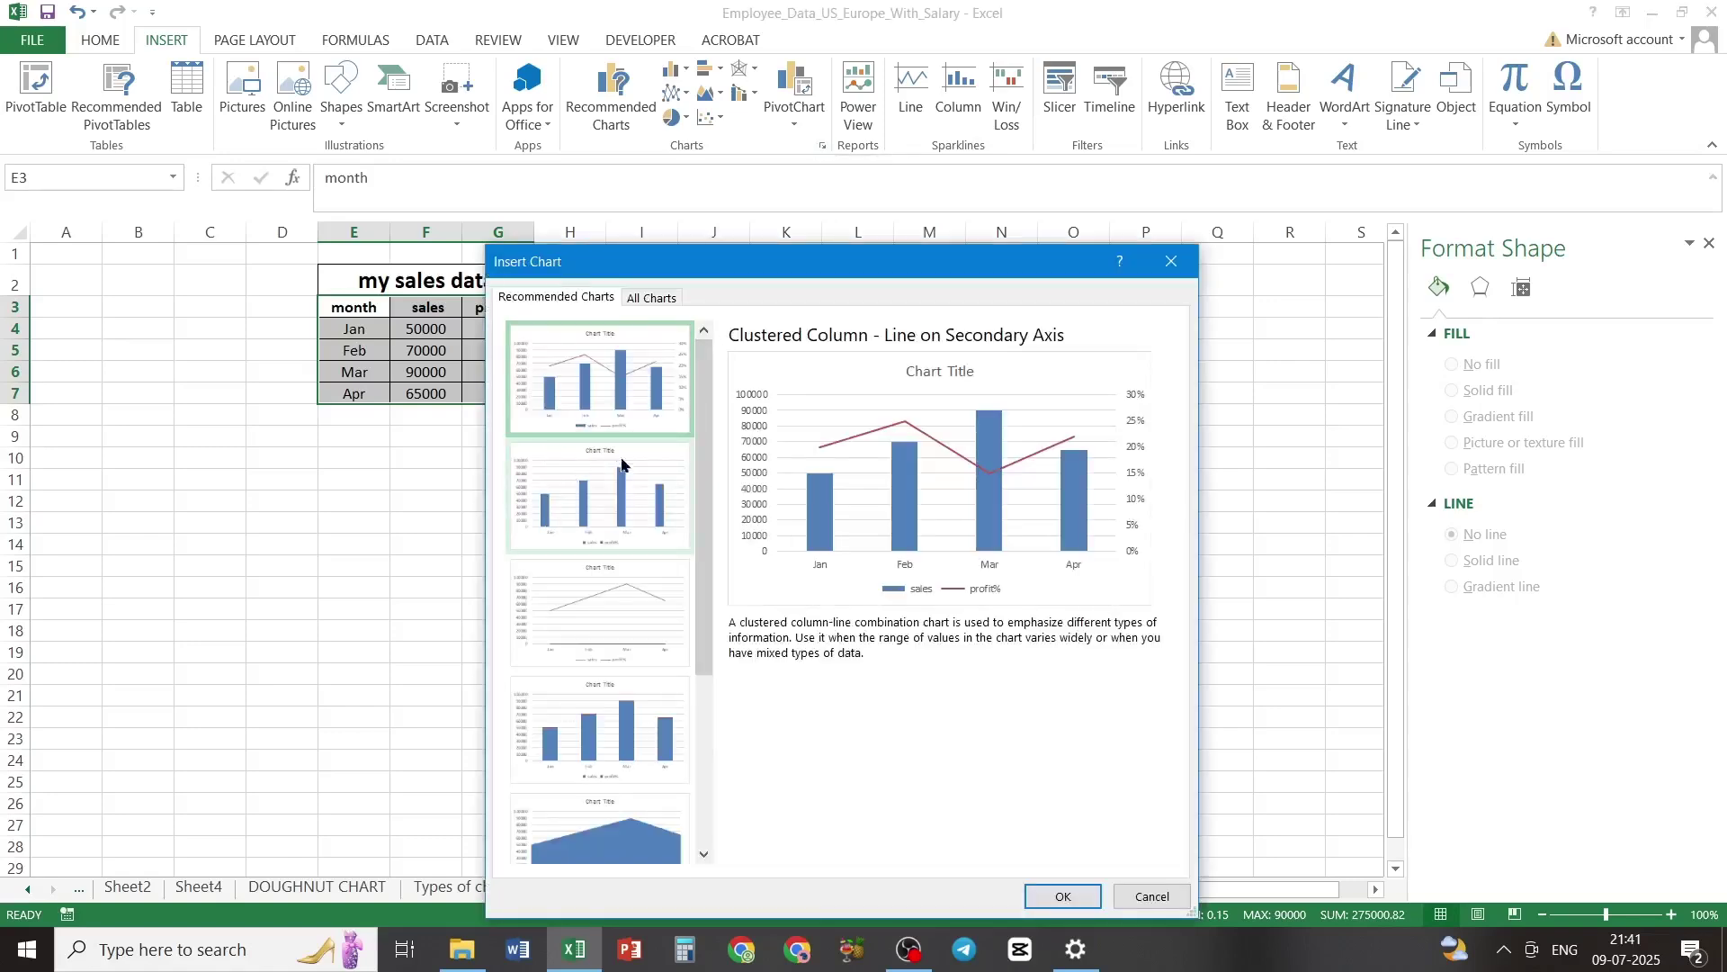
left_click(662, 304)
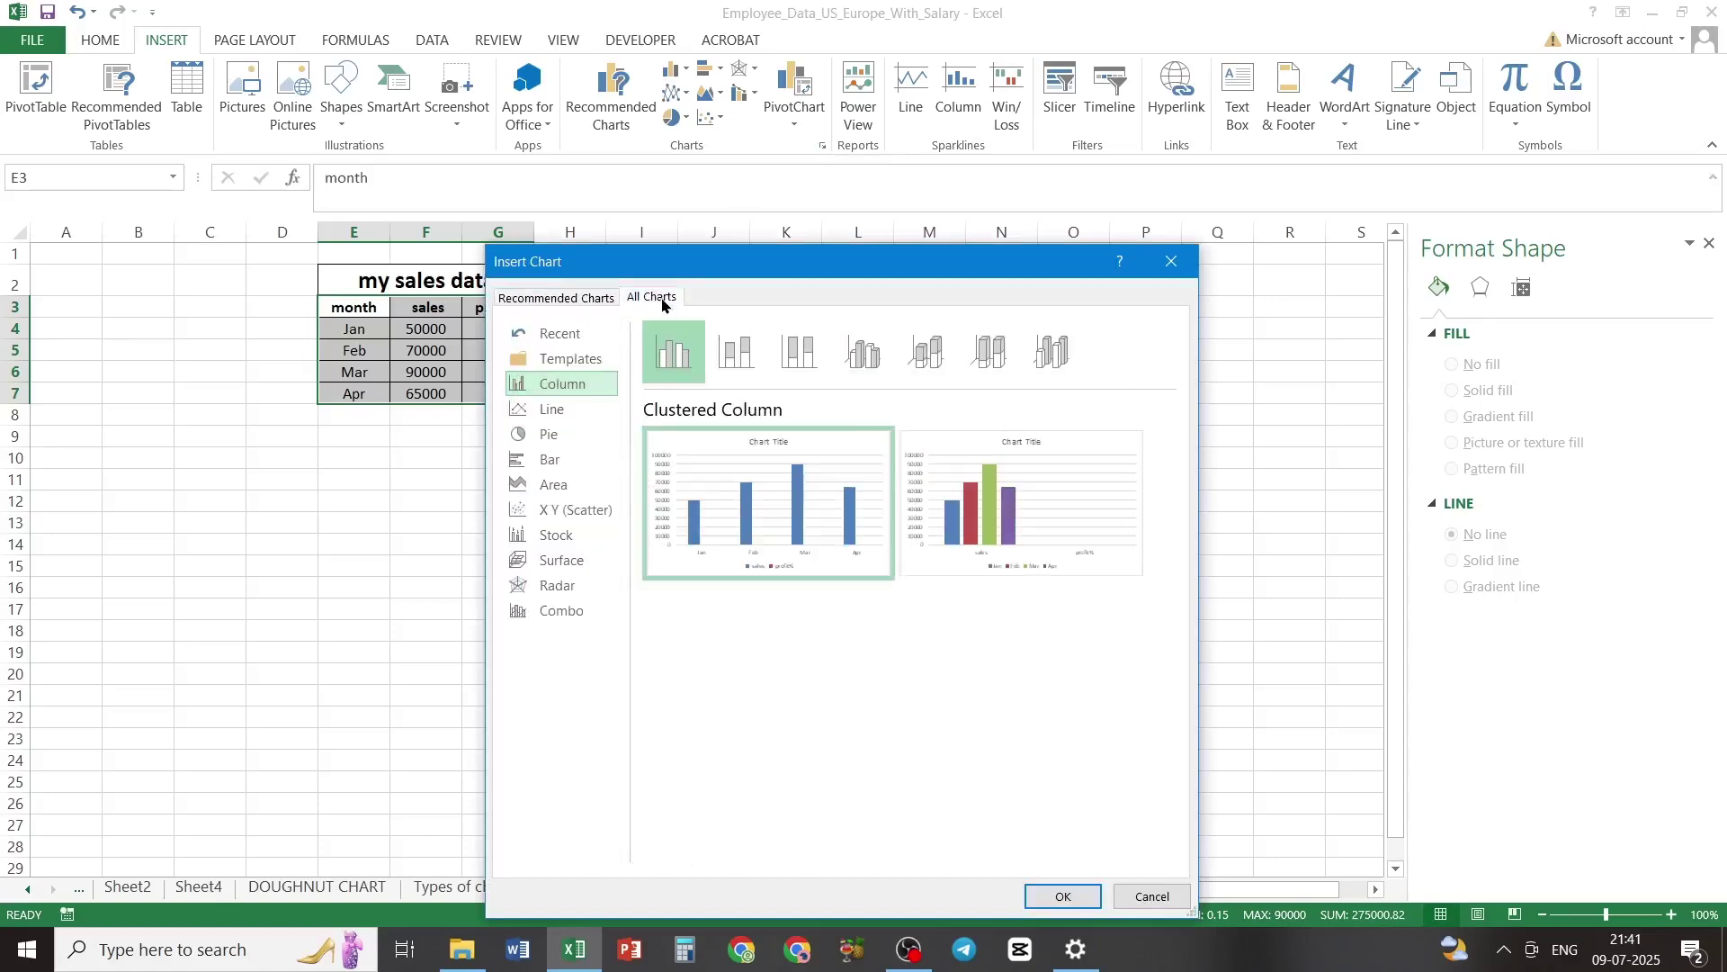
left_click(576, 612)
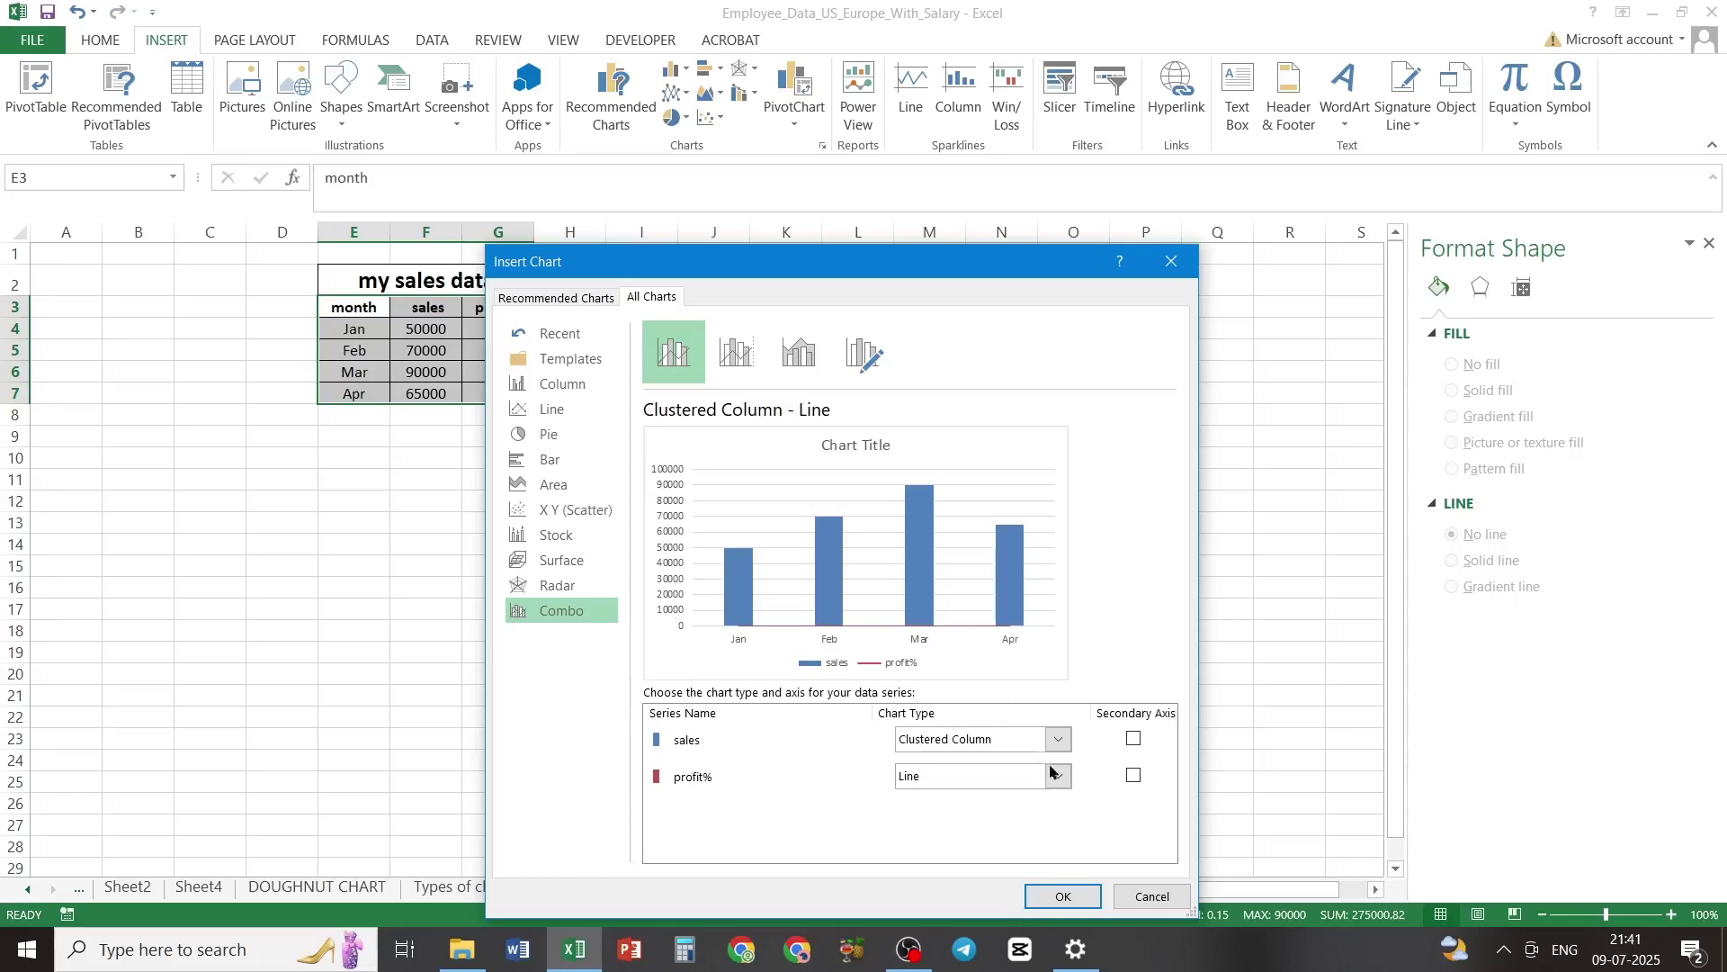
left_click(1136, 777)
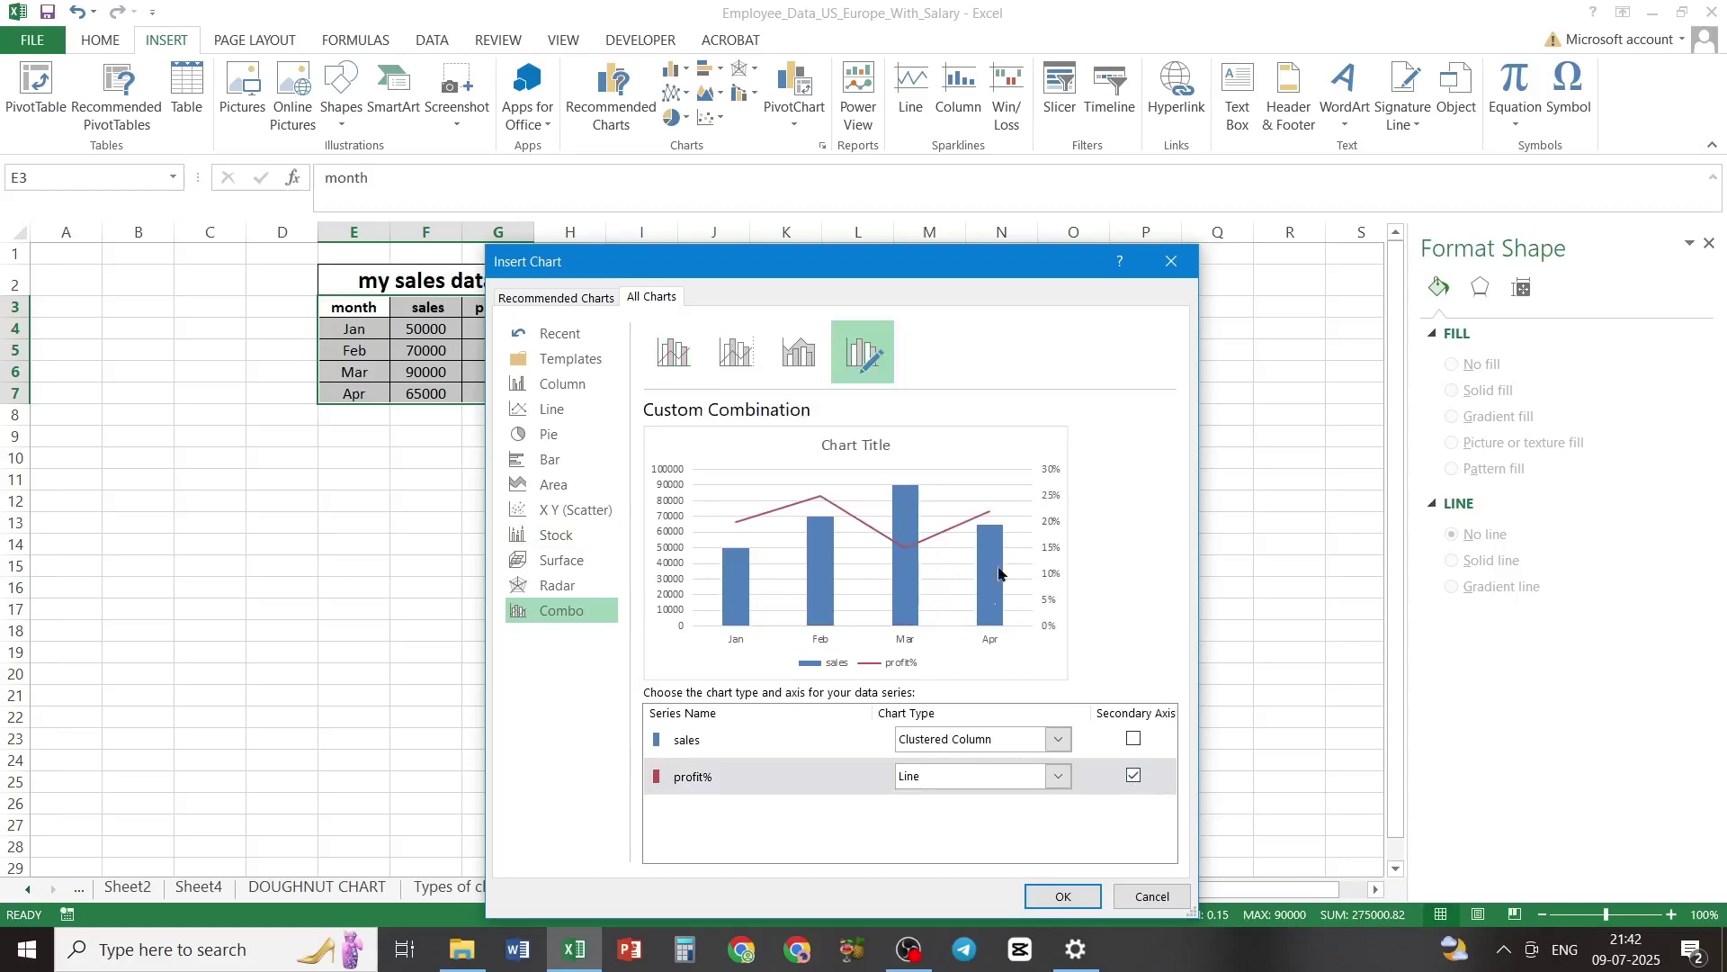
left_click(1060, 902)
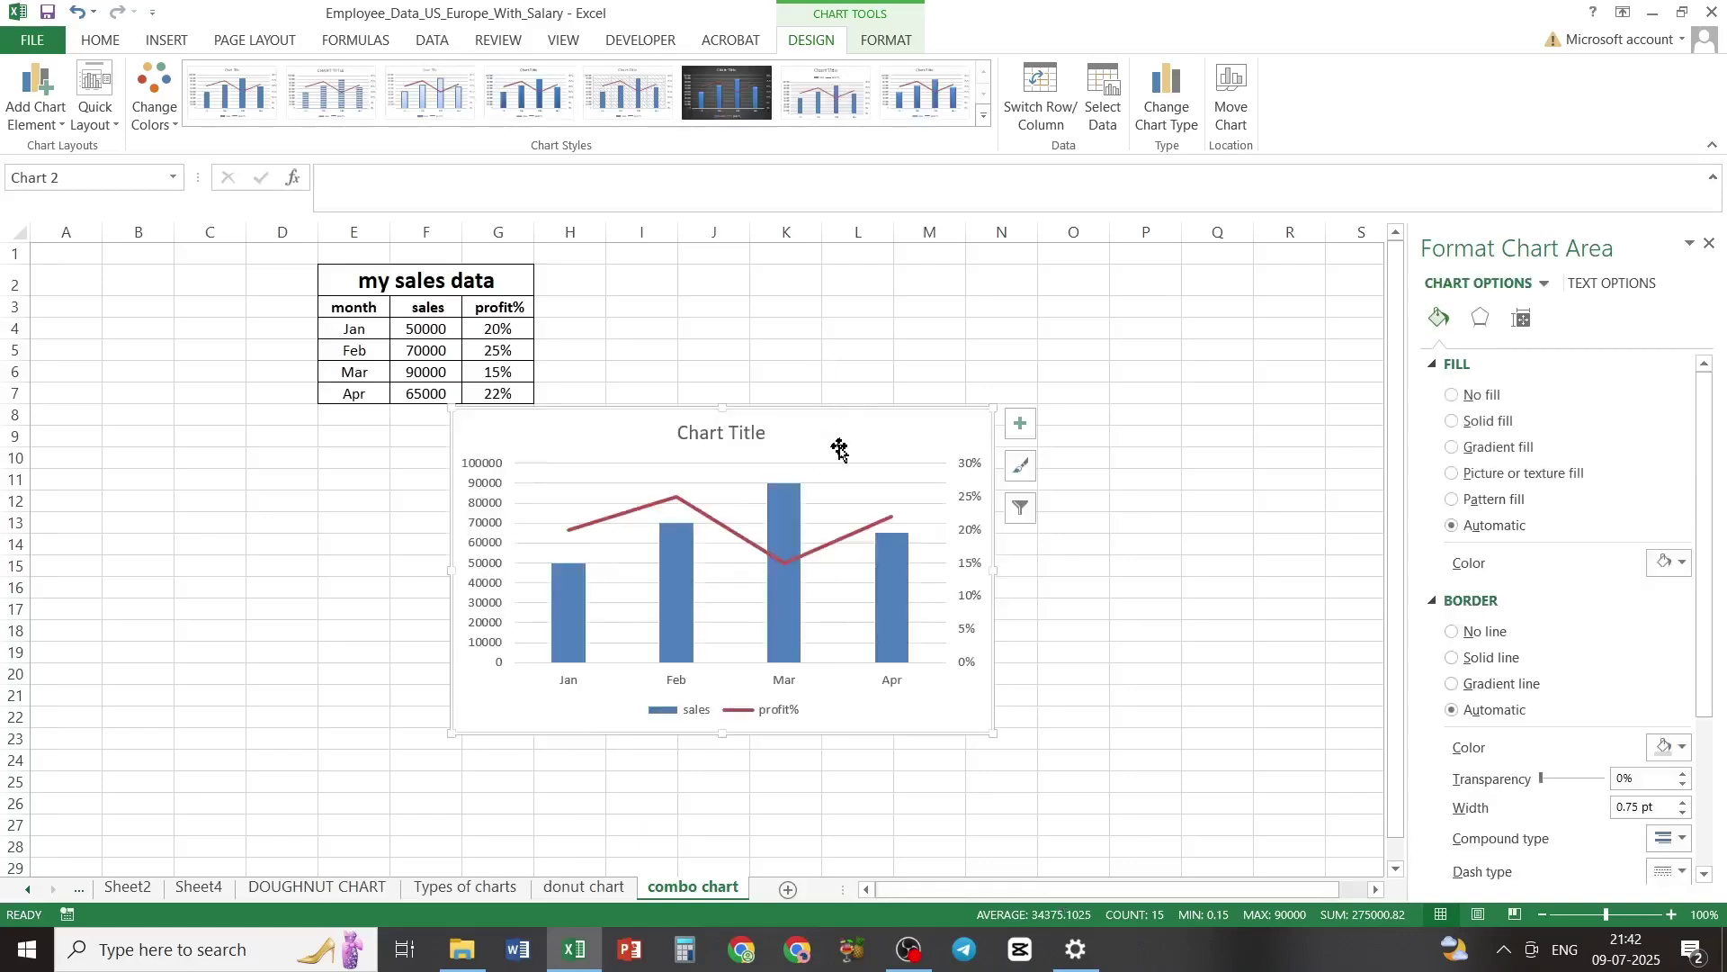
left_click_drag(840, 447, 977, 360)
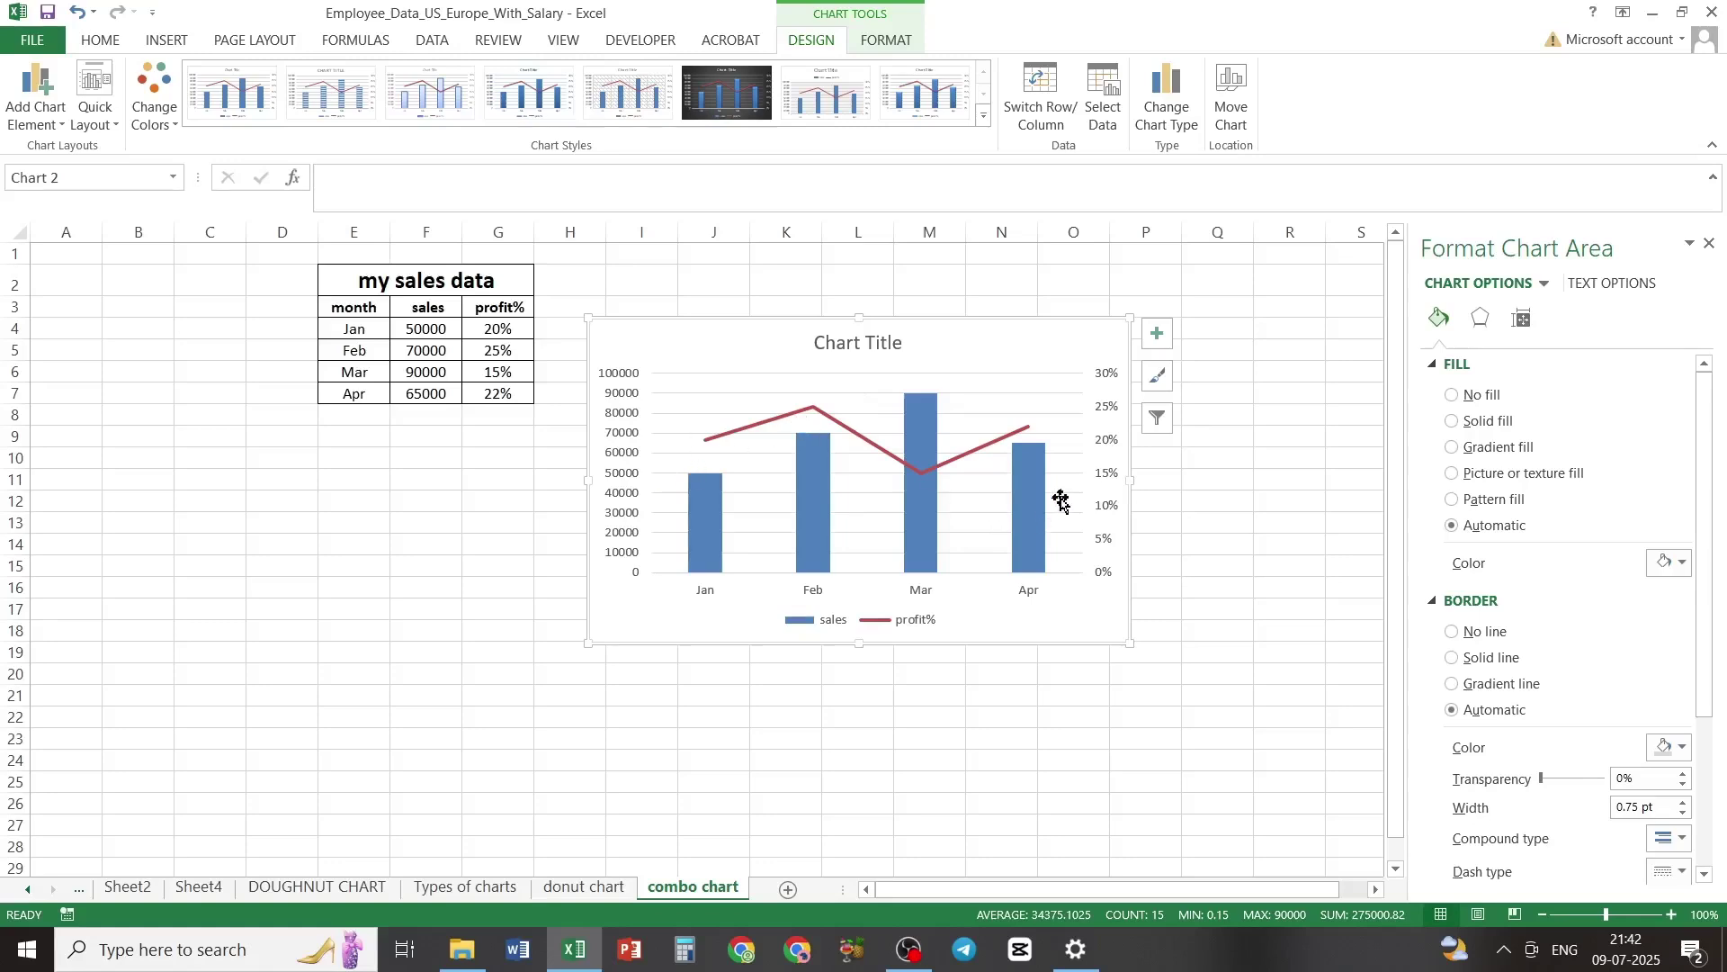
Step: Add data labels to the profit% line series in the combo chart
left_click(780, 425)
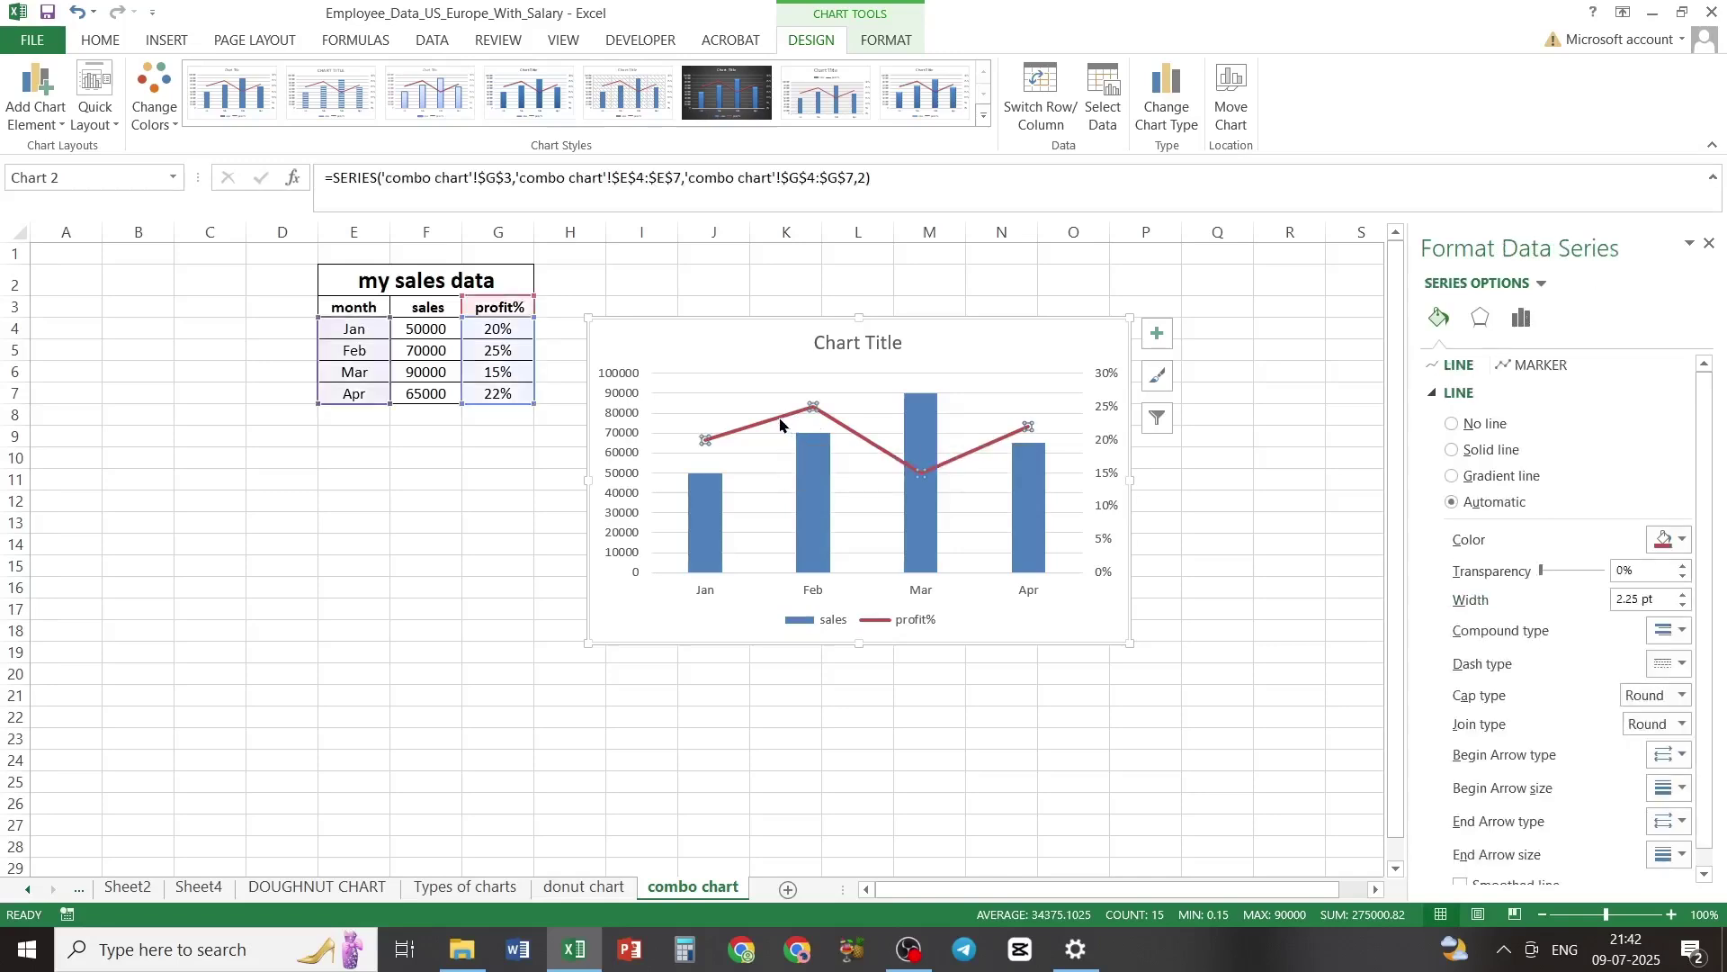
left_click(1156, 349)
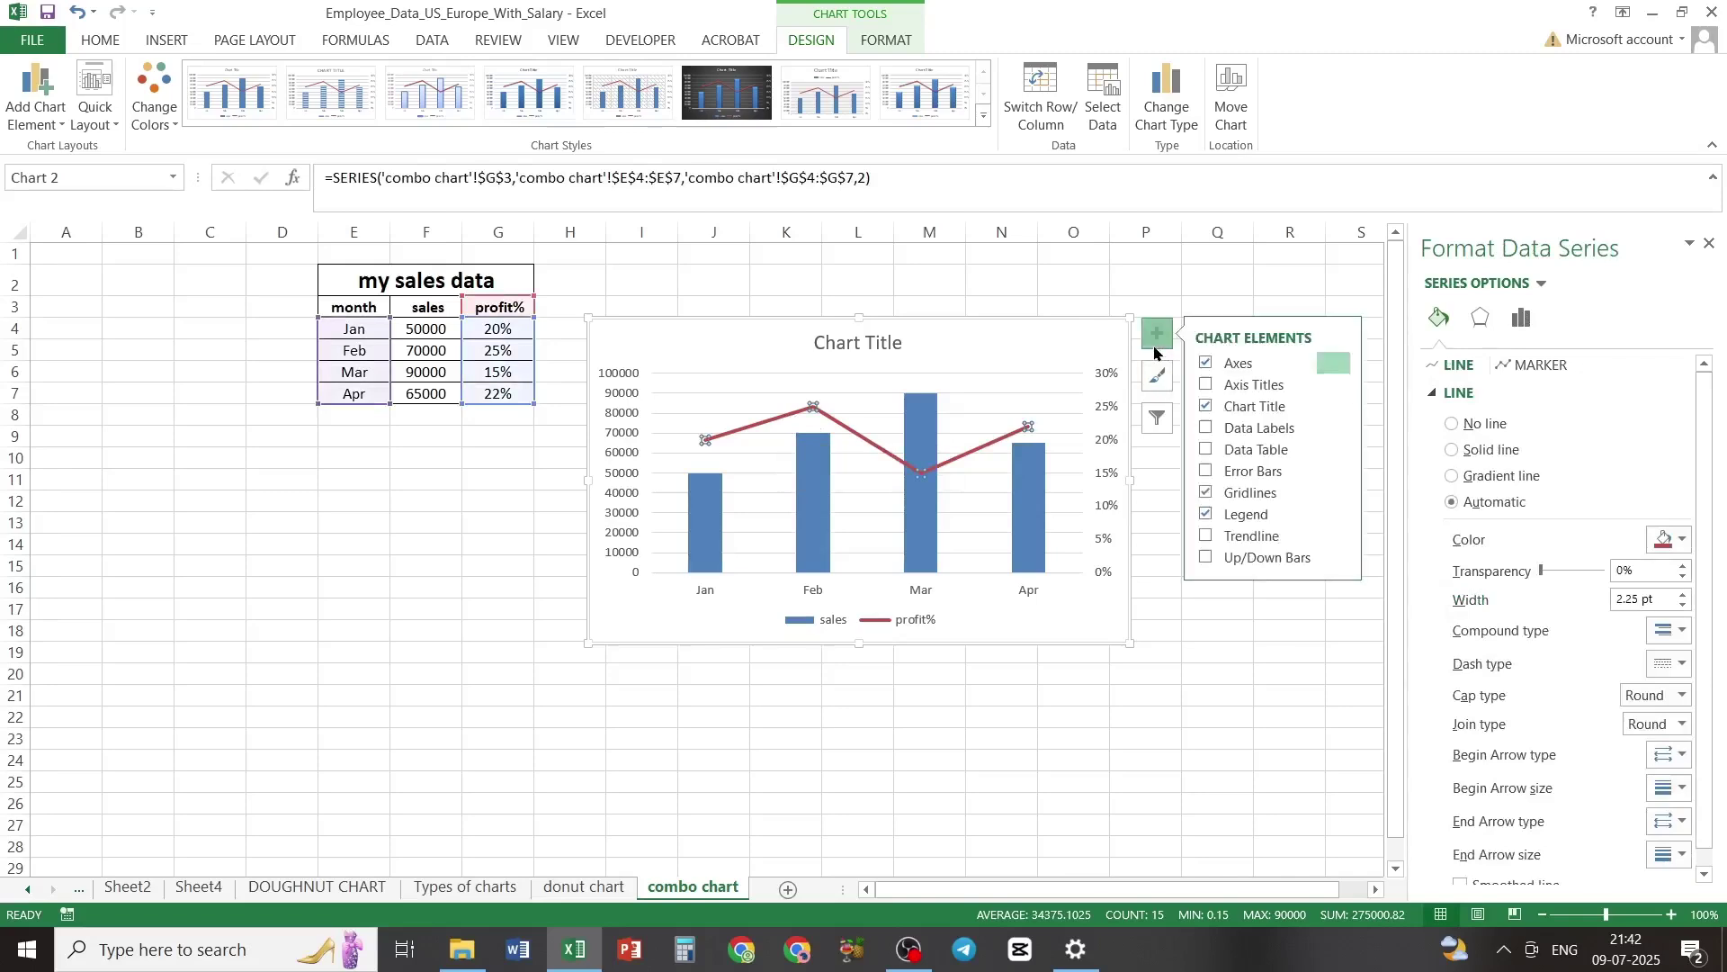
left_click(1207, 435)
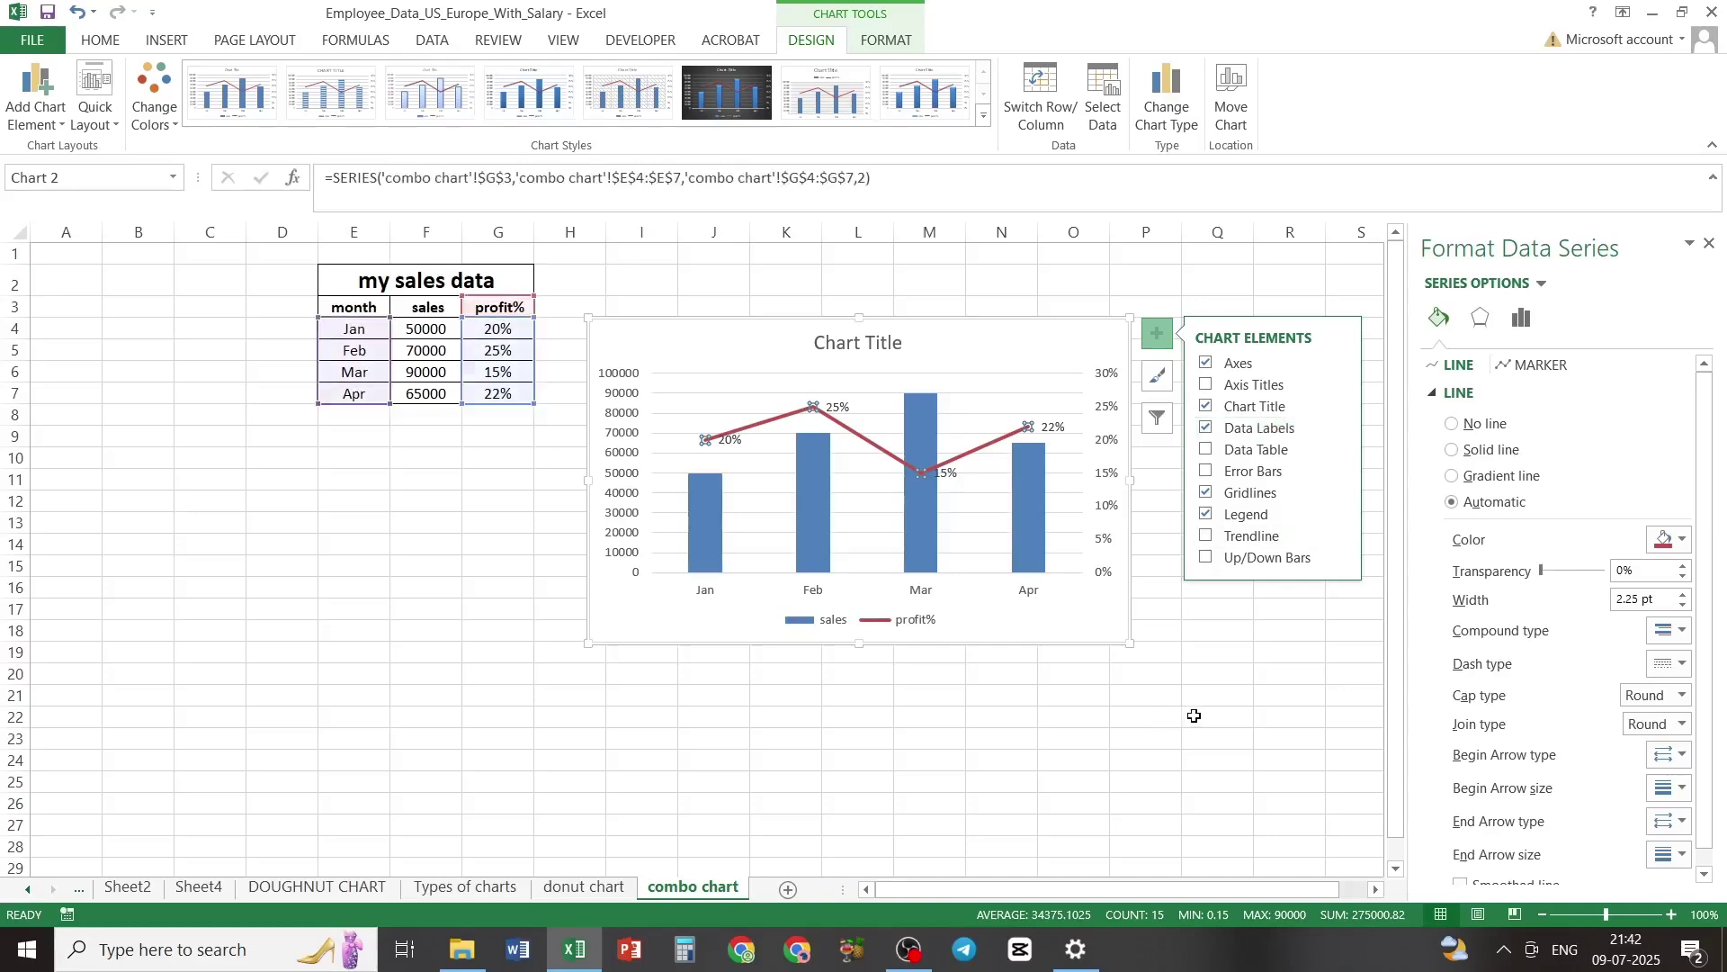
left_click(1230, 779)
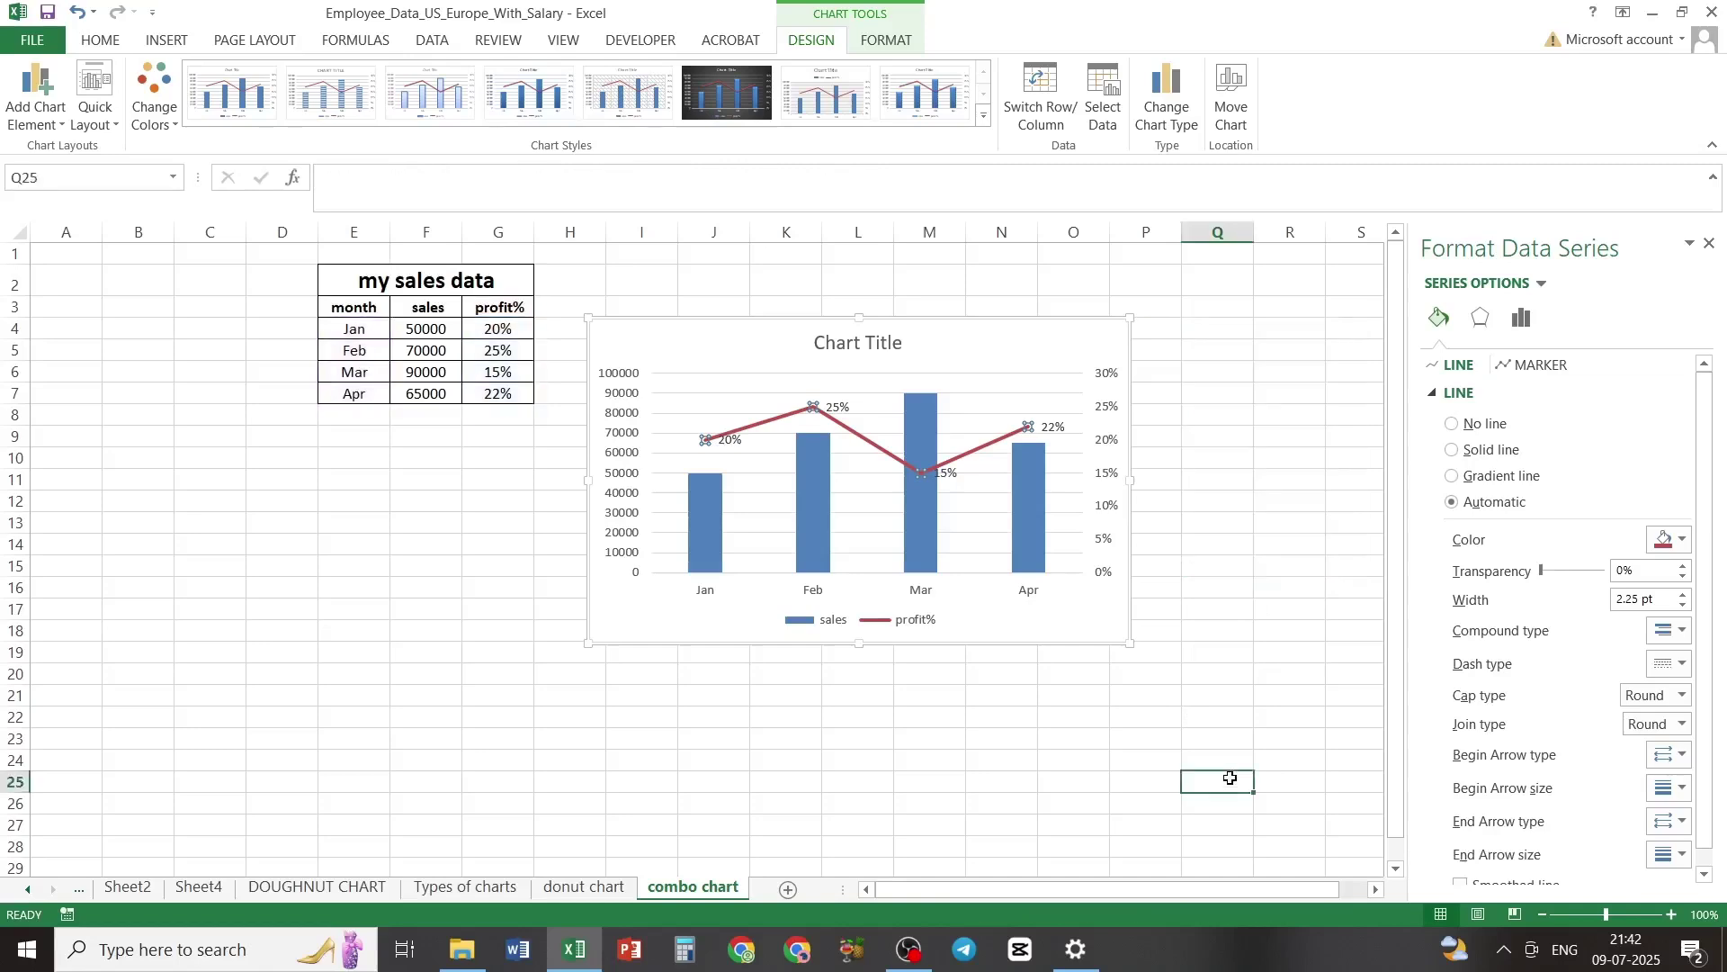
Step: Set the profit% series in the combo chart to No line
left_click(869, 443)
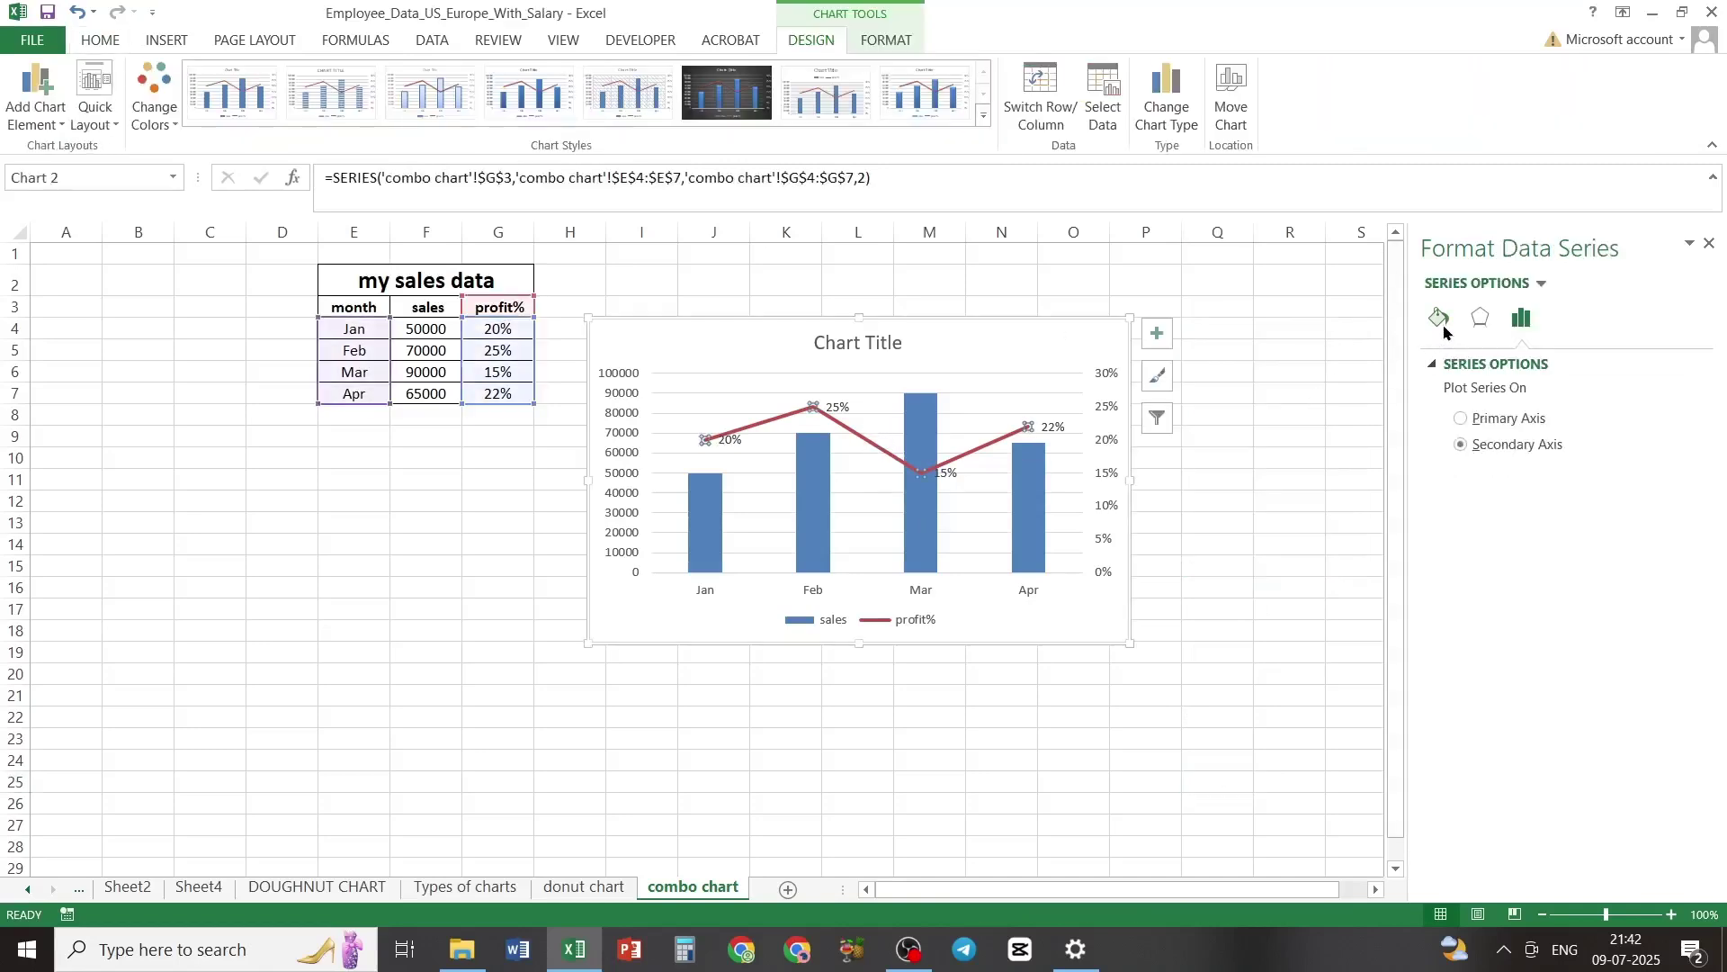
left_click(1443, 325)
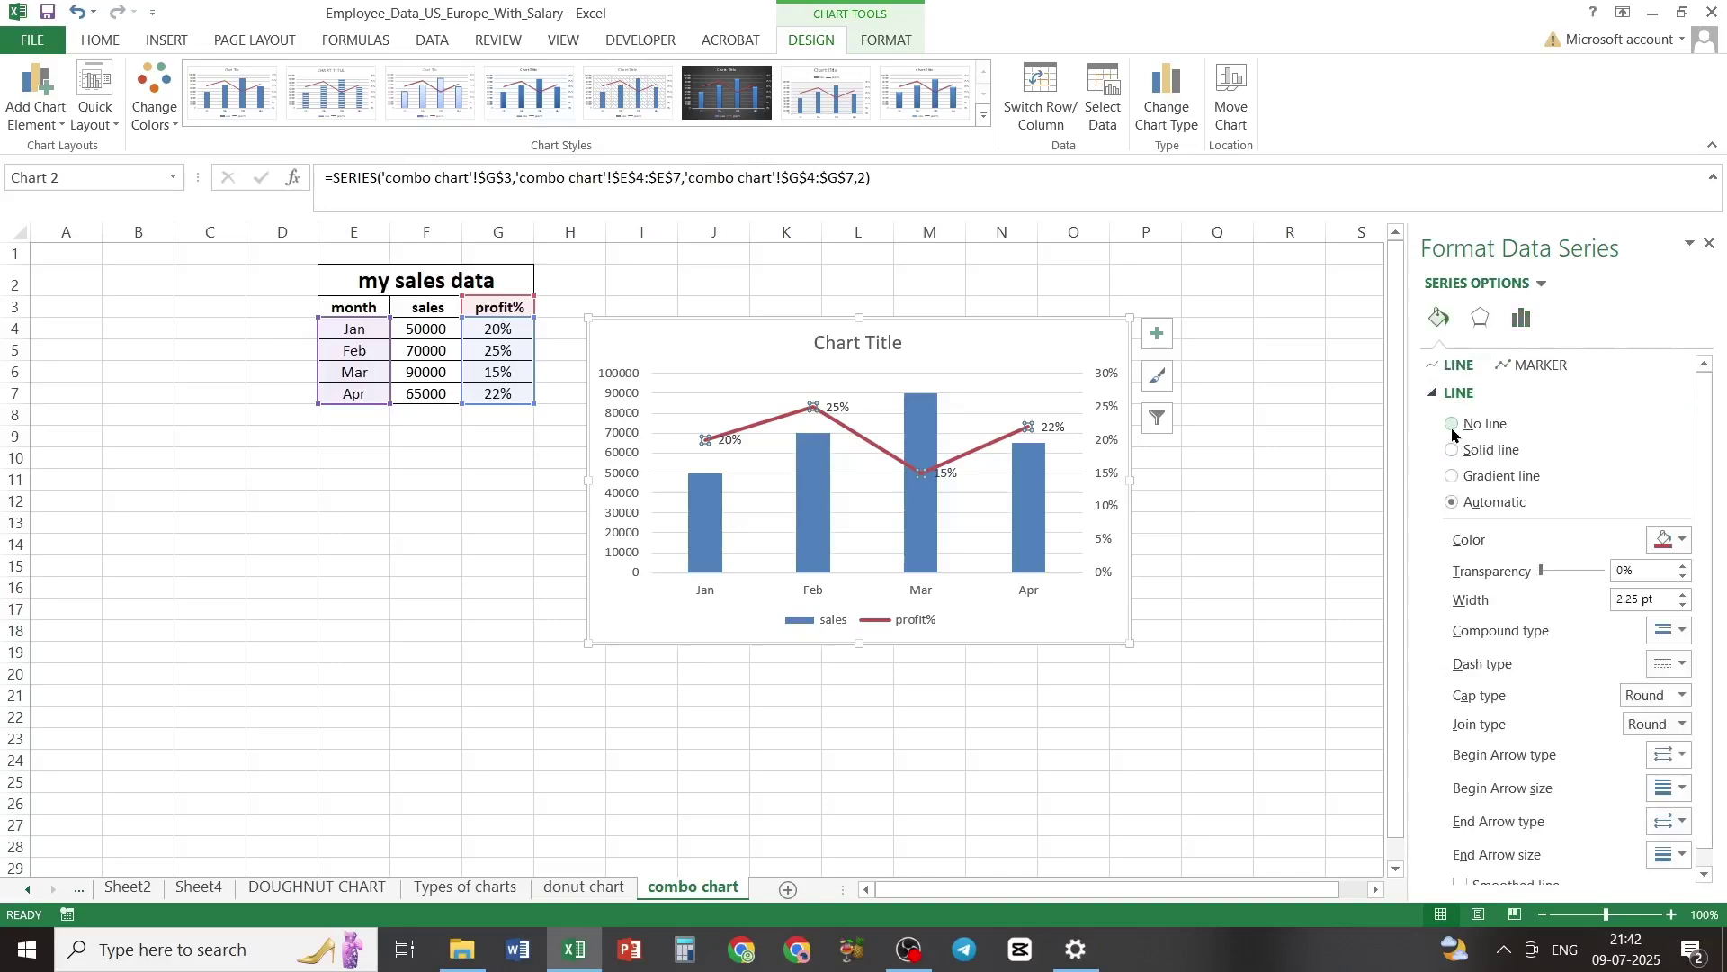
left_click(1452, 428)
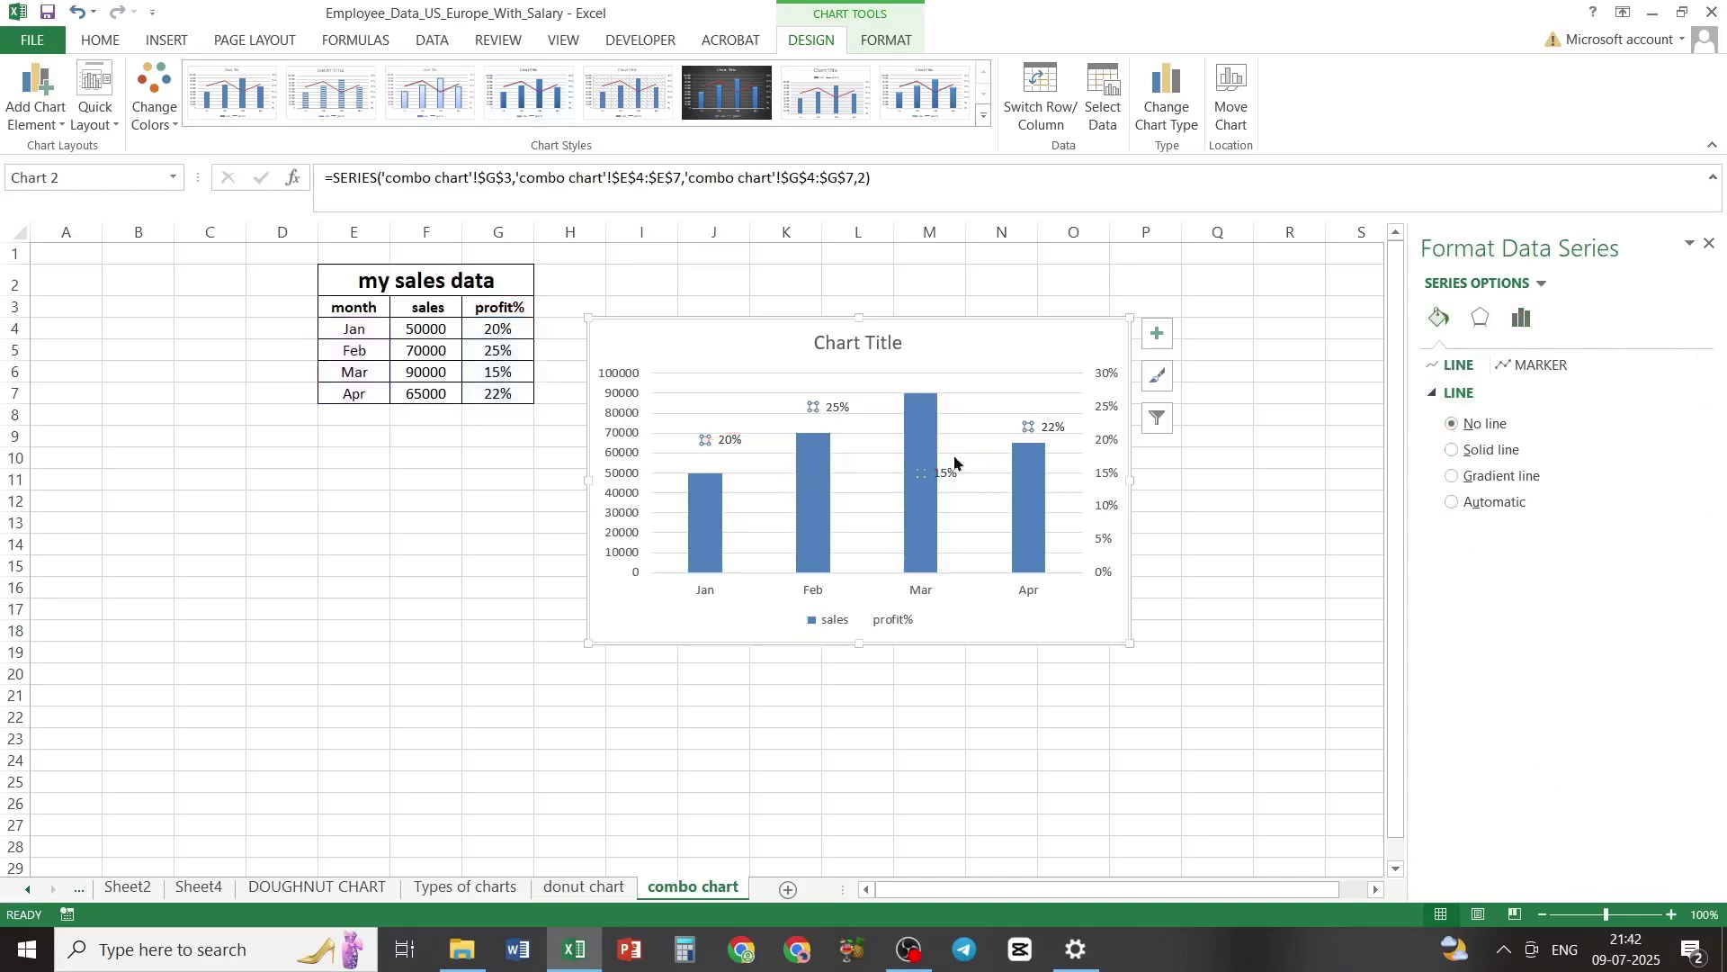
Step: Give the profit% series built-in markers of the long dash type
left_click(1515, 367)
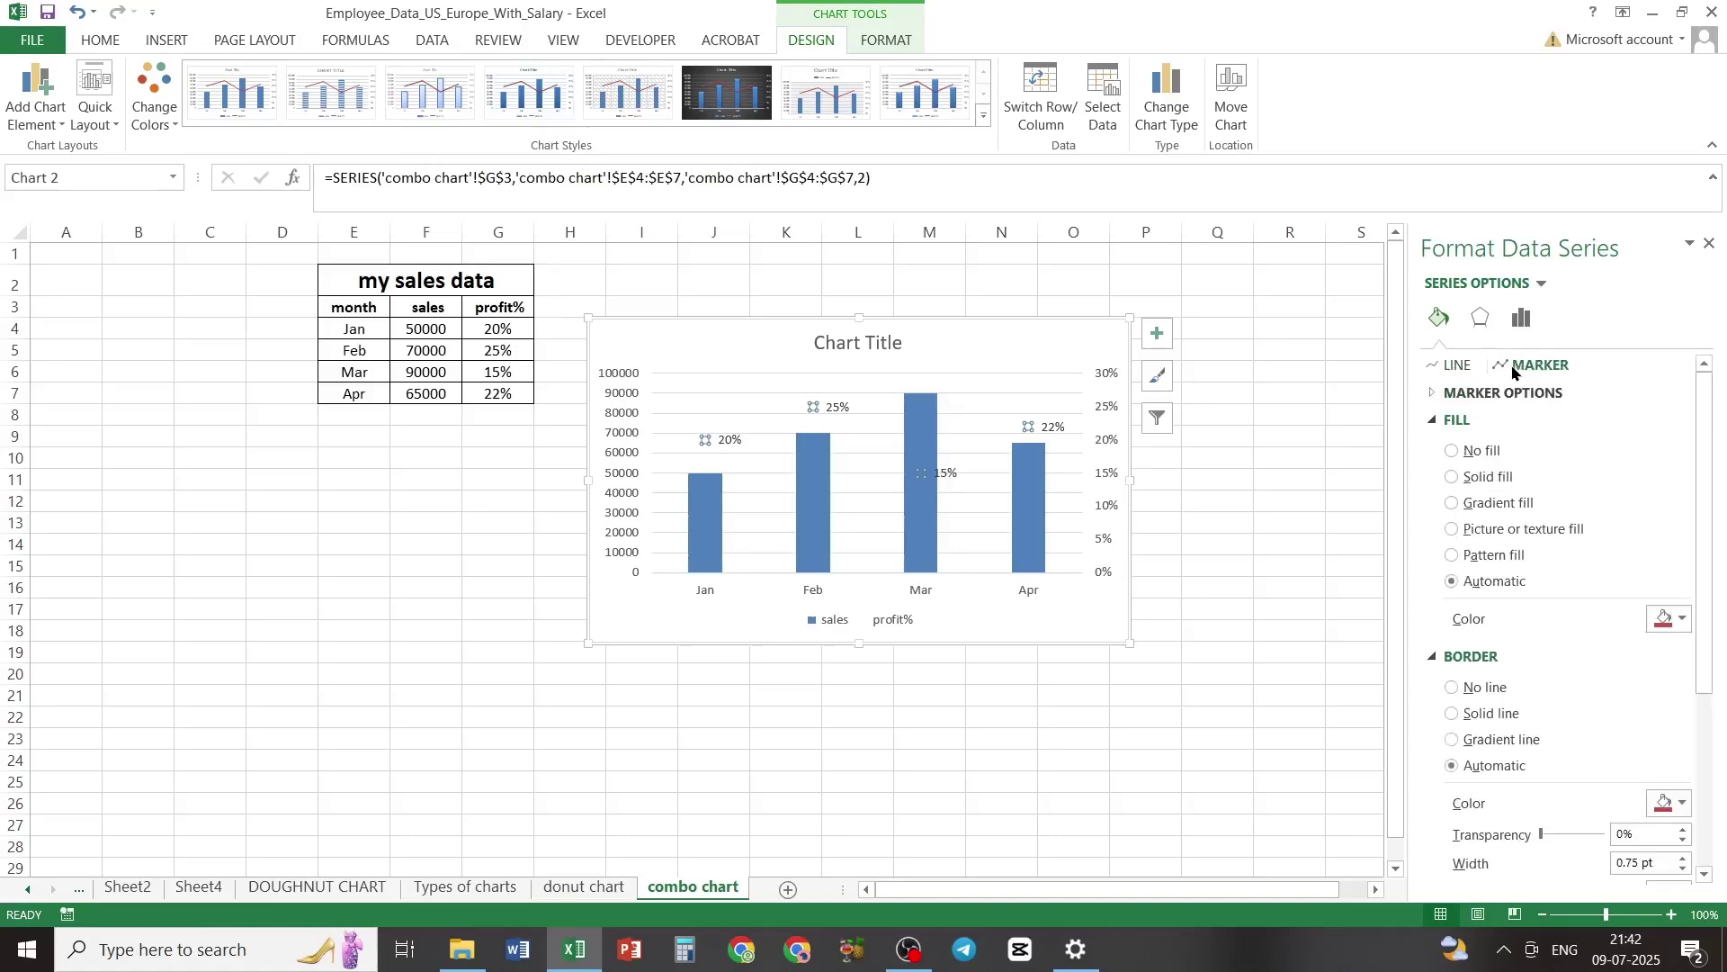
left_click(1435, 399)
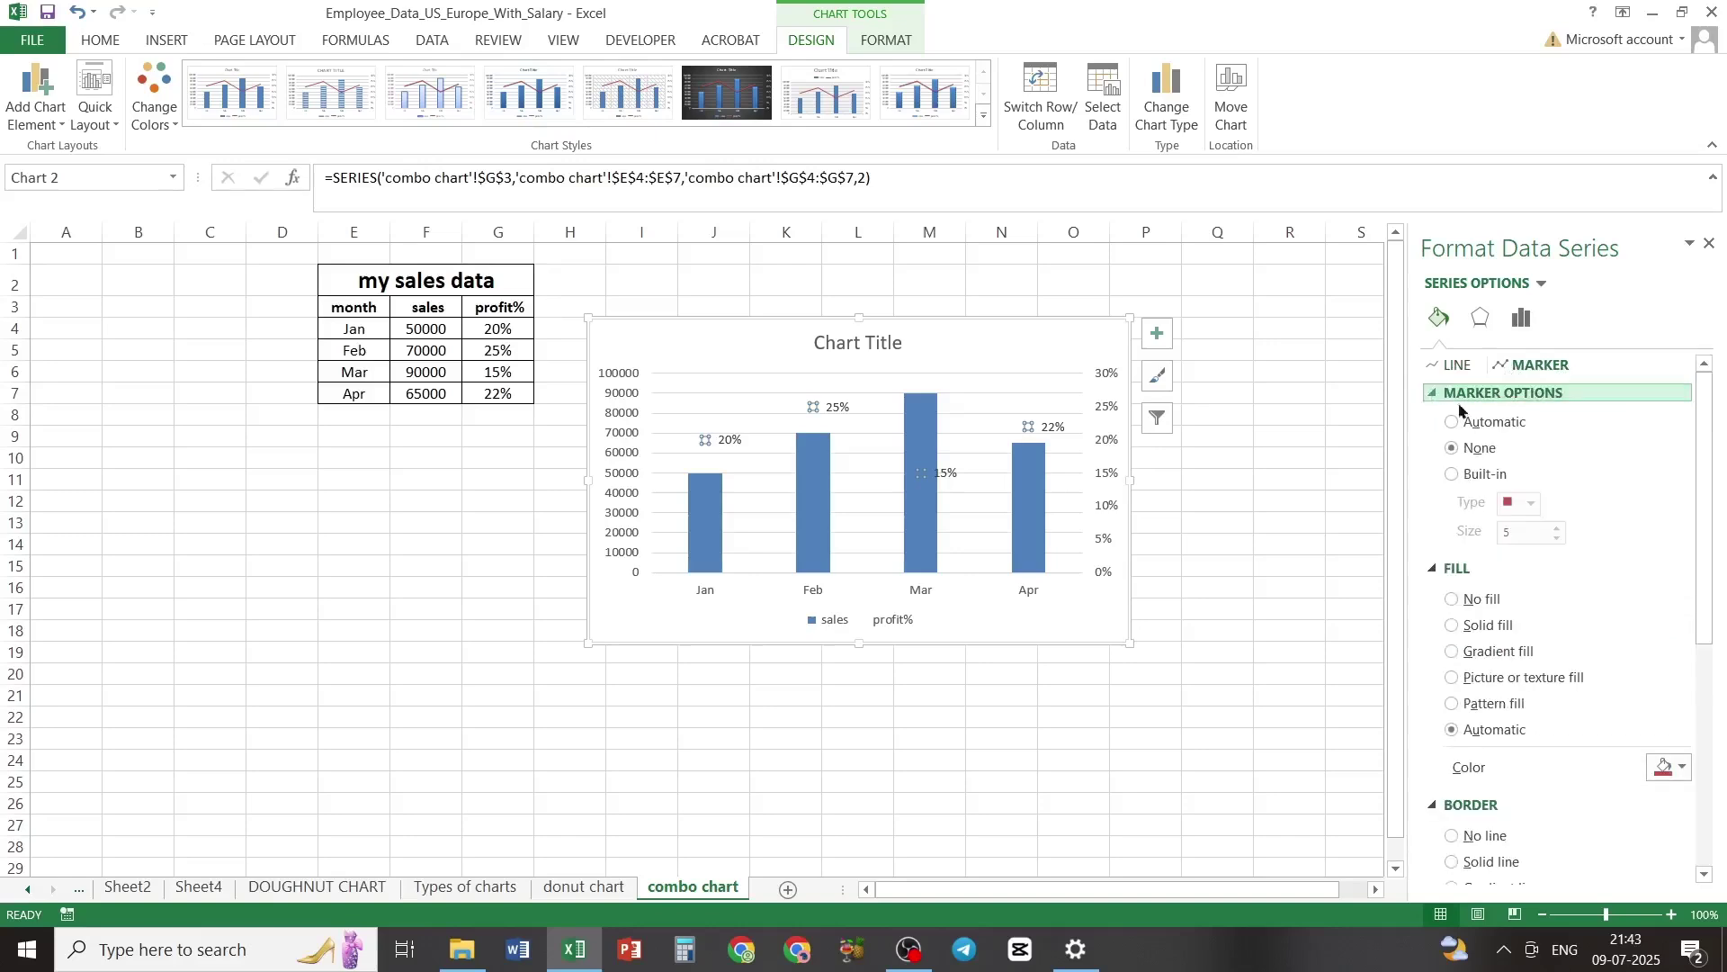
left_click(1451, 479)
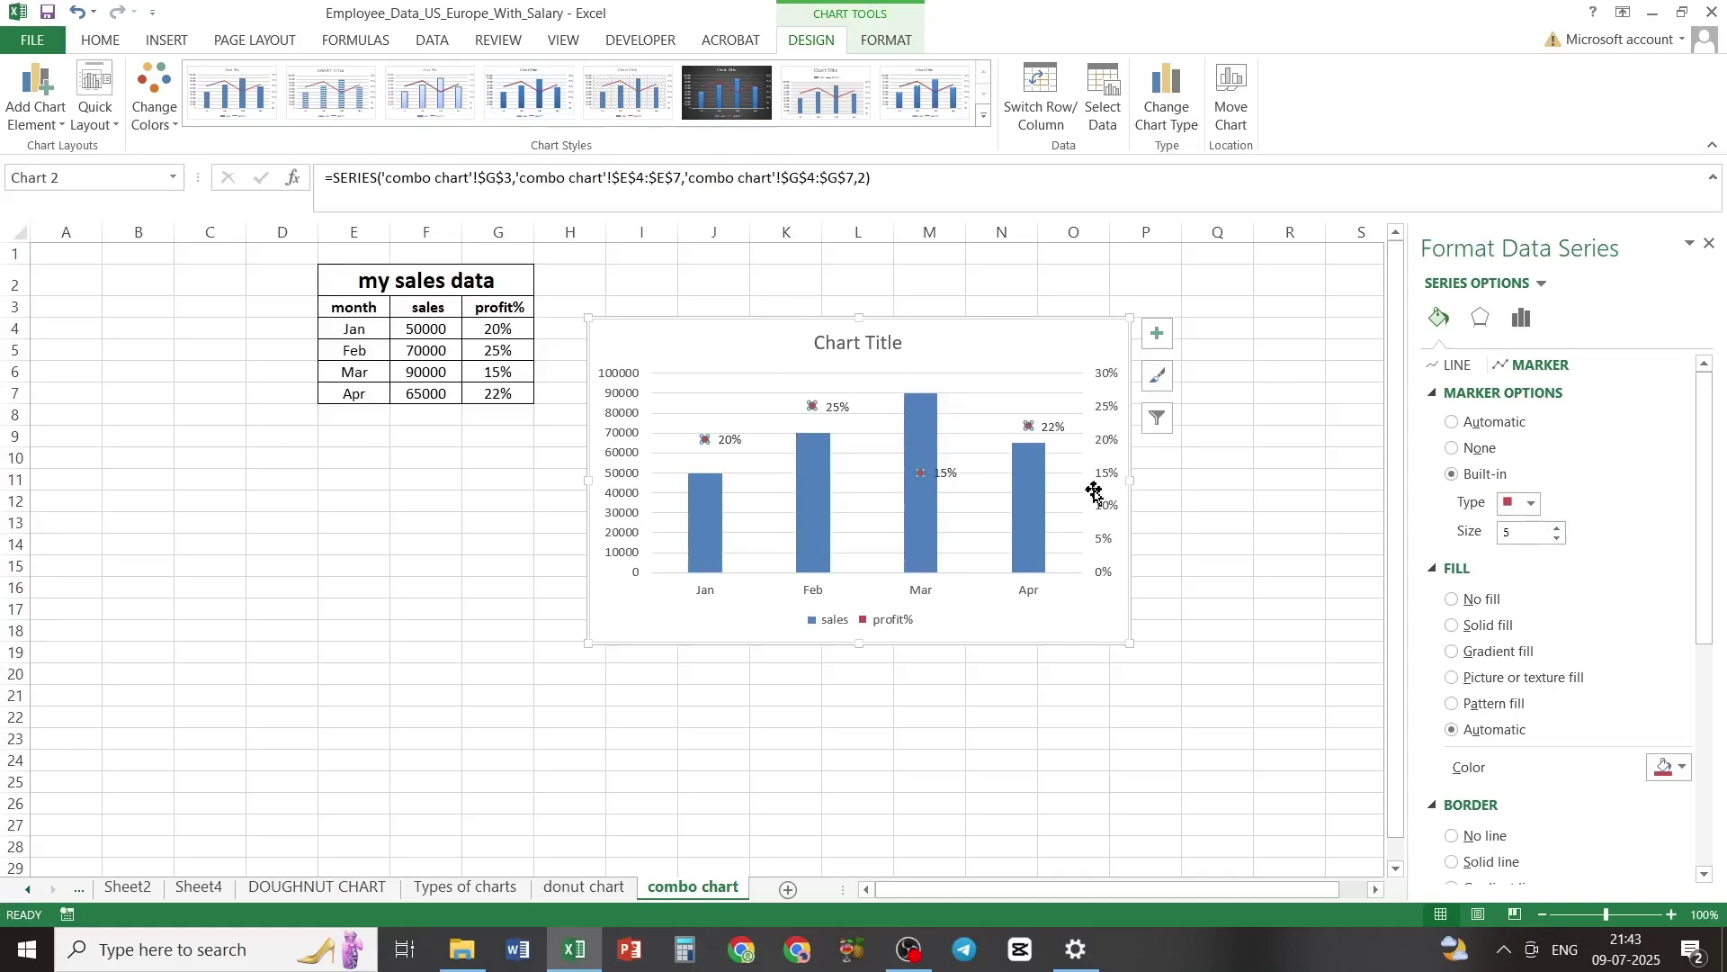
left_click(1533, 504)
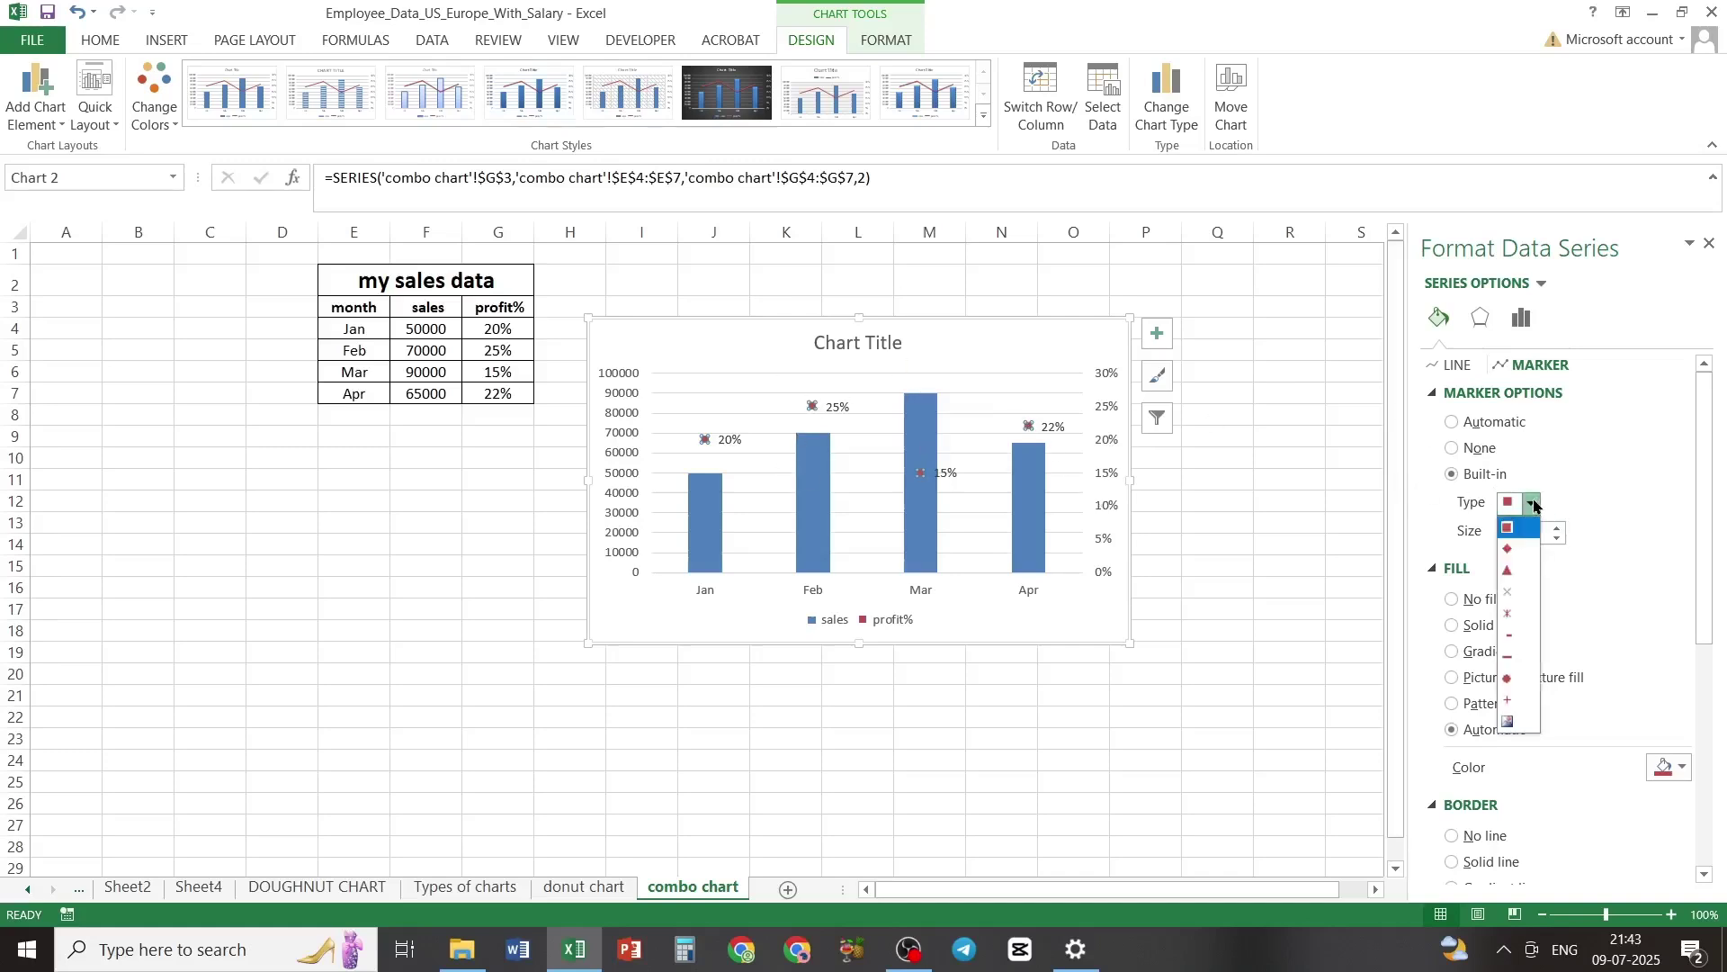
left_click(1521, 665)
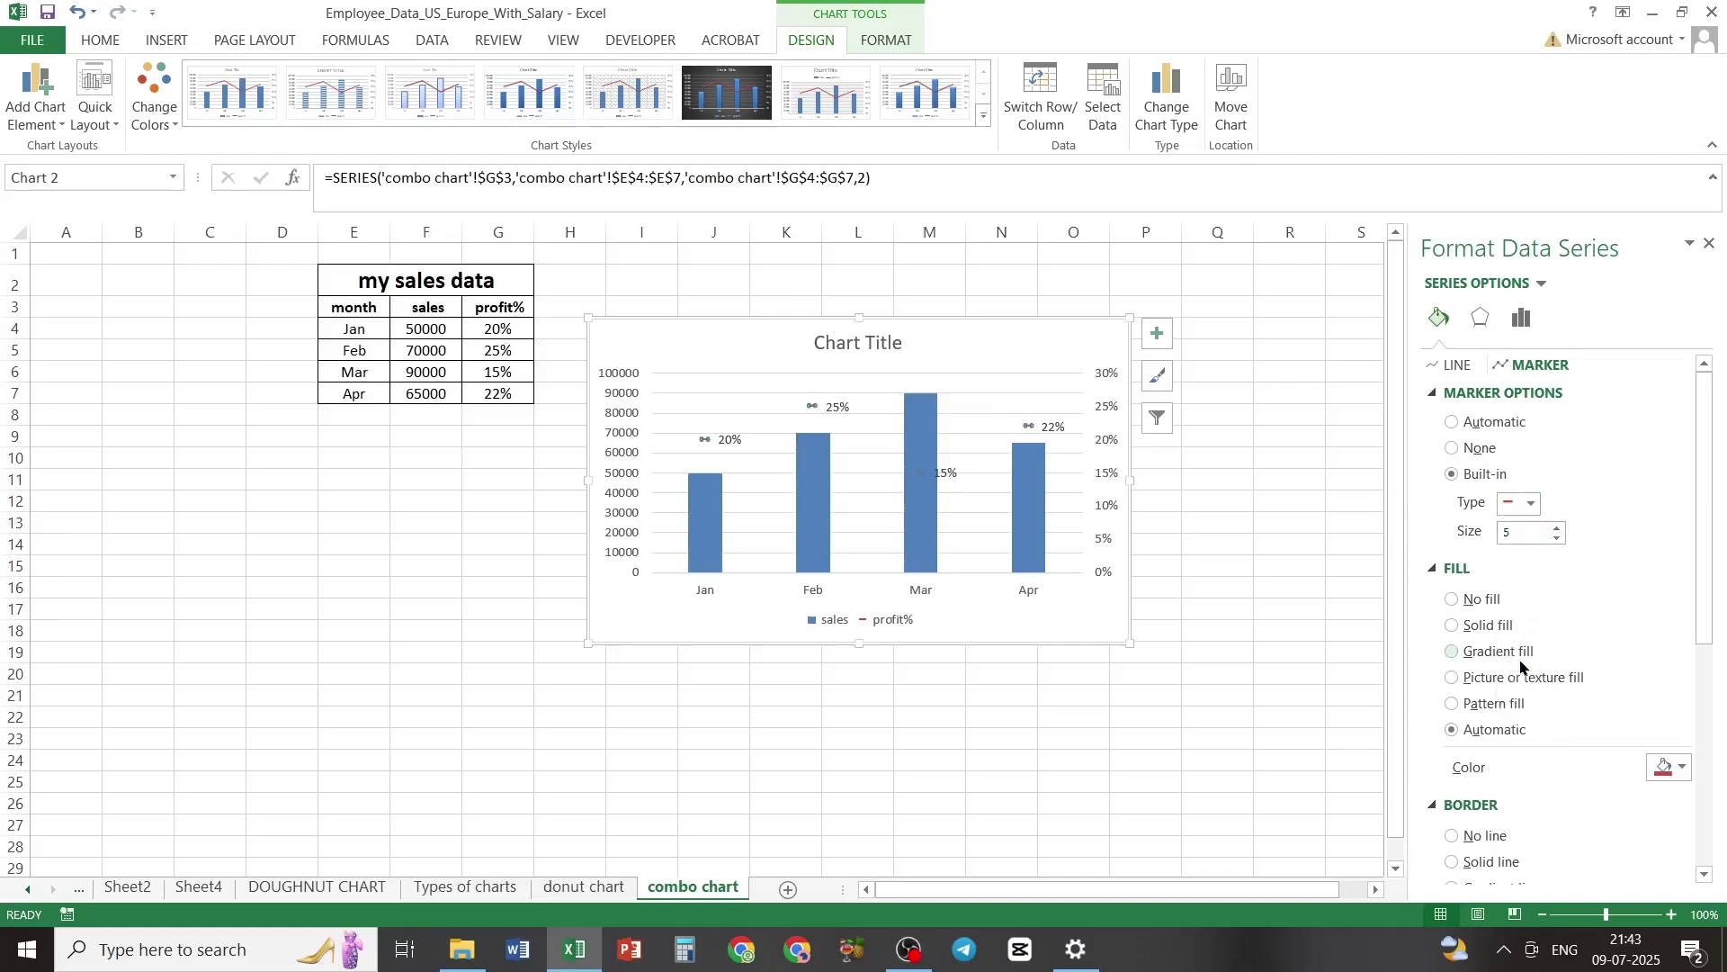
Step: Increase the marker size of the profit% series to 20
left_click(1555, 528)
left_click(1555, 527)
left_click(1555, 527)
left_click(1555, 527)
left_click(1554, 527)
left_click(1555, 528)
left_click(1555, 528)
left_click(1554, 527)
left_click(1554, 527)
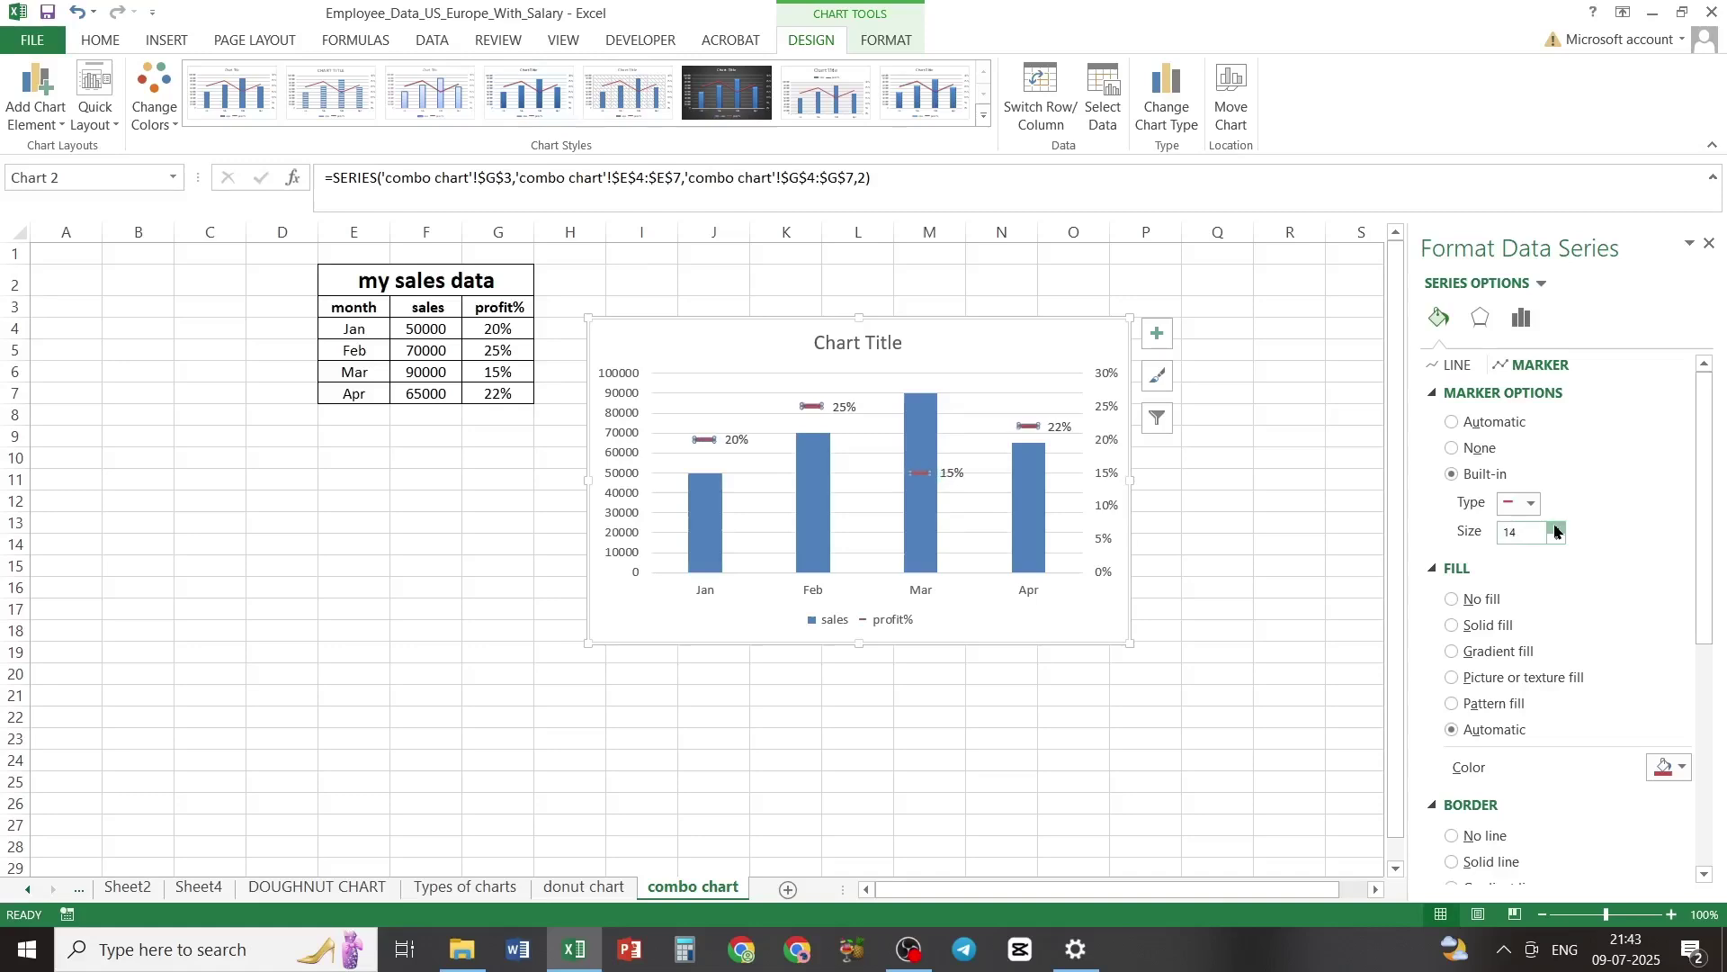
left_click(1554, 527)
left_click(1555, 527)
left_click(1555, 527)
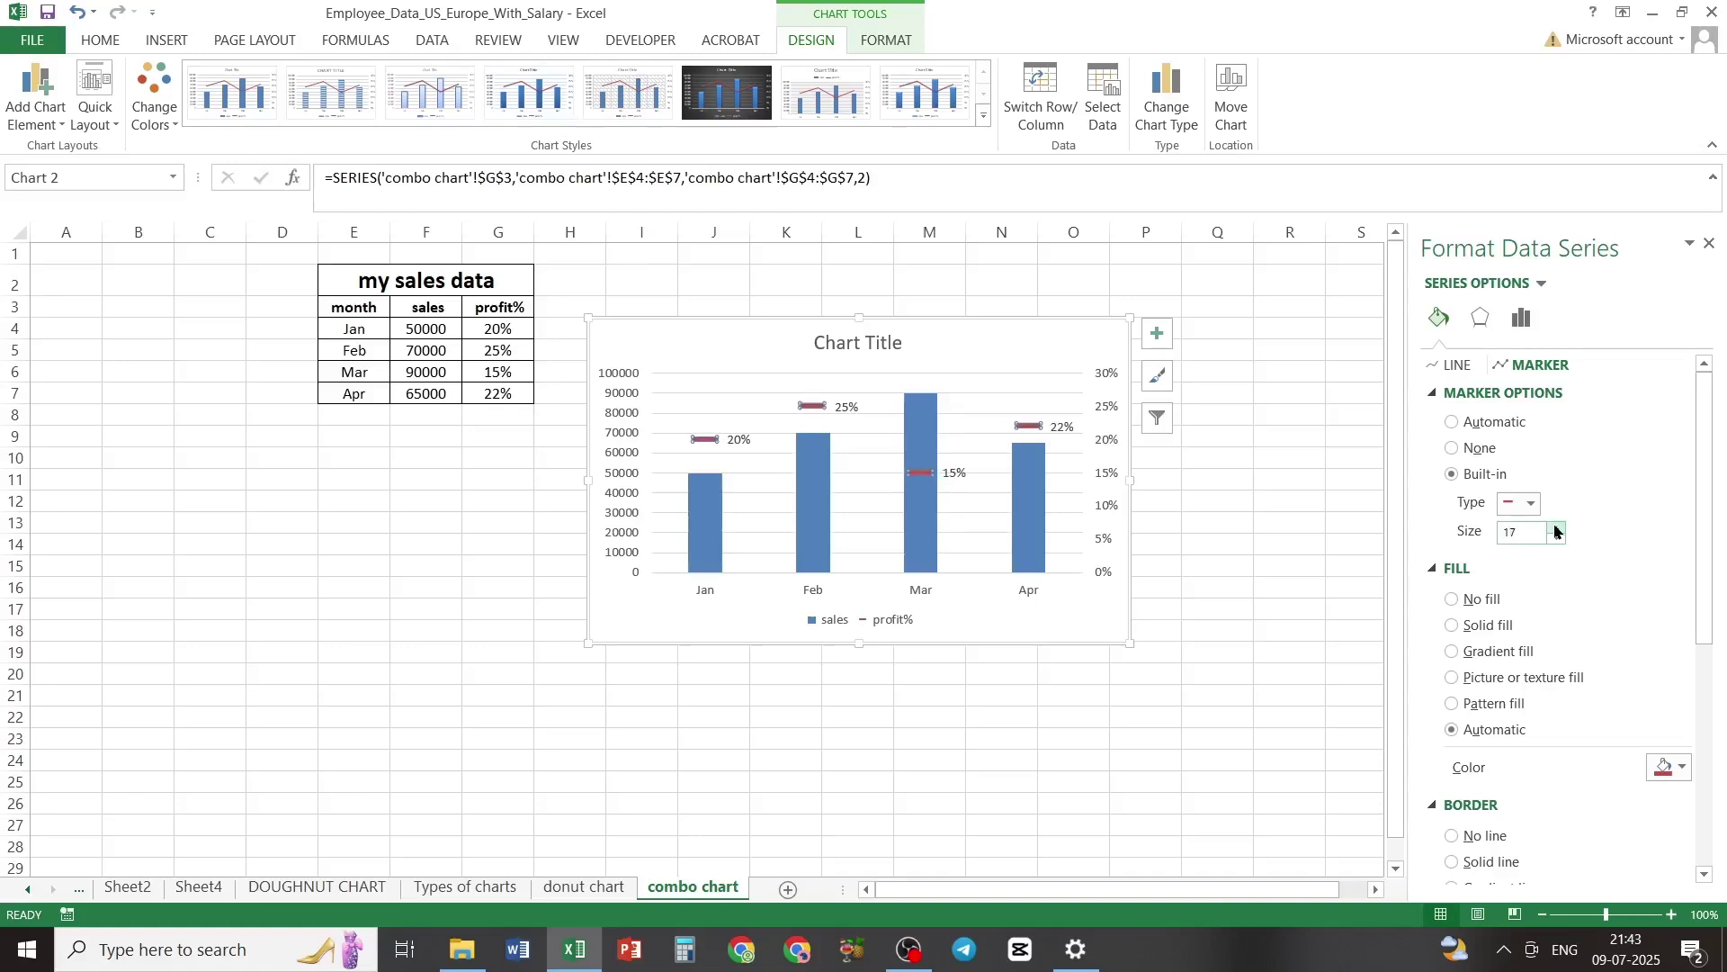
left_click(1555, 528)
left_click(1554, 527)
left_click(1556, 531)
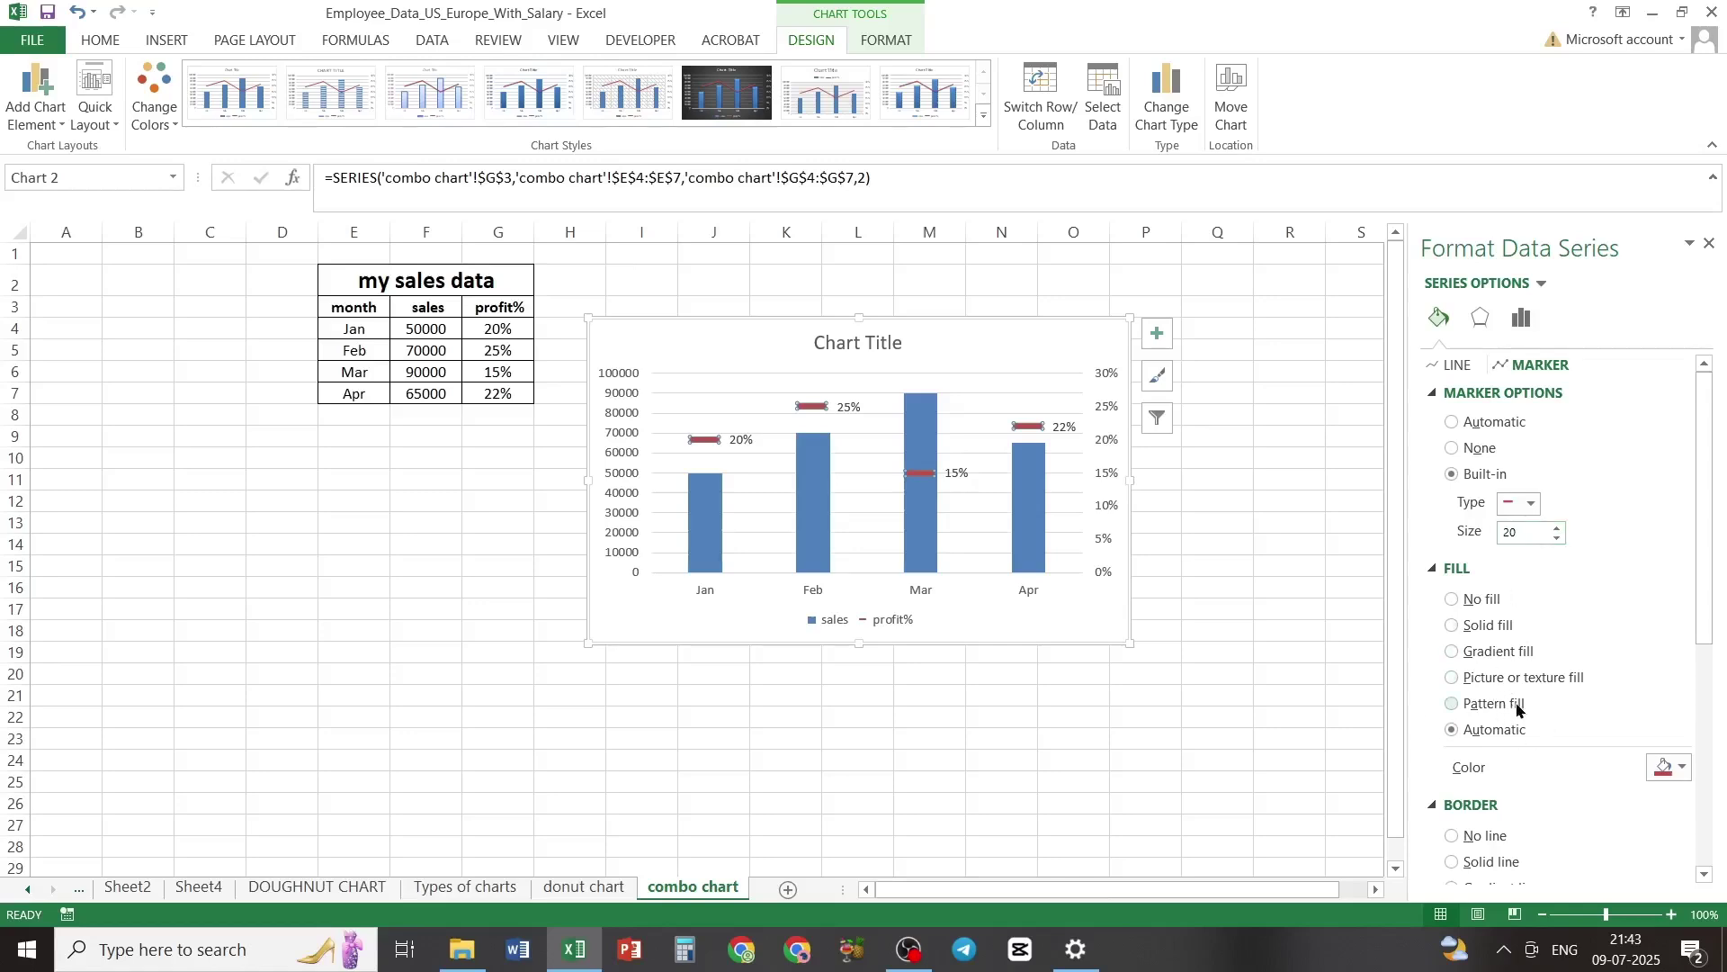
Step: Set the label position of the profit% data labels to Above
left_click(1522, 318)
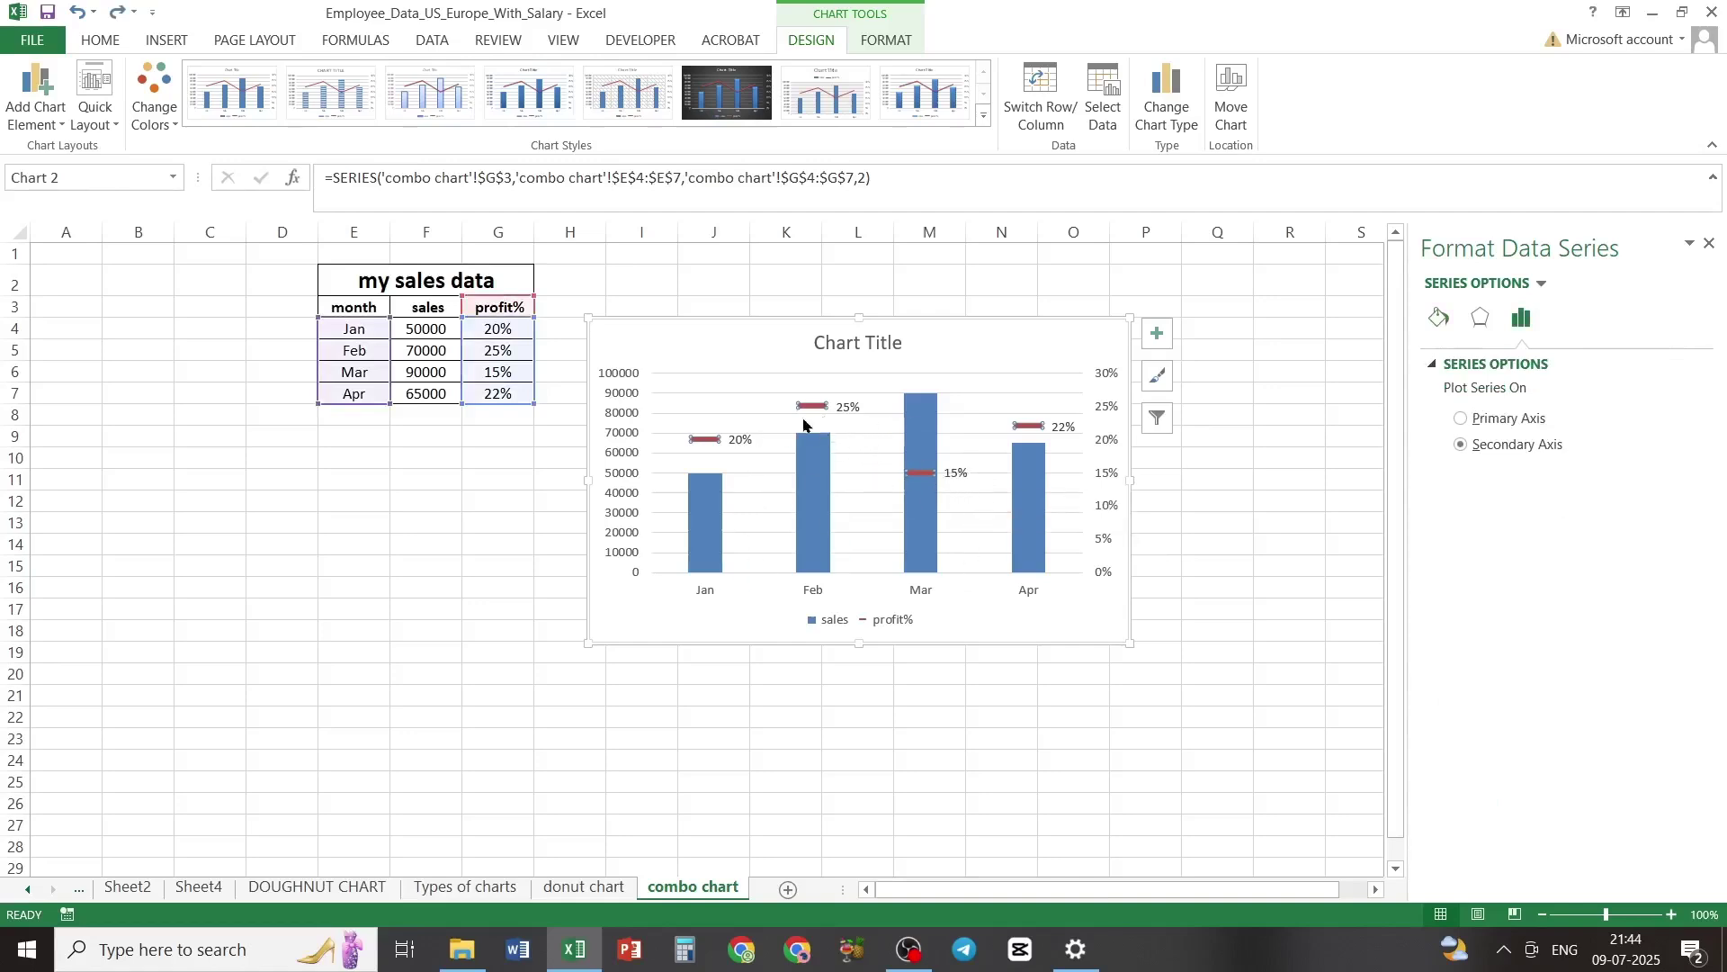
left_click(848, 406)
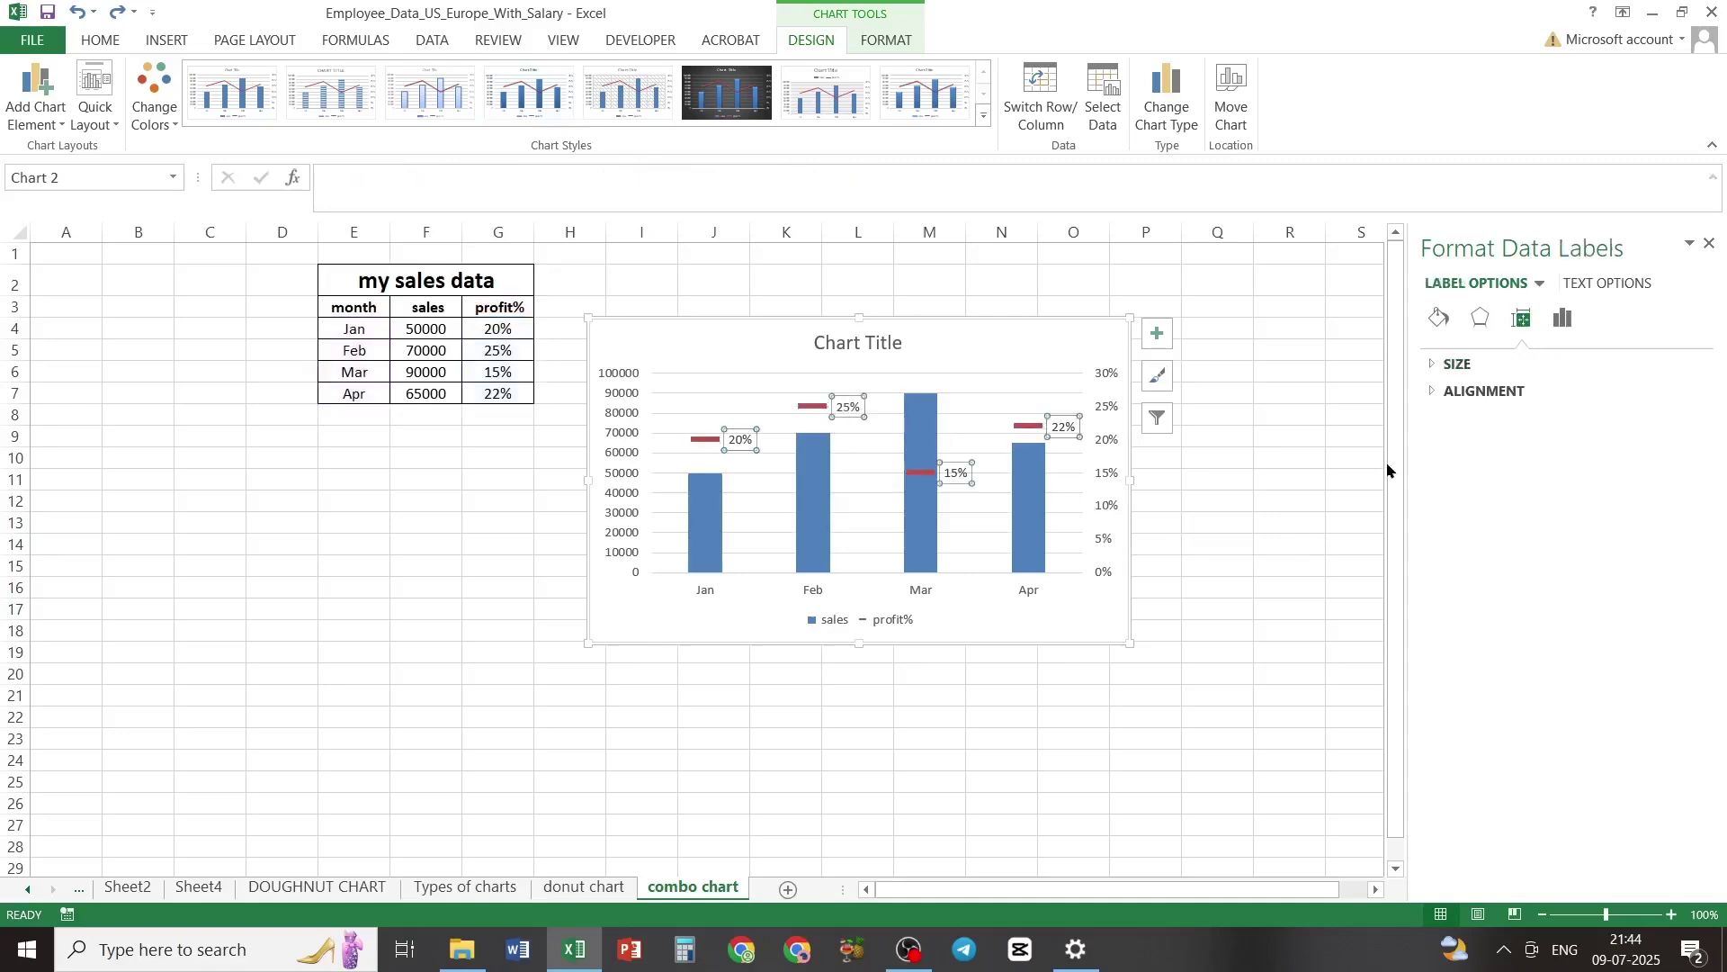
left_click(1565, 316)
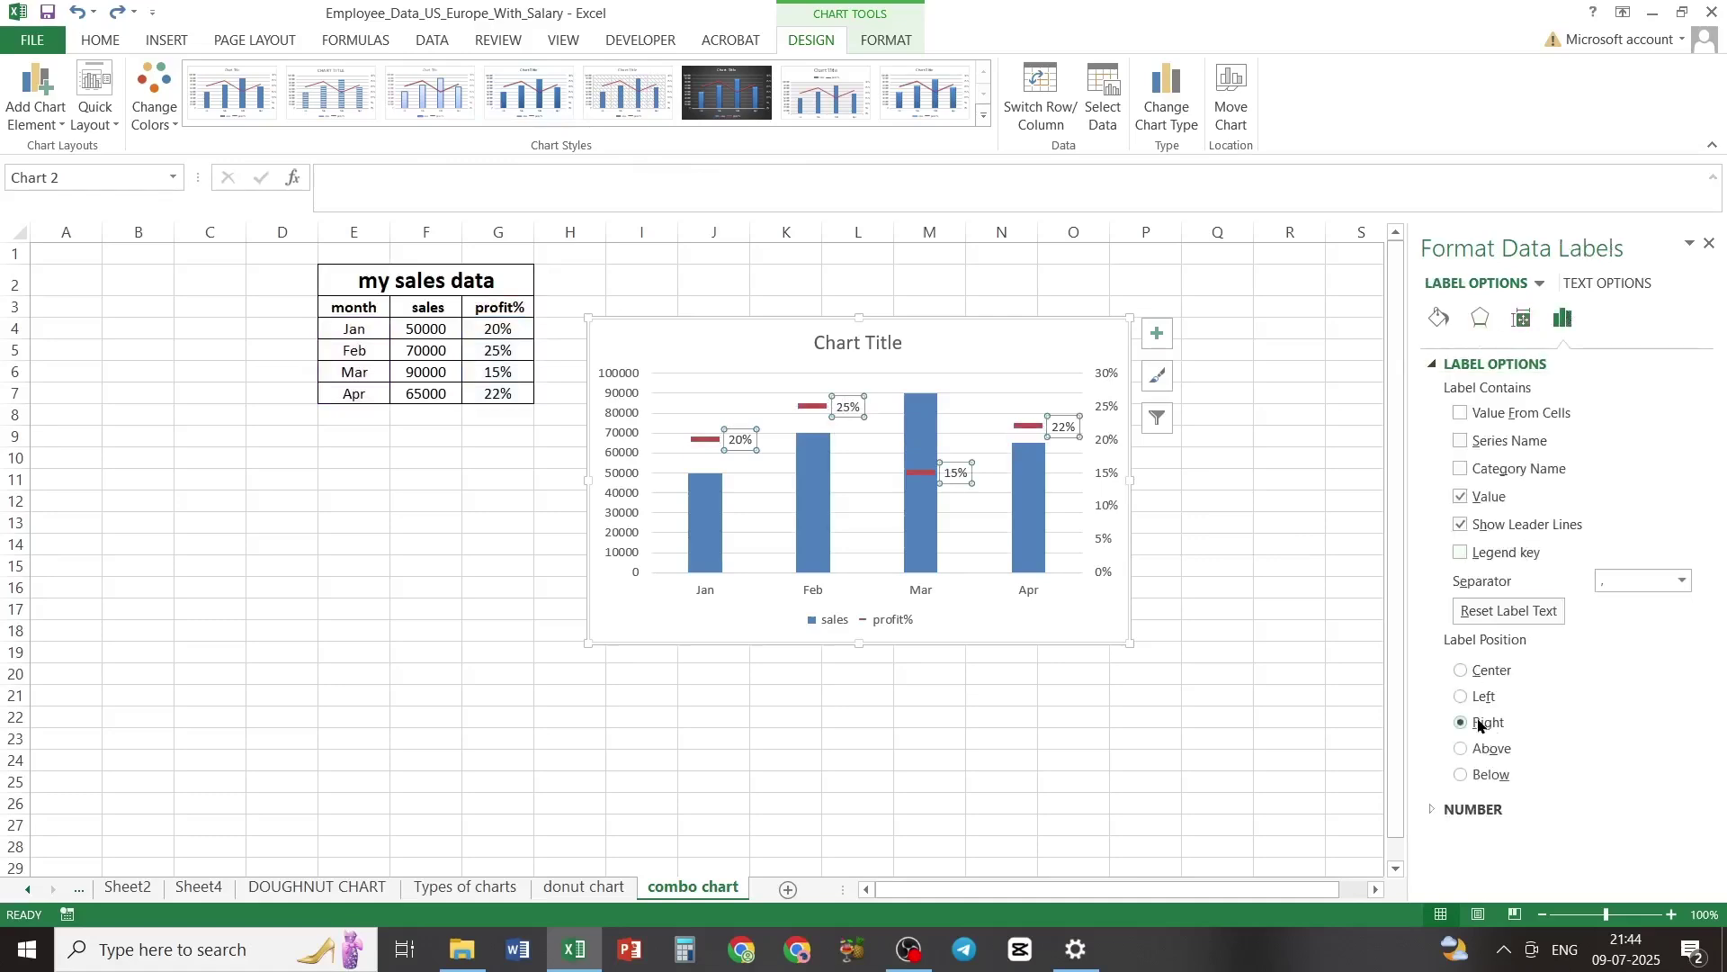
left_click(1461, 749)
left_click(1238, 750)
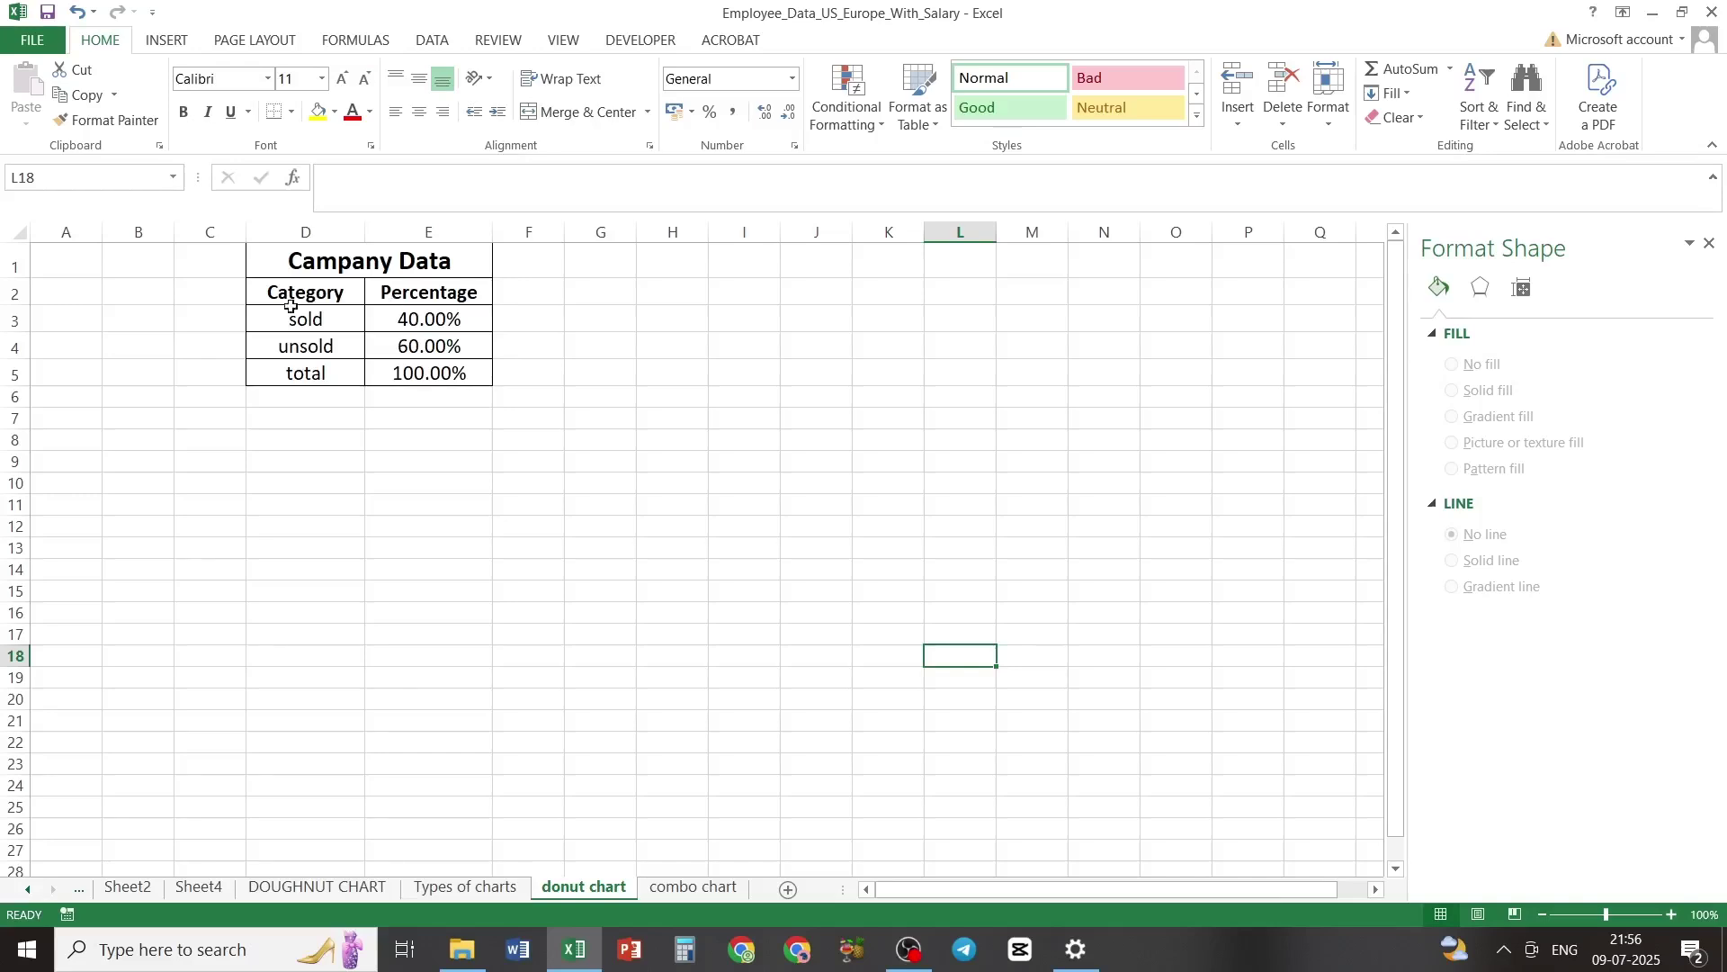
Step: Insert a doughnut chart from the whole Campany Data table in D1:E5
left_click_drag(333, 257, 340, 371)
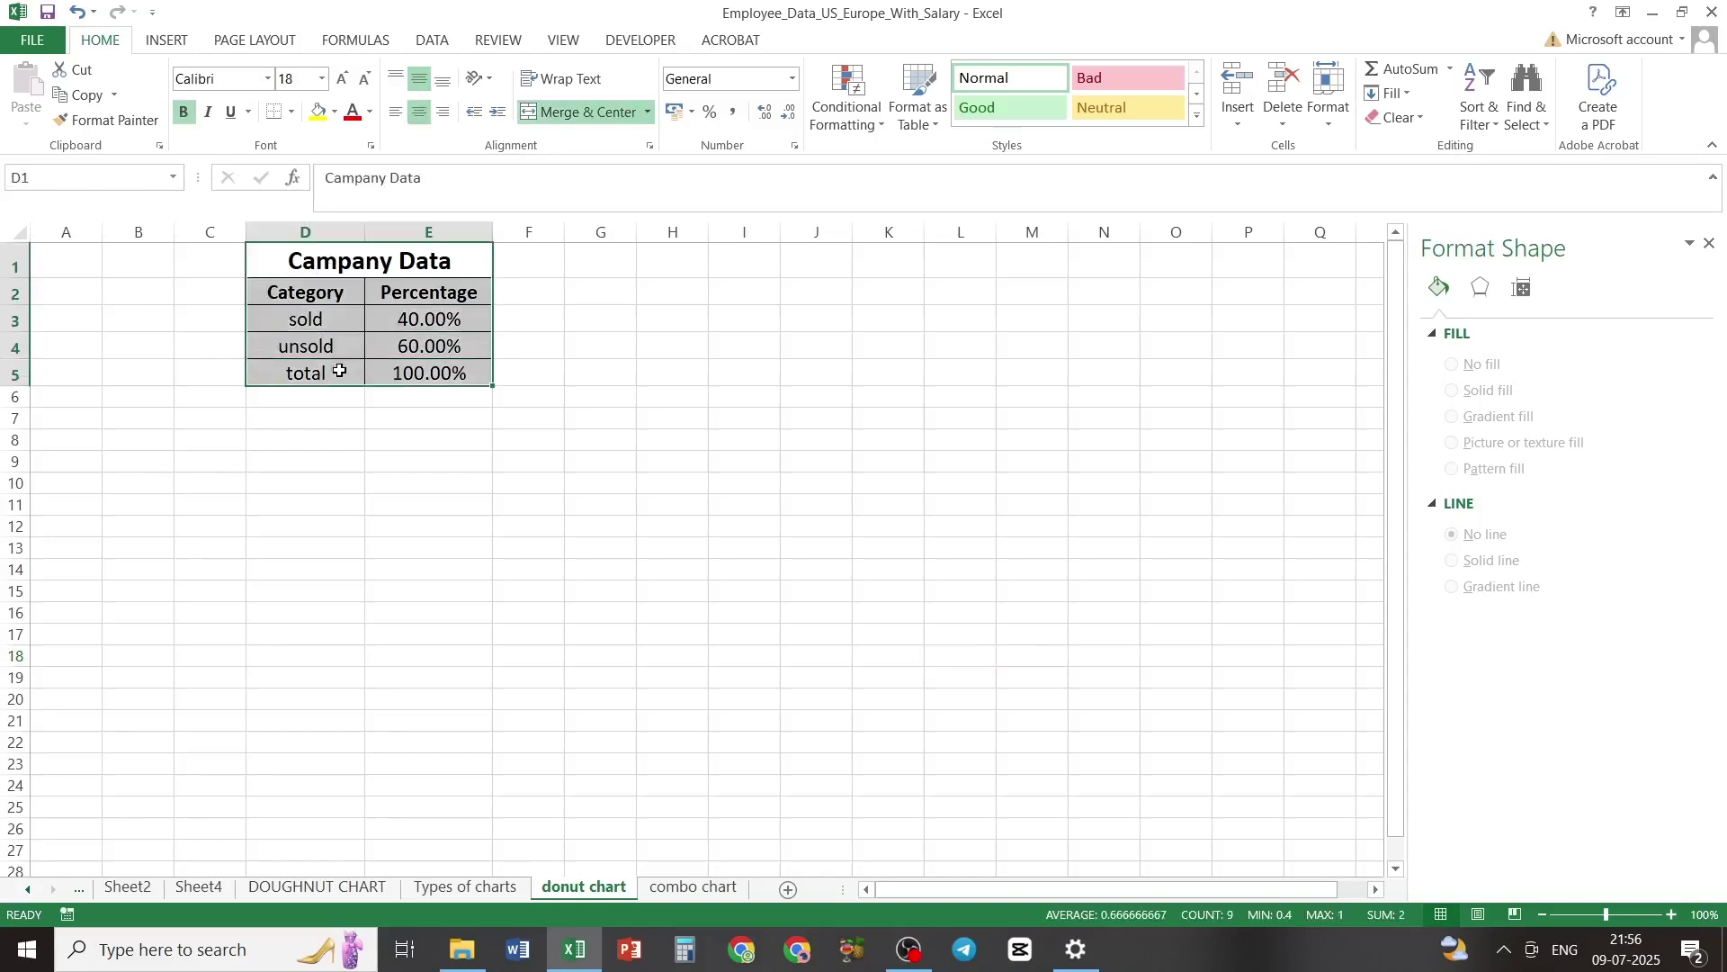
left_click(155, 45)
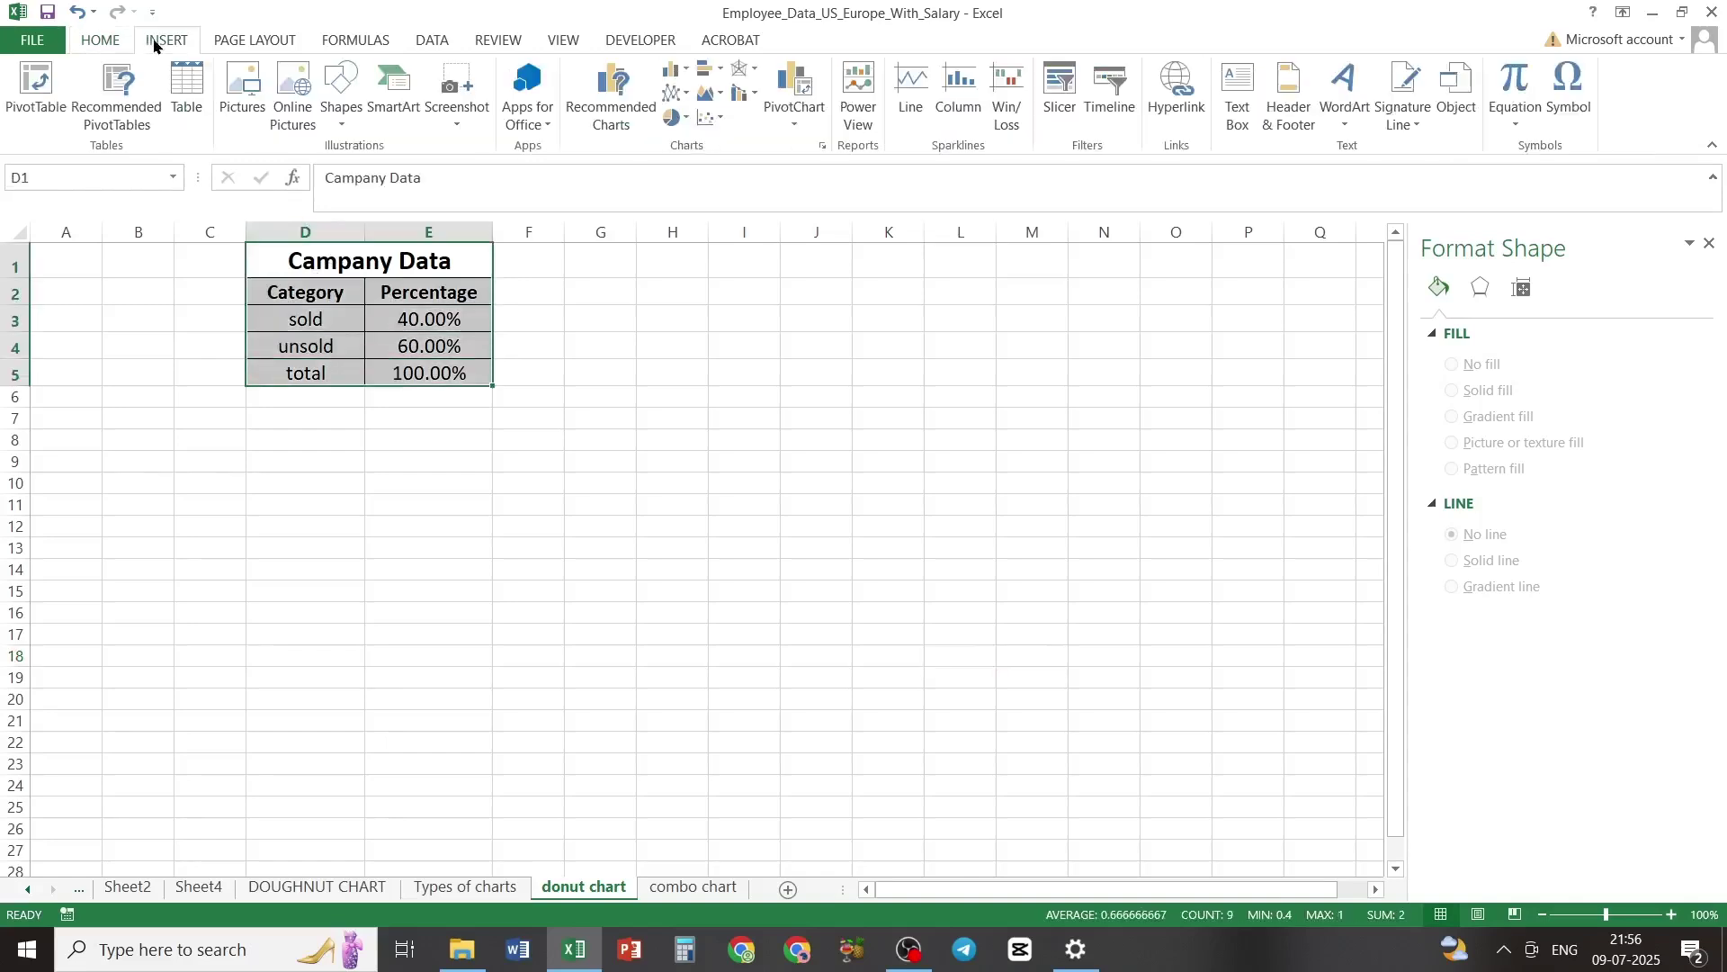
left_click(687, 114)
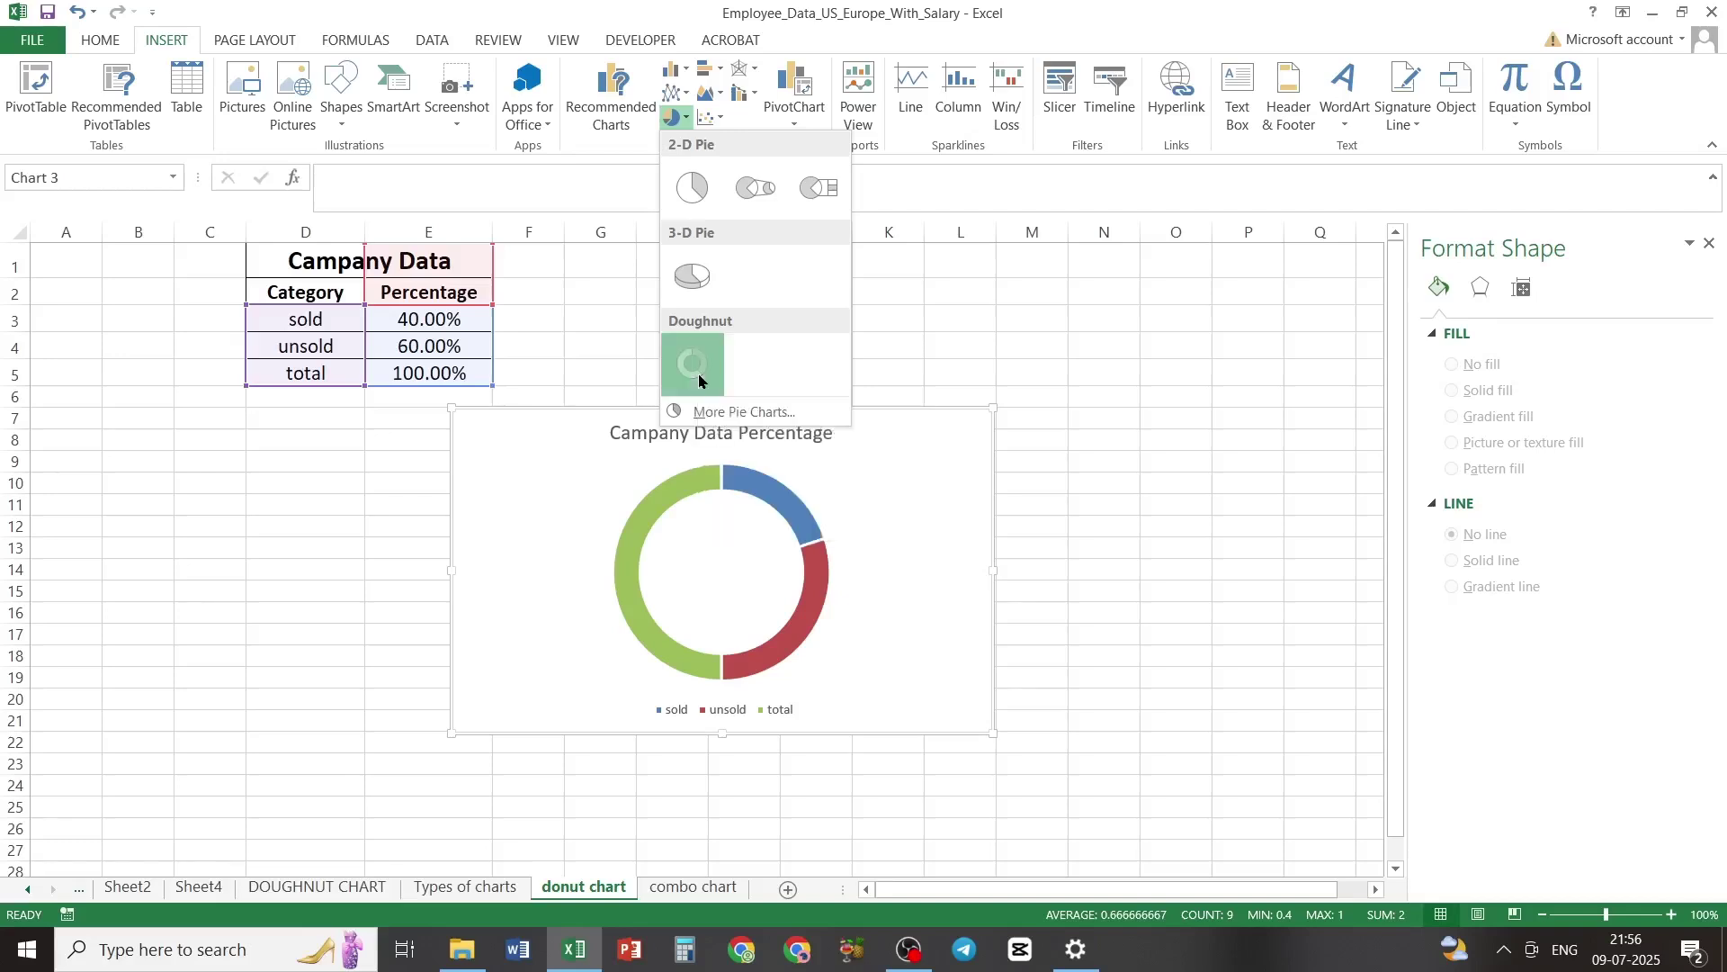
left_click(698, 375)
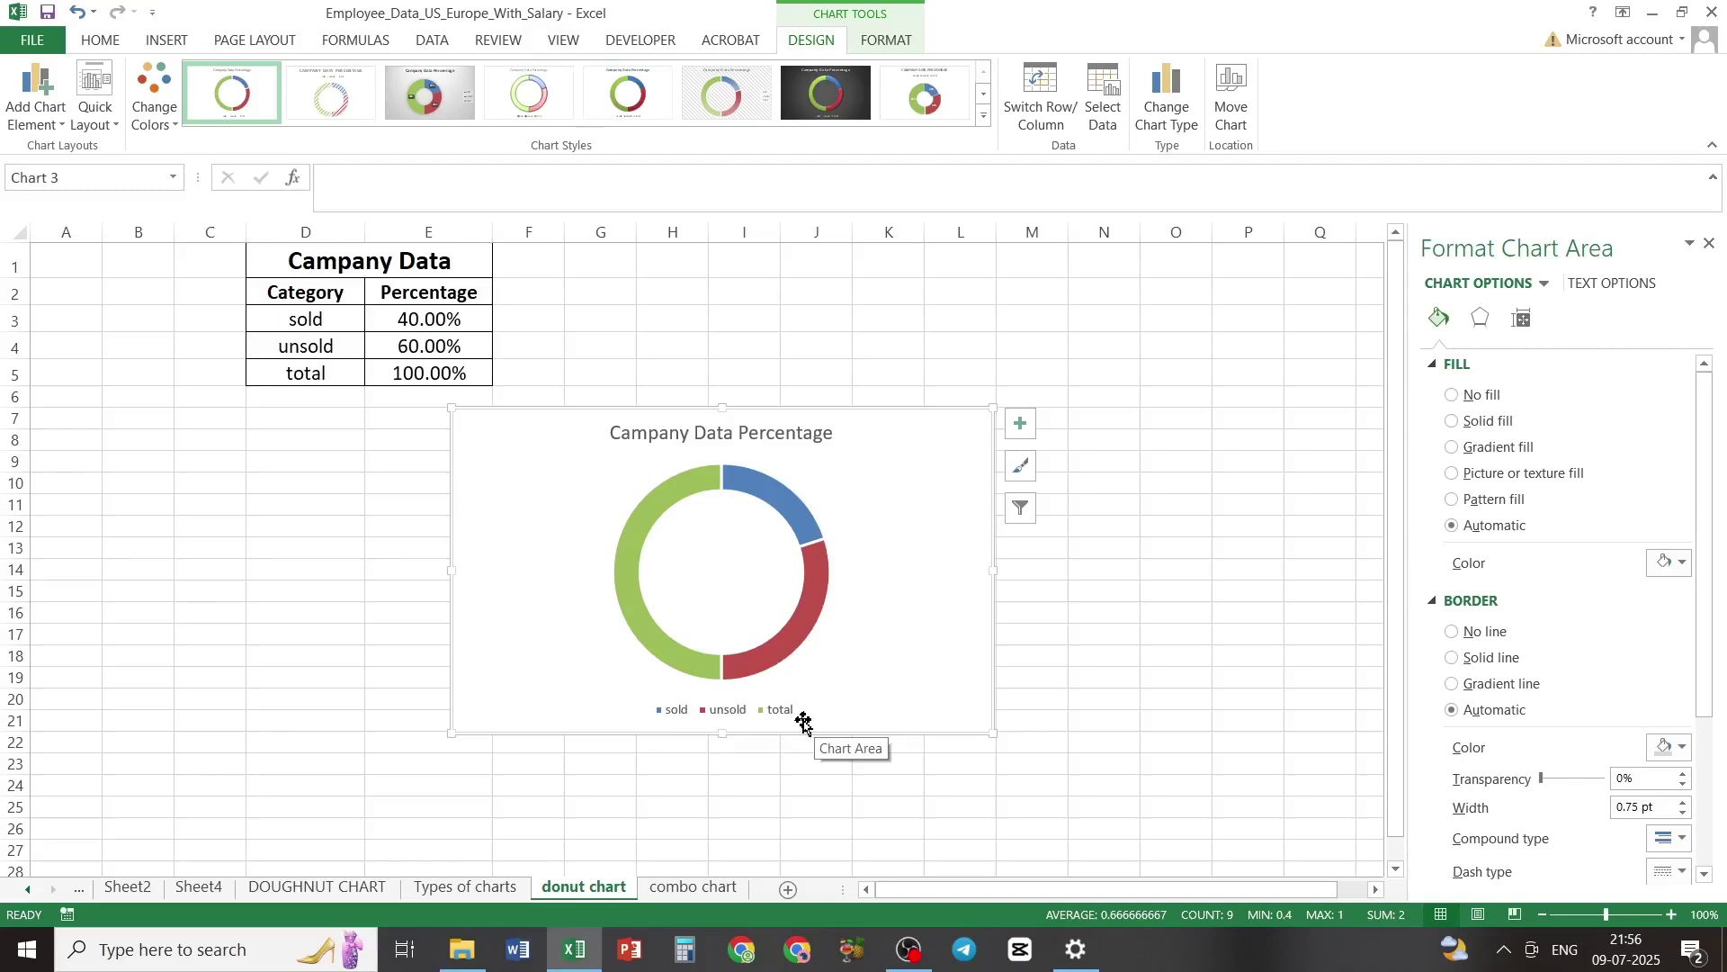
Step: Filter the total category out of the doughnut chart, keeping only sold and unsold
left_click(1024, 511)
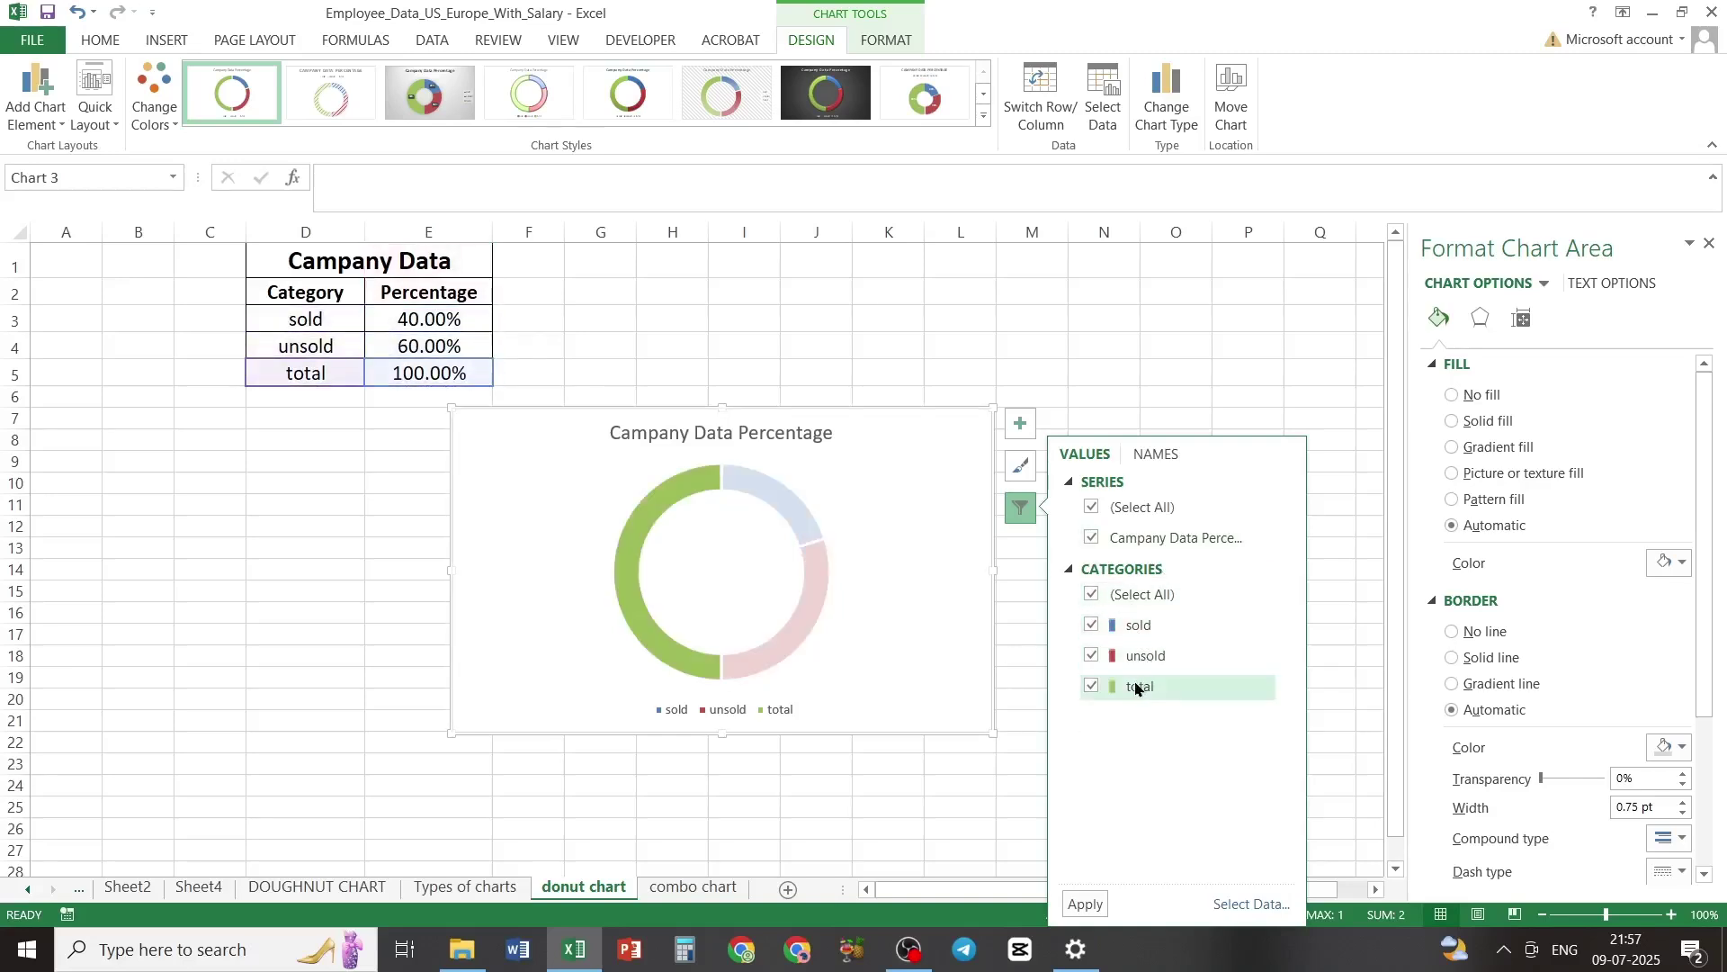
left_click(1091, 686)
left_click(1085, 906)
left_click(842, 801)
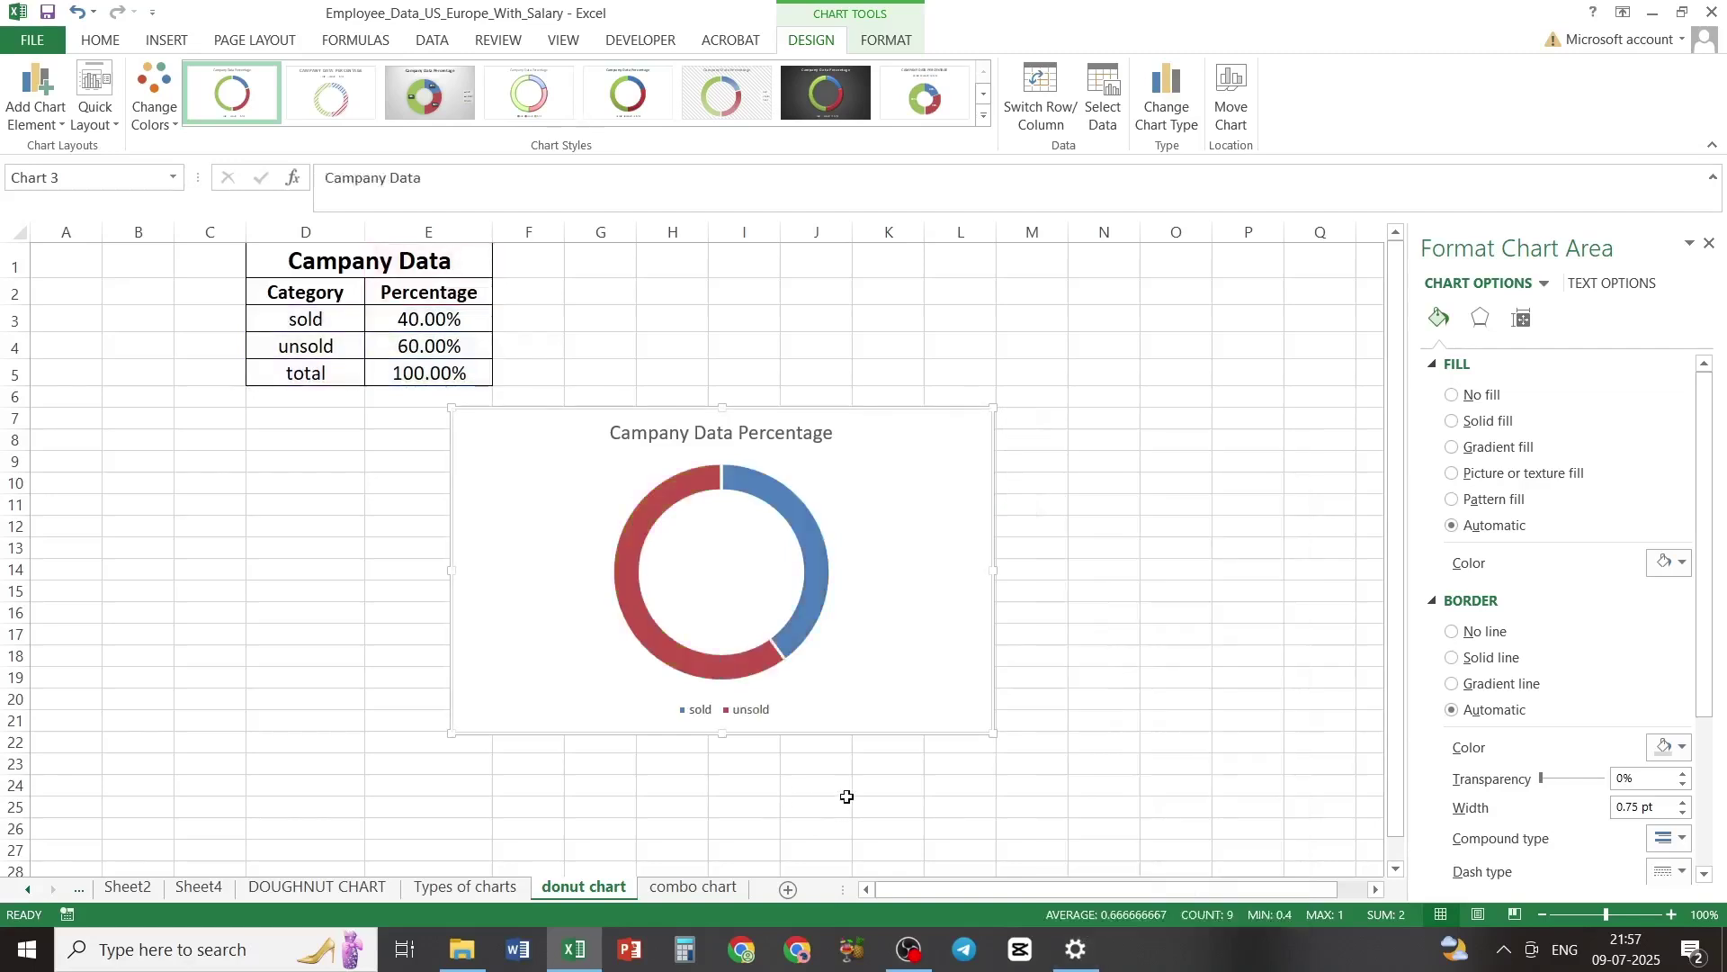
left_click(842, 803)
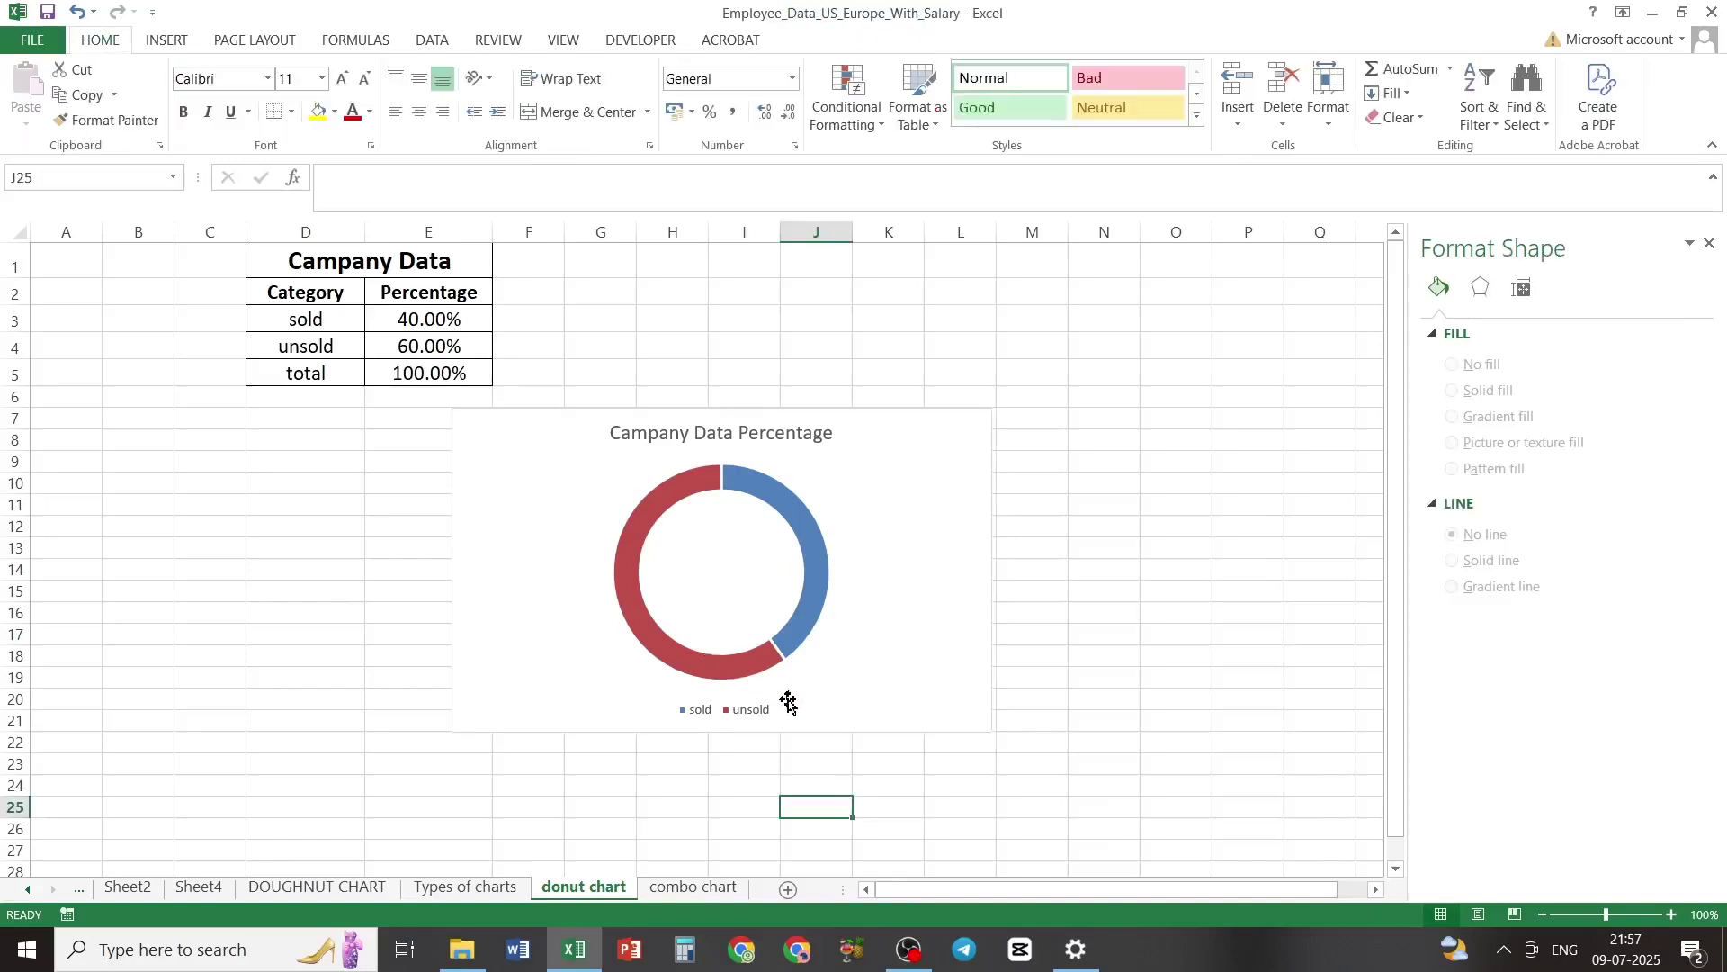
Step: Set the doughnut hole size of the data series to 65%
mouse_move(746, 666)
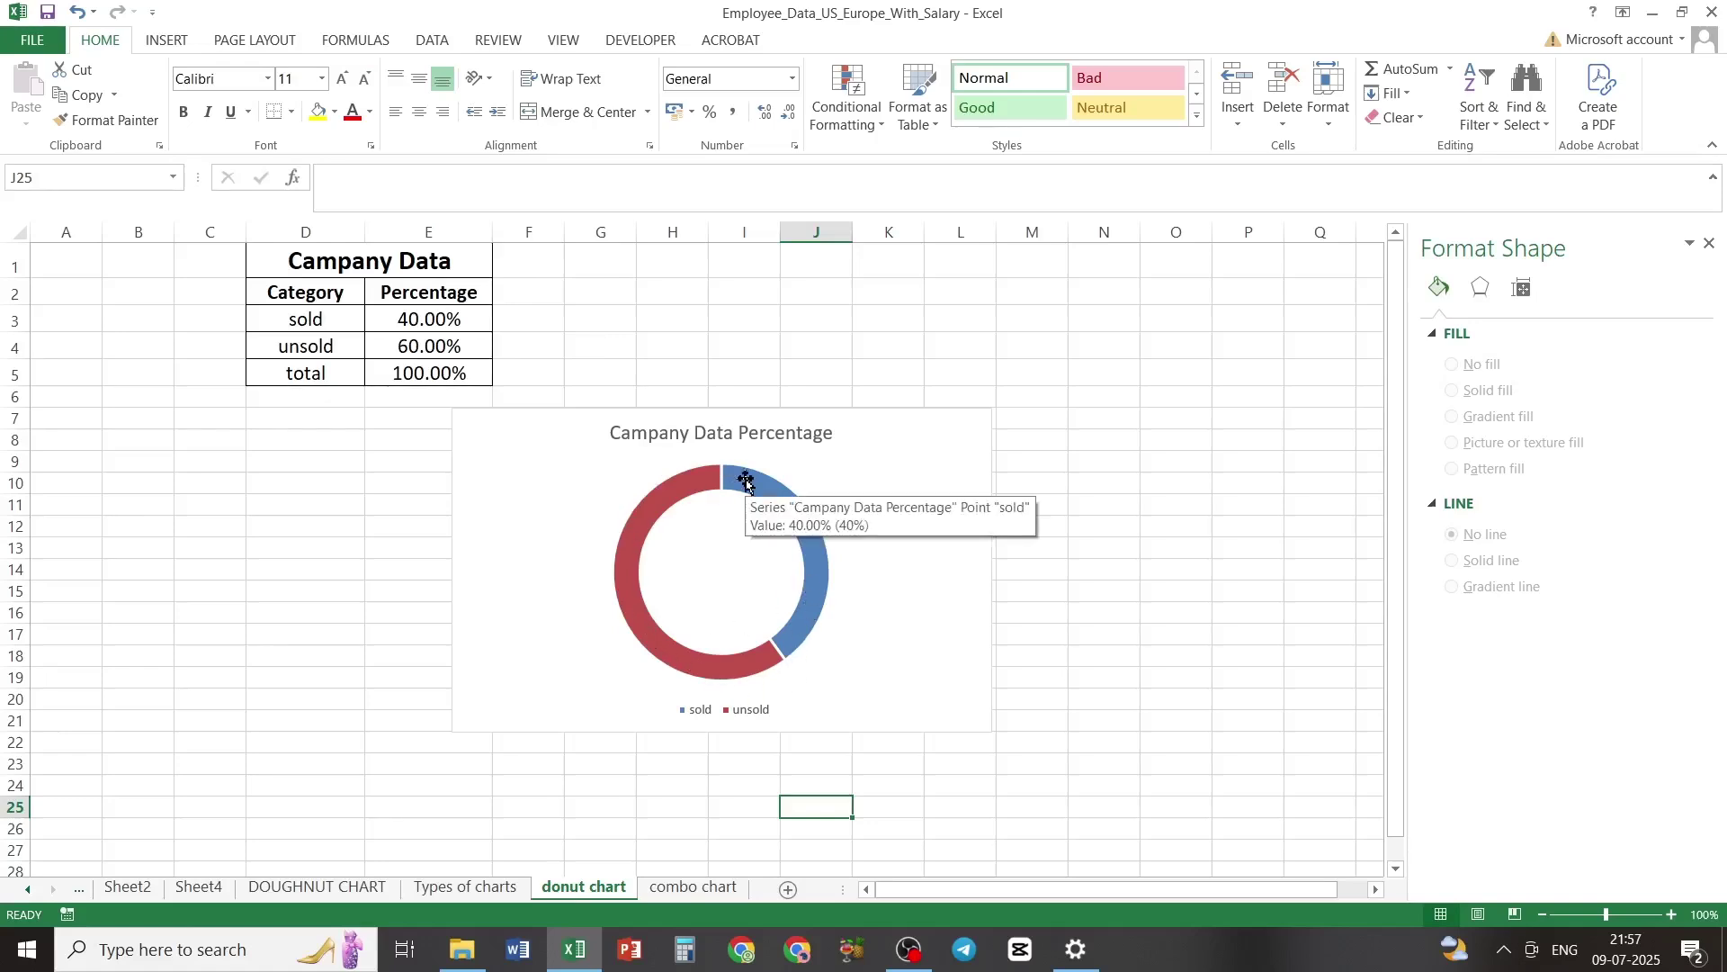
left_click(1106, 653)
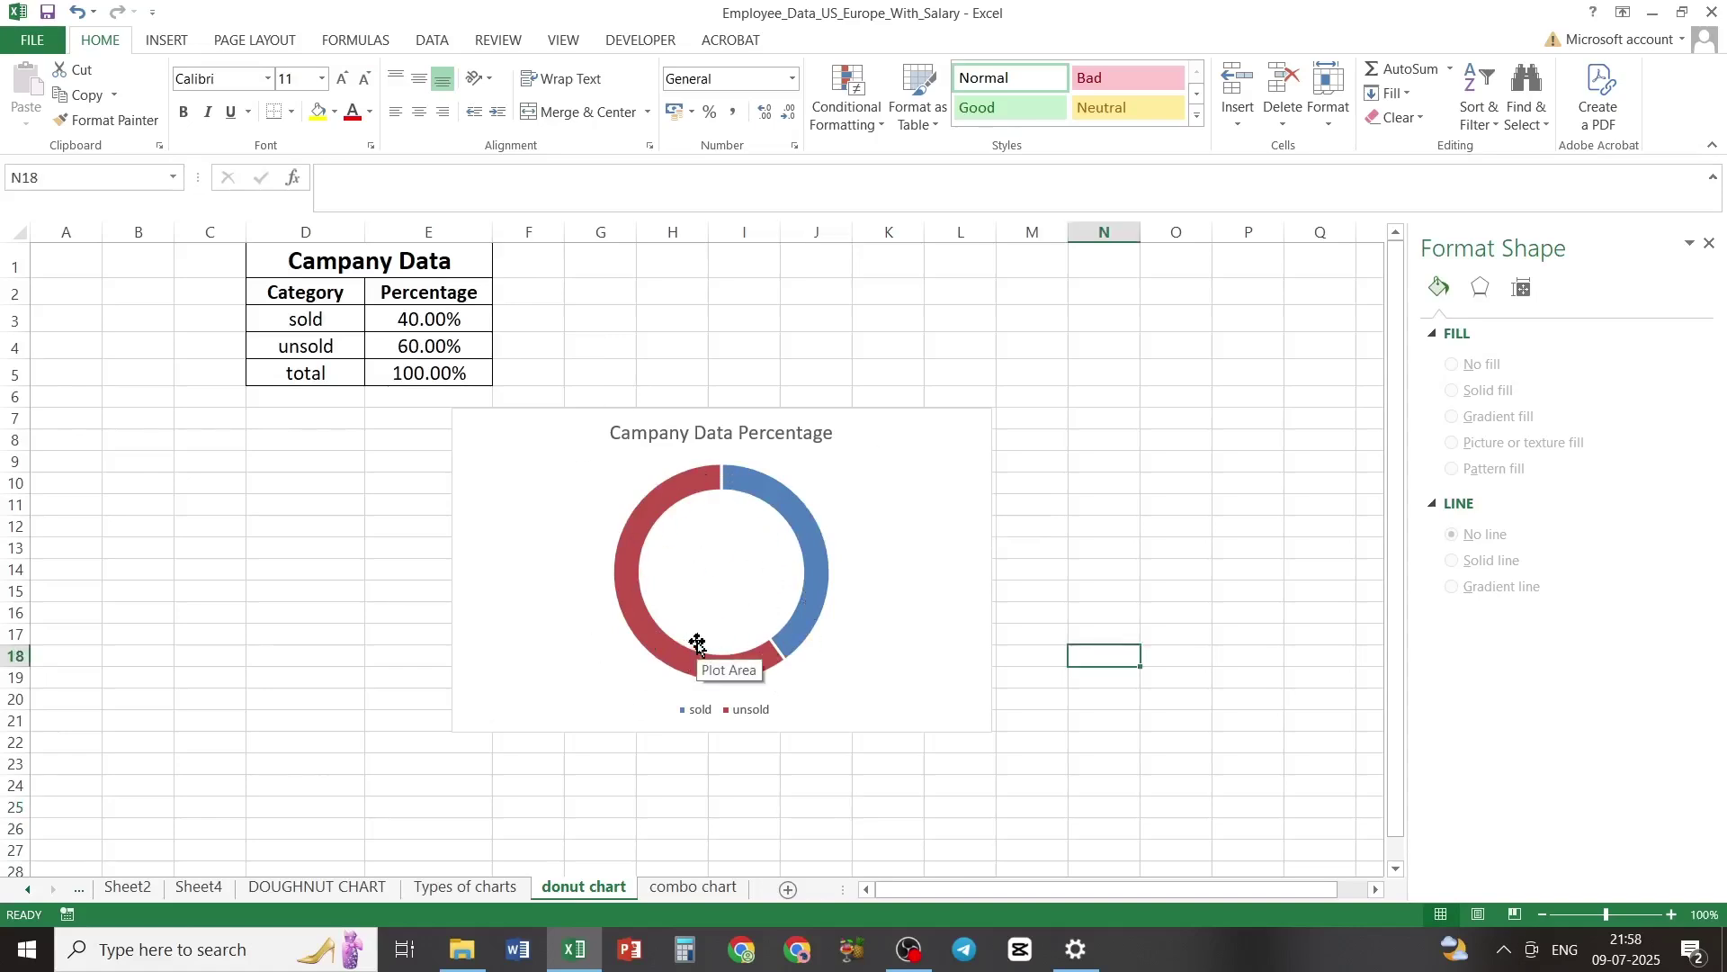
left_click(771, 496)
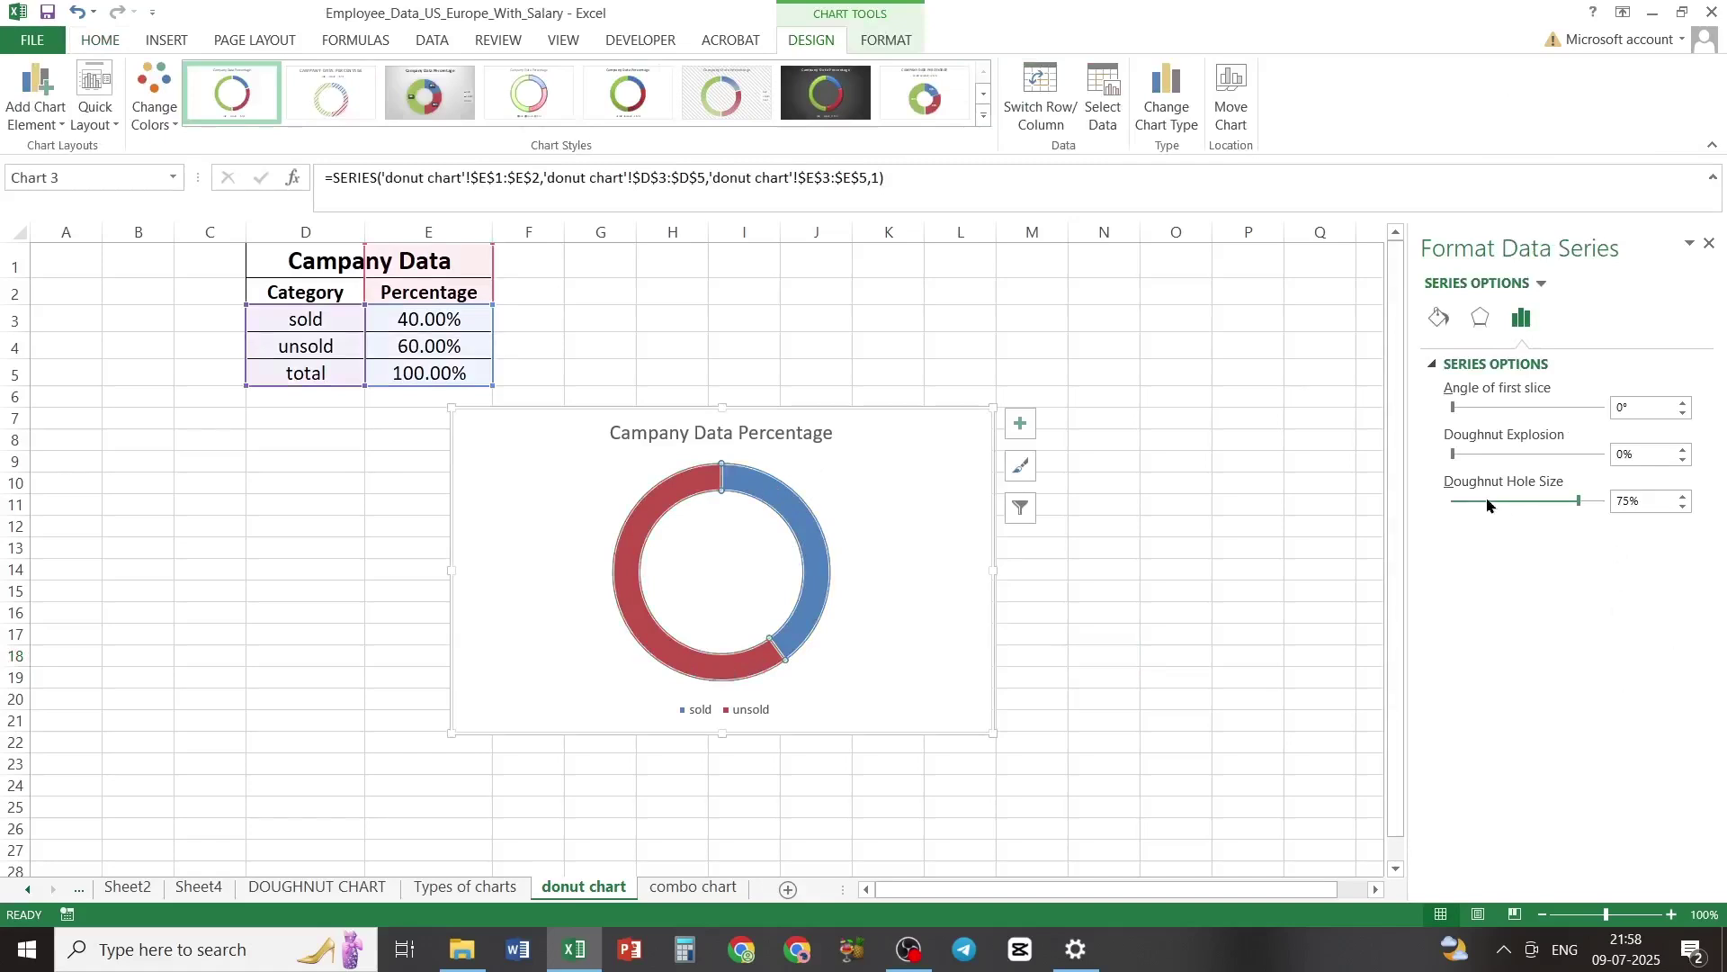
left_click(1561, 504)
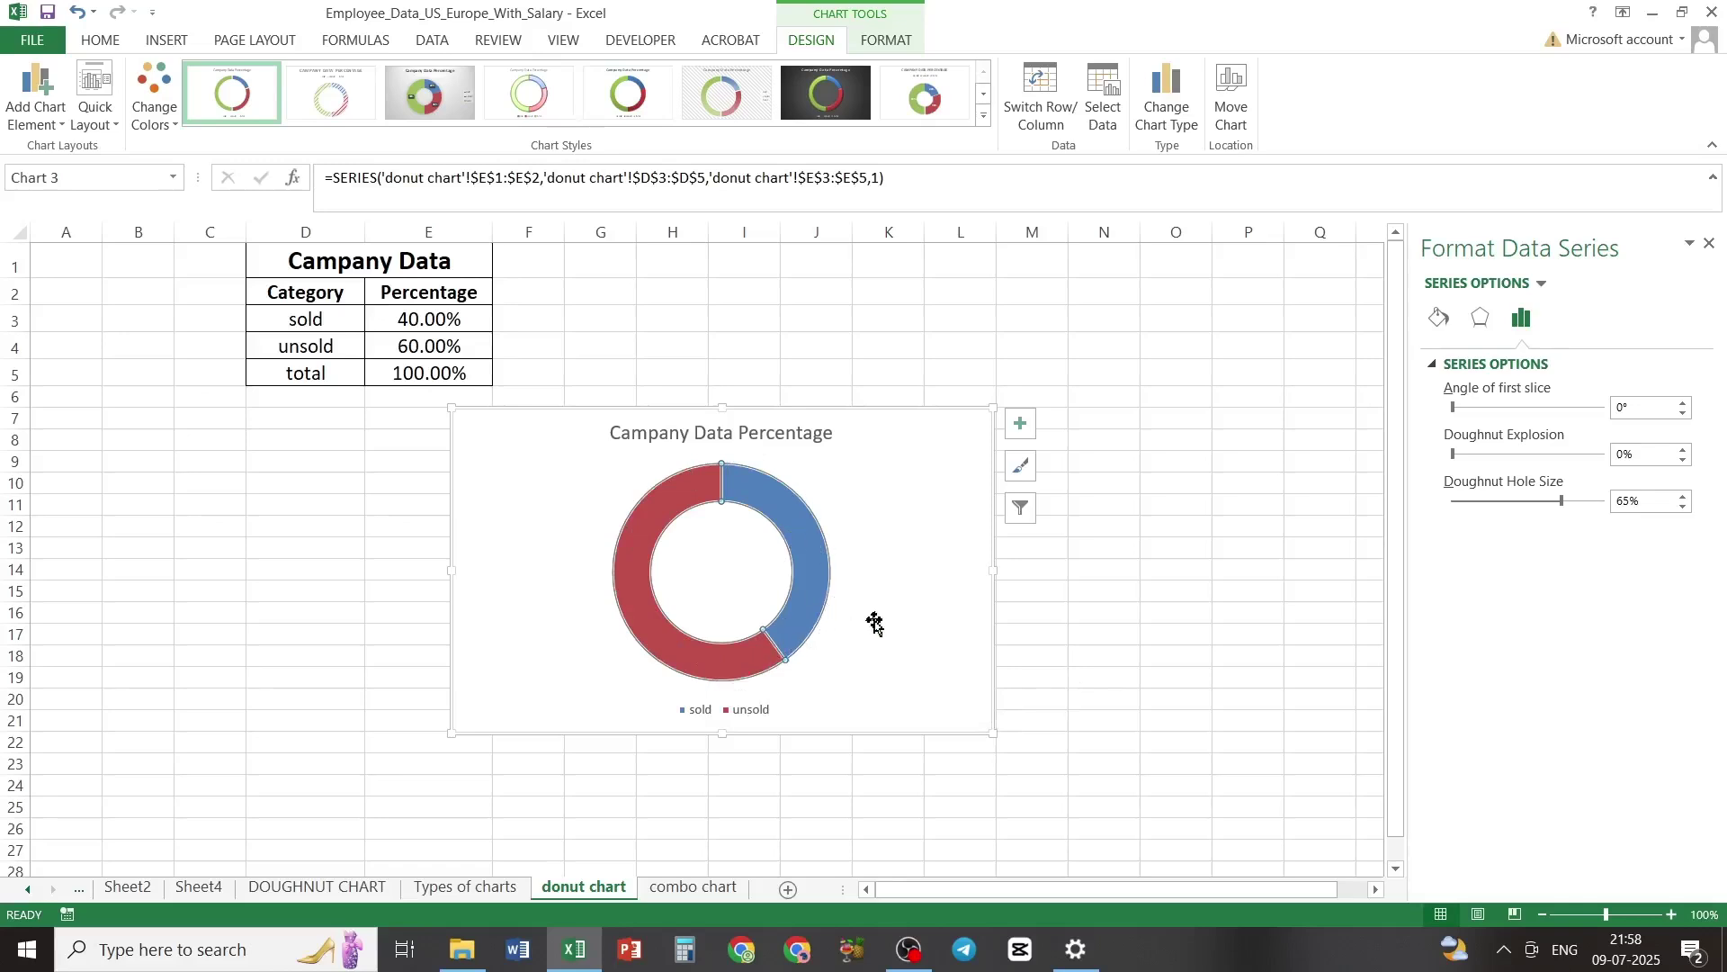
Step: Give the unsold slice a solid fill in the darker tan theme color
left_click(633, 567)
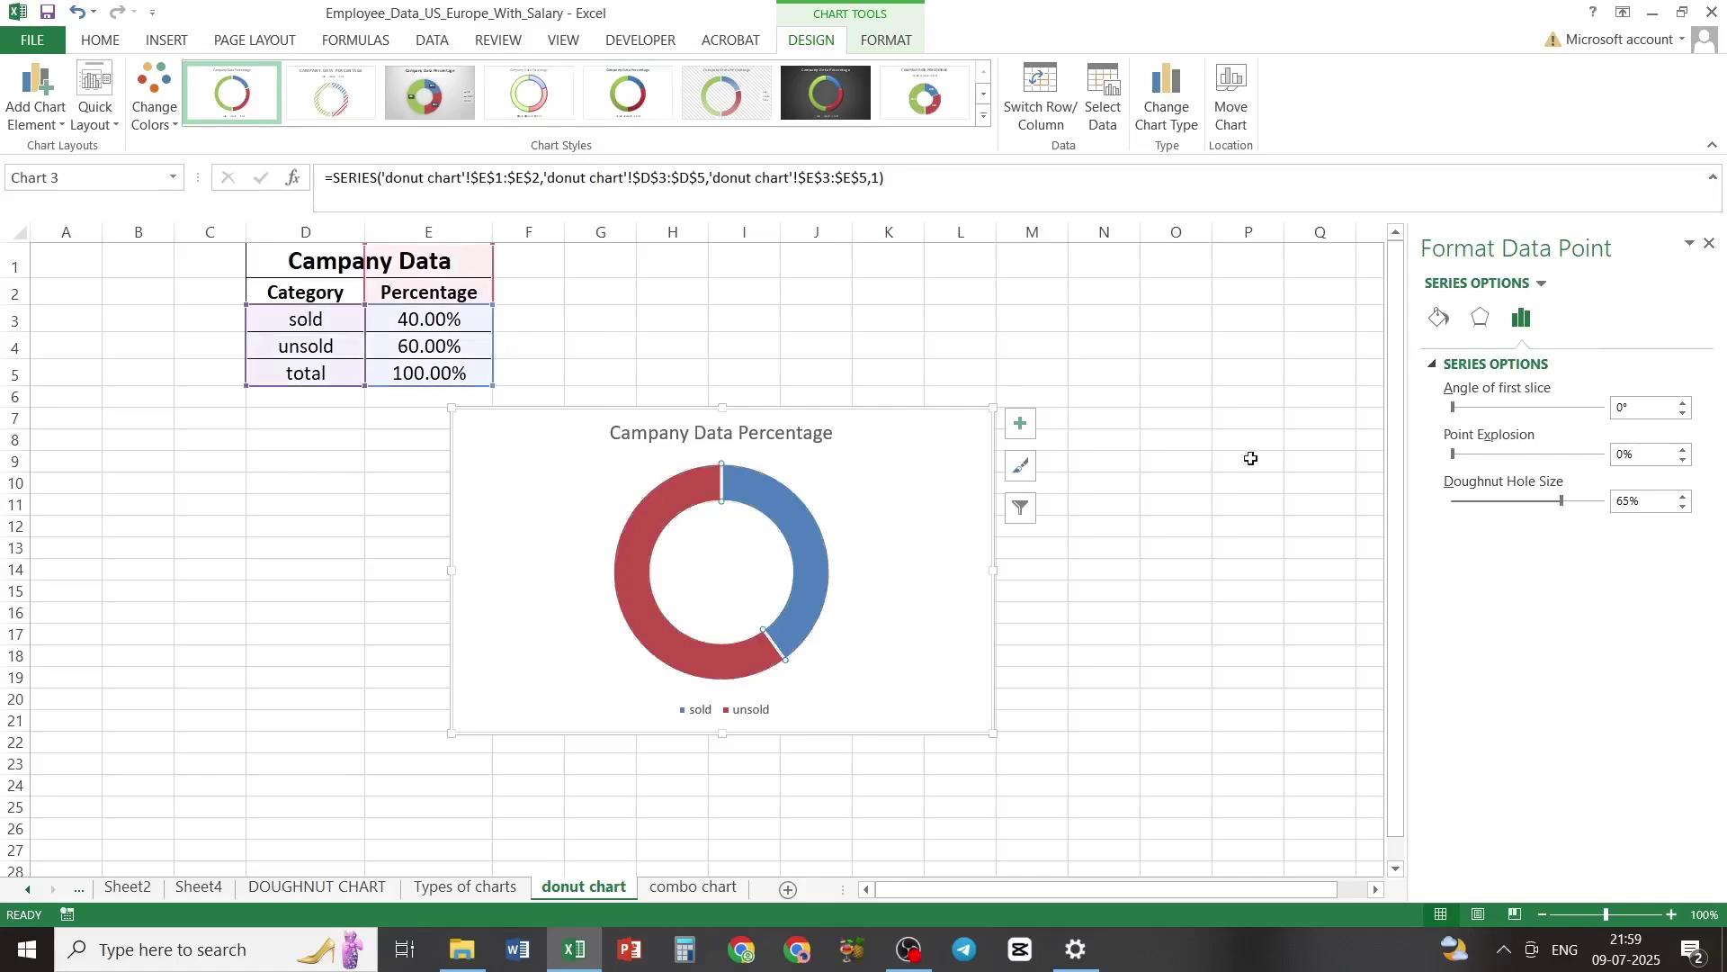
left_click(1450, 331)
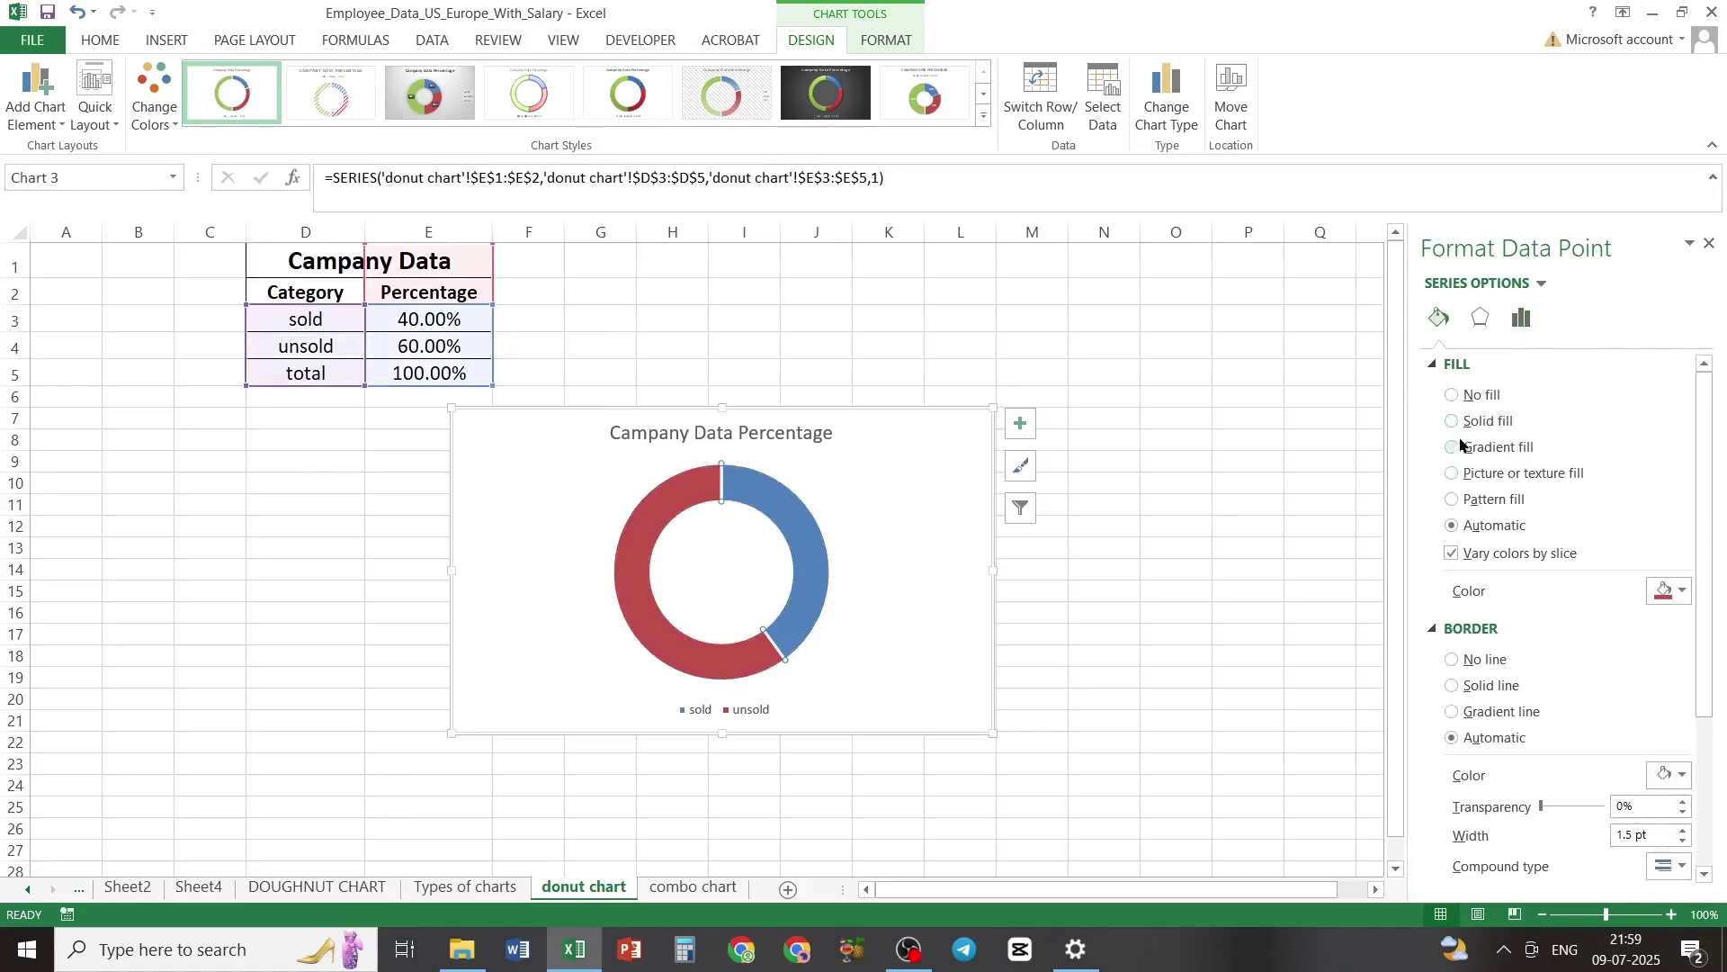
left_click(1452, 420)
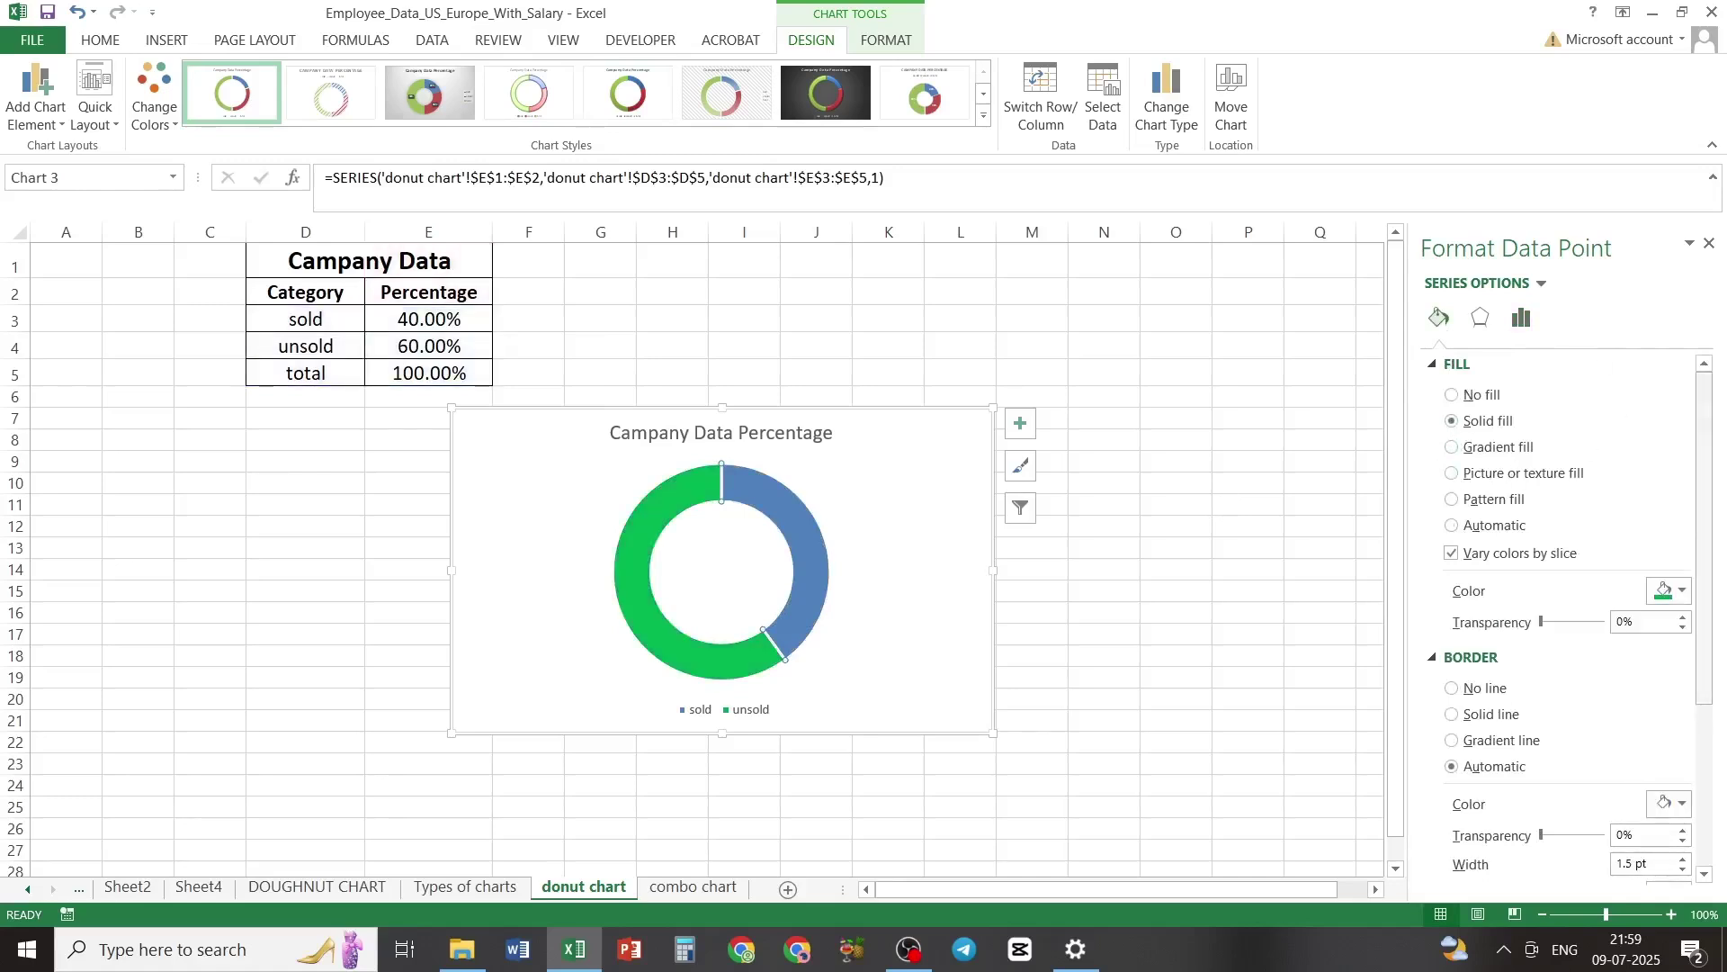
left_click(1680, 592)
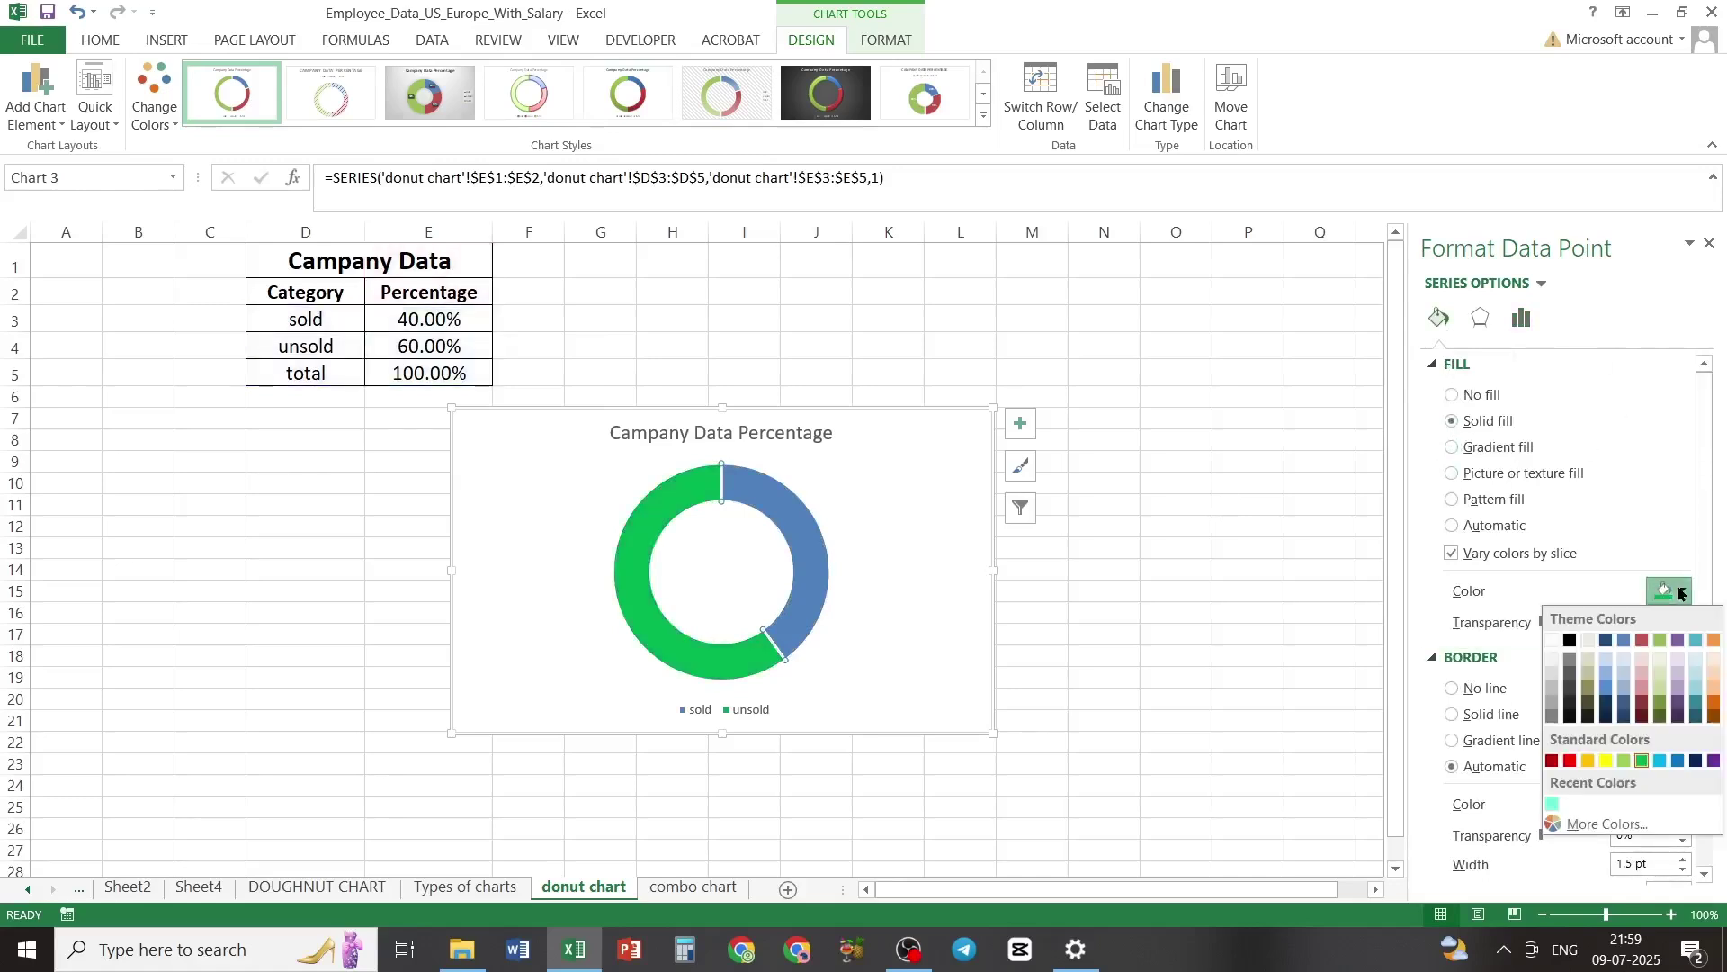
left_click(1587, 666)
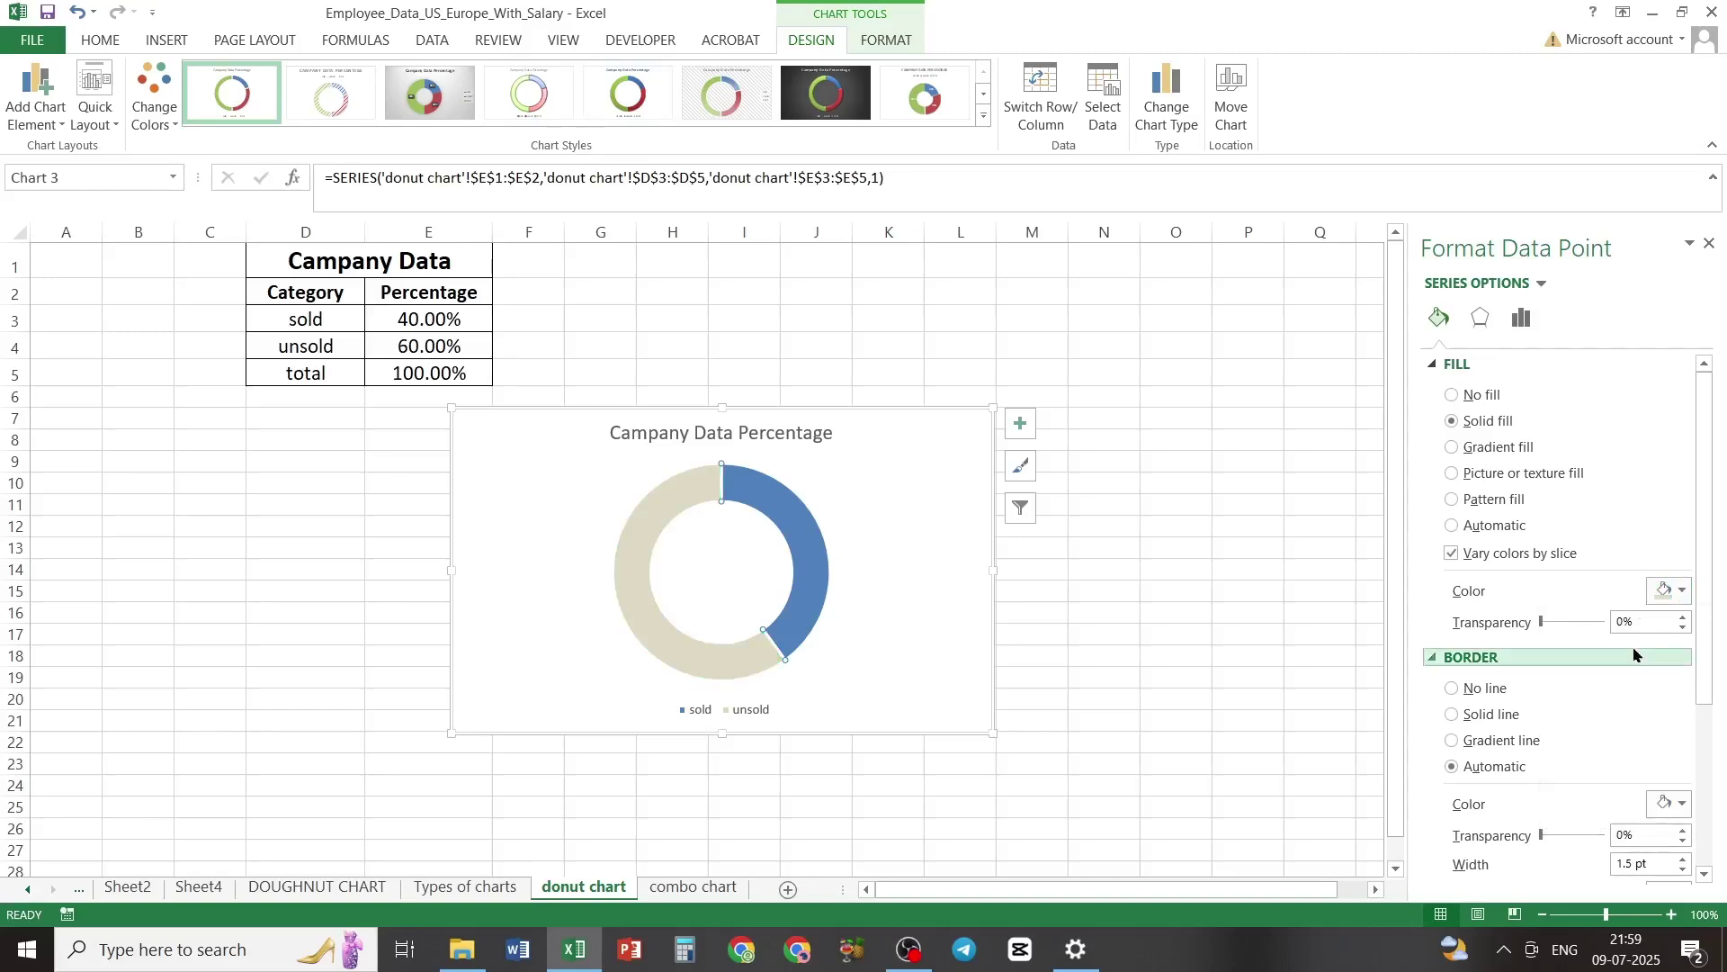
left_click(1683, 591)
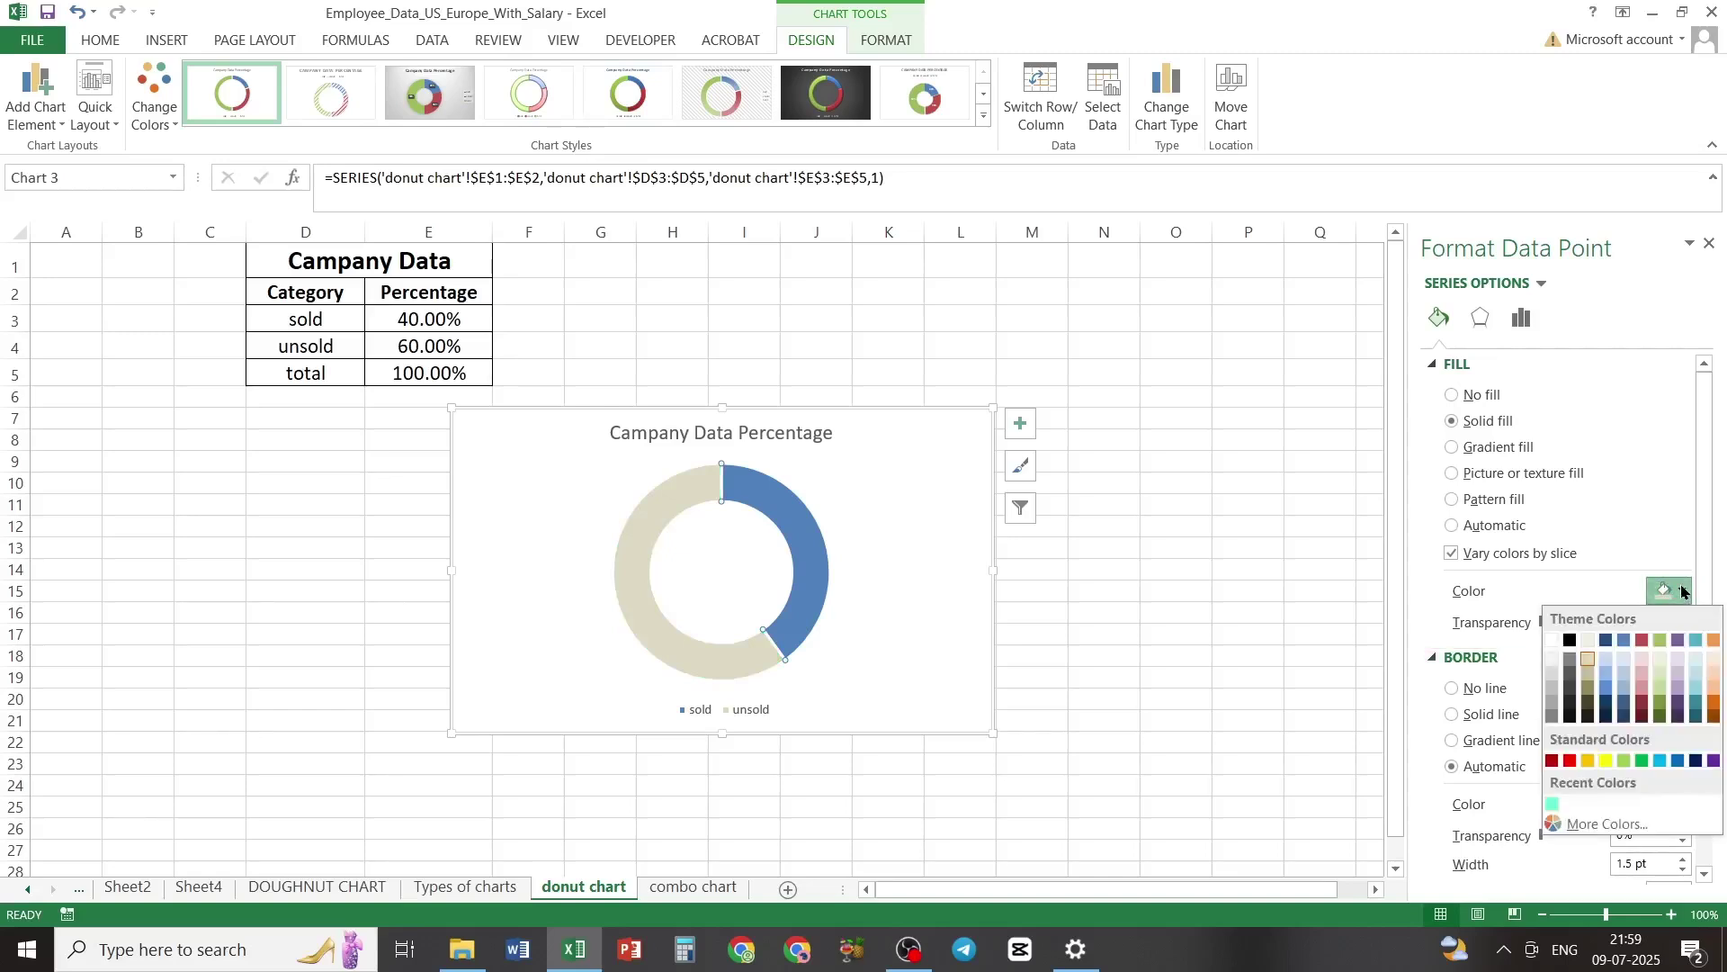
left_click(1589, 670)
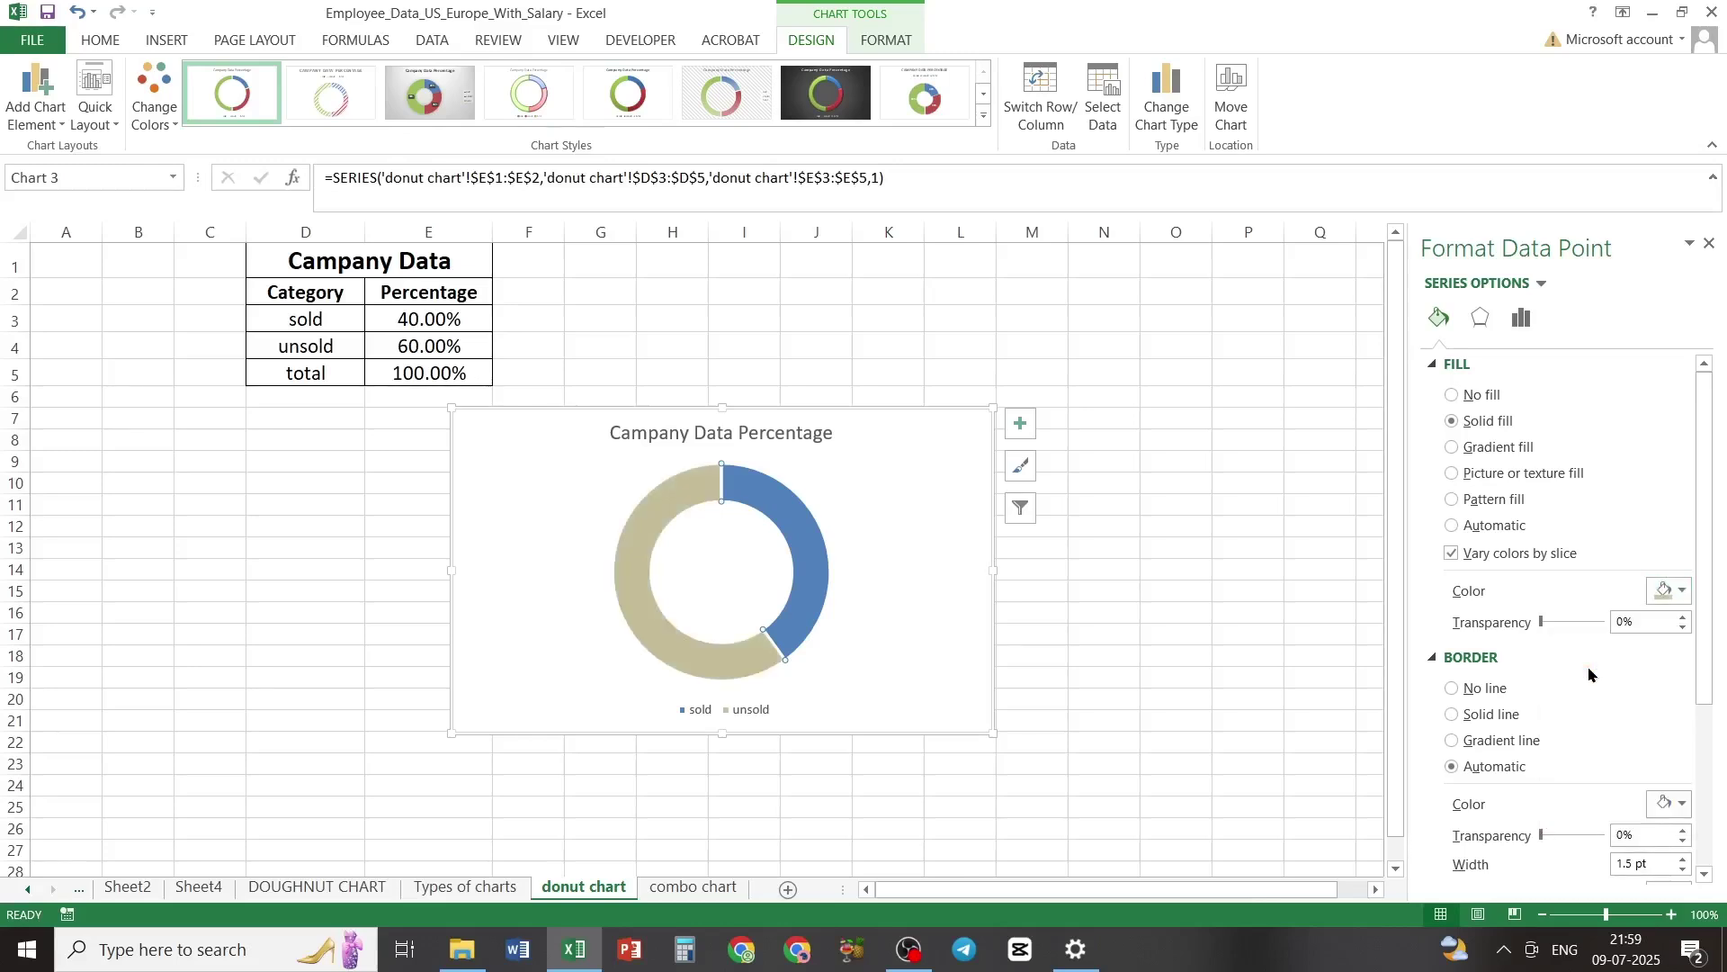
Step: Give the unsold slice a border in the same tan as its fill and reduce the border width to 0 pt
left_click(1683, 805)
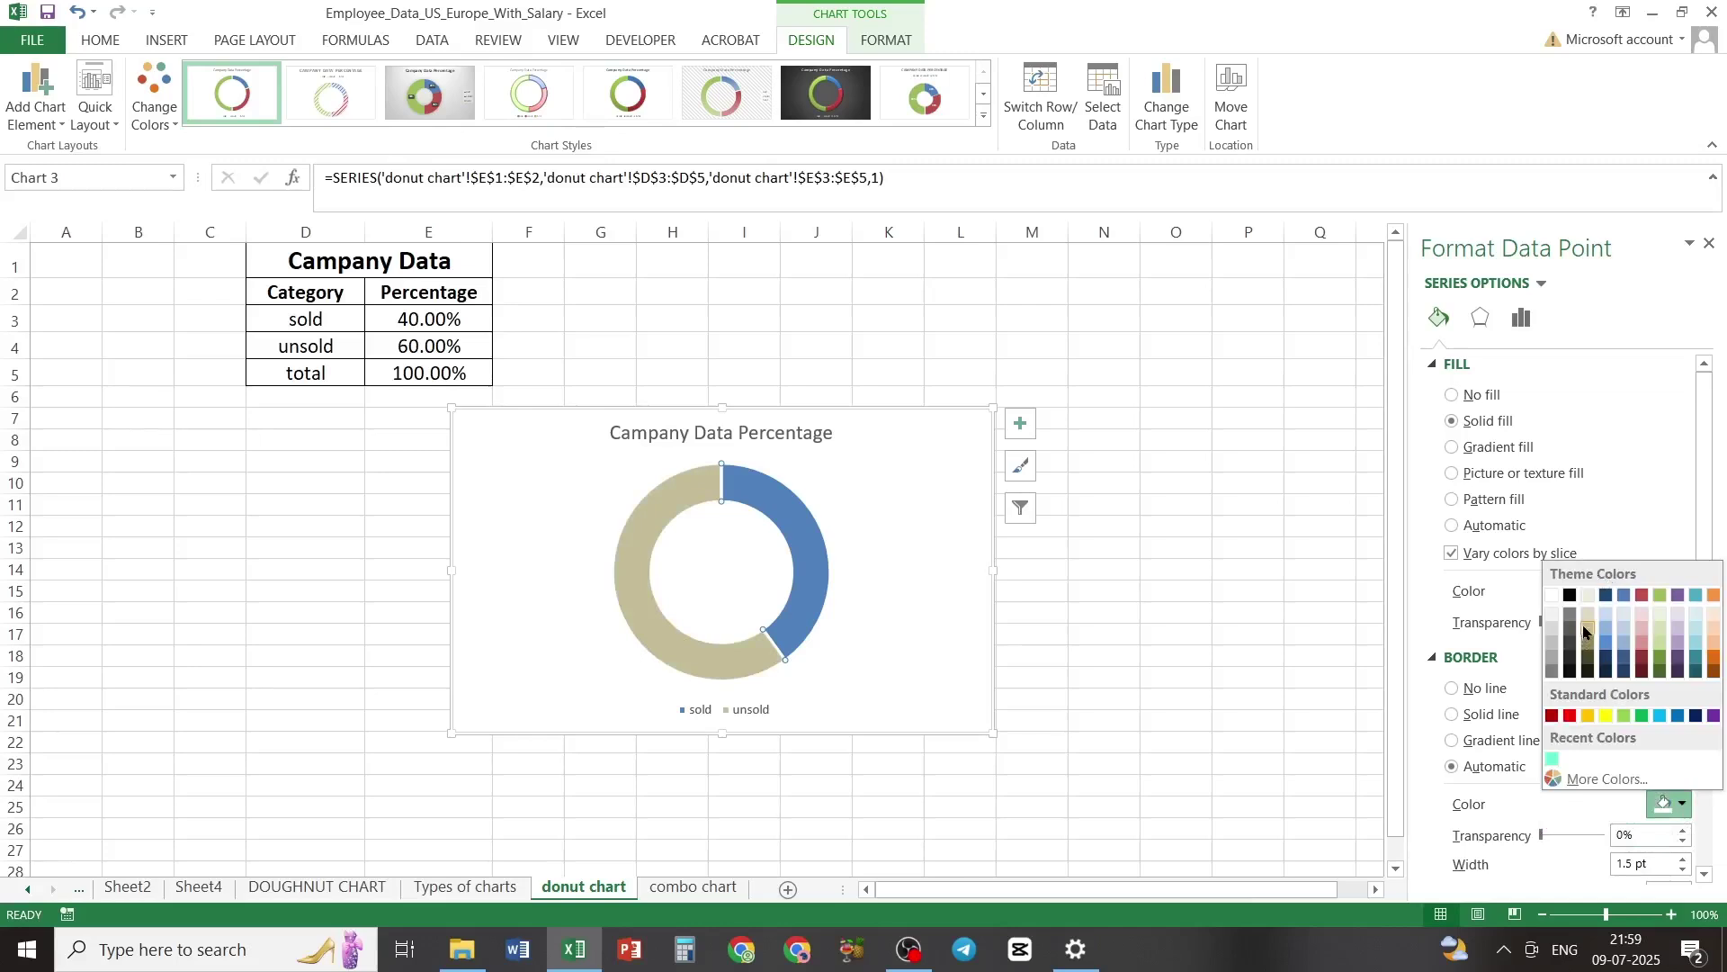
left_click(1585, 630)
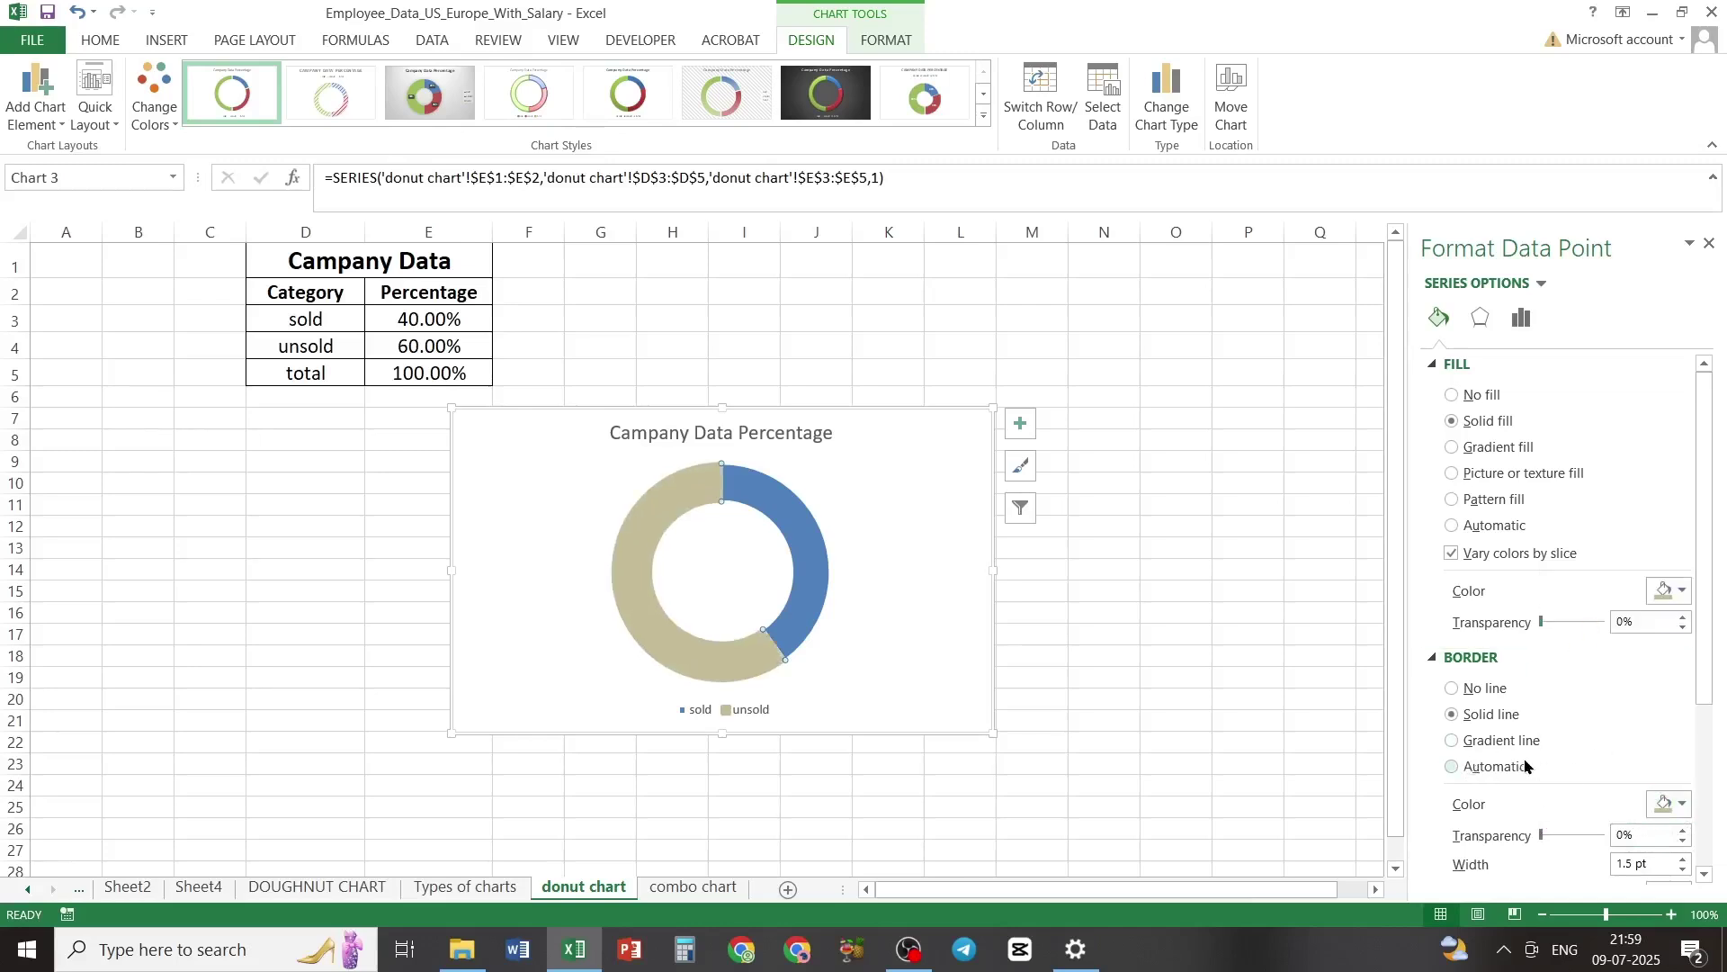
left_click(1684, 871)
left_click(1684, 871)
left_click(1684, 871)
left_click(1684, 871)
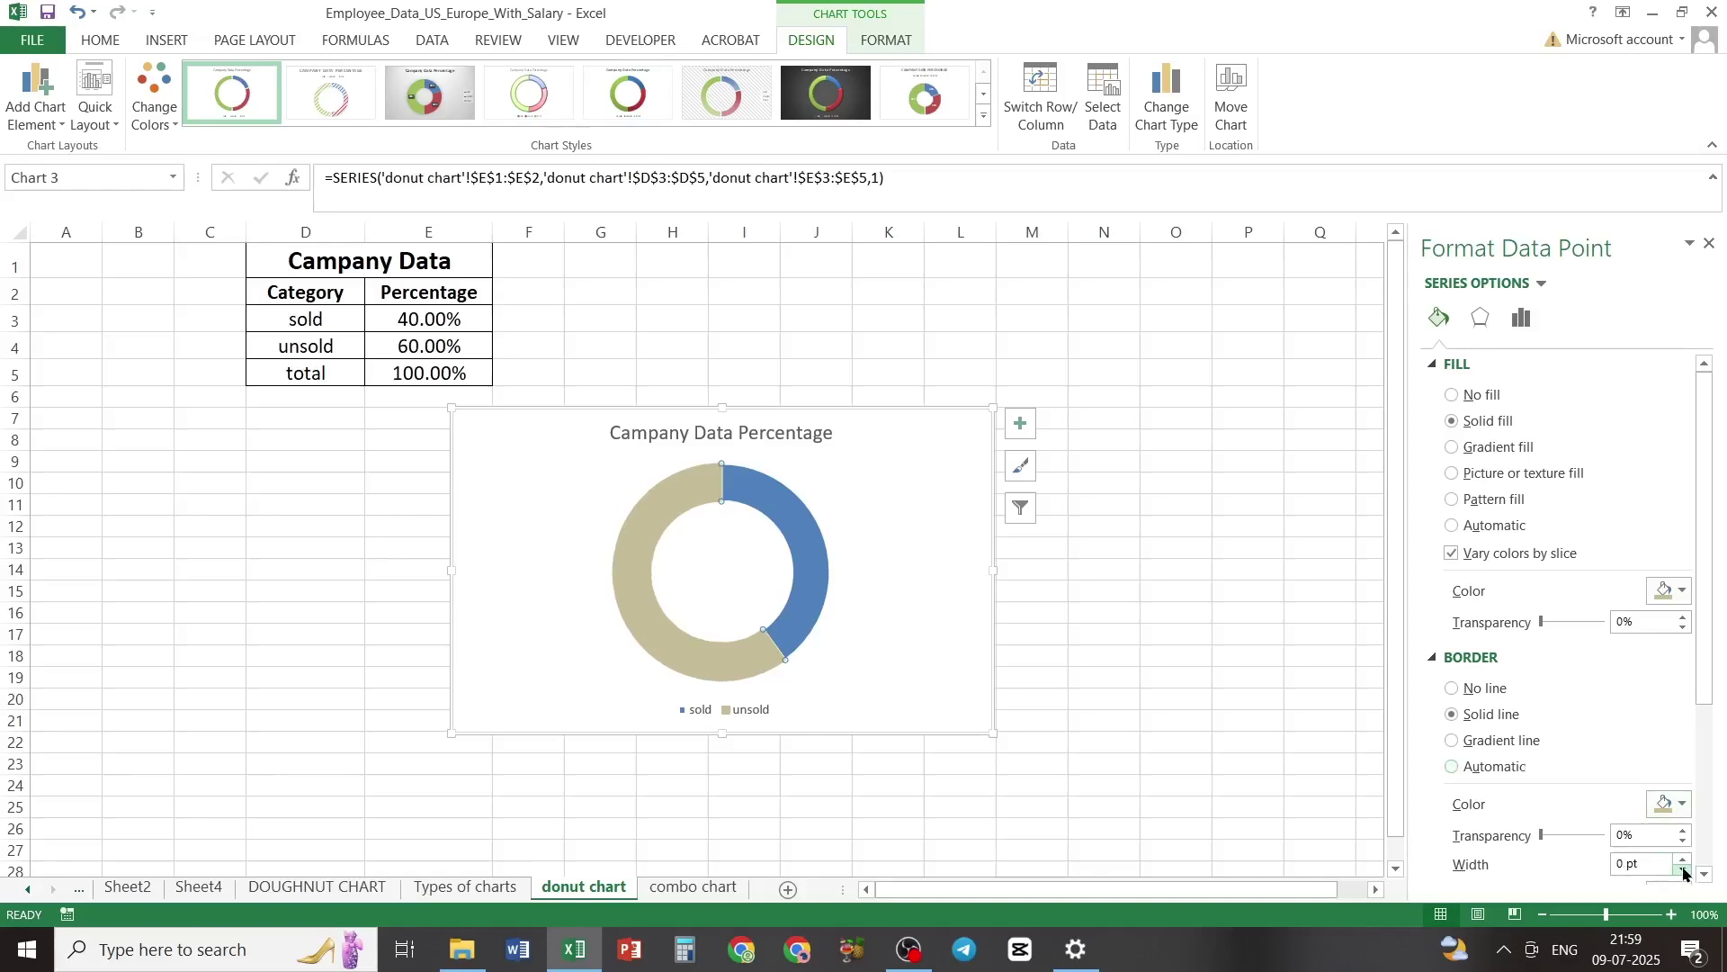
Step: Give the sold slice a solid fill in standard green
left_click(803, 571)
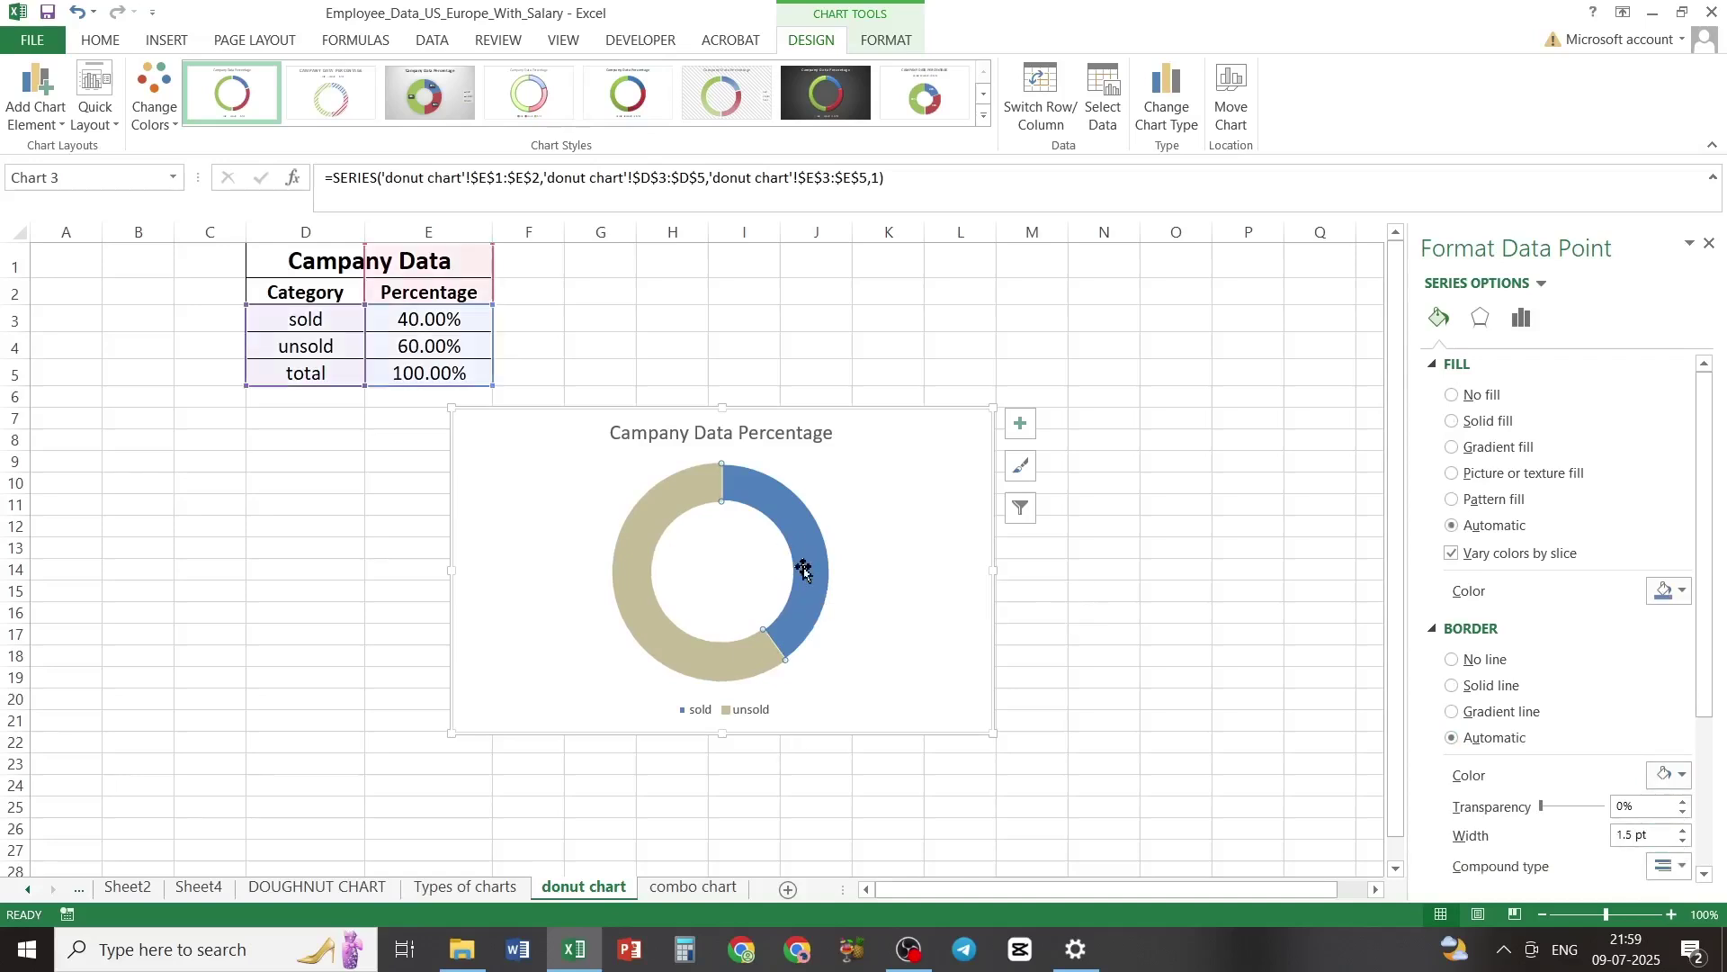
left_click(1451, 422)
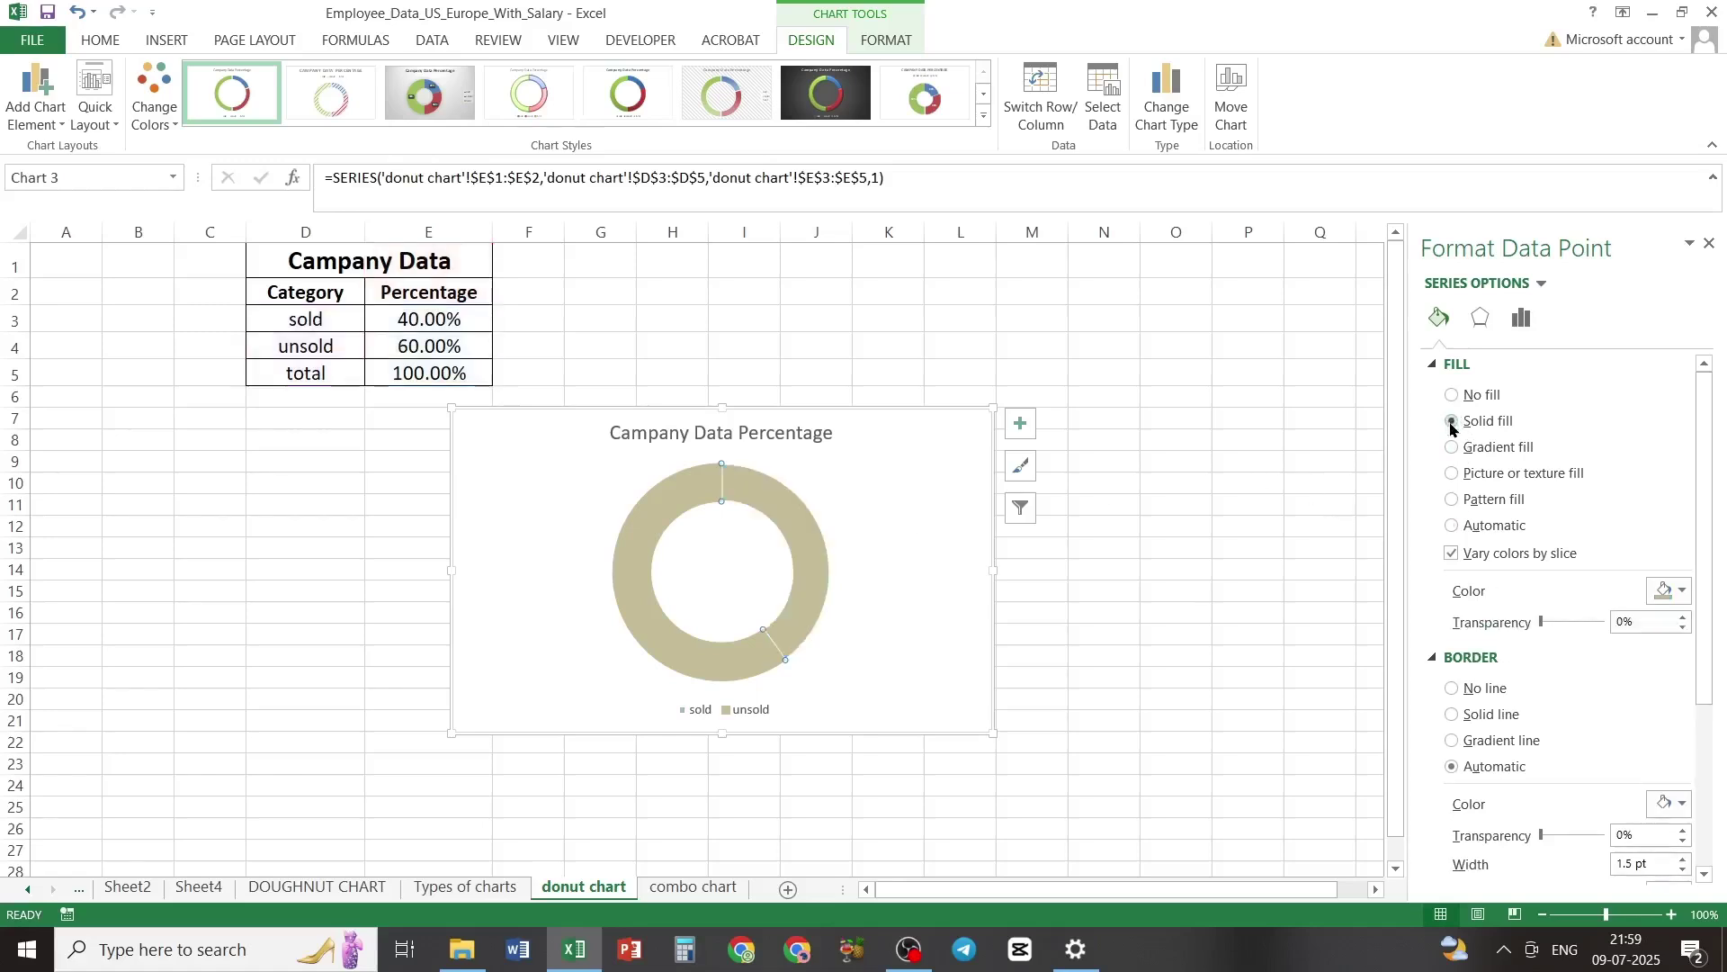
left_click(1681, 594)
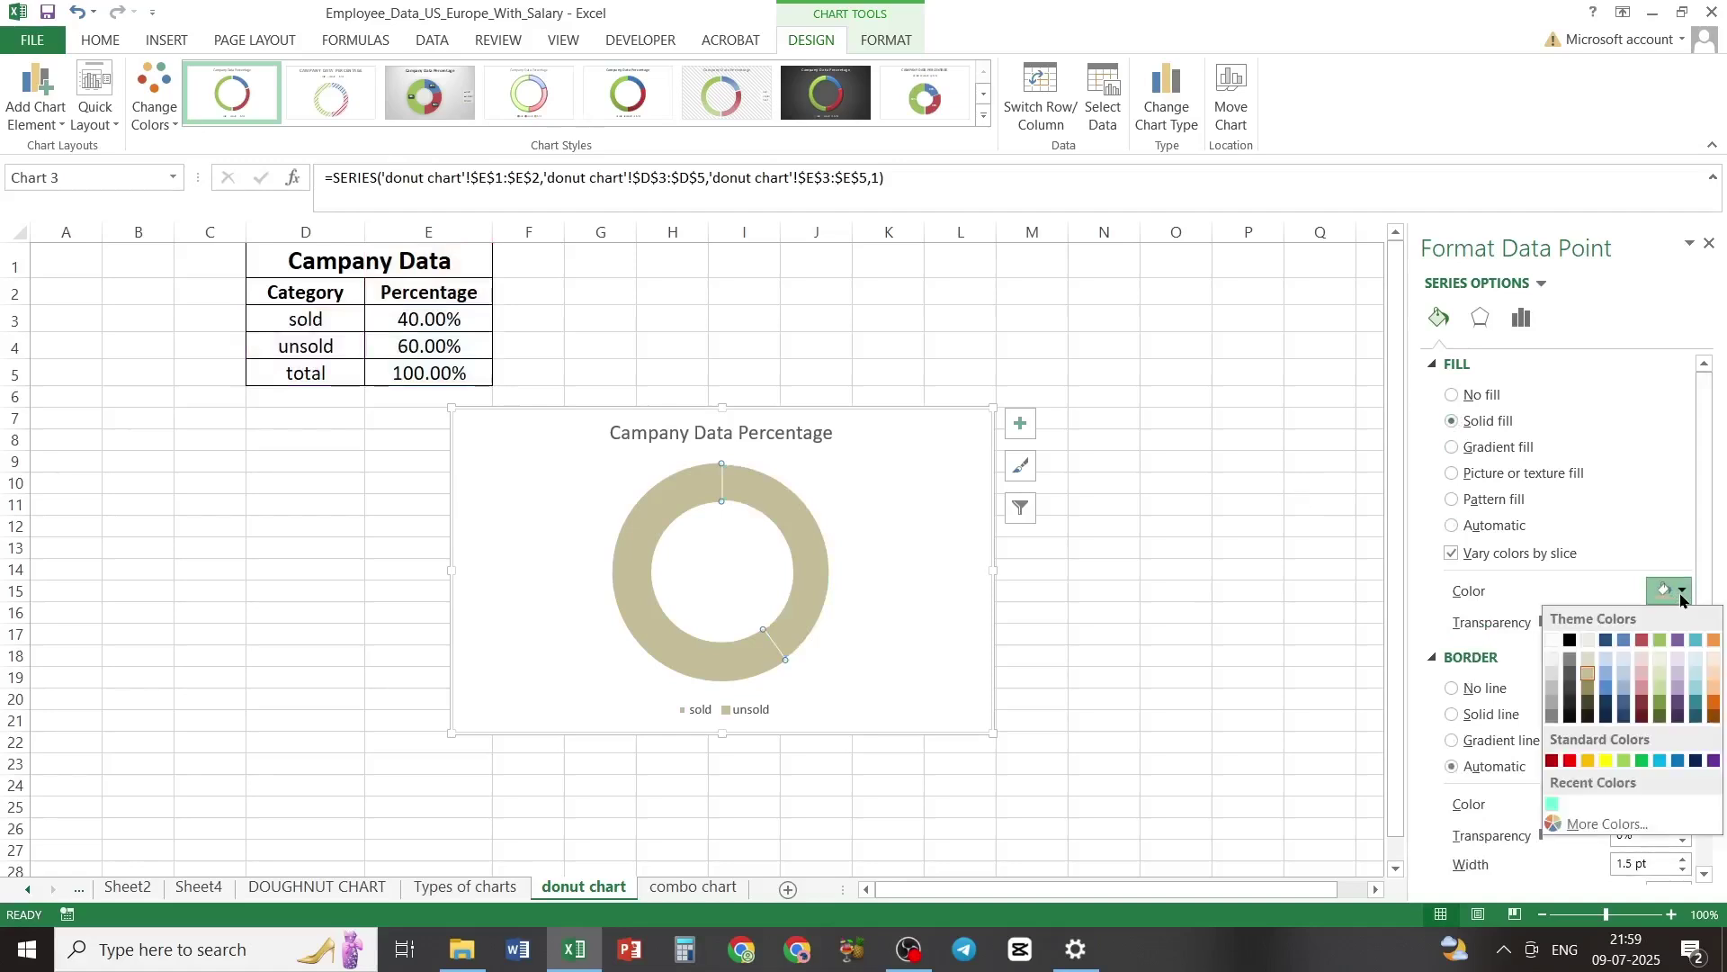
left_click(1643, 762)
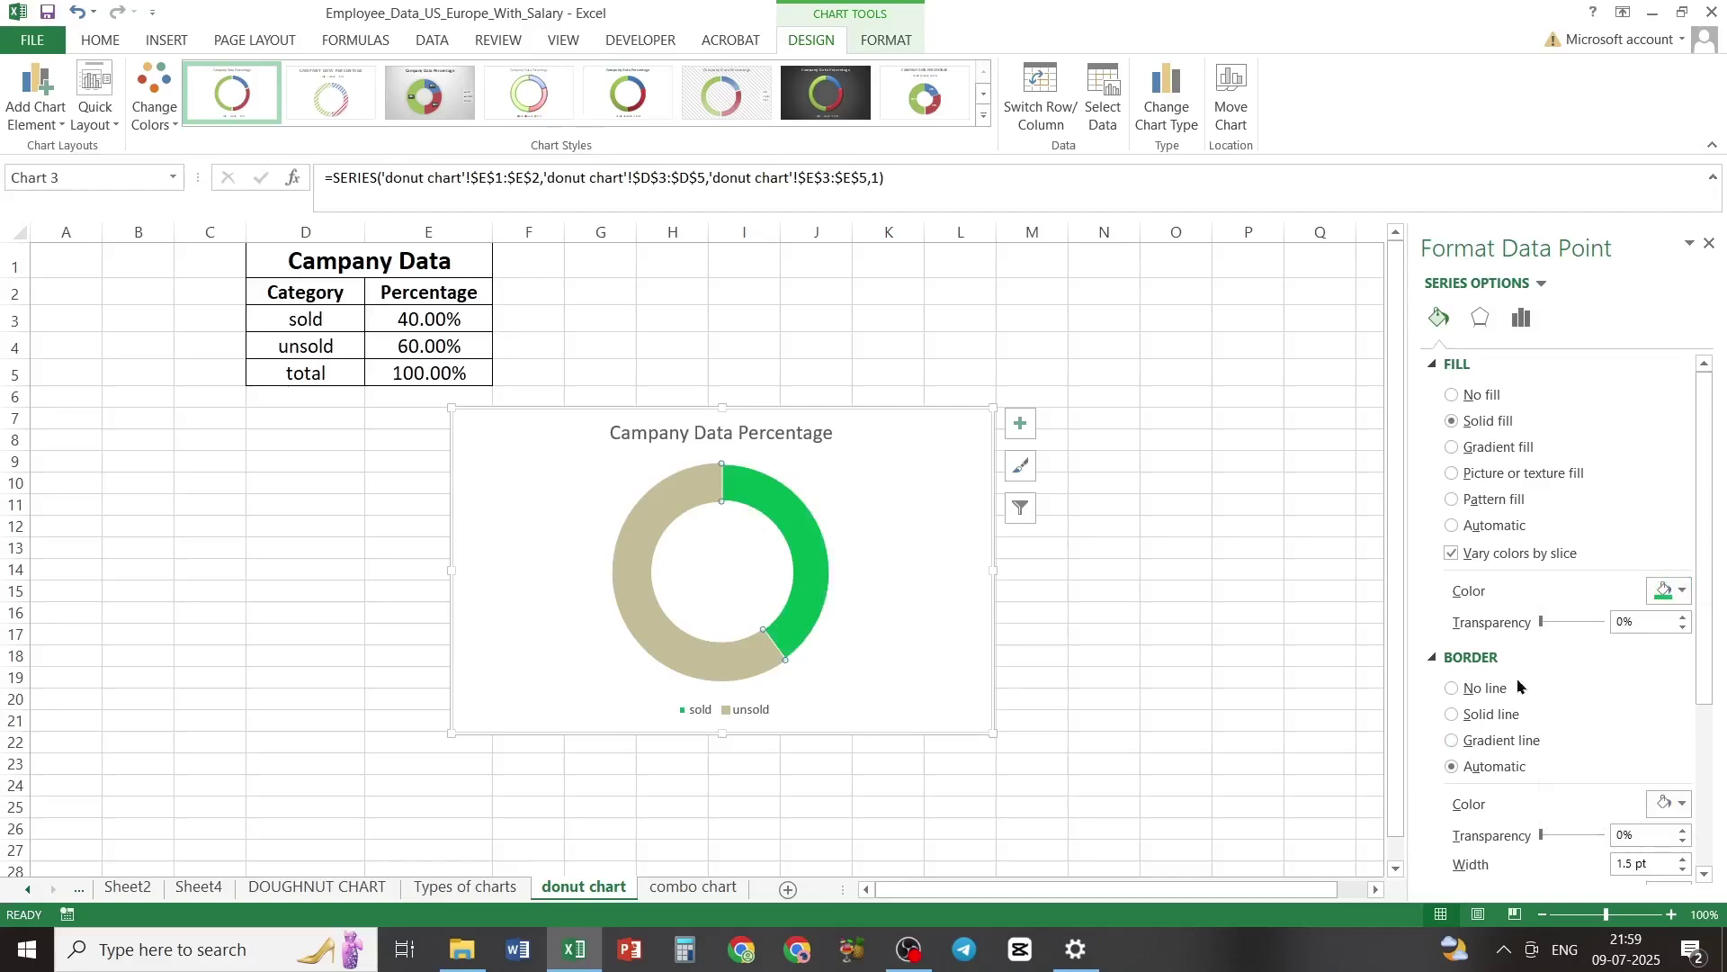
Step: Give the sold slice a solid border line in the same standard green
left_click(1451, 715)
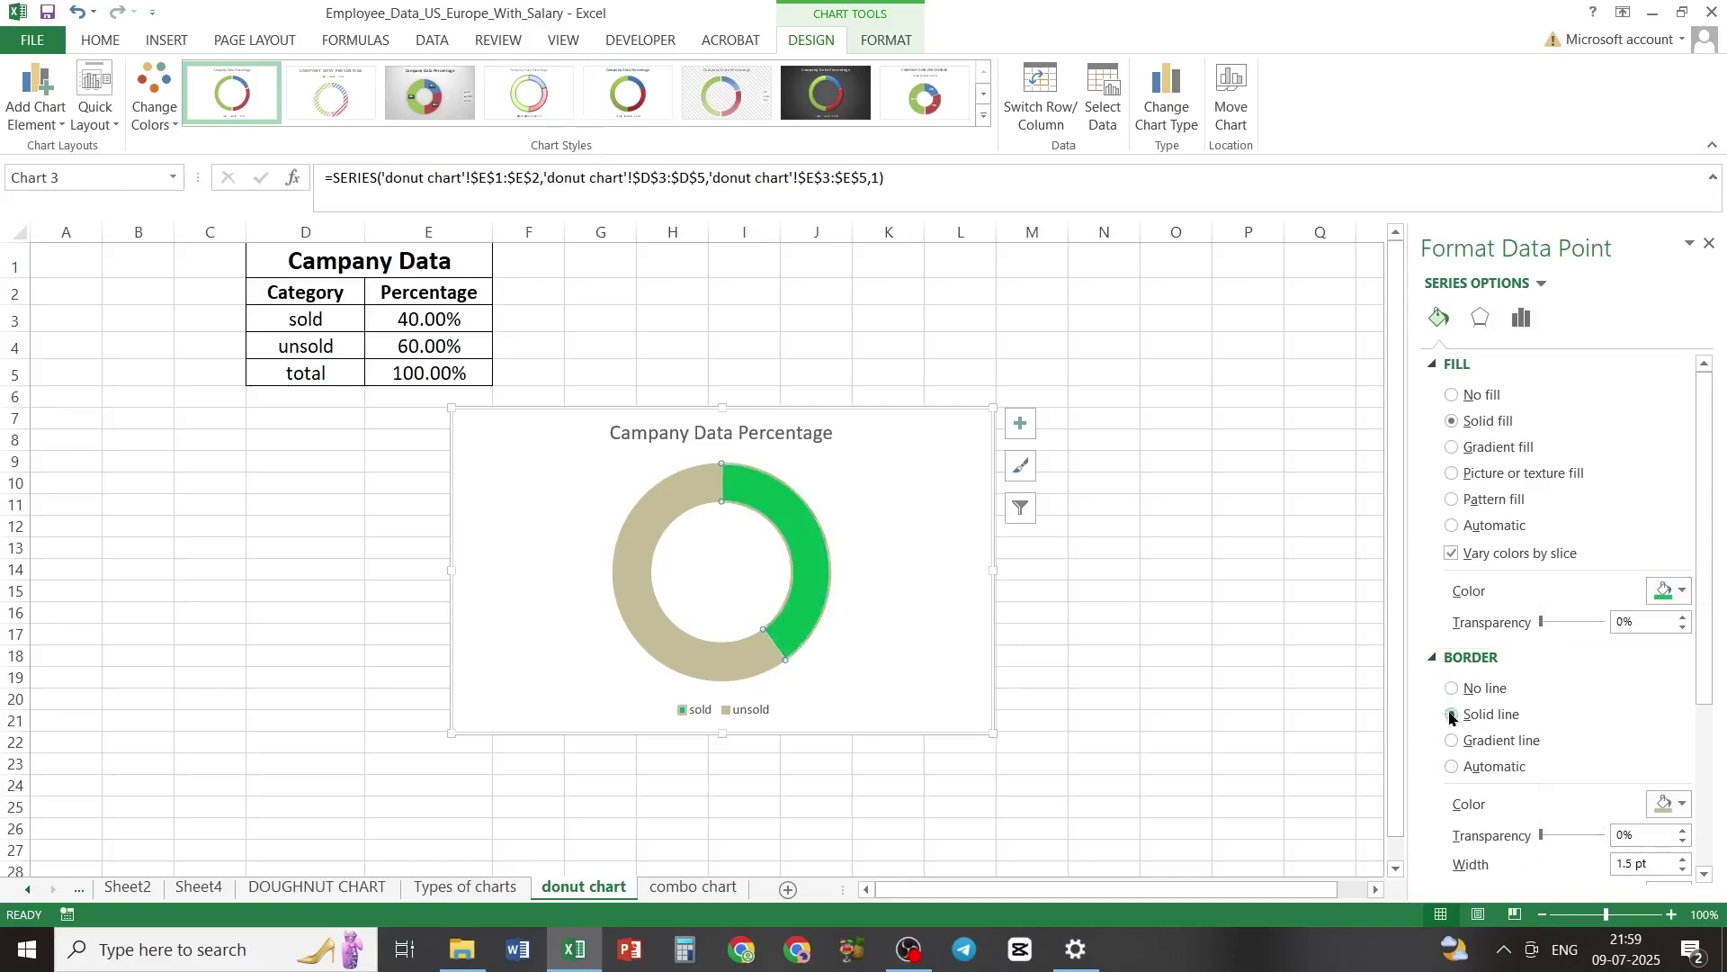
left_click(1683, 804)
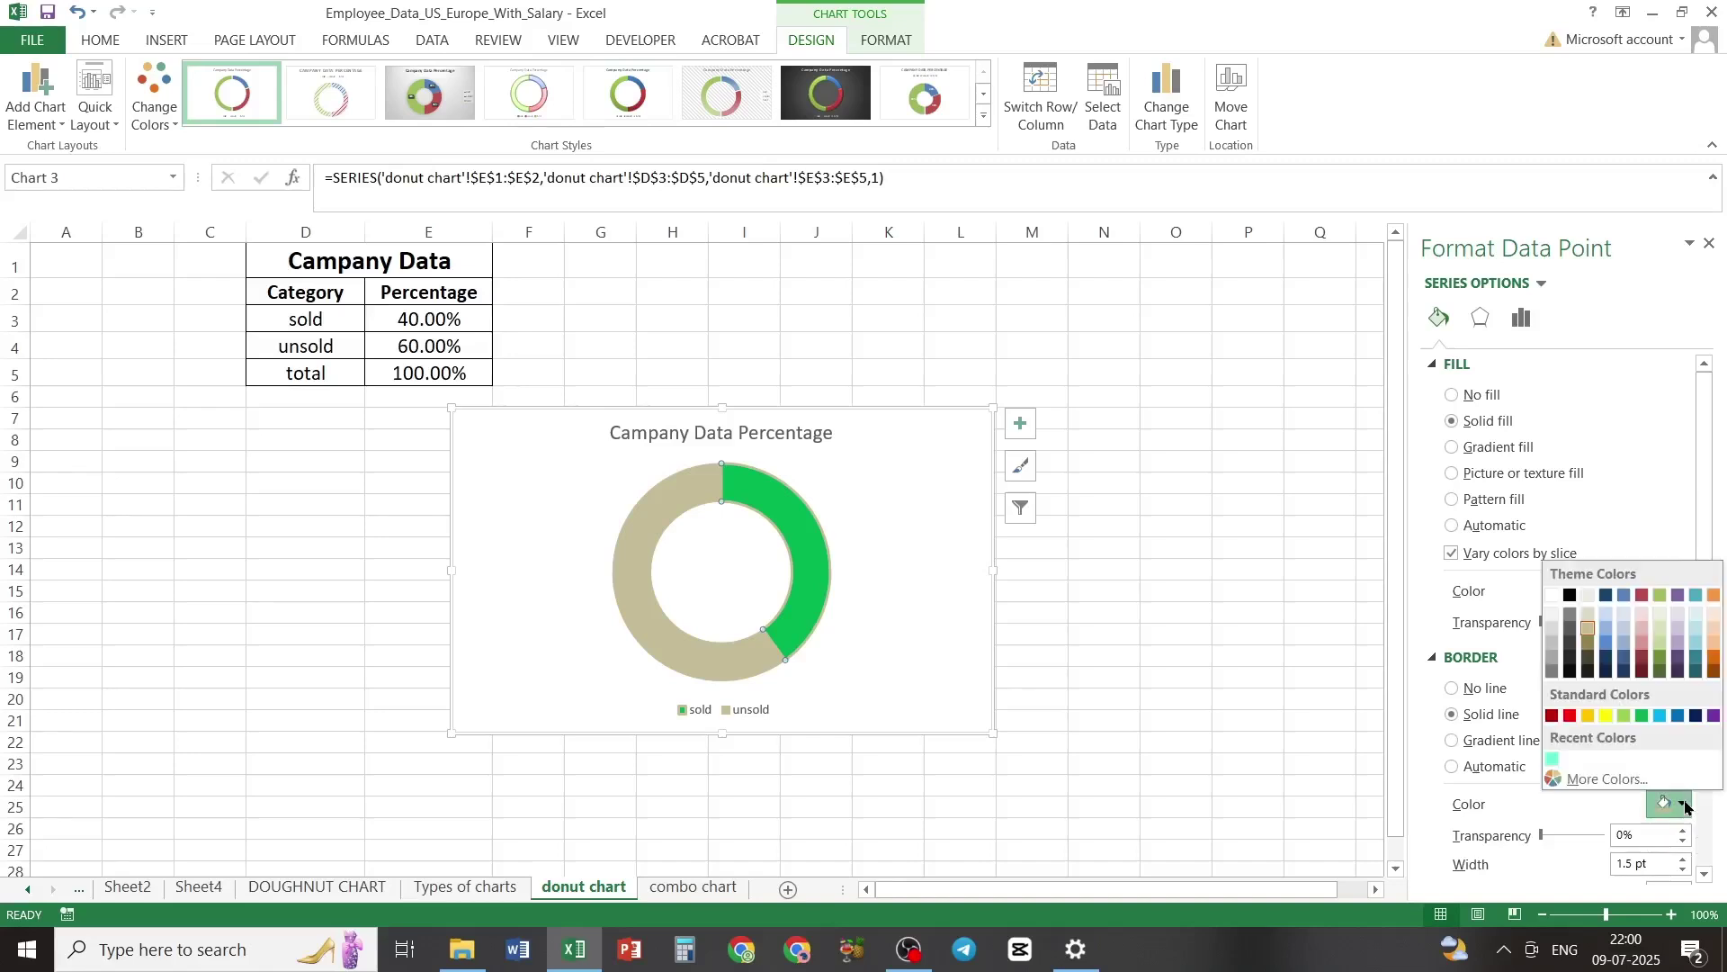
left_click(1643, 718)
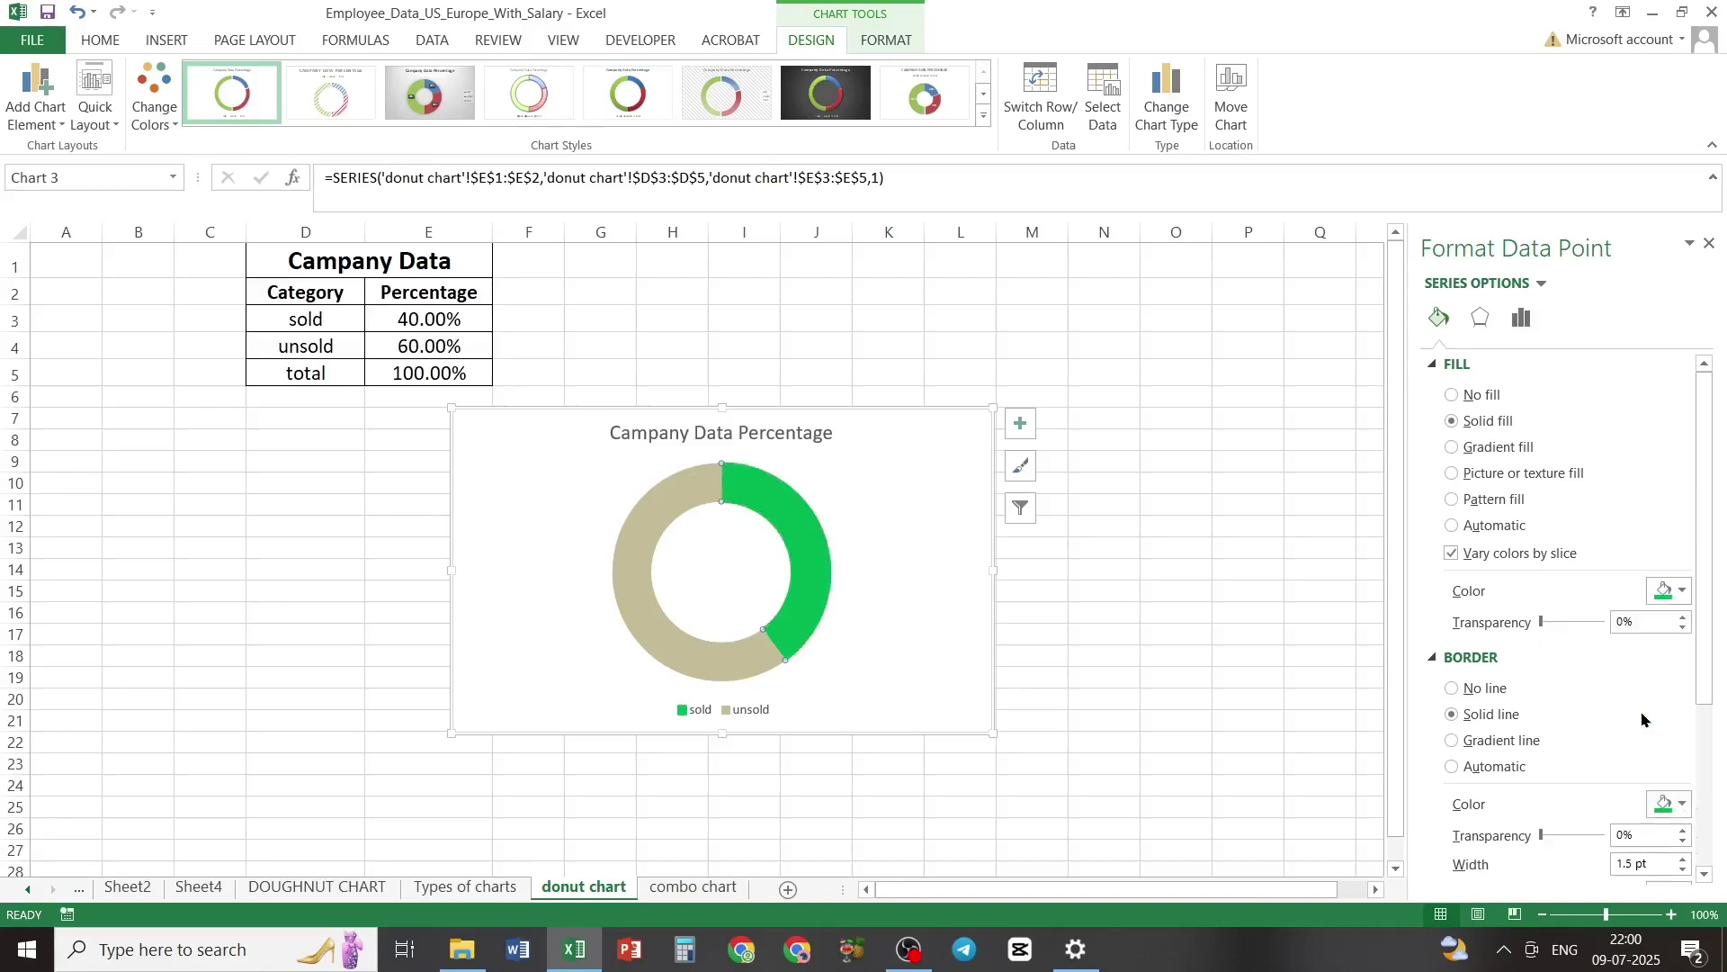
Step: Increase the border width of the sold slice to 14 pt
left_click(1683, 860)
left_click(1683, 860)
left_click(1683, 860)
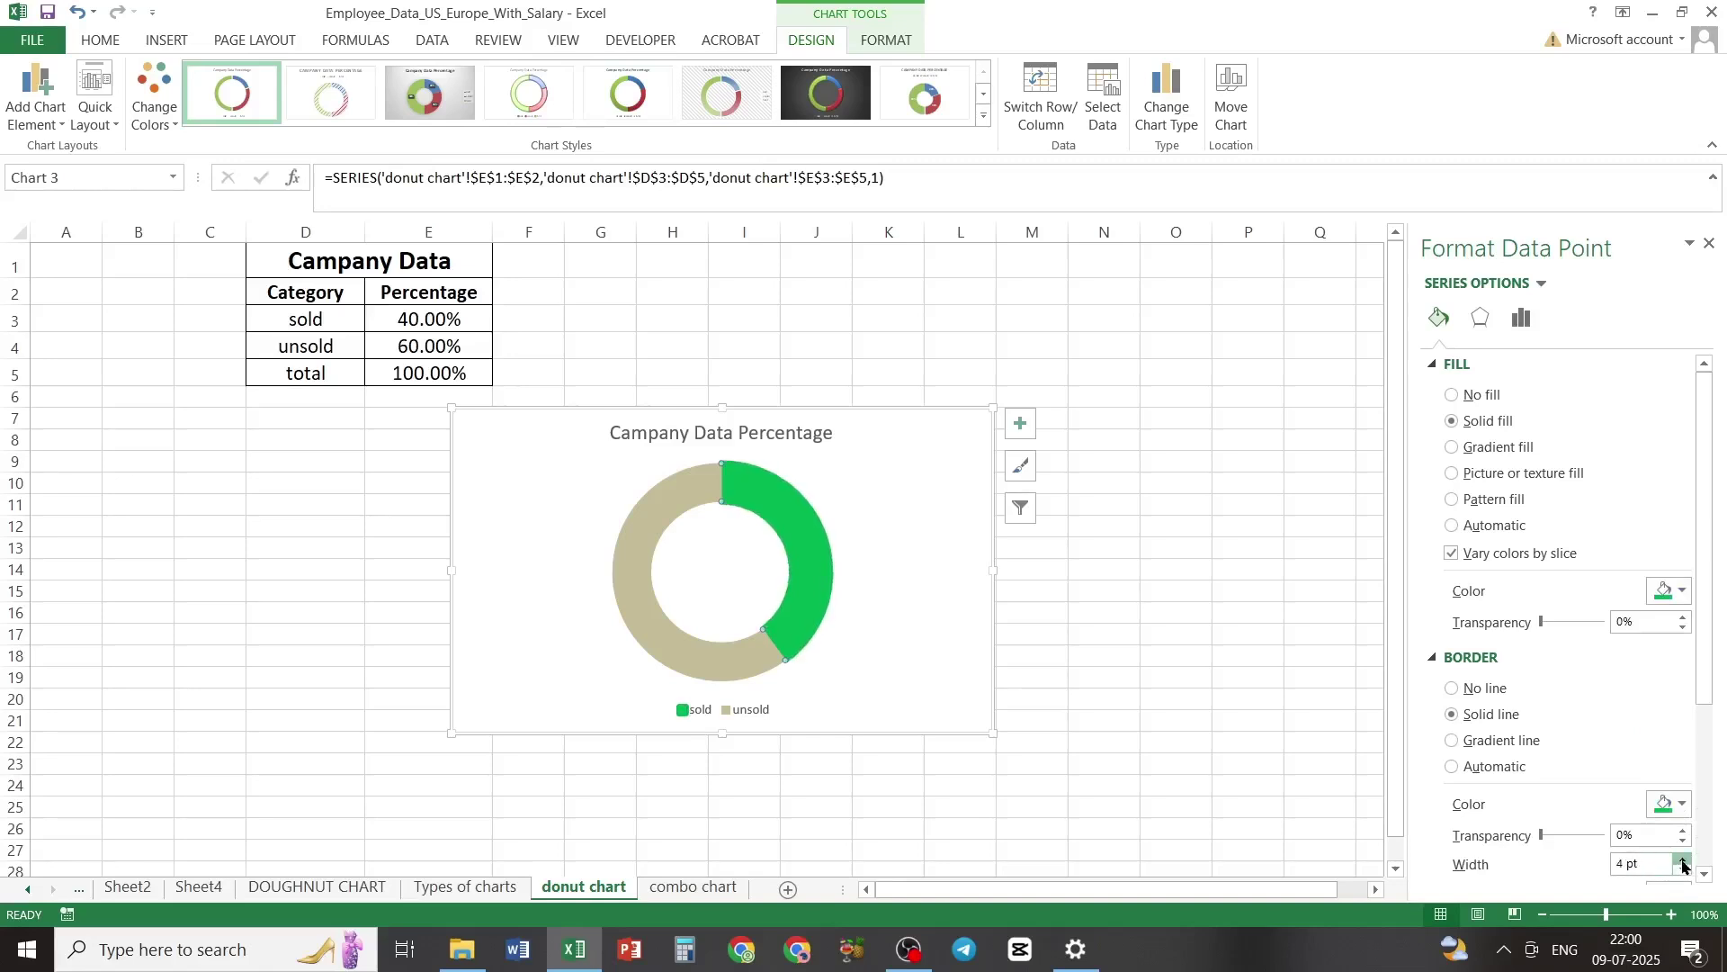
left_click(1684, 860)
left_click(1684, 860)
left_click(1683, 860)
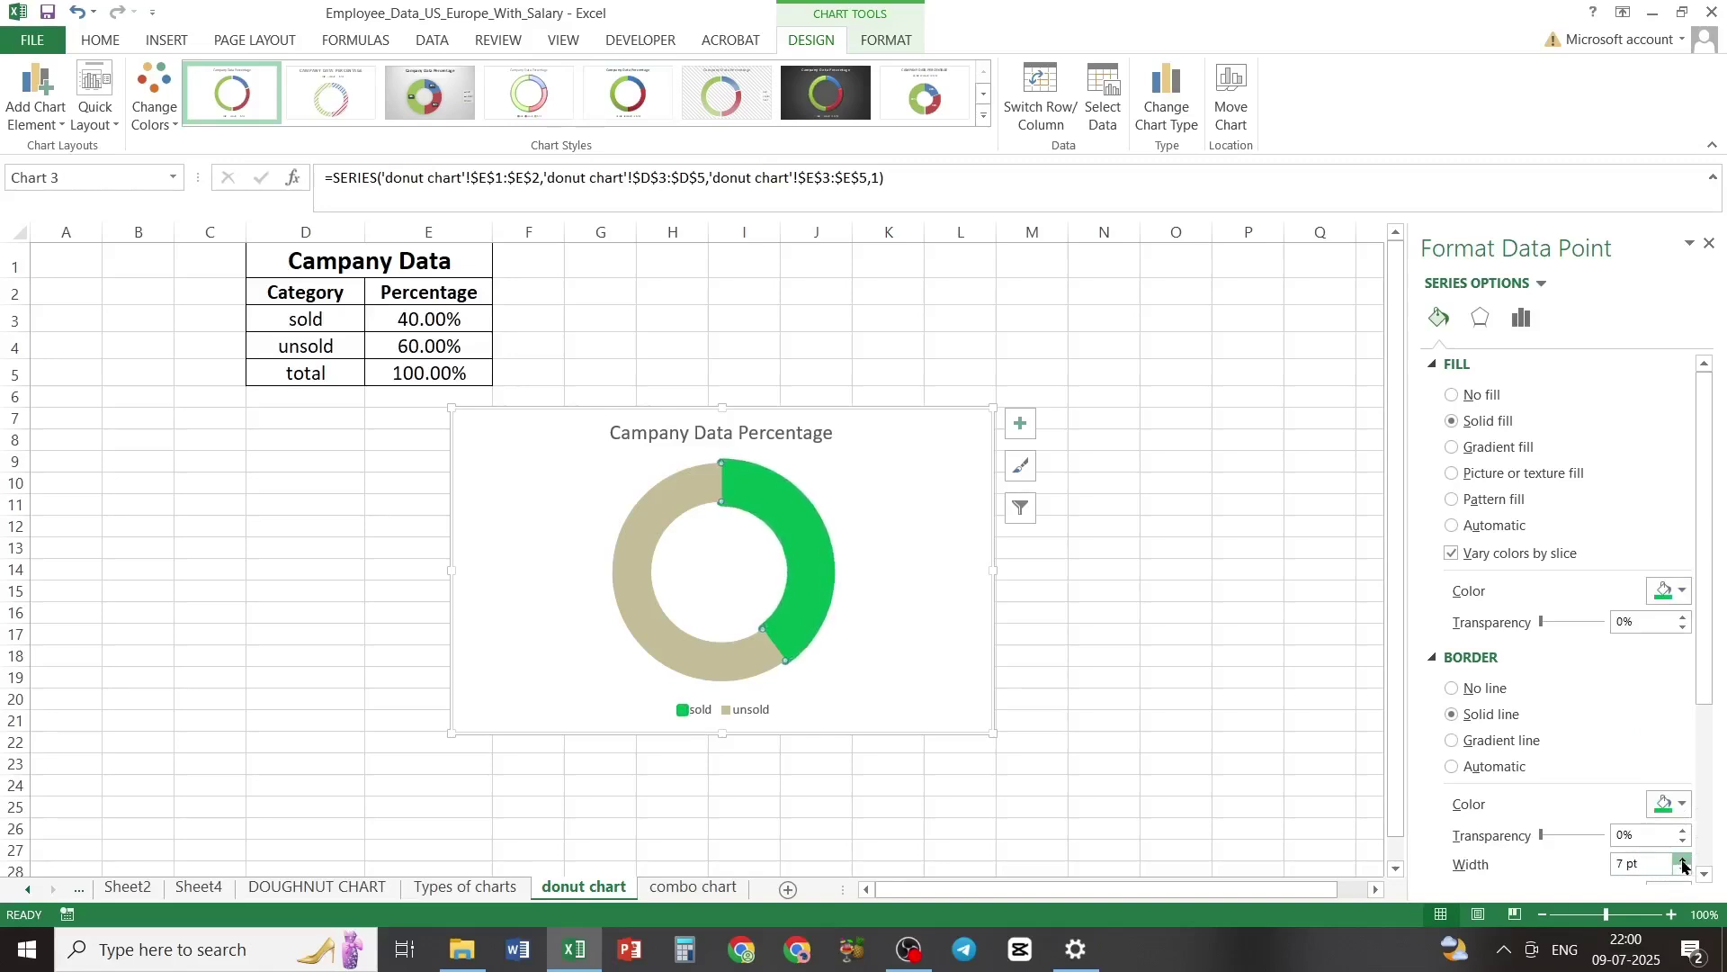
left_click(1683, 860)
left_click(1683, 861)
left_click(1684, 860)
left_click(1684, 860)
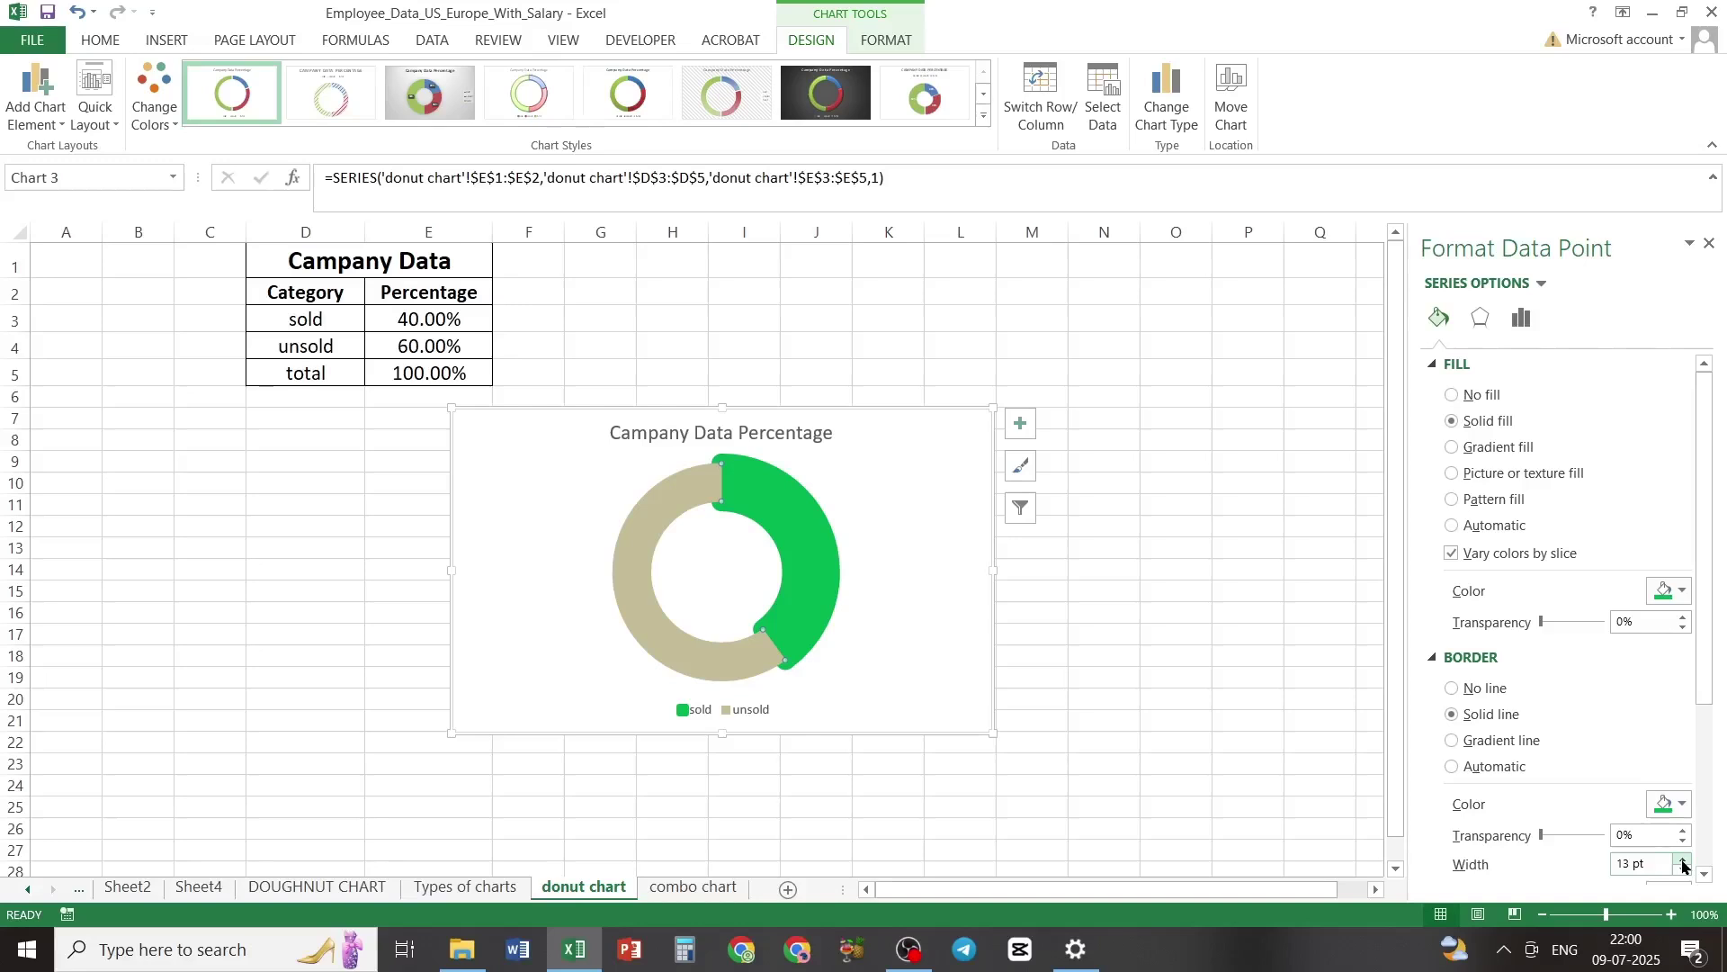
left_click(1684, 861)
left_click(1683, 860)
left_click(1683, 860)
left_click(1135, 658)
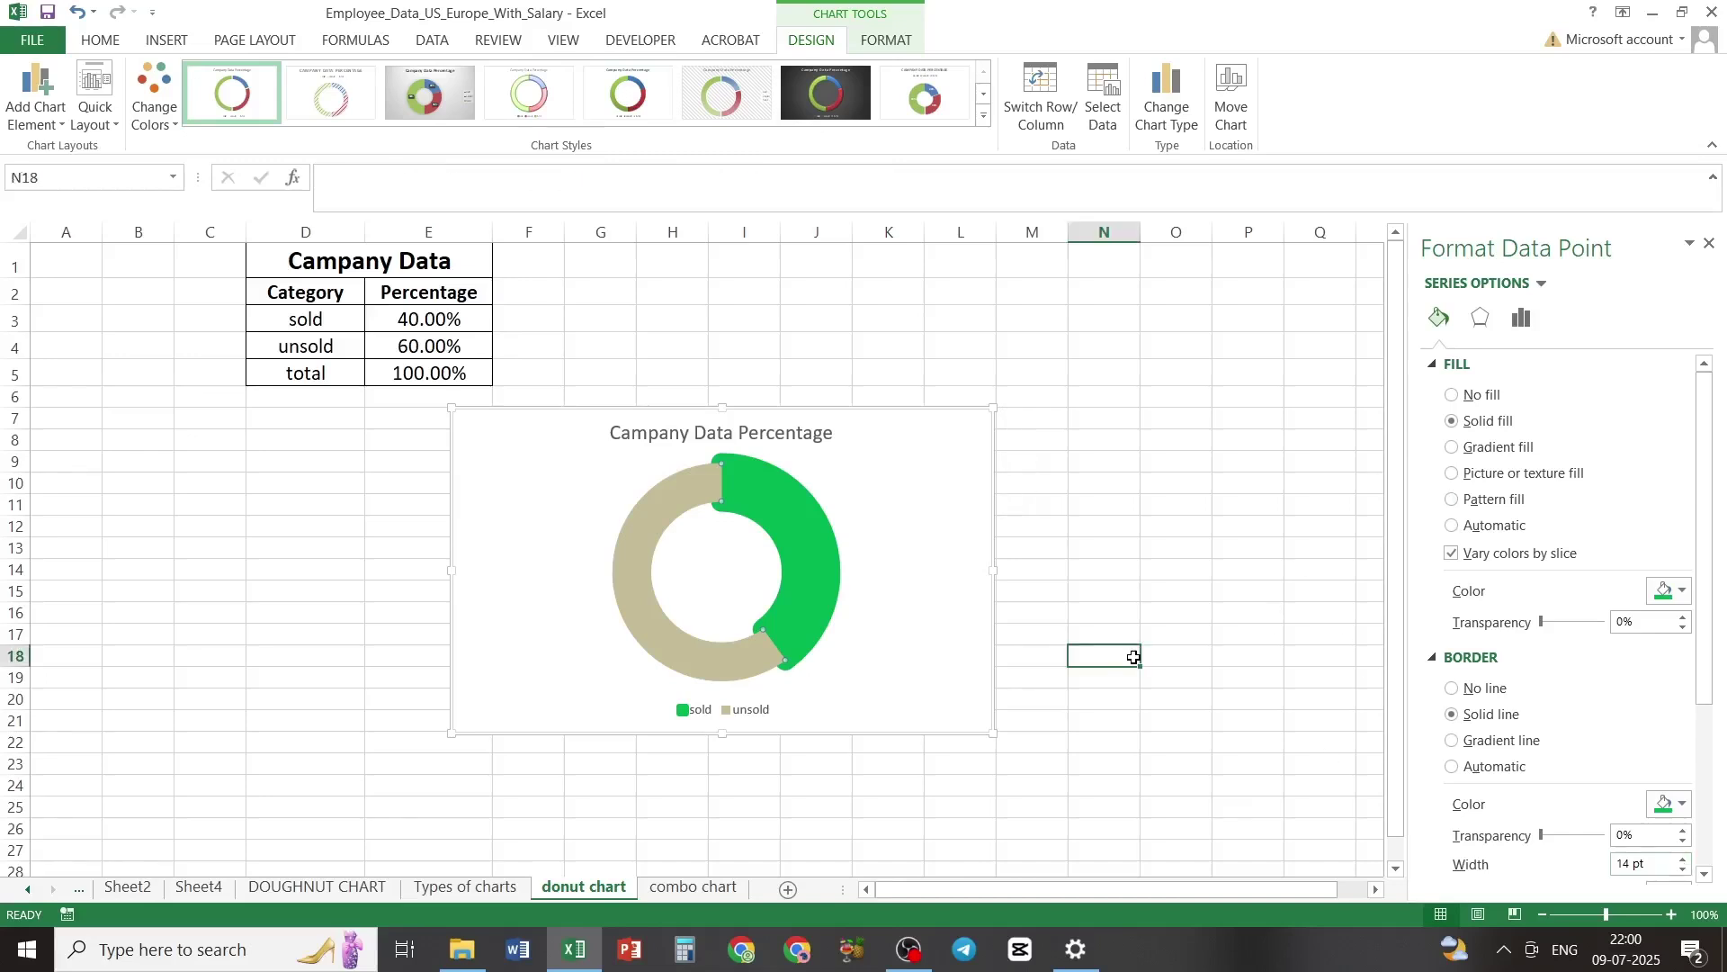
Step: Insert a text box inside the hole of the doughnut chart
left_click(731, 582)
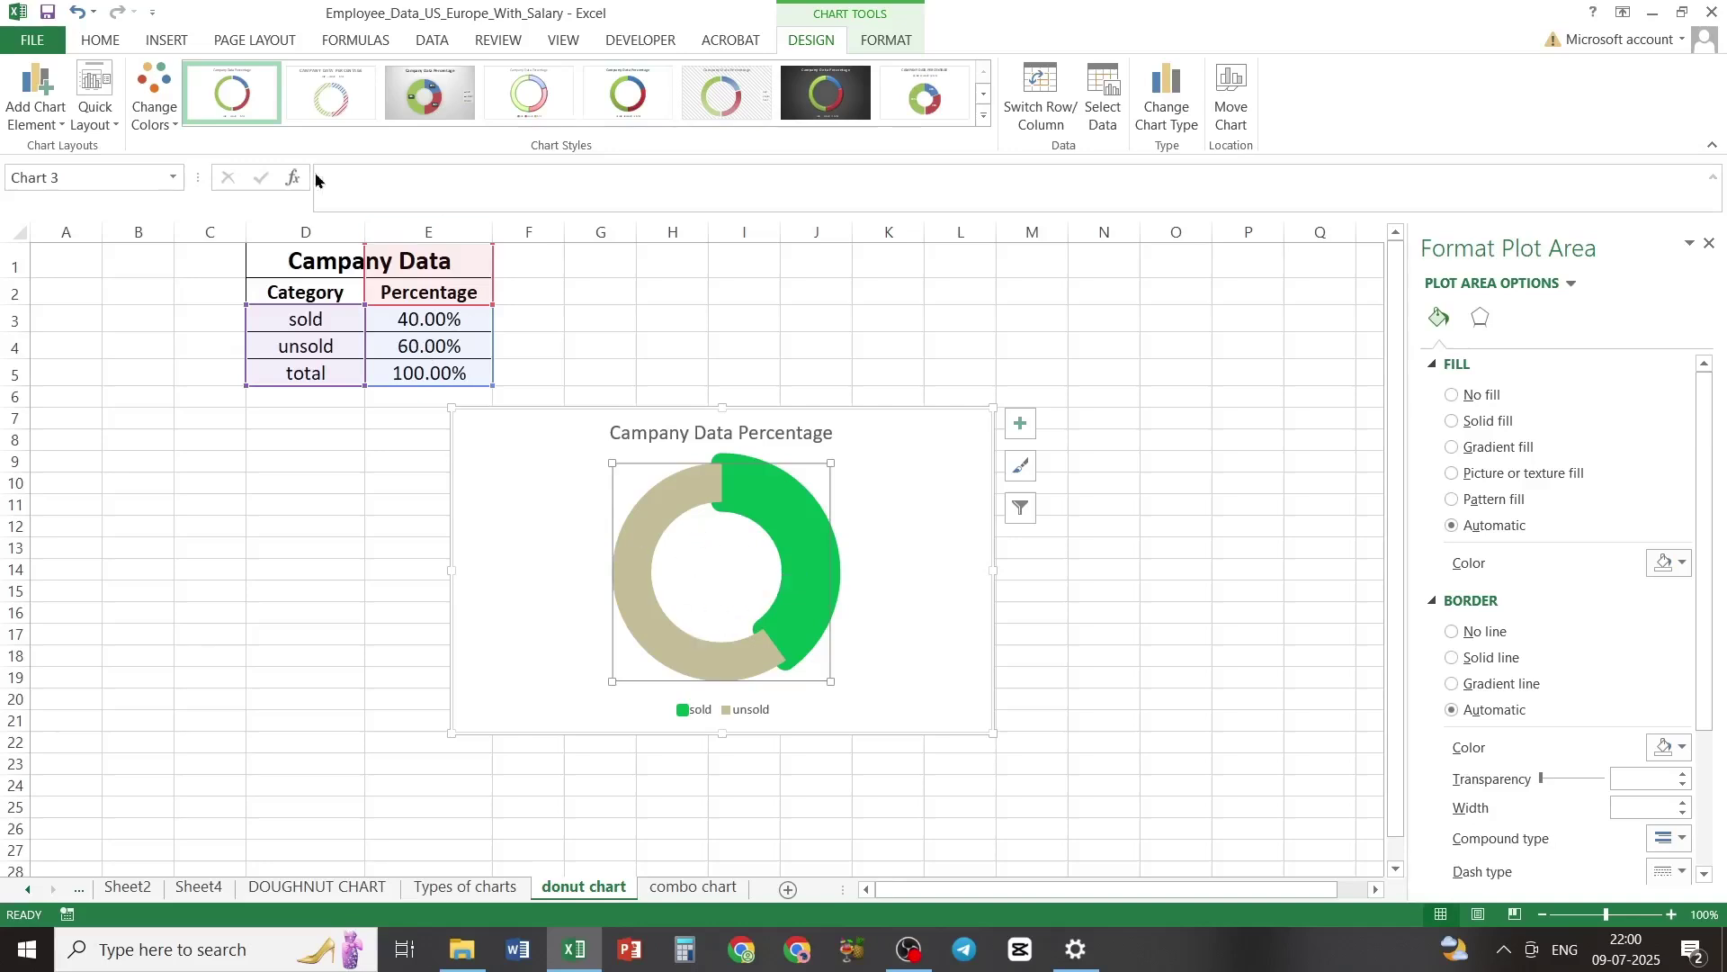
left_click(169, 40)
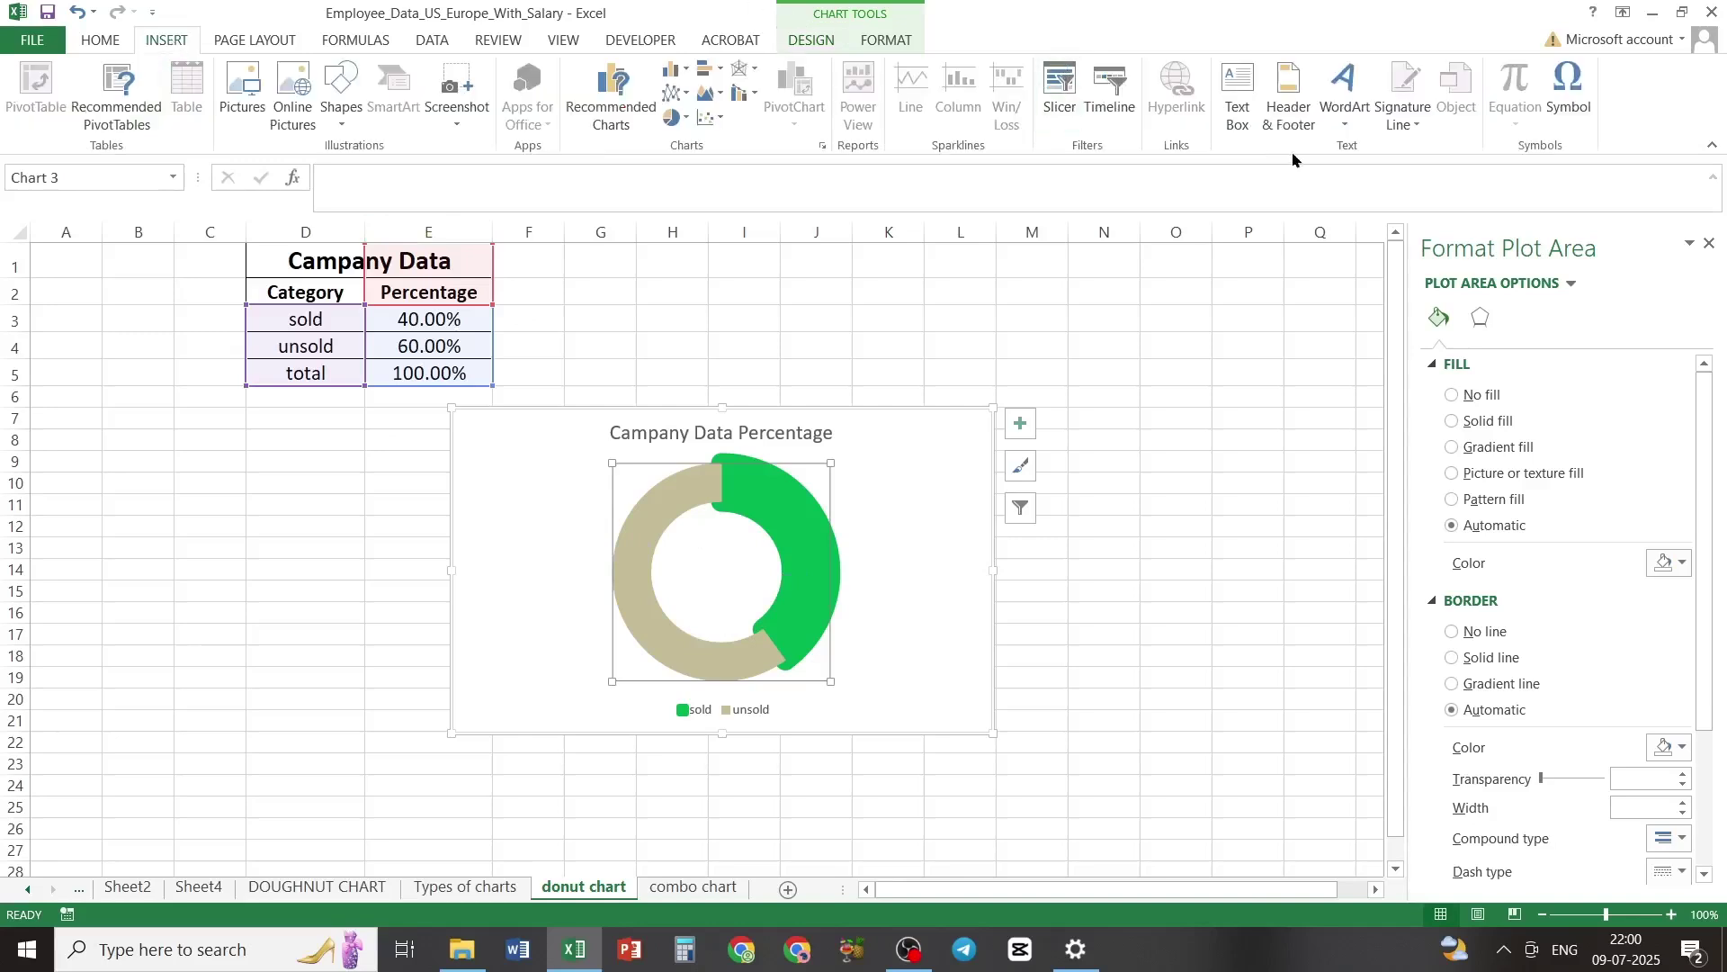
left_click(1242, 99)
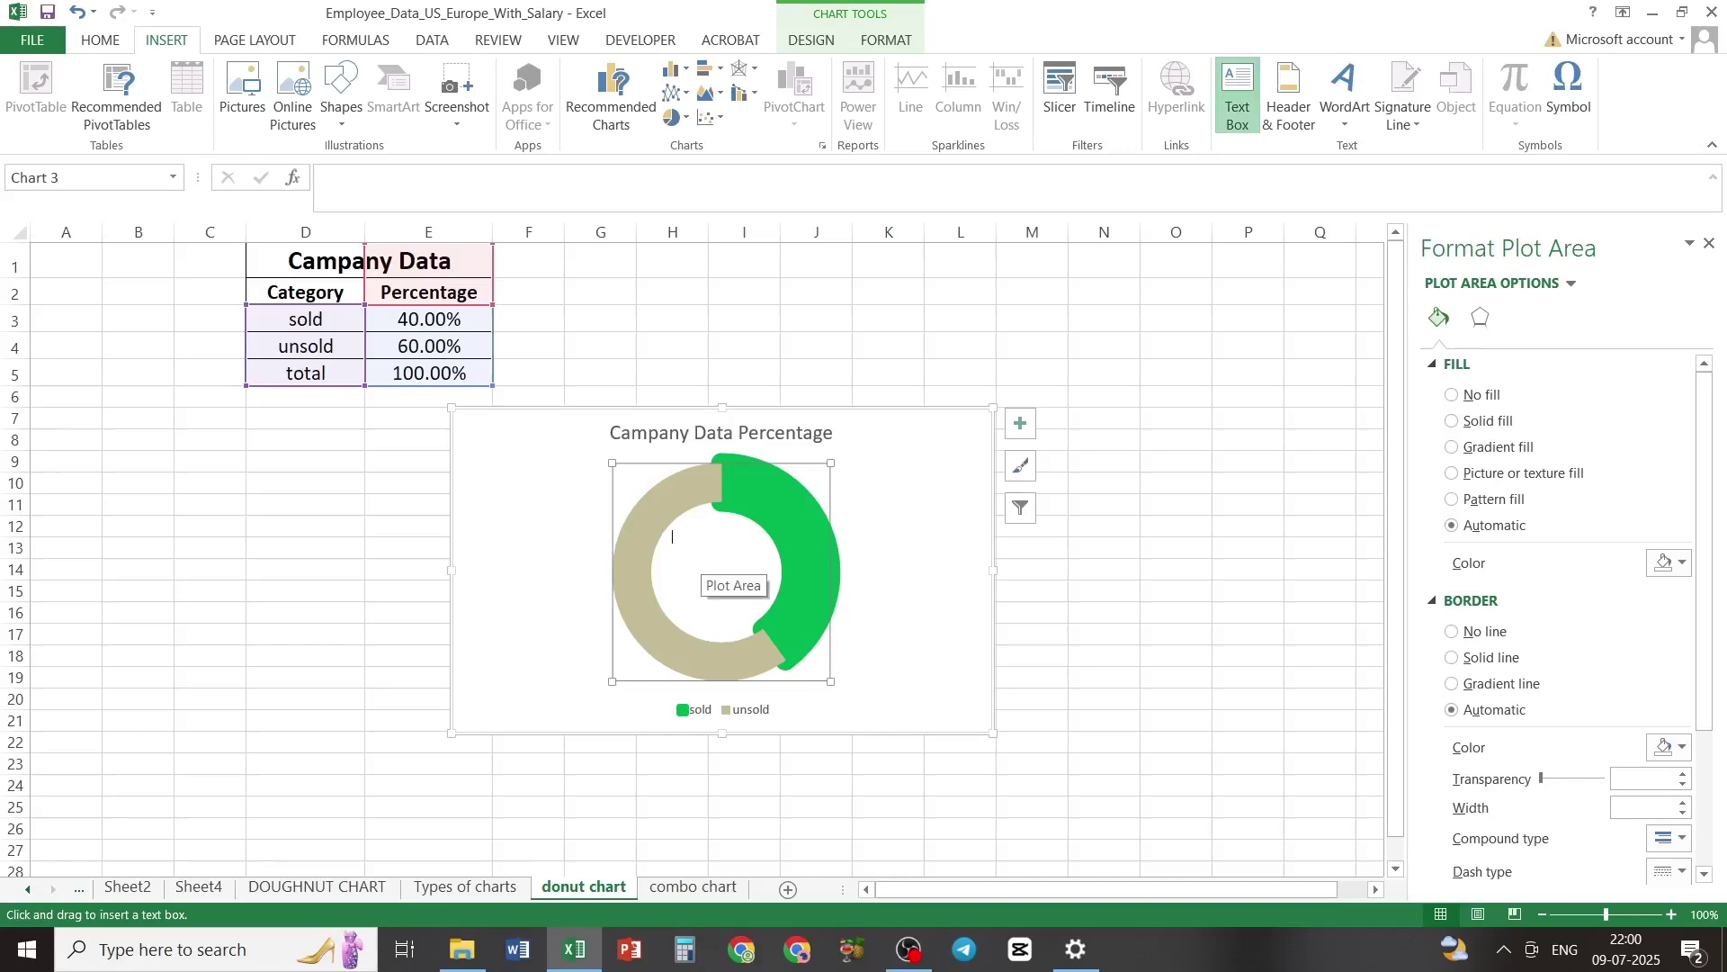
left_click_drag(673, 540, 754, 604)
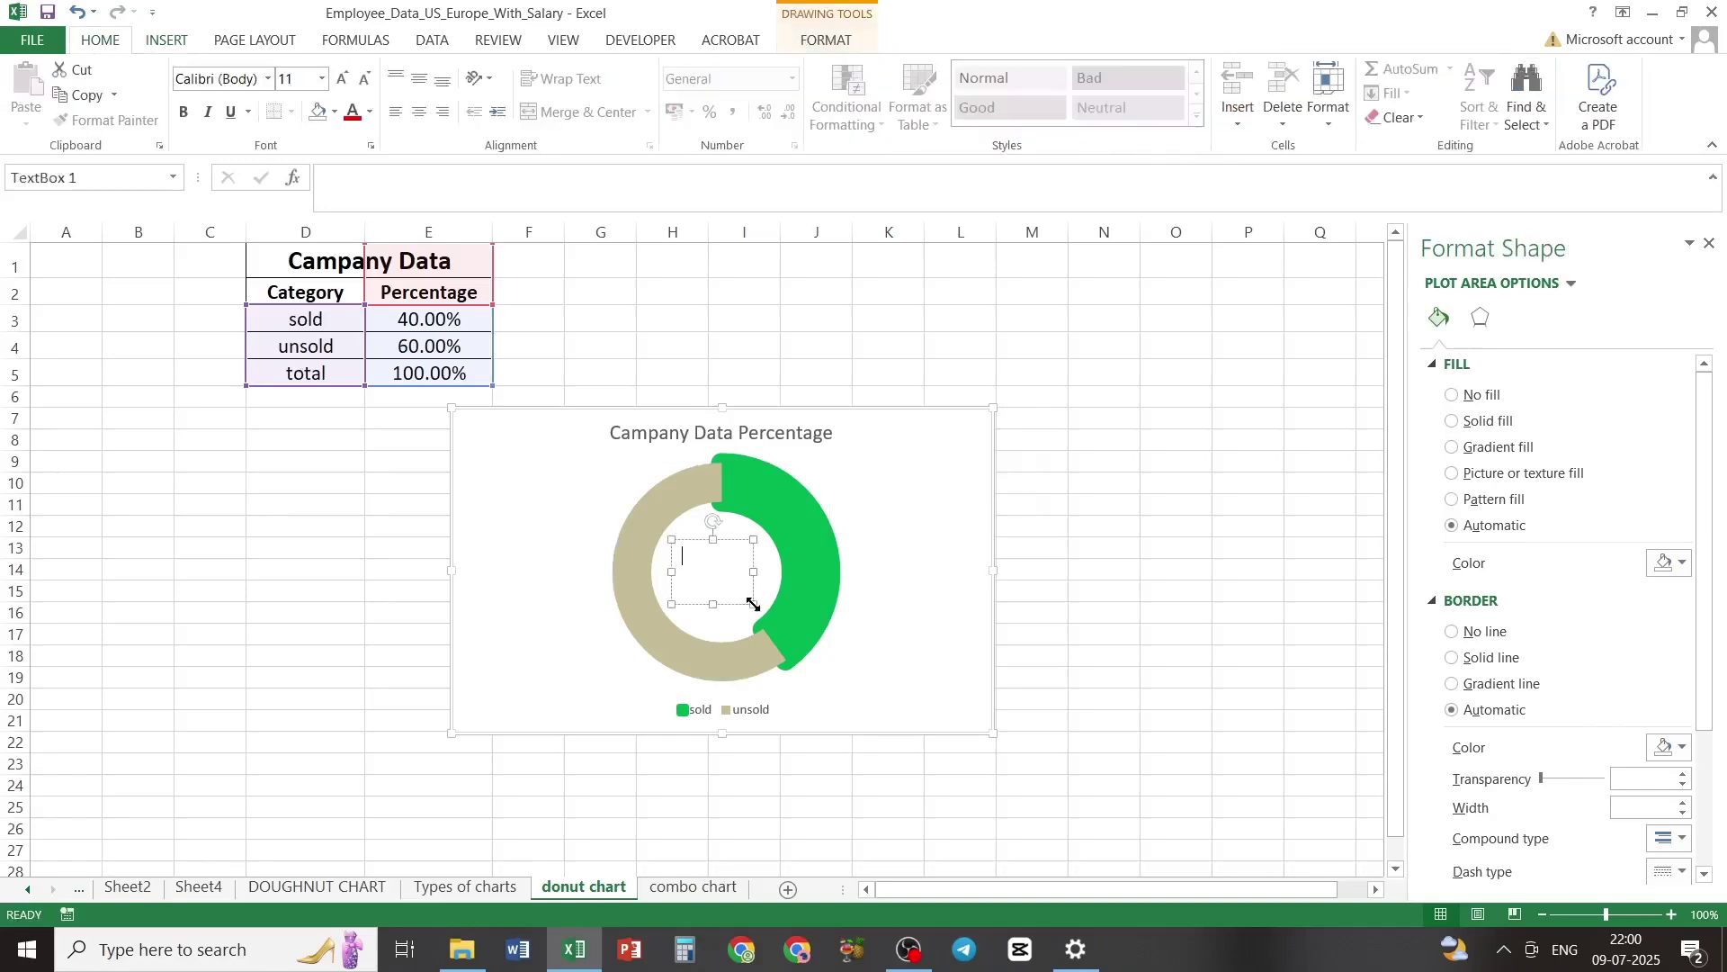
Step: Link the text box to the sold percentage with the formula ='donut chart'!$E$3
left_click(344, 188)
type("=")
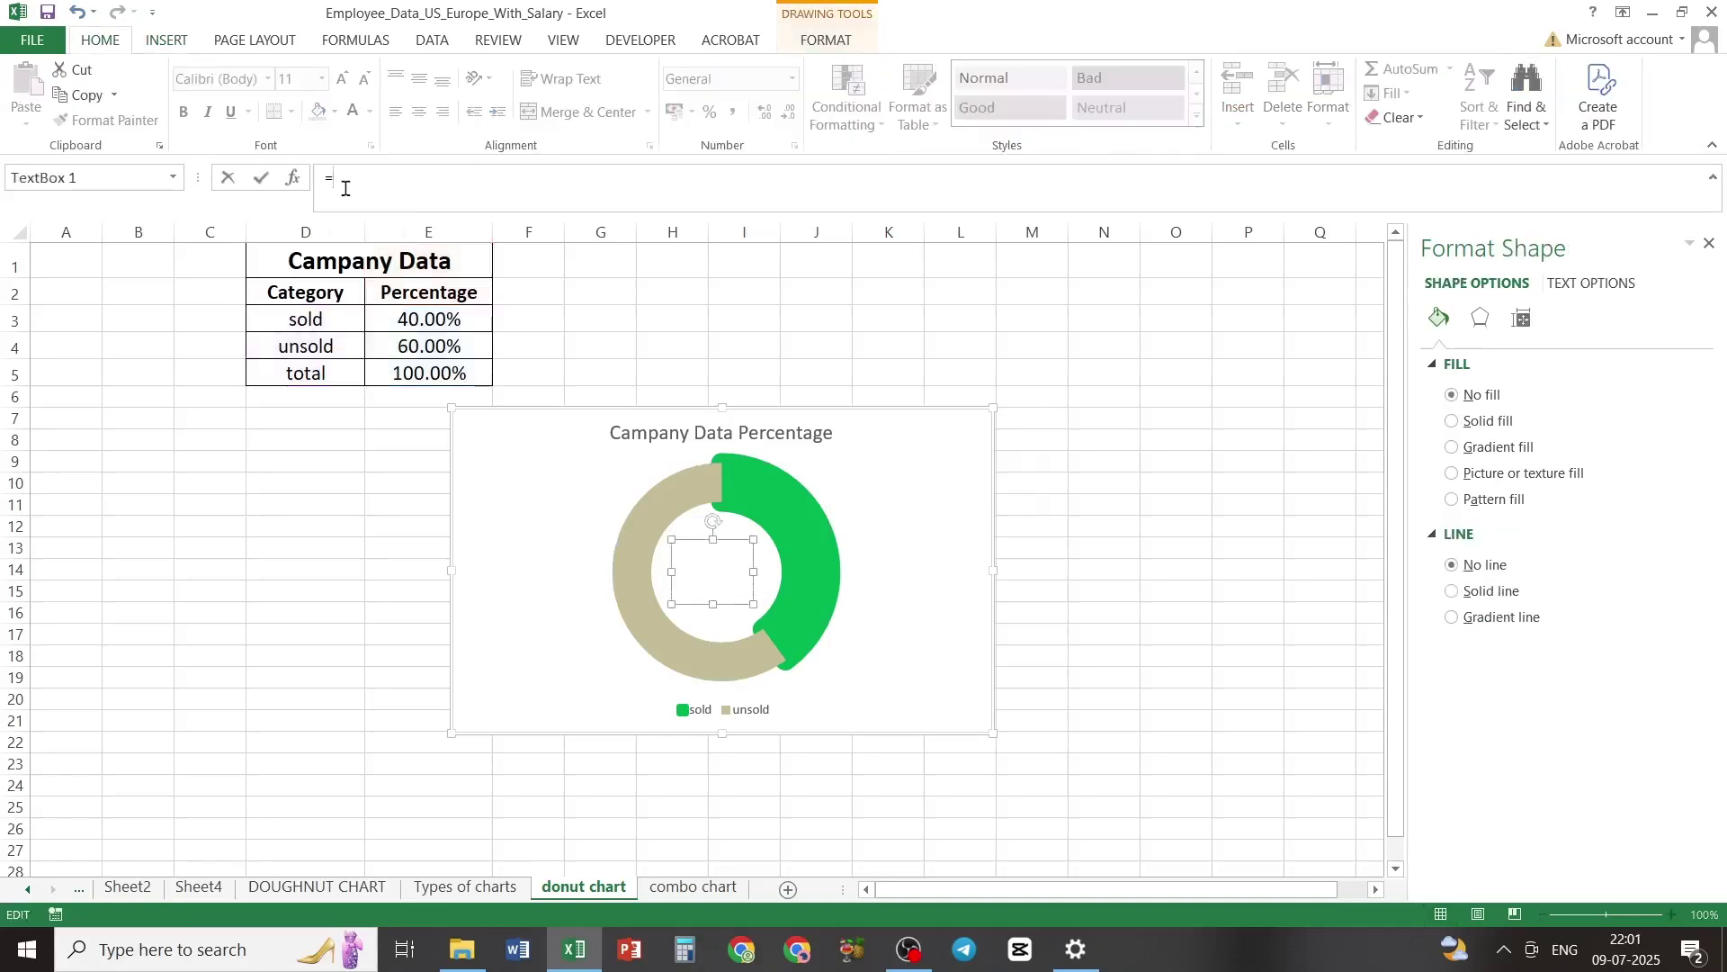
left_click(437, 321)
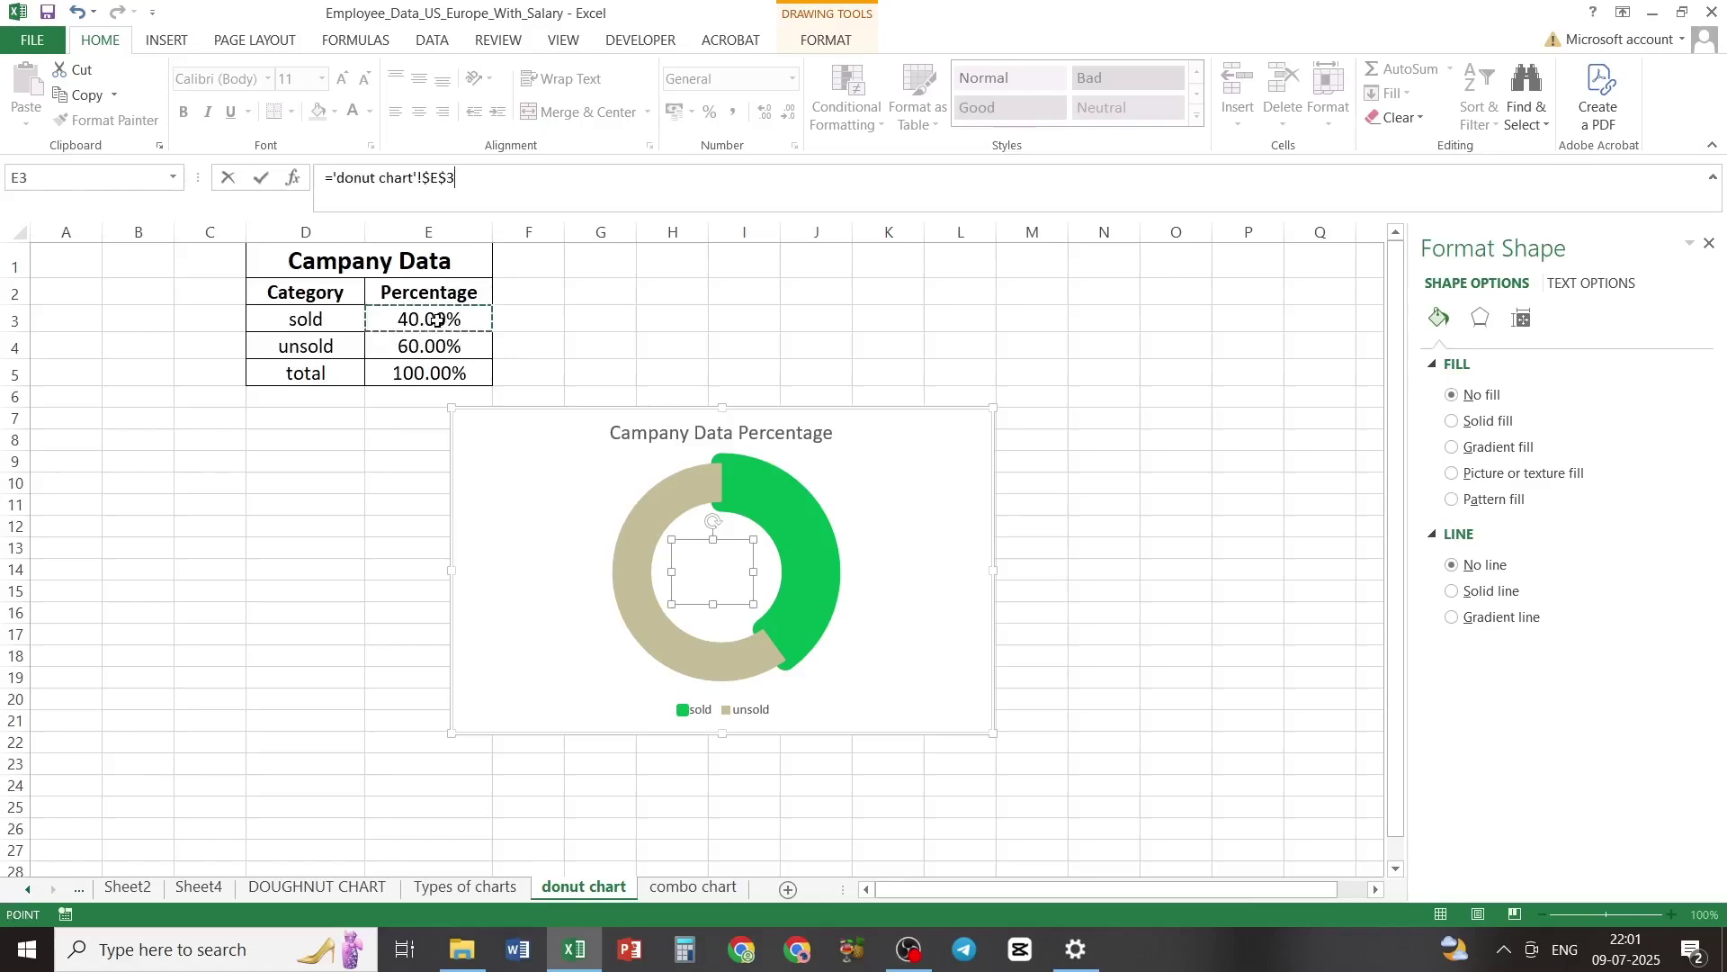
key("Return")
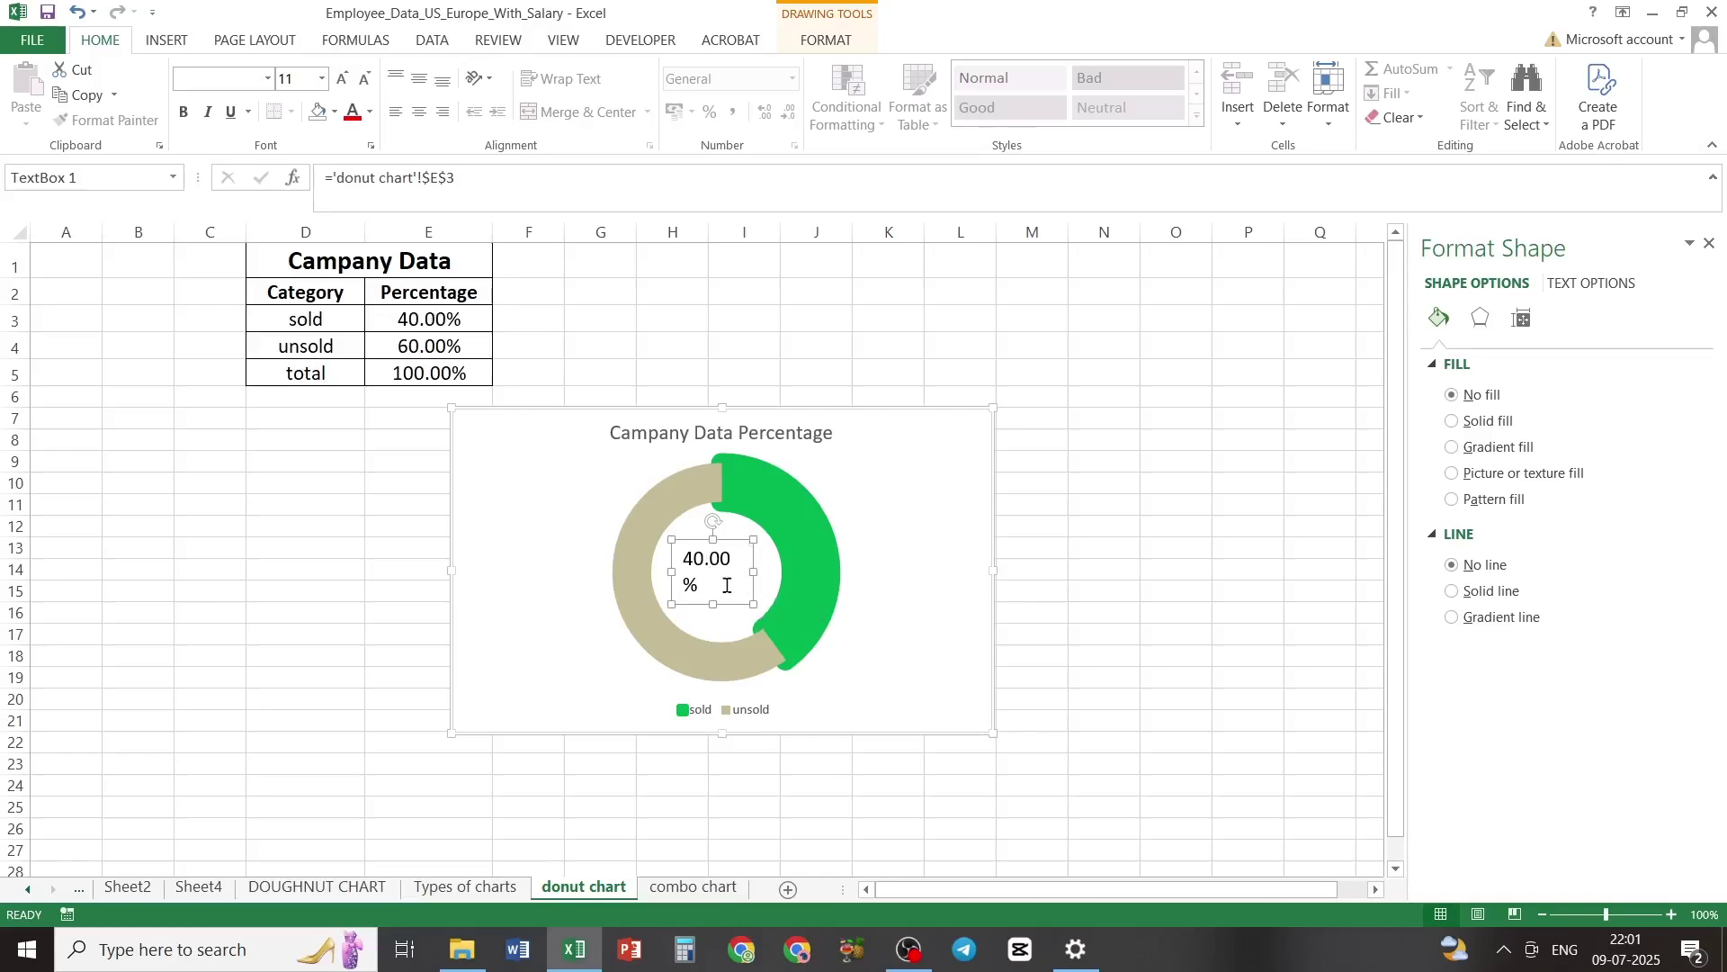
Step: Center the percentage text box in the doughnut hole and format its text as bold, size 20
mouse_move(727, 586)
left_mouse_down()
mouse_move(705, 567)
mouse_move(730, 585)
left_mouse_up()
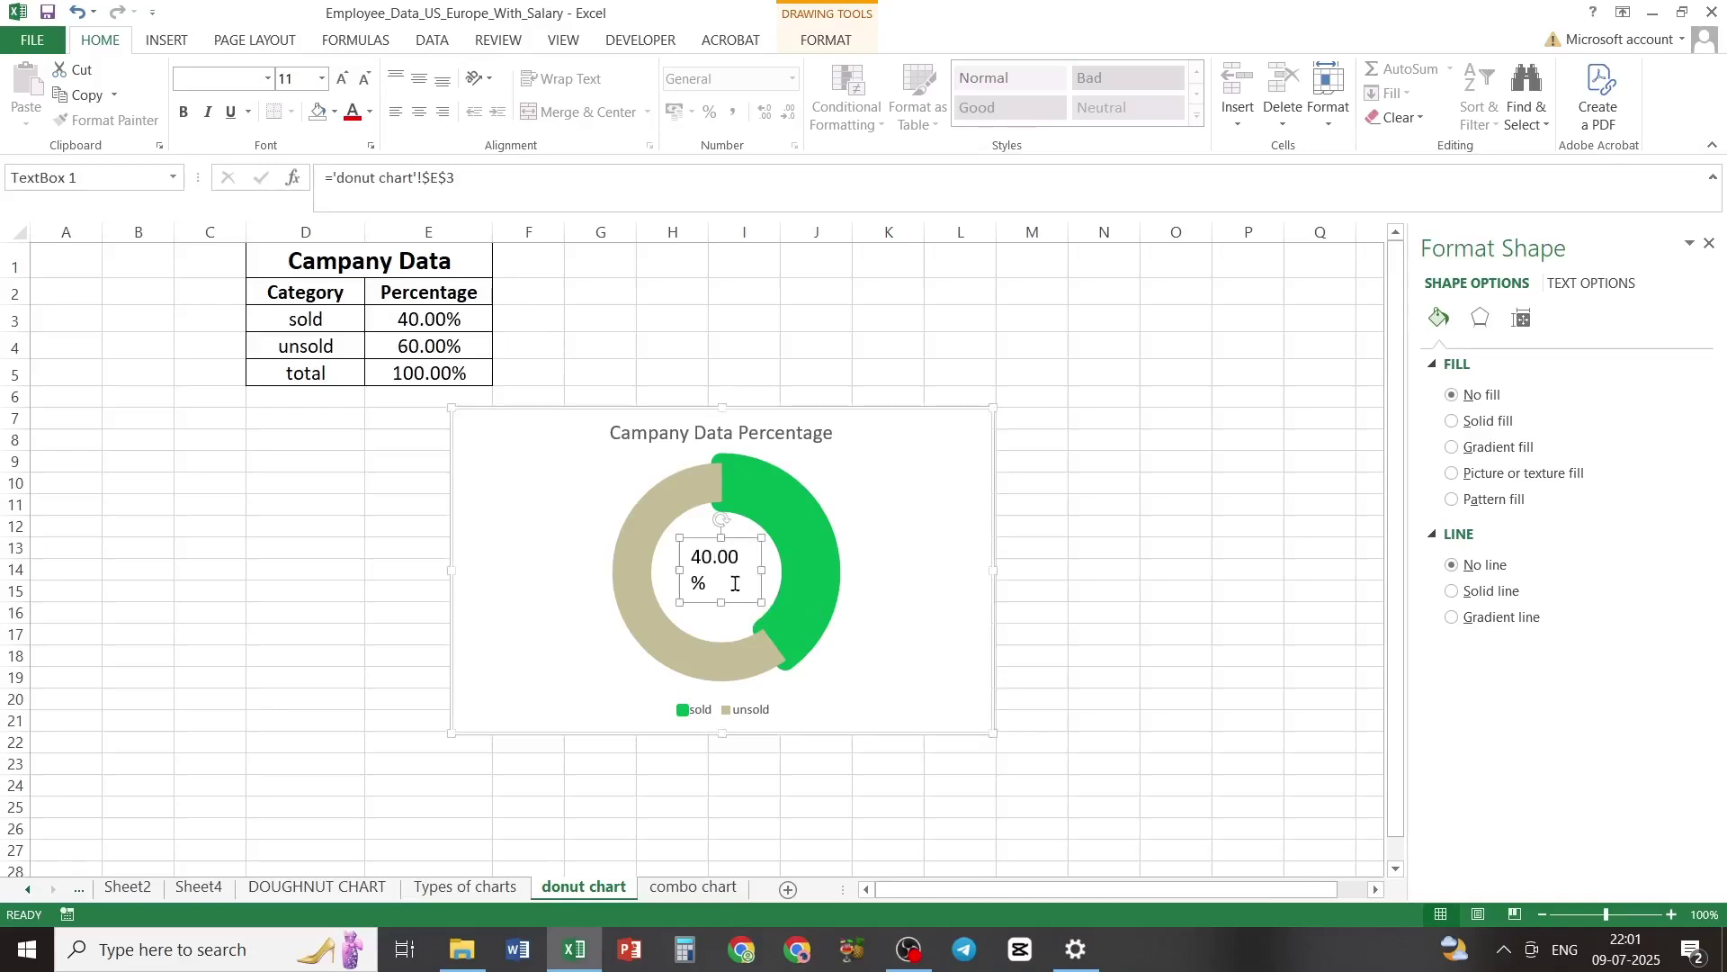
left_click(184, 114)
left_click(185, 113)
left_click(347, 81)
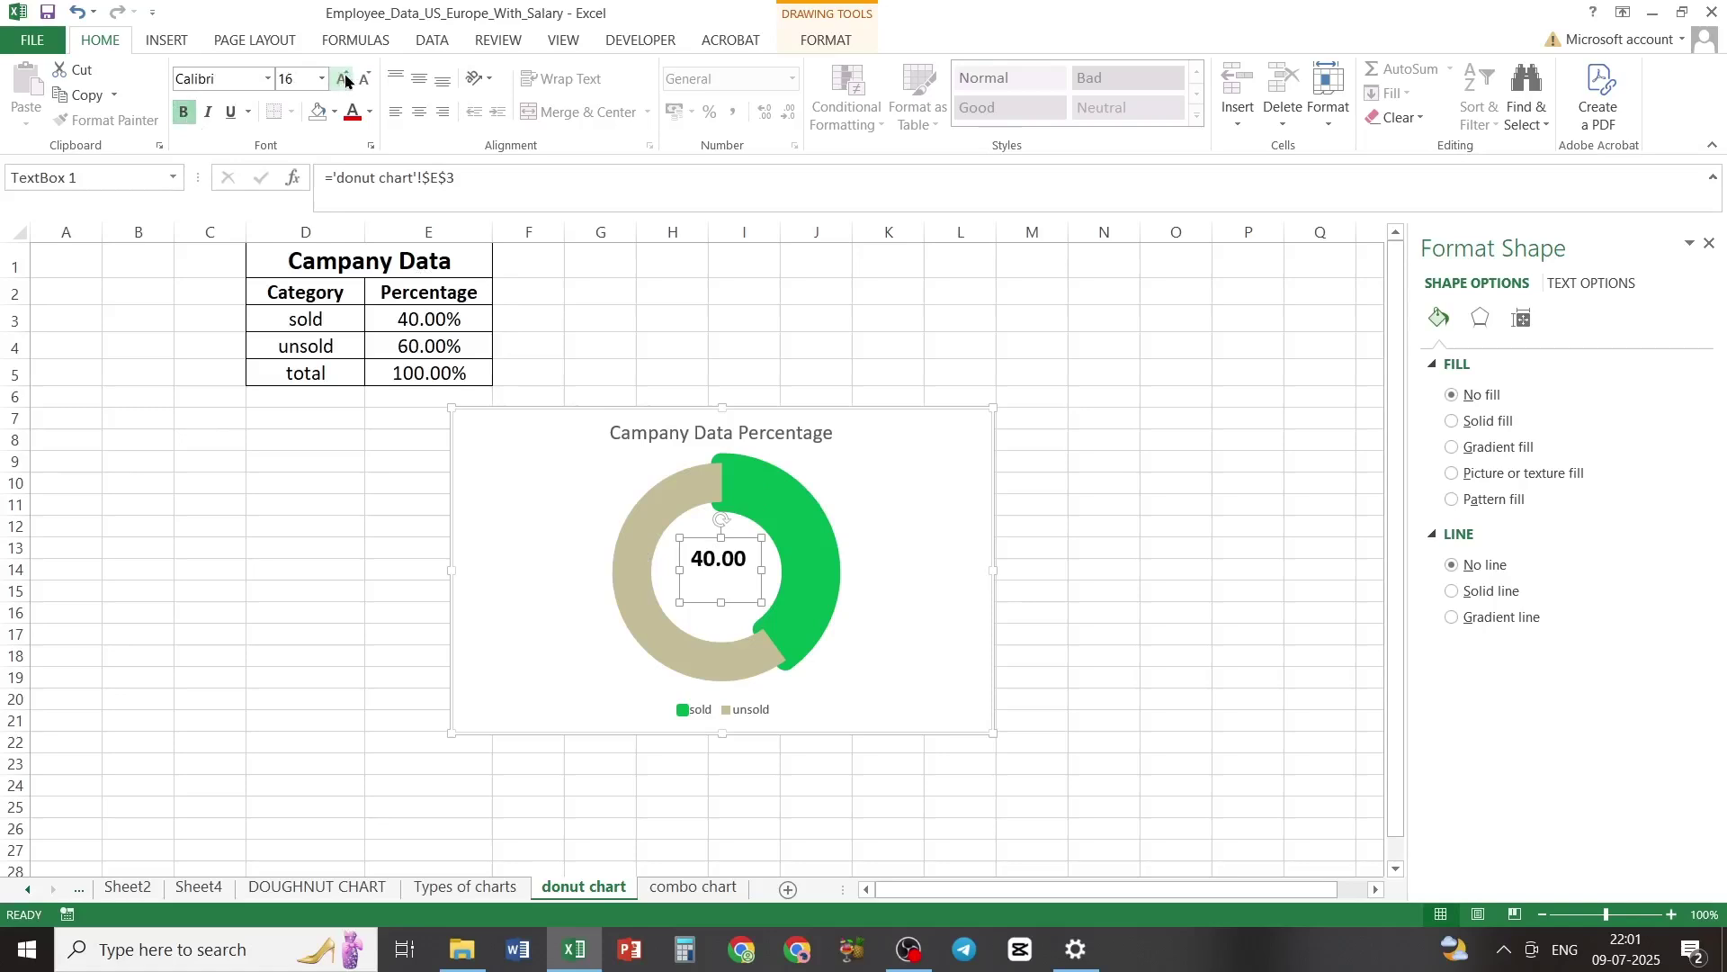
left_click(347, 81)
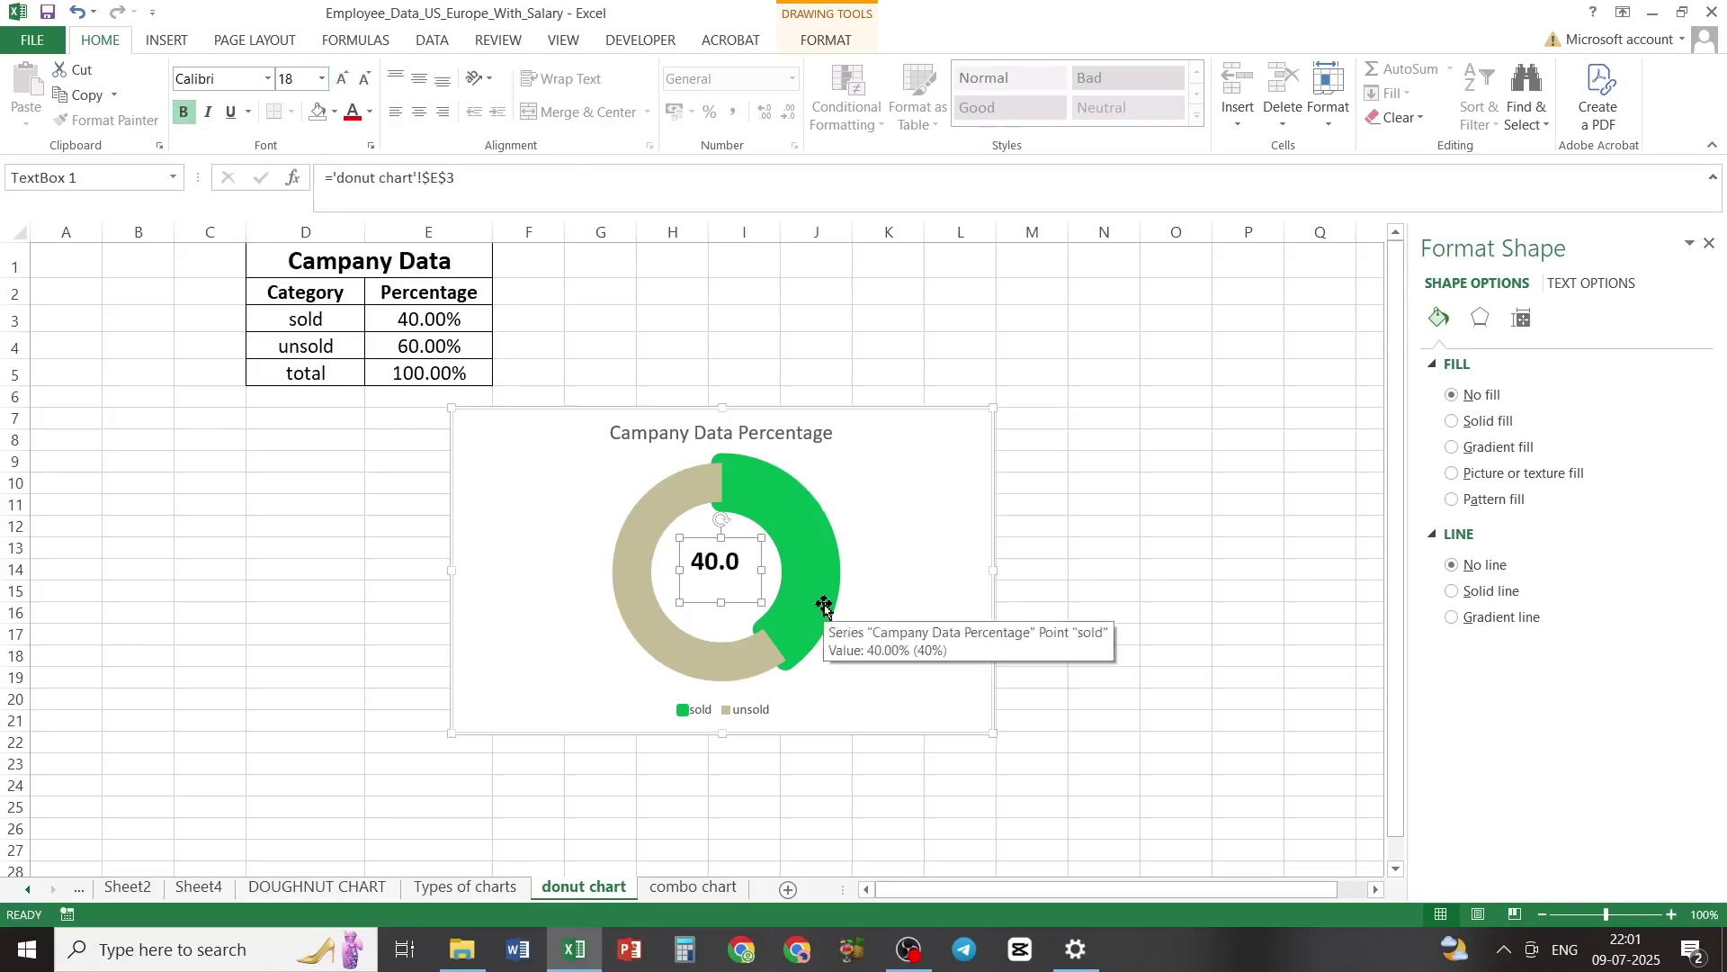
left_click(340, 77)
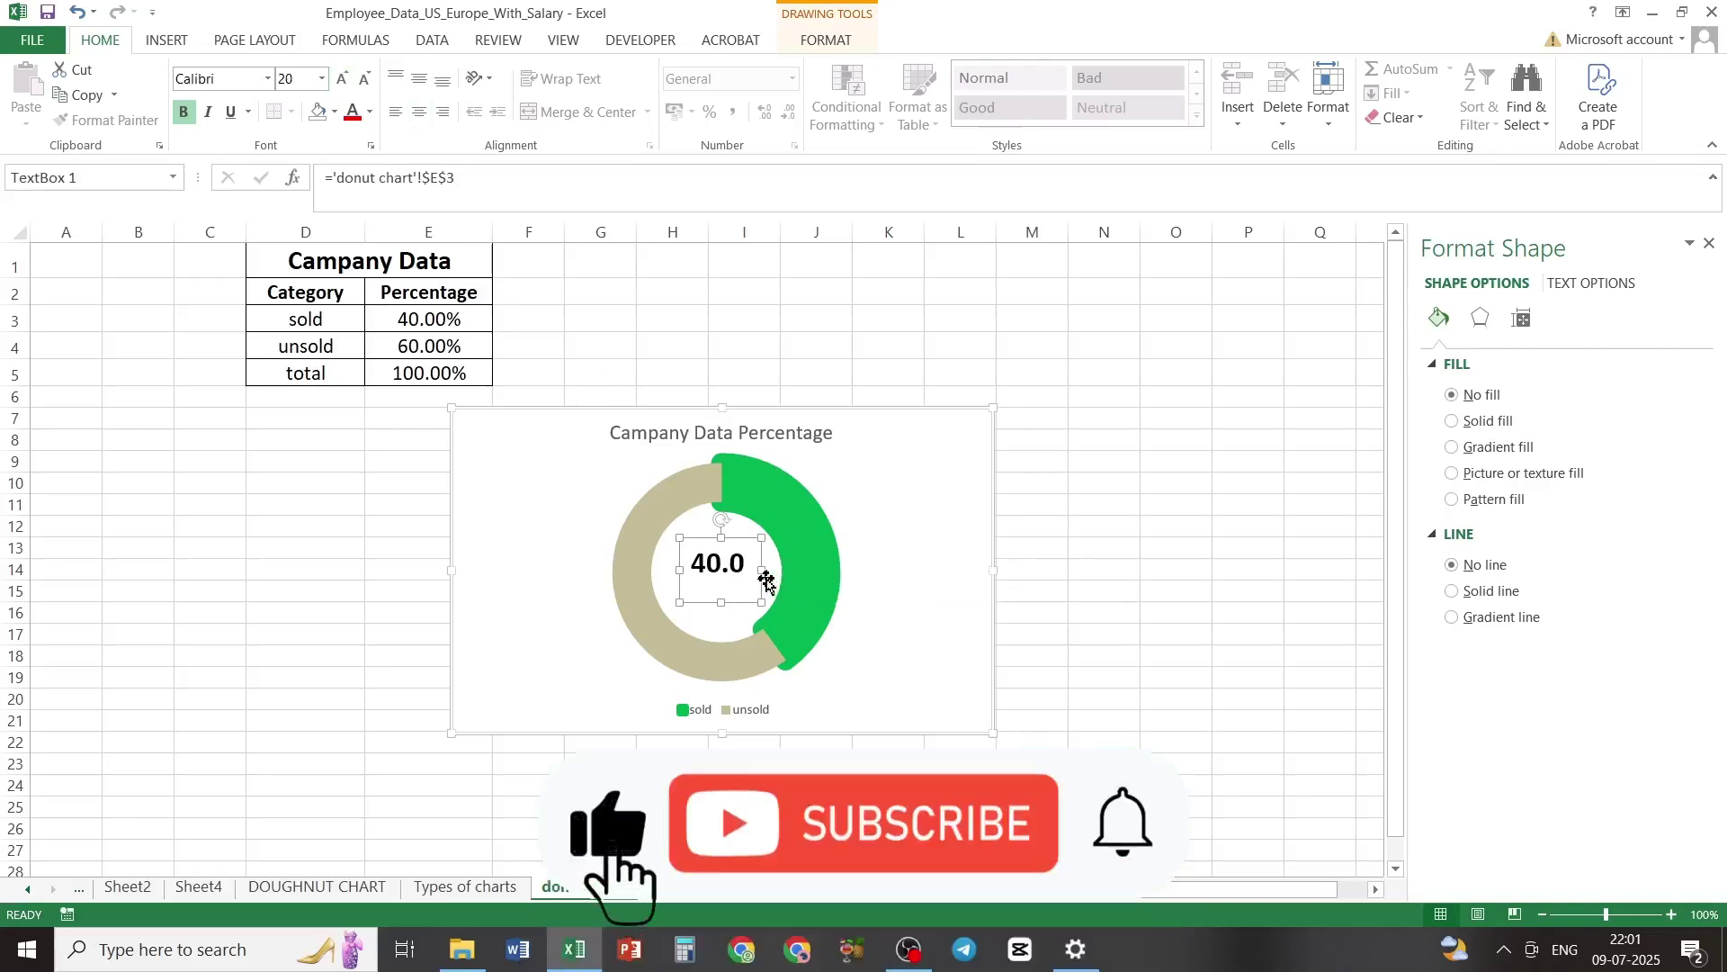
Step: Widen the percentage text box on both sides so the whole value fits on one line
mouse_move(767, 581)
left_mouse_down()
mouse_move(840, 571)
mouse_move(756, 570)
mouse_move(787, 572)
left_mouse_up()
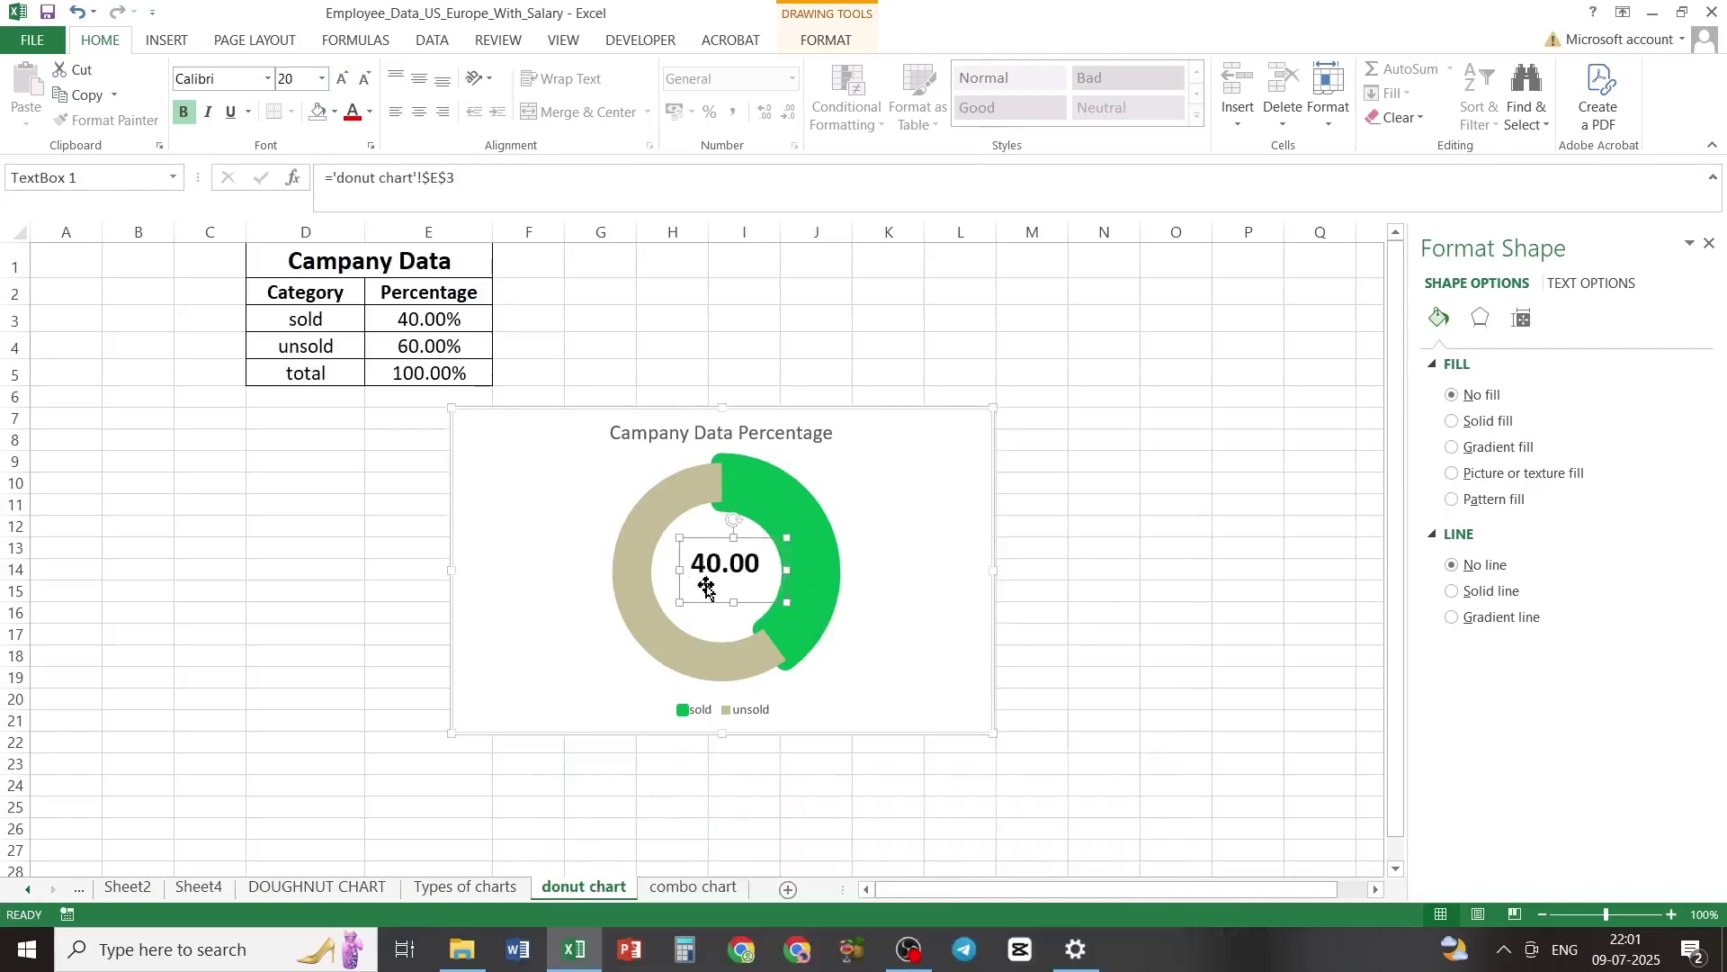
left_click_drag(680, 572, 666, 573)
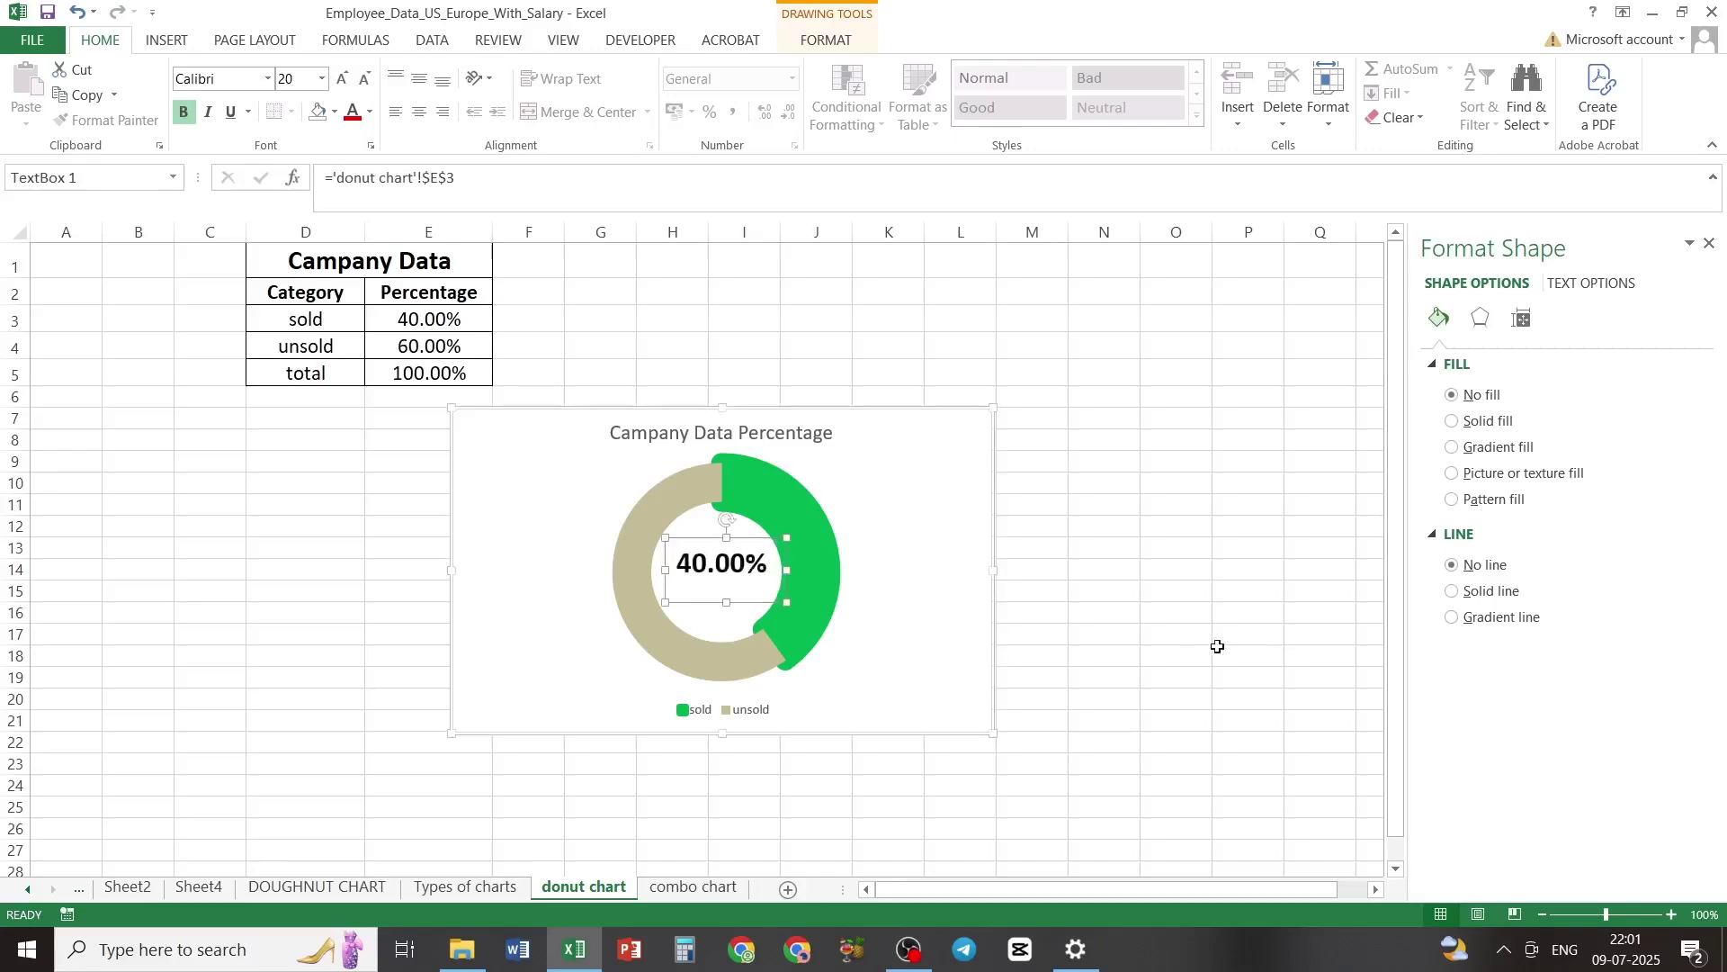
left_click(1160, 649)
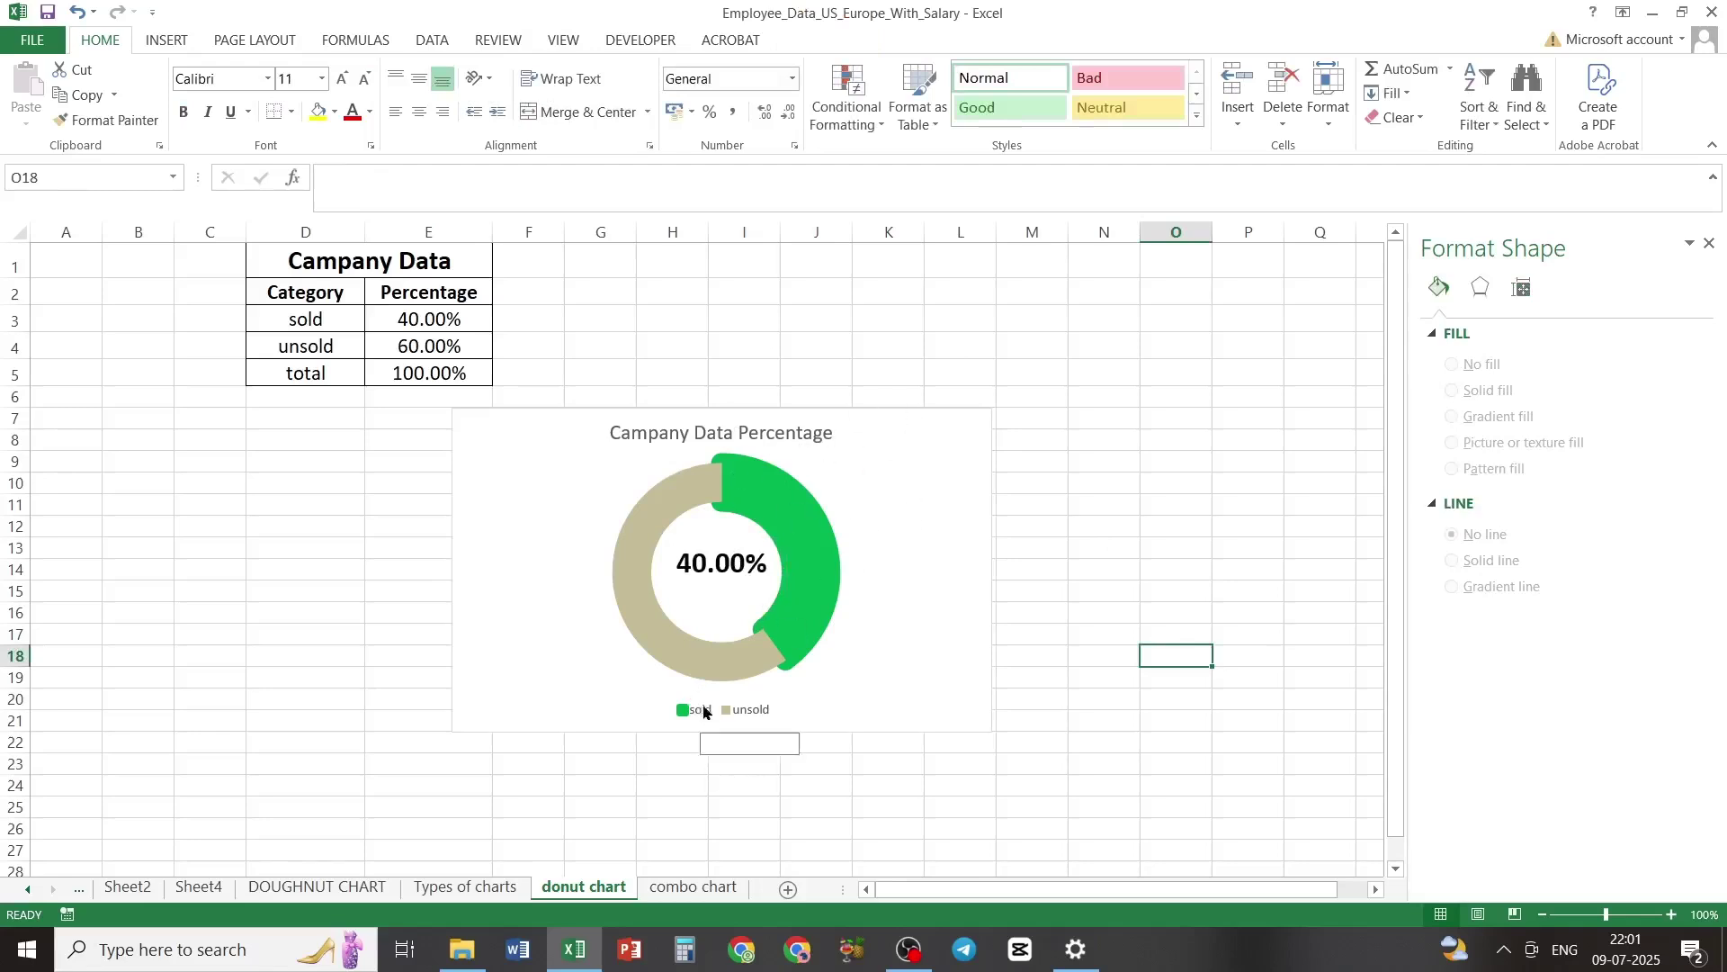
Step: Delete the doughnut chart's legend and title, and shrink the chart to about 6.5 cm high by 10.1 cm wide
left_click(738, 710)
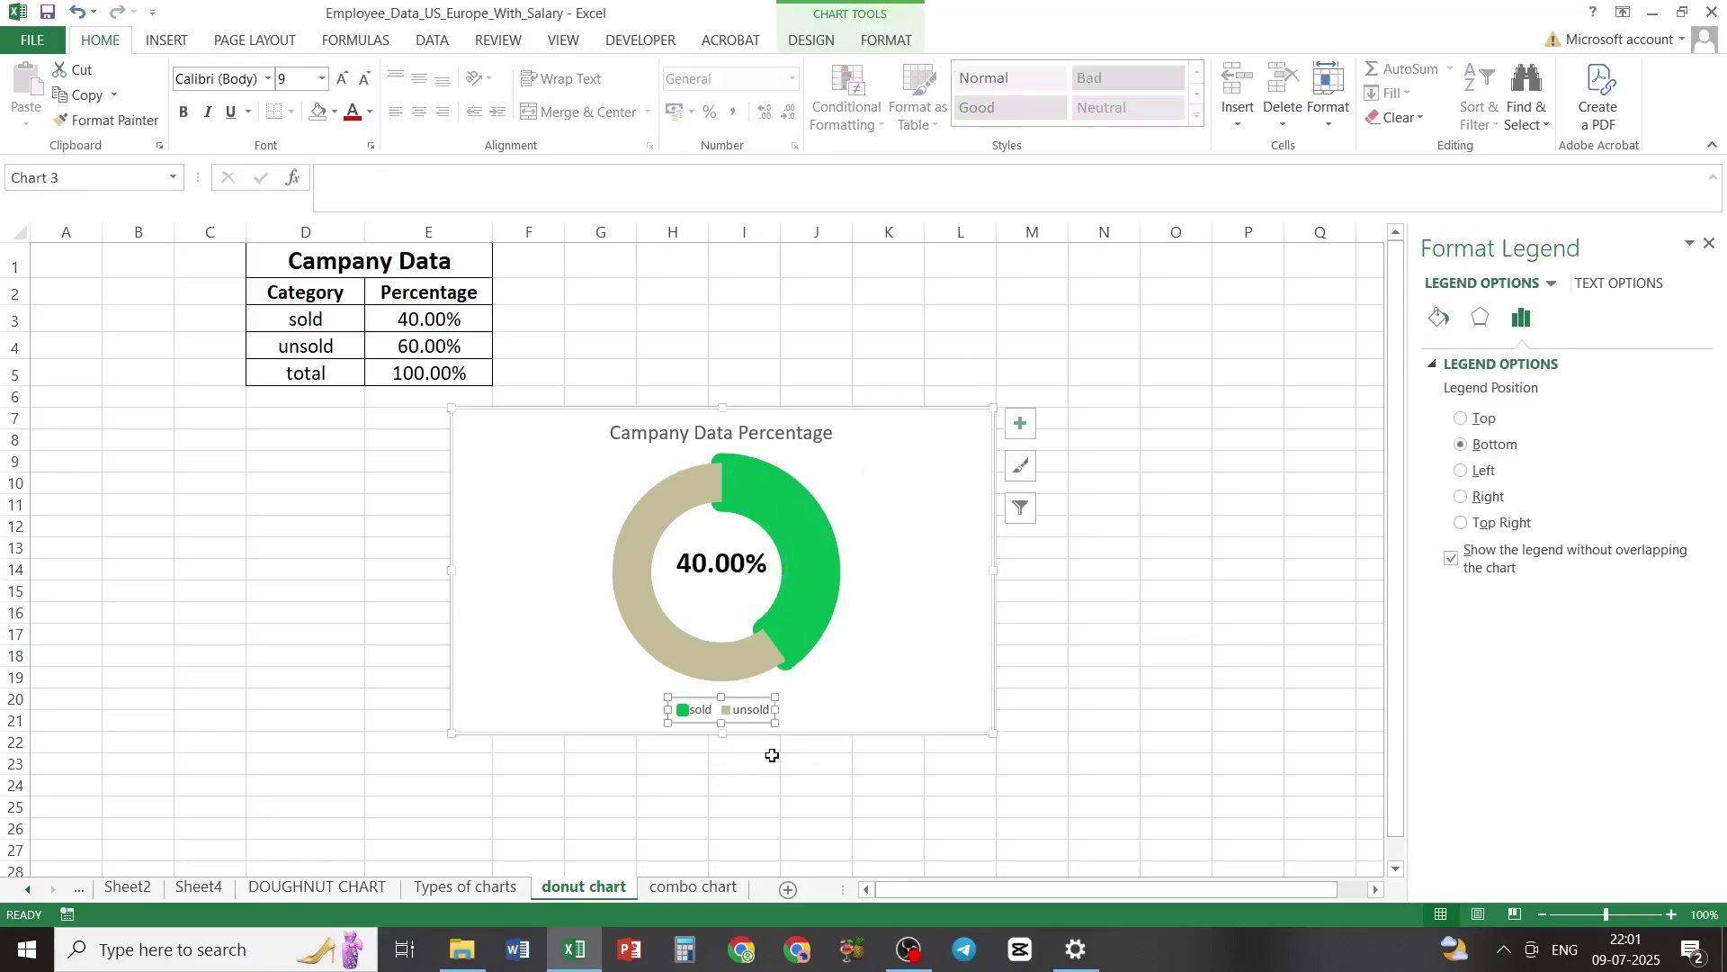
key("Delete")
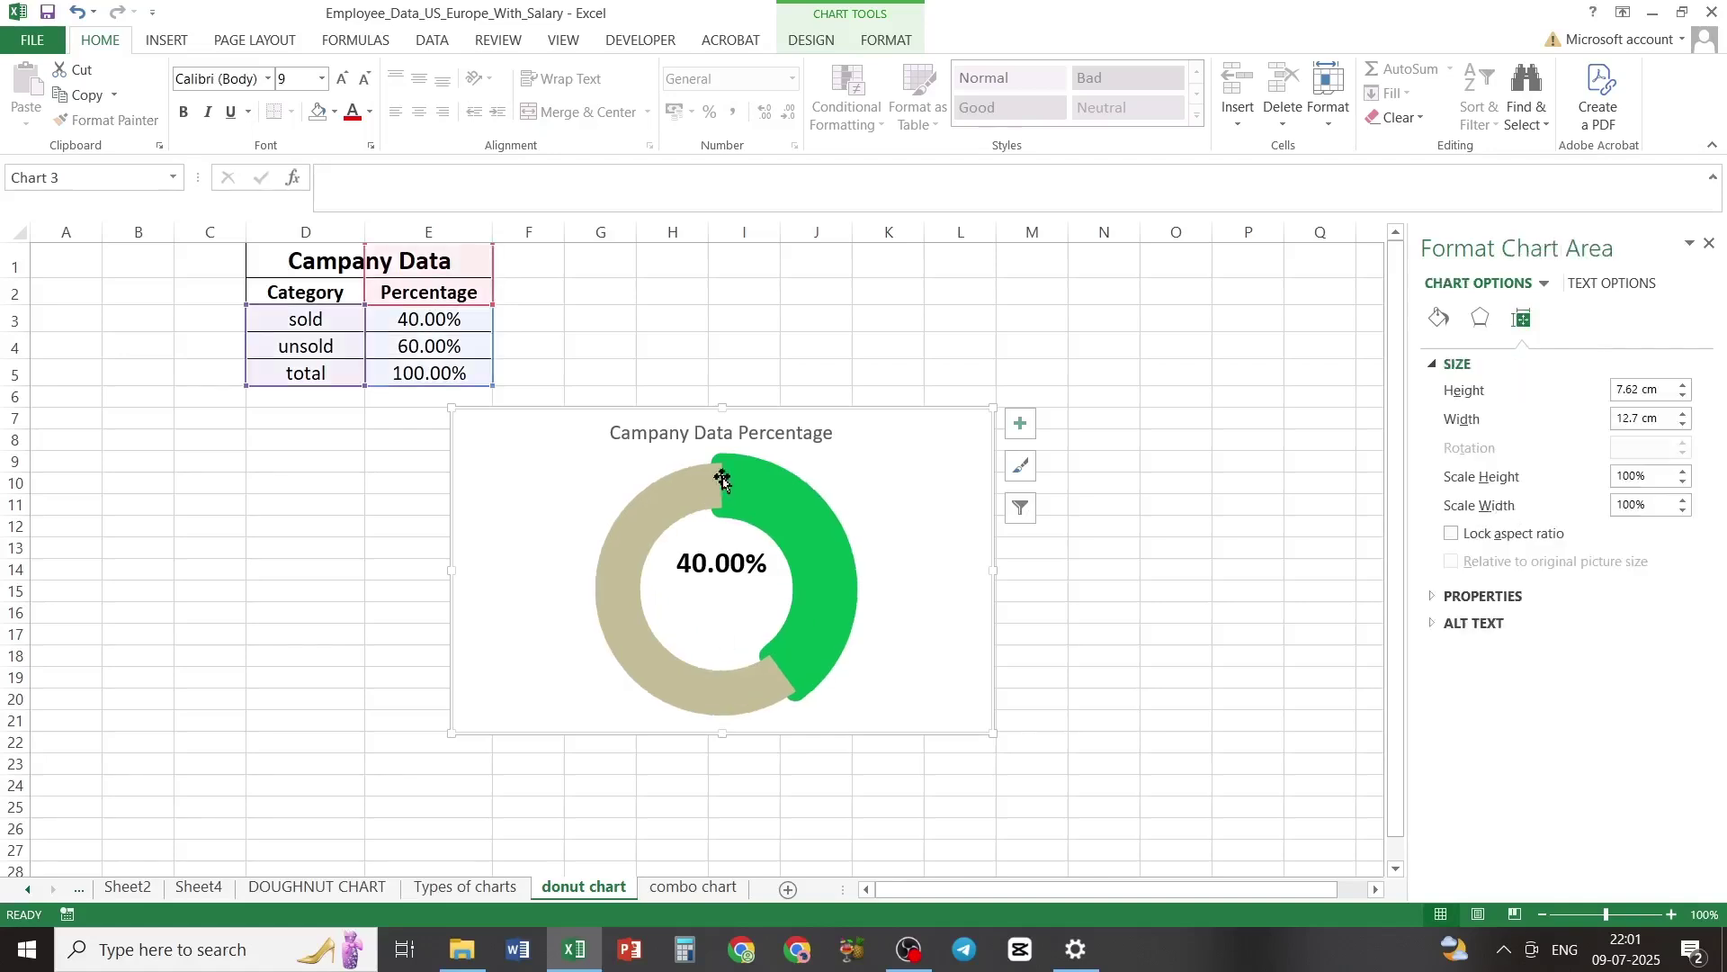
left_click(657, 437)
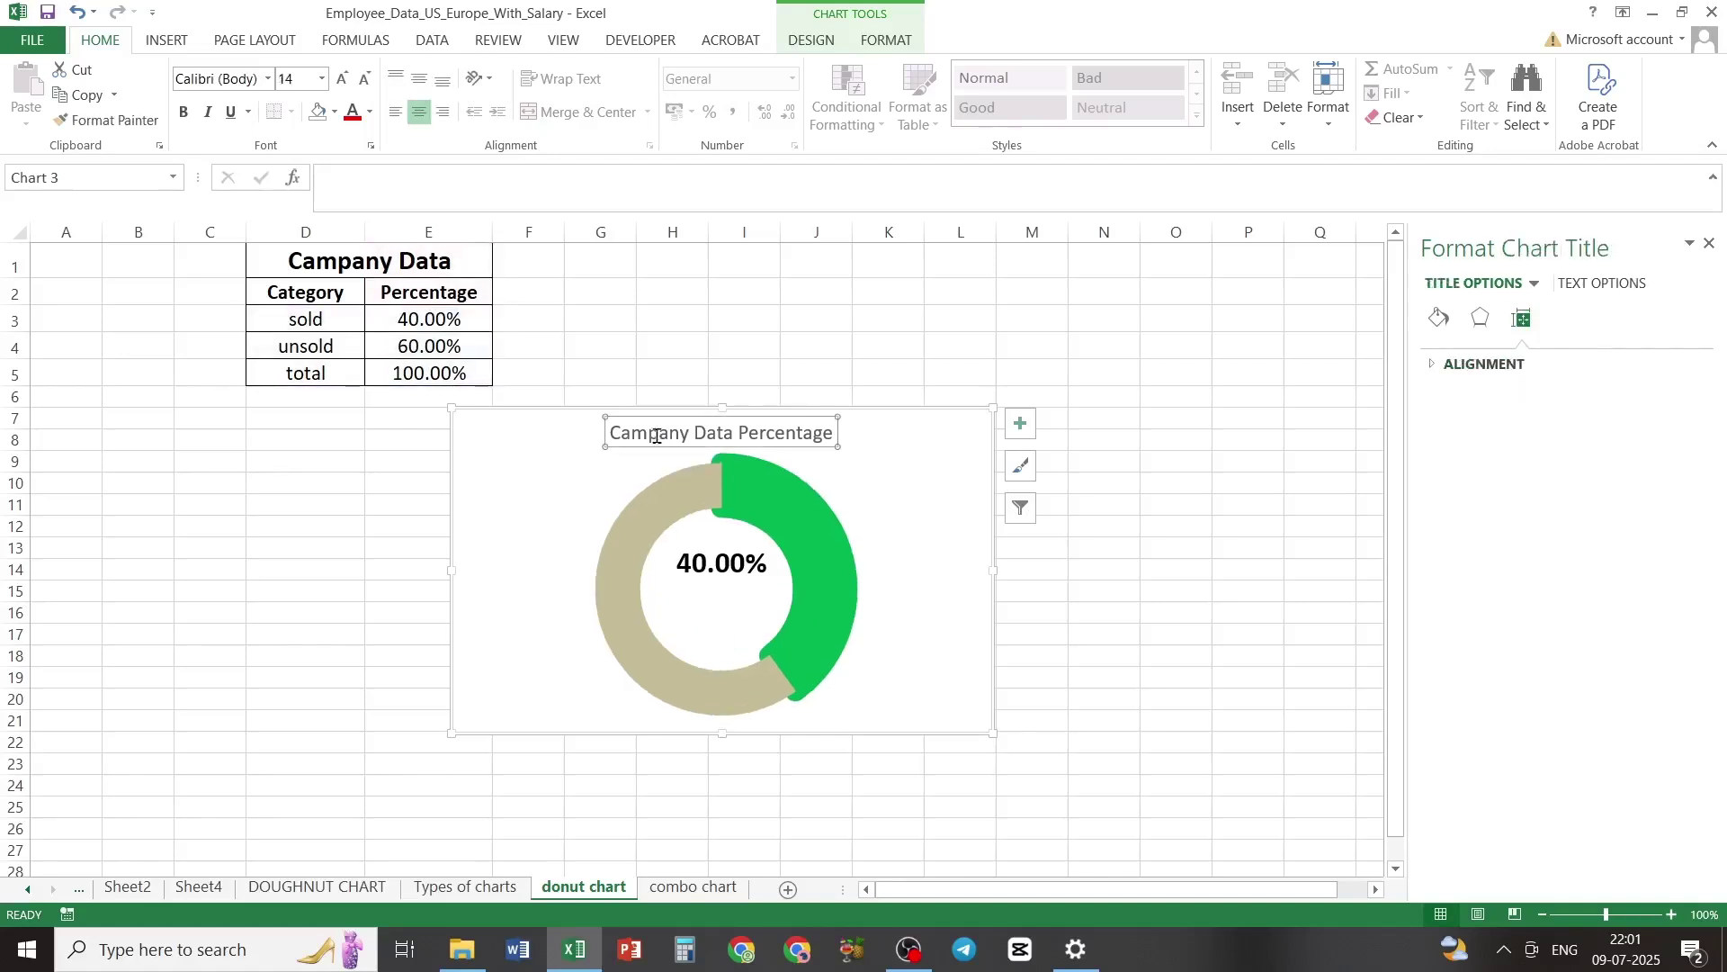
key("Delete")
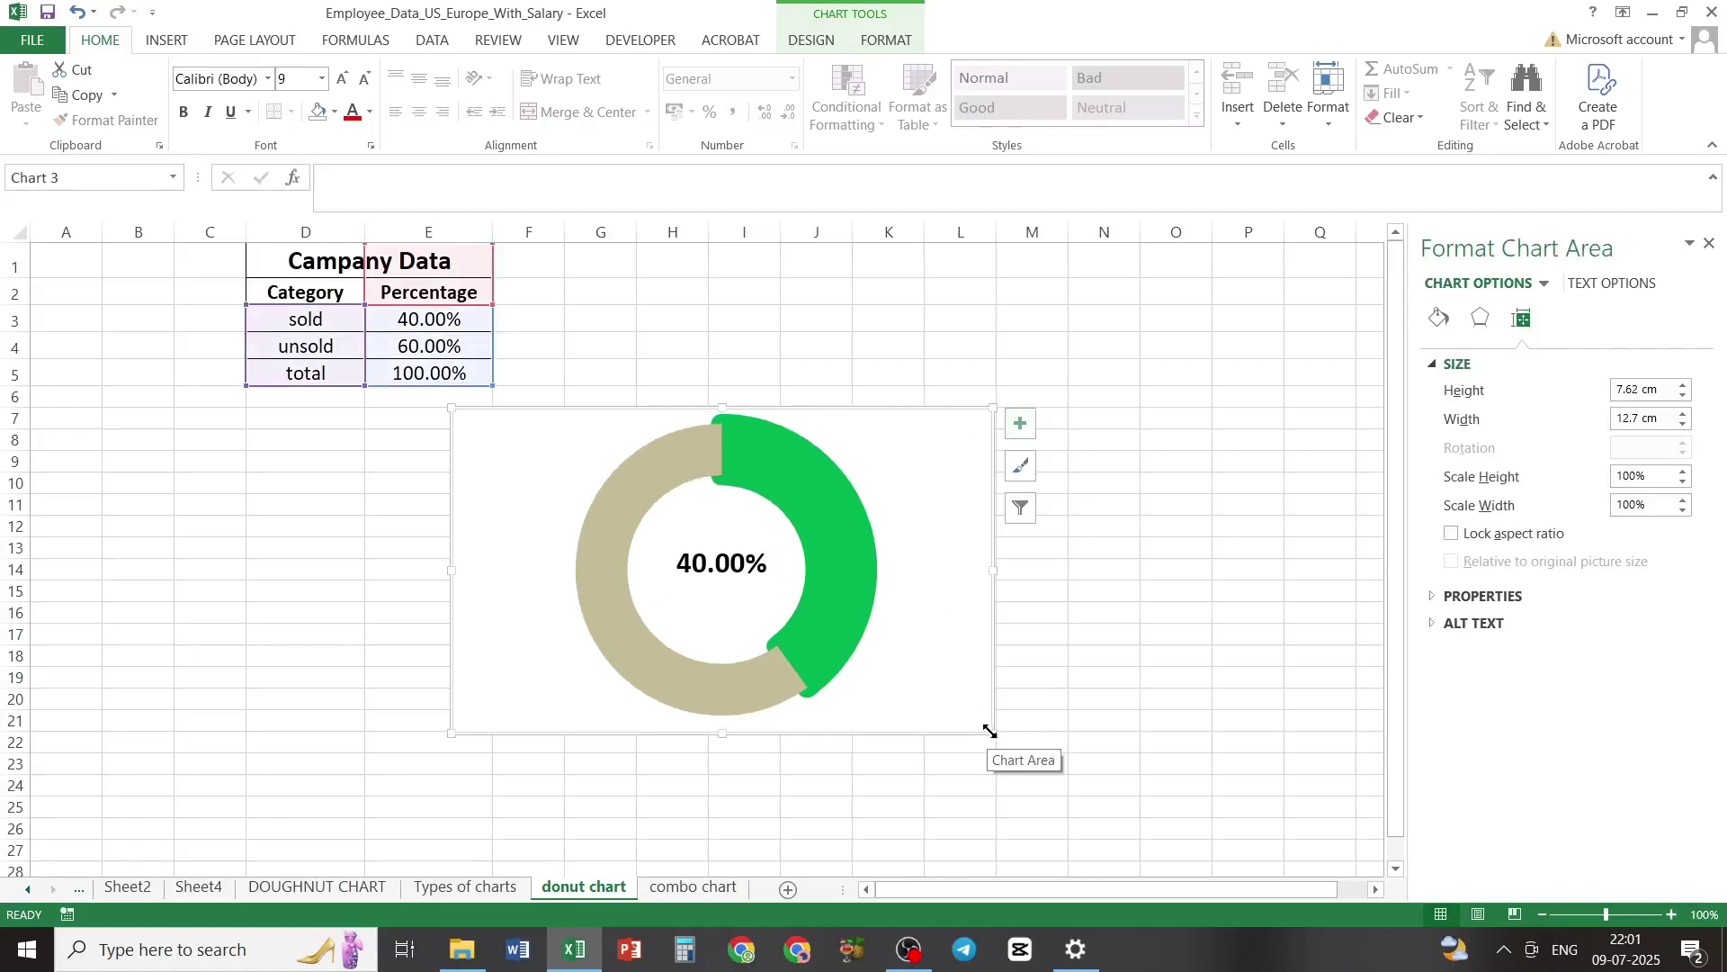
left_click_drag(990, 733, 882, 686)
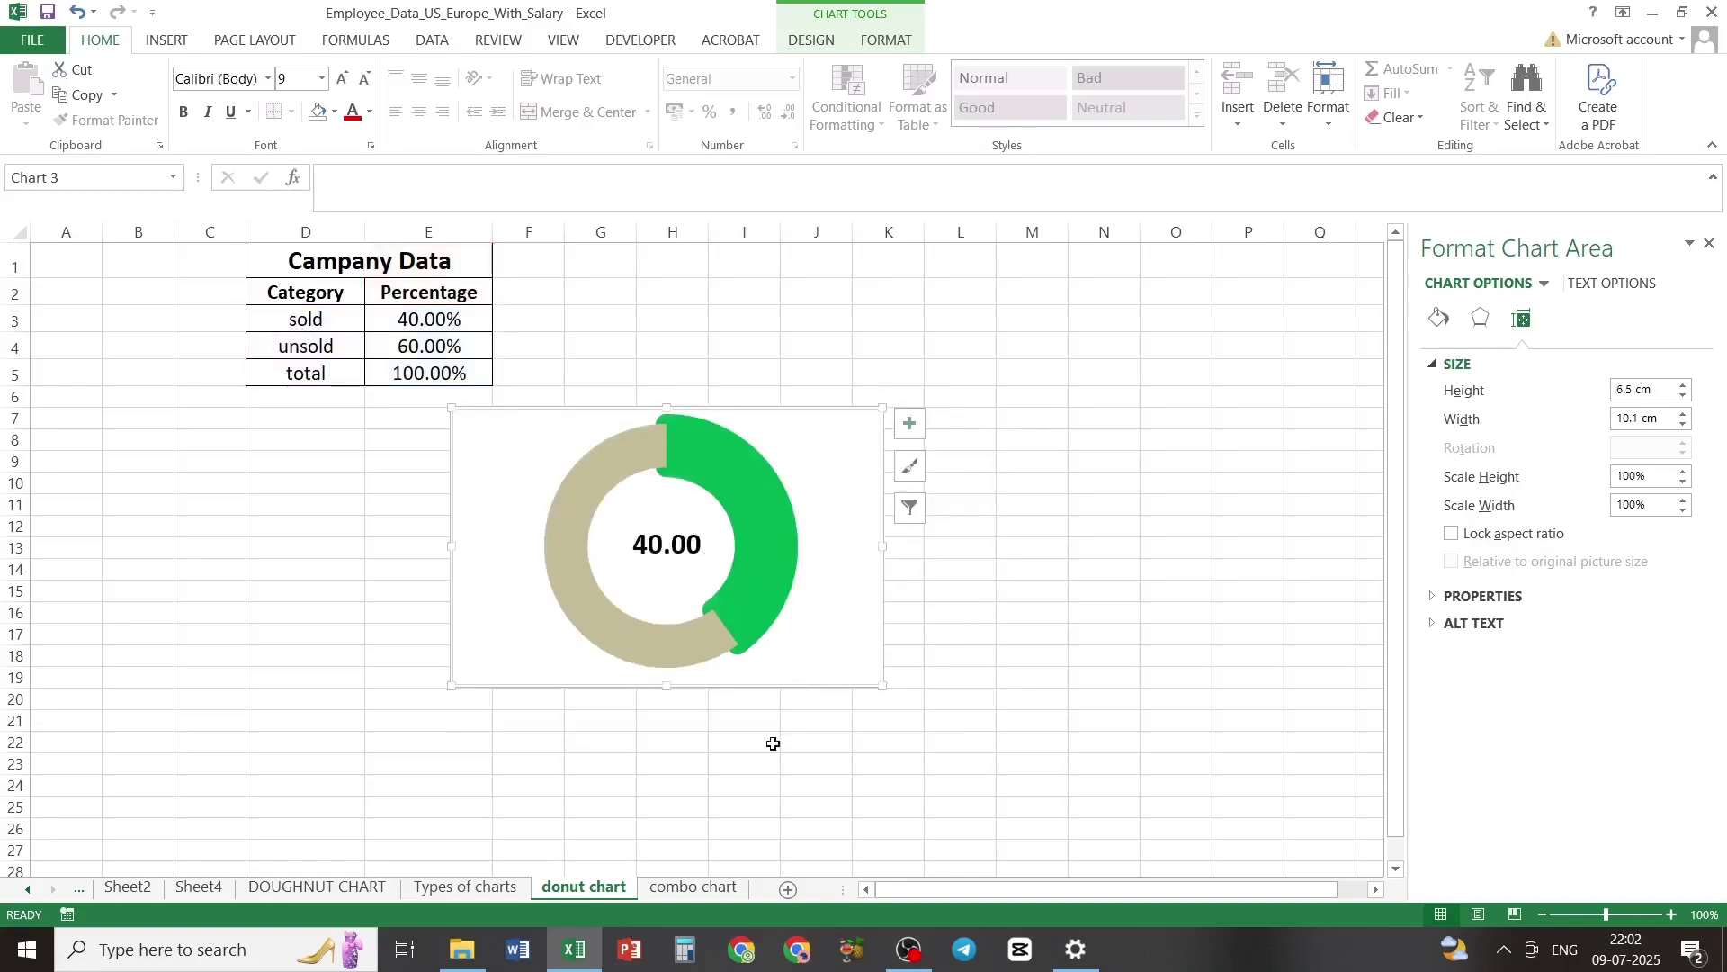
Step: Set the doughnut chart area's shape fill to No Fill
right_click(862, 455)
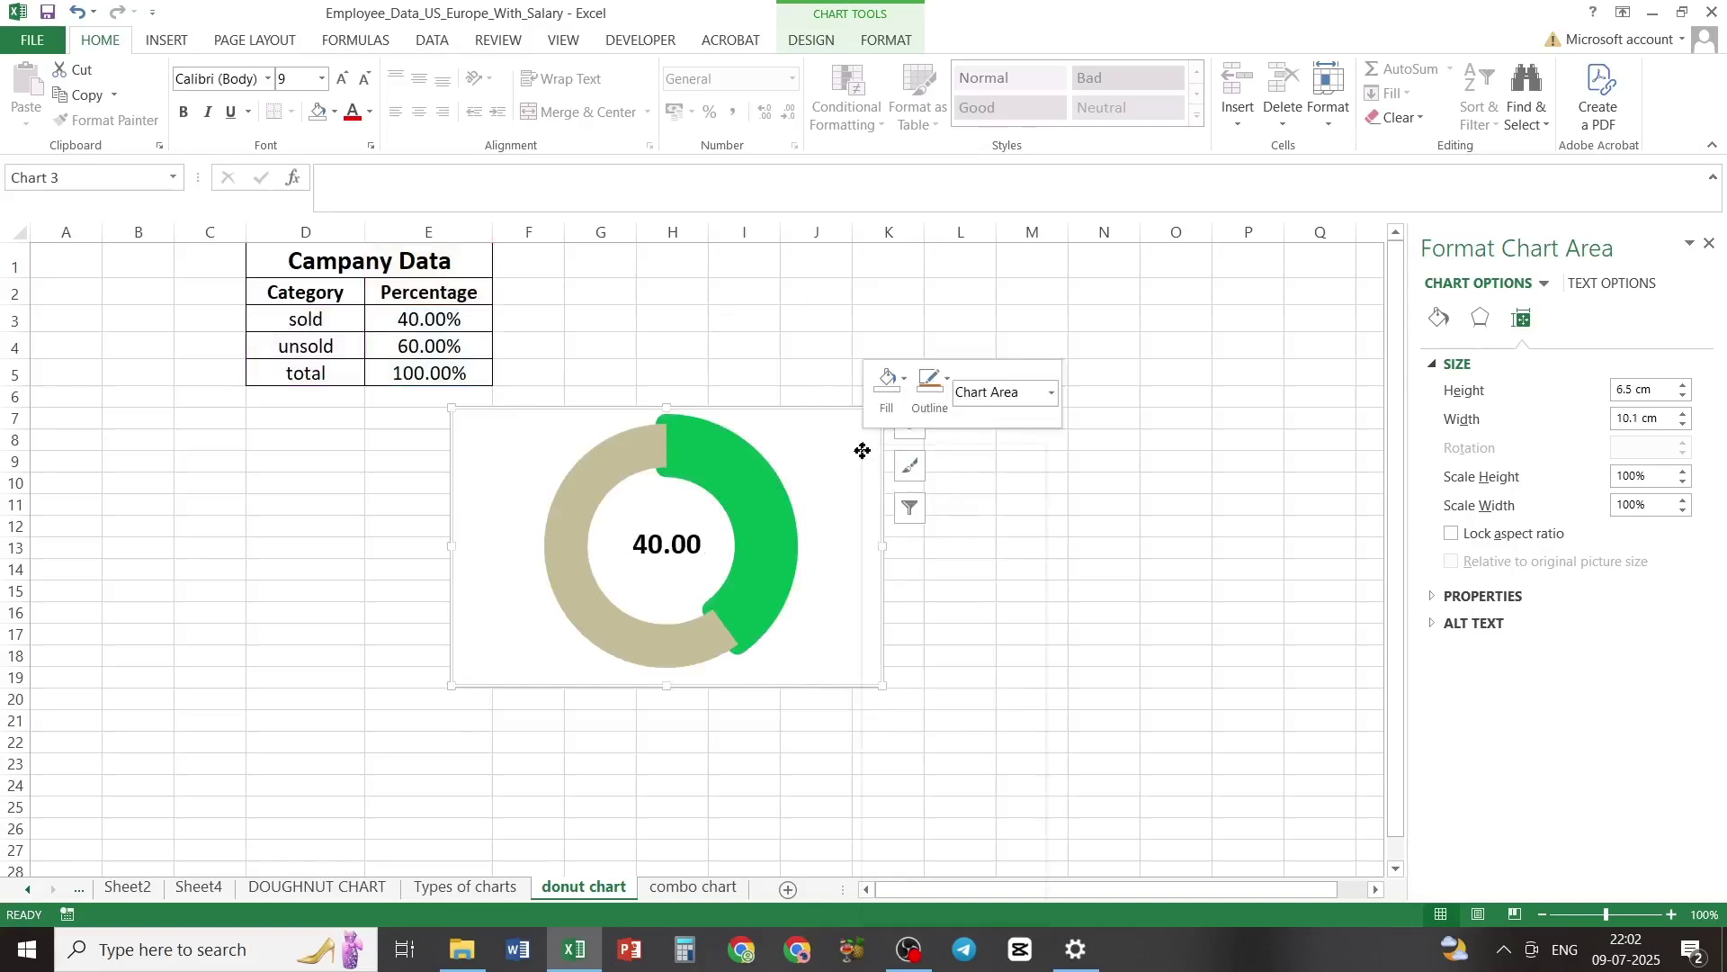
left_click(886, 42)
left_click(886, 41)
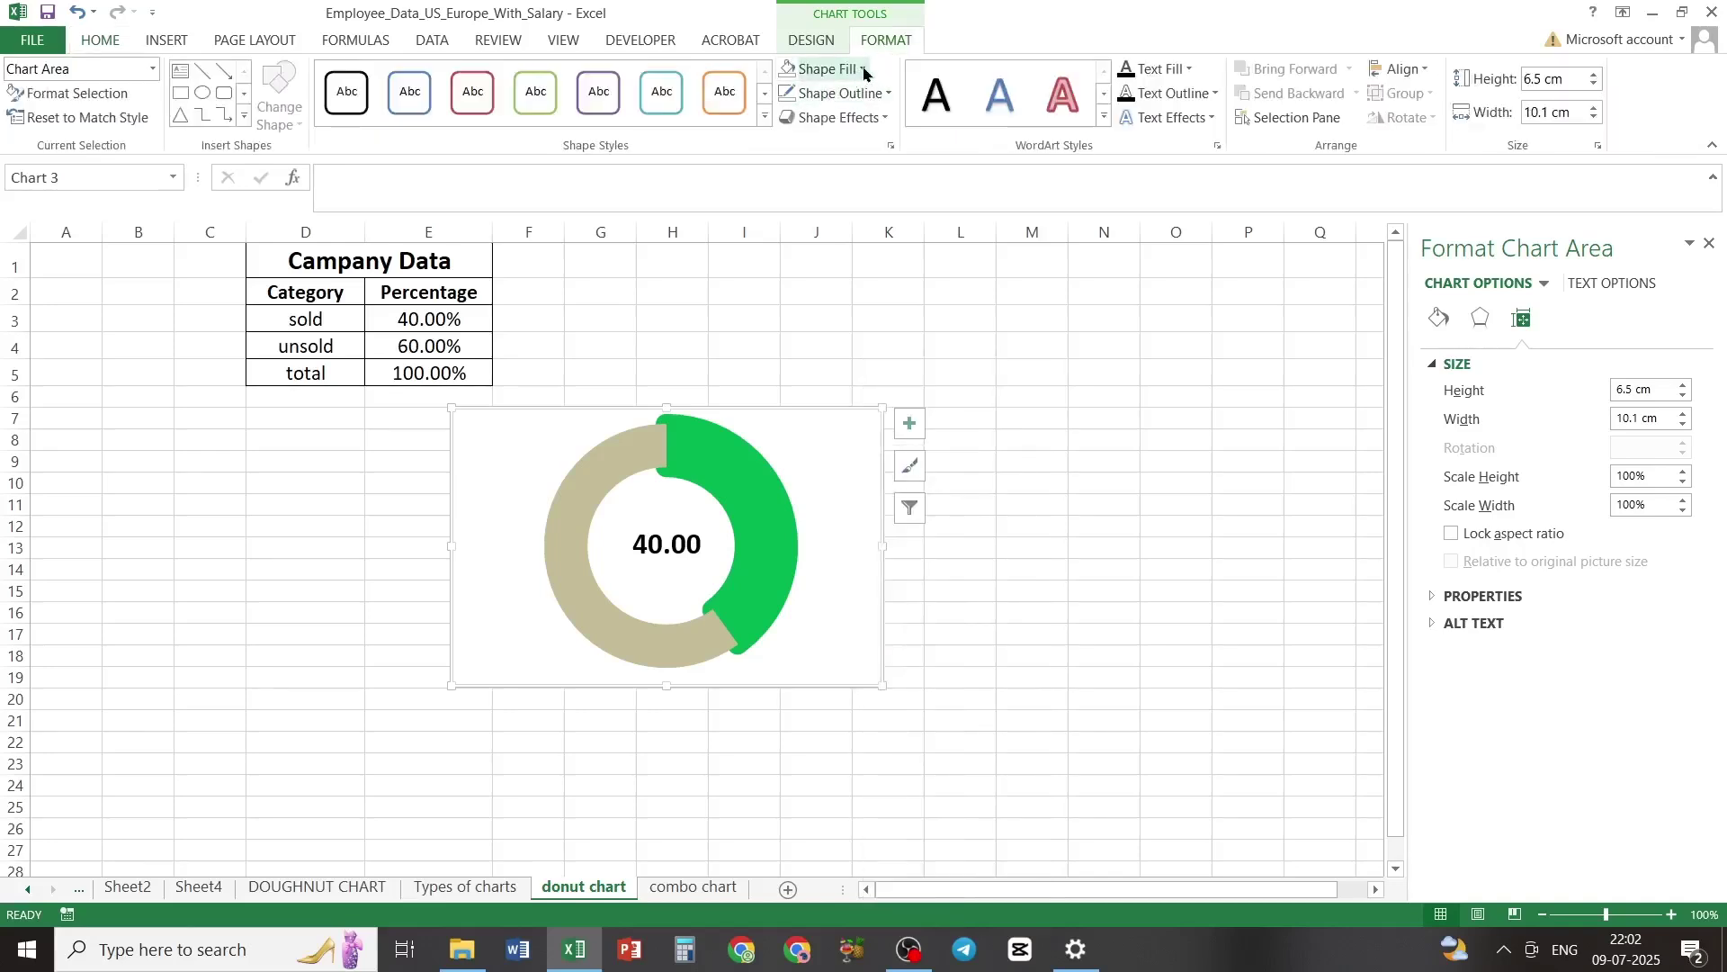
left_click(864, 70)
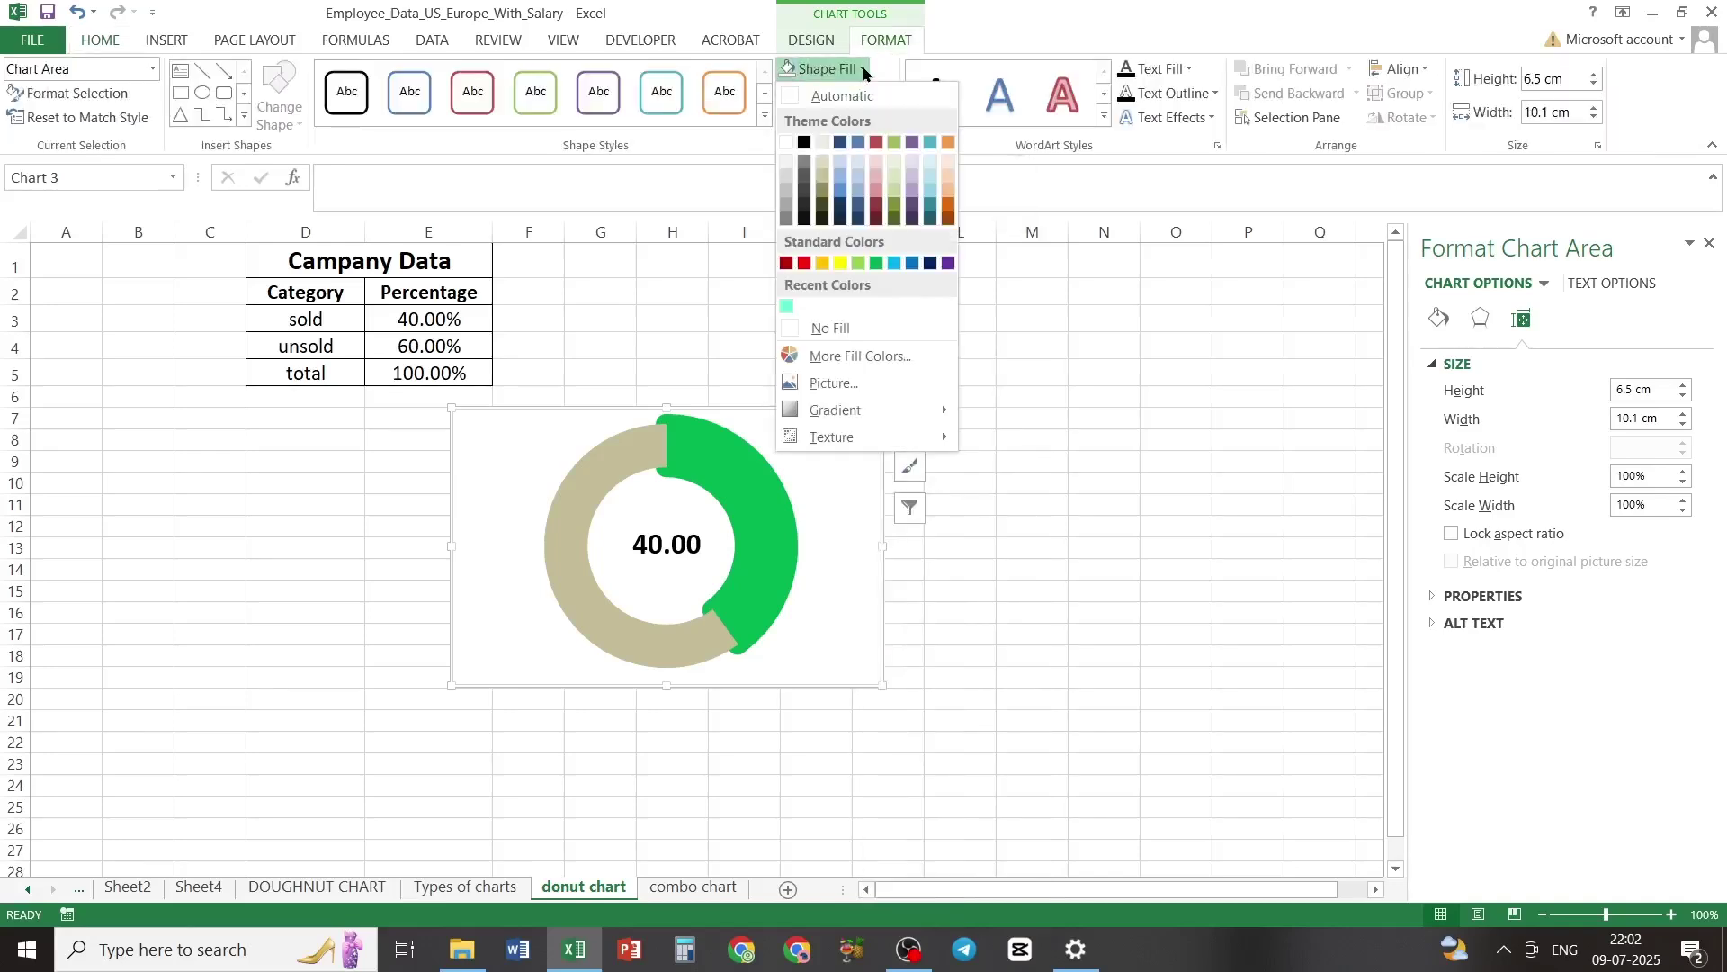
left_click(830, 326)
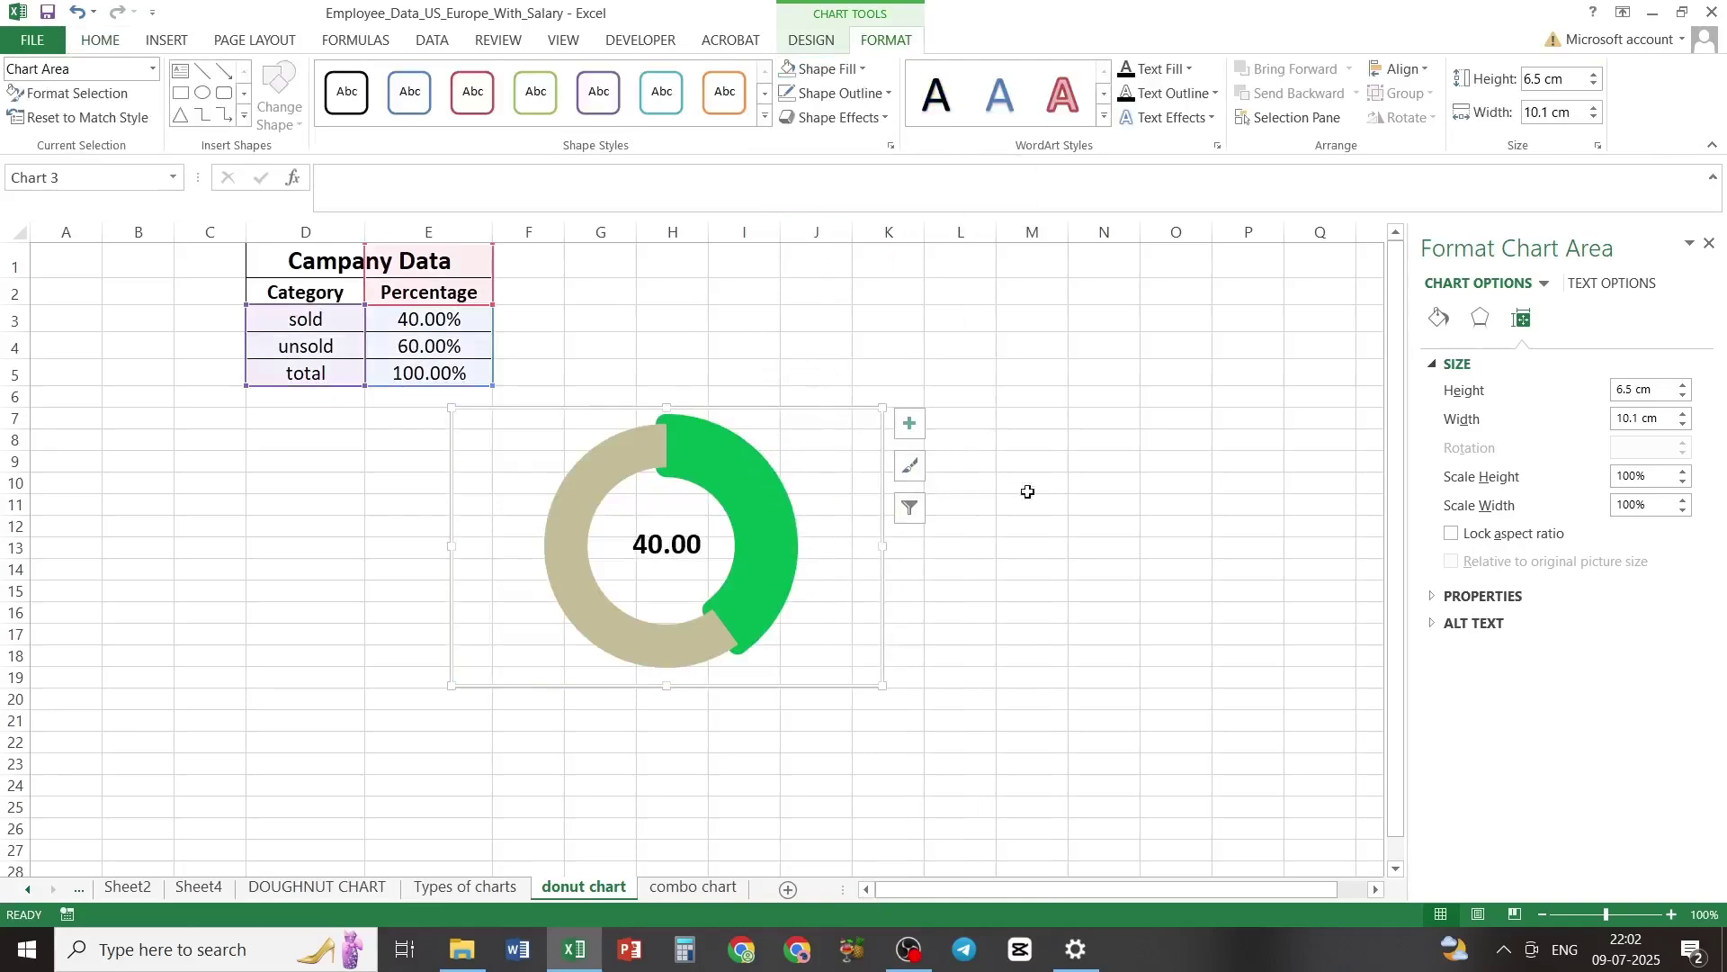
left_click(1122, 528)
Step: Set the doughnut chart area's shape outline to No Outline
left_click(846, 483)
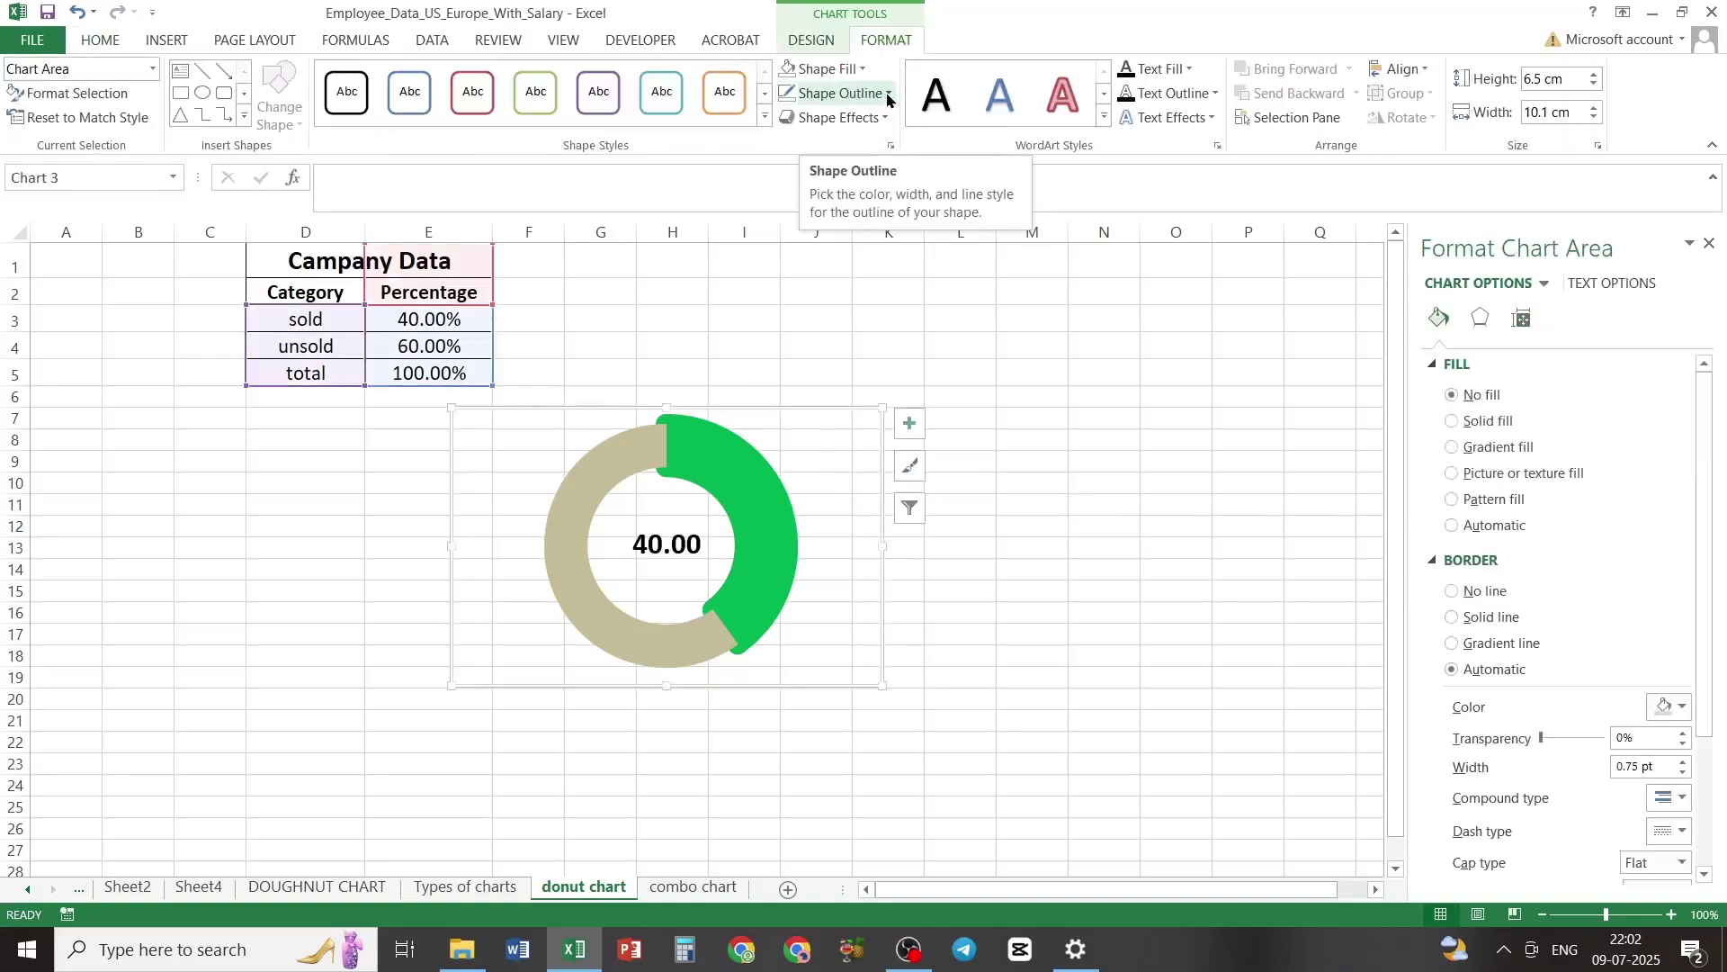
left_click(866, 96)
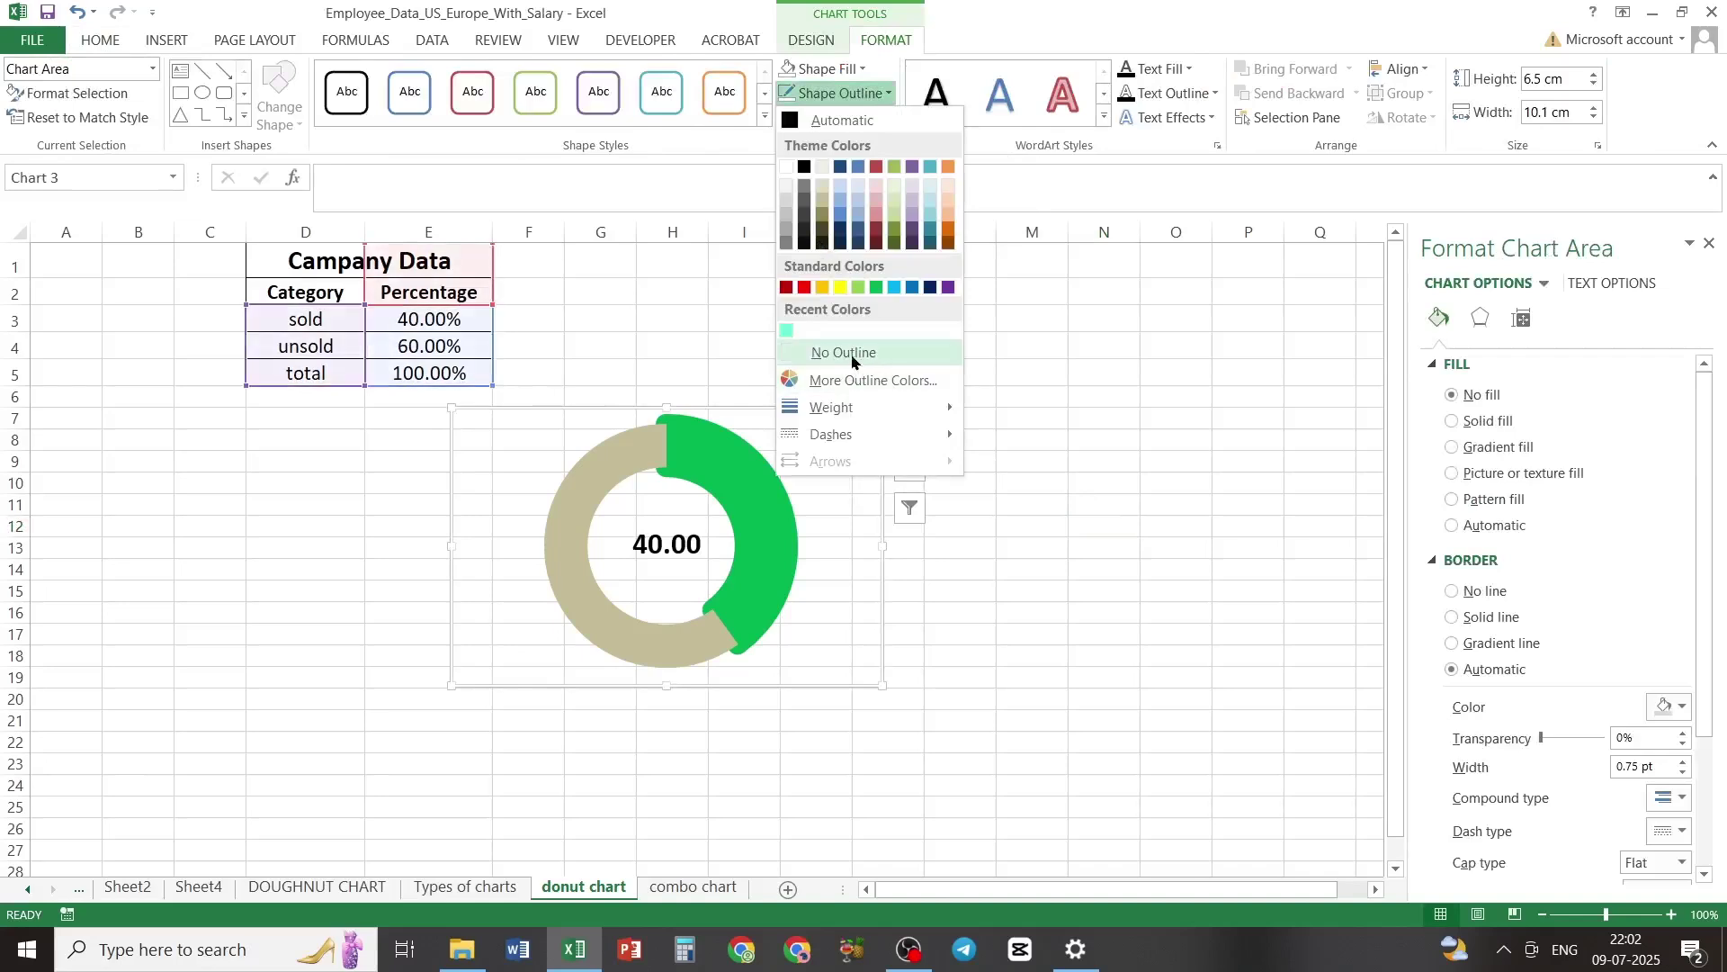
left_click(849, 353)
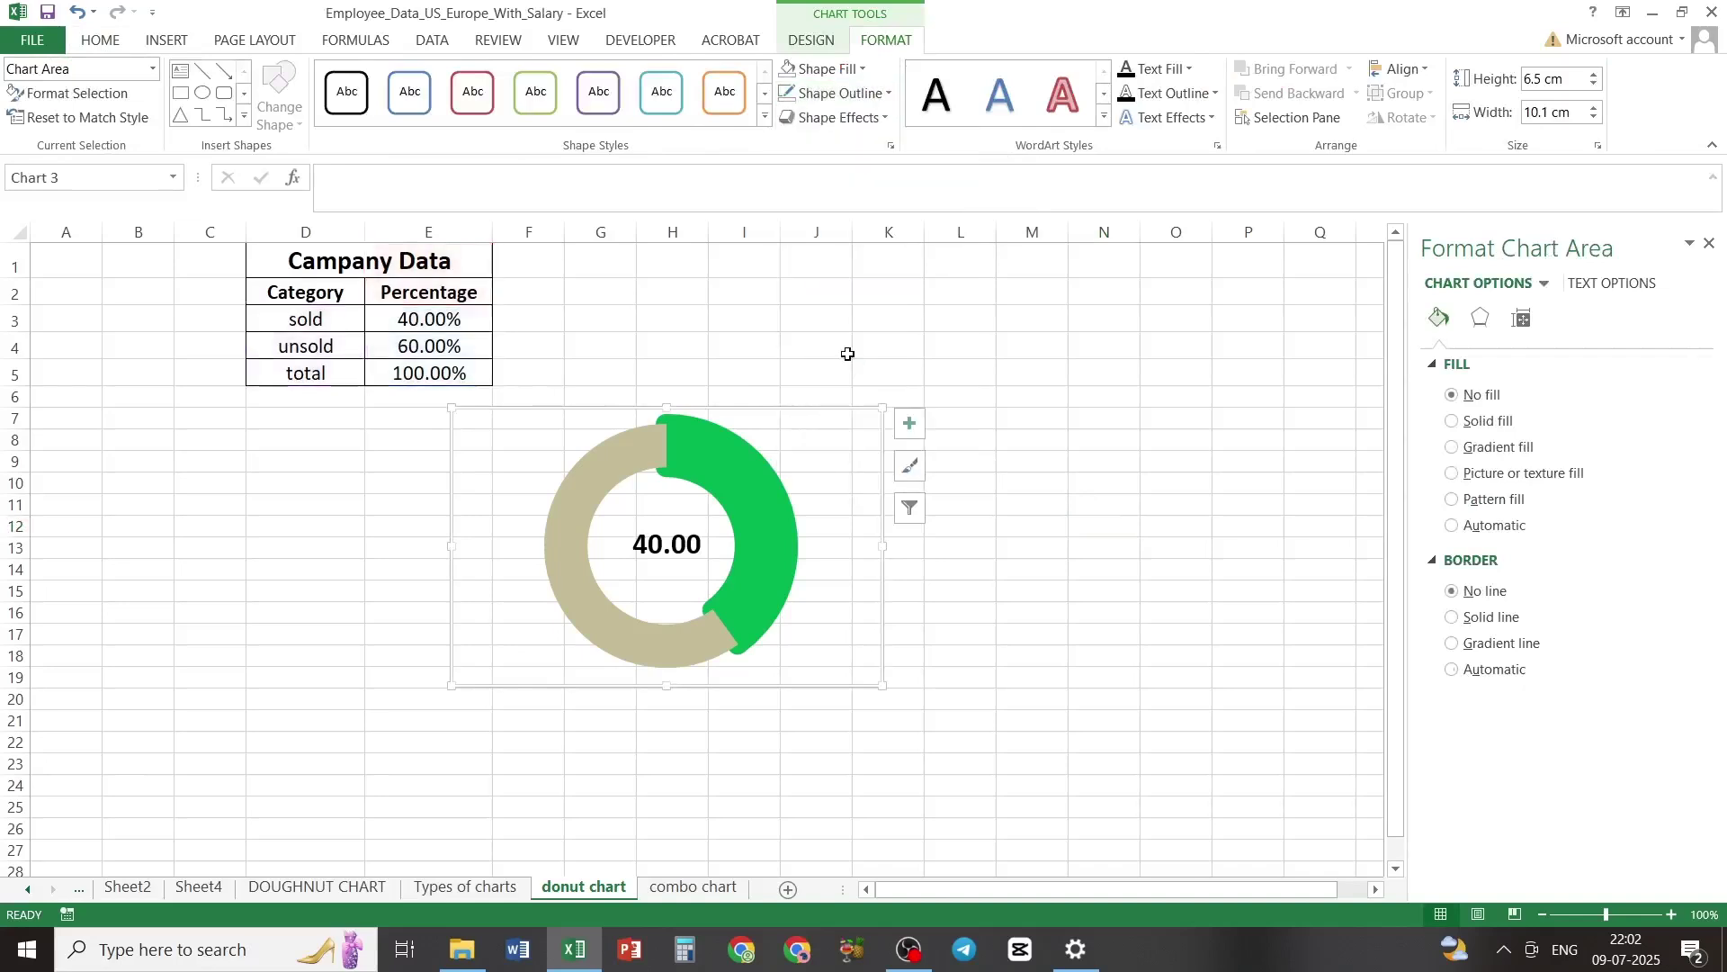
left_click(1041, 615)
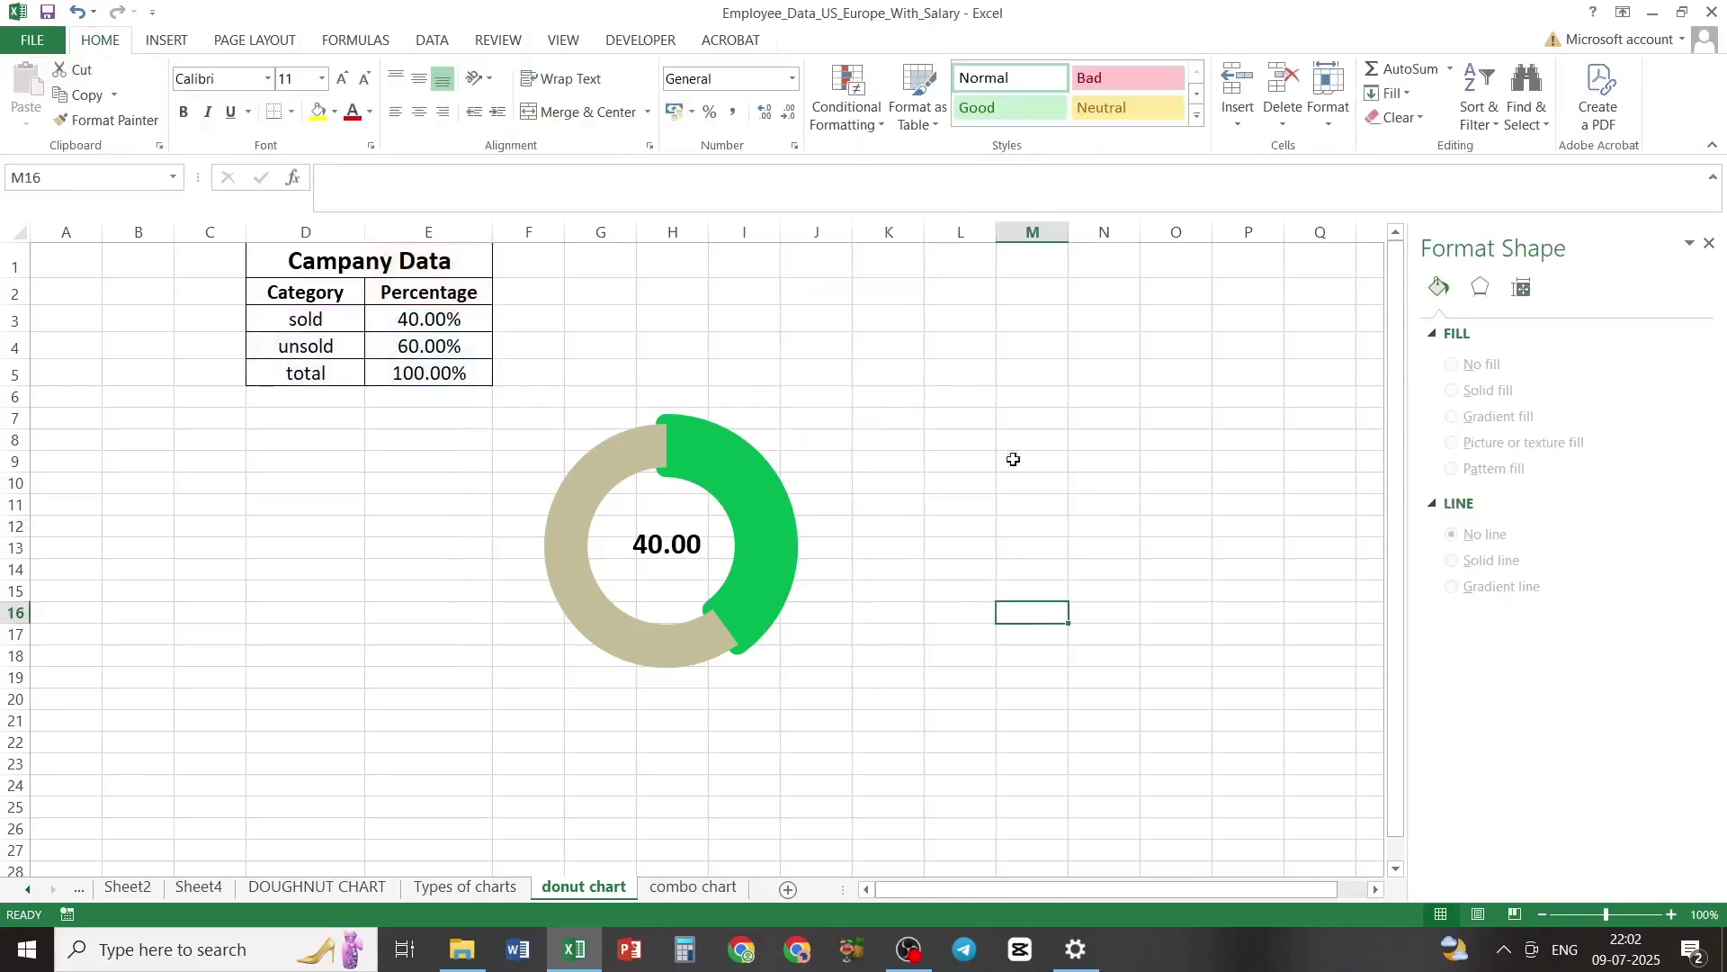
Step: Move the doughnut chart directly below the Campany Data table and shrink it to roughly the table's width
left_click(783, 436)
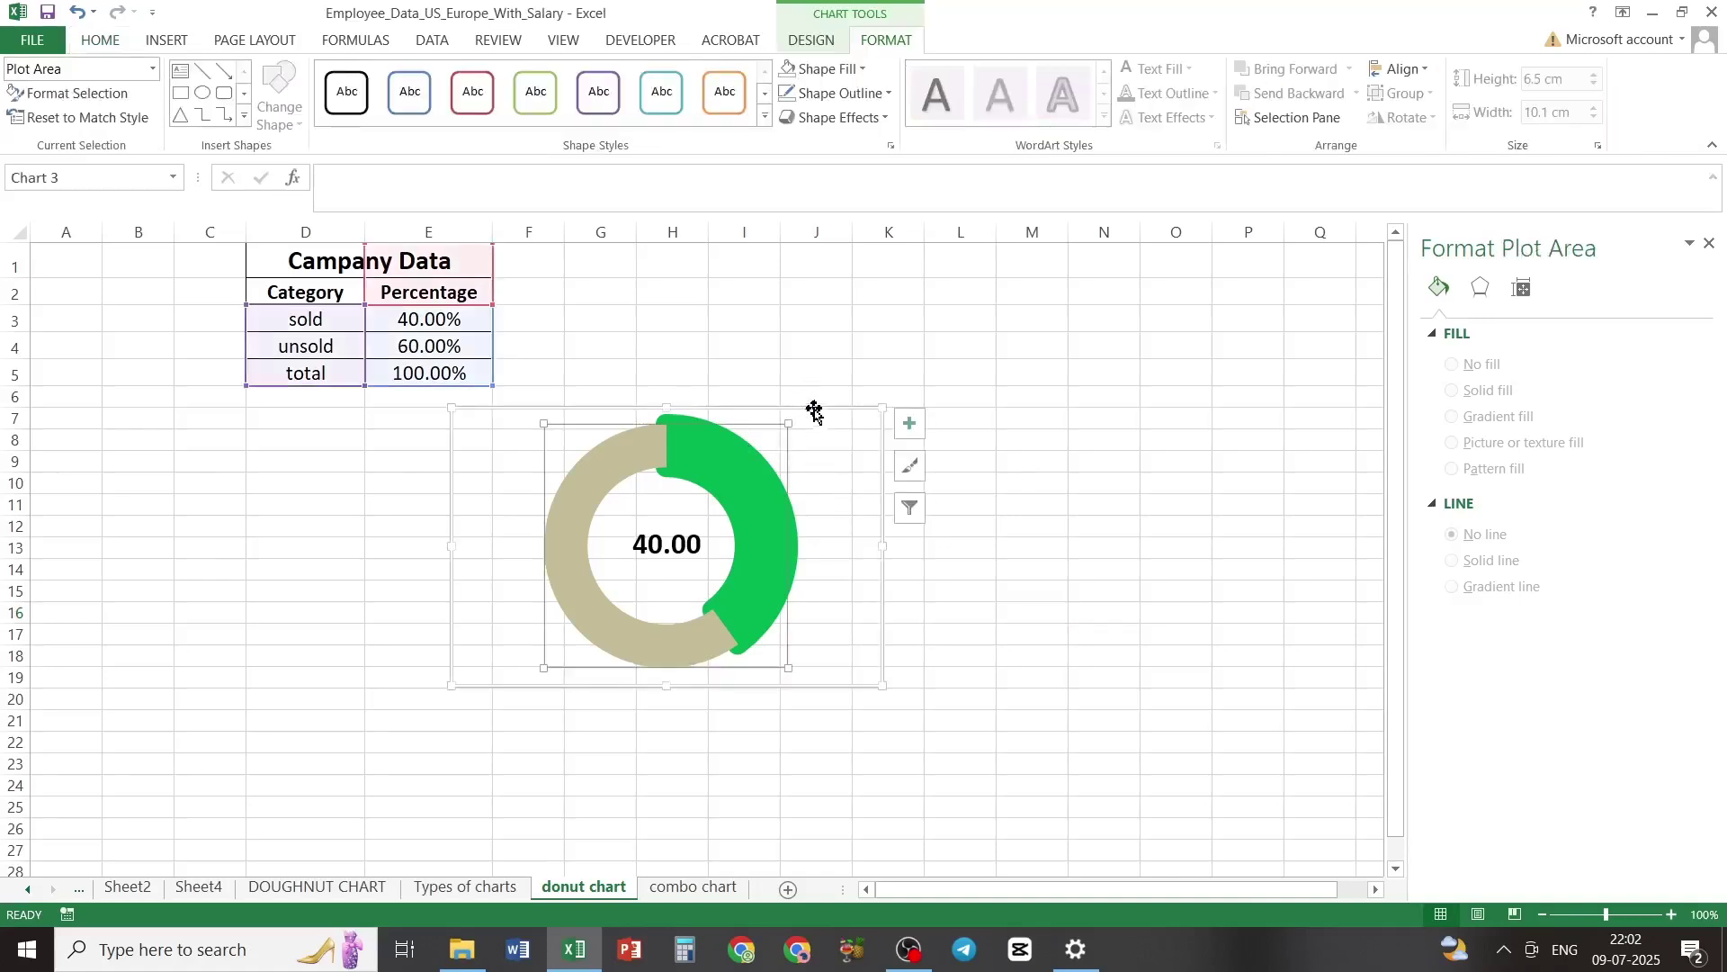
left_click_drag(828, 413, 520, 398)
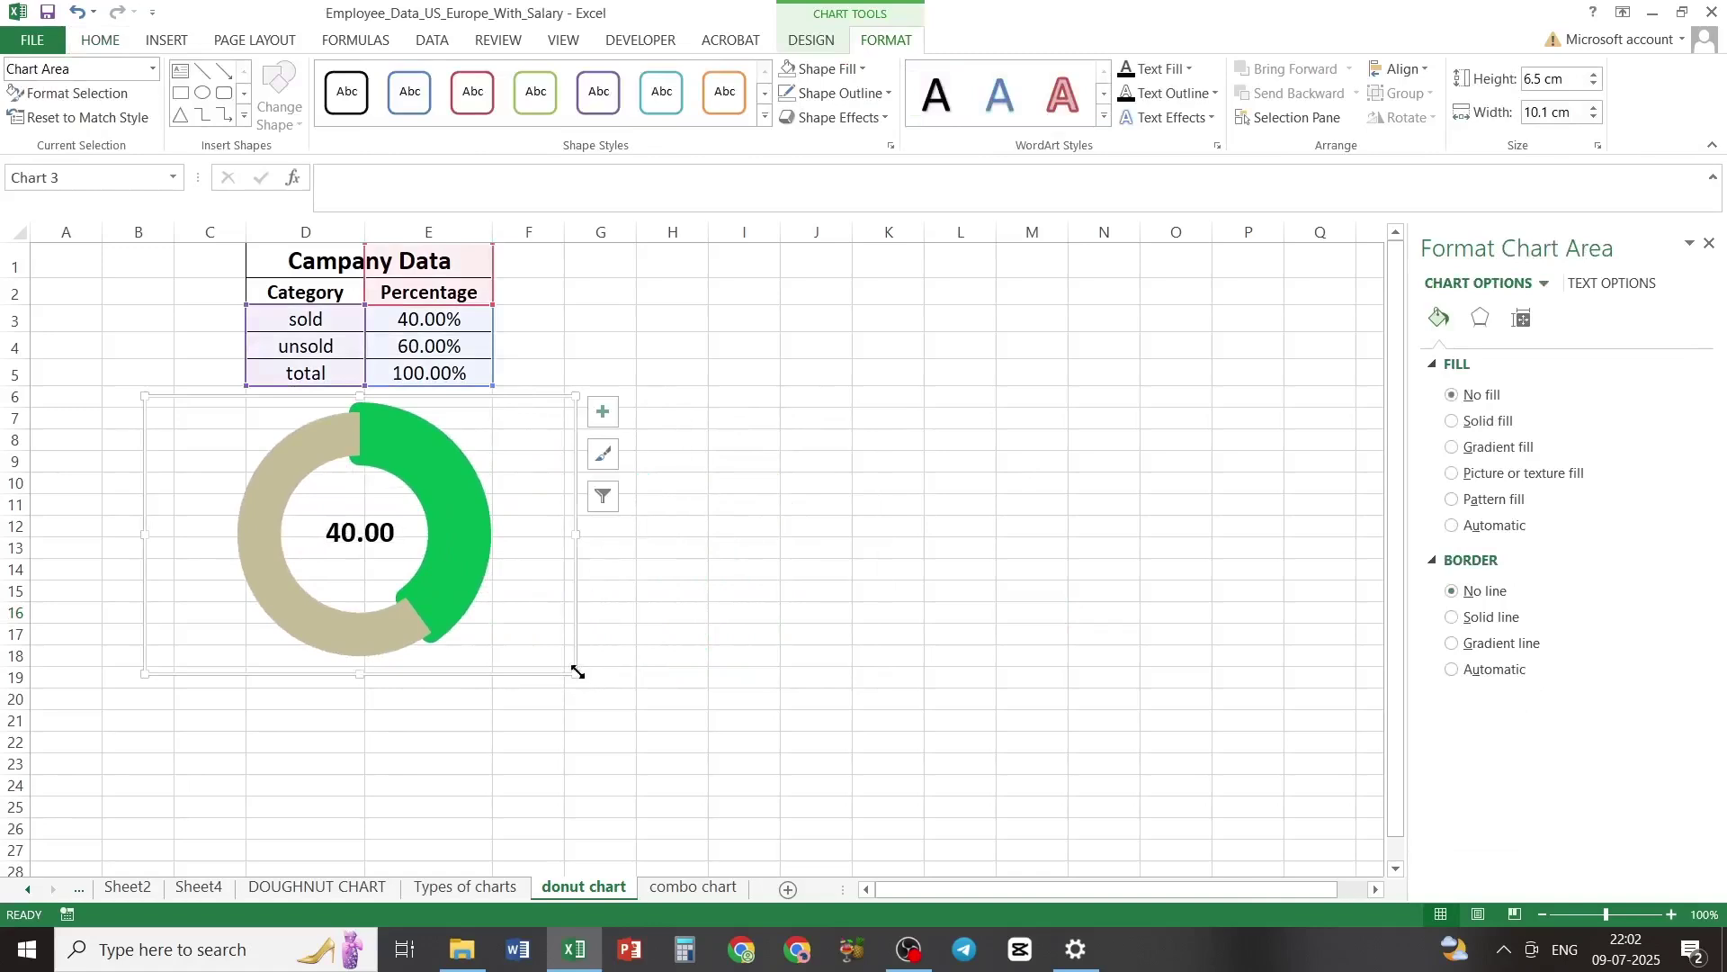
left_click_drag(577, 671, 517, 639)
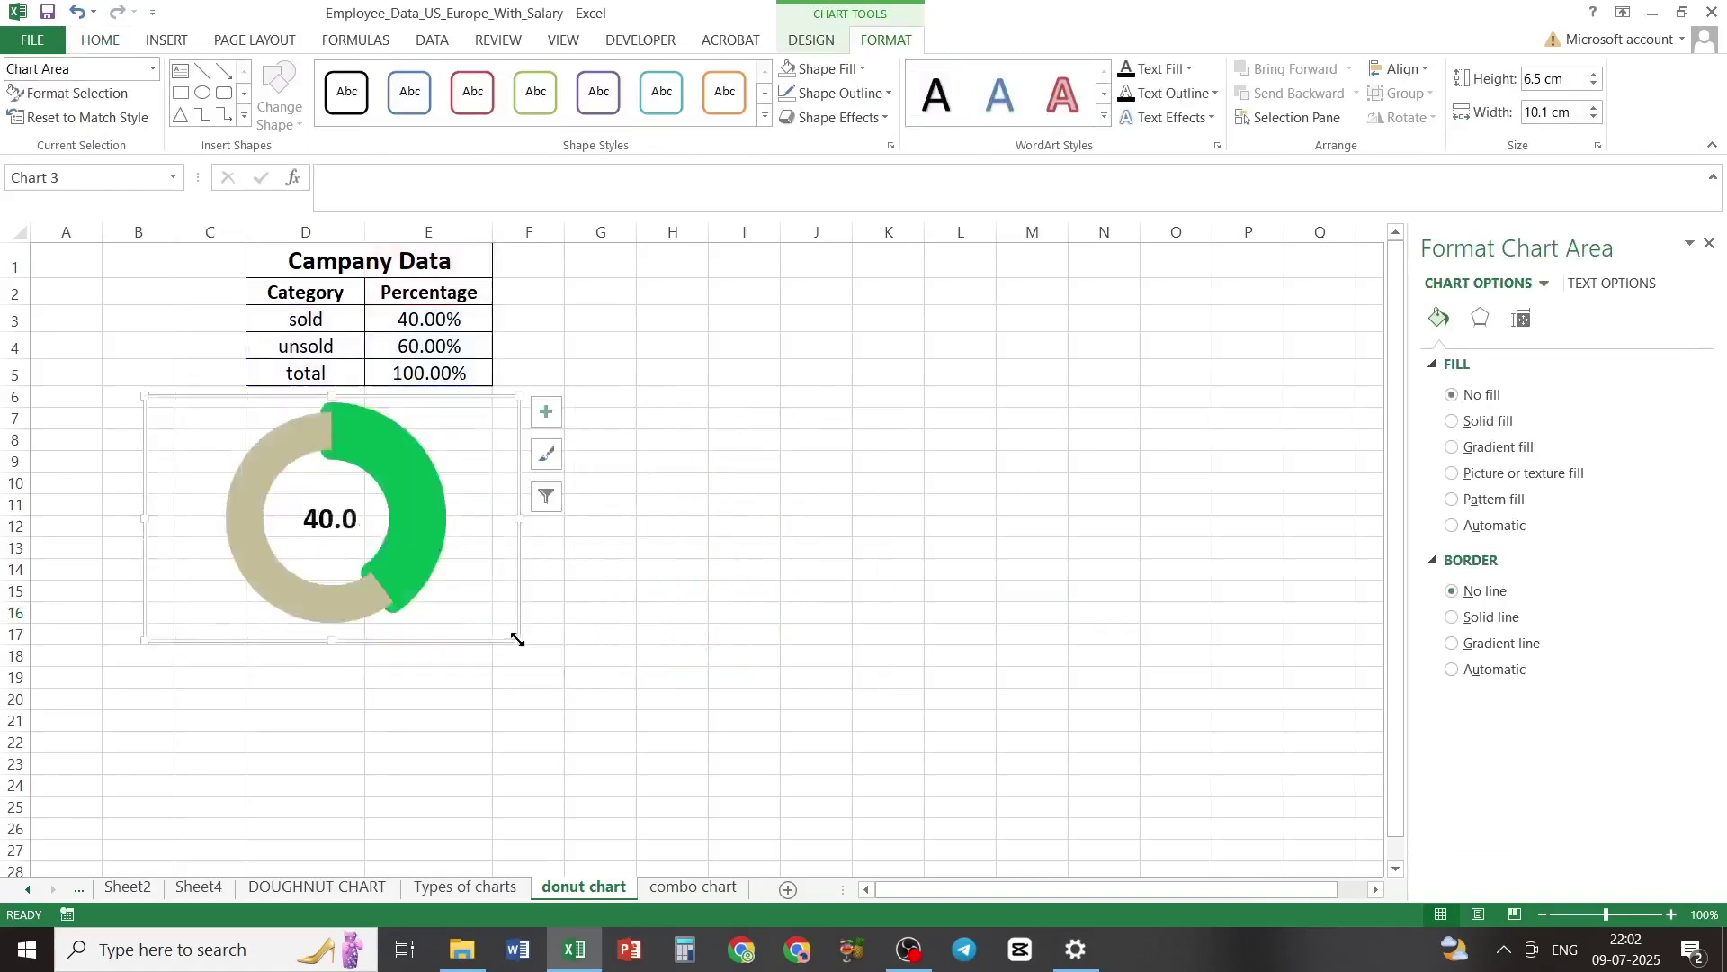
left_click(697, 630)
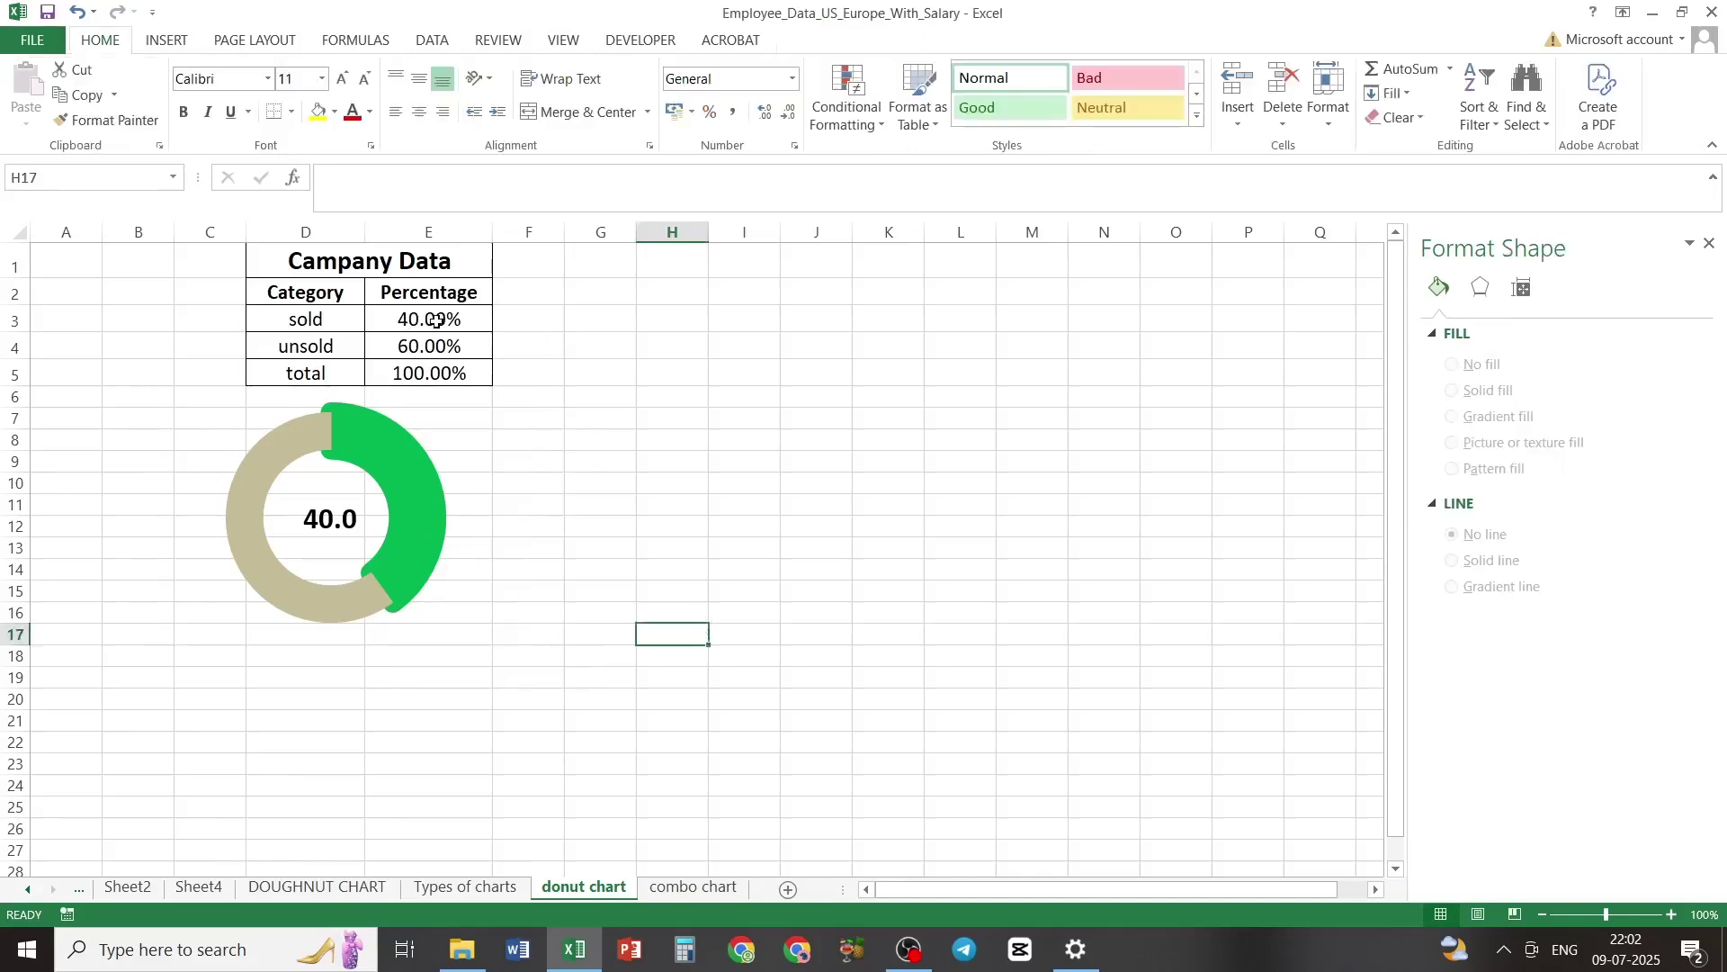
Step: Reduce the center percentage text to size 16 and widen its text box to fit the whole value
left_click(342, 502)
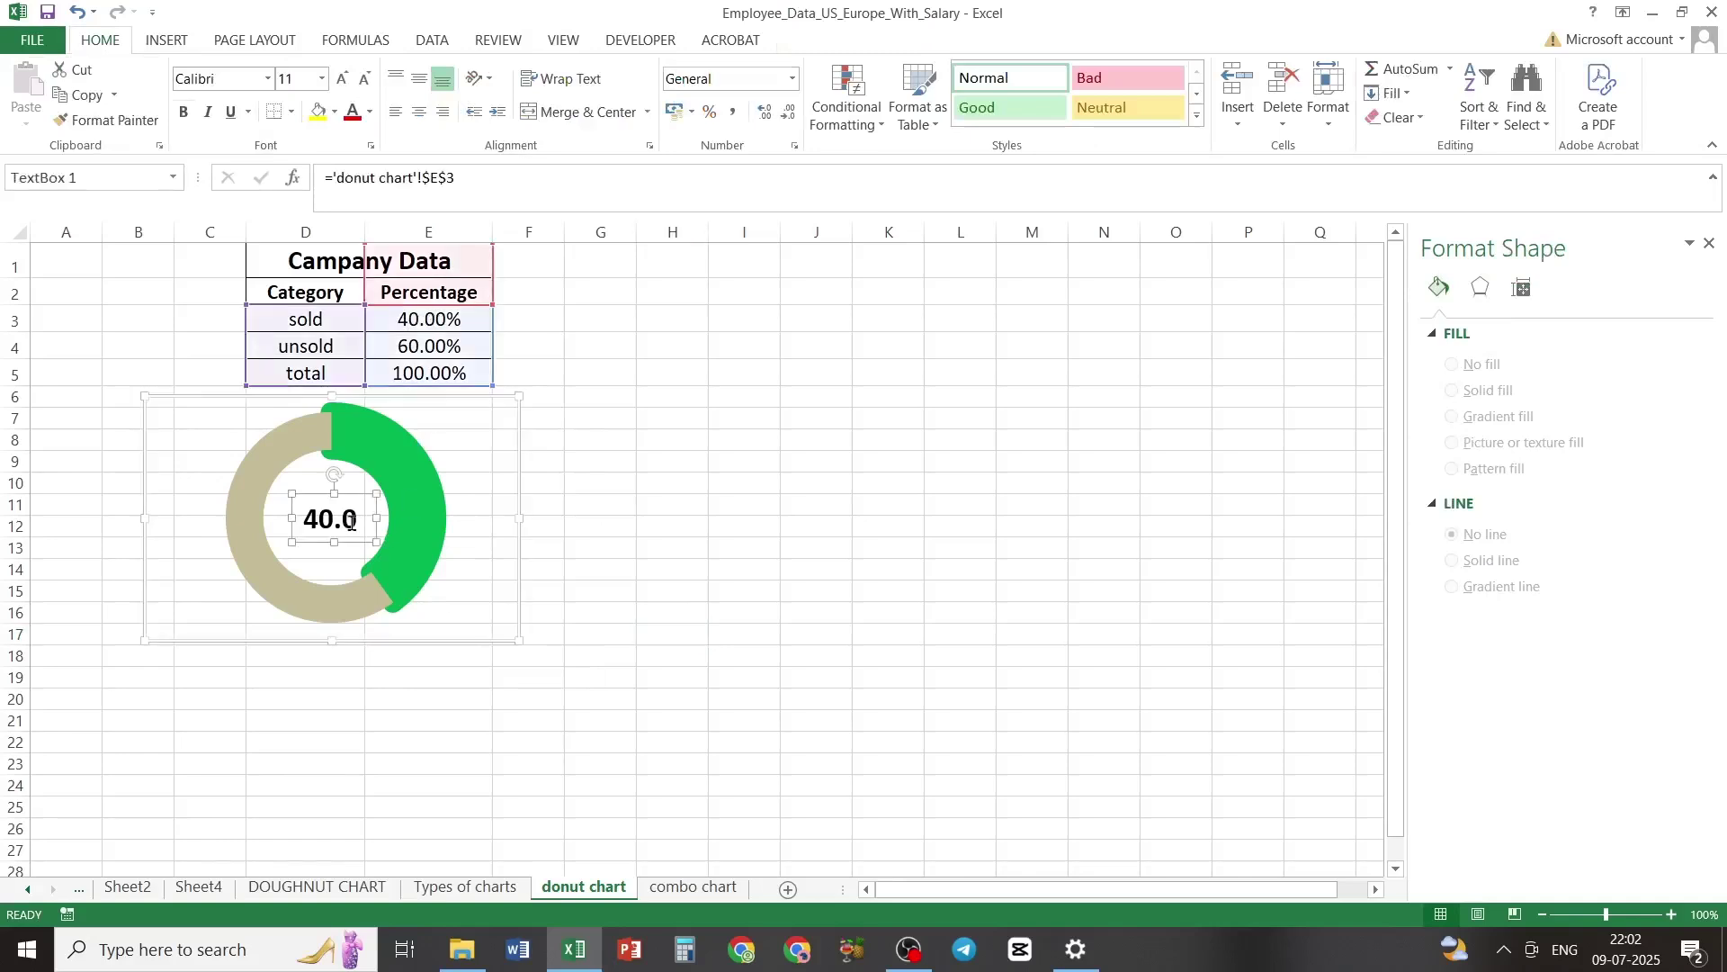
left_click(364, 83)
left_click(365, 83)
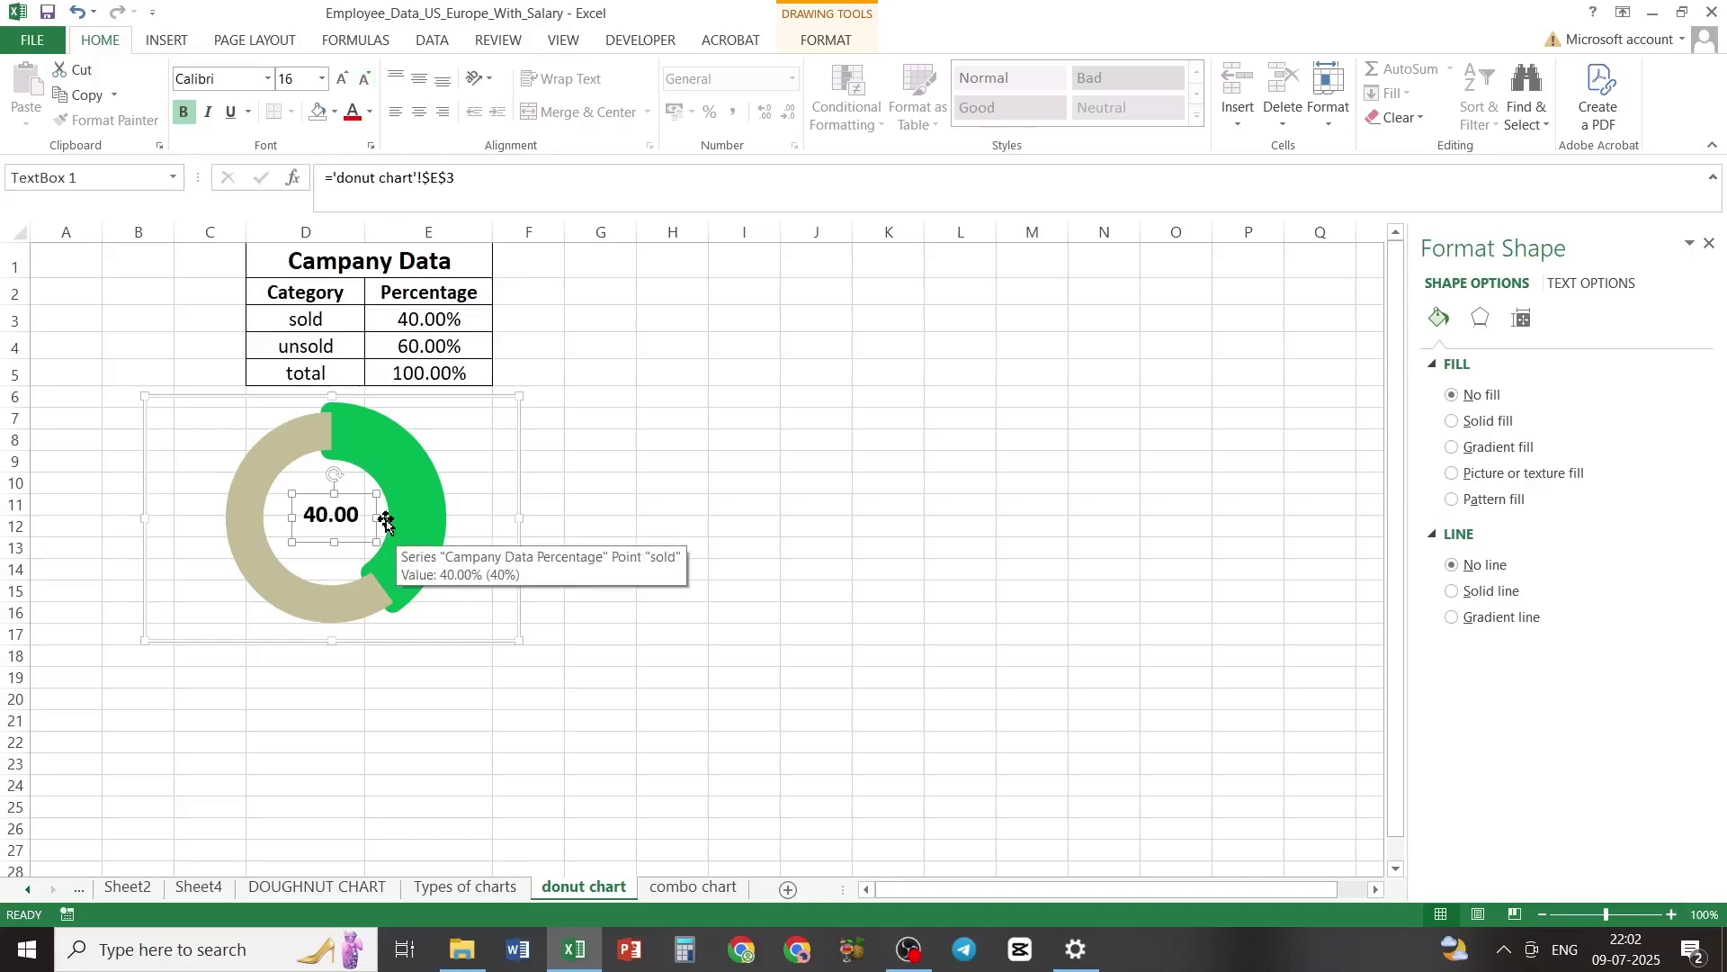
left_click_drag(378, 514, 391, 515)
left_click(842, 540)
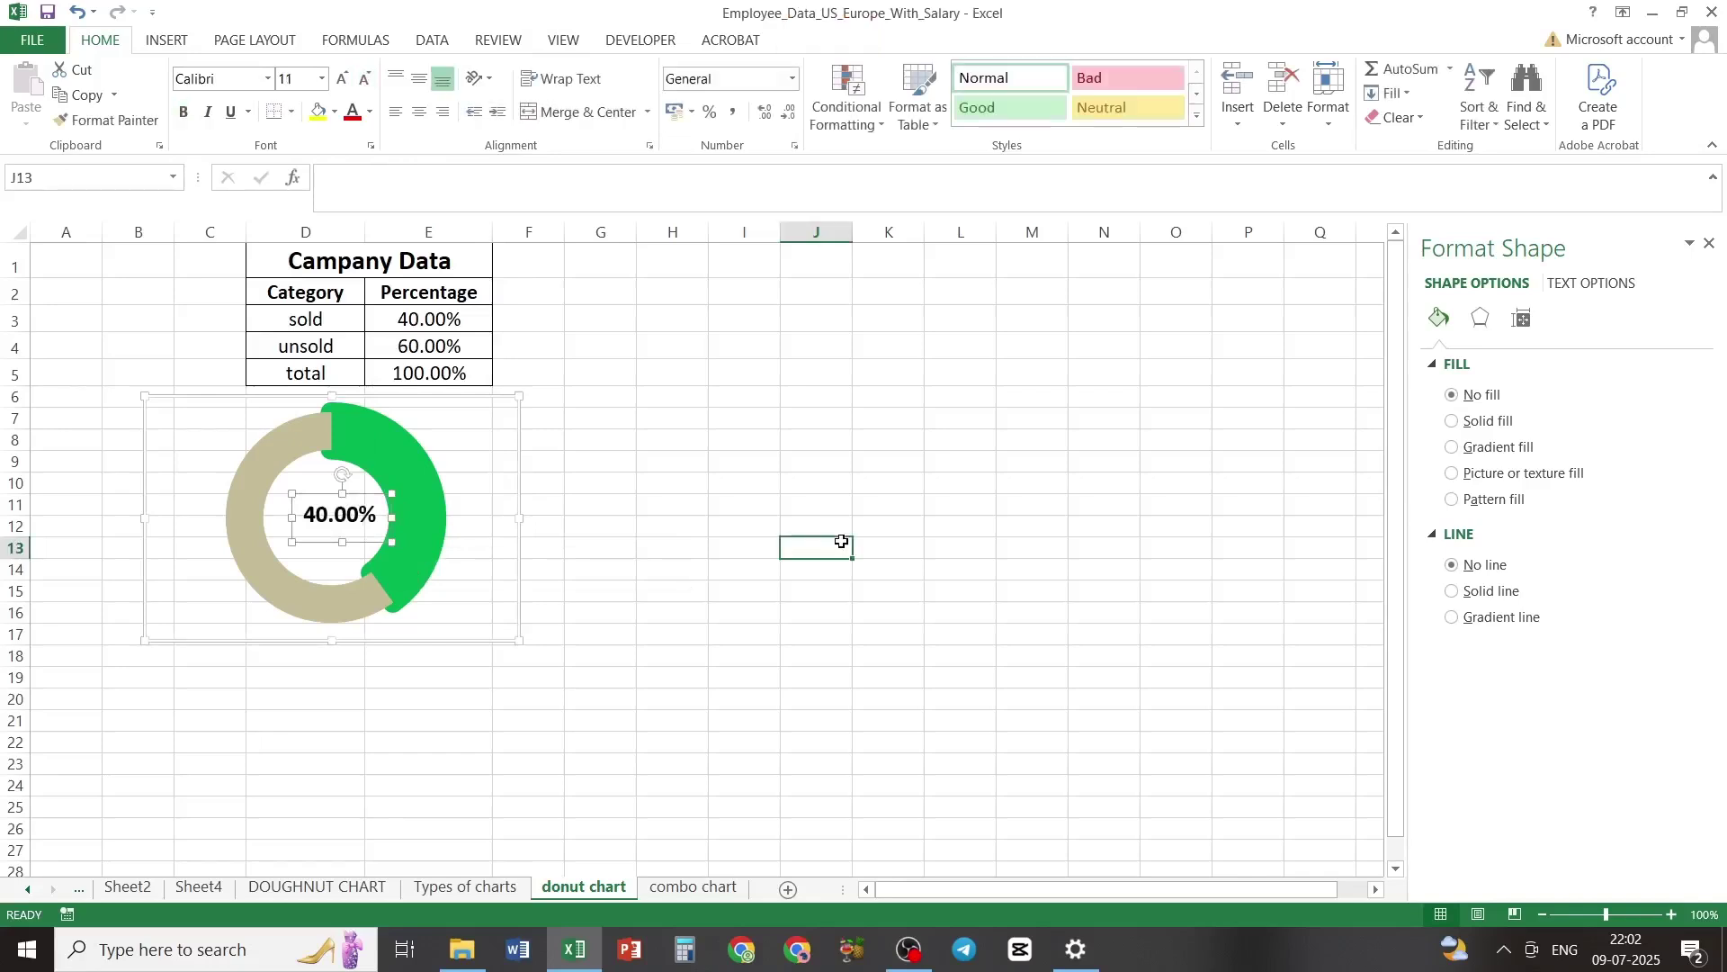
Step: Set the sold percentage in cell E3 to 85%
left_click(437, 319)
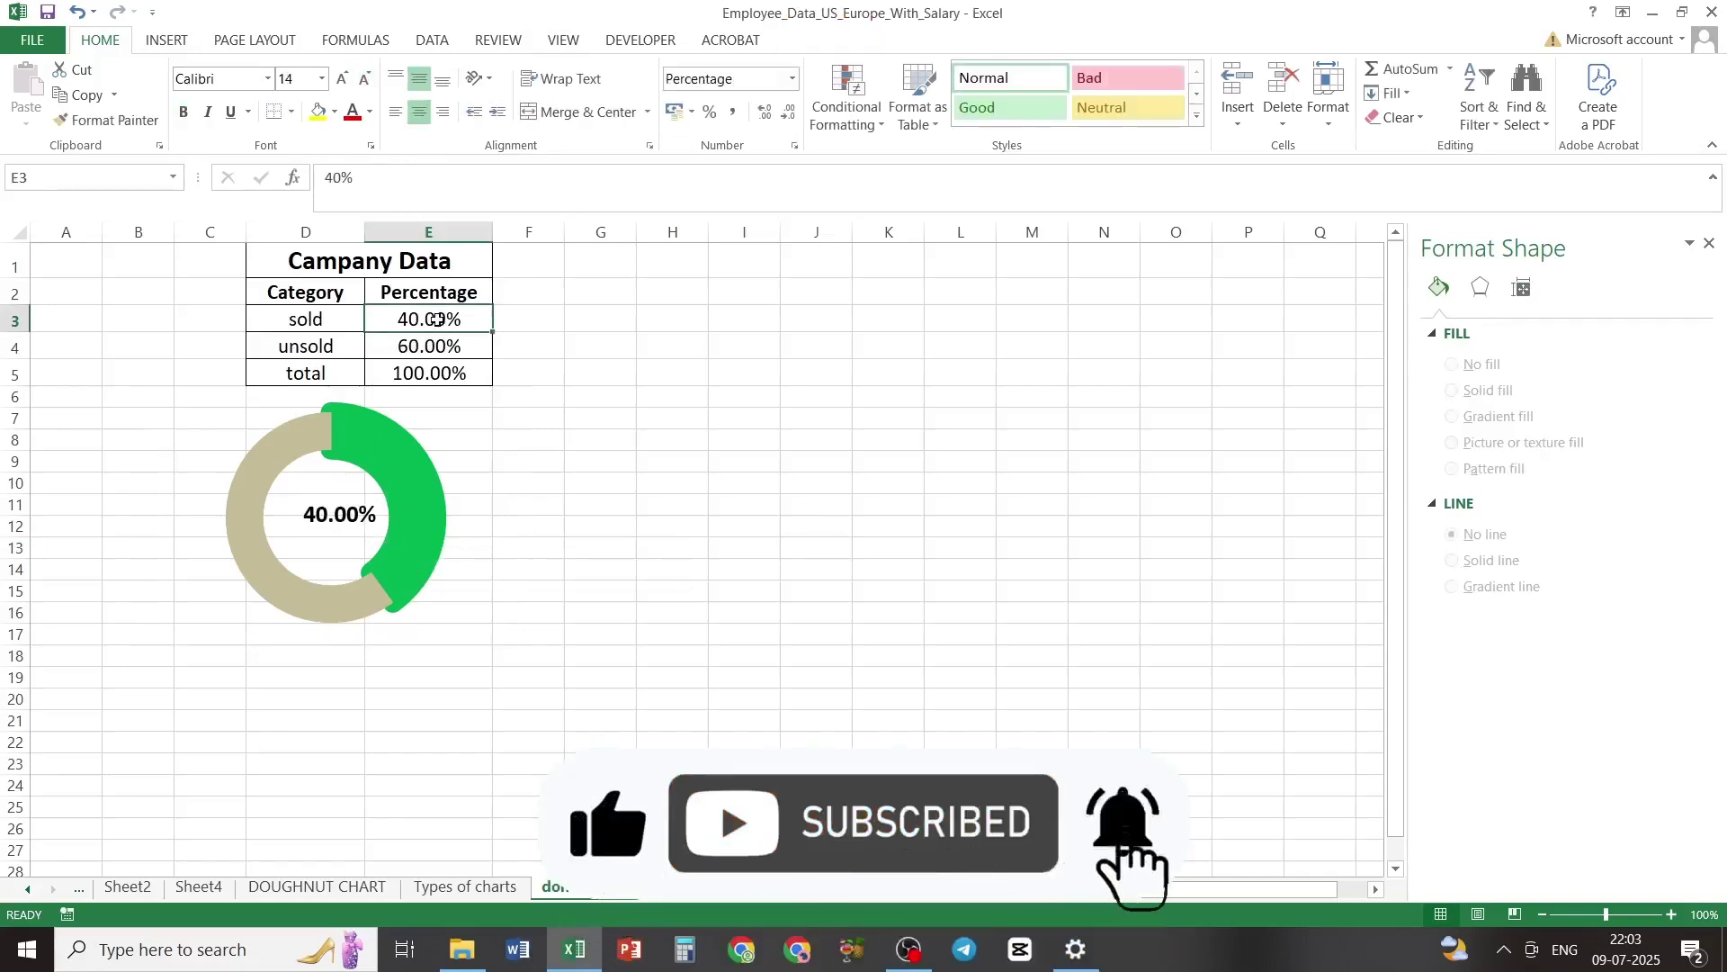
type("85")
key("Return")
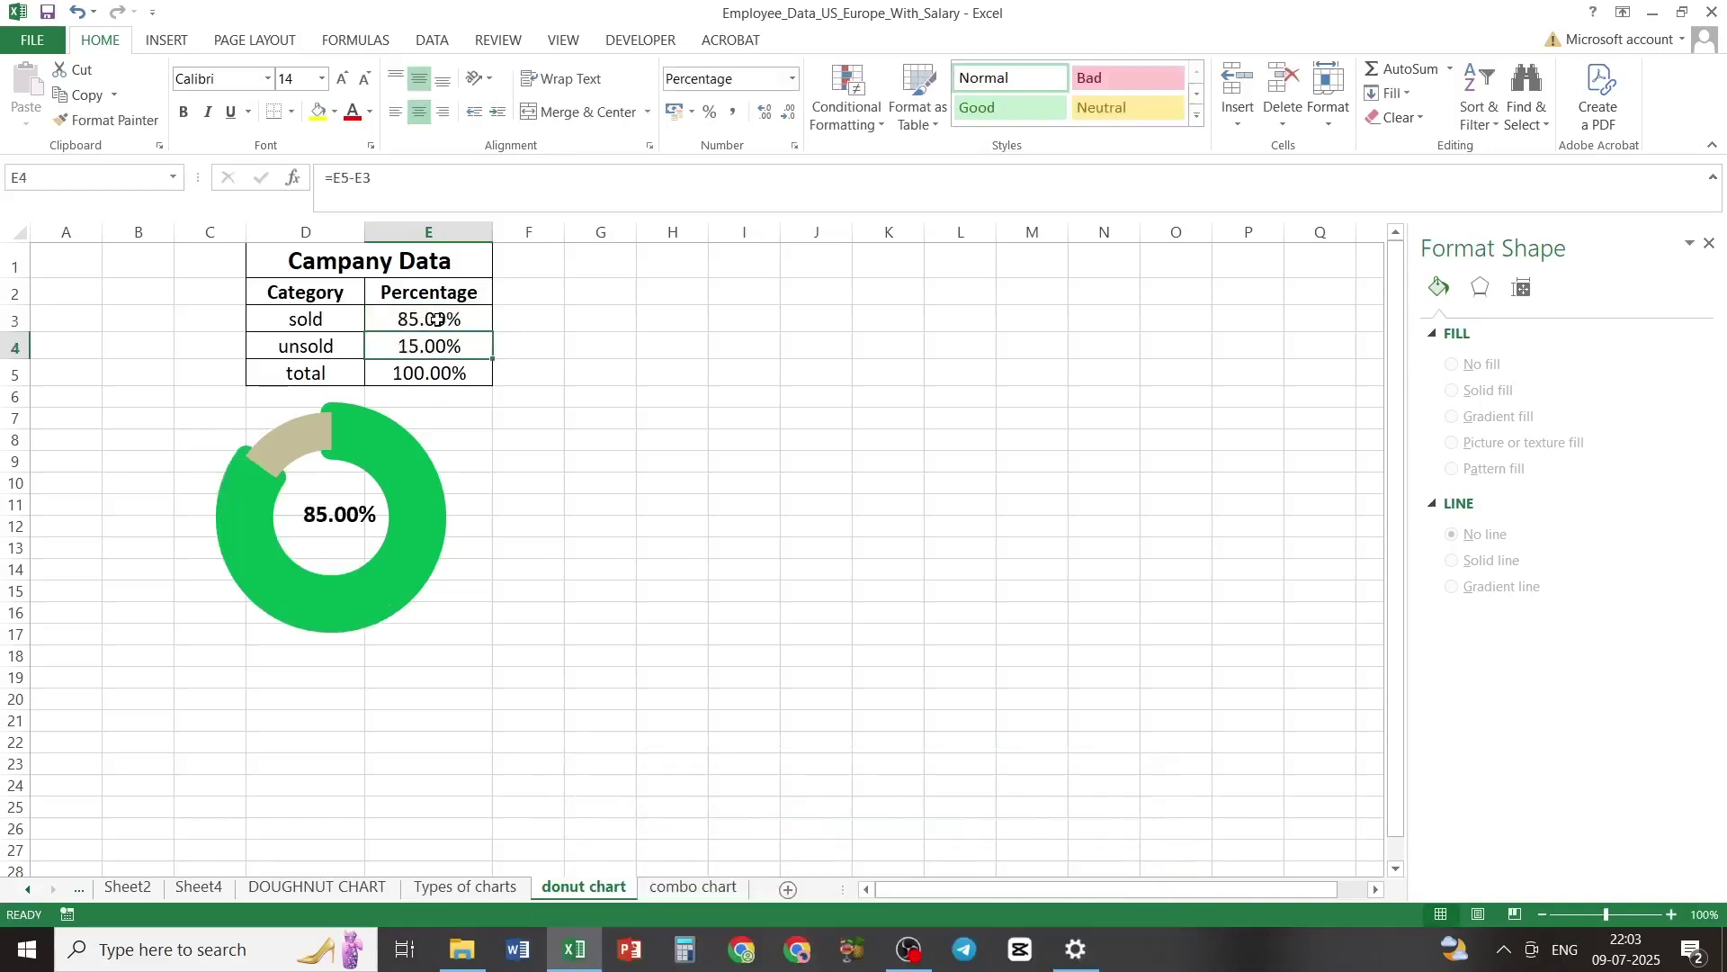
Step: Change the sold percentage in cell E3 to 10%
mouse_move(401, 487)
mouse_move(274, 461)
left_click(415, 319)
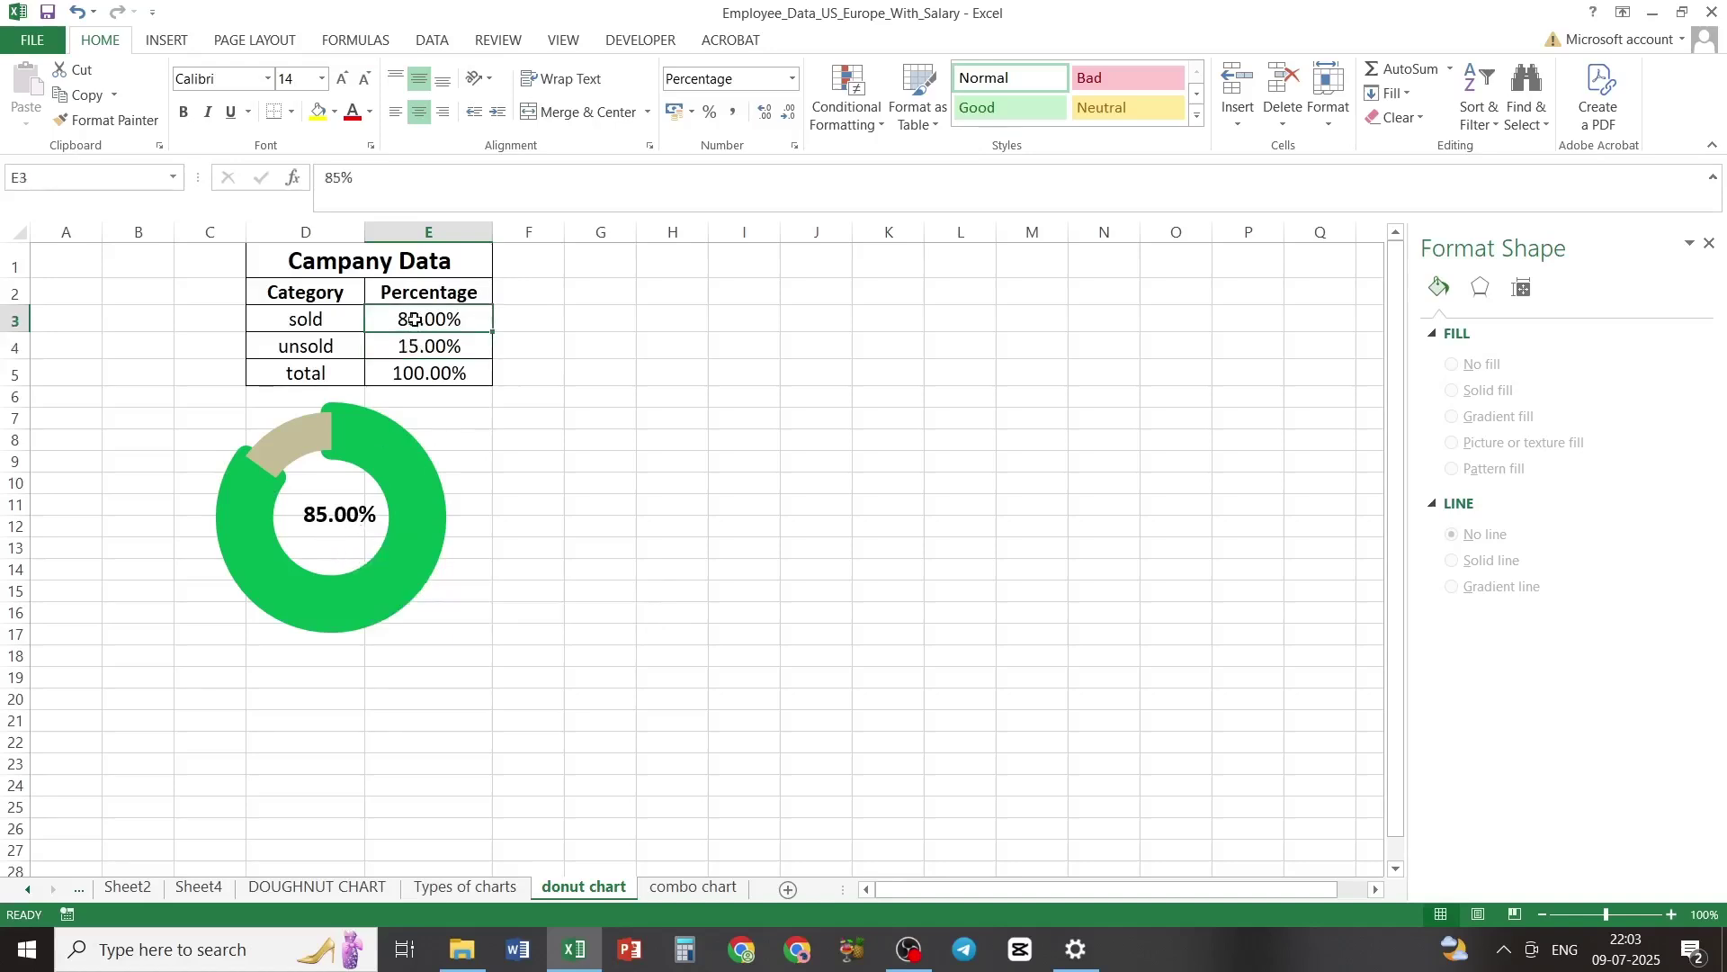
type("10%")
key("Return")
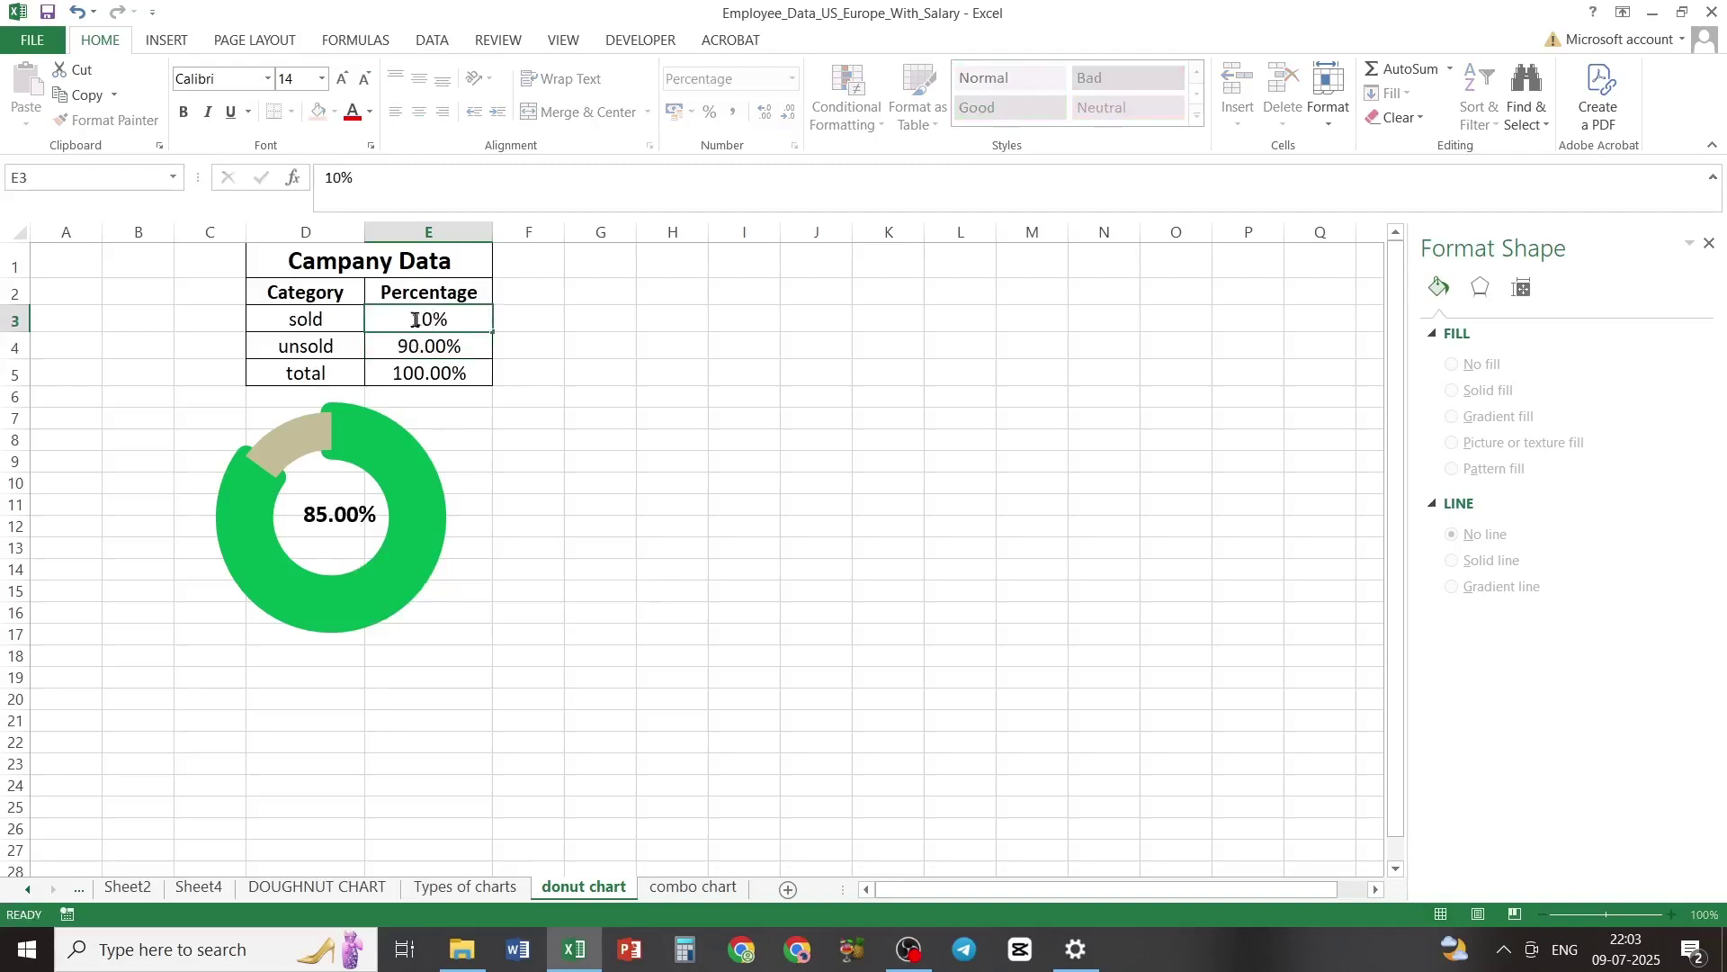